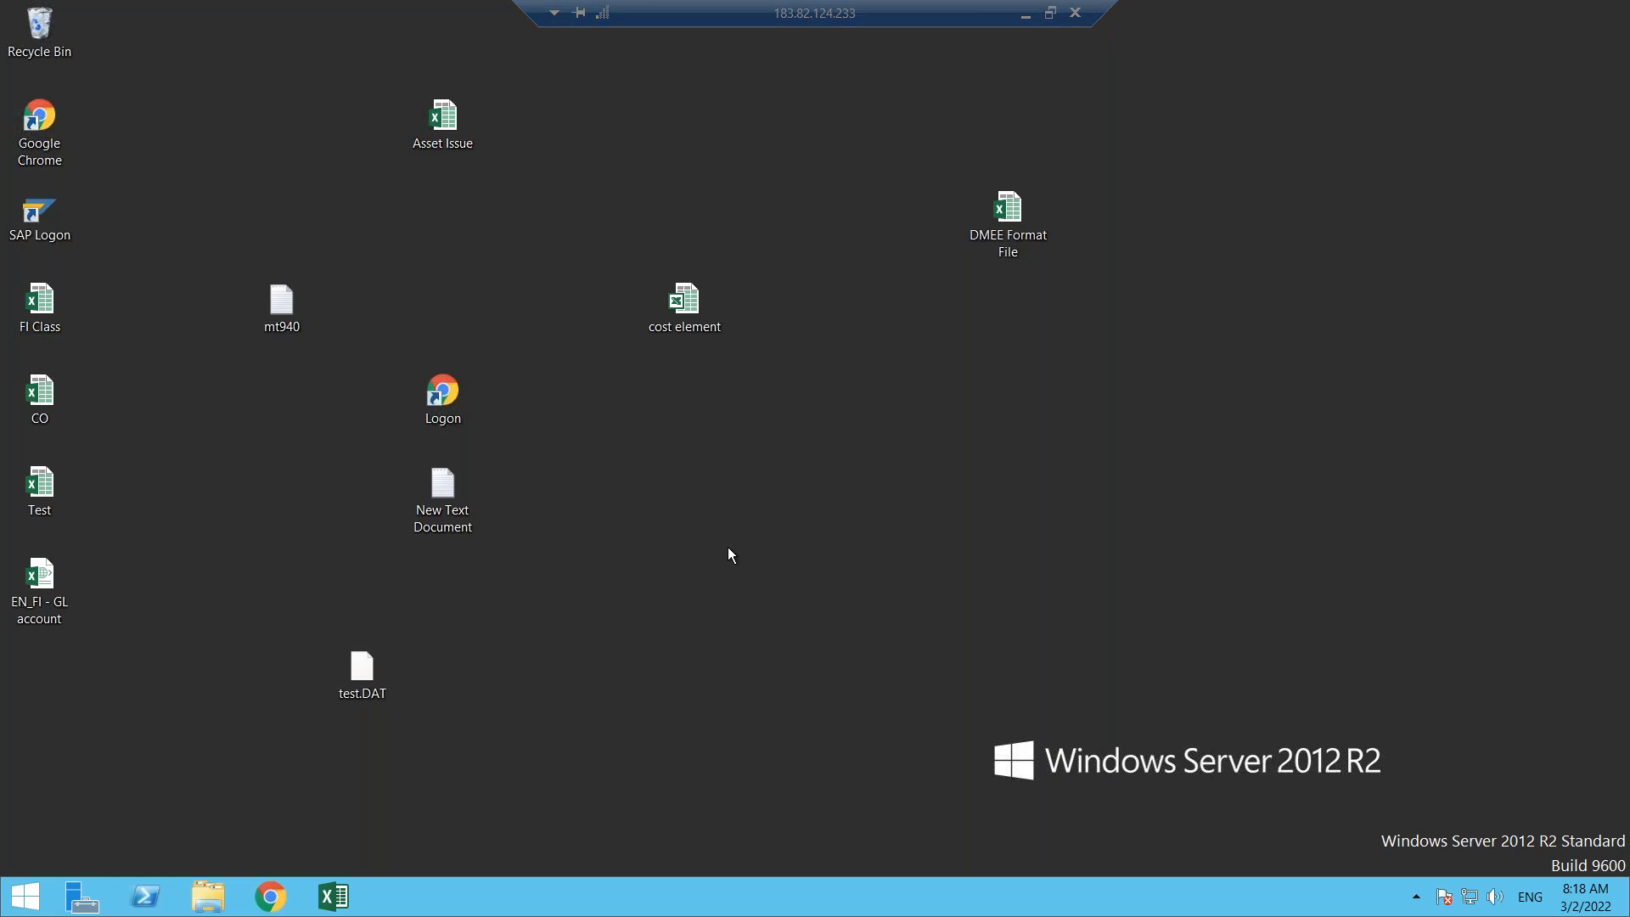
right_click(197, 511)
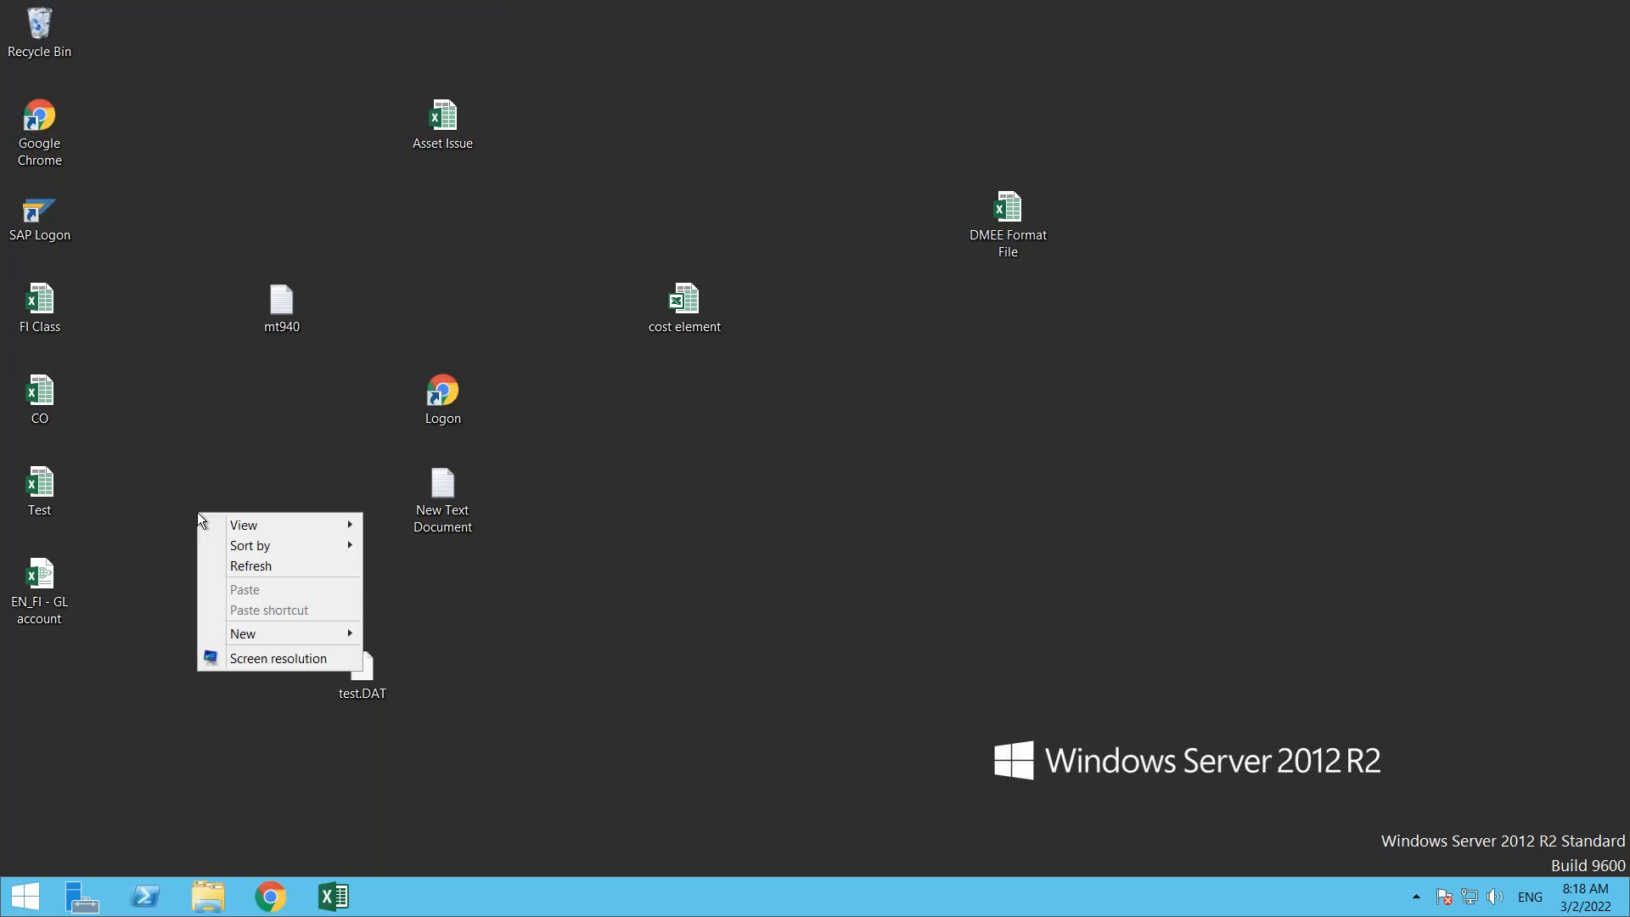
click(246, 566)
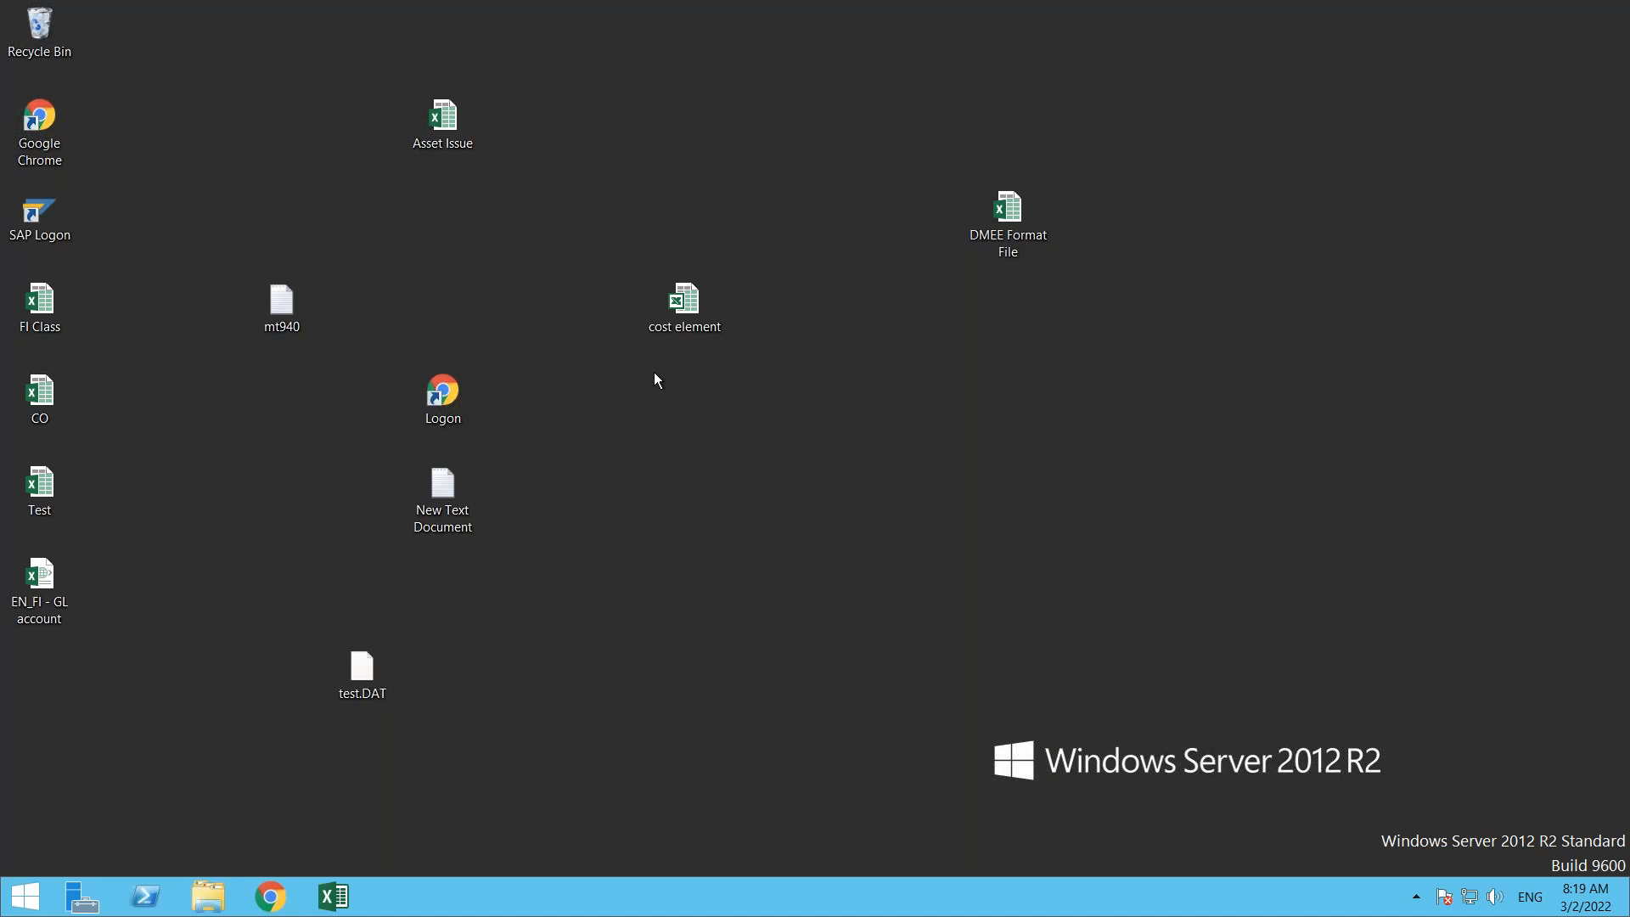
- Launch SAP Logon from the desktop and open a connection to the s4_2020 system
double_click(41, 231)
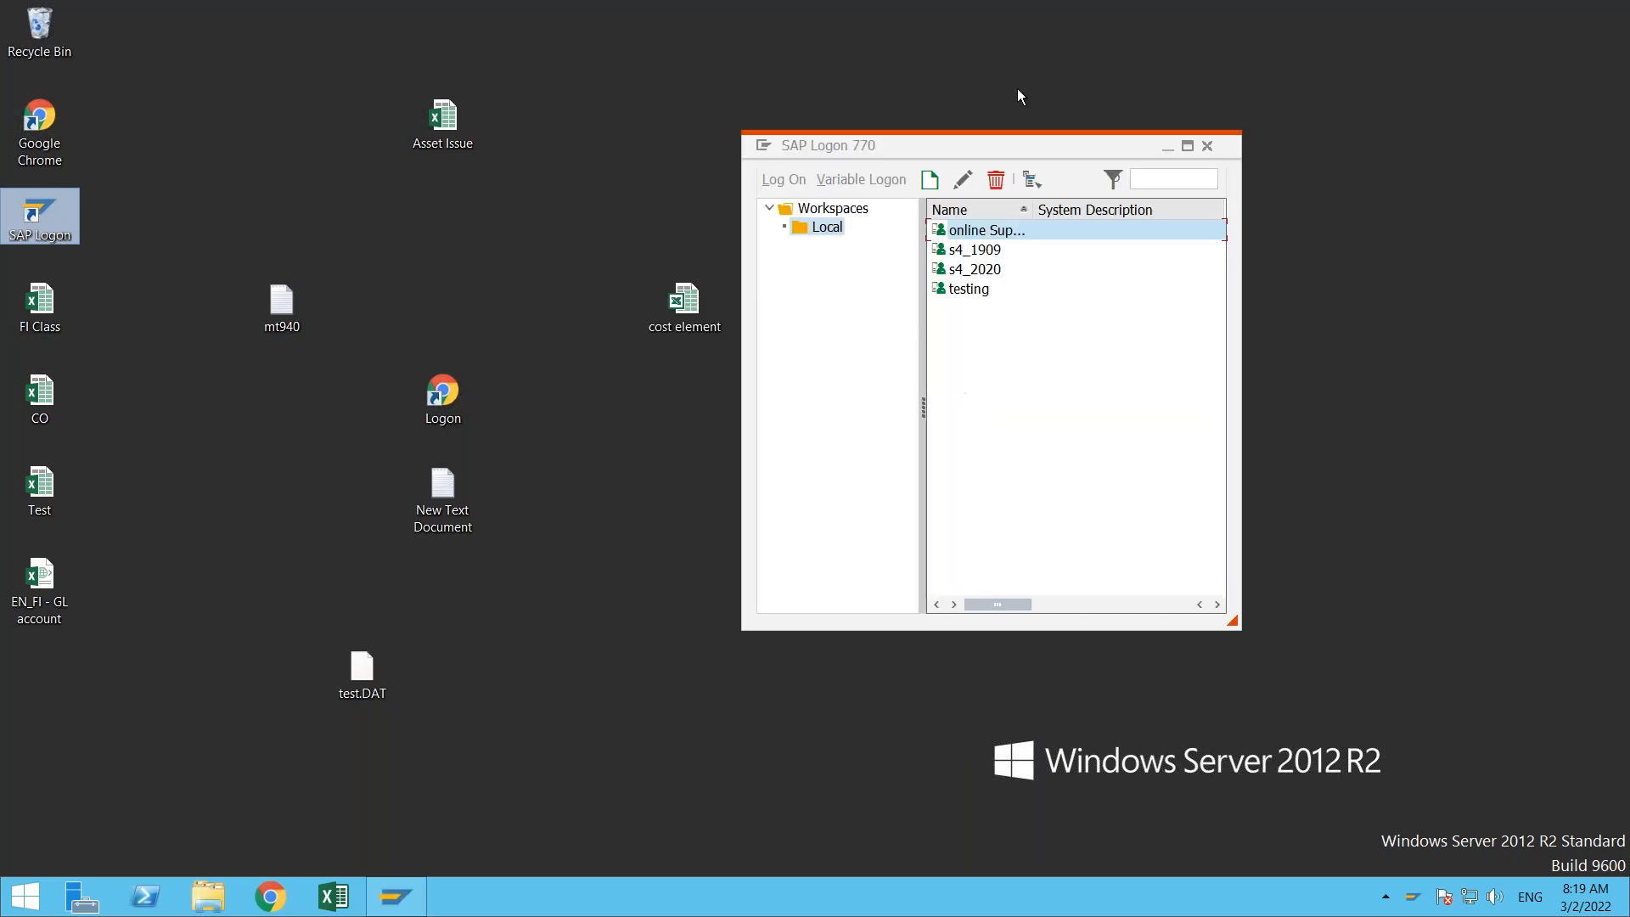
drag(1017, 147, 817, 147)
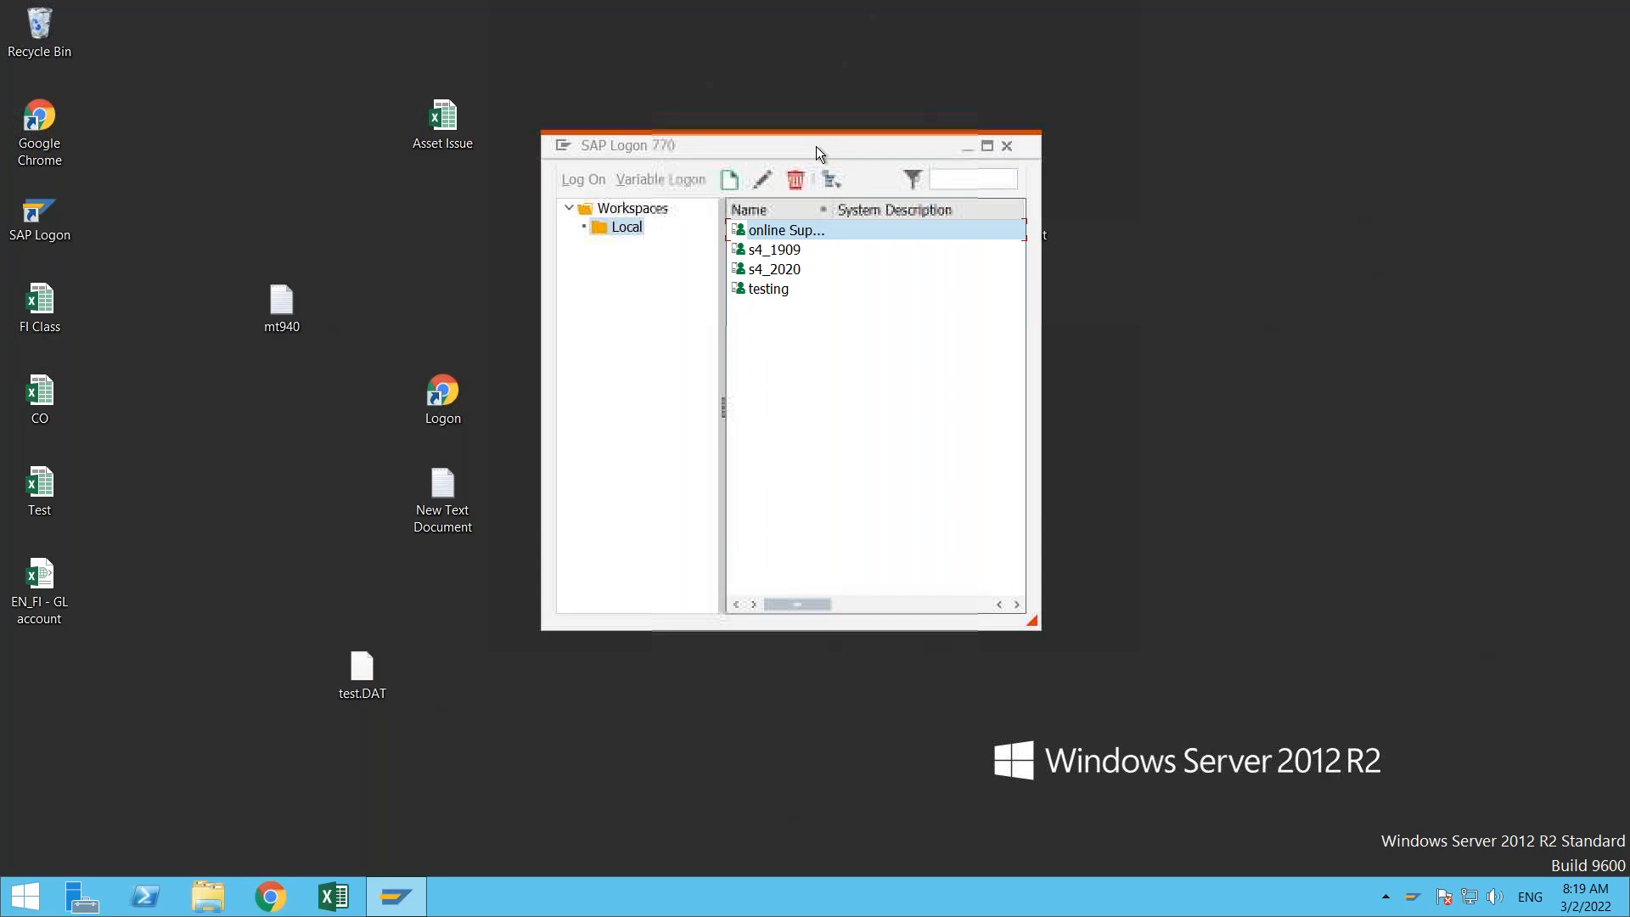
click(803, 270)
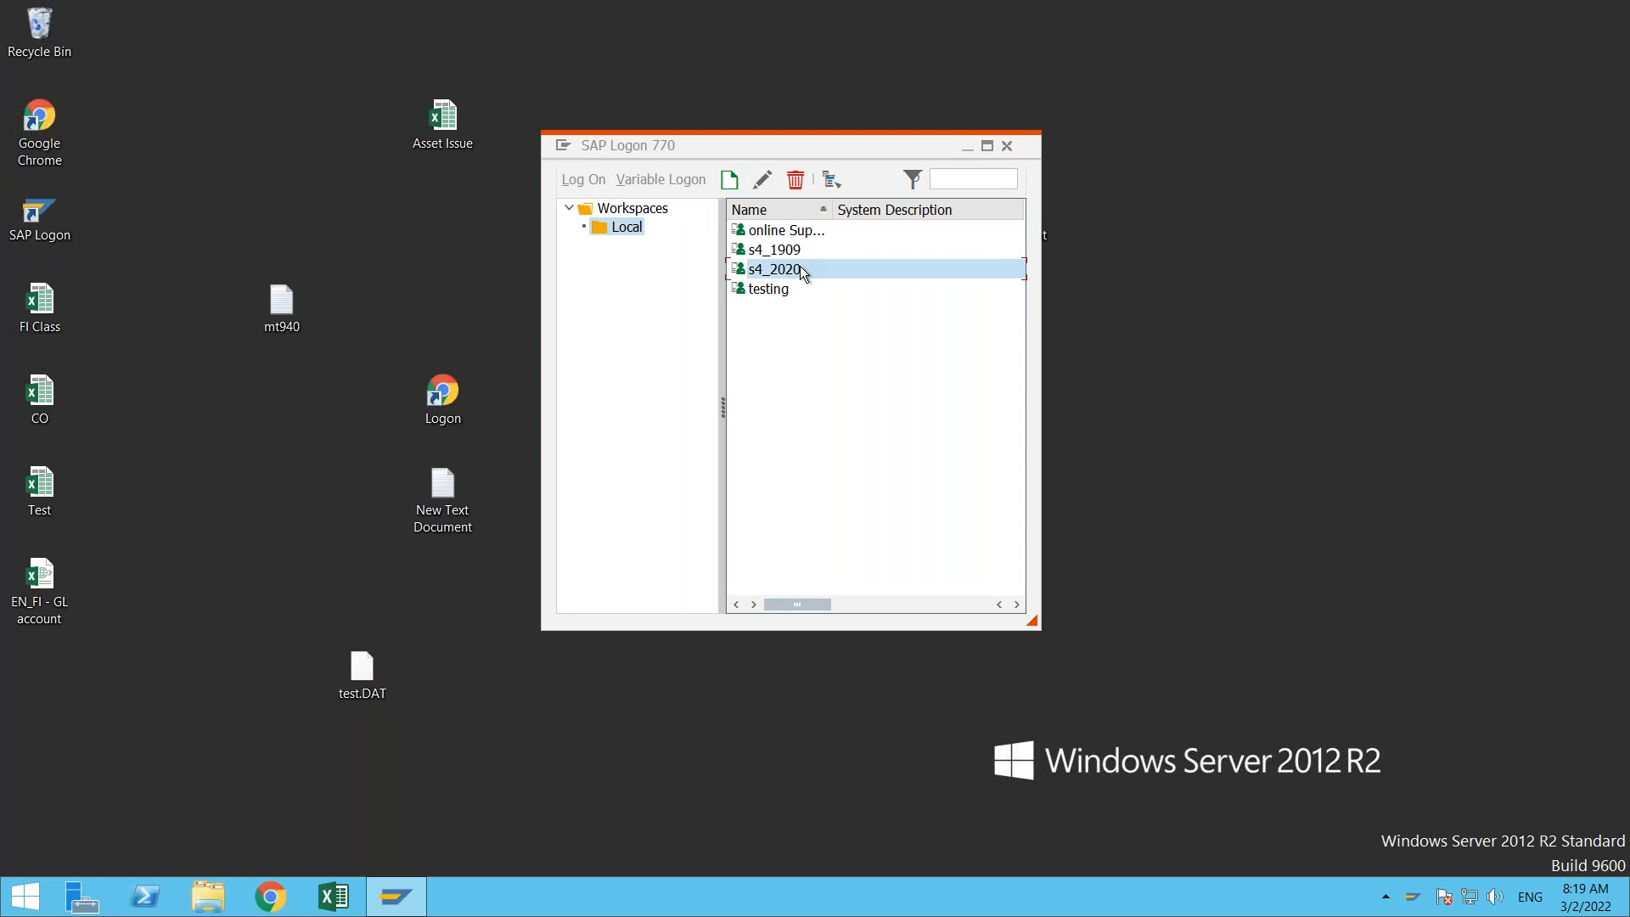
double_click(803, 270)
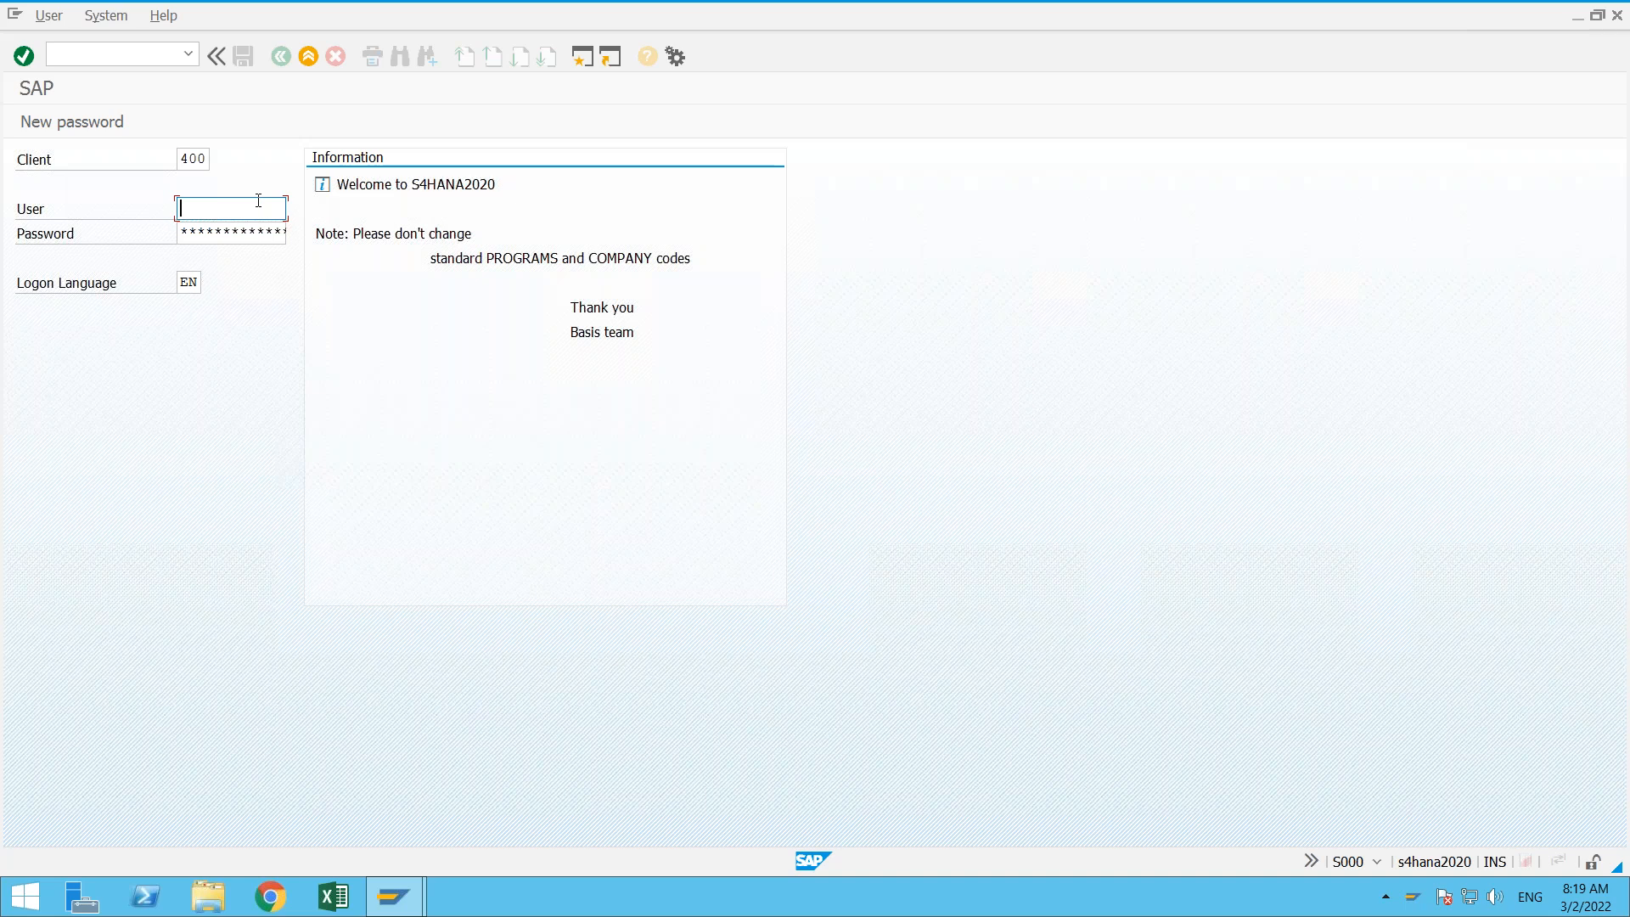
- Log on to client 400 with the previously used user ID and the account password
key(Down)
key(Down)
key(Return)
key(Tab)
key(Right)
key(Right)
key(Right)
key(Right)
key(Right)
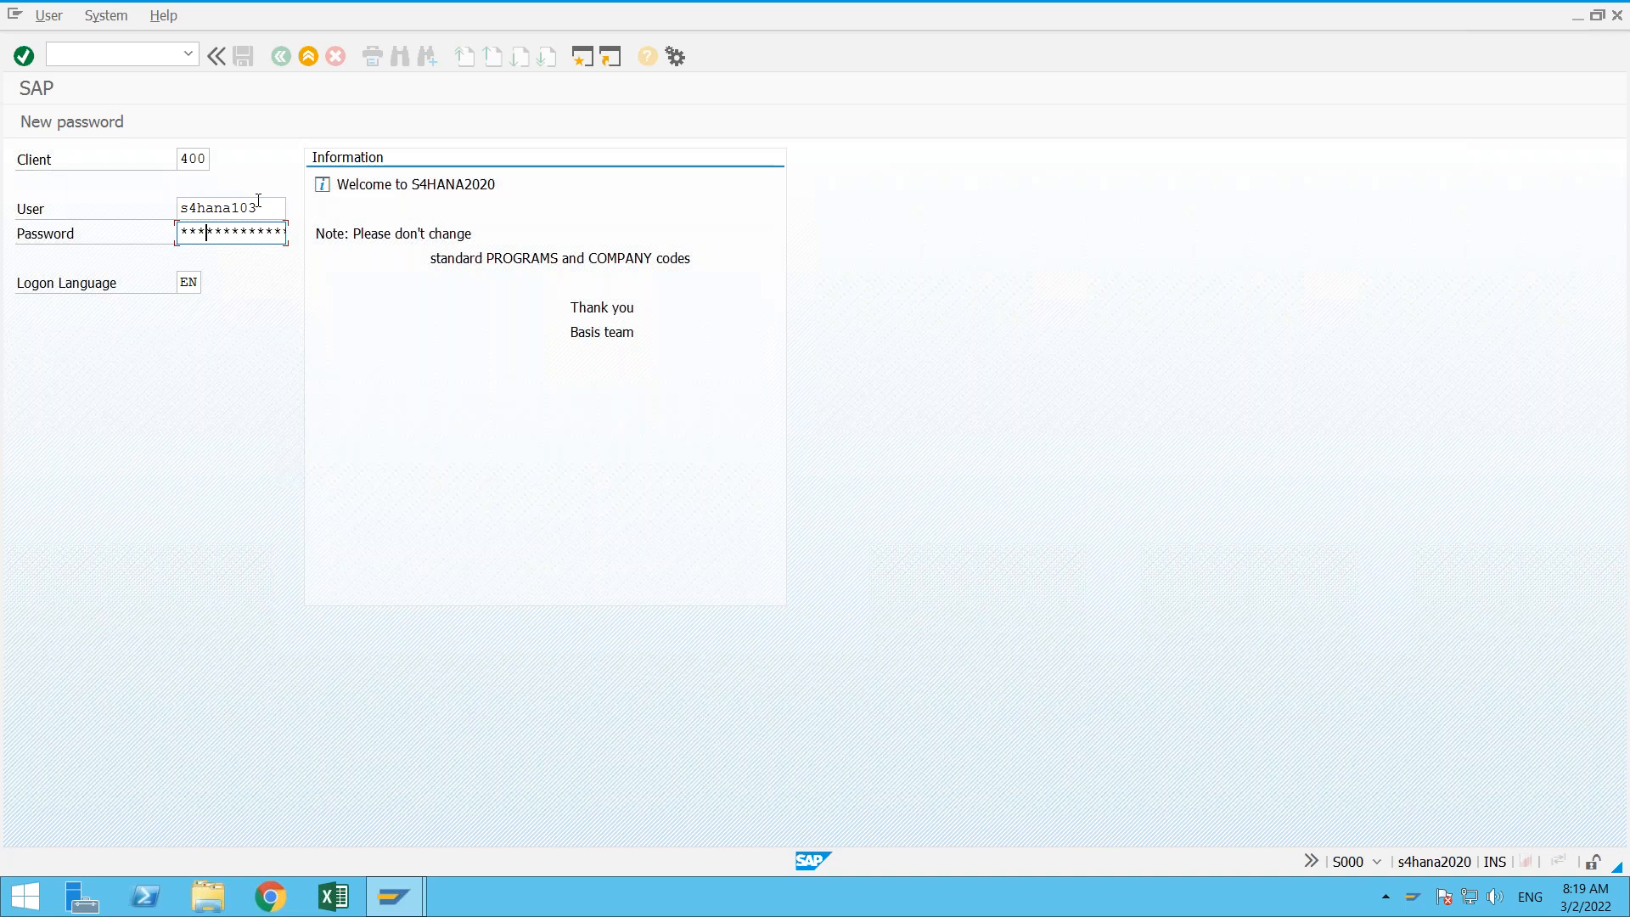
key(Return)
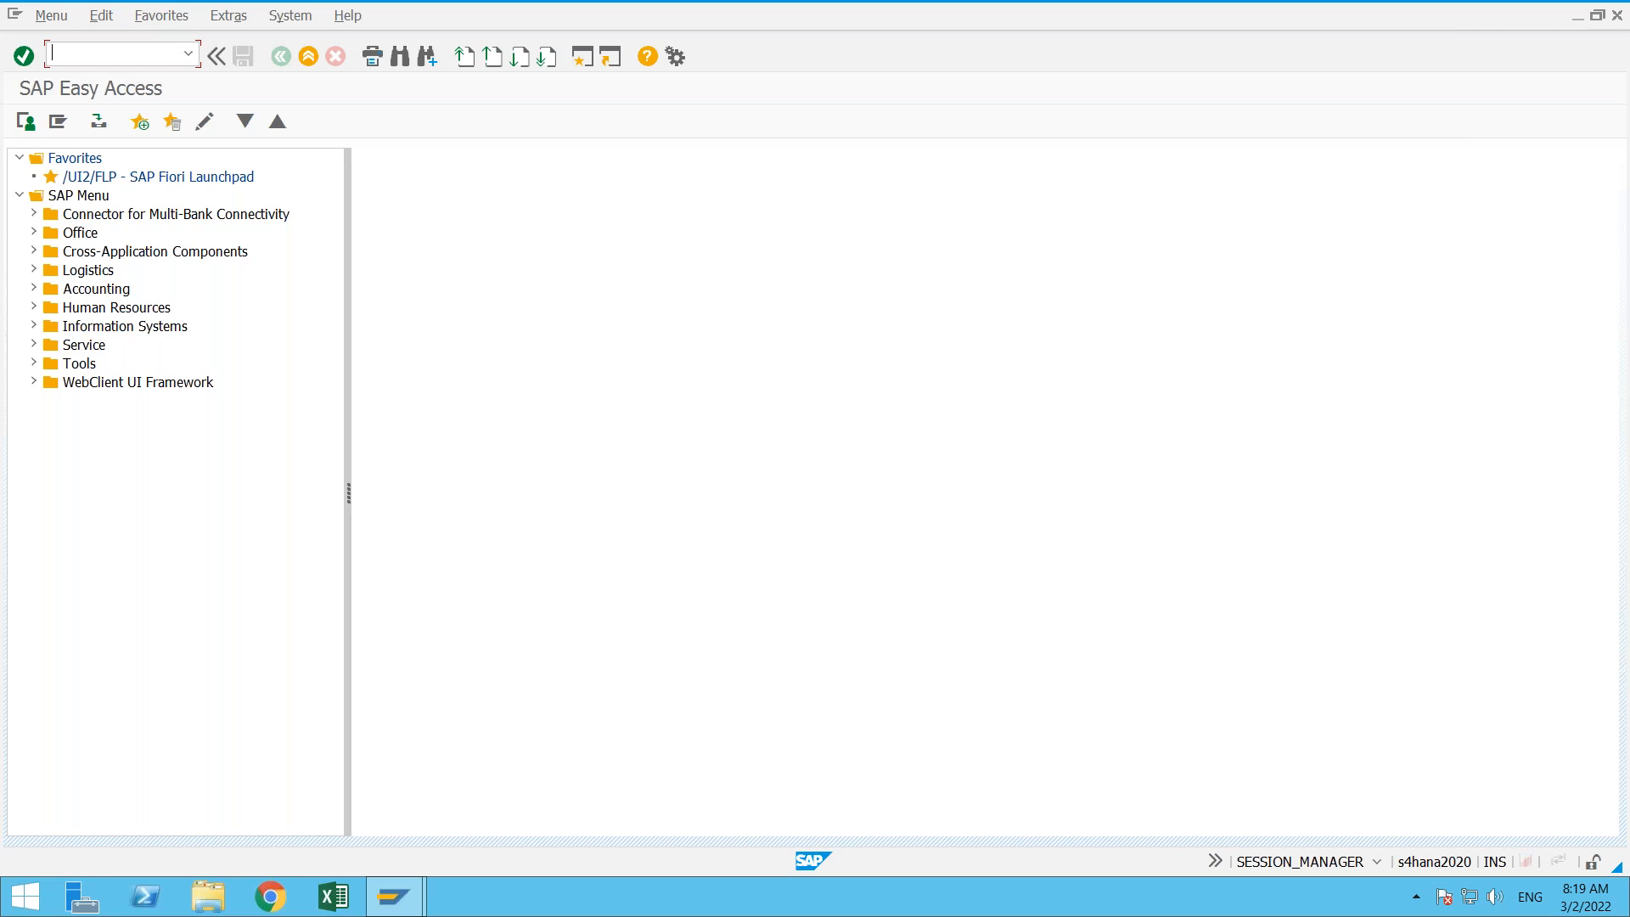
- Locate the SPRO - Execute Project transaction in the SAP Menu tree under Tools > Customizing > IMG
text(Spro)
click(31, 365)
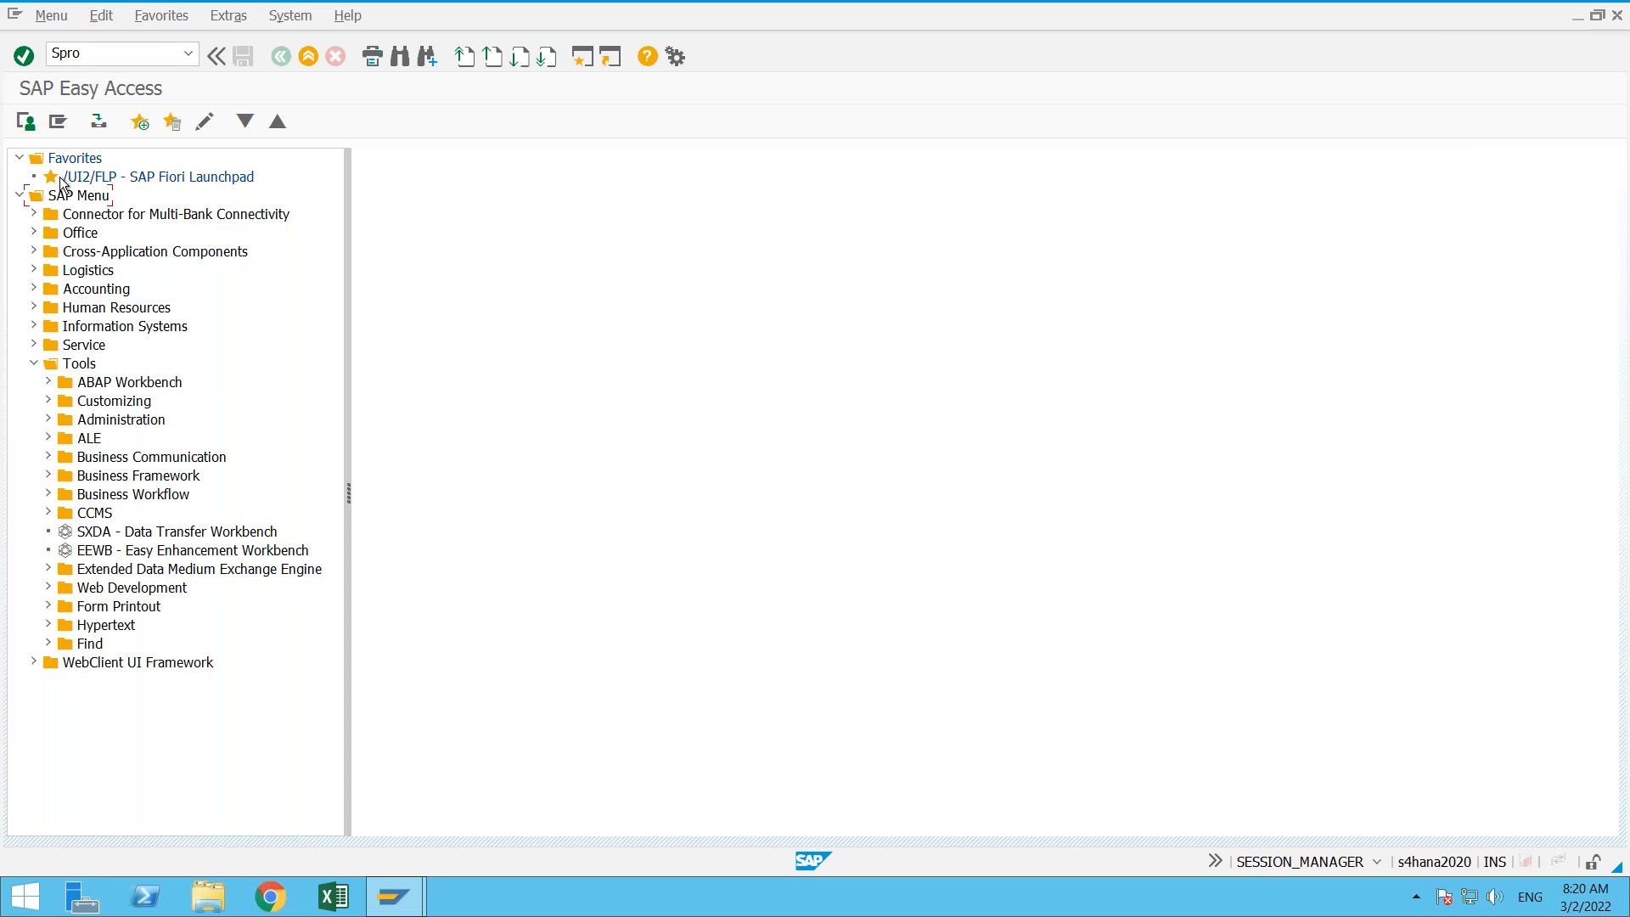
click(78, 196)
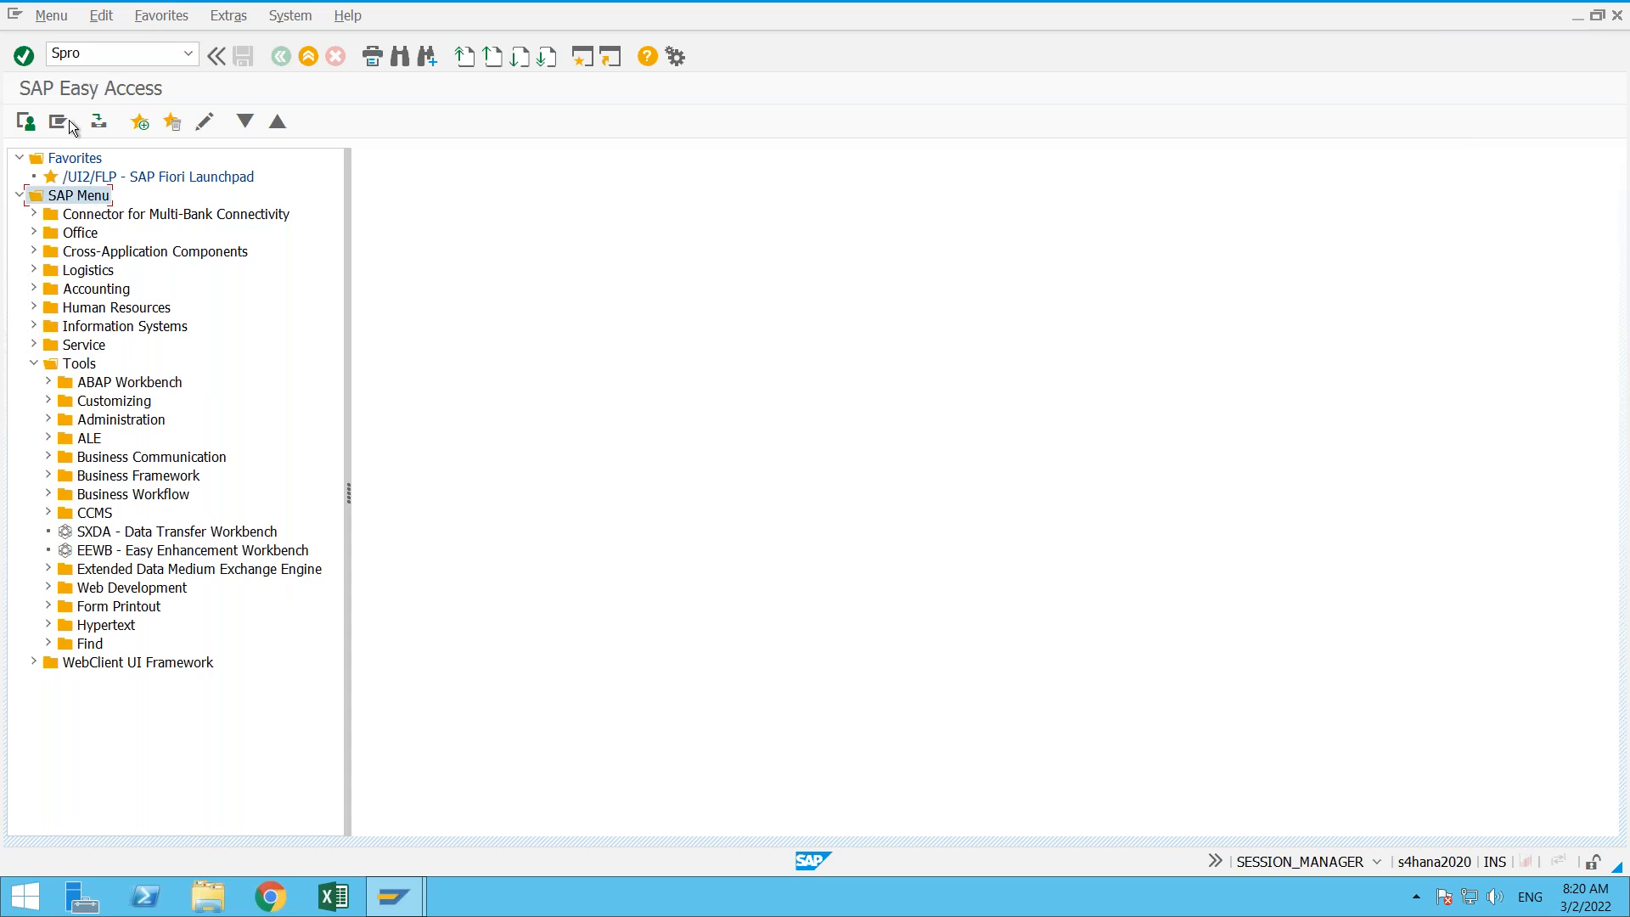
click(79, 365)
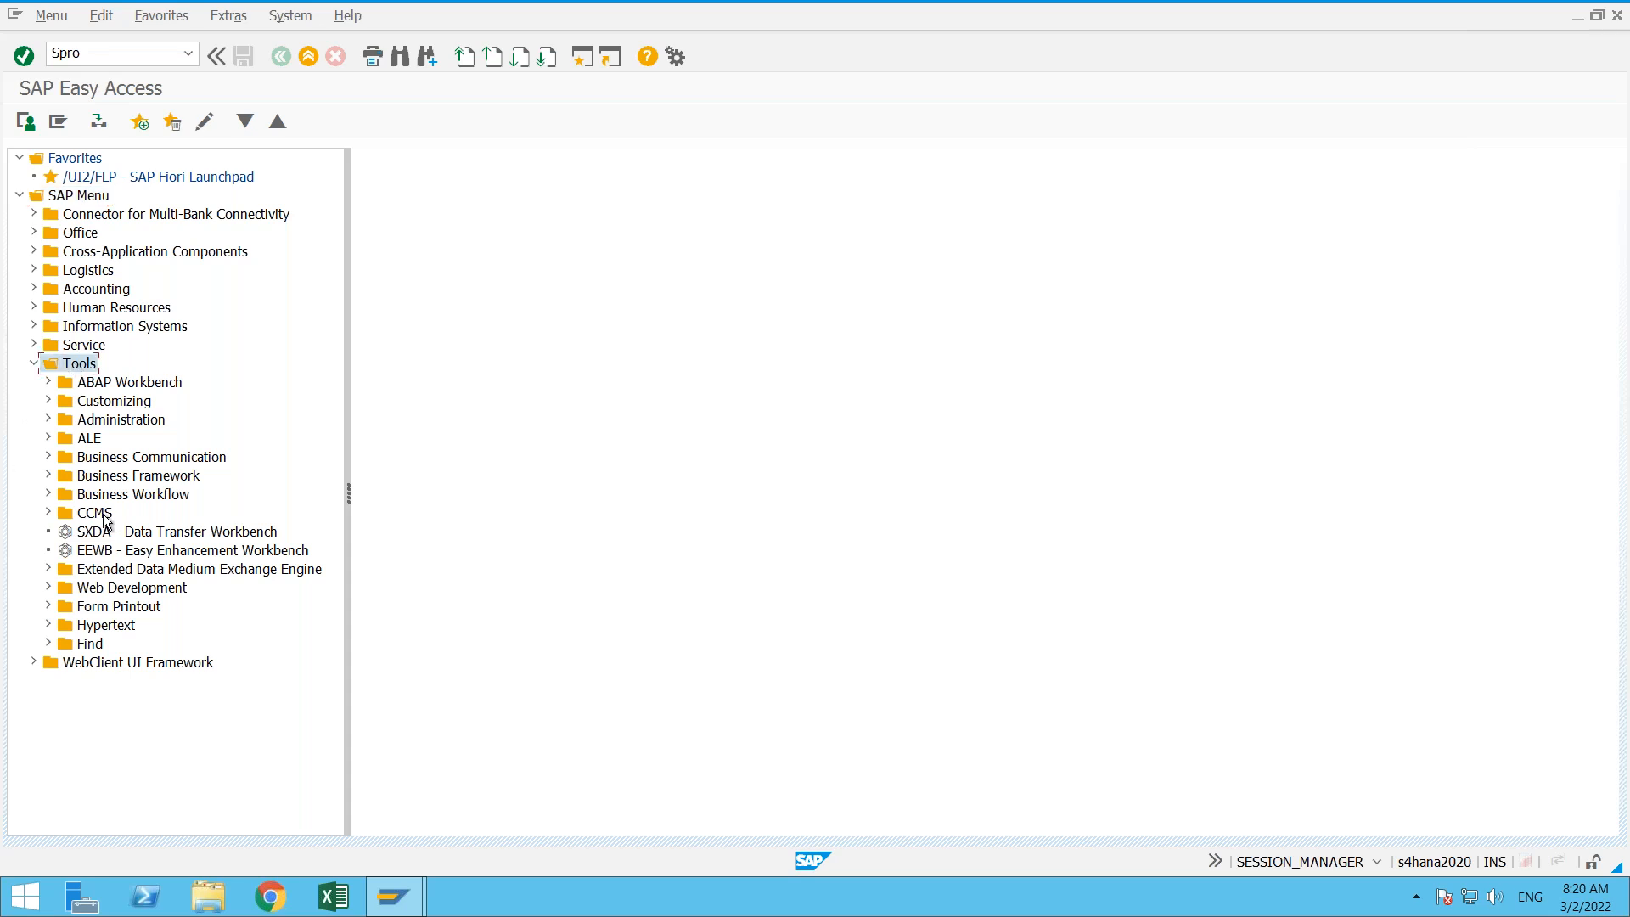
click(63, 409)
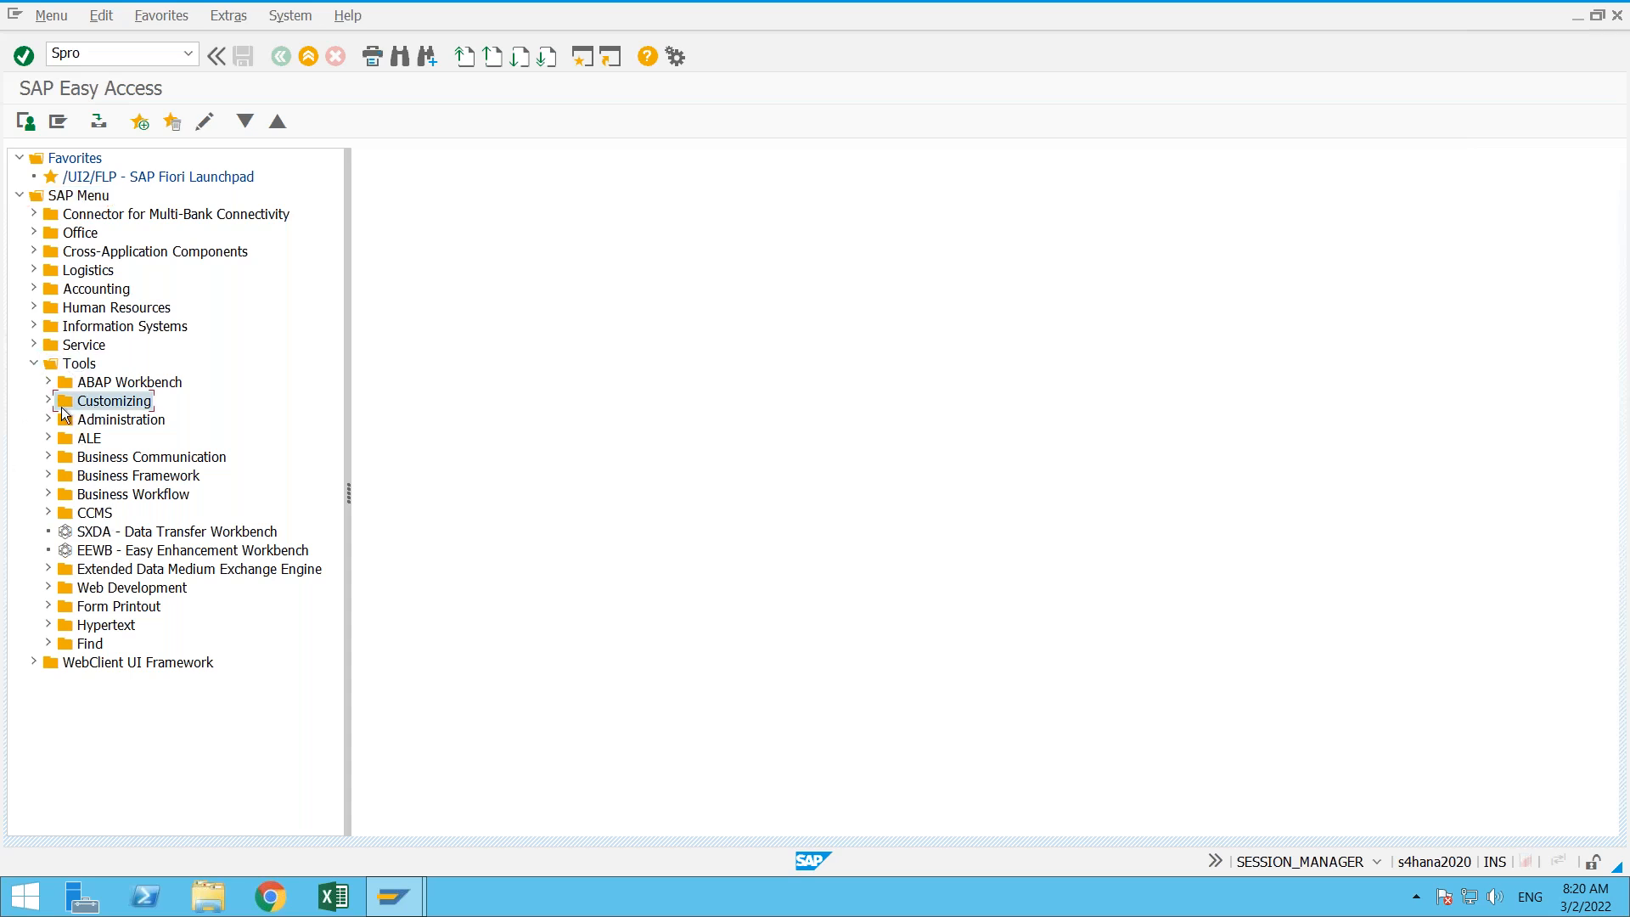
click(48, 402)
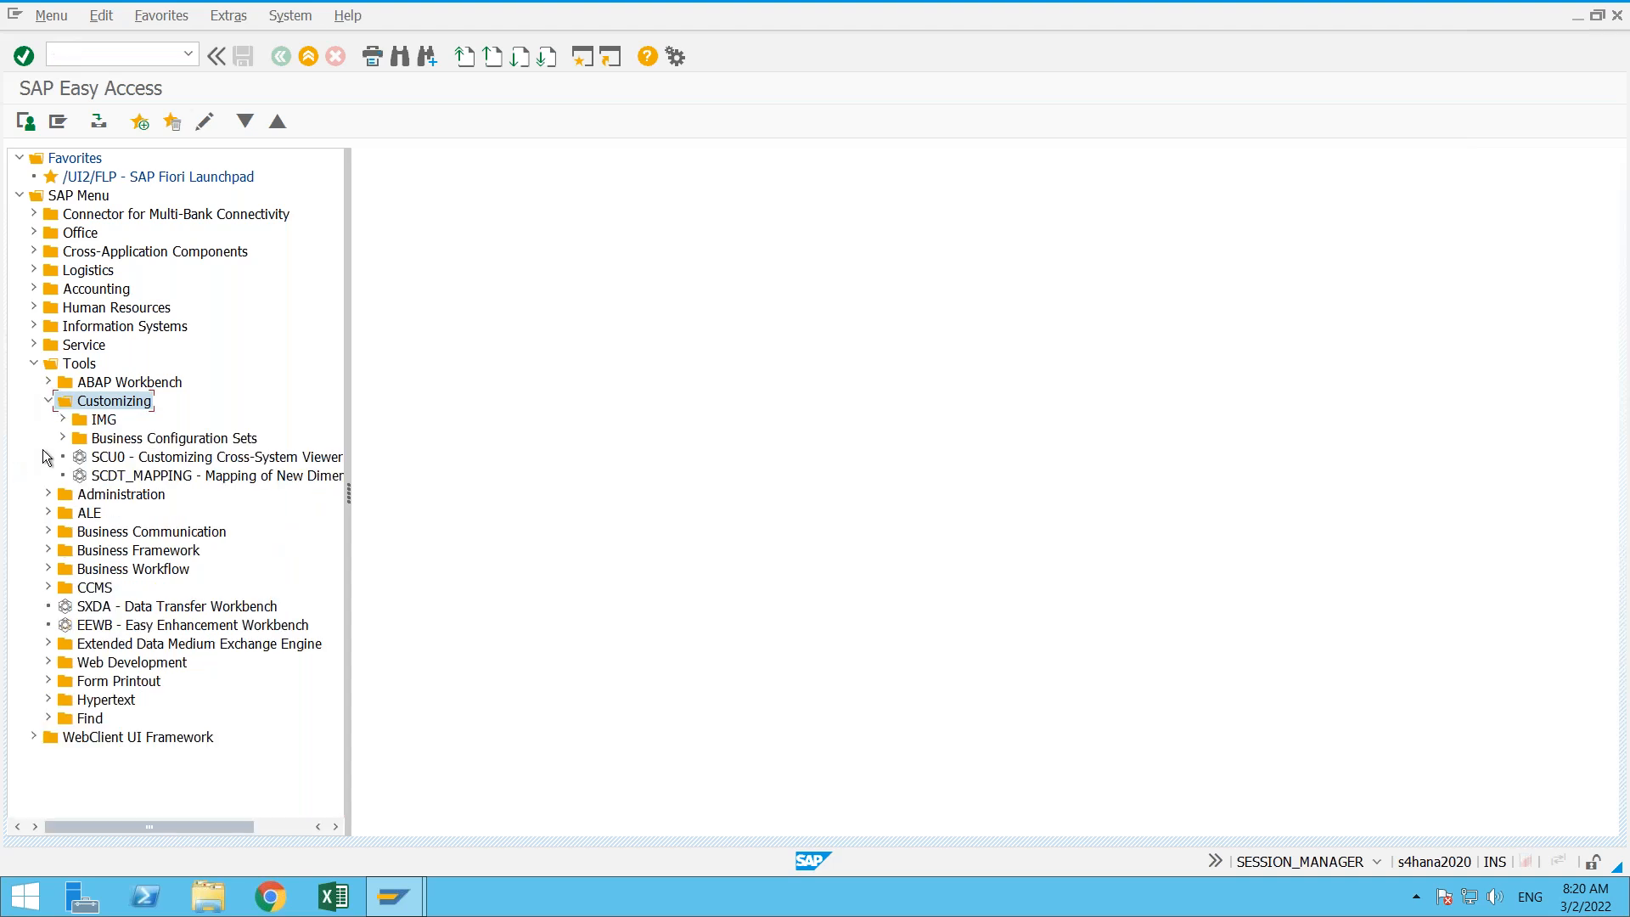
click(93, 421)
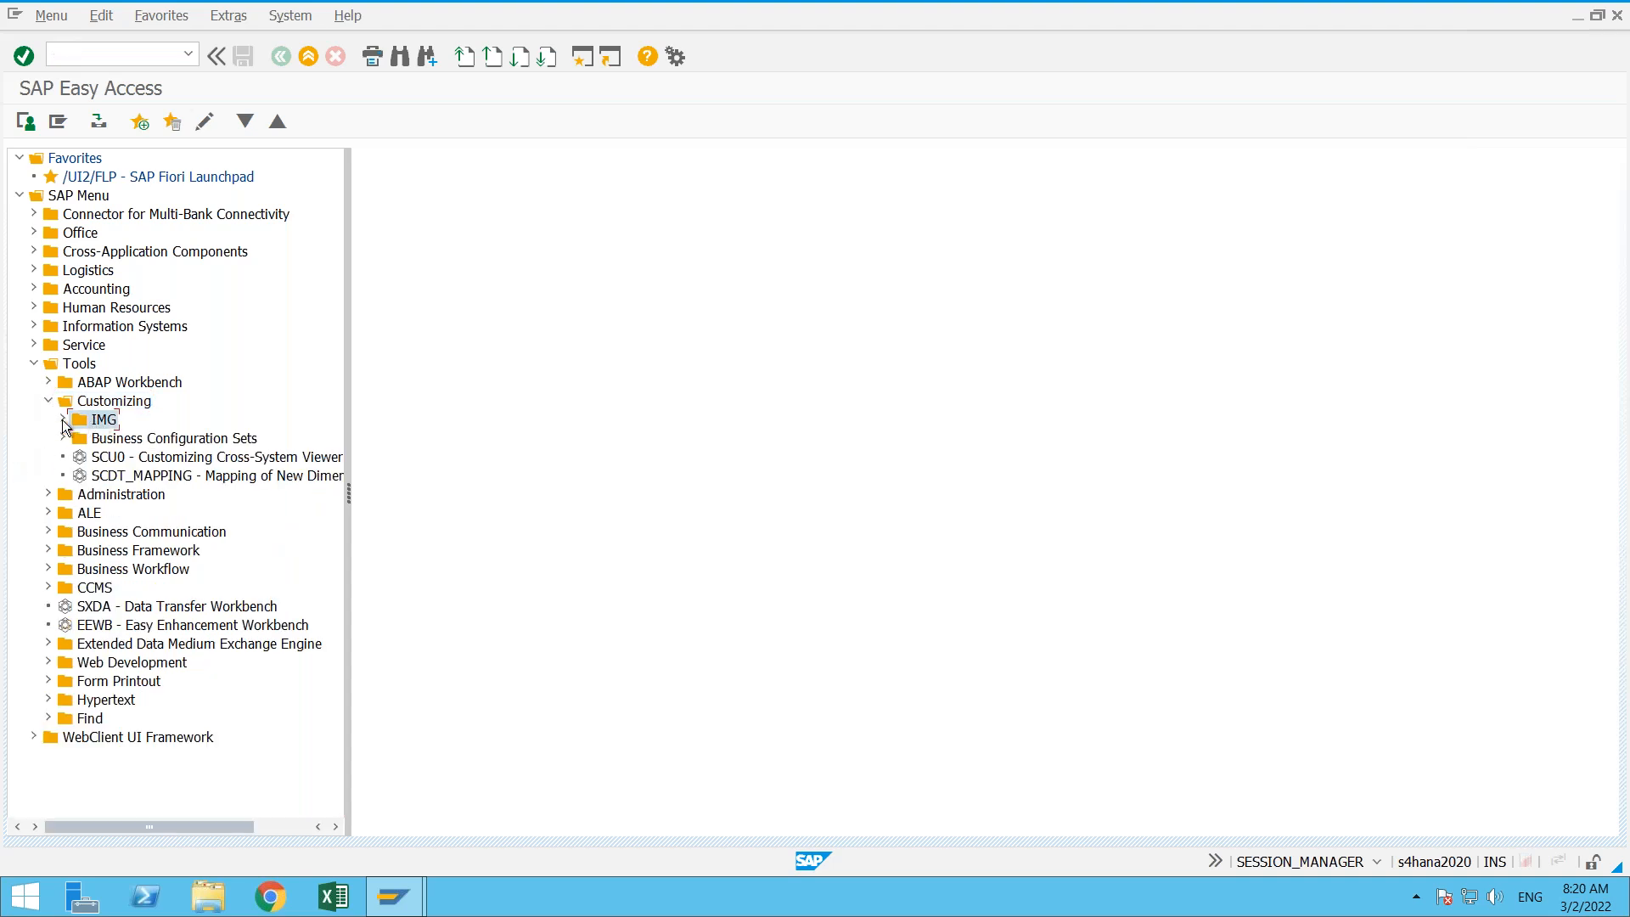
click(63, 421)
click(141, 442)
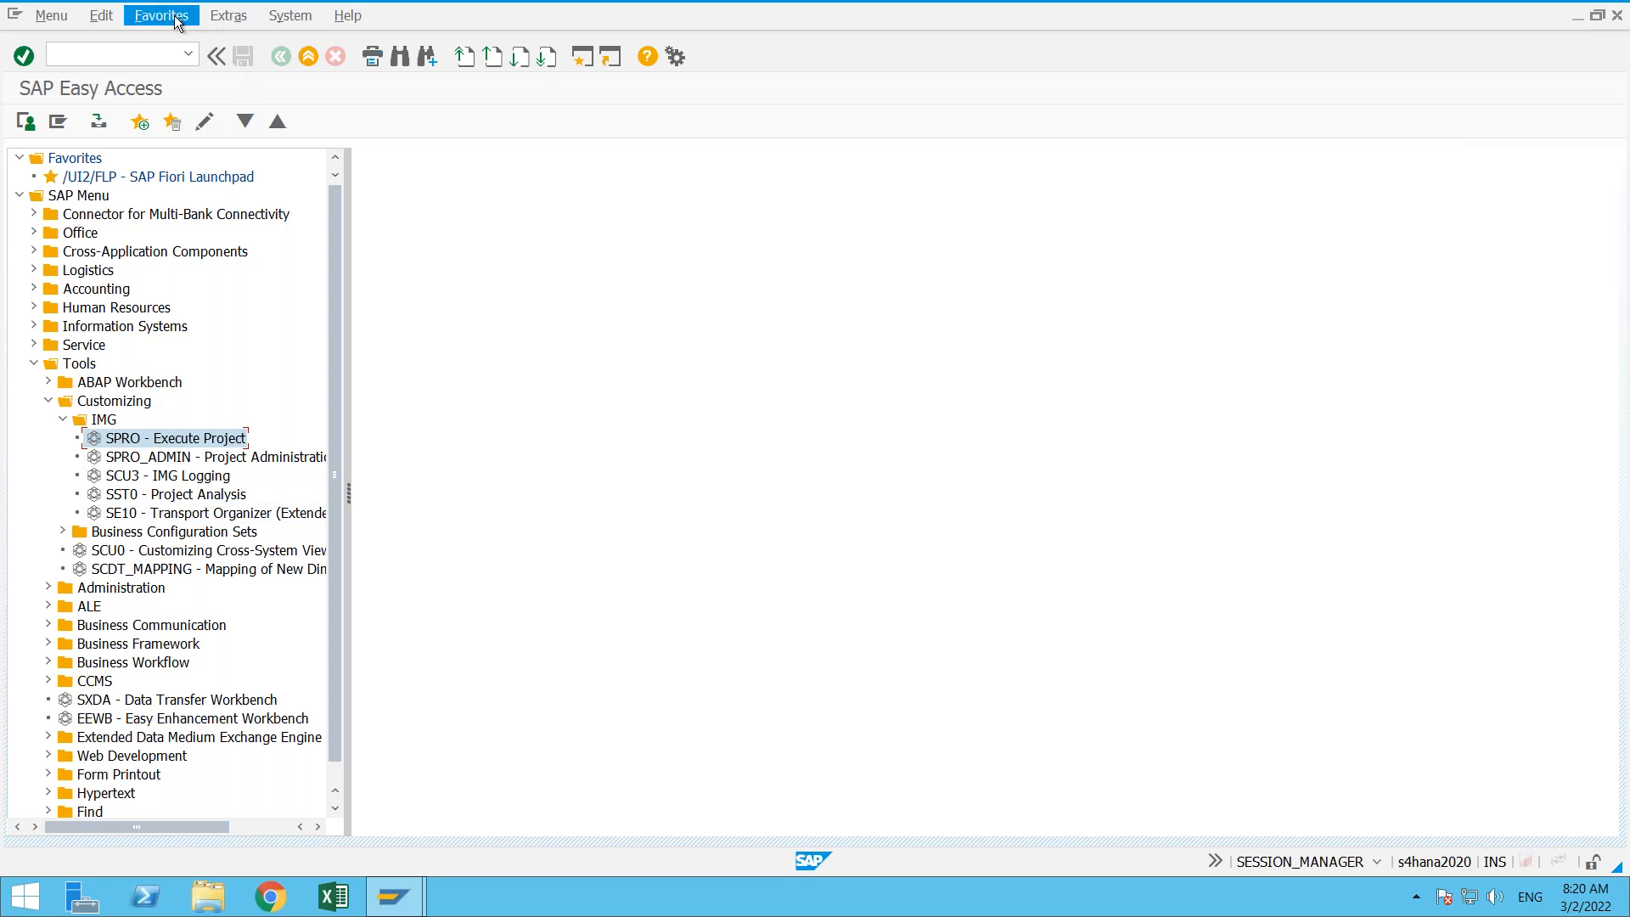
- Turn off Display Technical Names in the SAP Easy Access settings
click(226, 19)
click(227, 21)
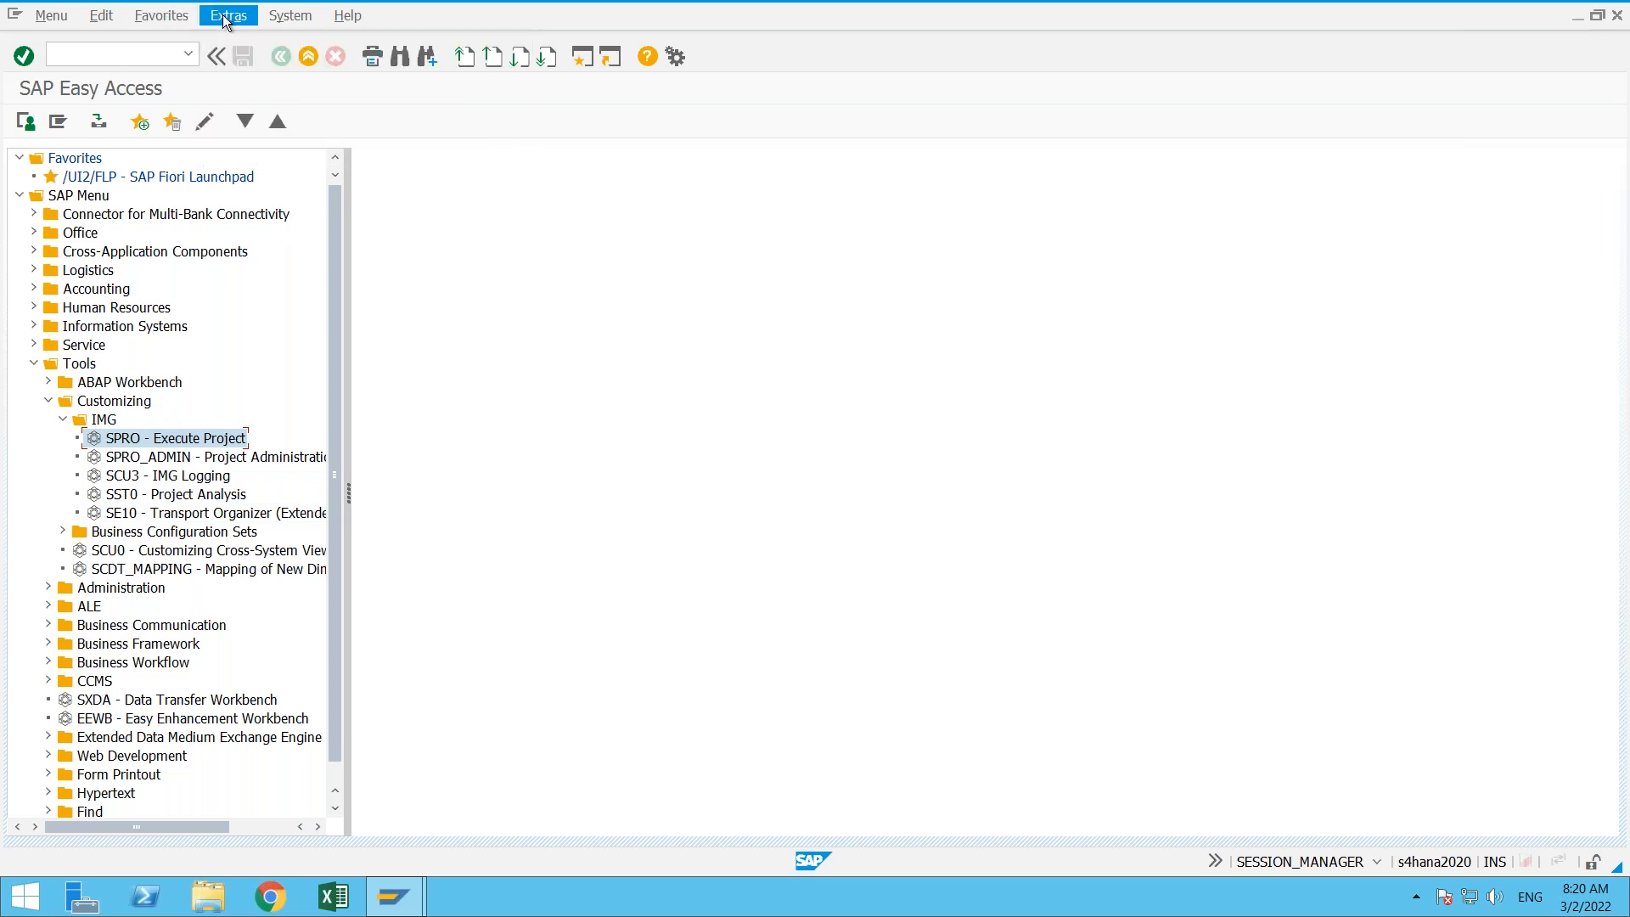
click(225, 18)
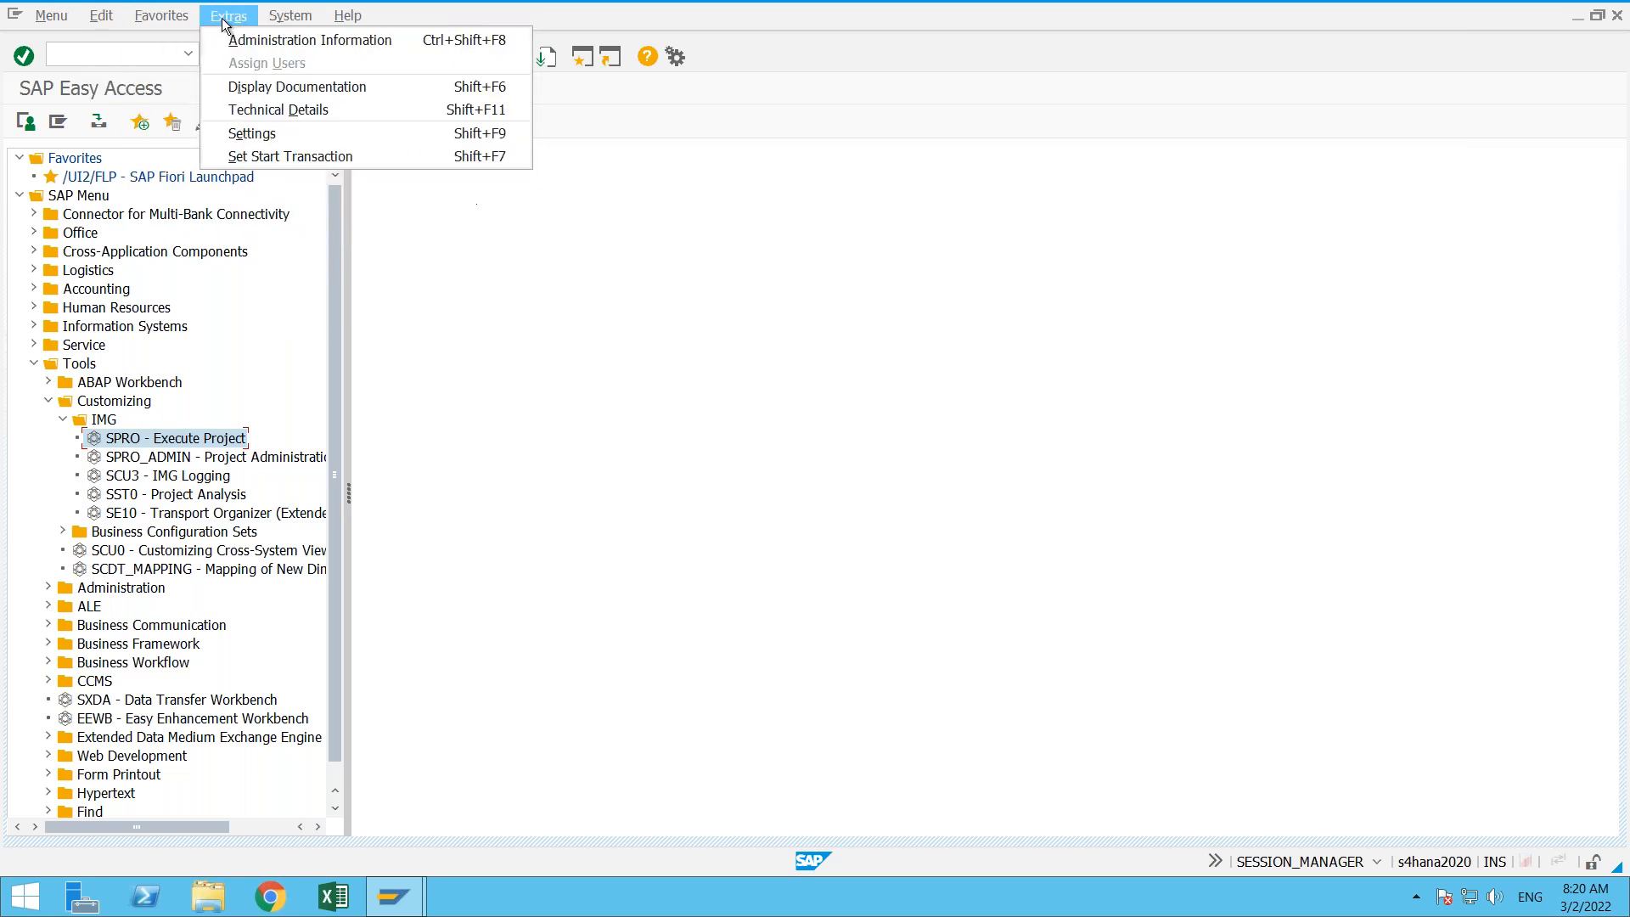
click(259, 137)
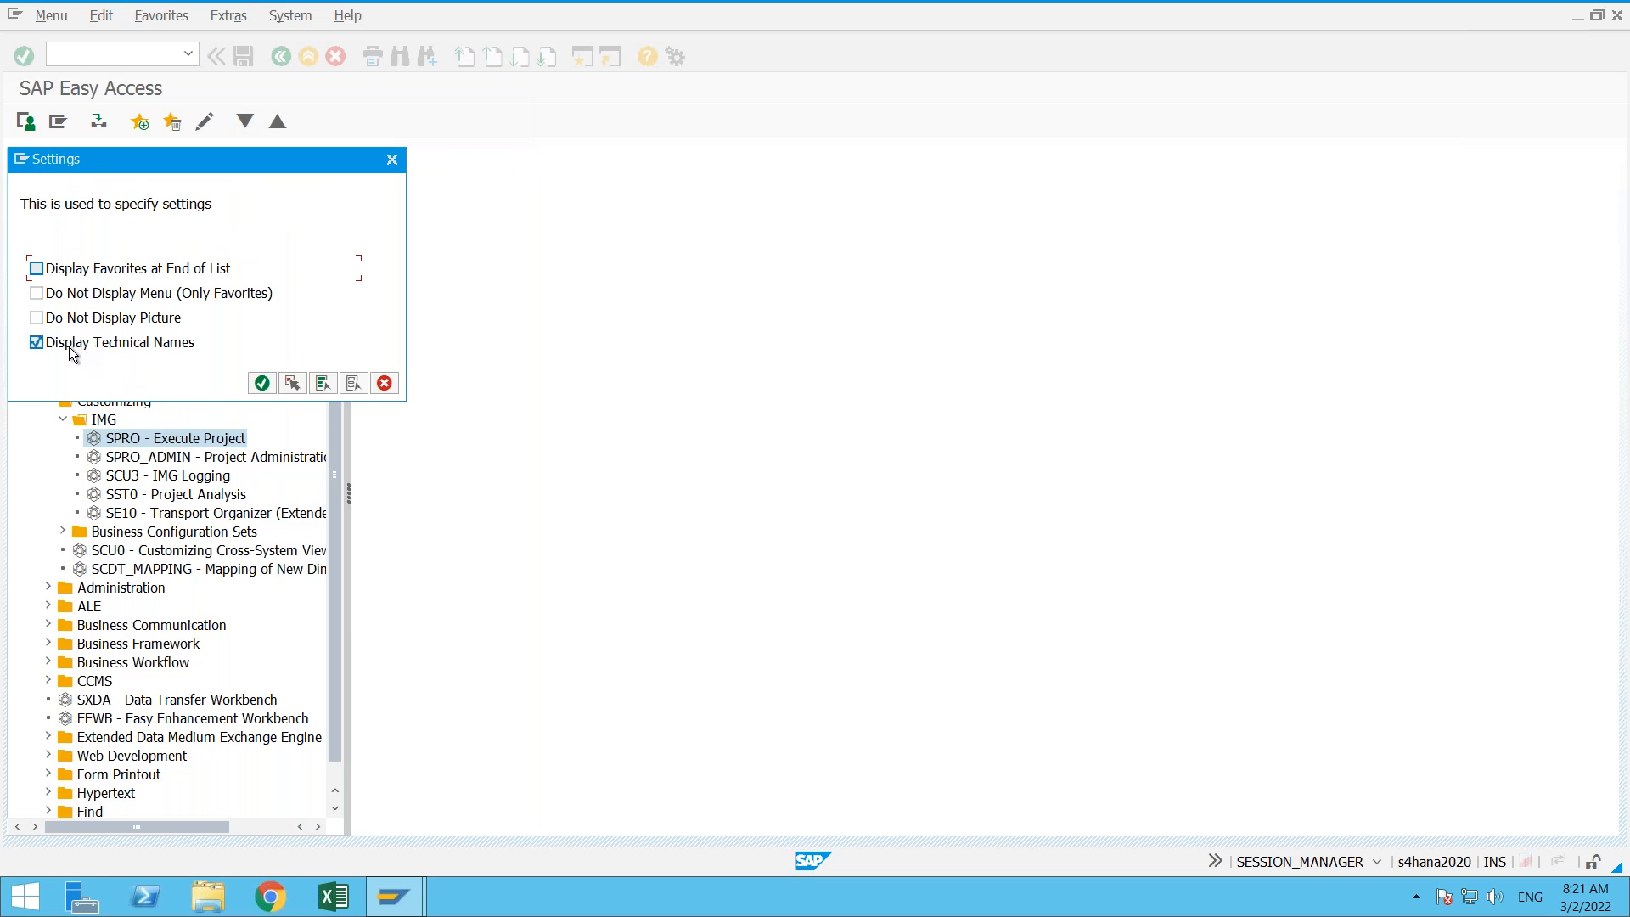
click(142, 343)
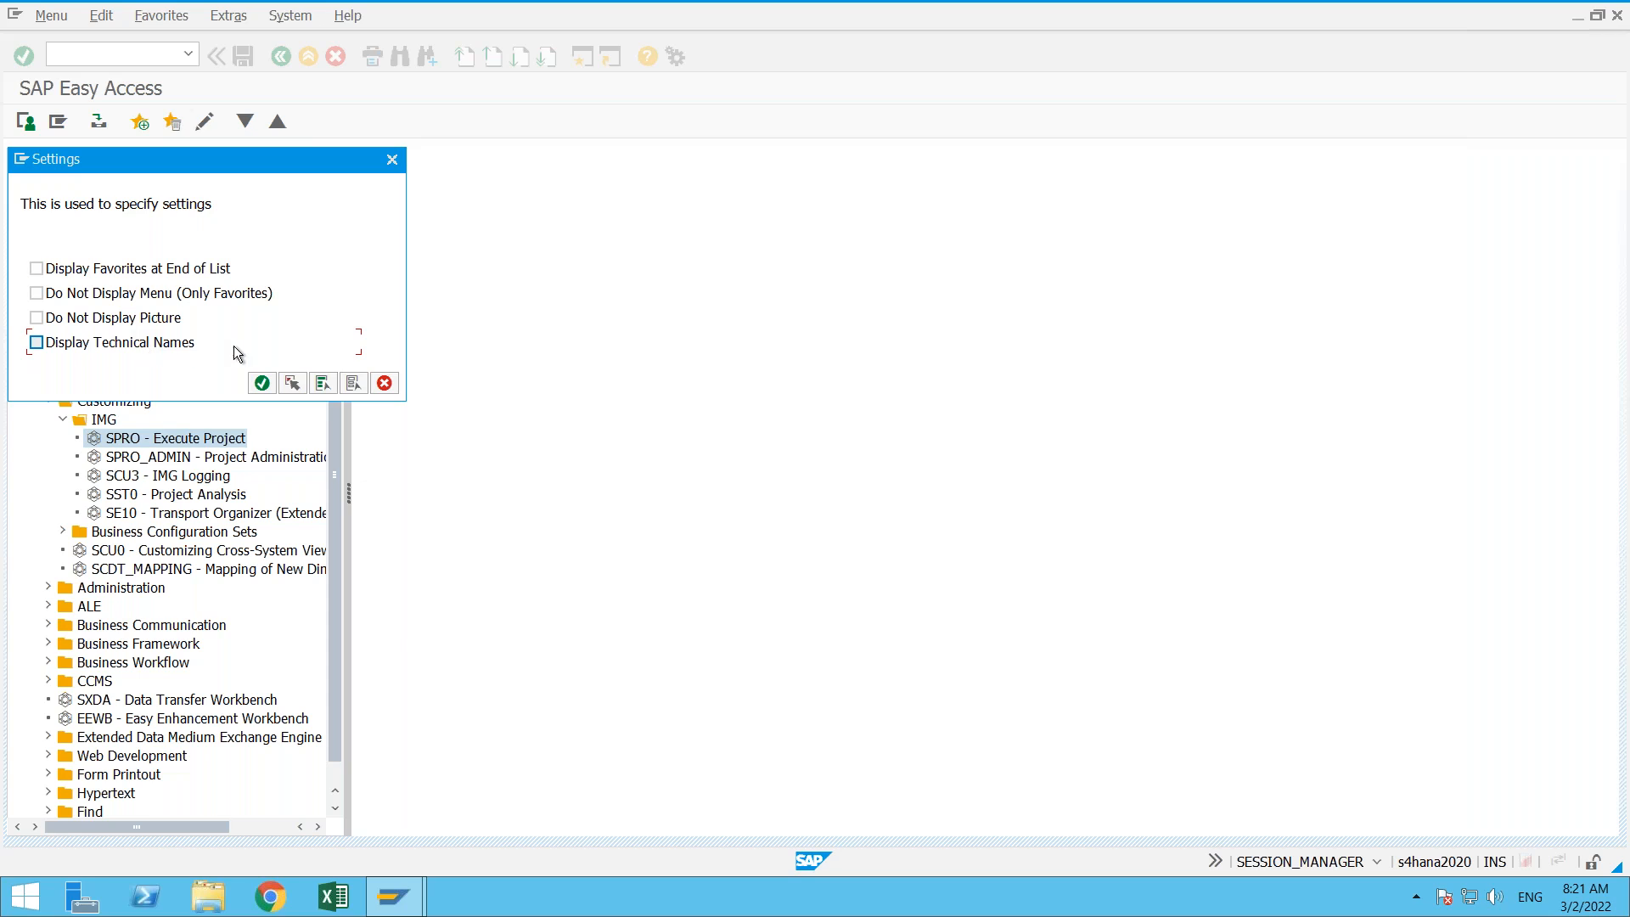
click(261, 382)
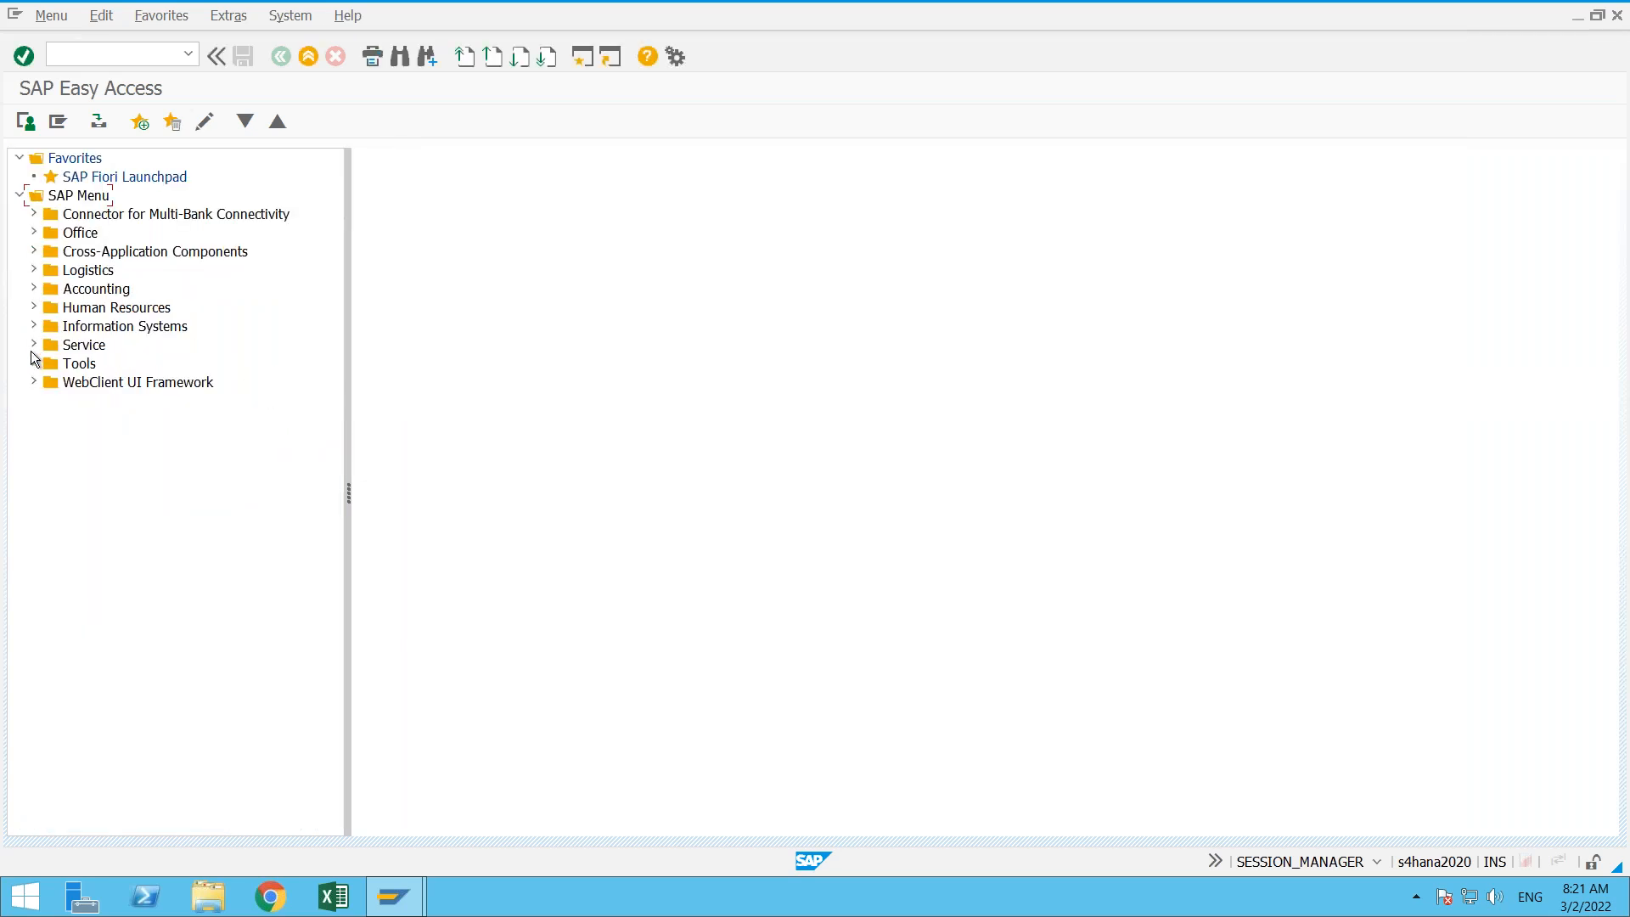
- Expand Tools, Customizing and IMG in the SAP Menu tree to examine how entries appear without technical names
click(34, 364)
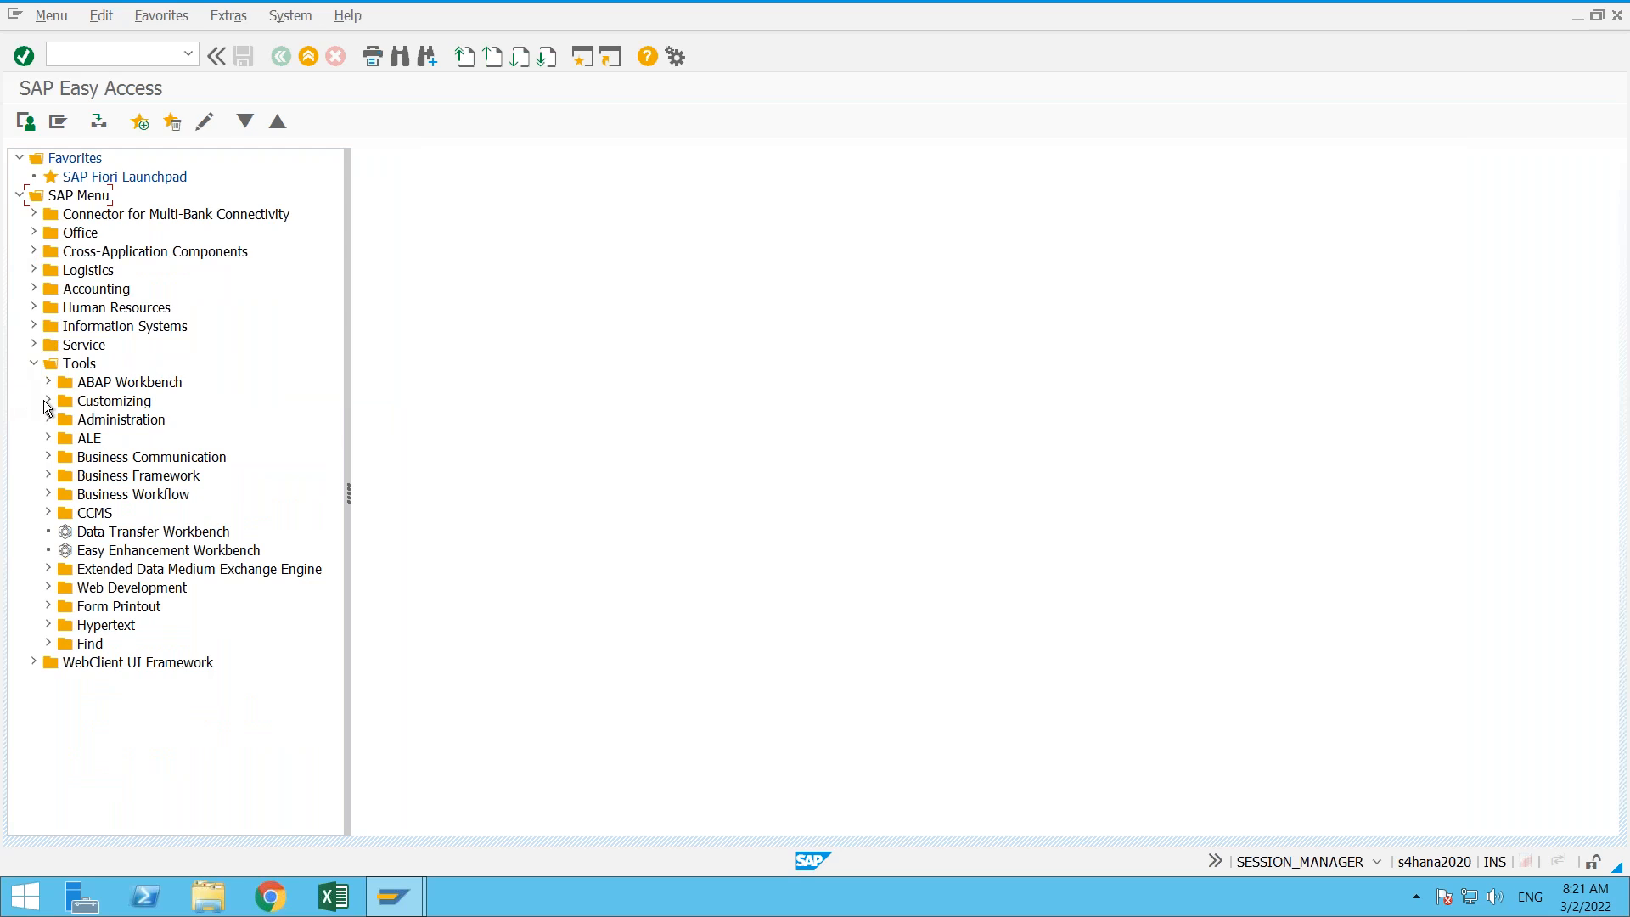
click(48, 401)
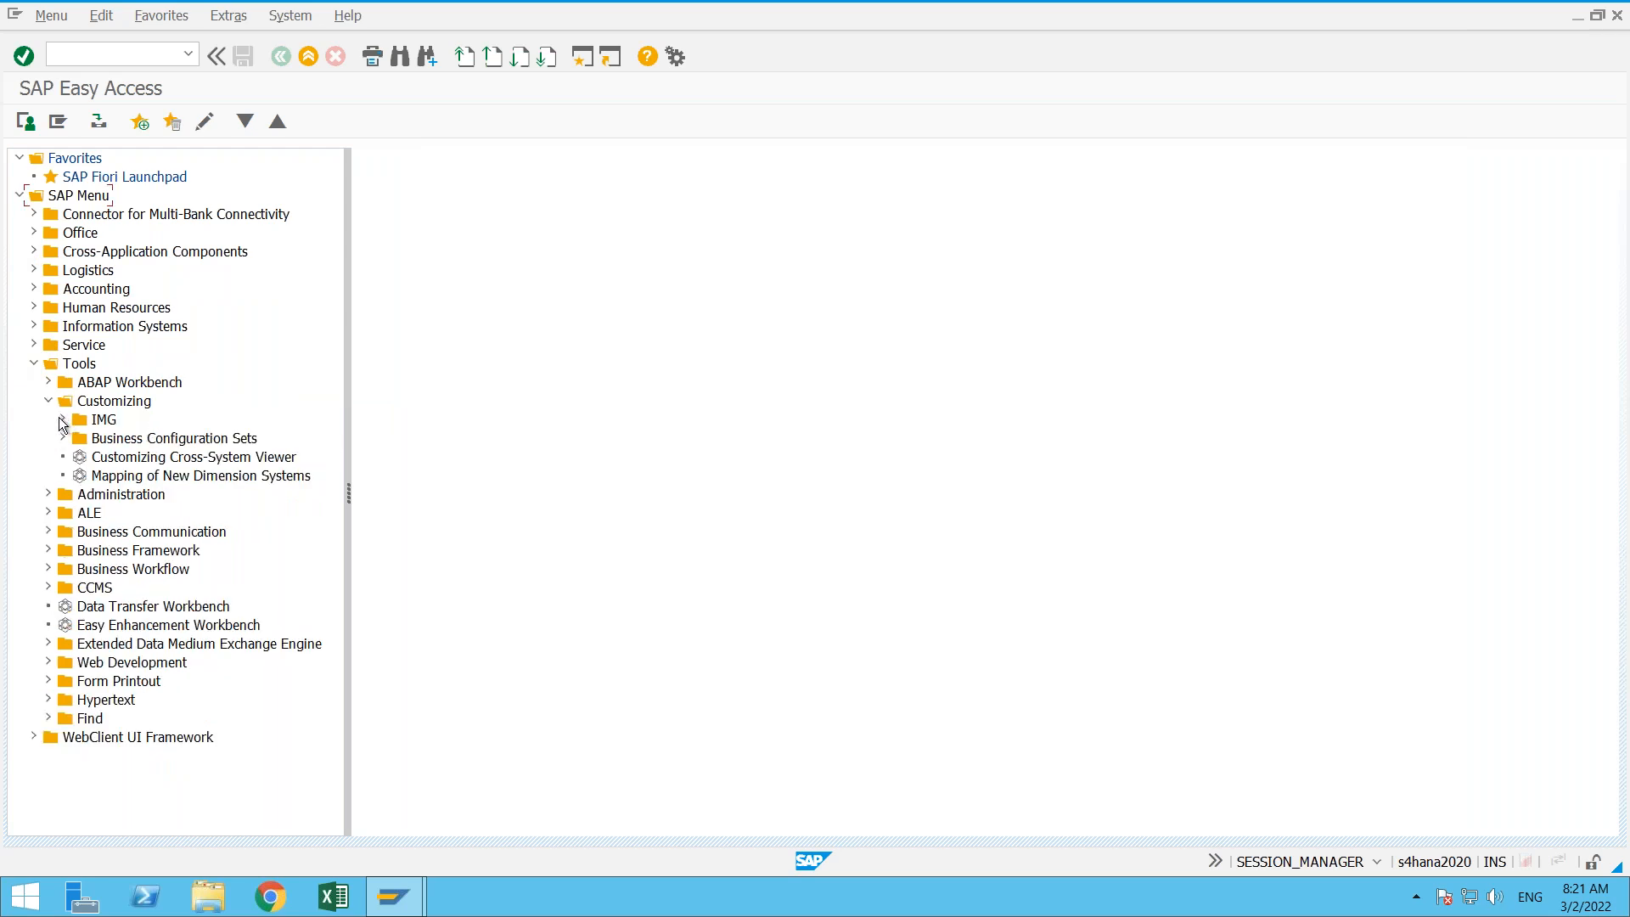
click(63, 421)
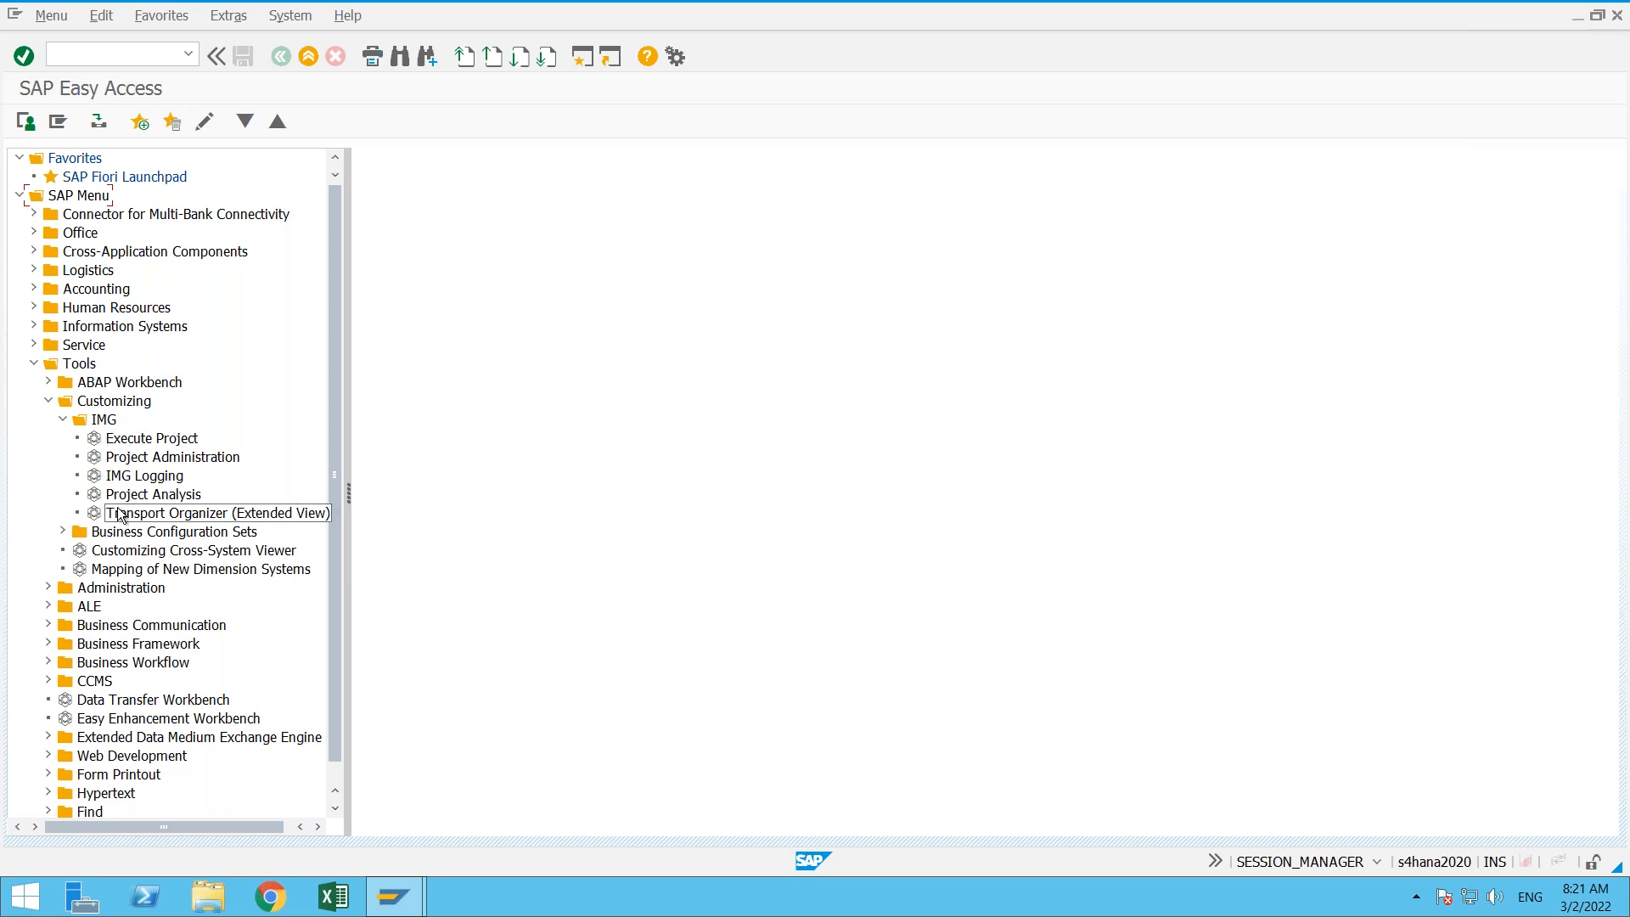
- Turn on Display Technical Names in the SAP Easy Access settings
click(234, 19)
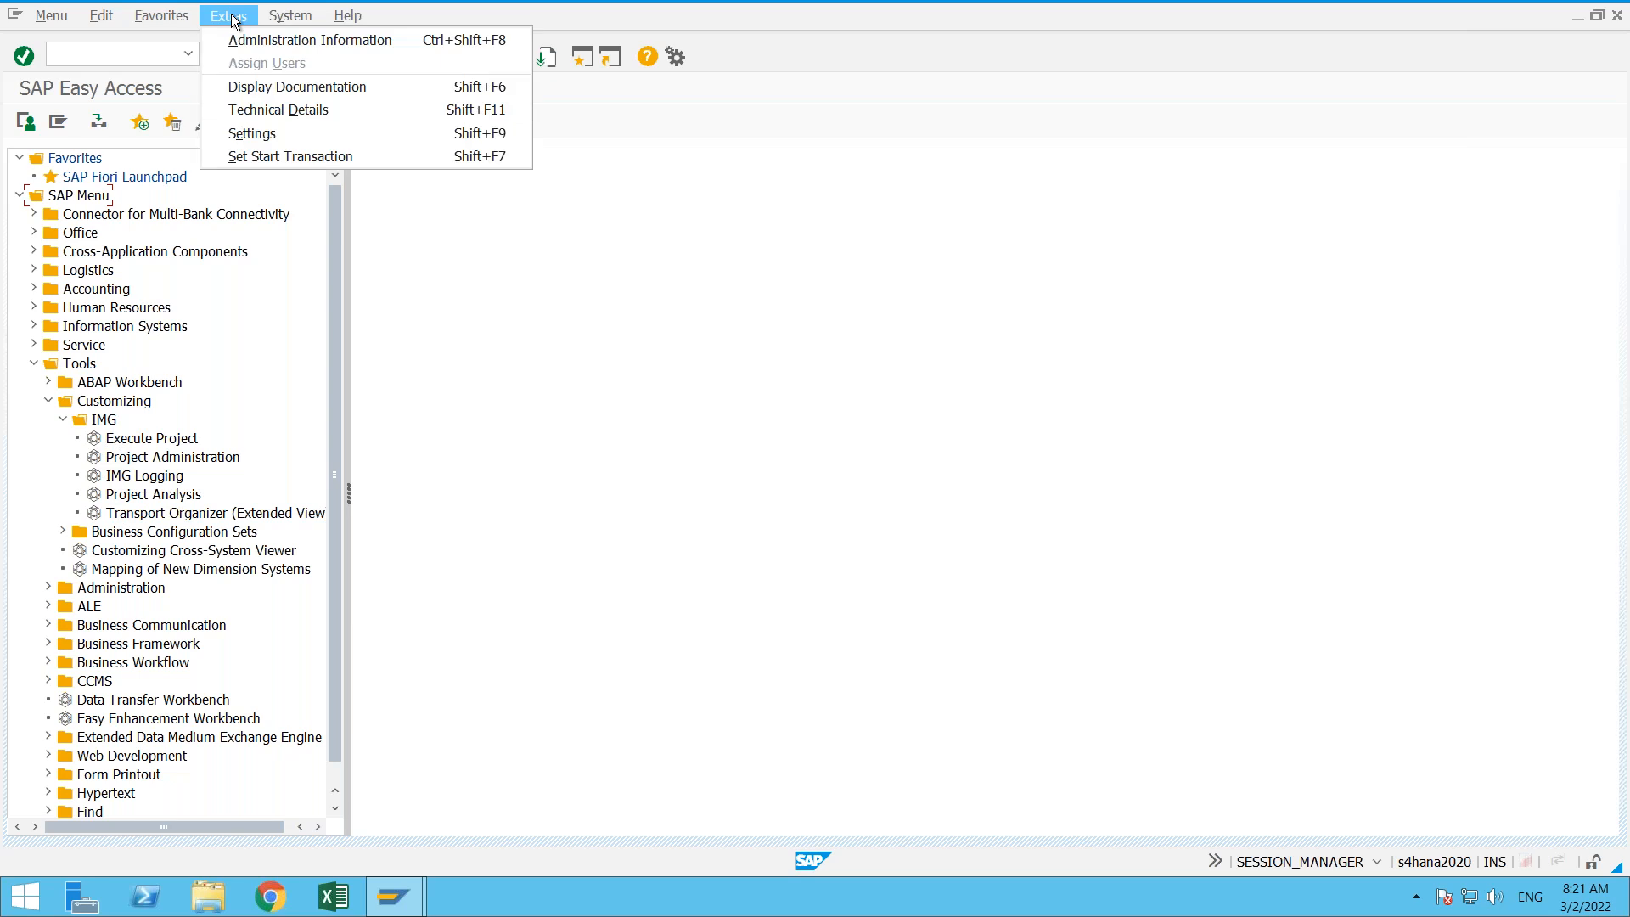
click(266, 136)
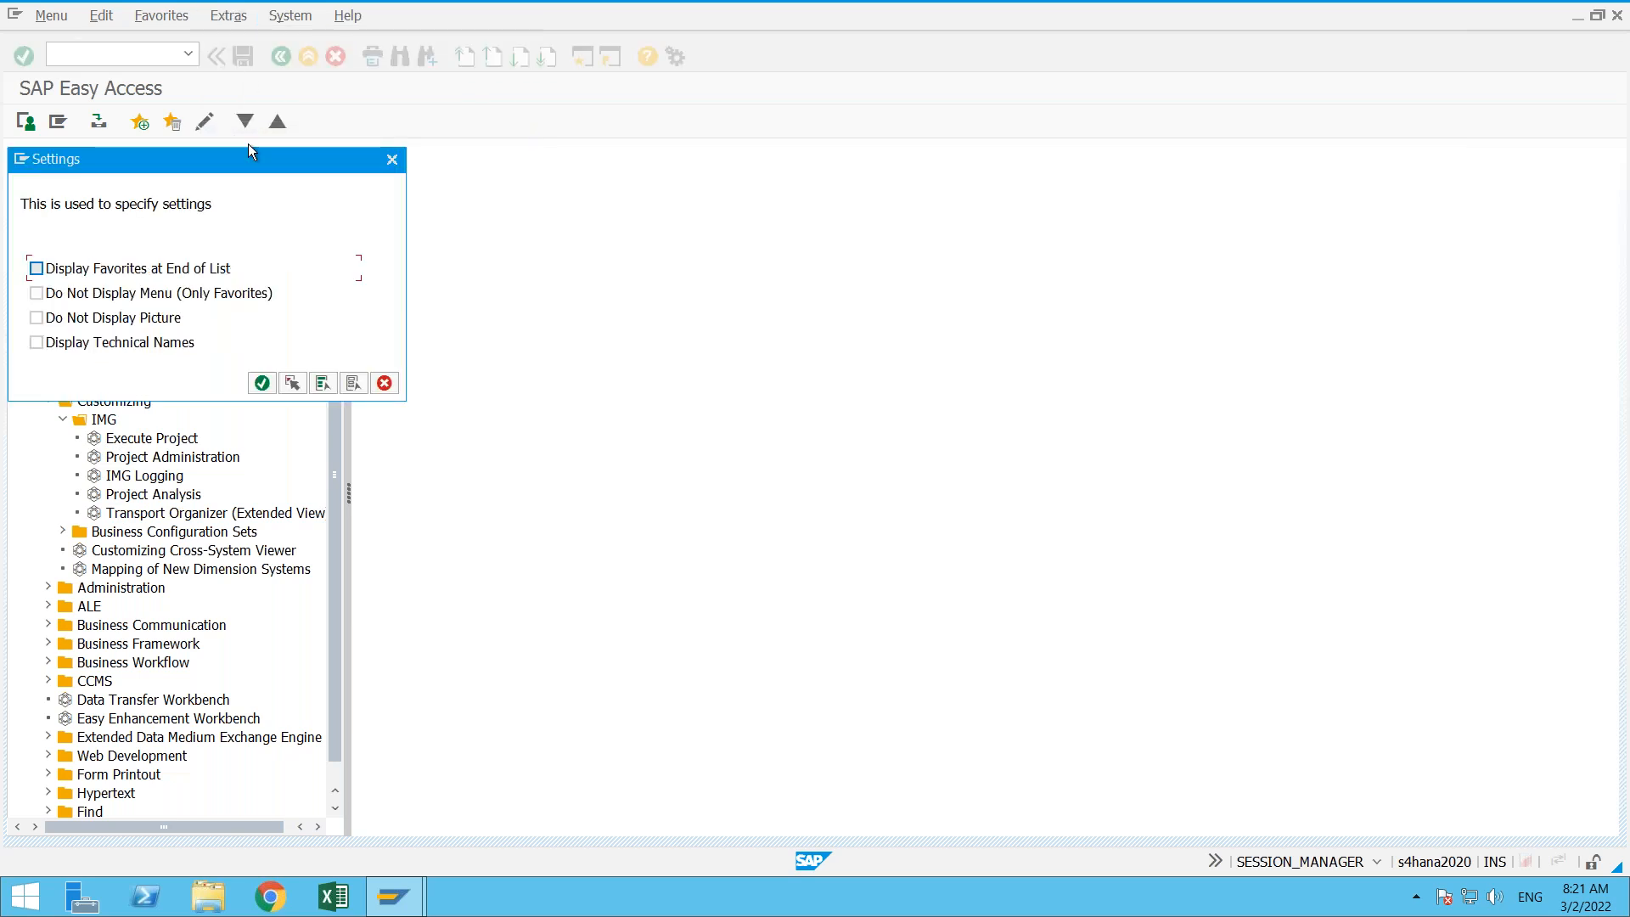
click(130, 344)
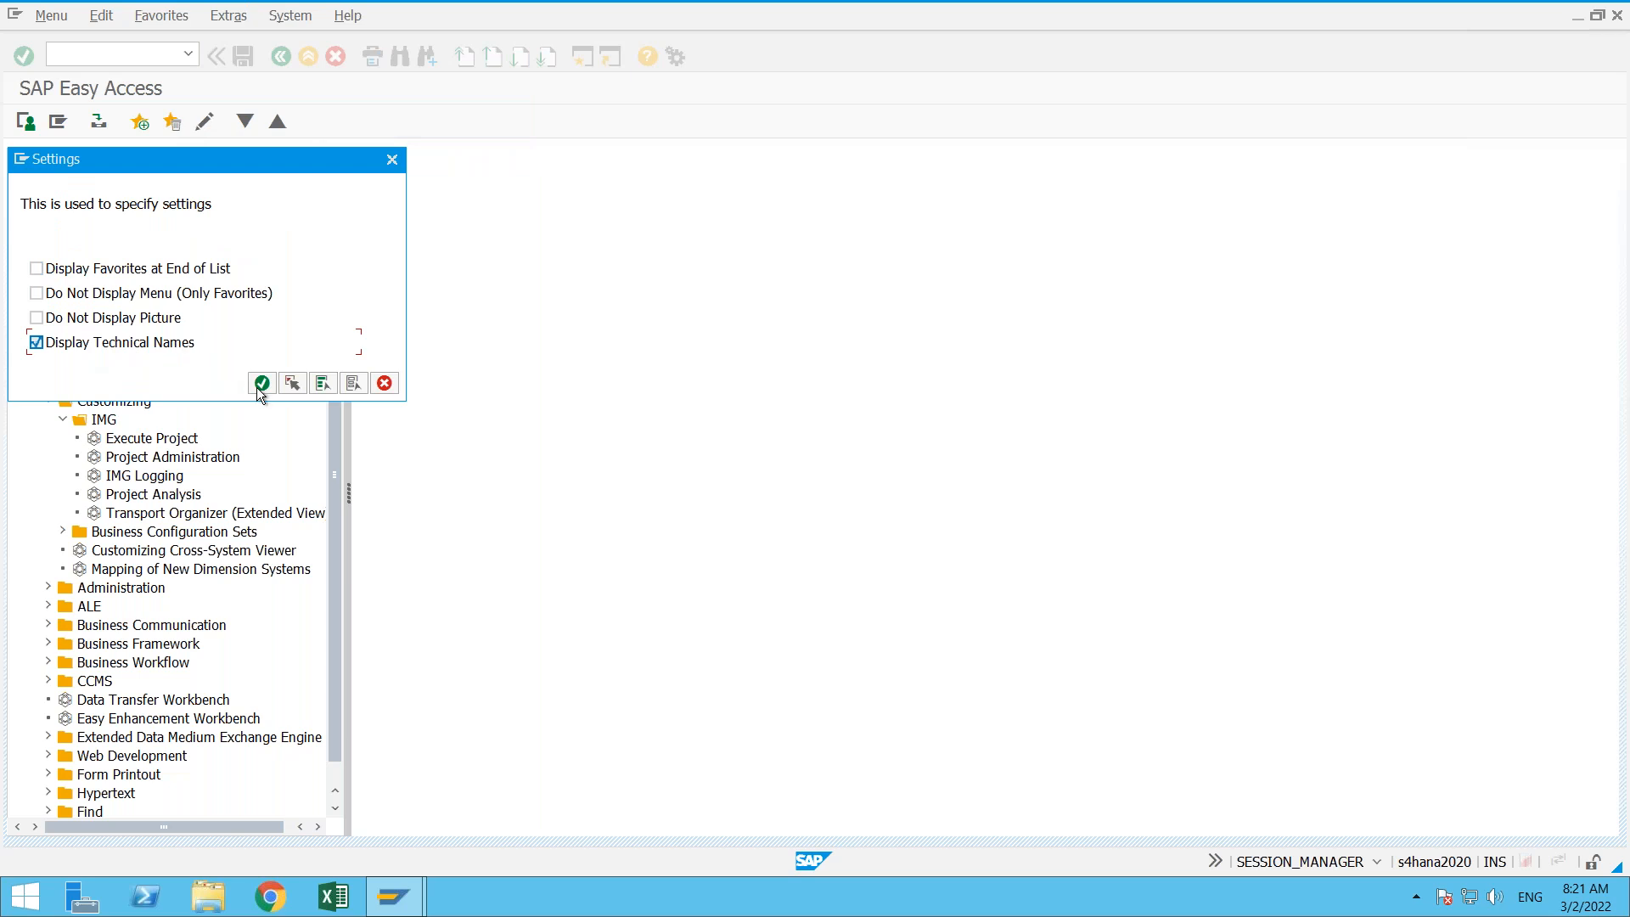
click(261, 383)
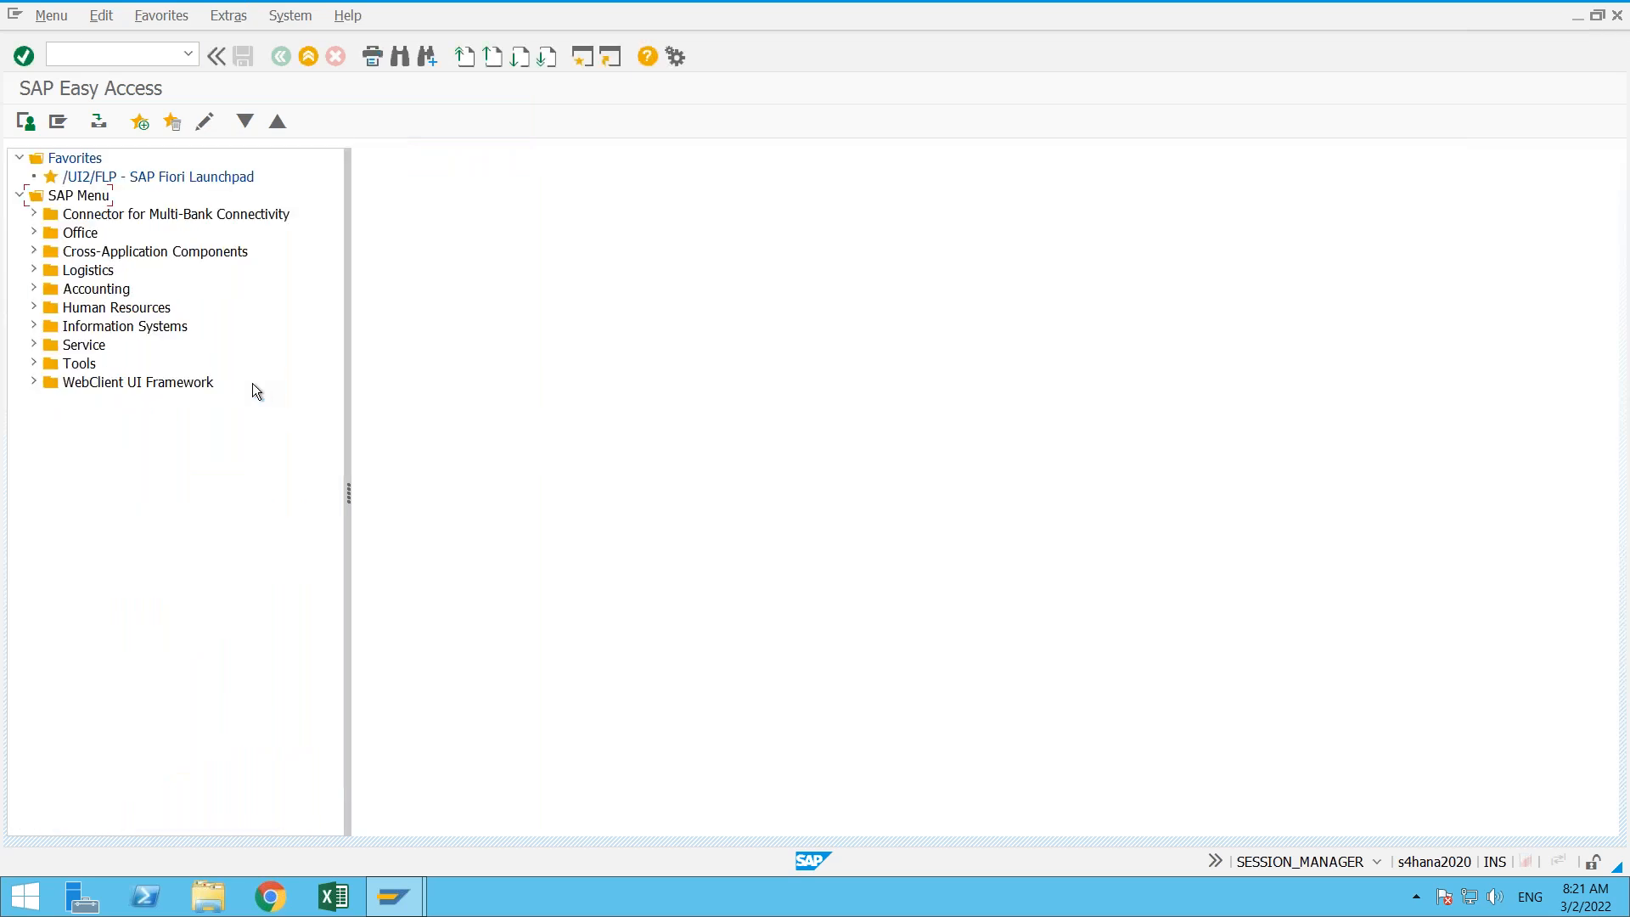
- Expand Tools > Customizing > IMG again and select the SPRO - Execute Project entry
click(34, 365)
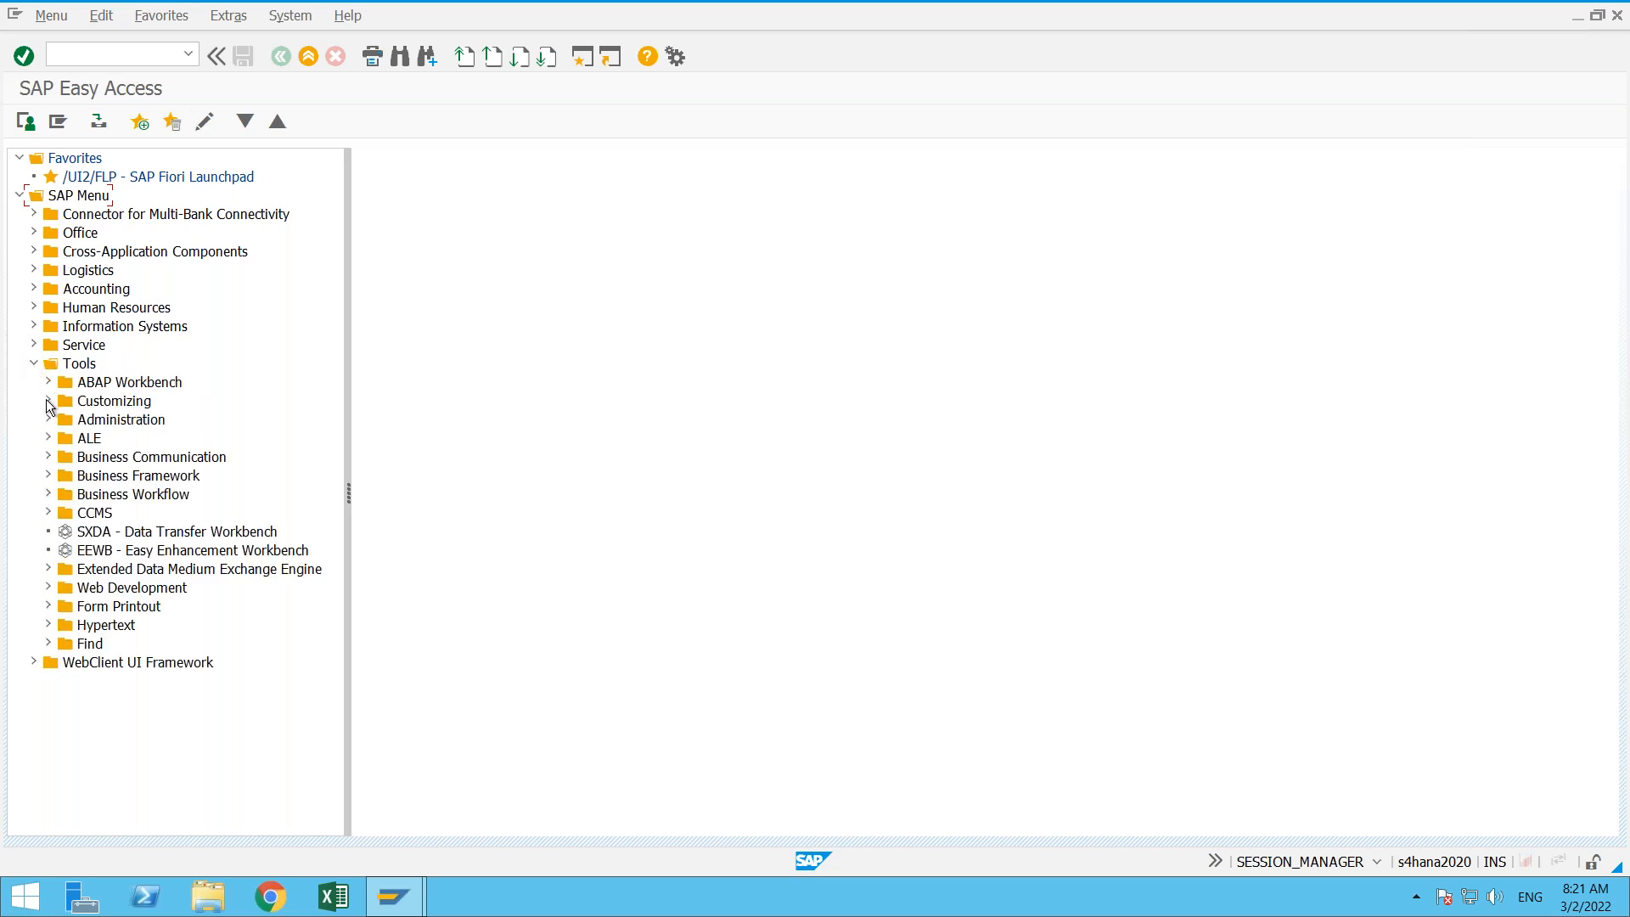
click(48, 401)
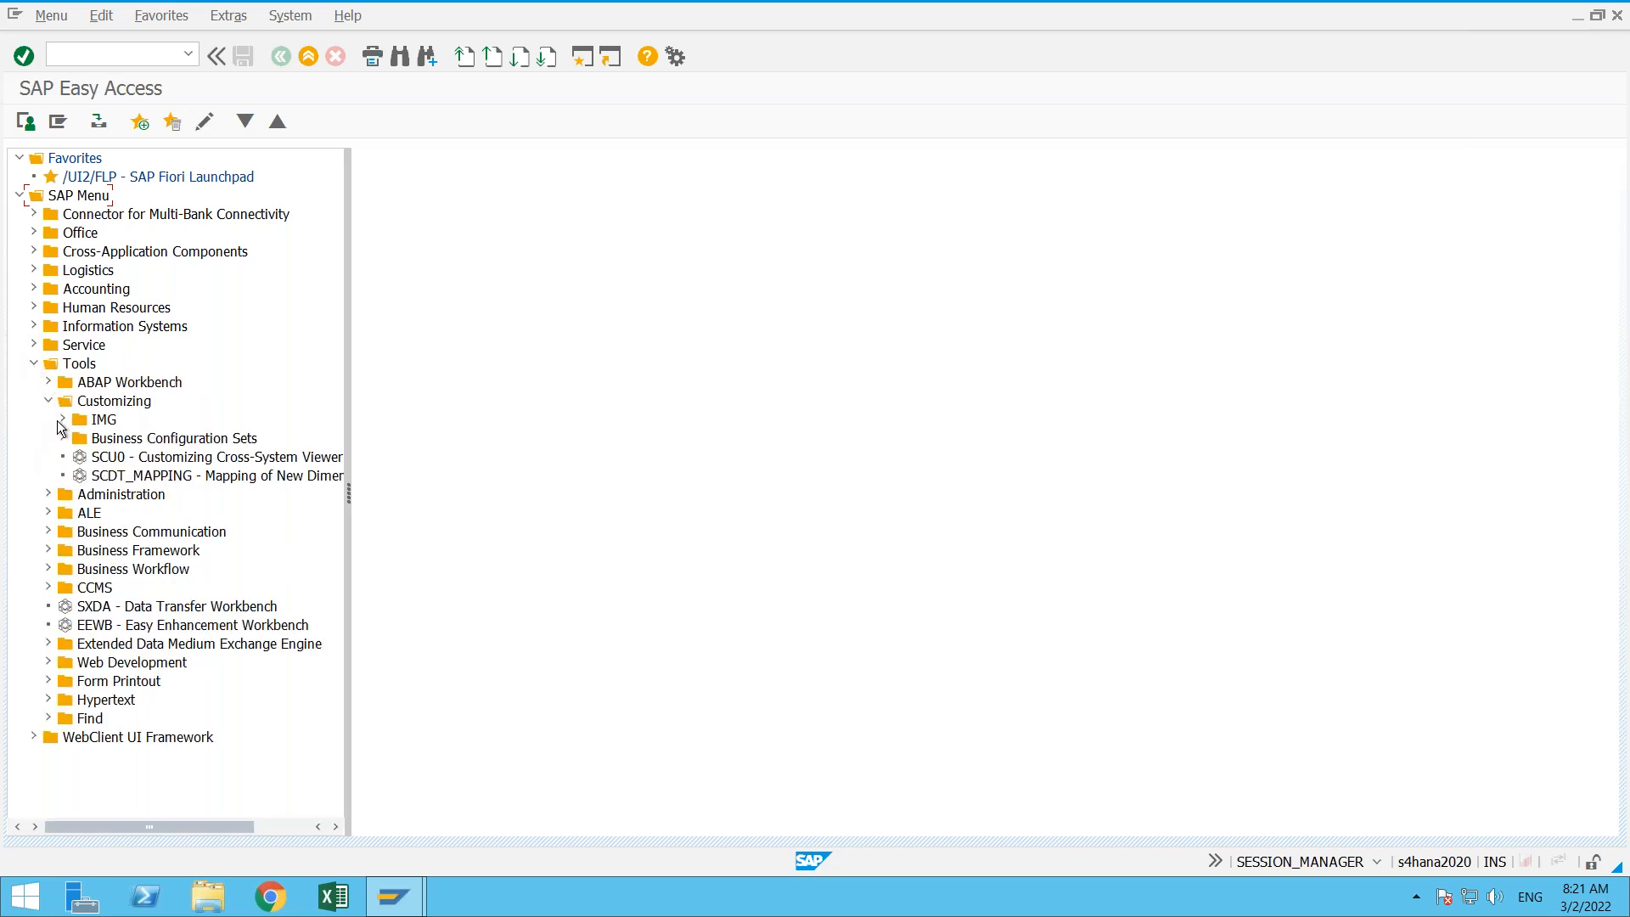
click(59, 420)
click(131, 440)
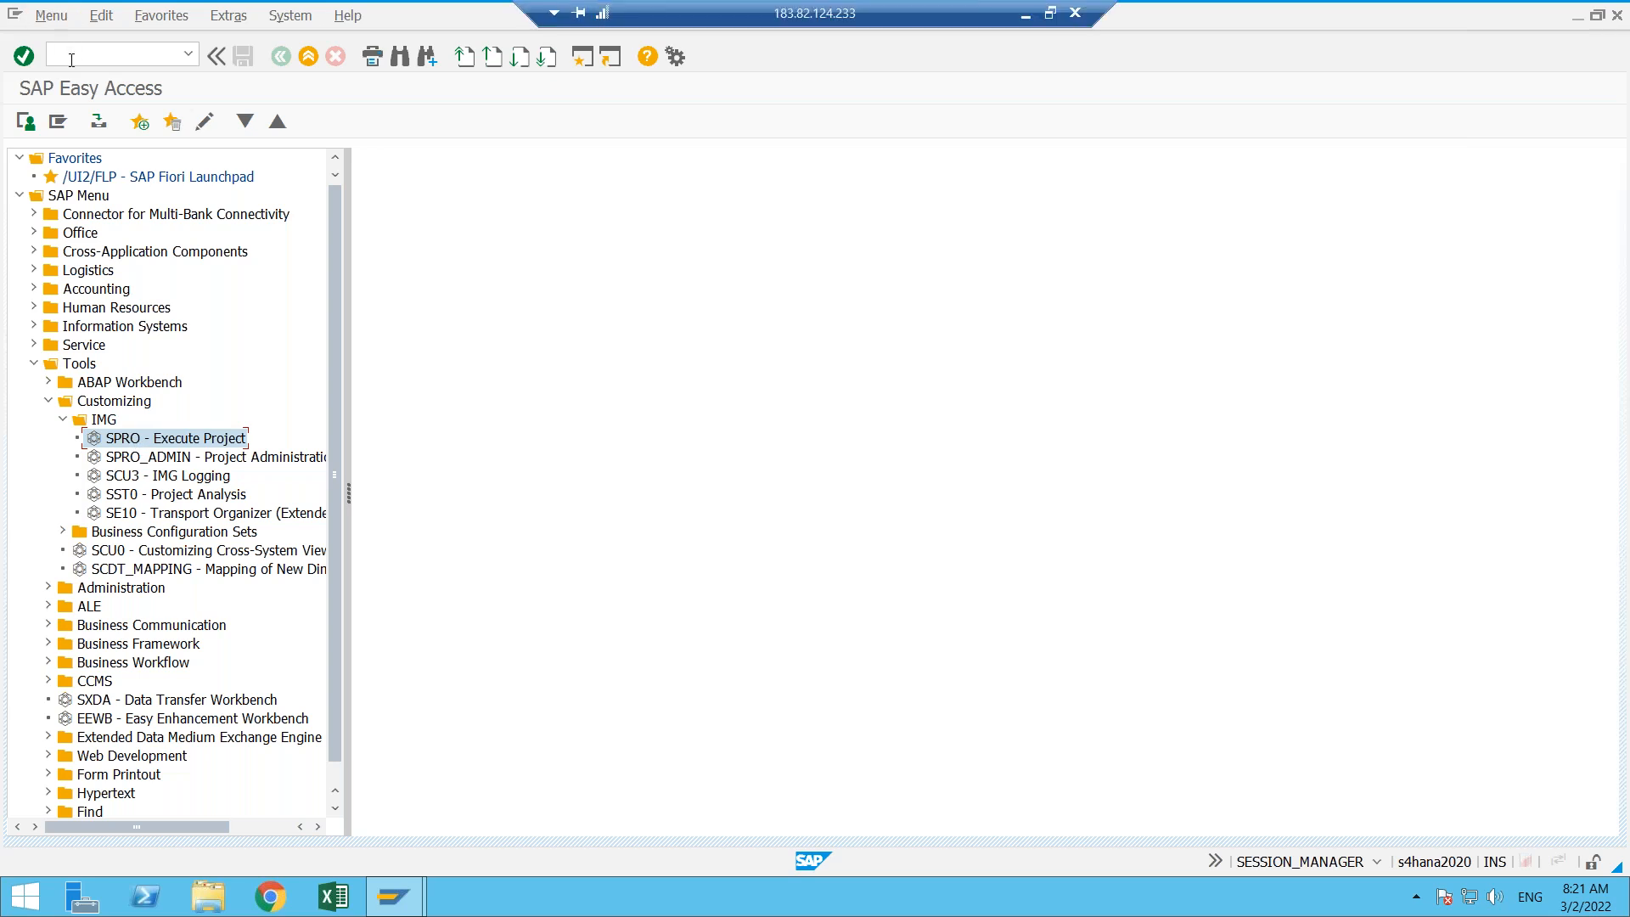
- Run transaction SPRO to view the Customizing: Execute Project screen, and return to SAP Easy Access
text(SPRO)
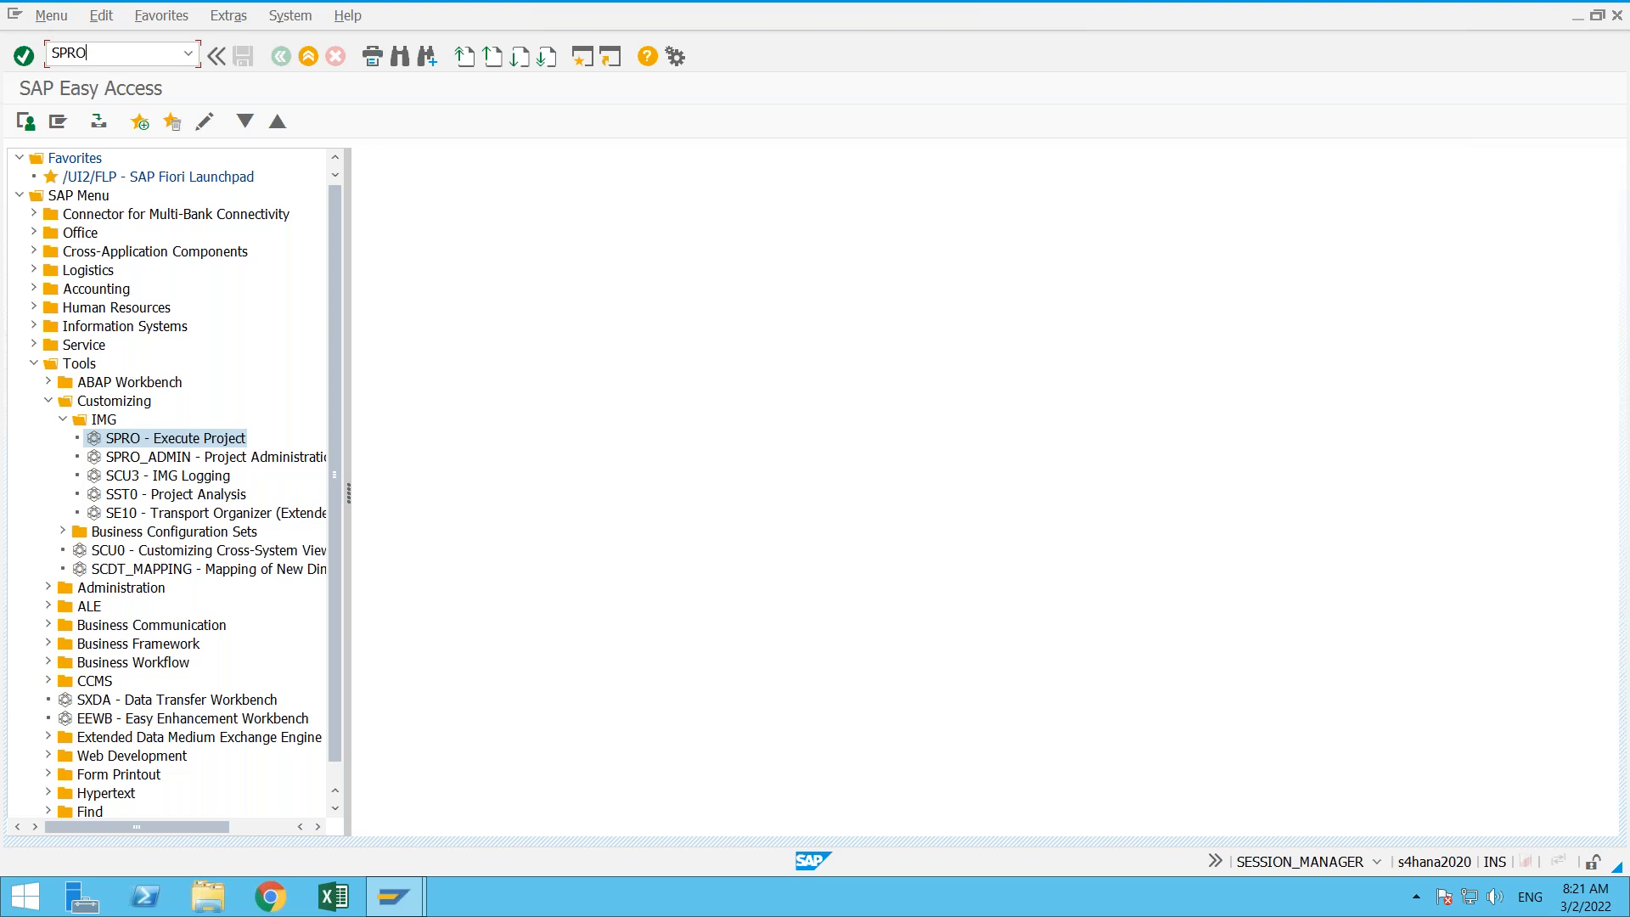
key(Return)
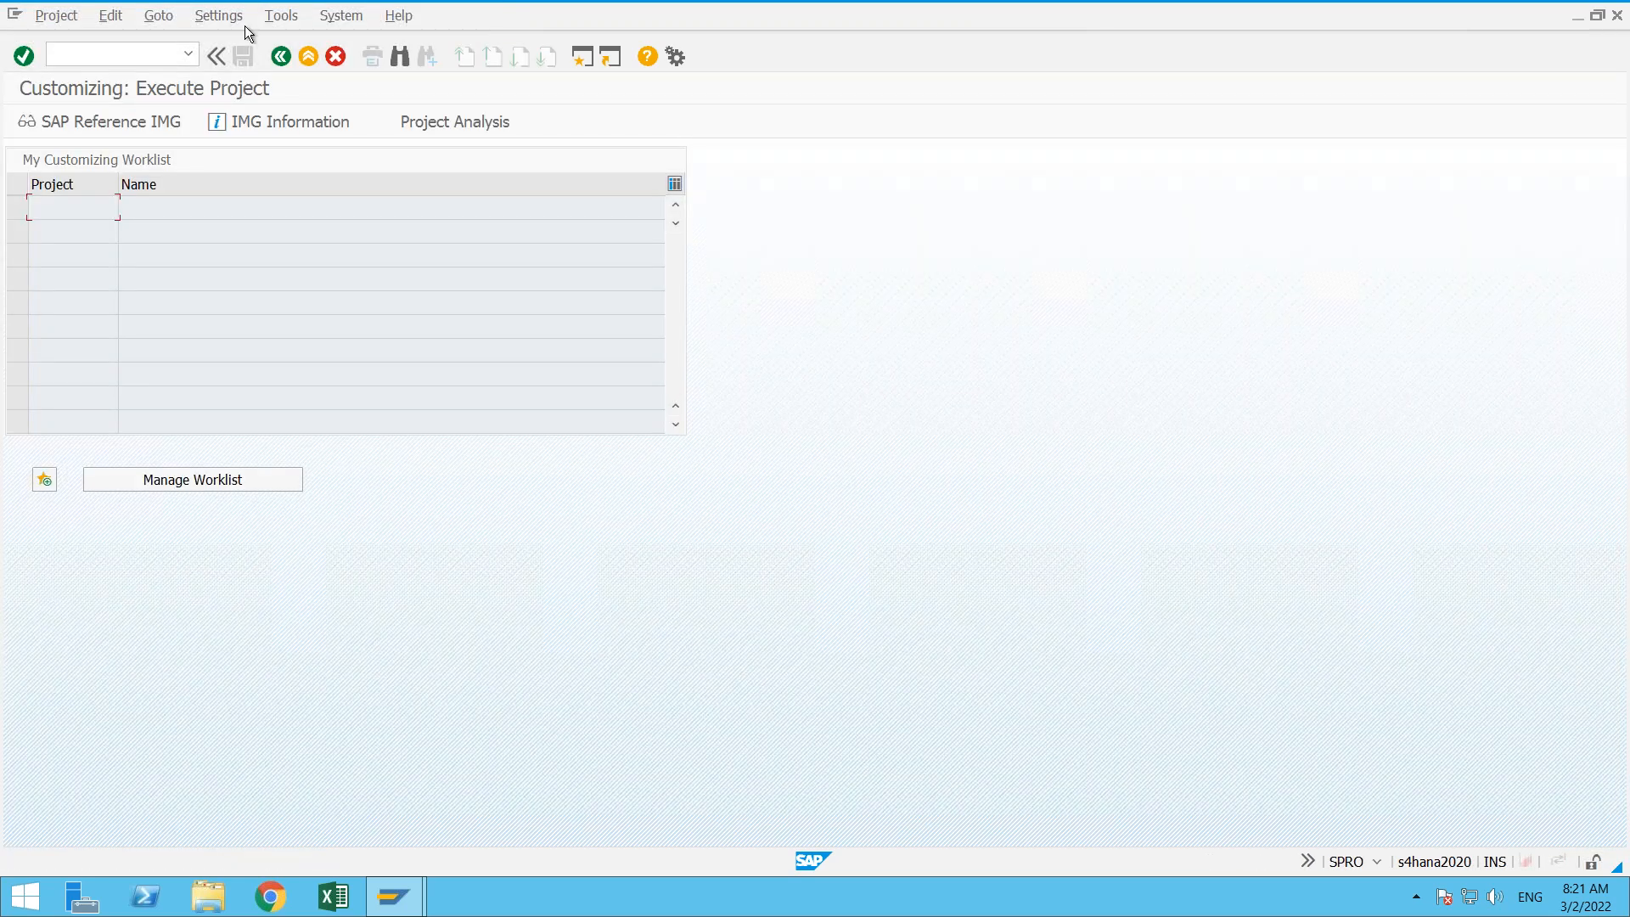
click(275, 48)
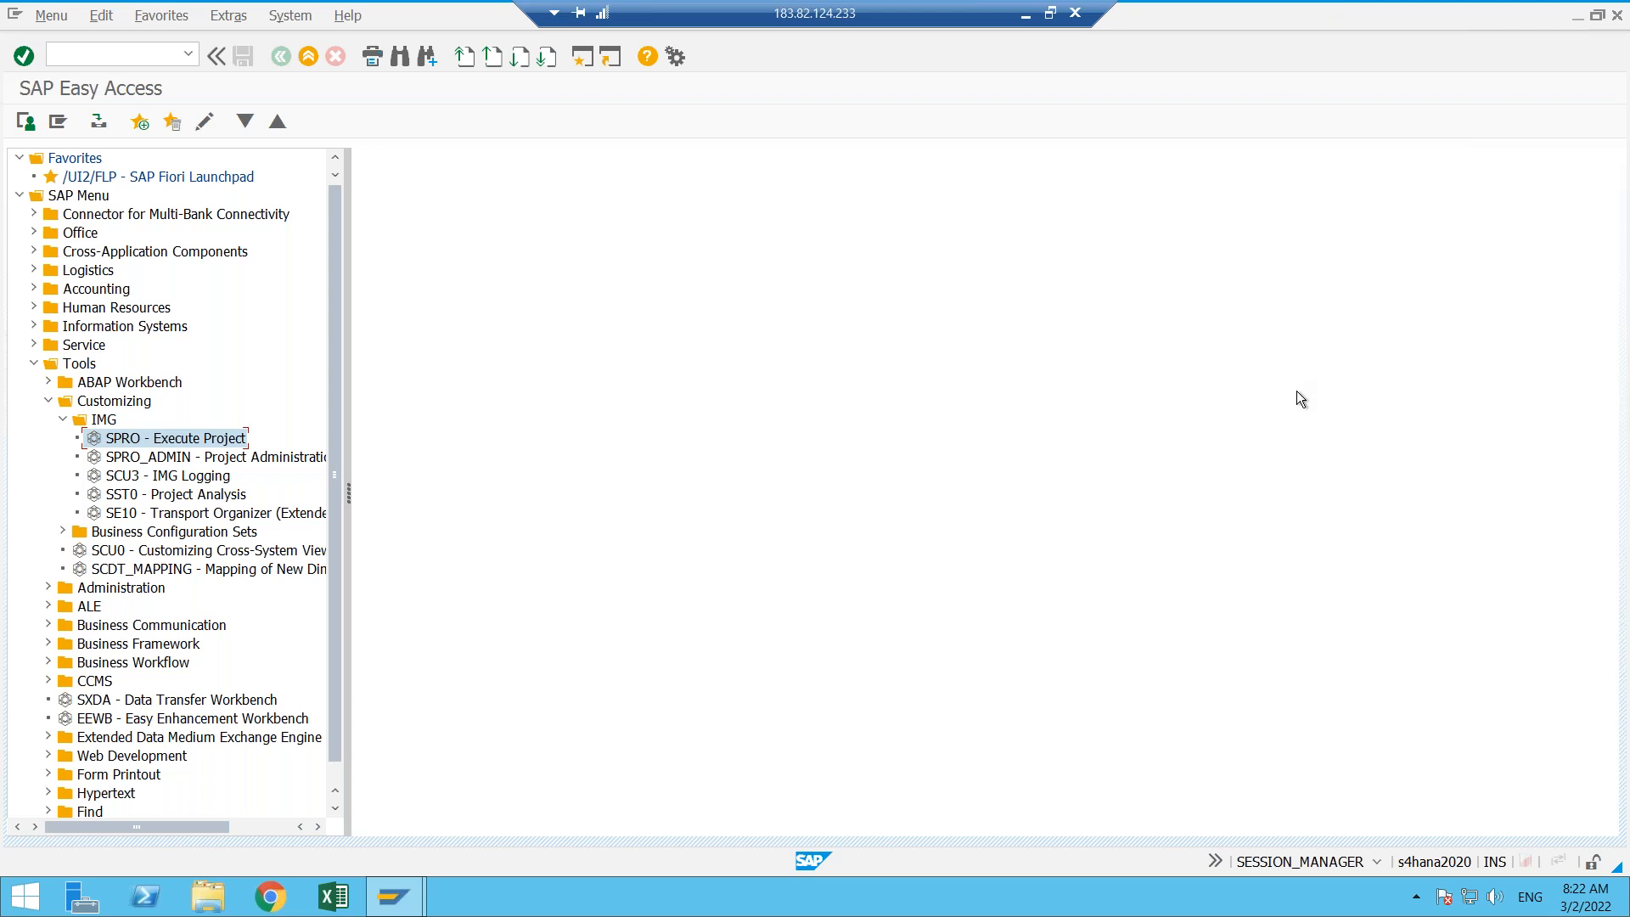
- Display the session's system information to examine the system, client, user and transaction details
click(1377, 863)
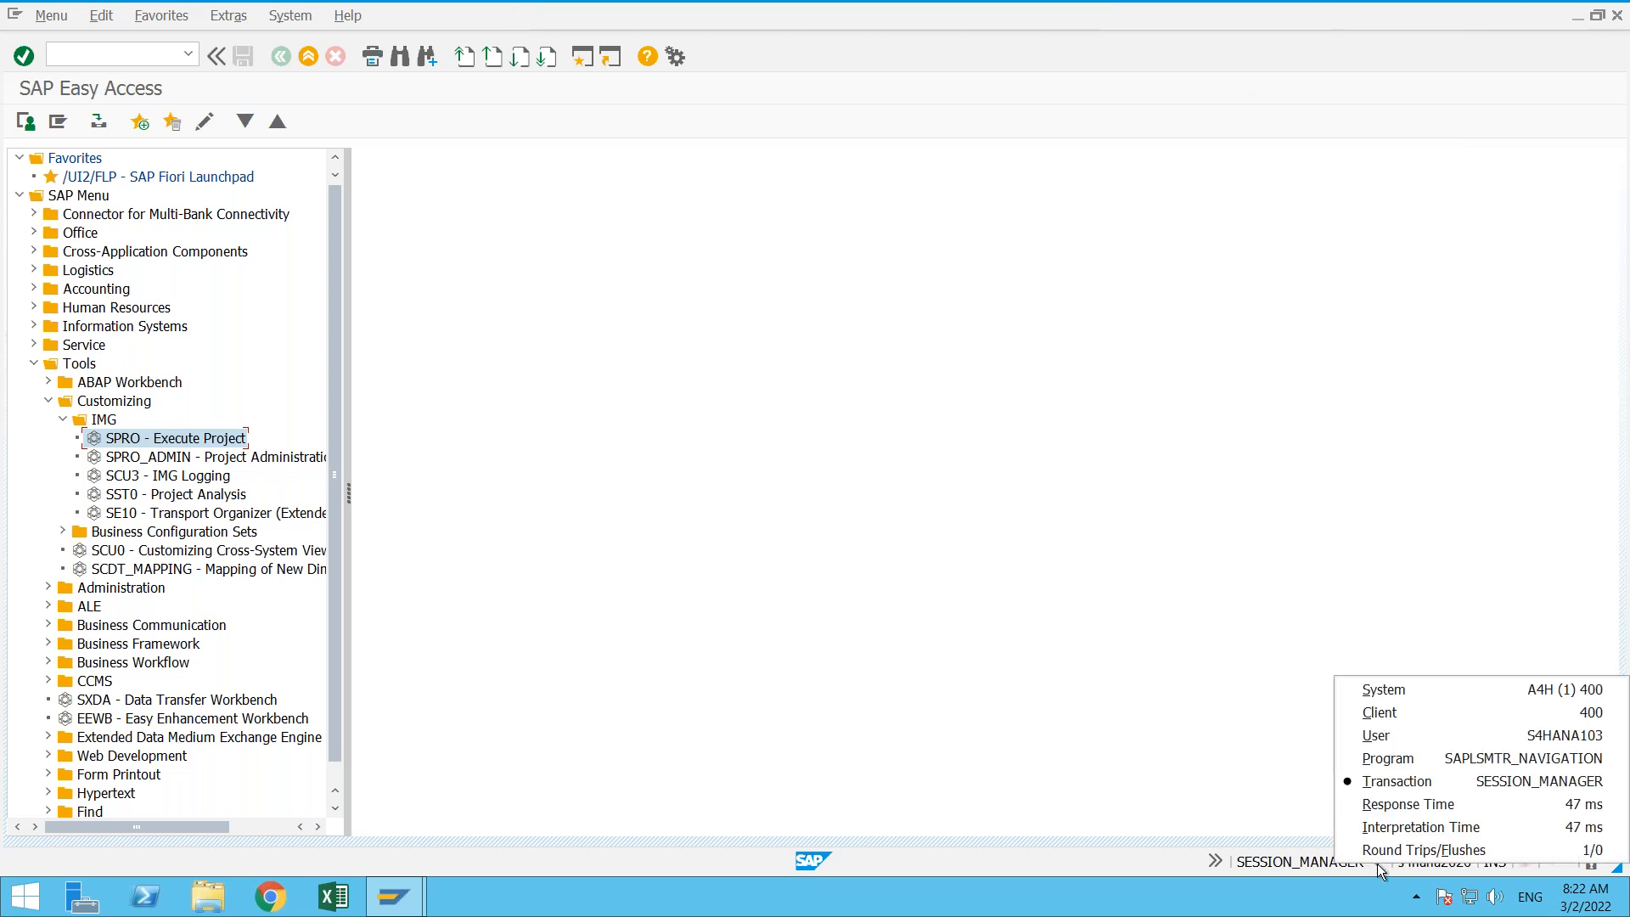
click(1041, 530)
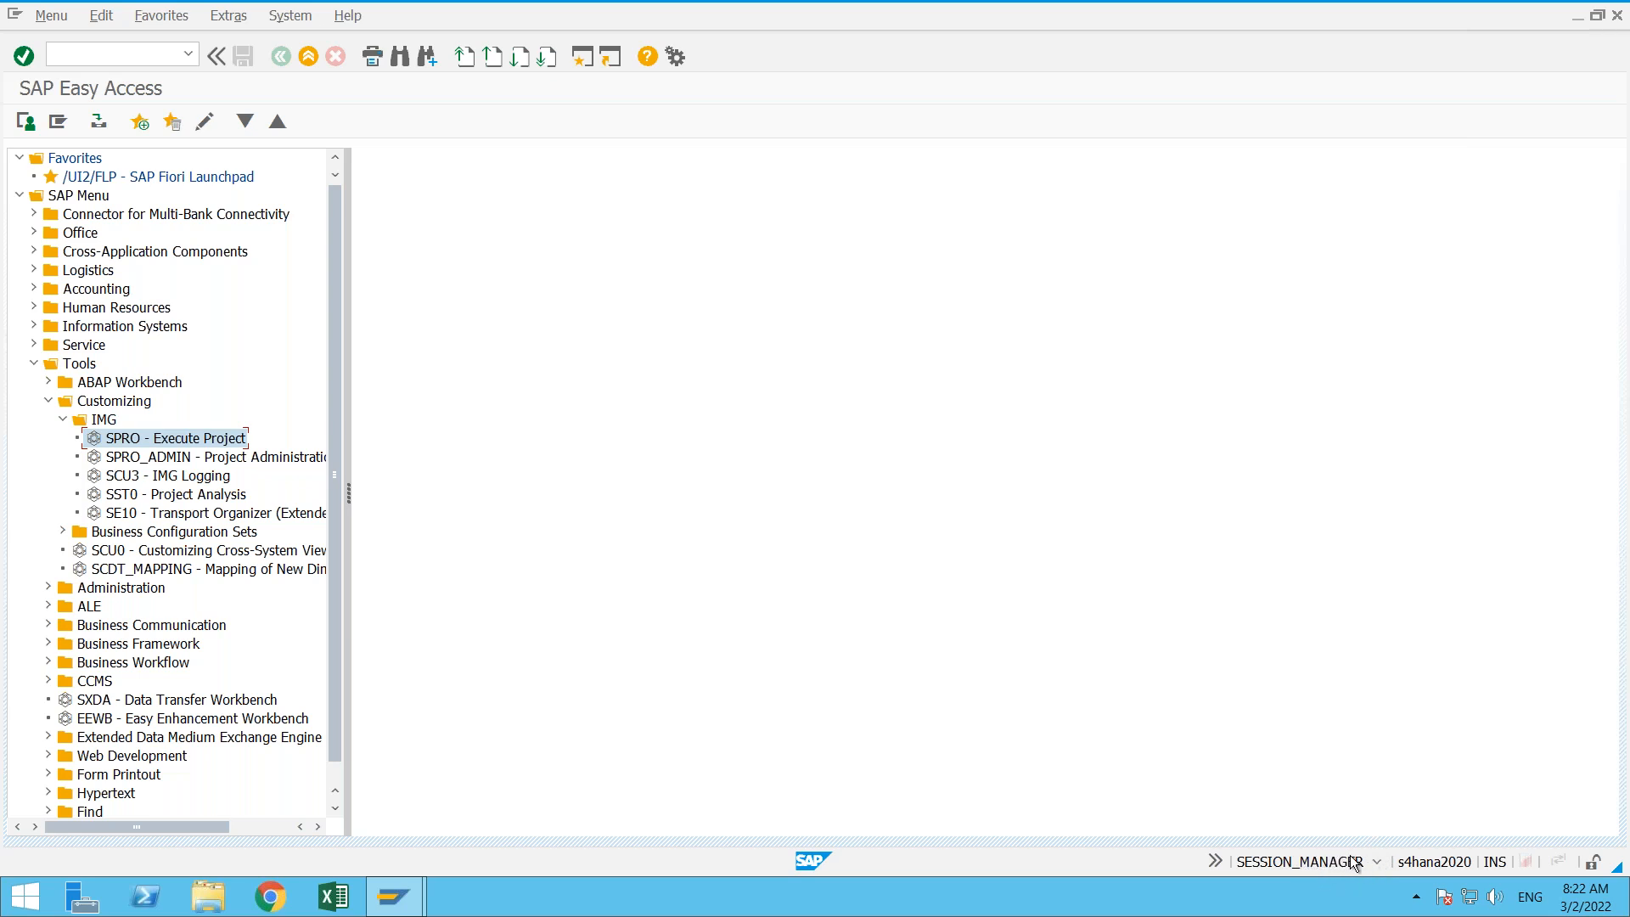
click(1377, 862)
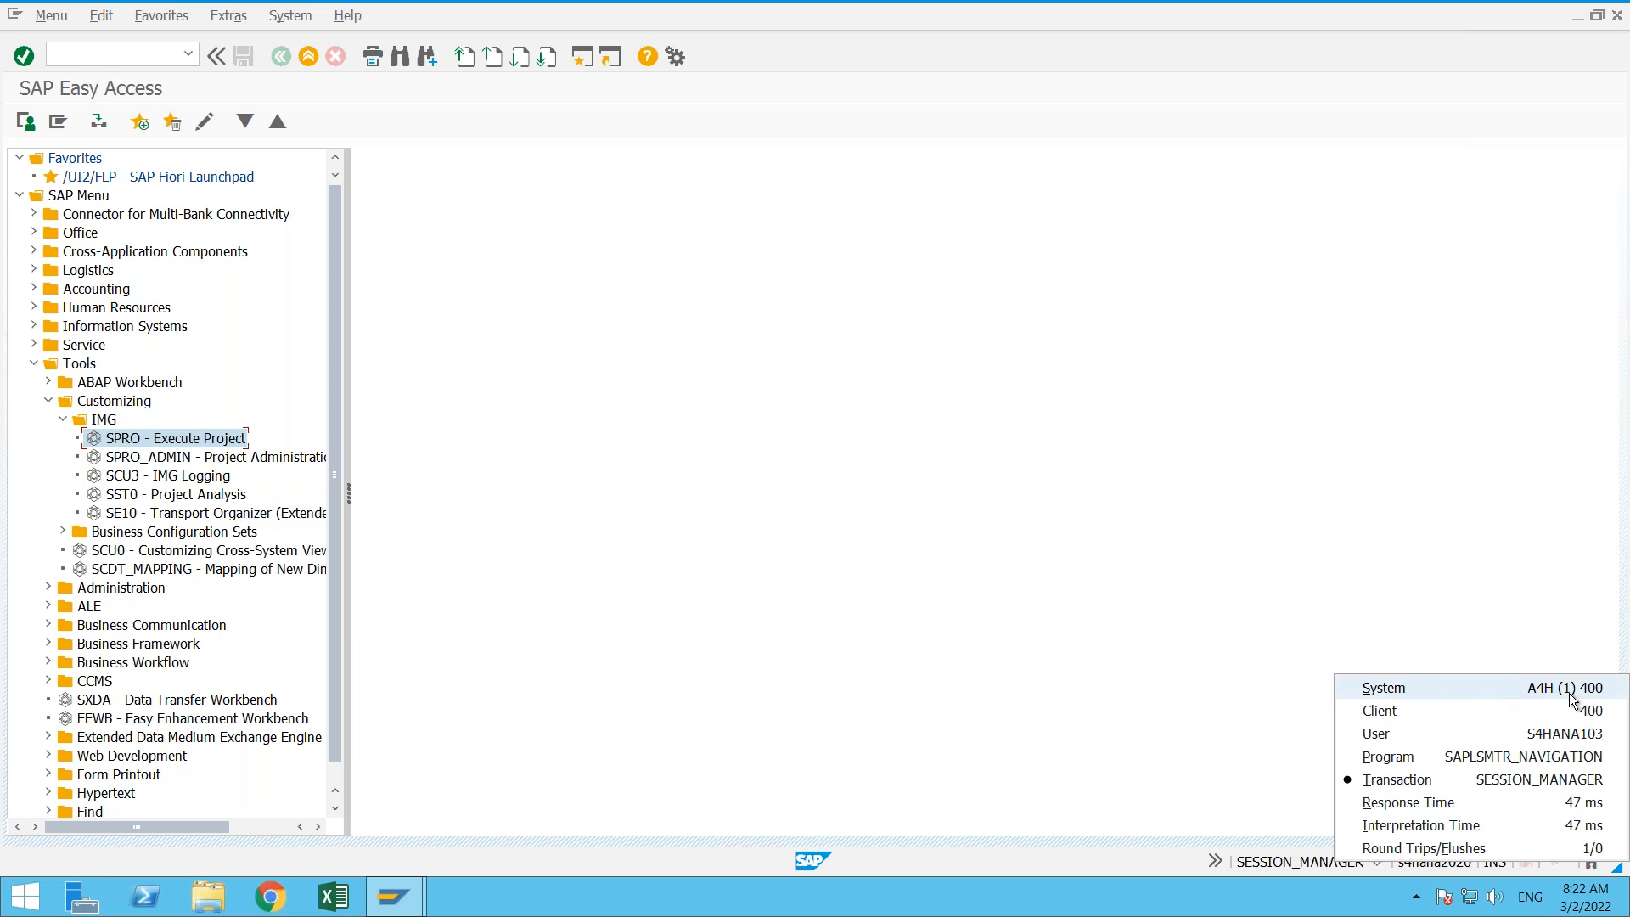
- Open a second GUI window and set the status bar to show the system and session number
click(1108, 511)
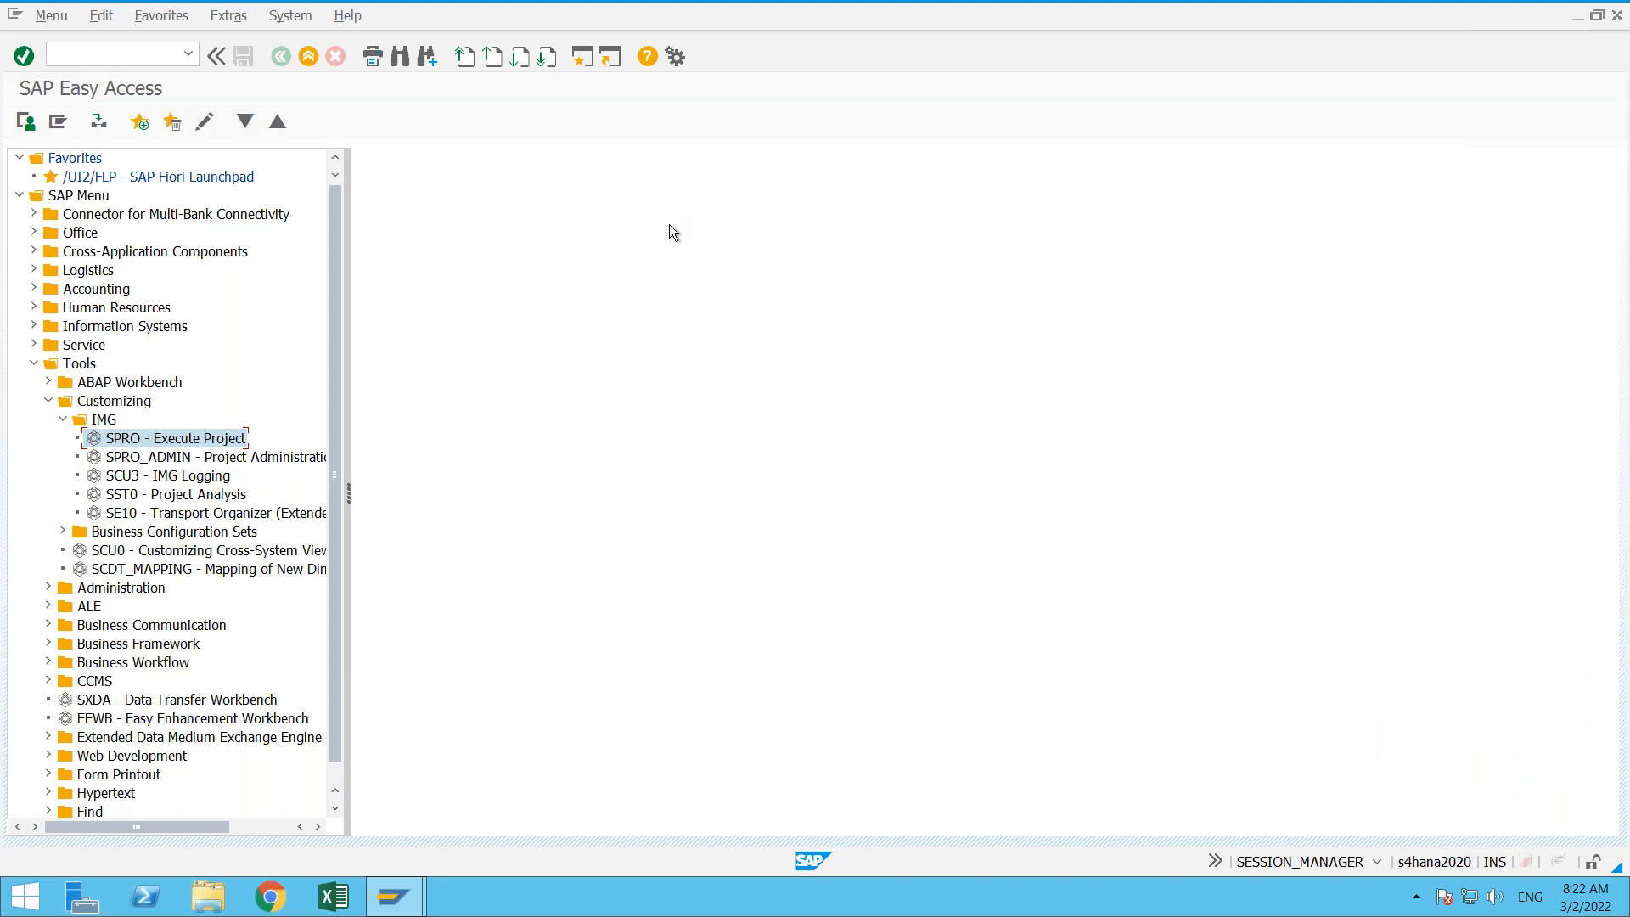
click(584, 58)
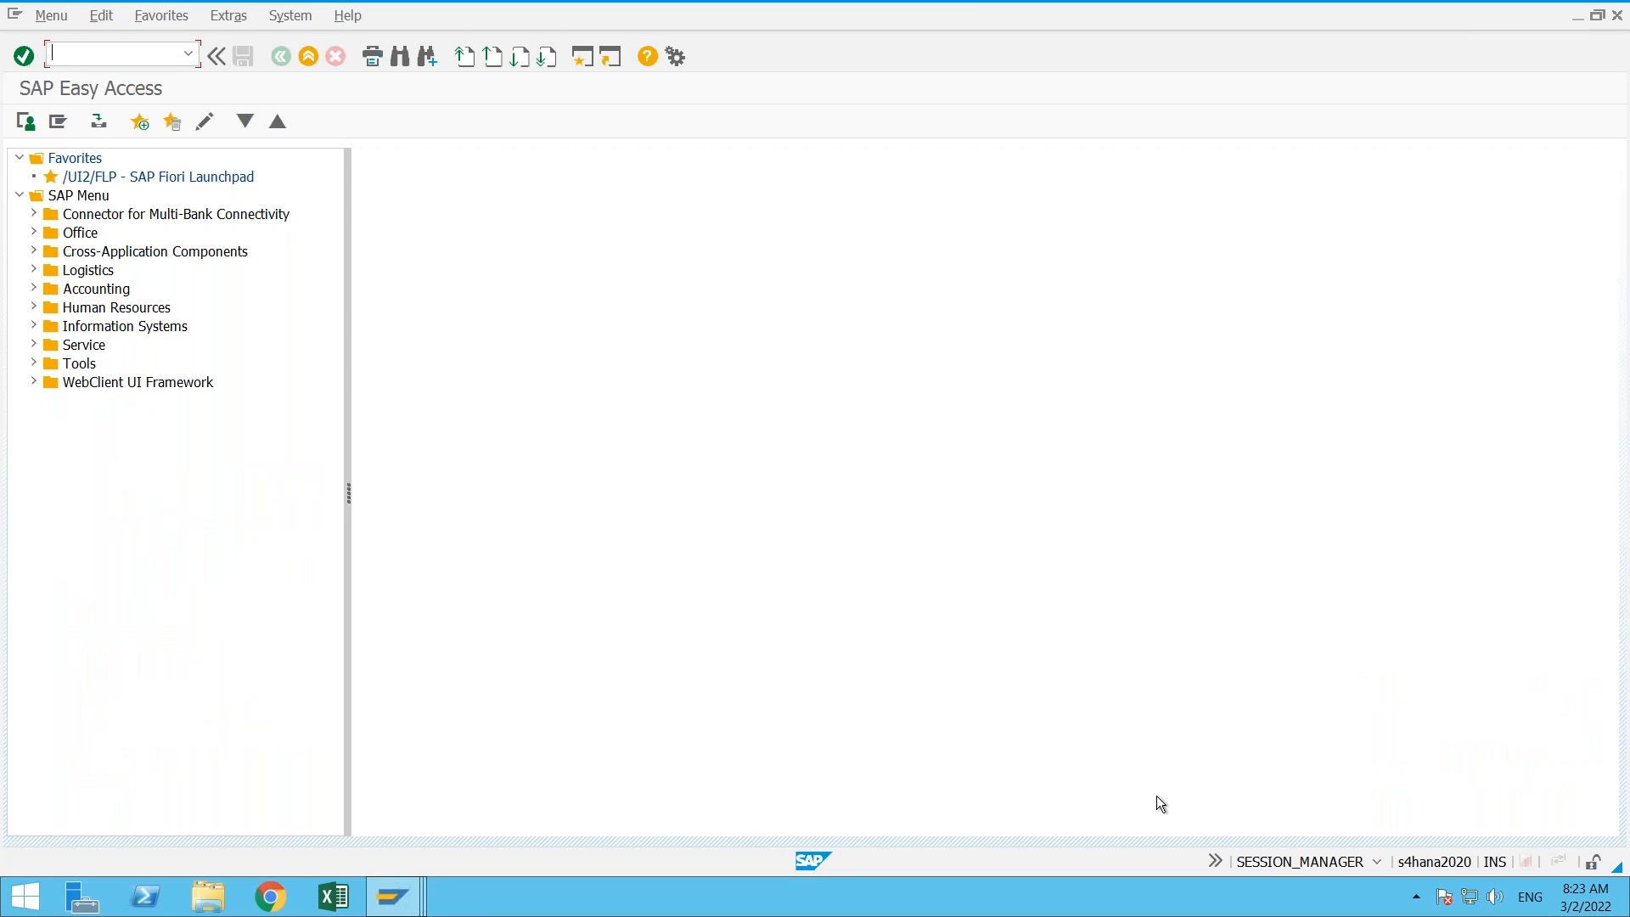
click(1377, 859)
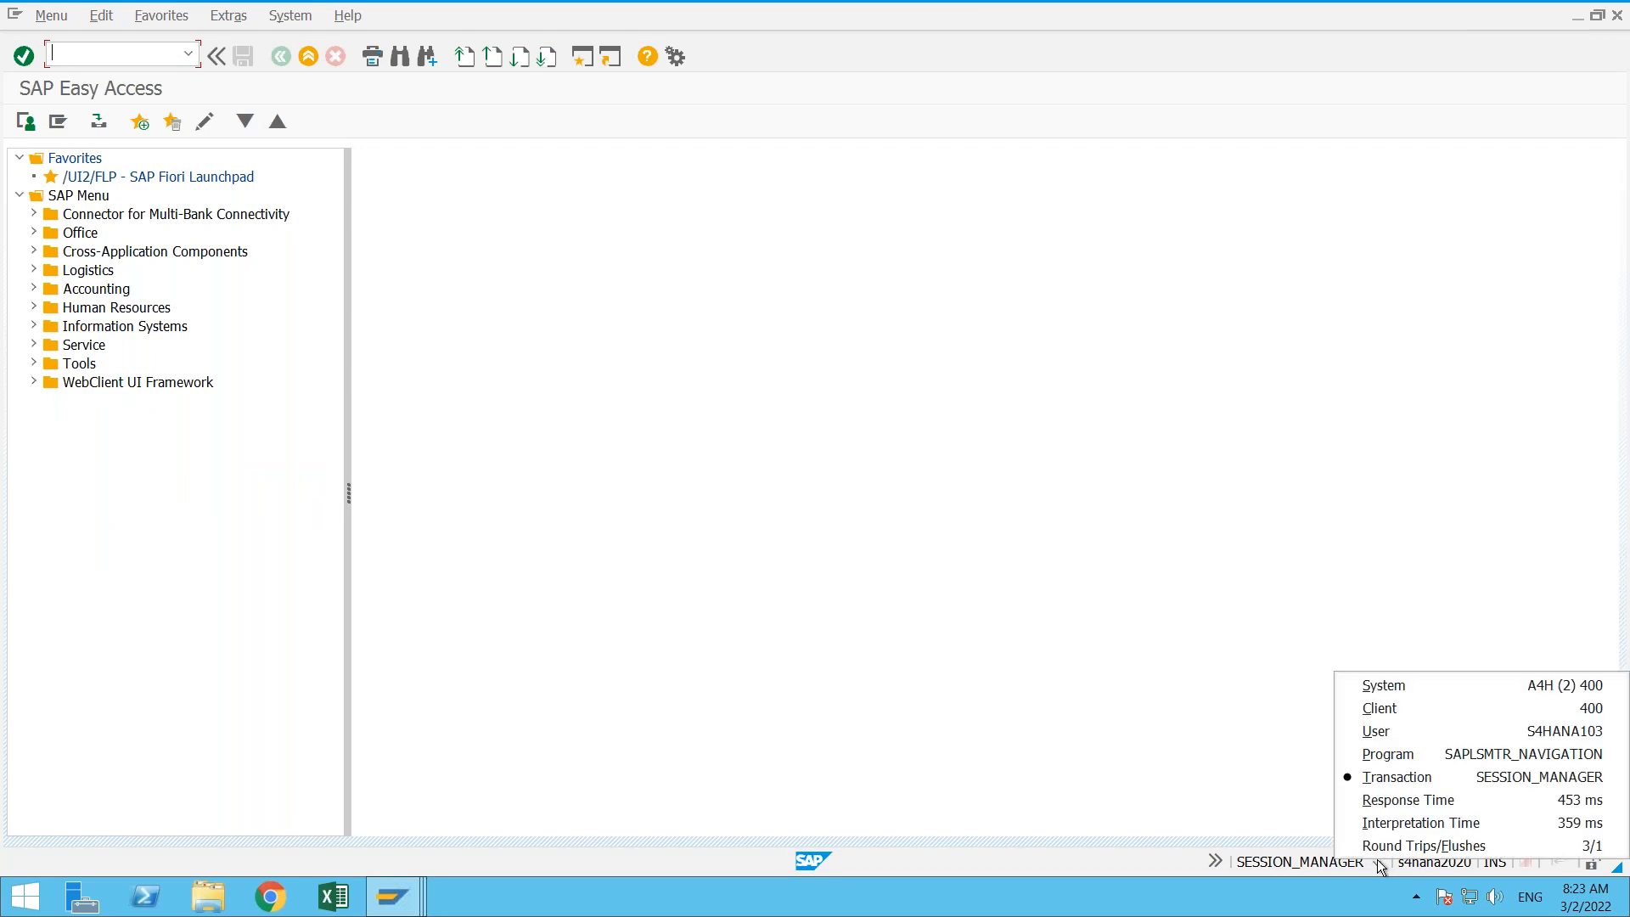
click(1570, 691)
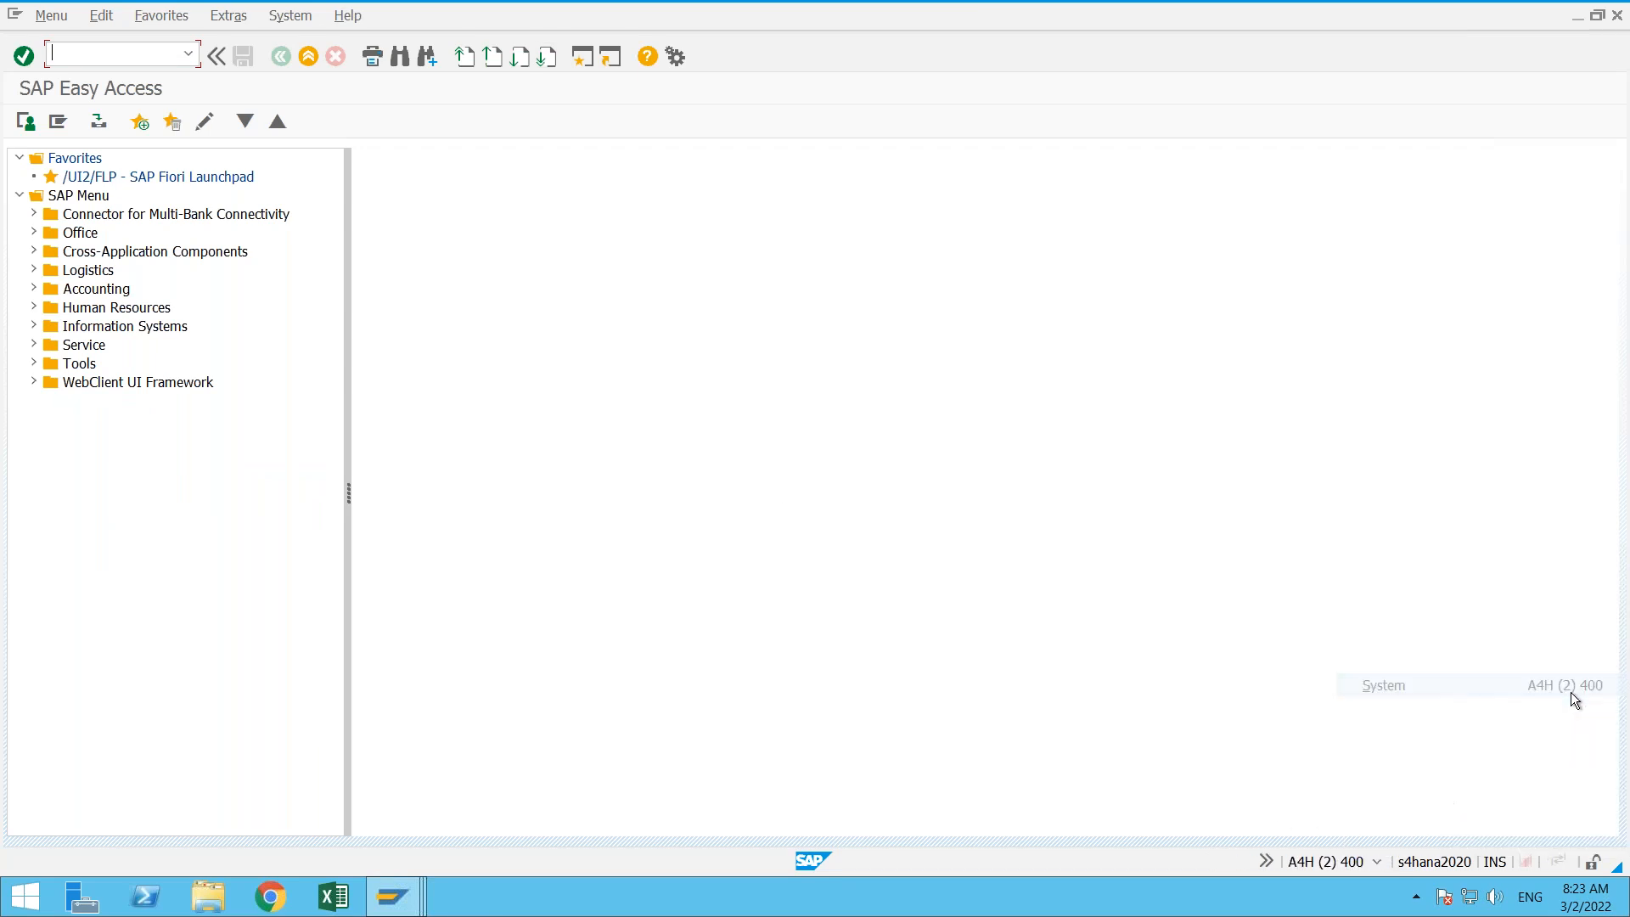
- Open four more GUI windows and set the status bar of the last one to show the client
click(584, 59)
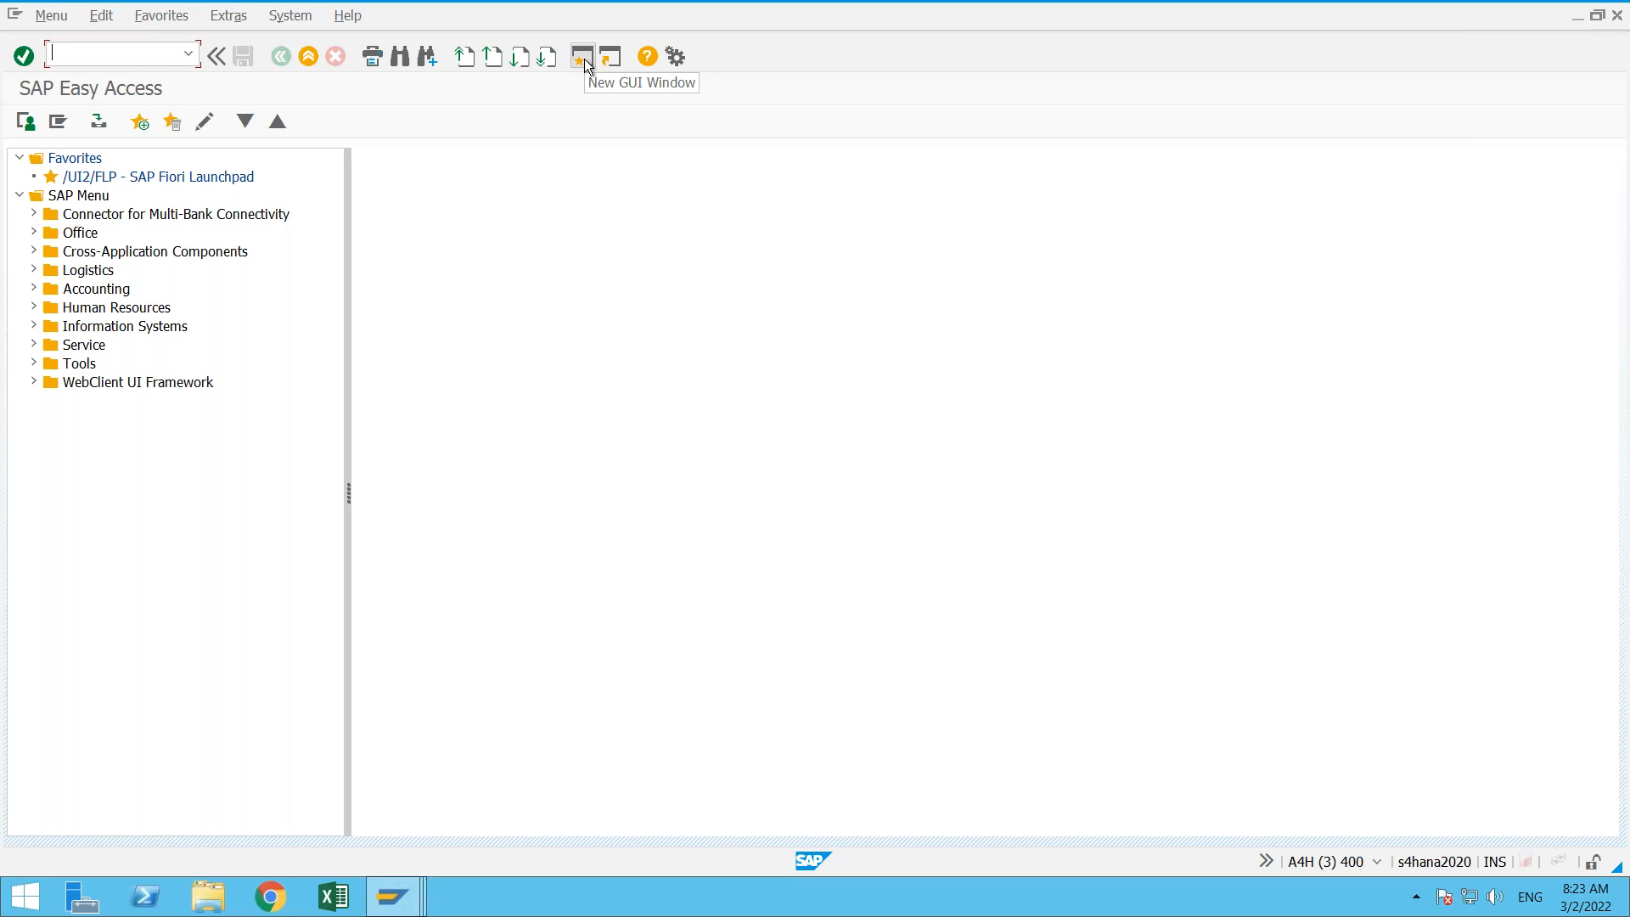
click(584, 59)
click(584, 58)
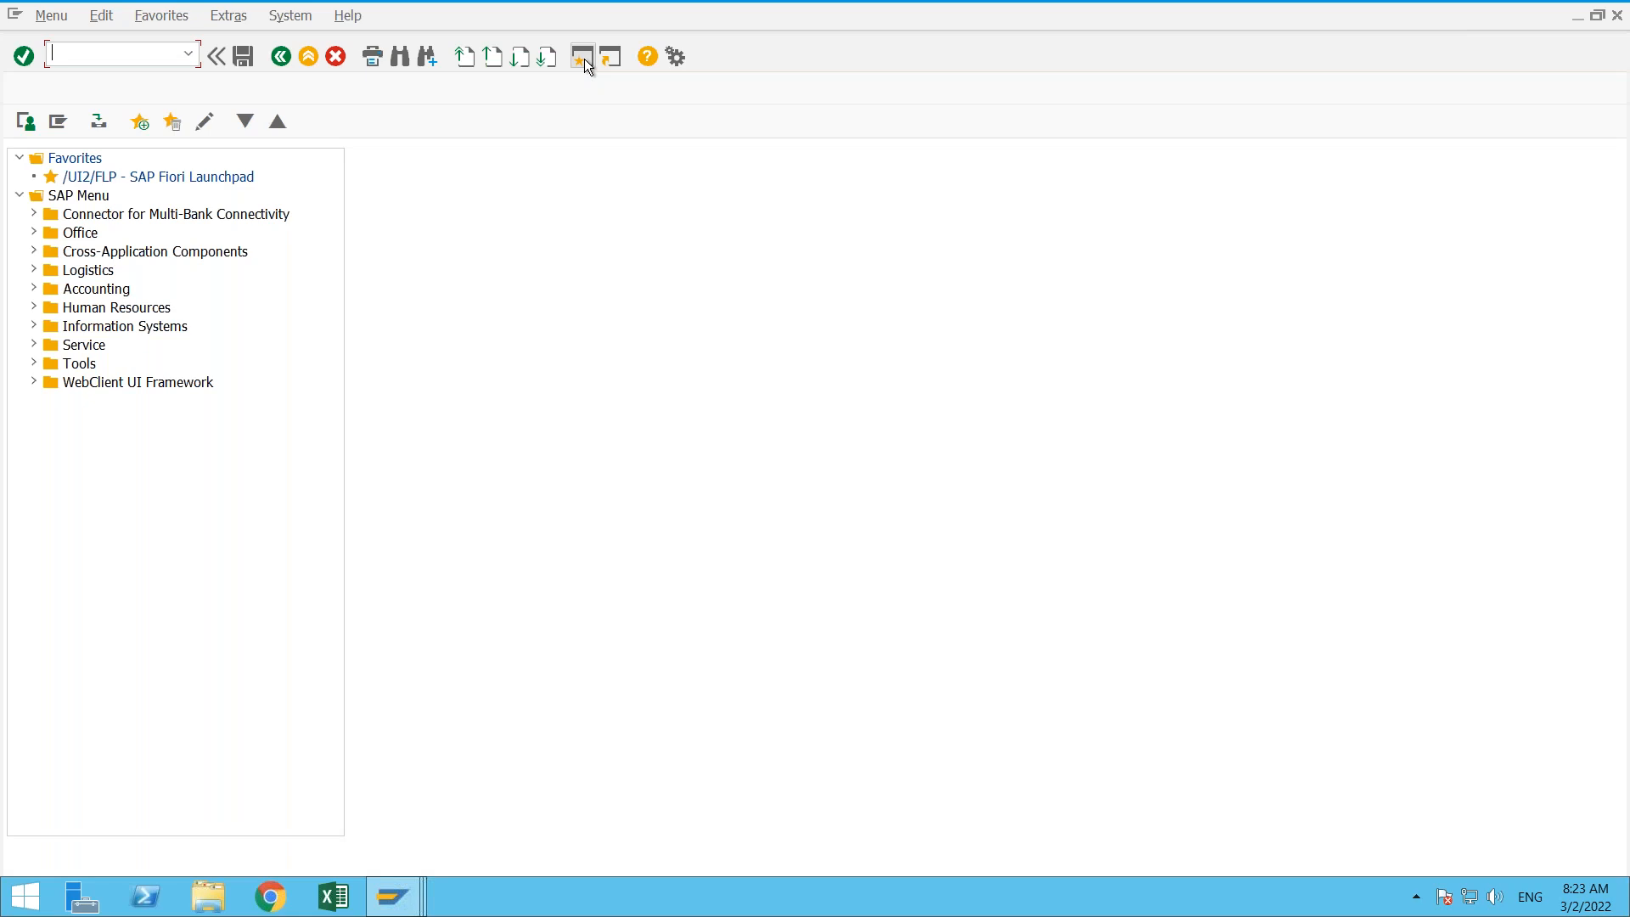
click(584, 59)
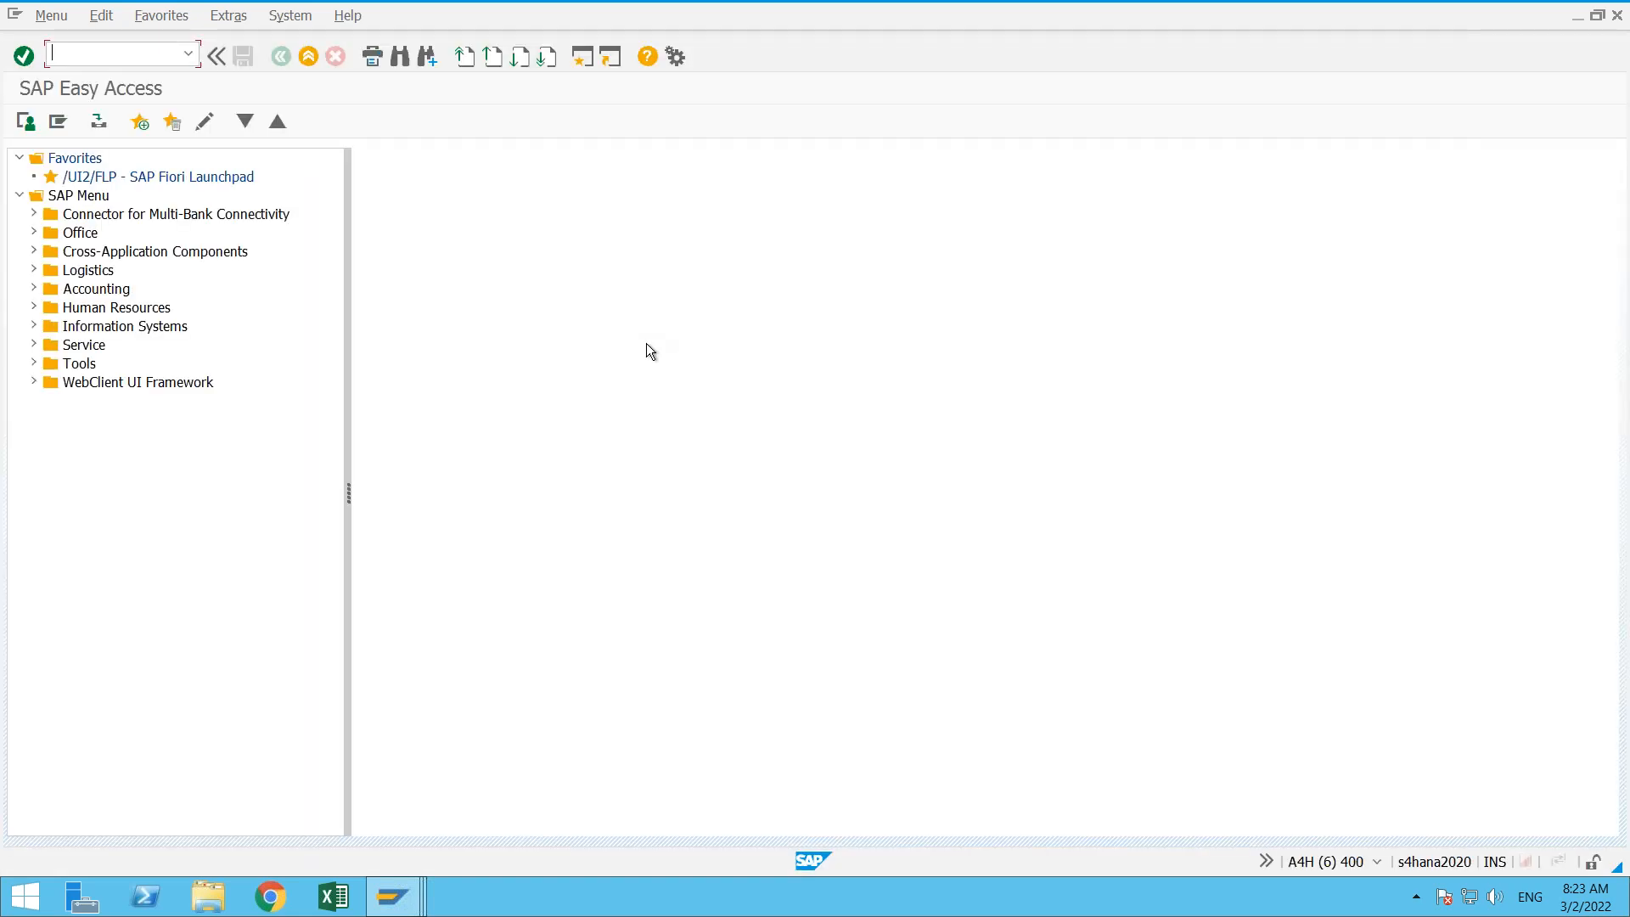
click(1378, 861)
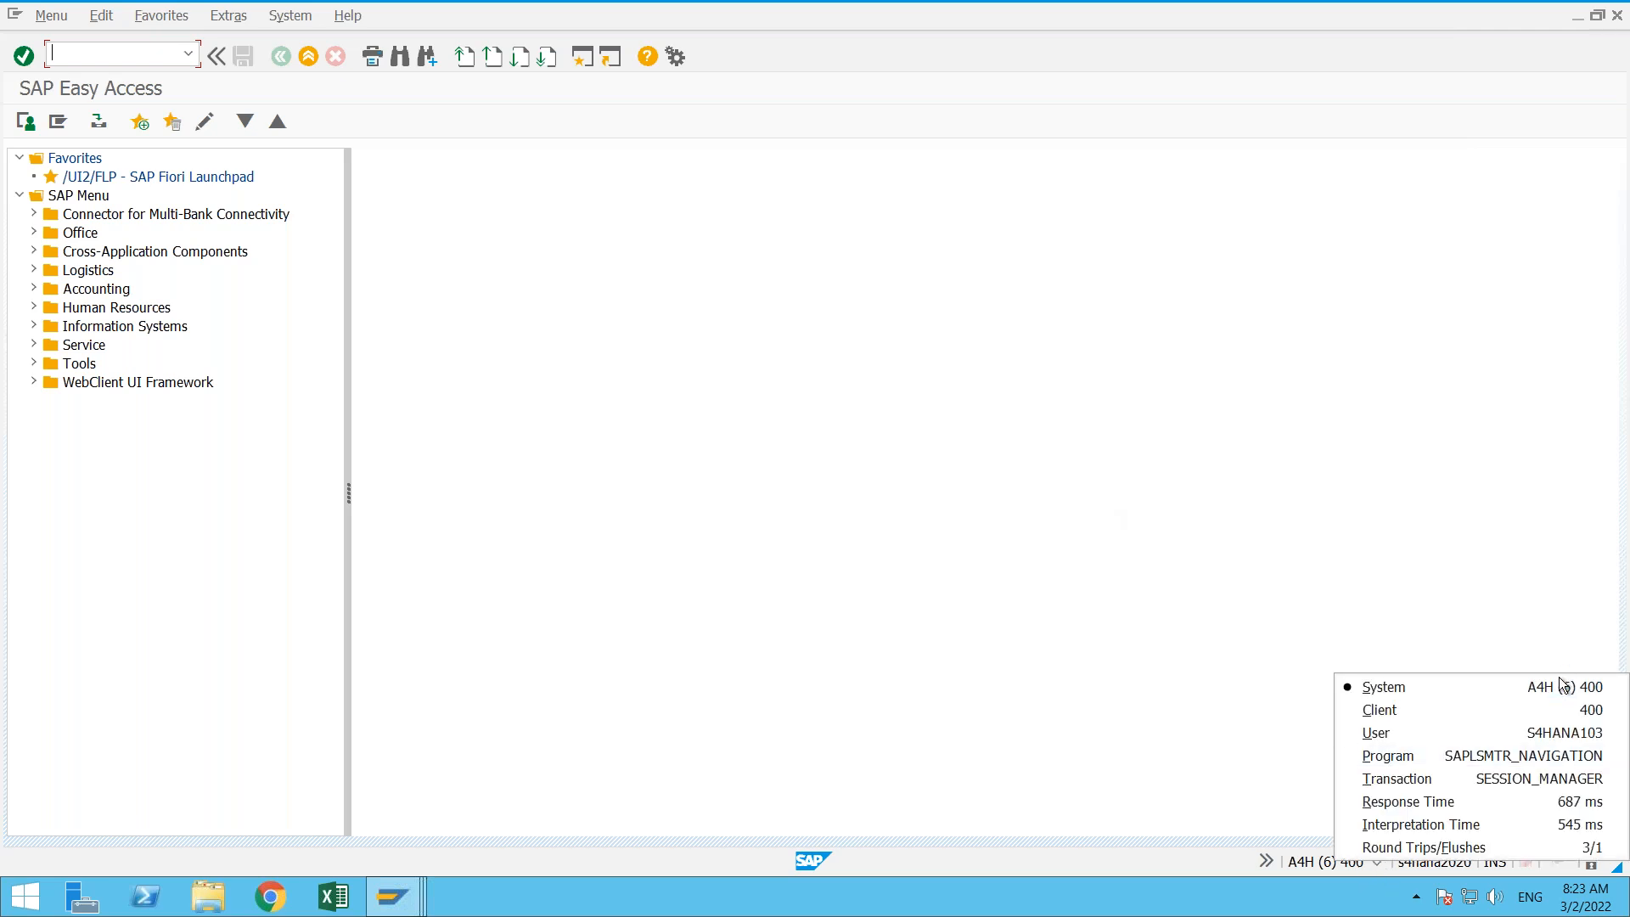
click(1593, 712)
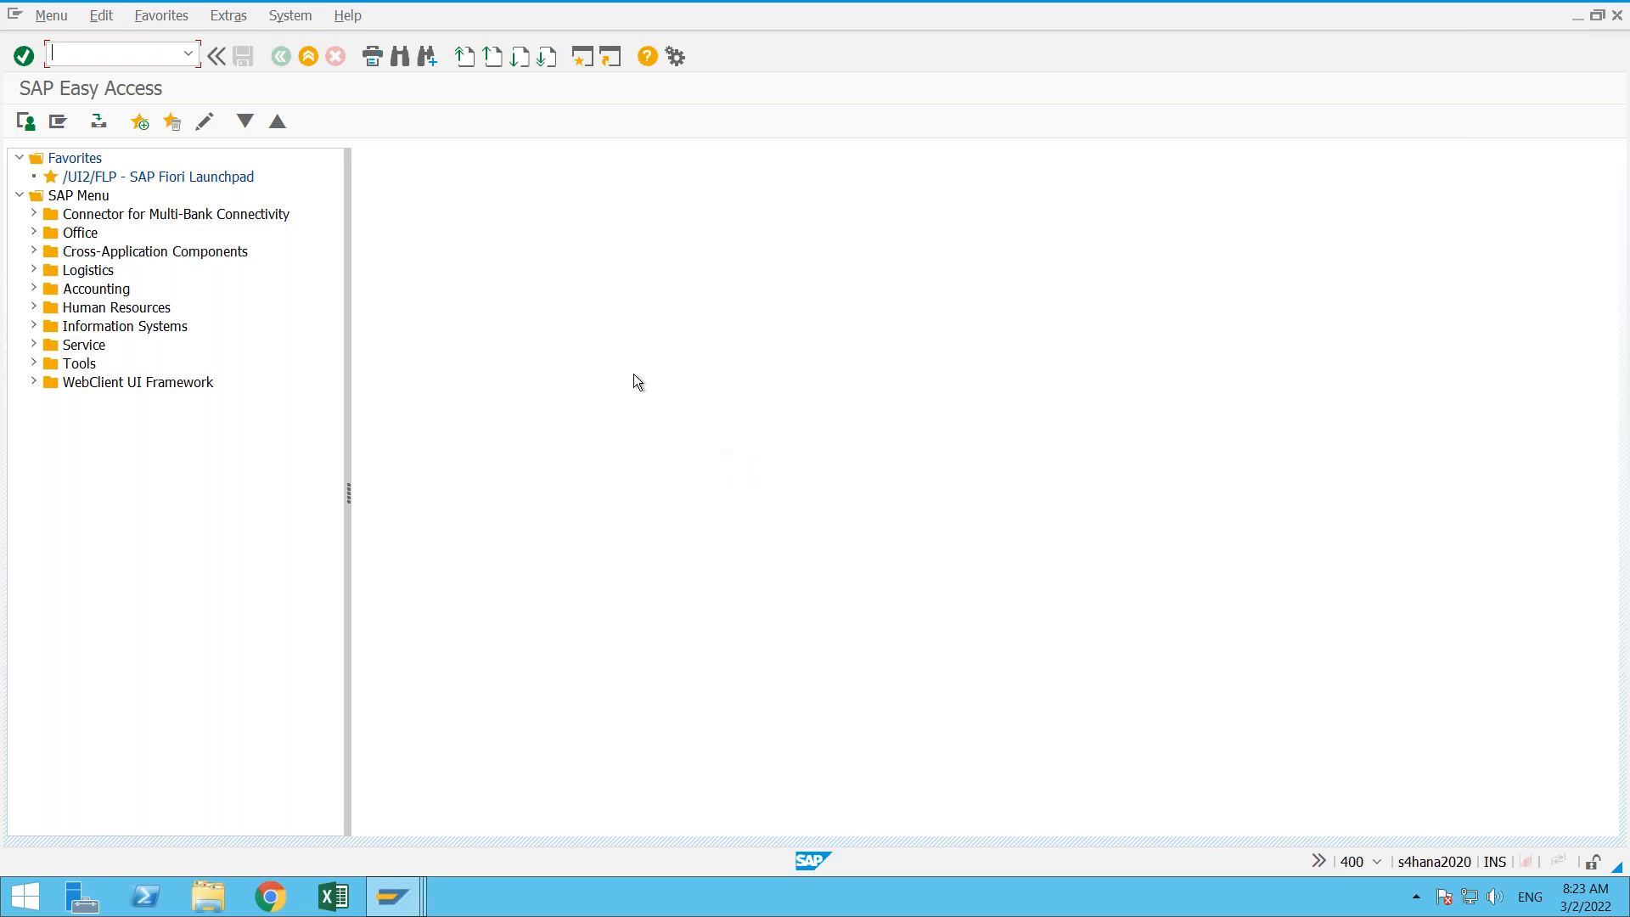
- Open the SAP GUI options and display the Colors in System settings under Visual Design
click(675, 57)
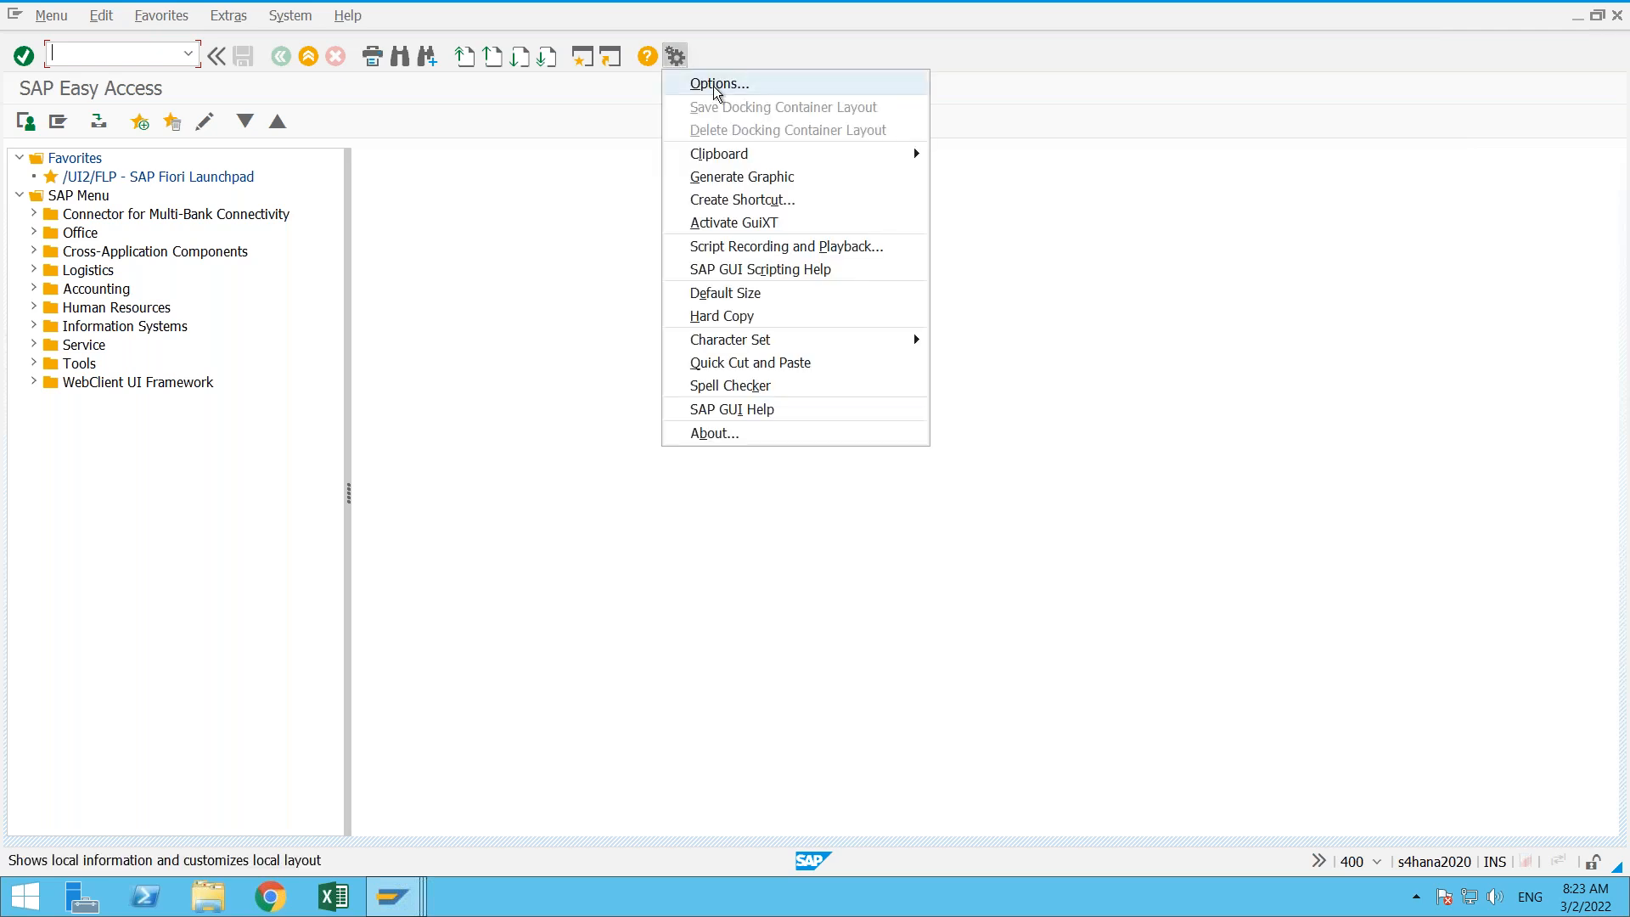
click(717, 85)
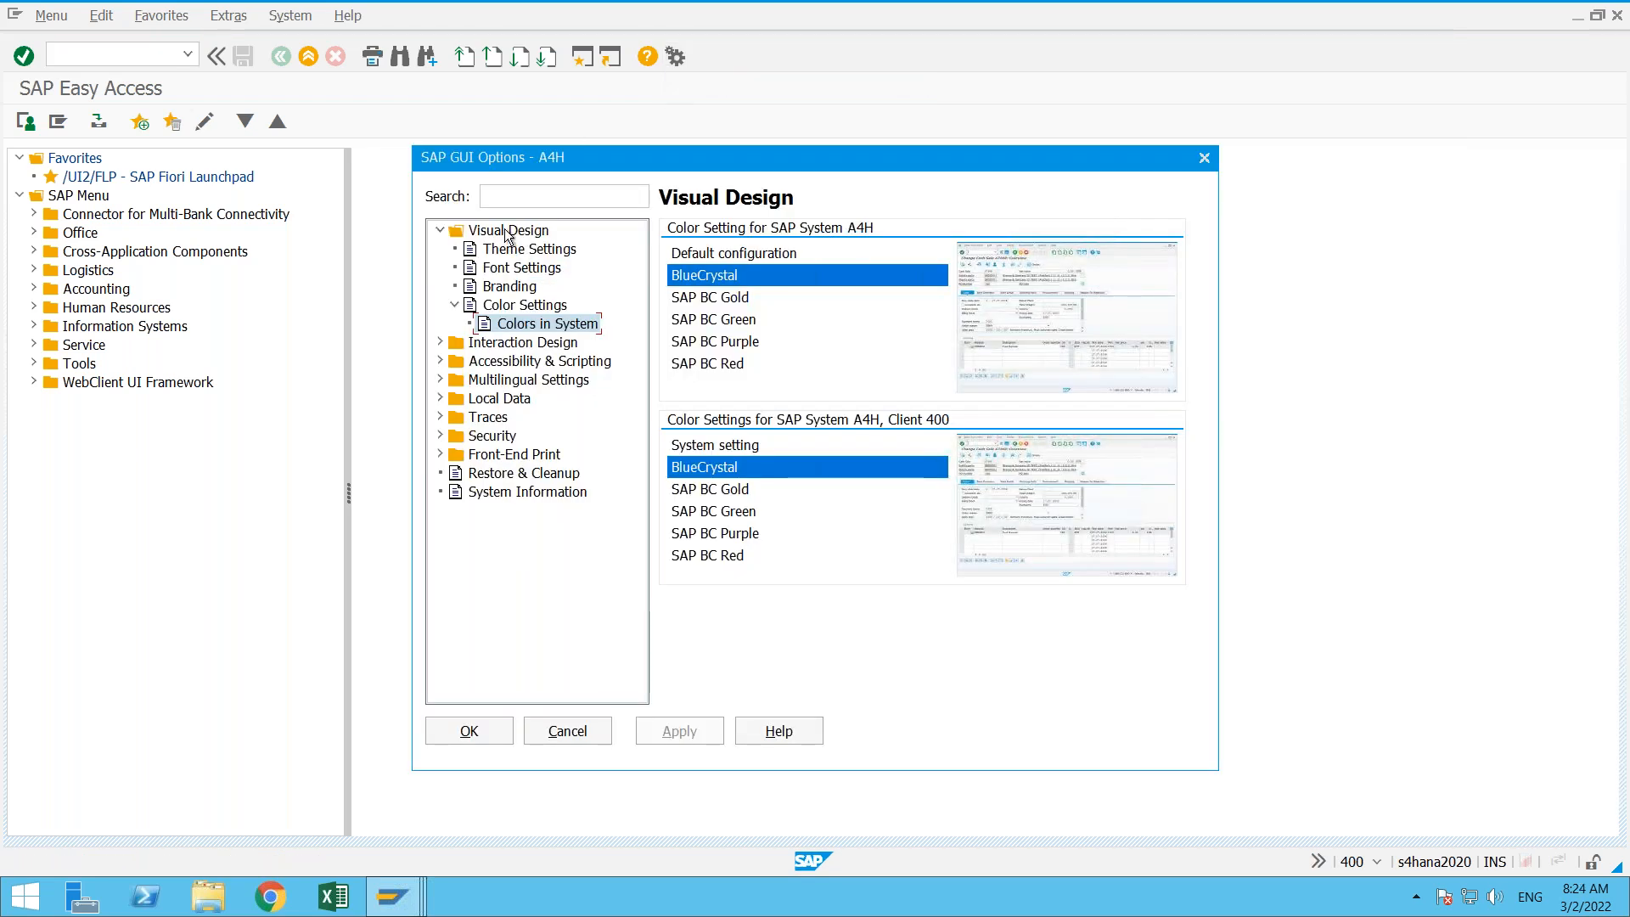
click(507, 232)
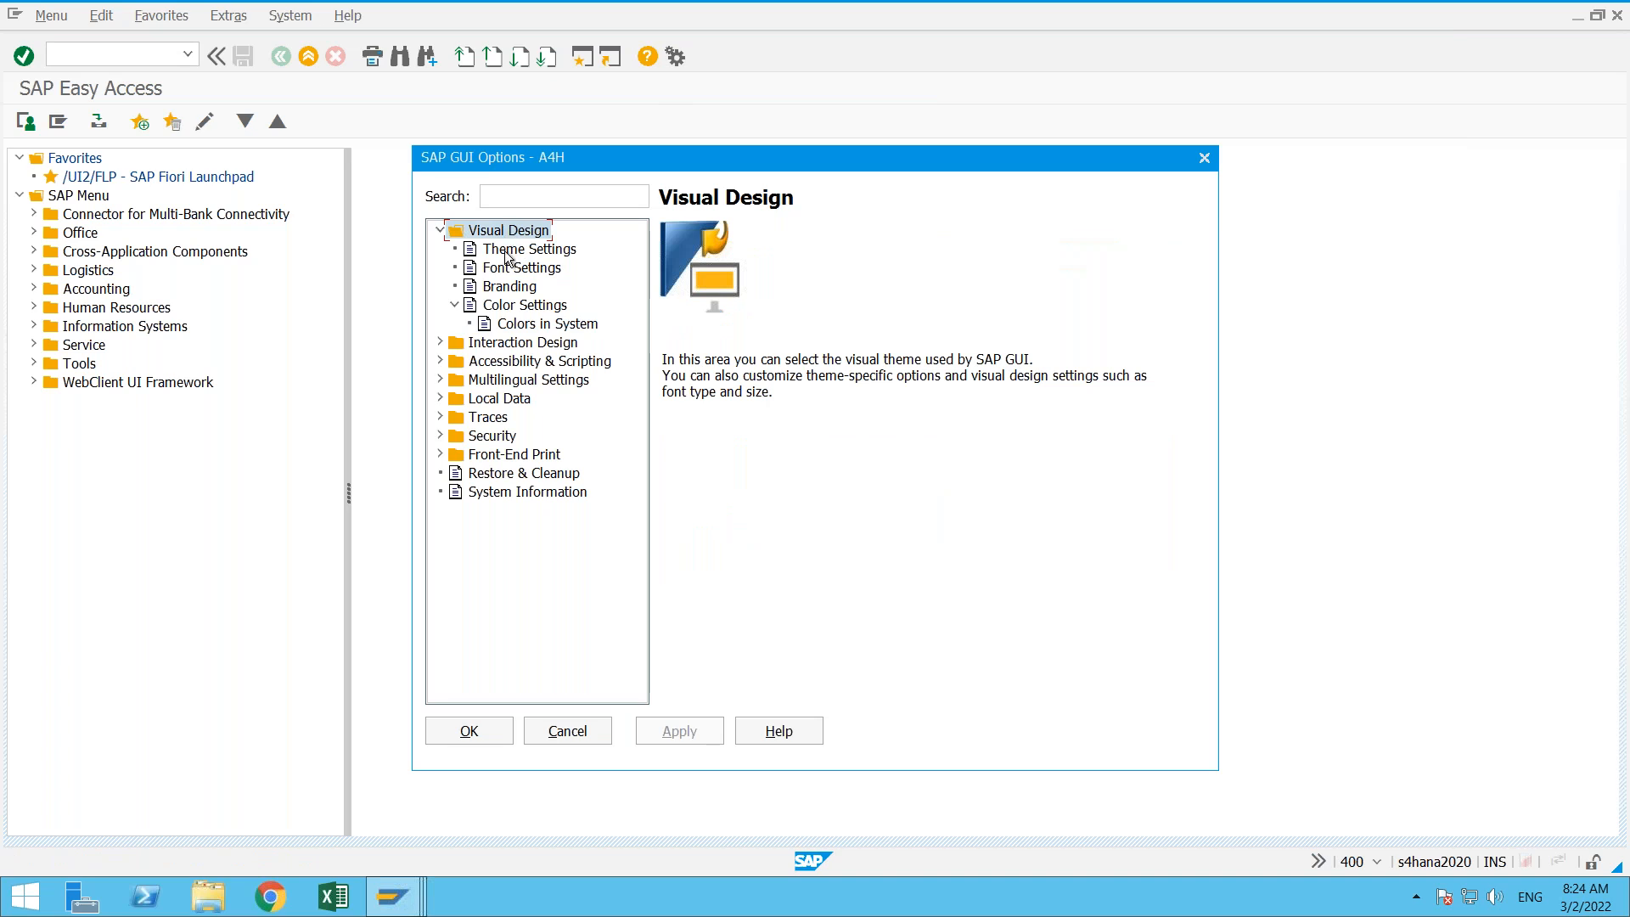
click(521, 307)
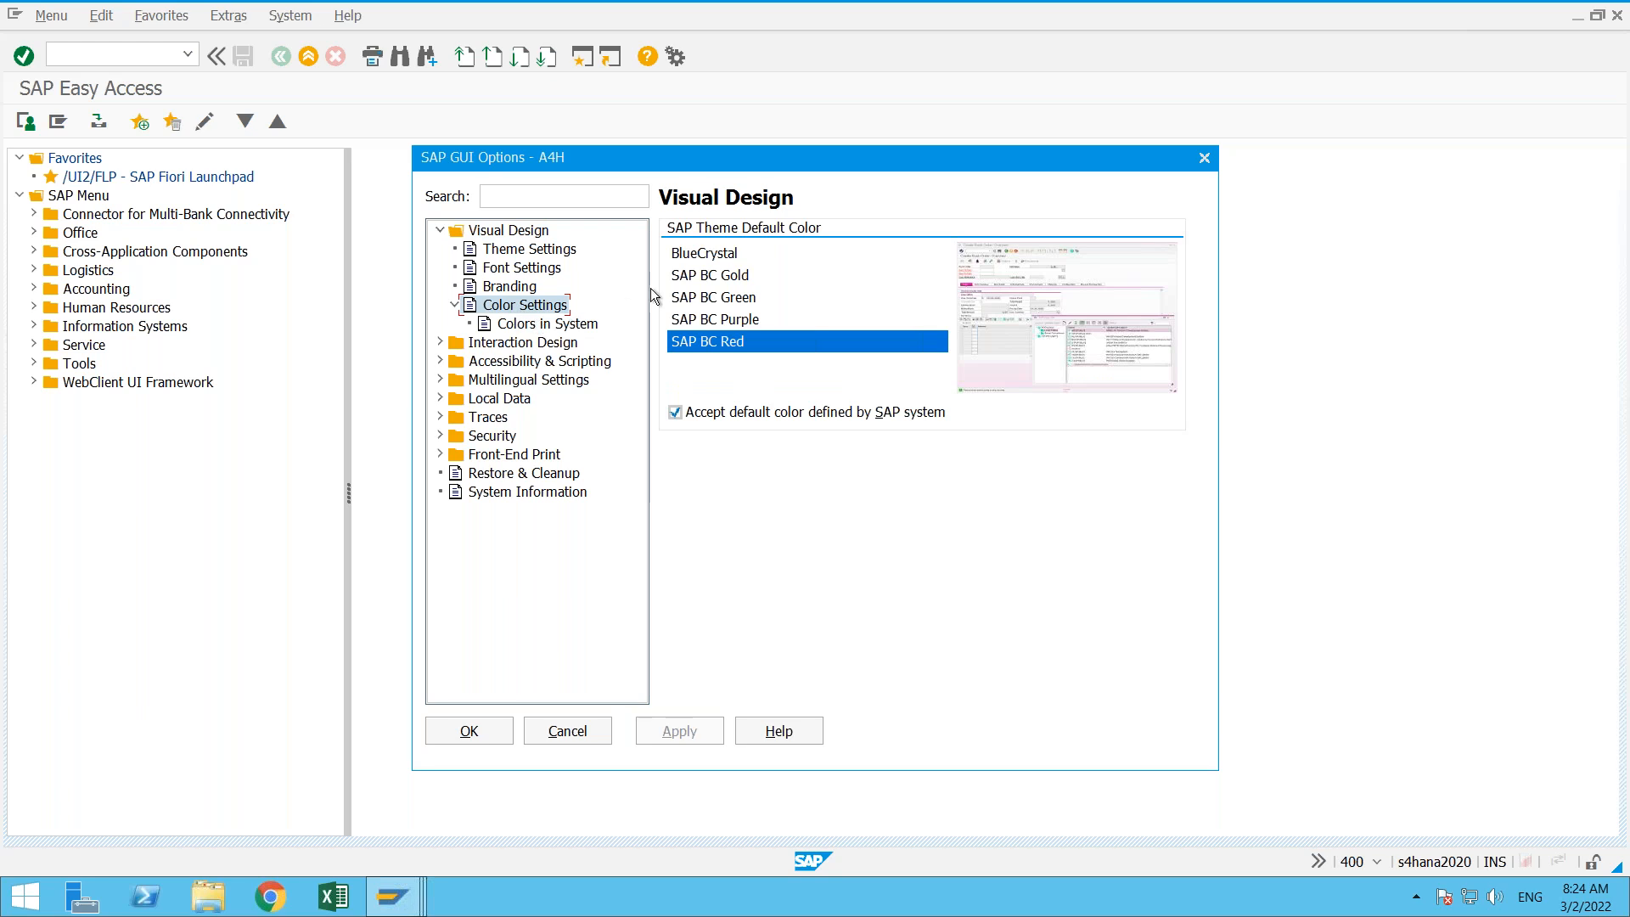
click(573, 327)
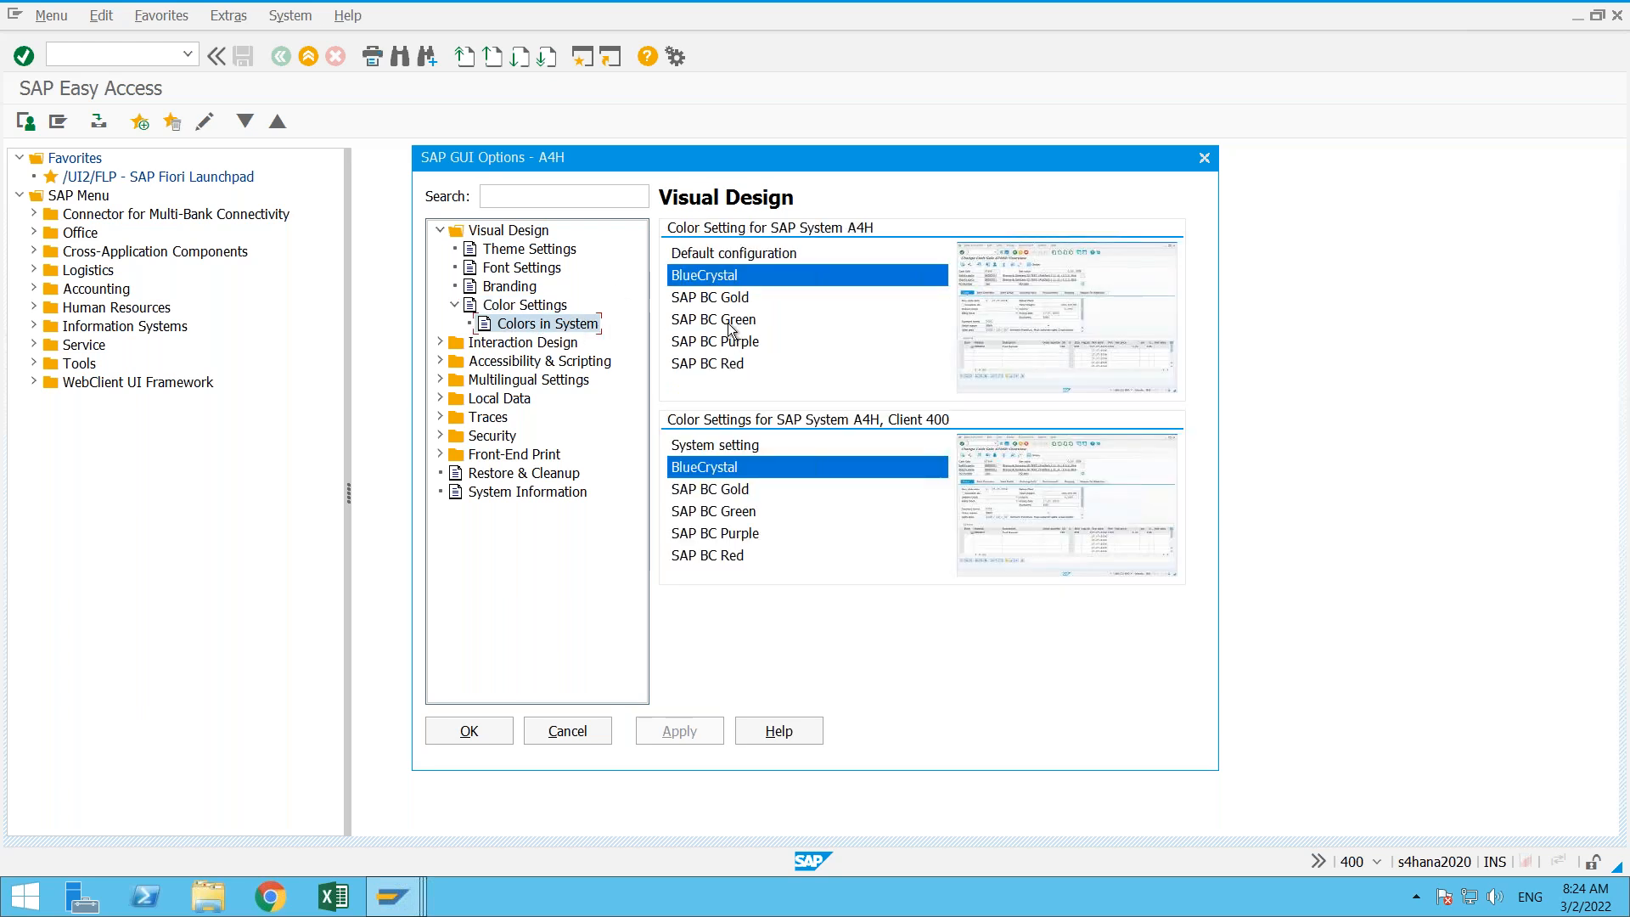
- Set the color for both system A4H and its client 400 to SAP BC Red and save the settings
click(719, 365)
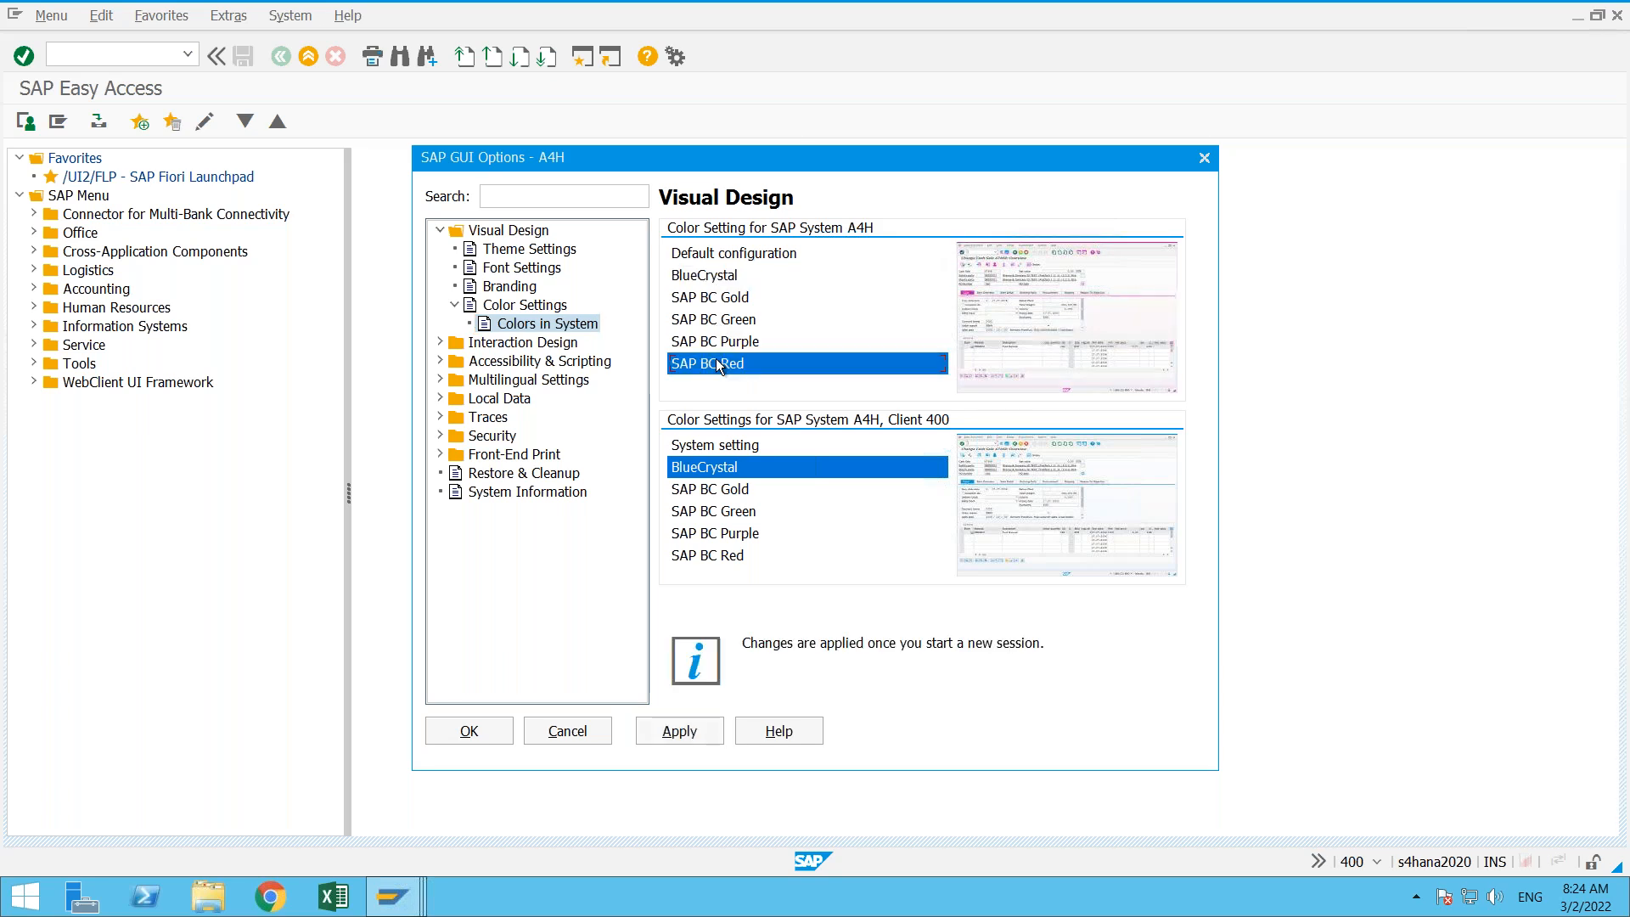
click(730, 560)
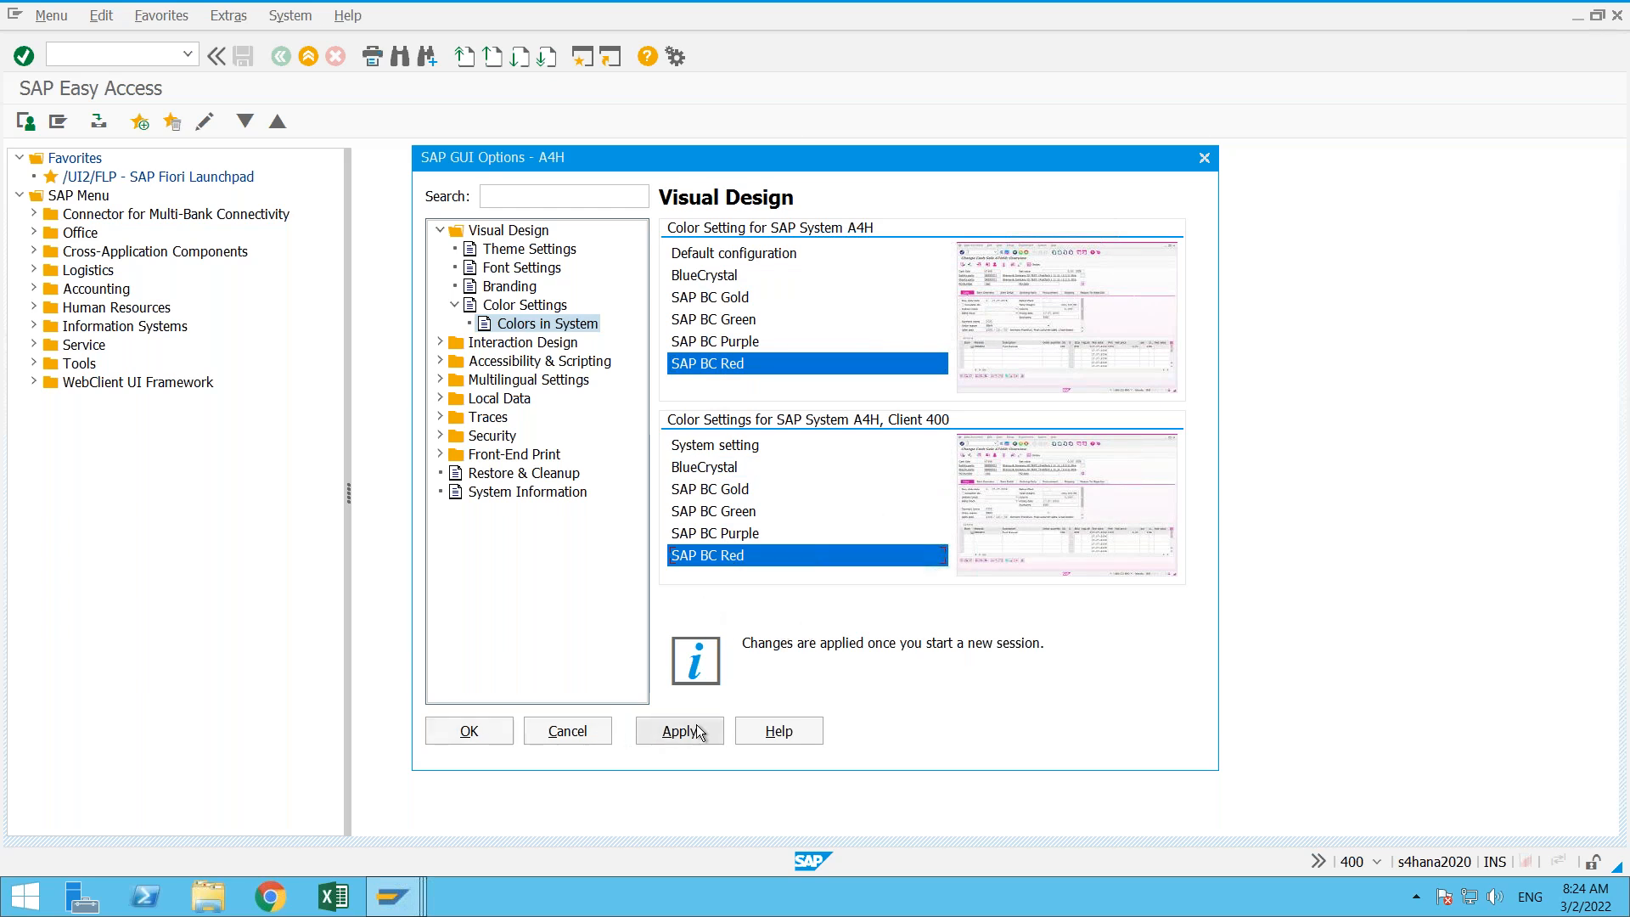
click(691, 731)
click(468, 731)
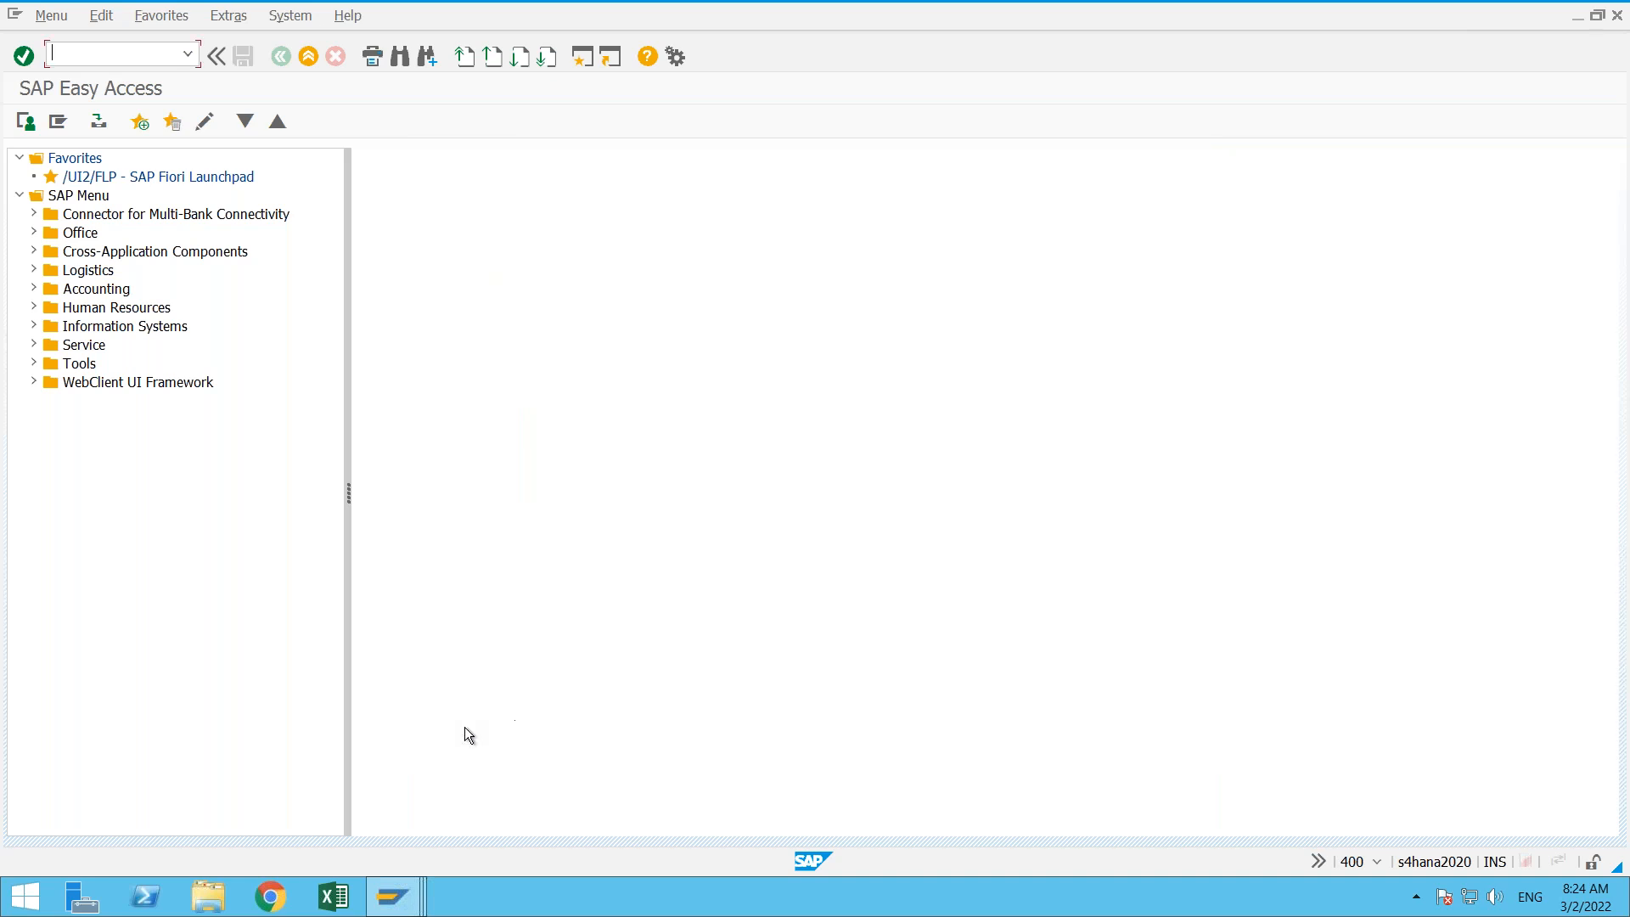
- Close all sessions with /n and /nex, and open the logon screen of the s4_2020 system
text(/n)
key(Return)
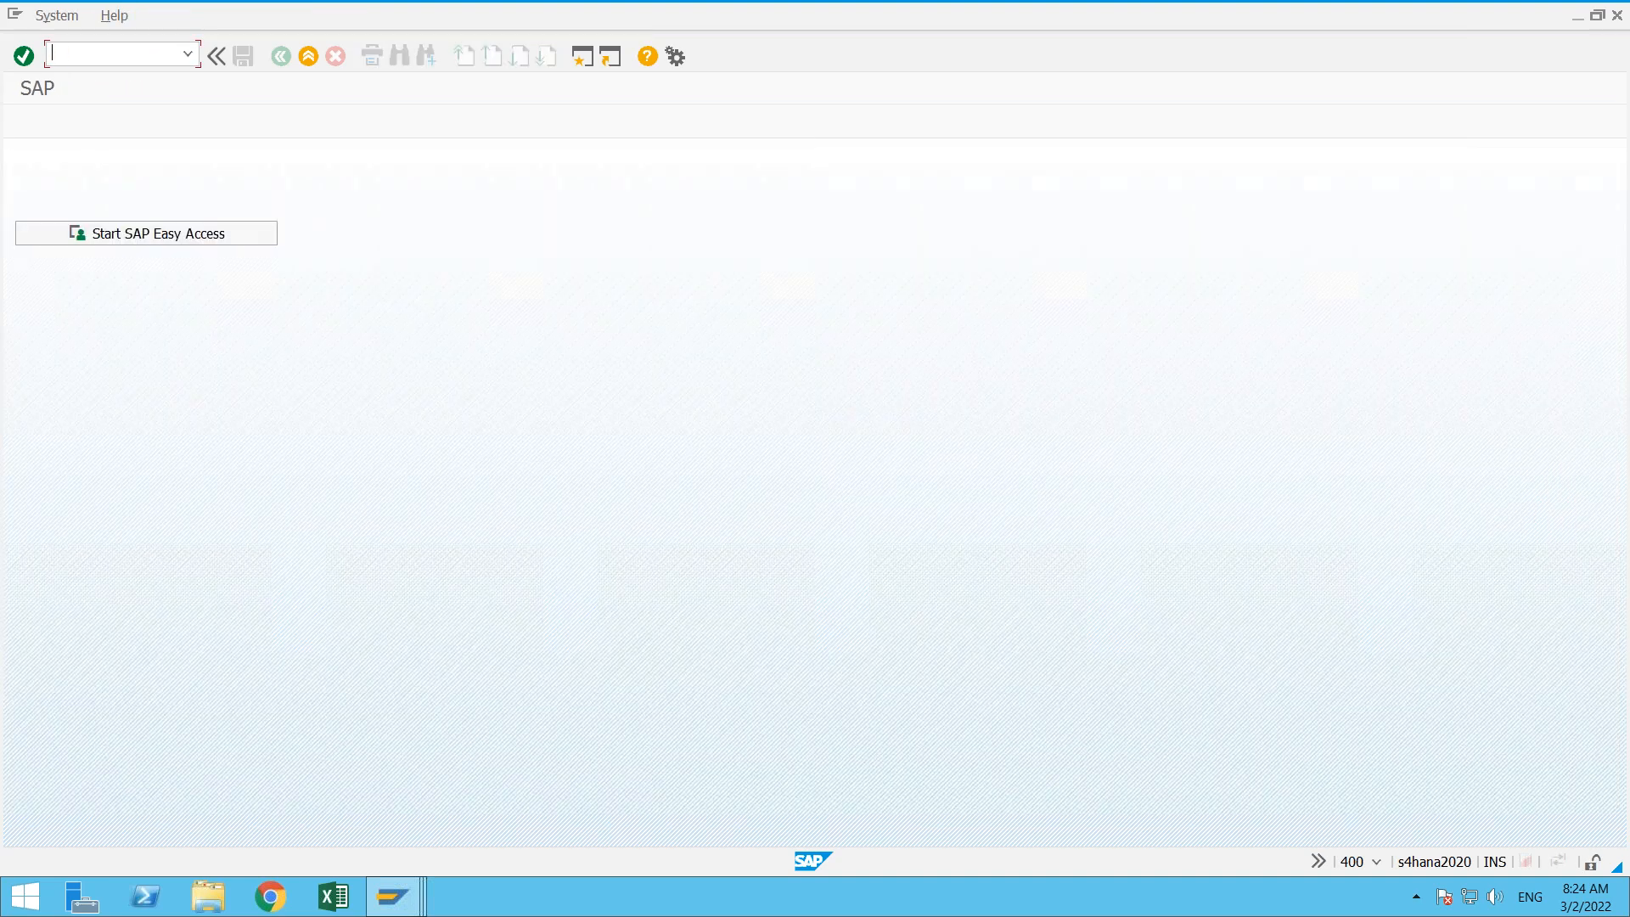
text(/nex)
key(Return)
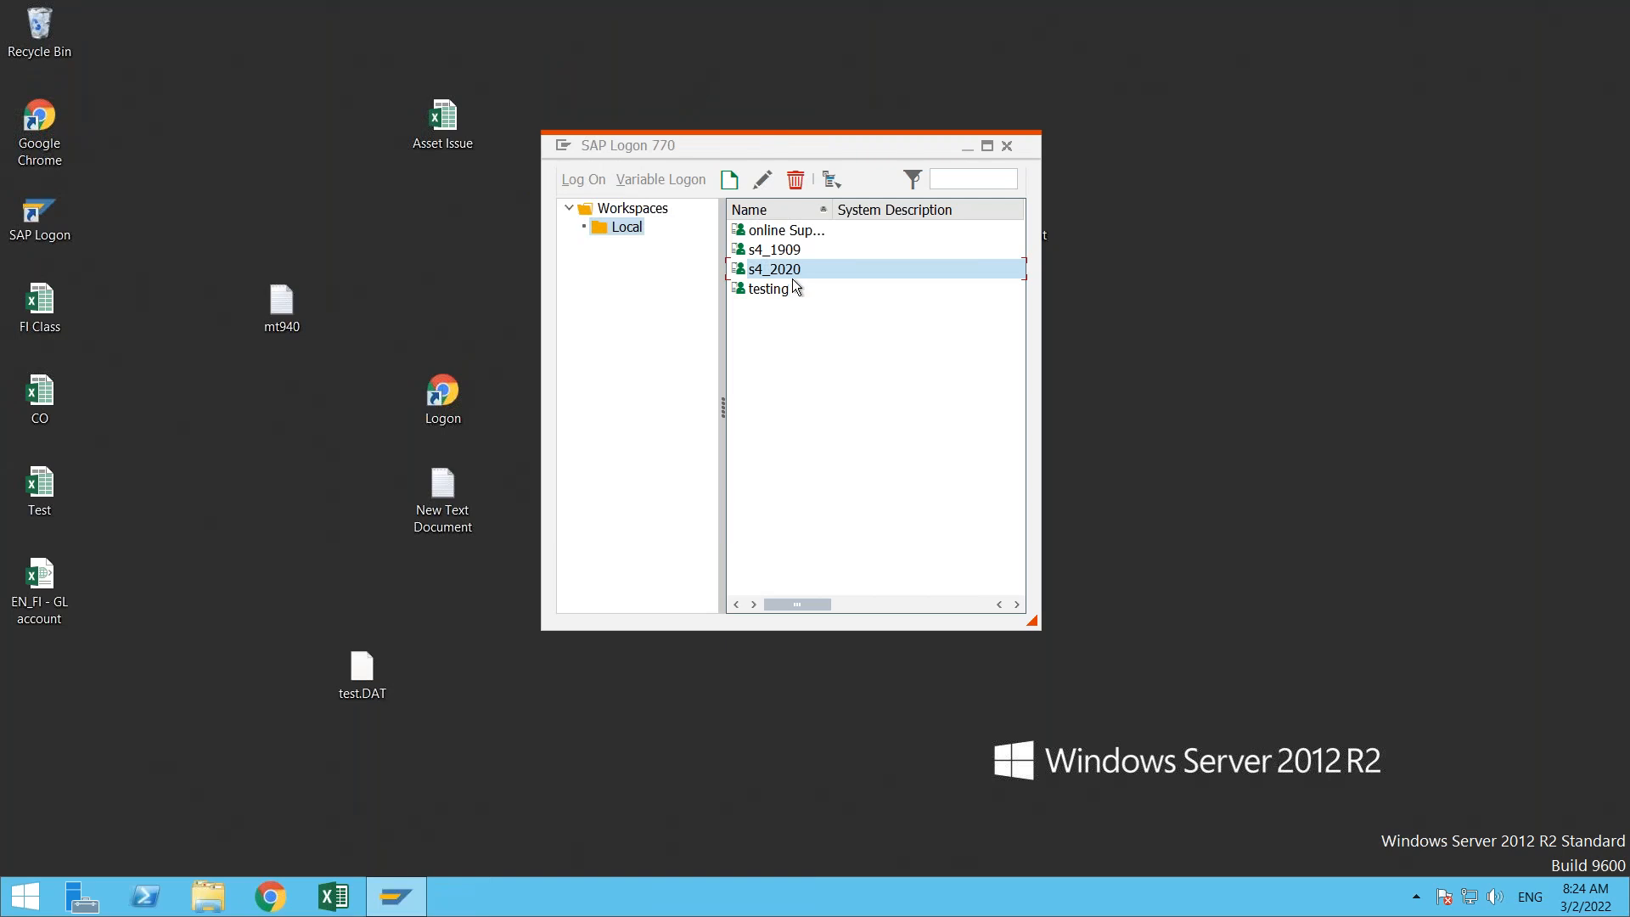
double_click(817, 264)
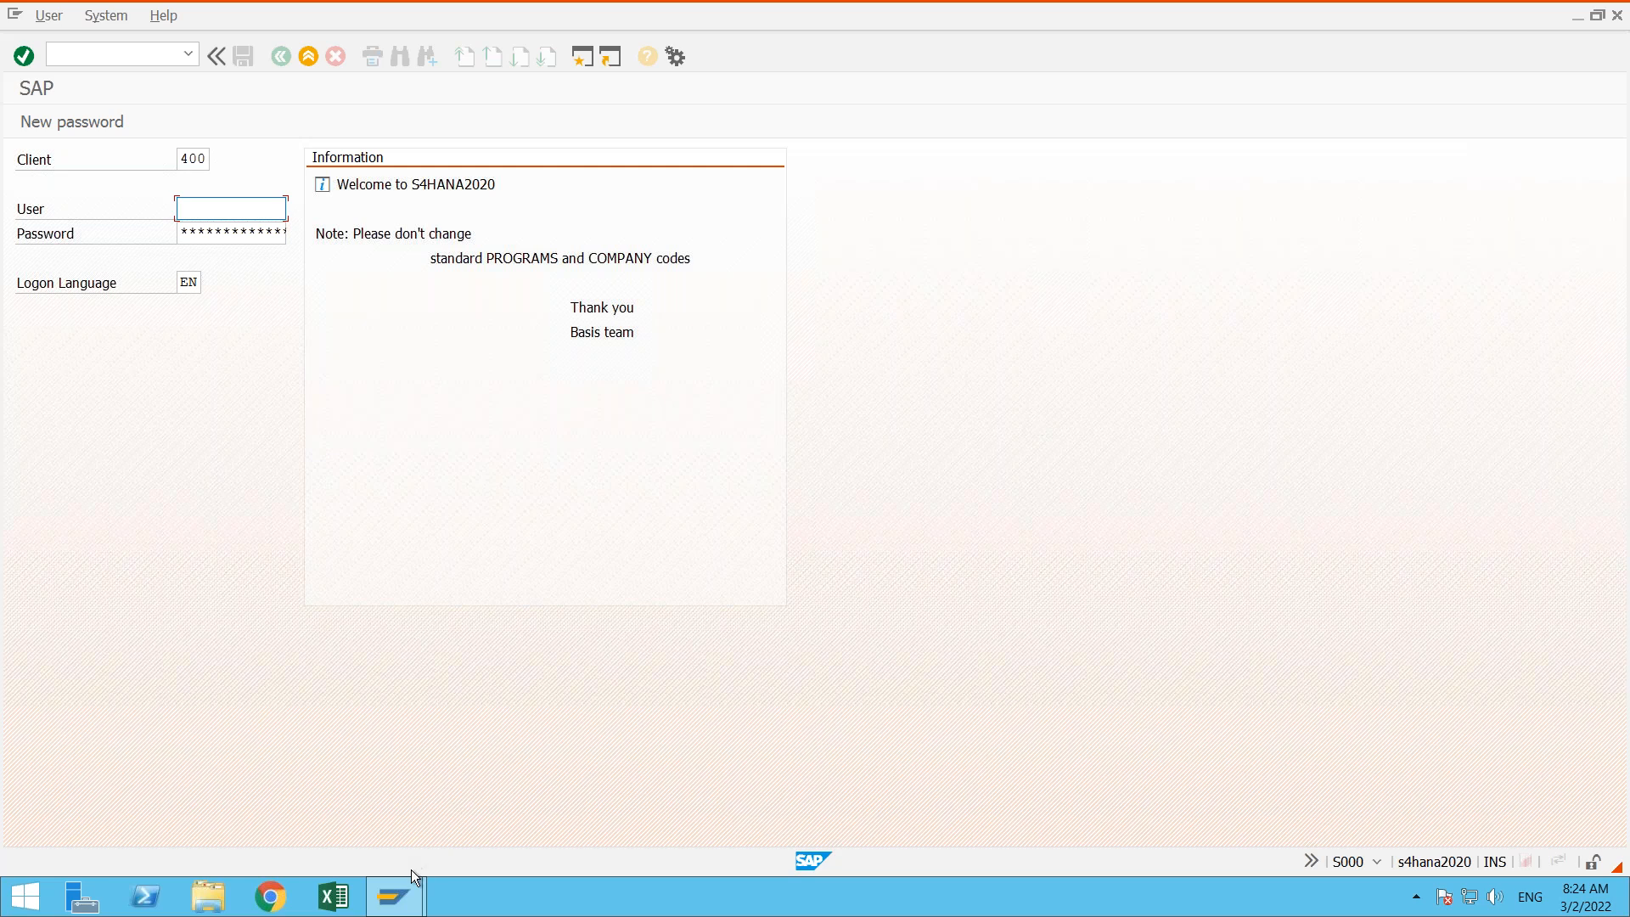
- Switch back and forth between the SAP Logon 770 window and the s4_2020 logon screen to examine both windows
mouse_move(409, 897)
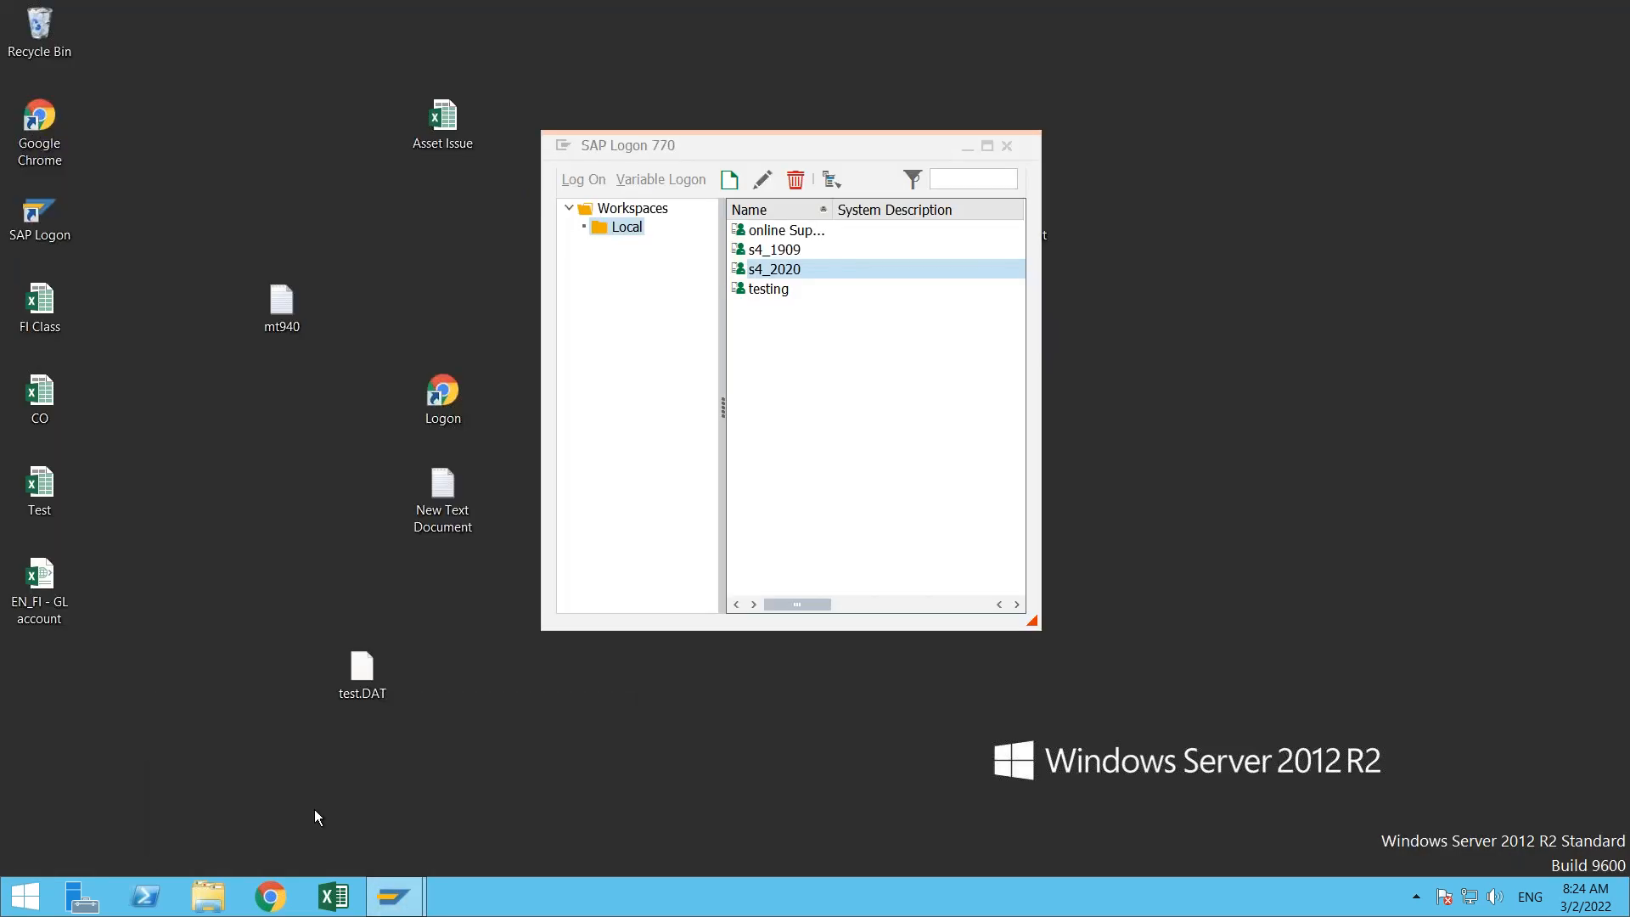
click(315, 808)
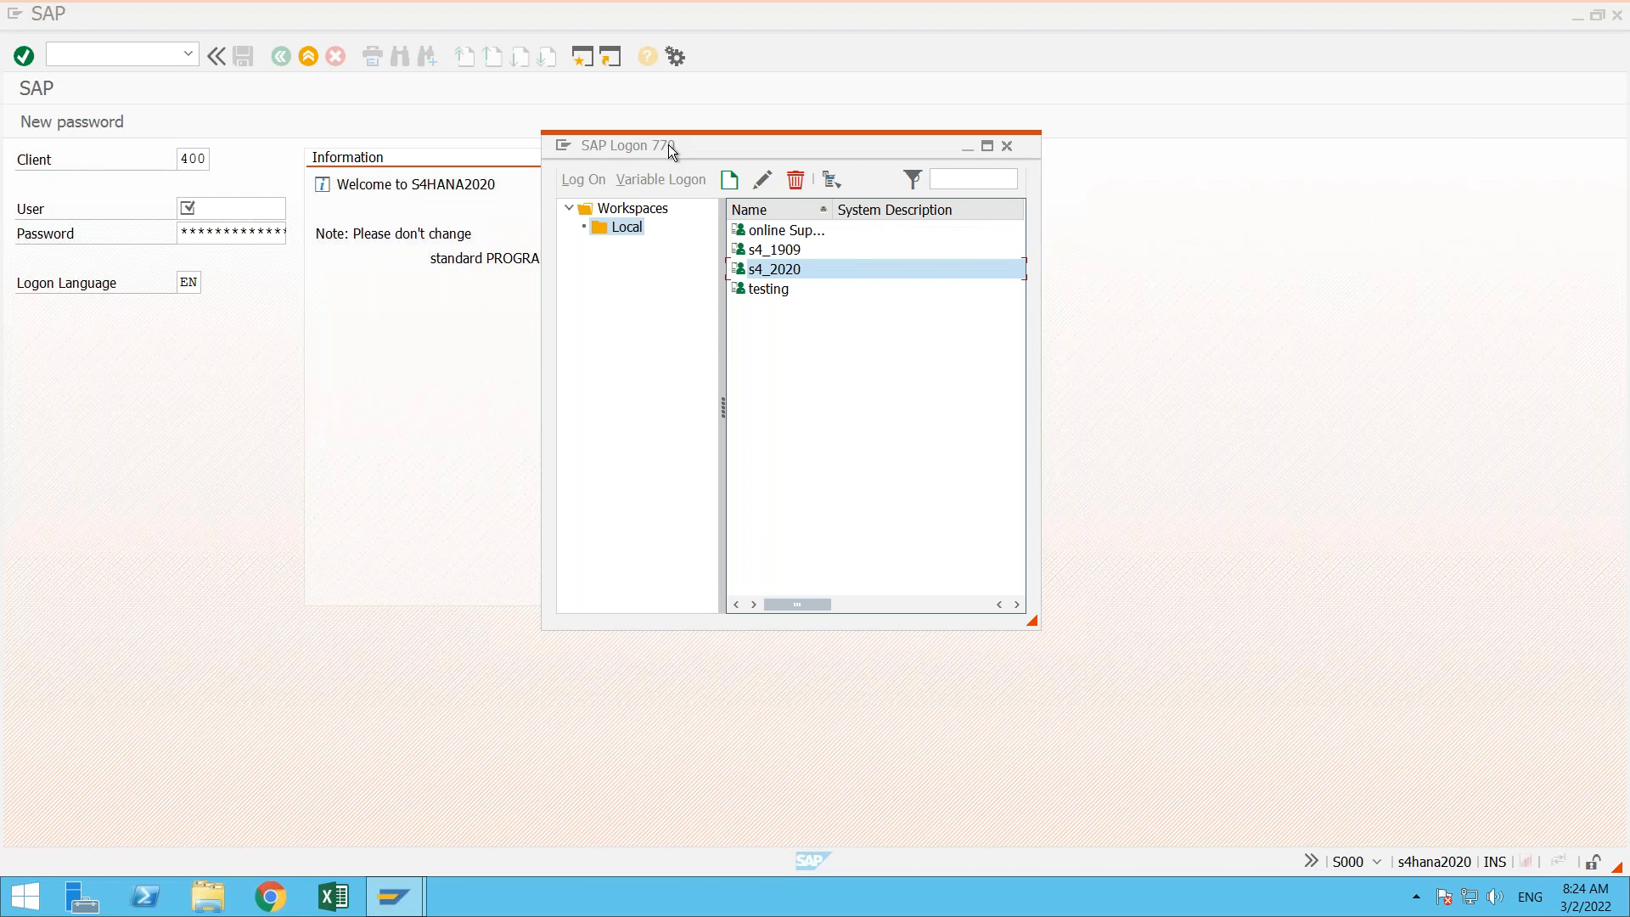
click(216, 514)
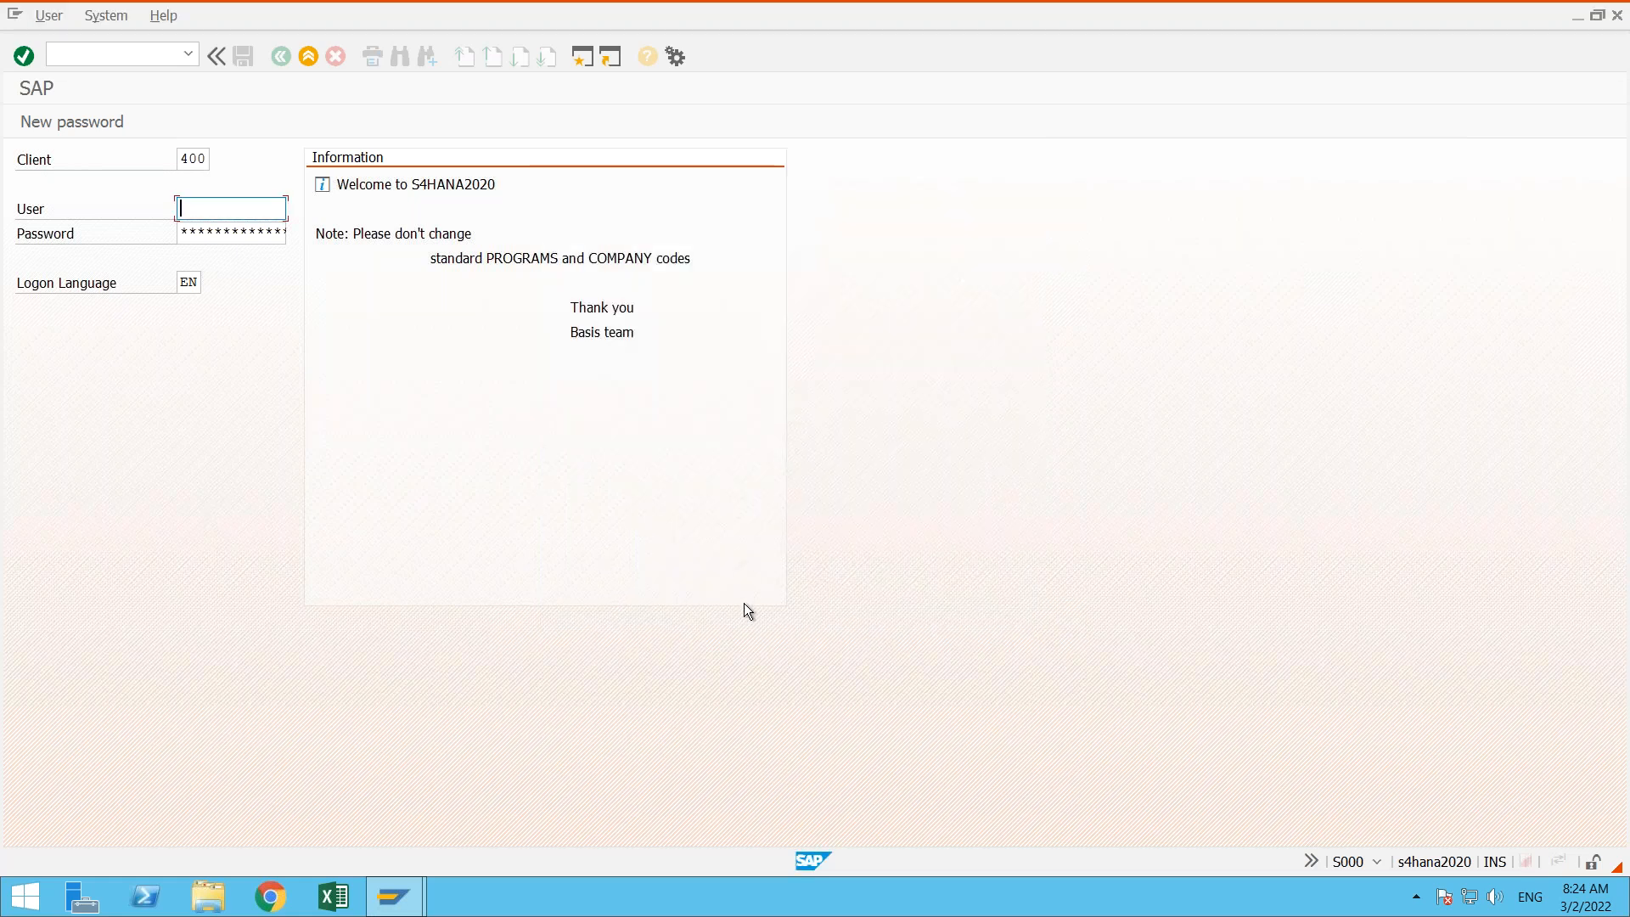
click(393, 896)
click(338, 767)
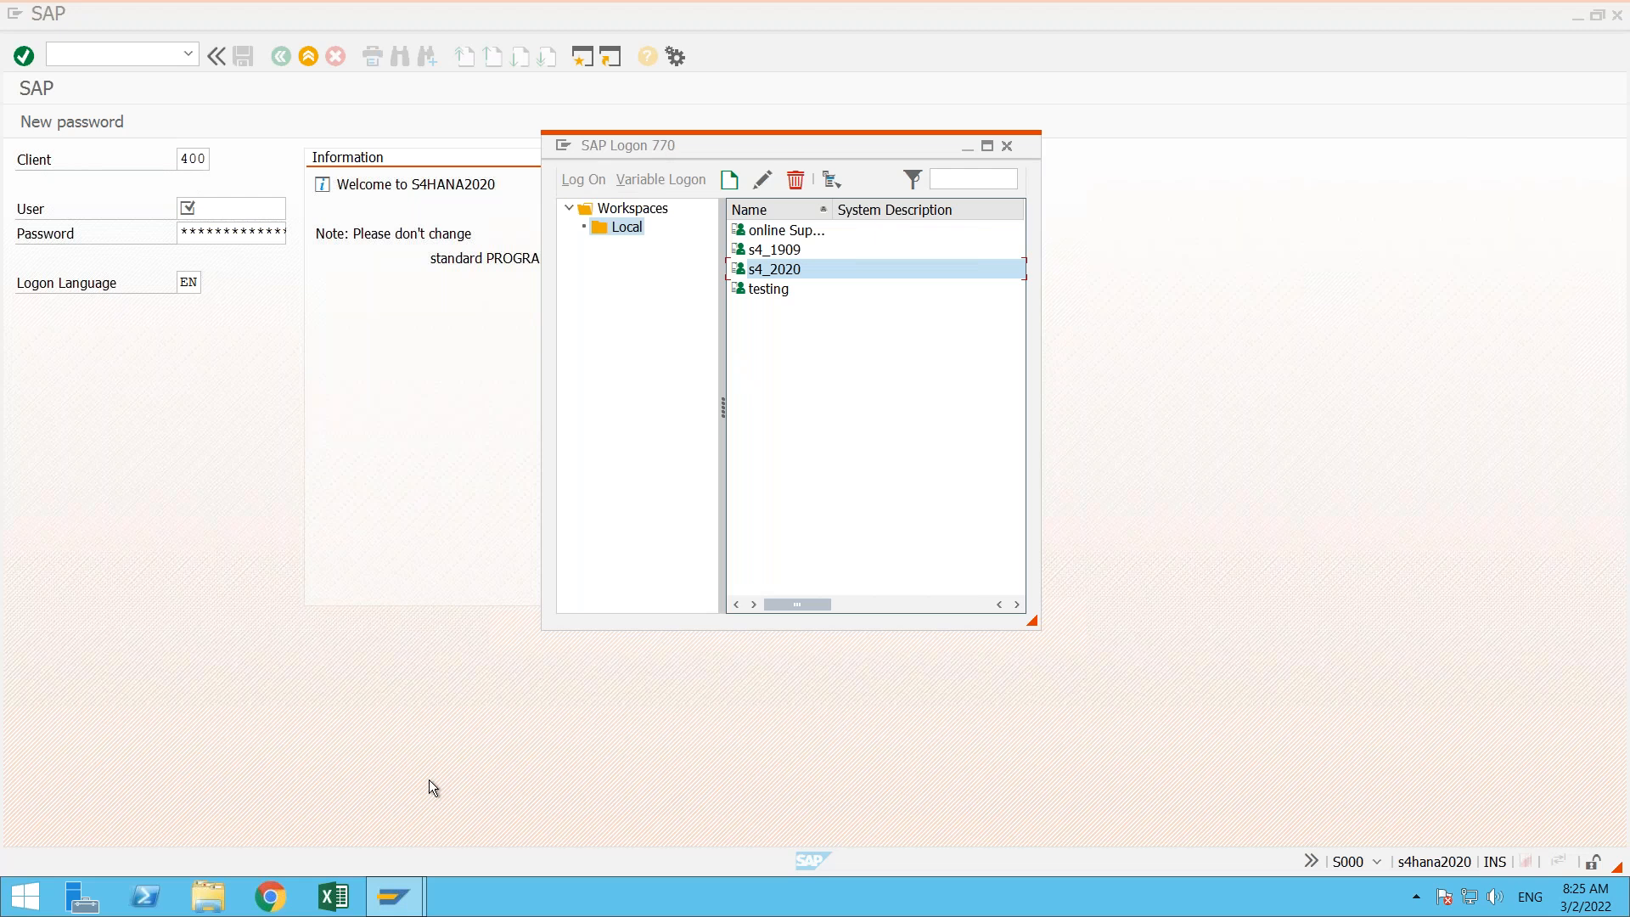
click(391, 900)
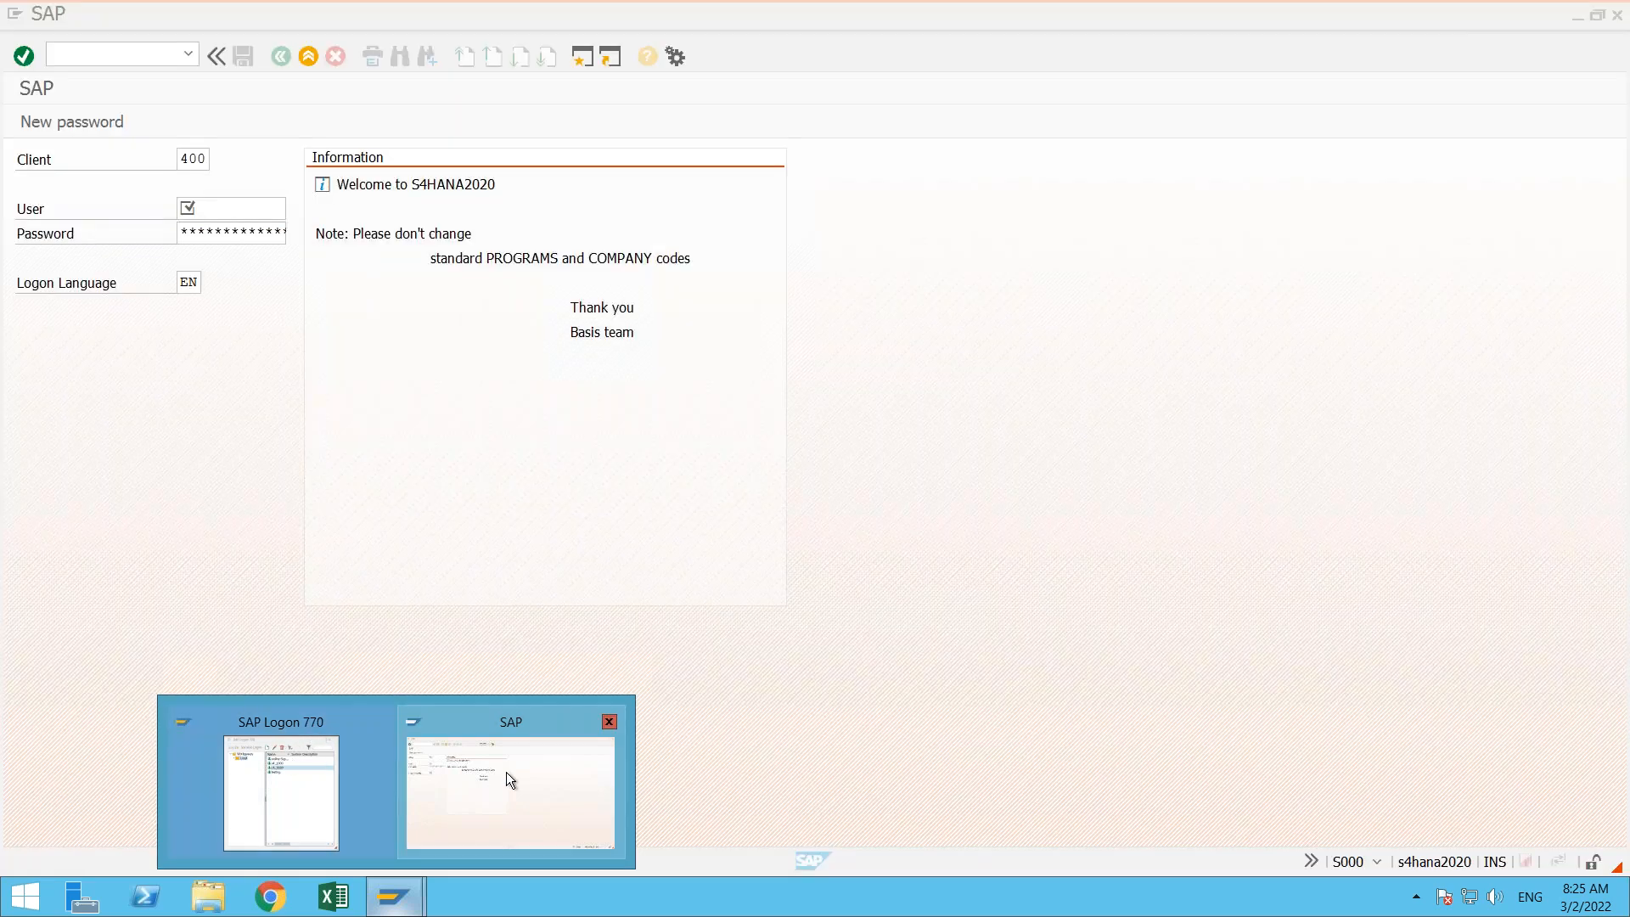
click(506, 772)
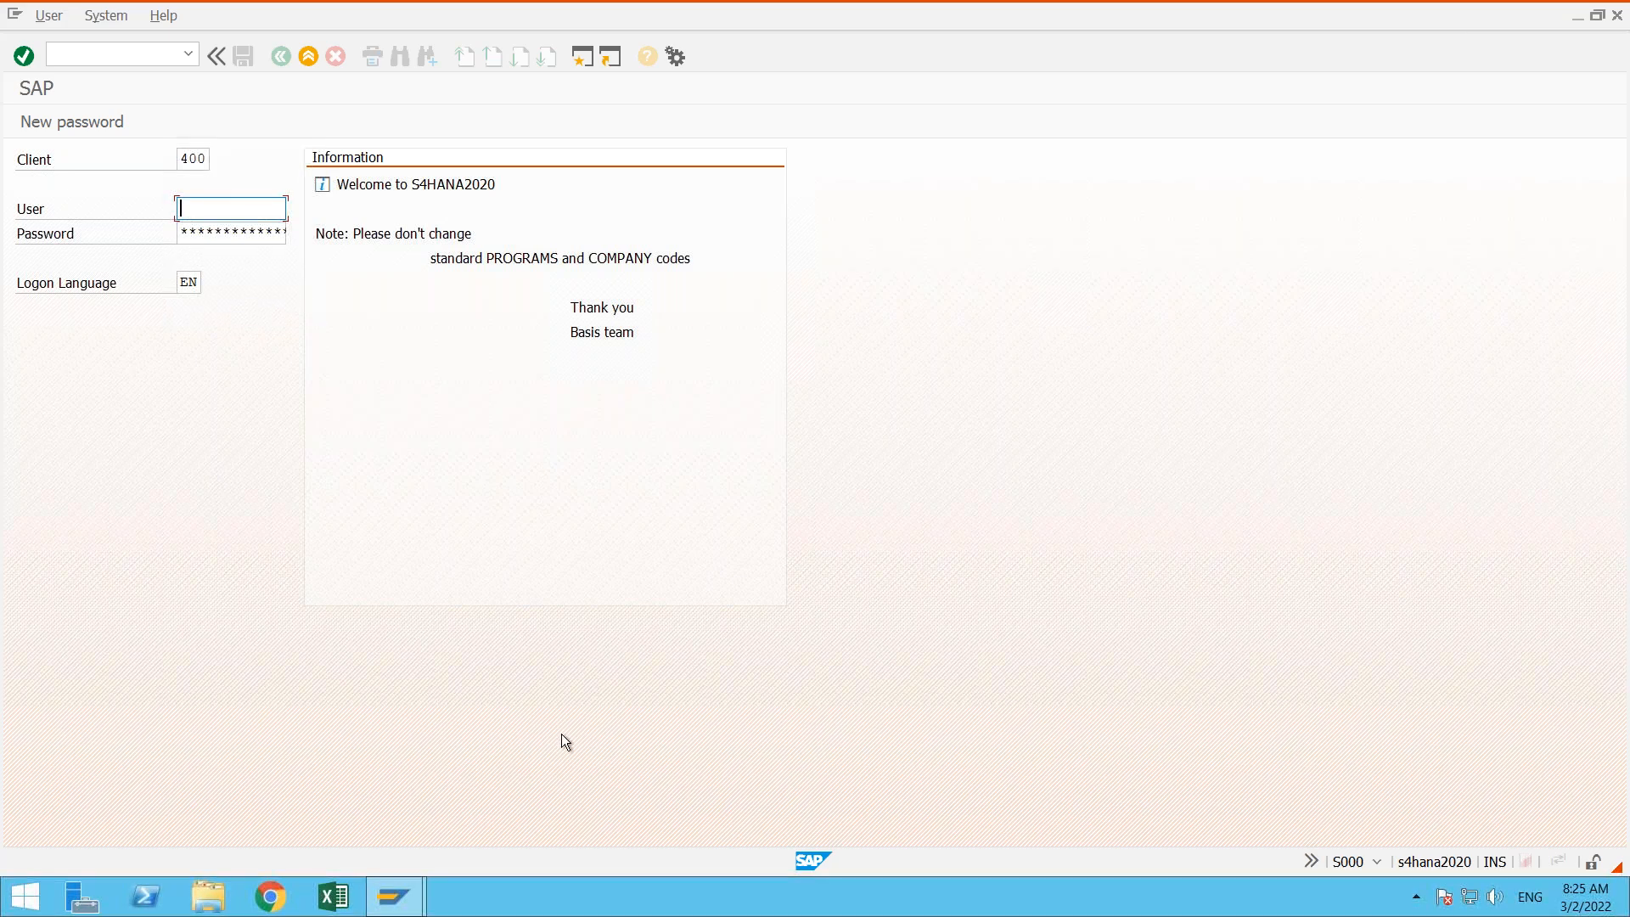
click(393, 896)
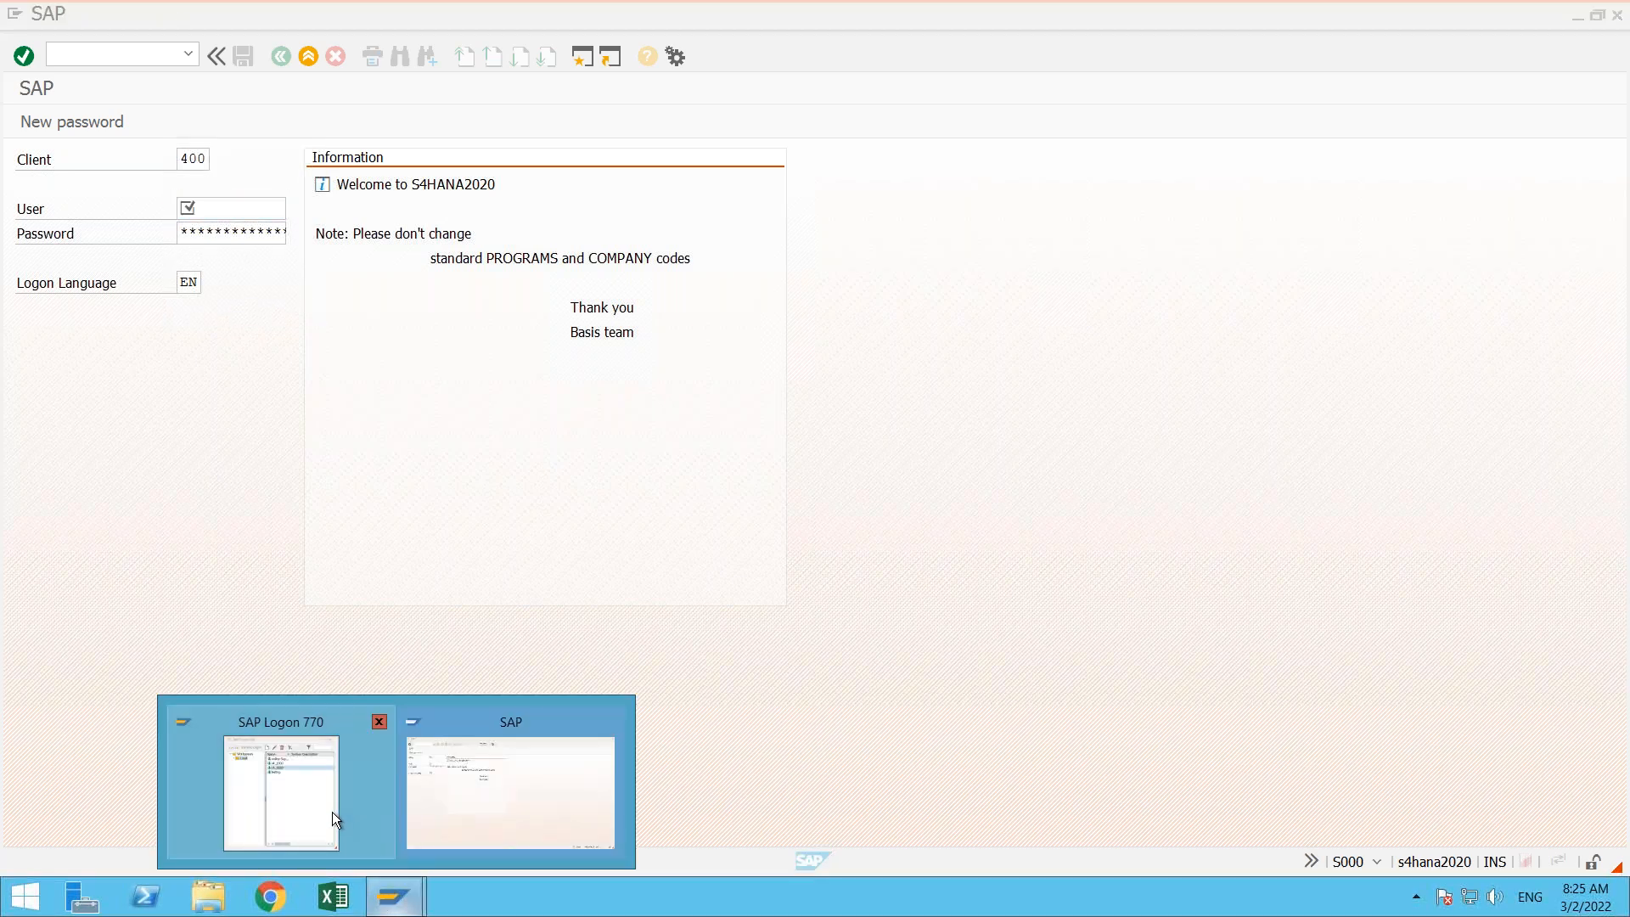
mouse_move(331, 807)
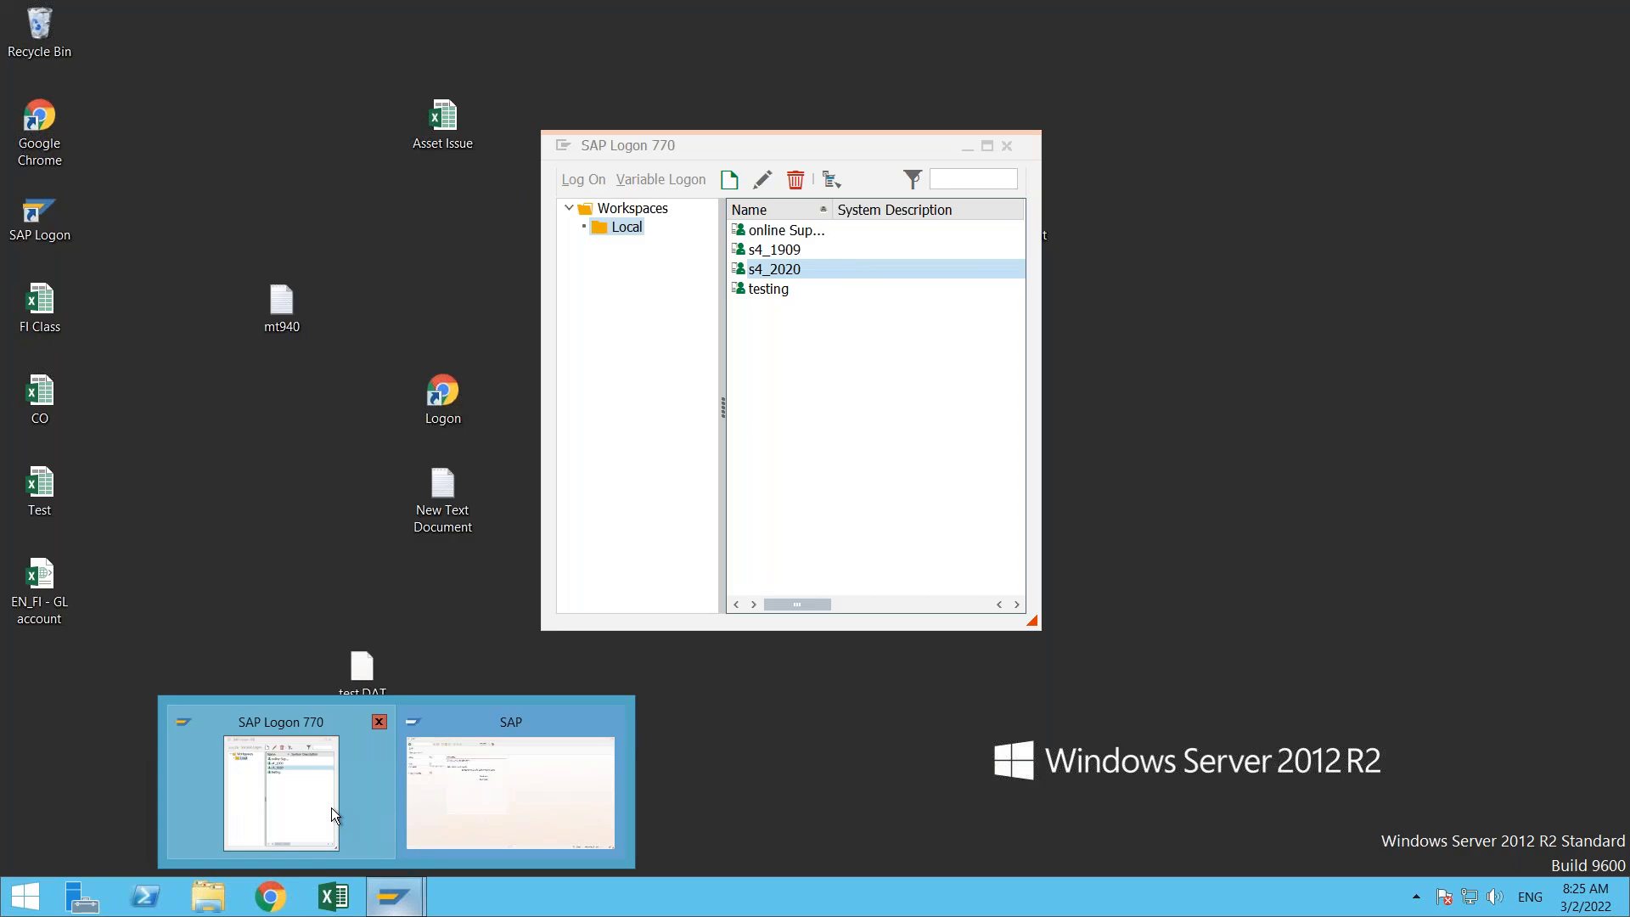
click(331, 808)
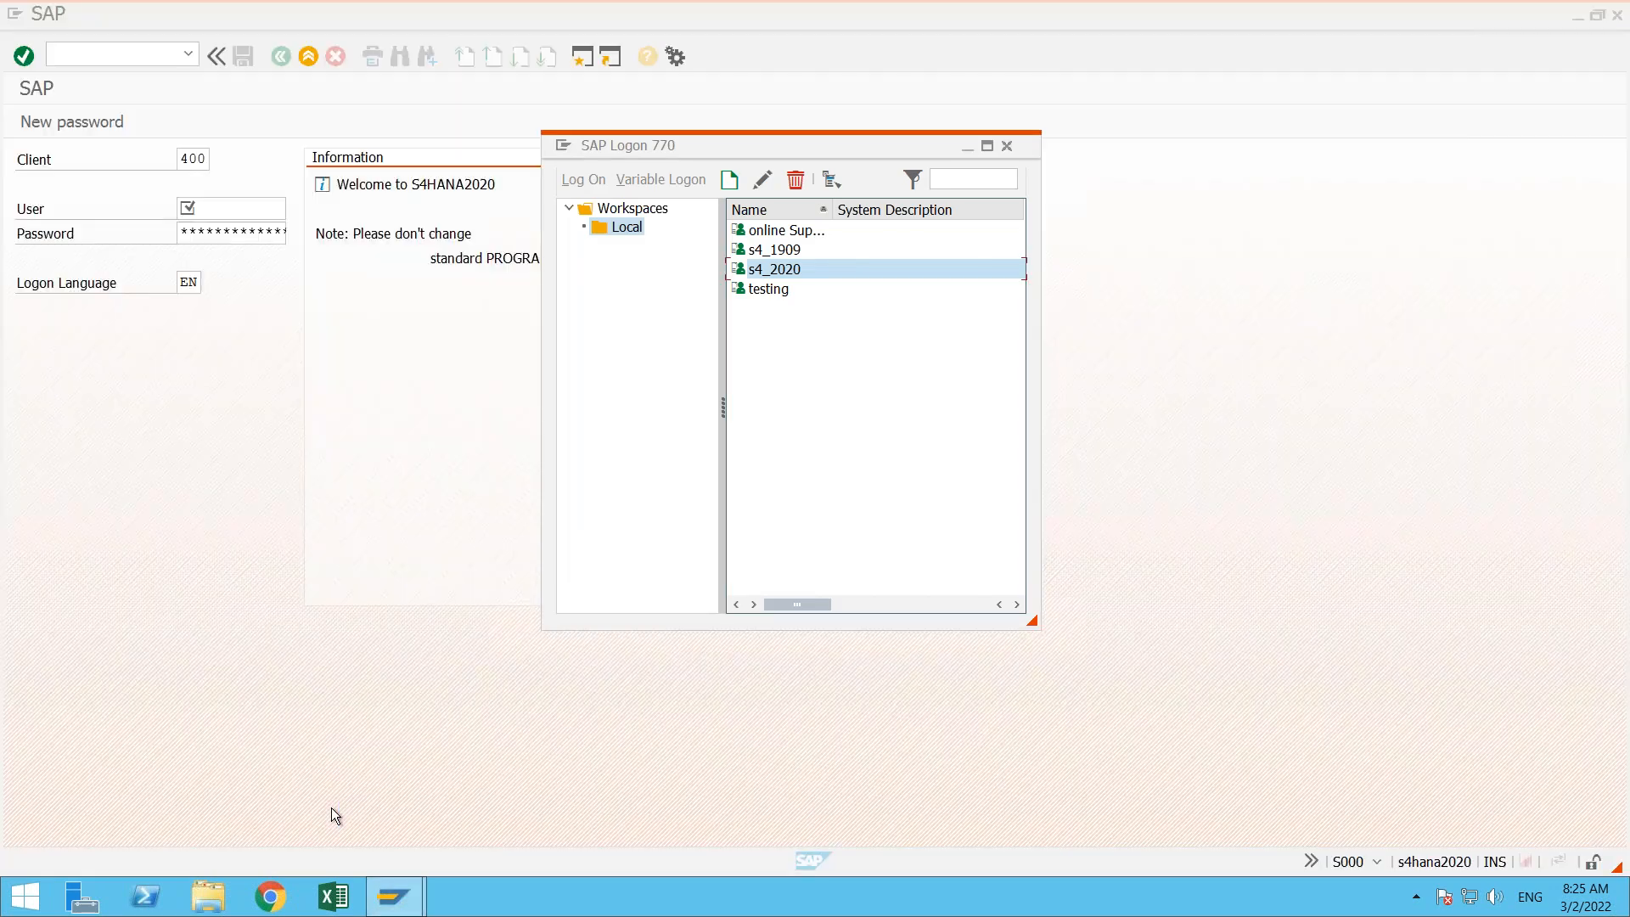
click(391, 670)
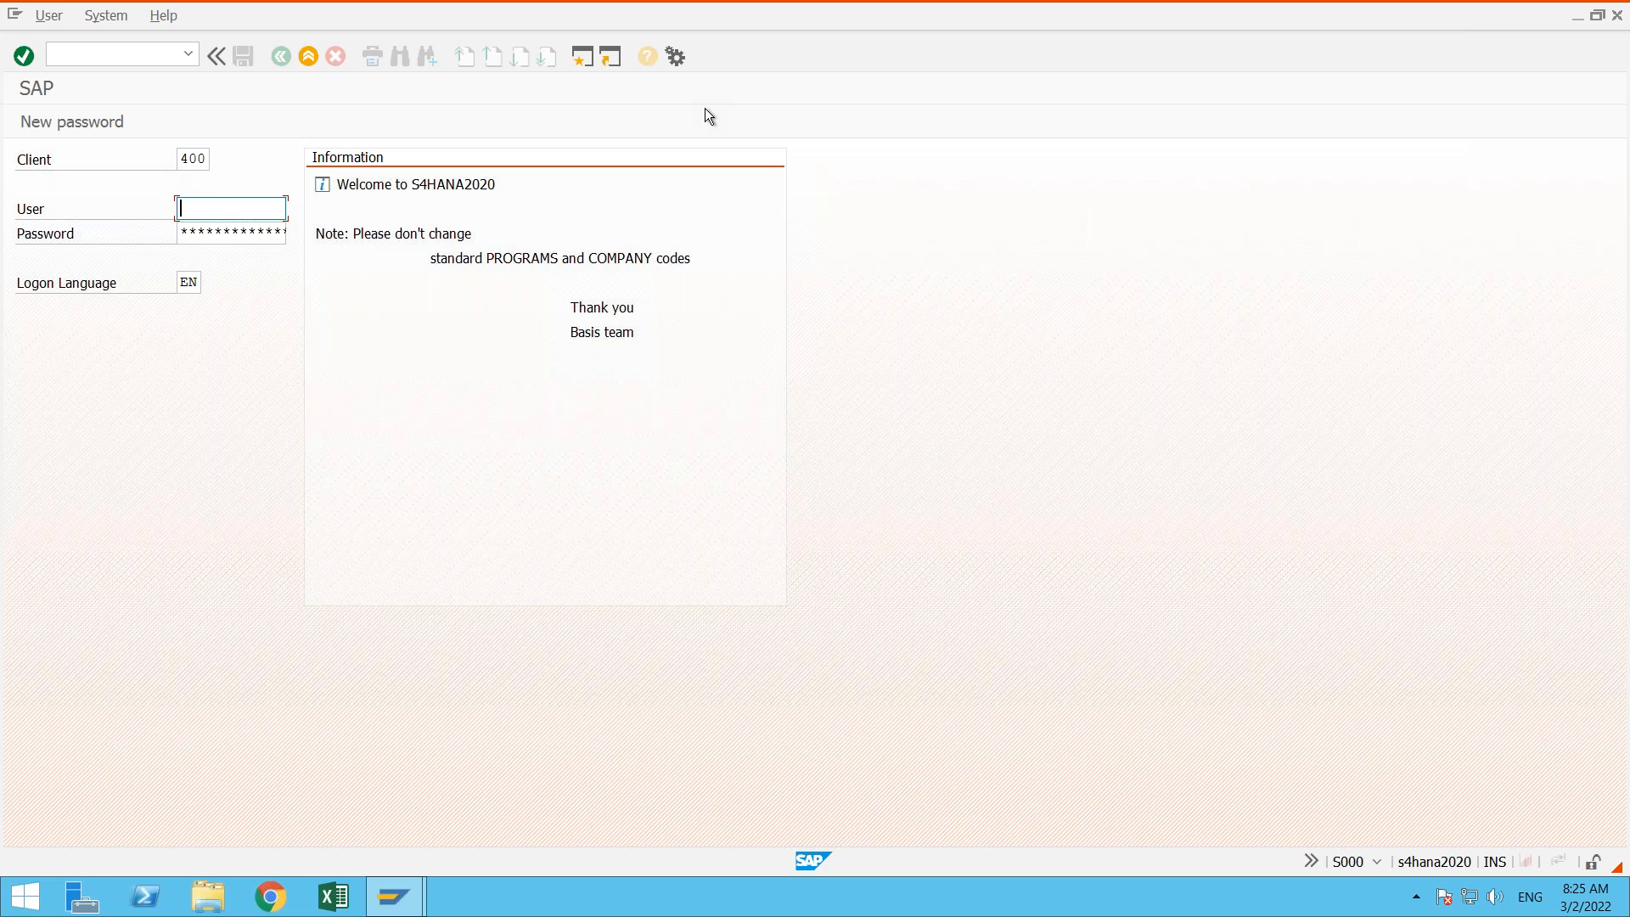
- Open the SAP GUI options and set the system A4H color to BlueCrystal under Visual Design, Colors in System, and save it
click(675, 59)
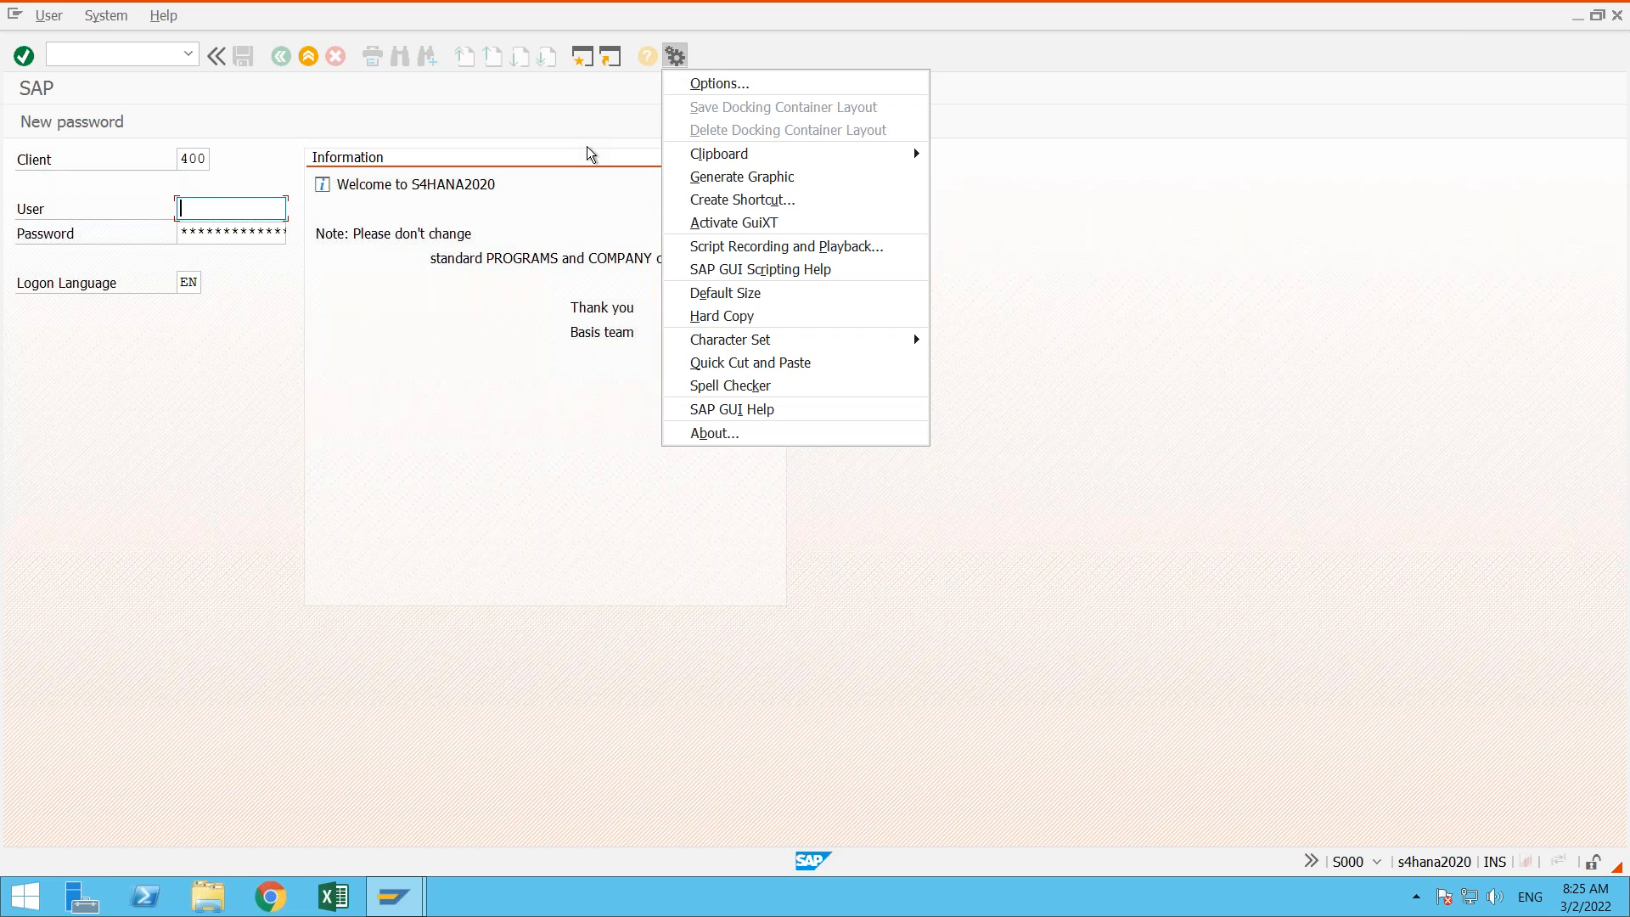
click(719, 83)
click(439, 231)
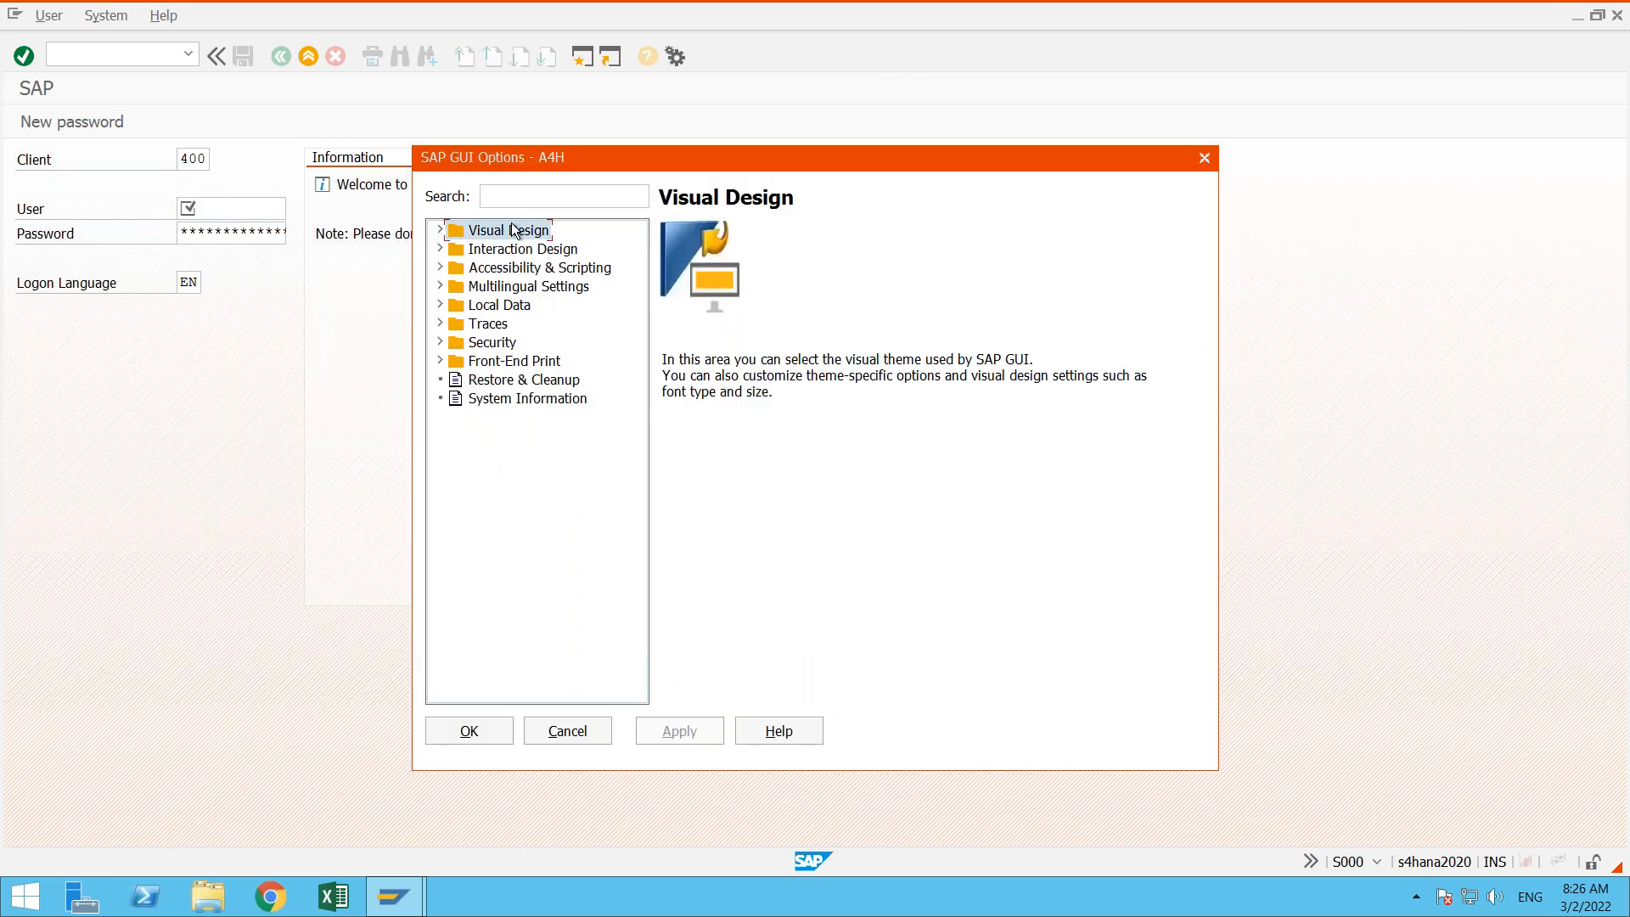
click(441, 230)
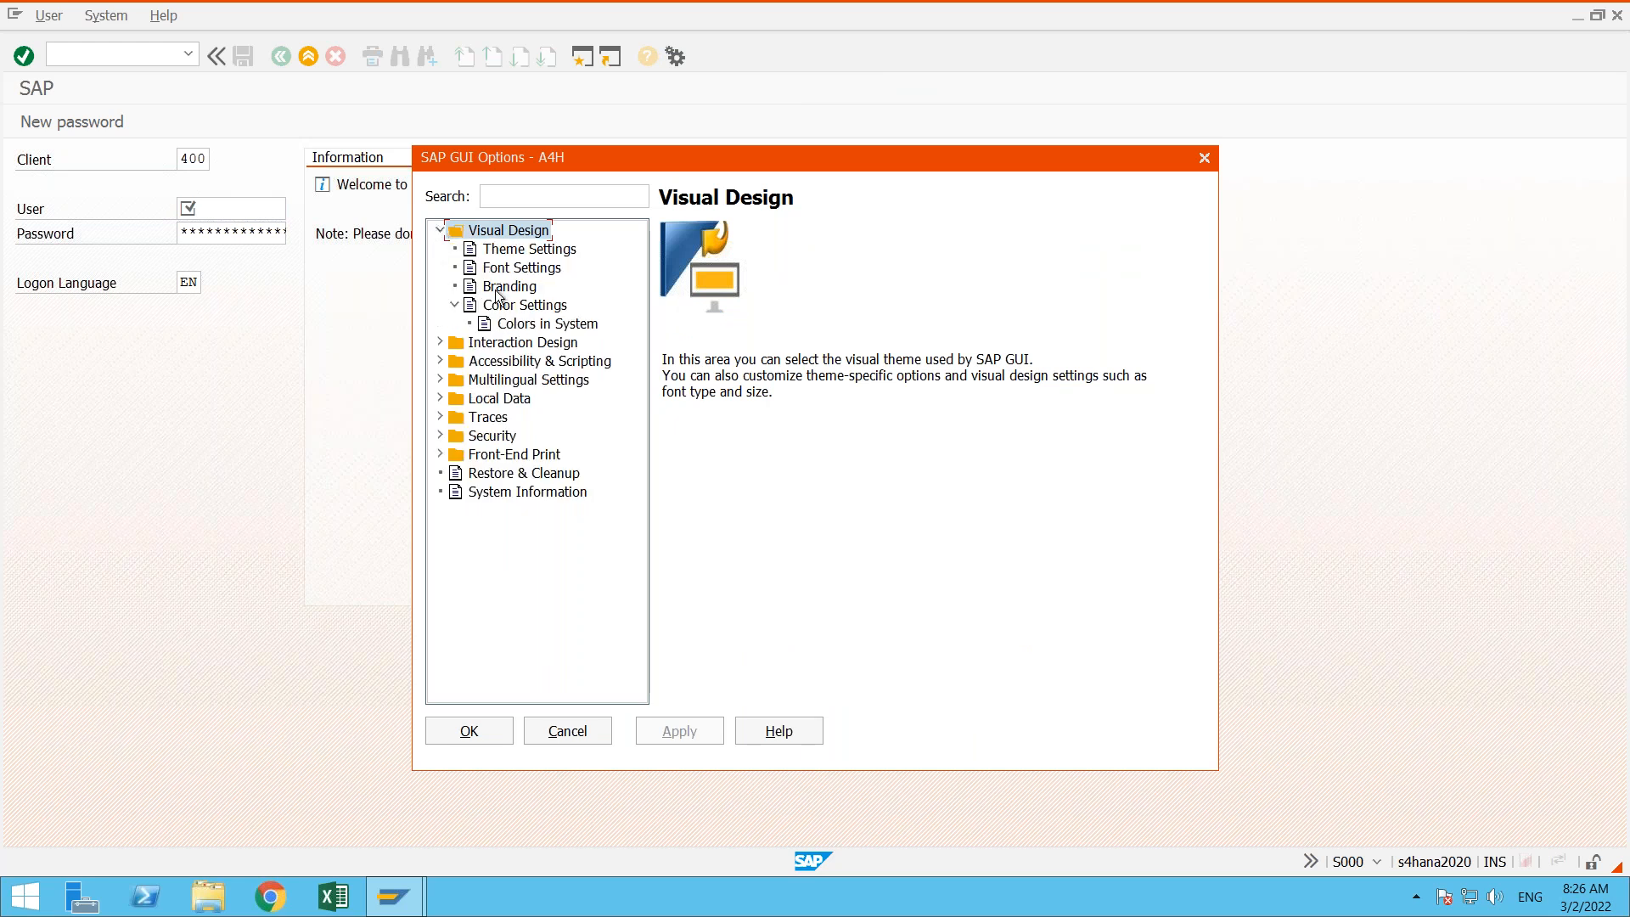
click(454, 304)
click(518, 304)
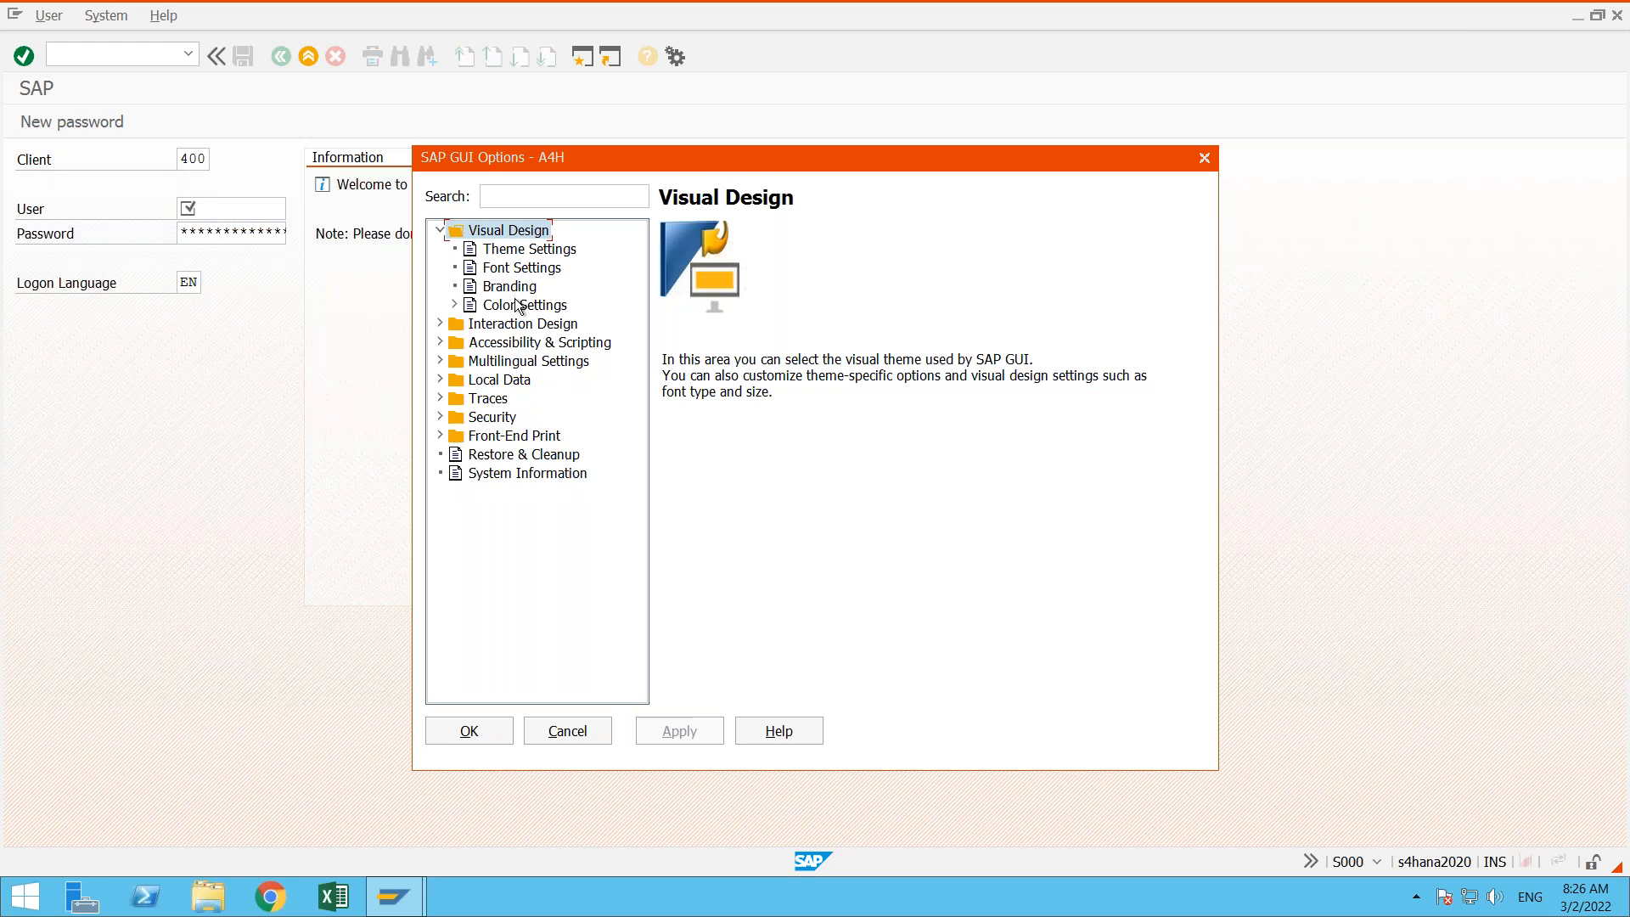
click(455, 305)
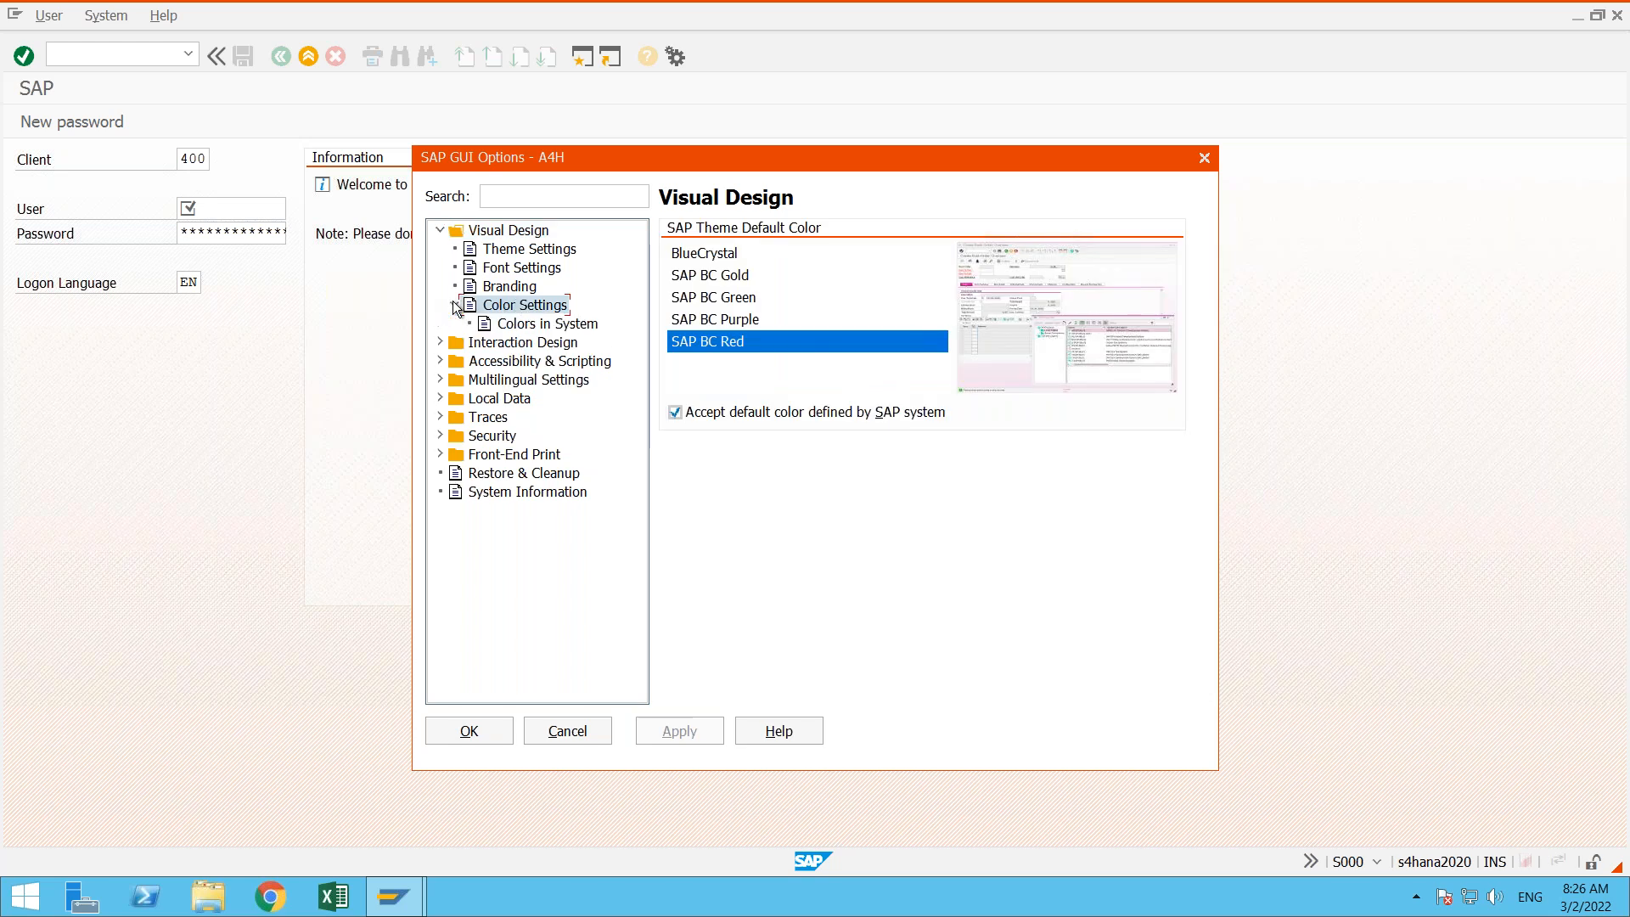
click(553, 328)
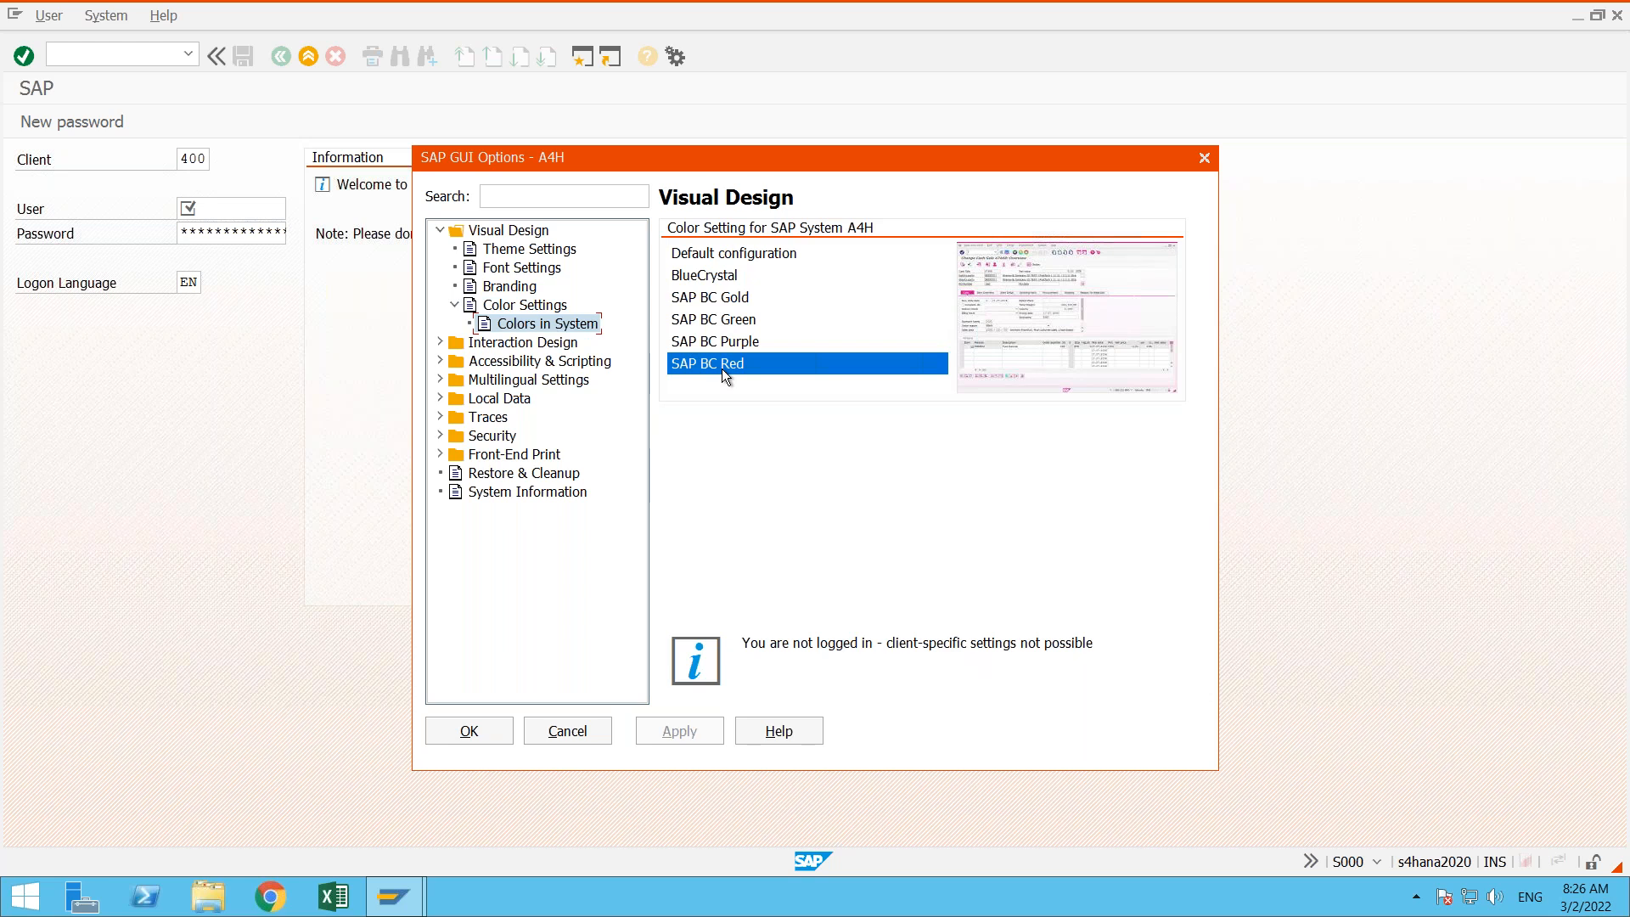
click(710, 277)
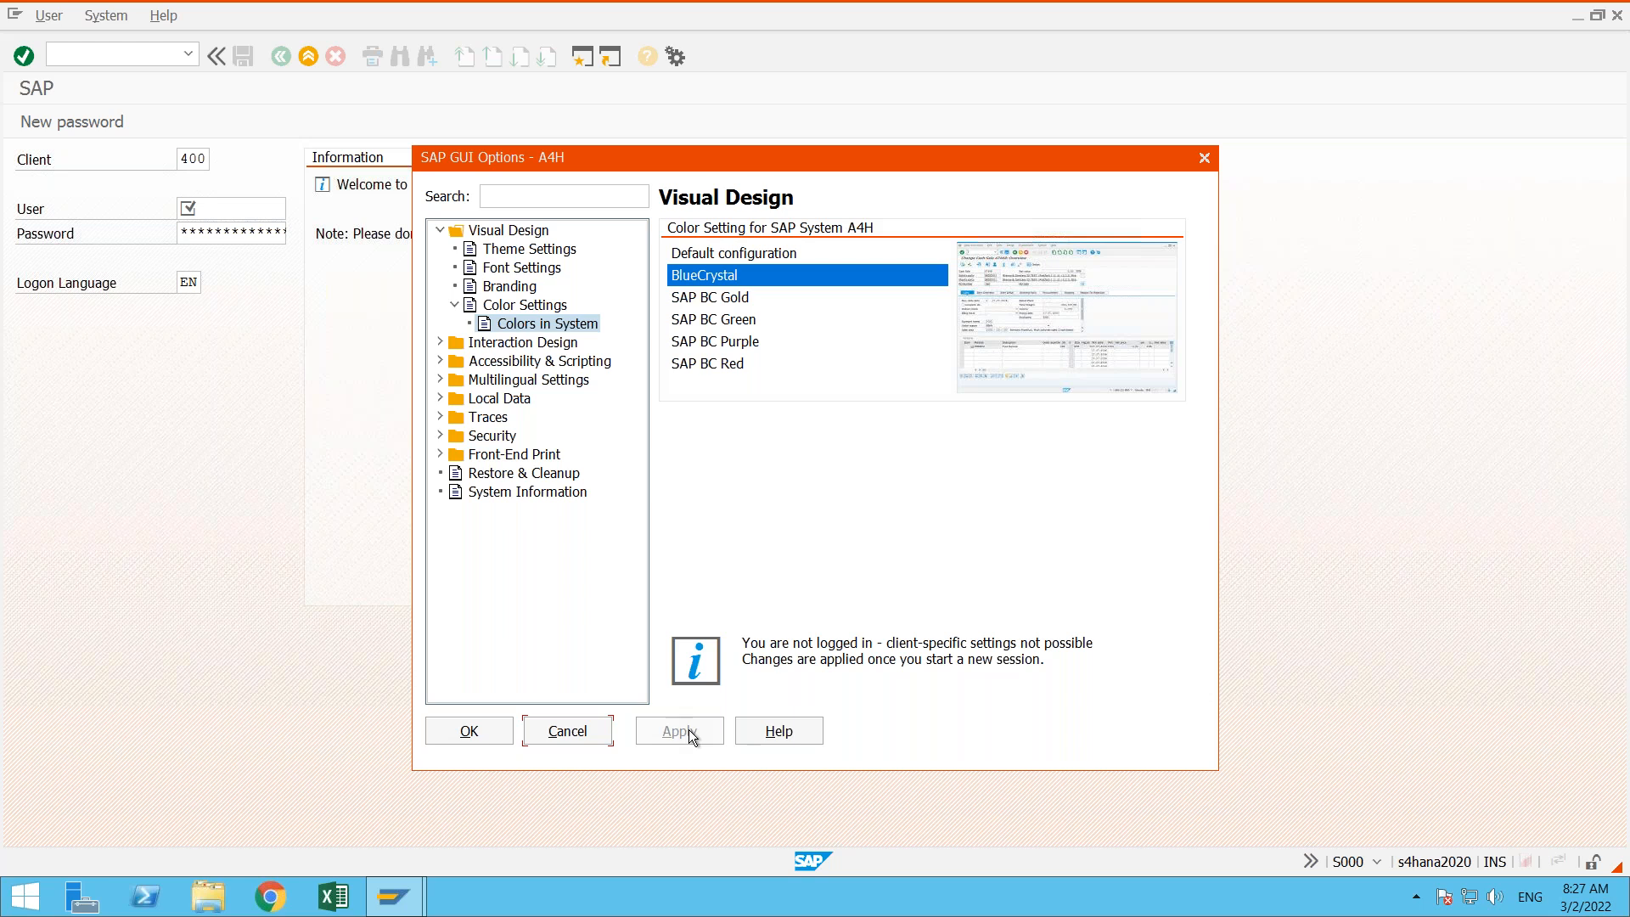
click(460, 742)
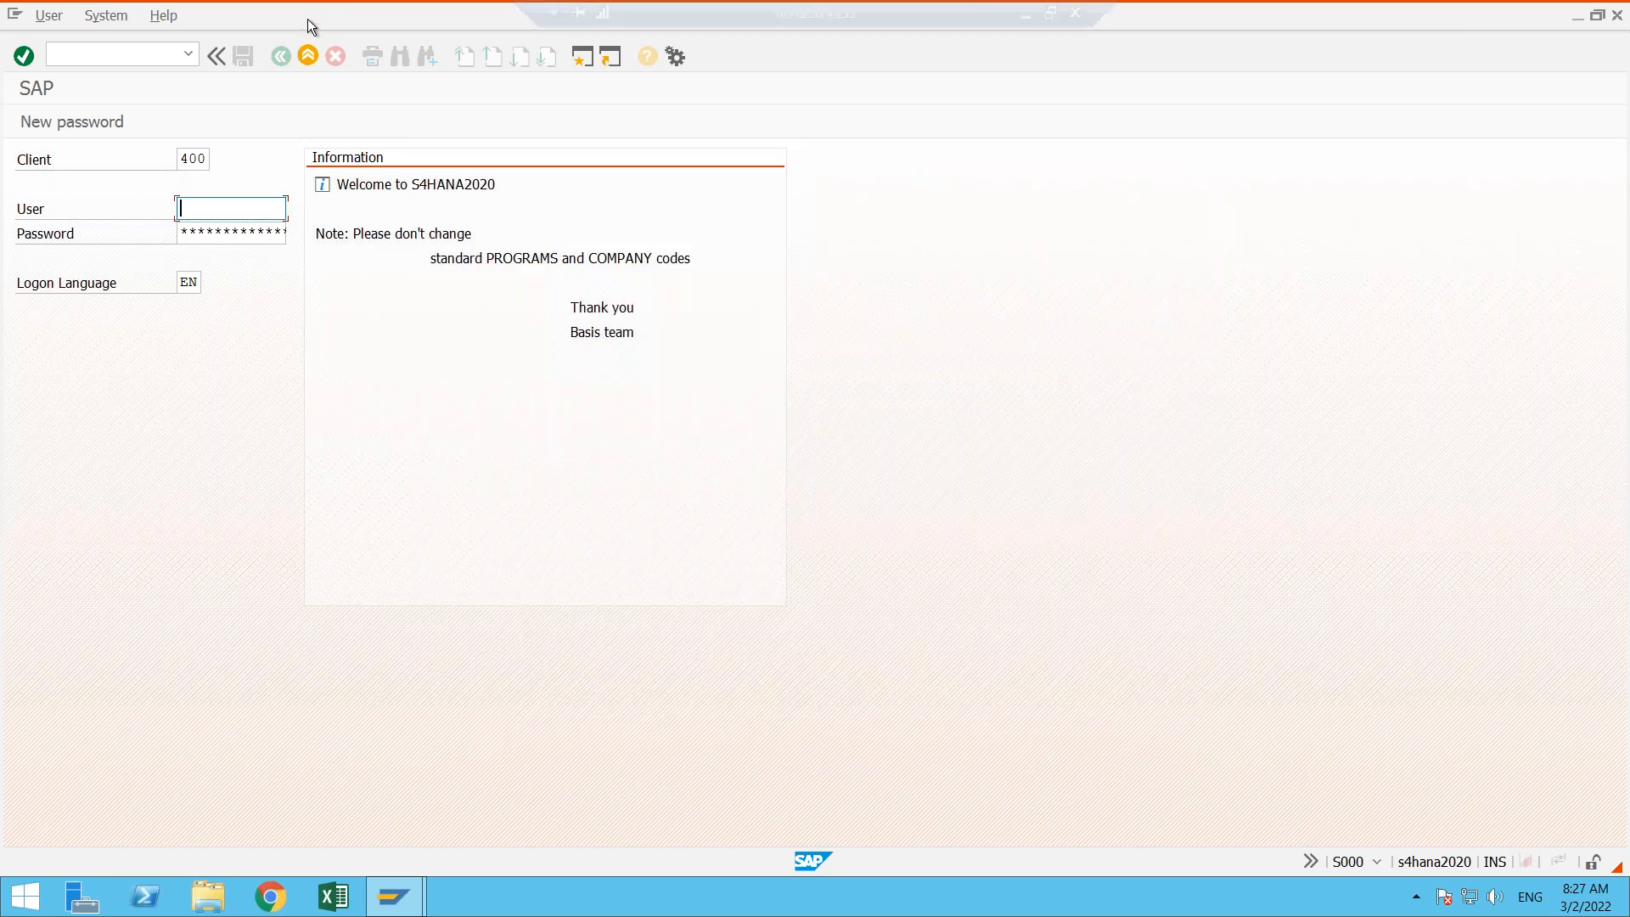
- Leave the logon screen, reopen the s4_2020 system and log on with the first suggested user and the account password
click(310, 51)
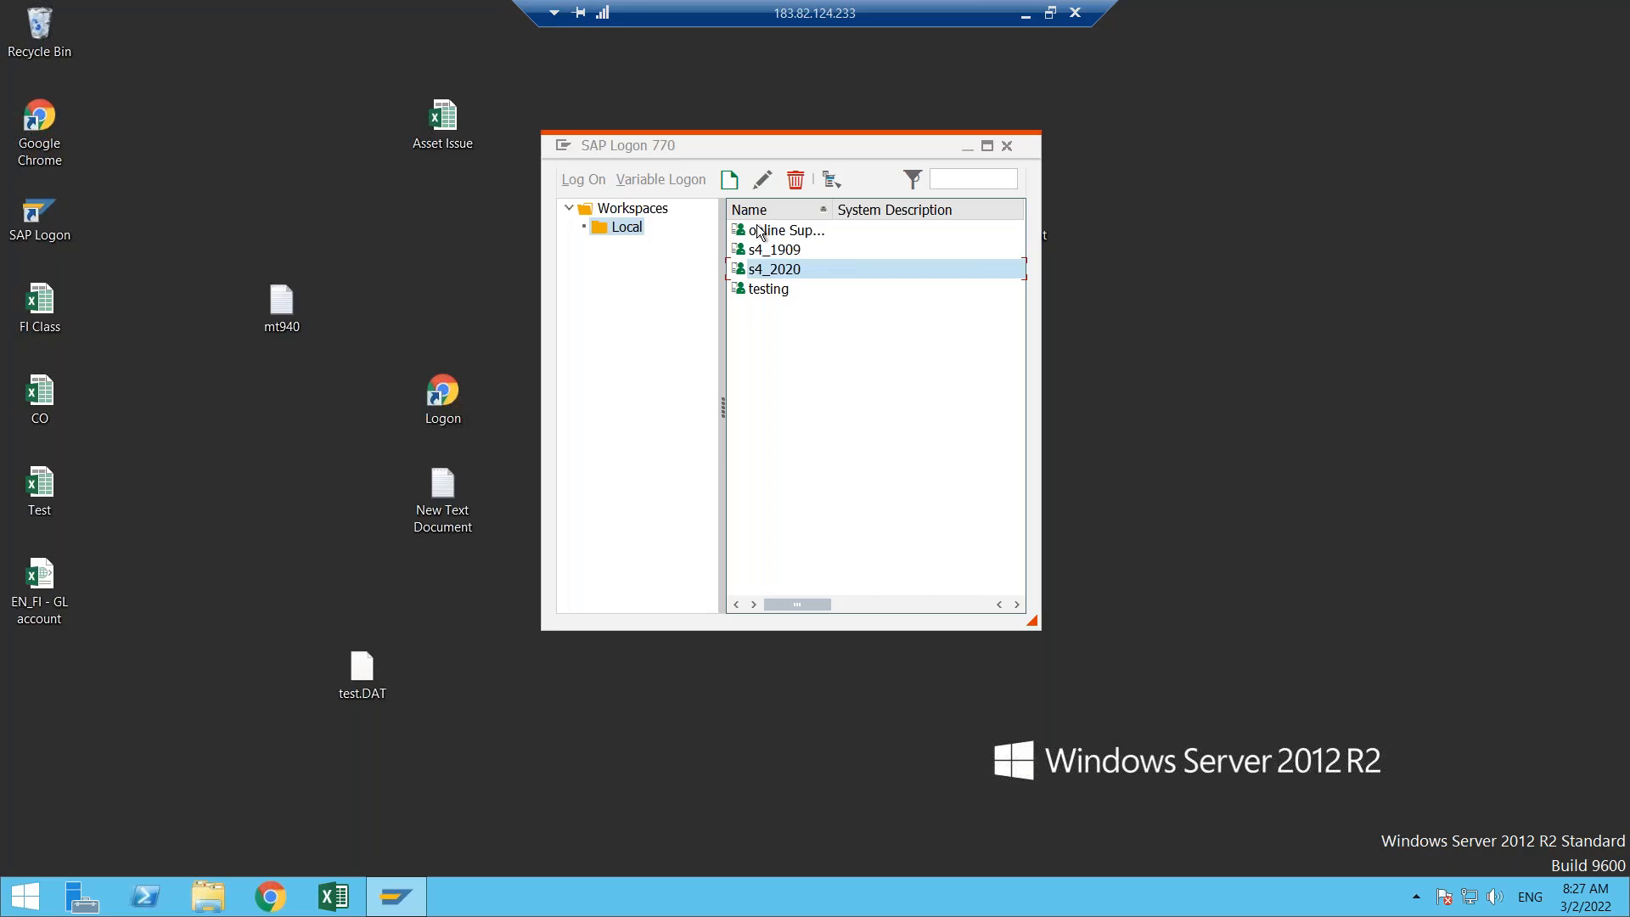
key(Return)
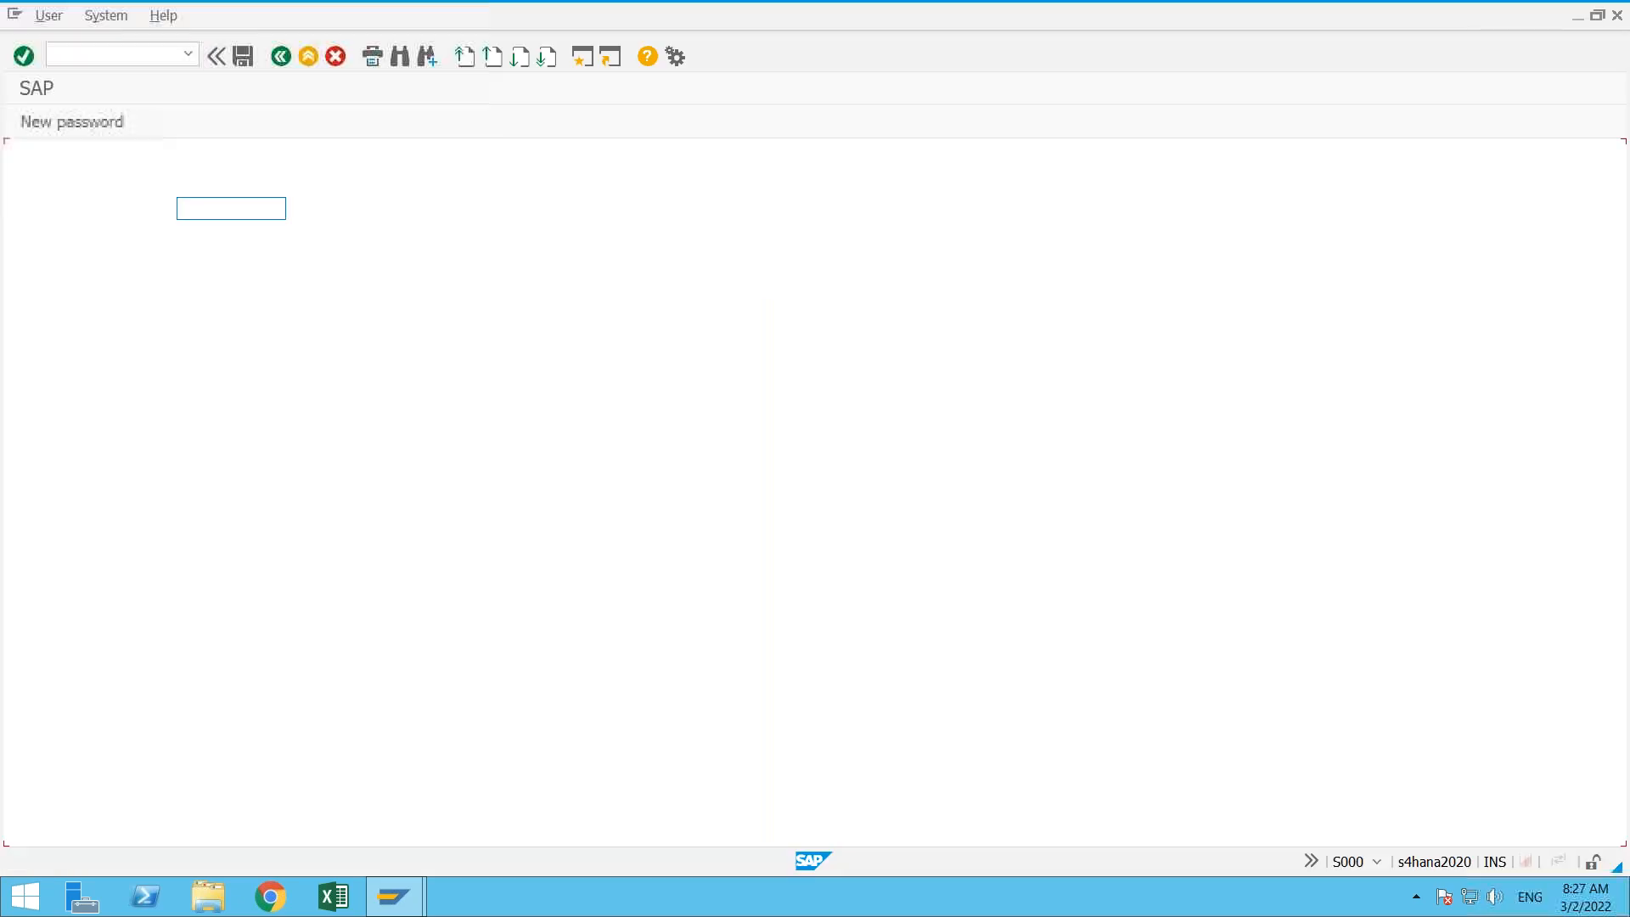
click(186, 206)
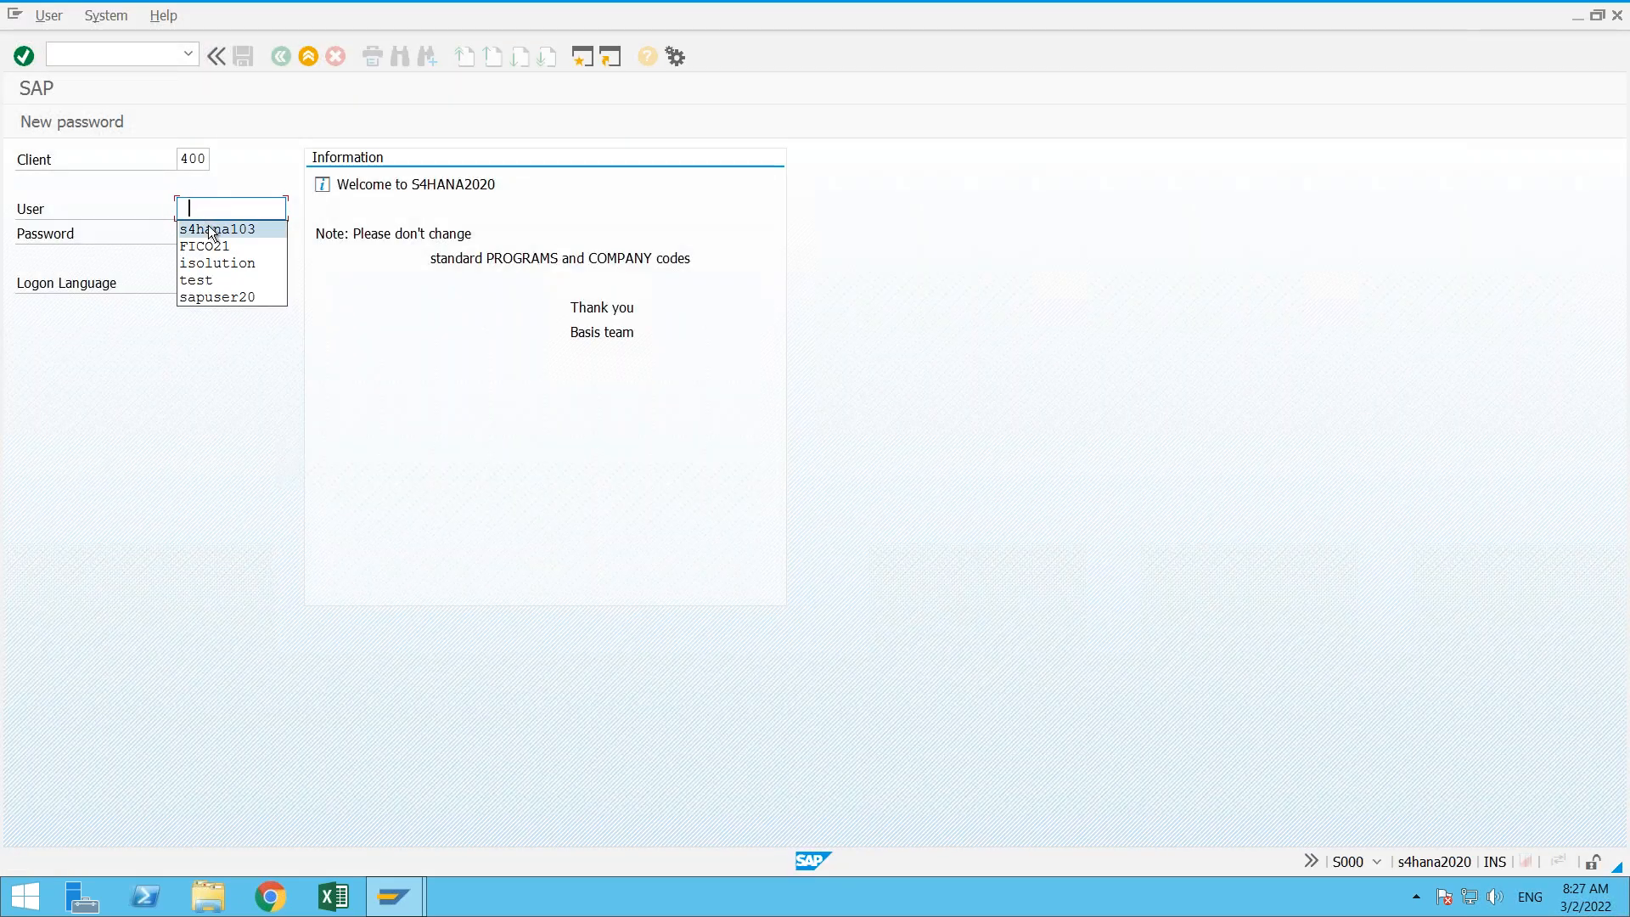
click(209, 227)
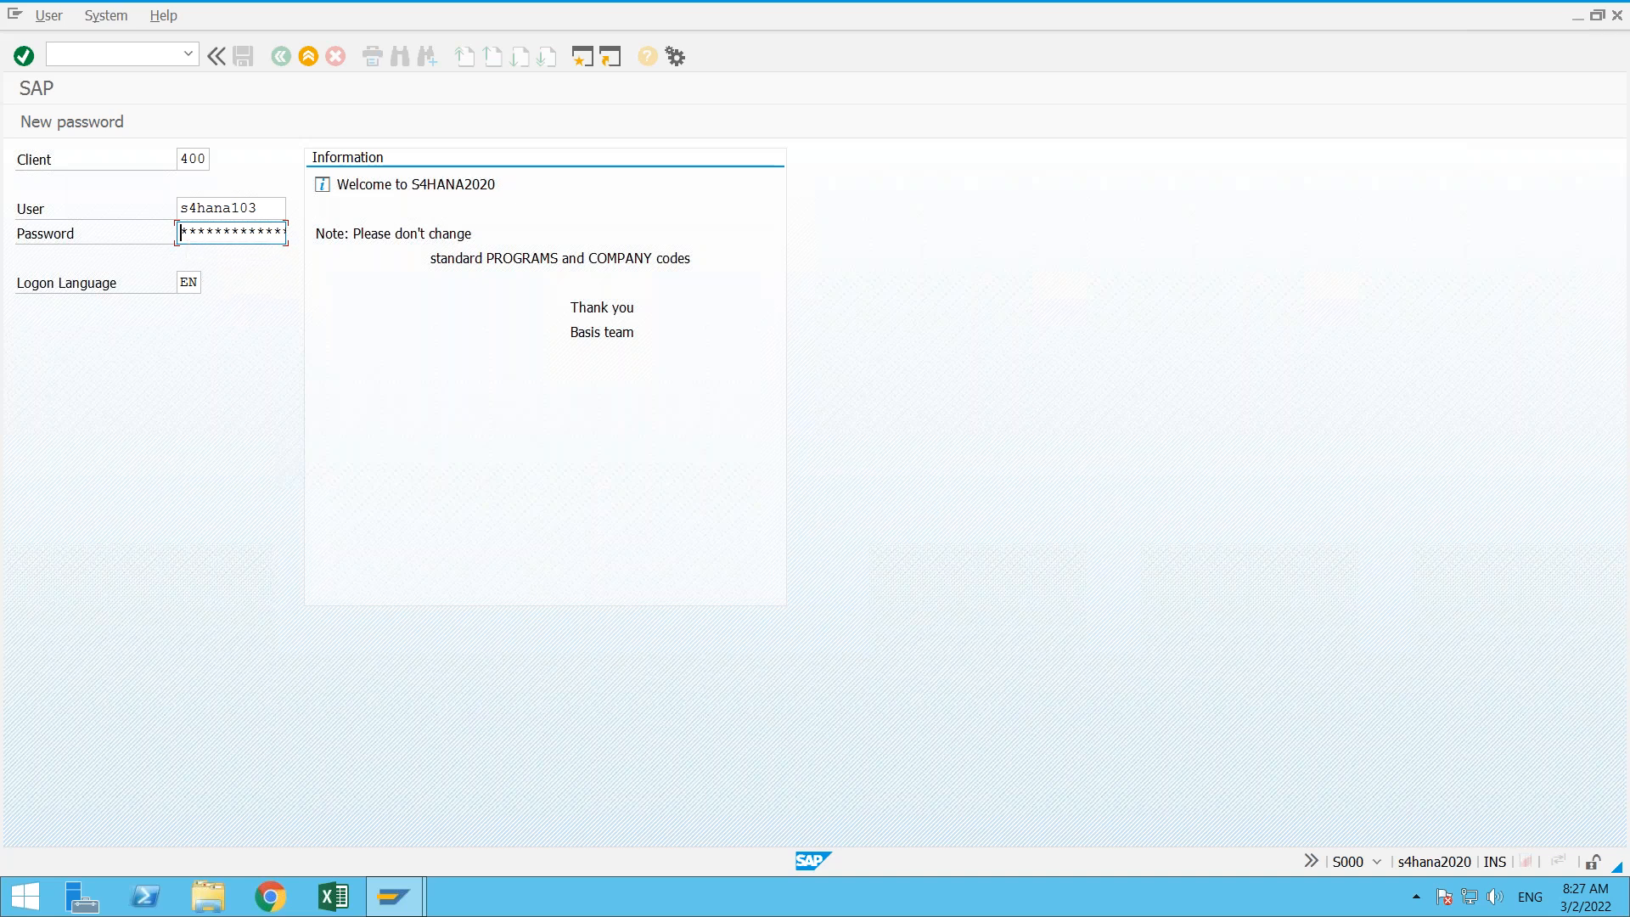
text(*****)
key(Return)
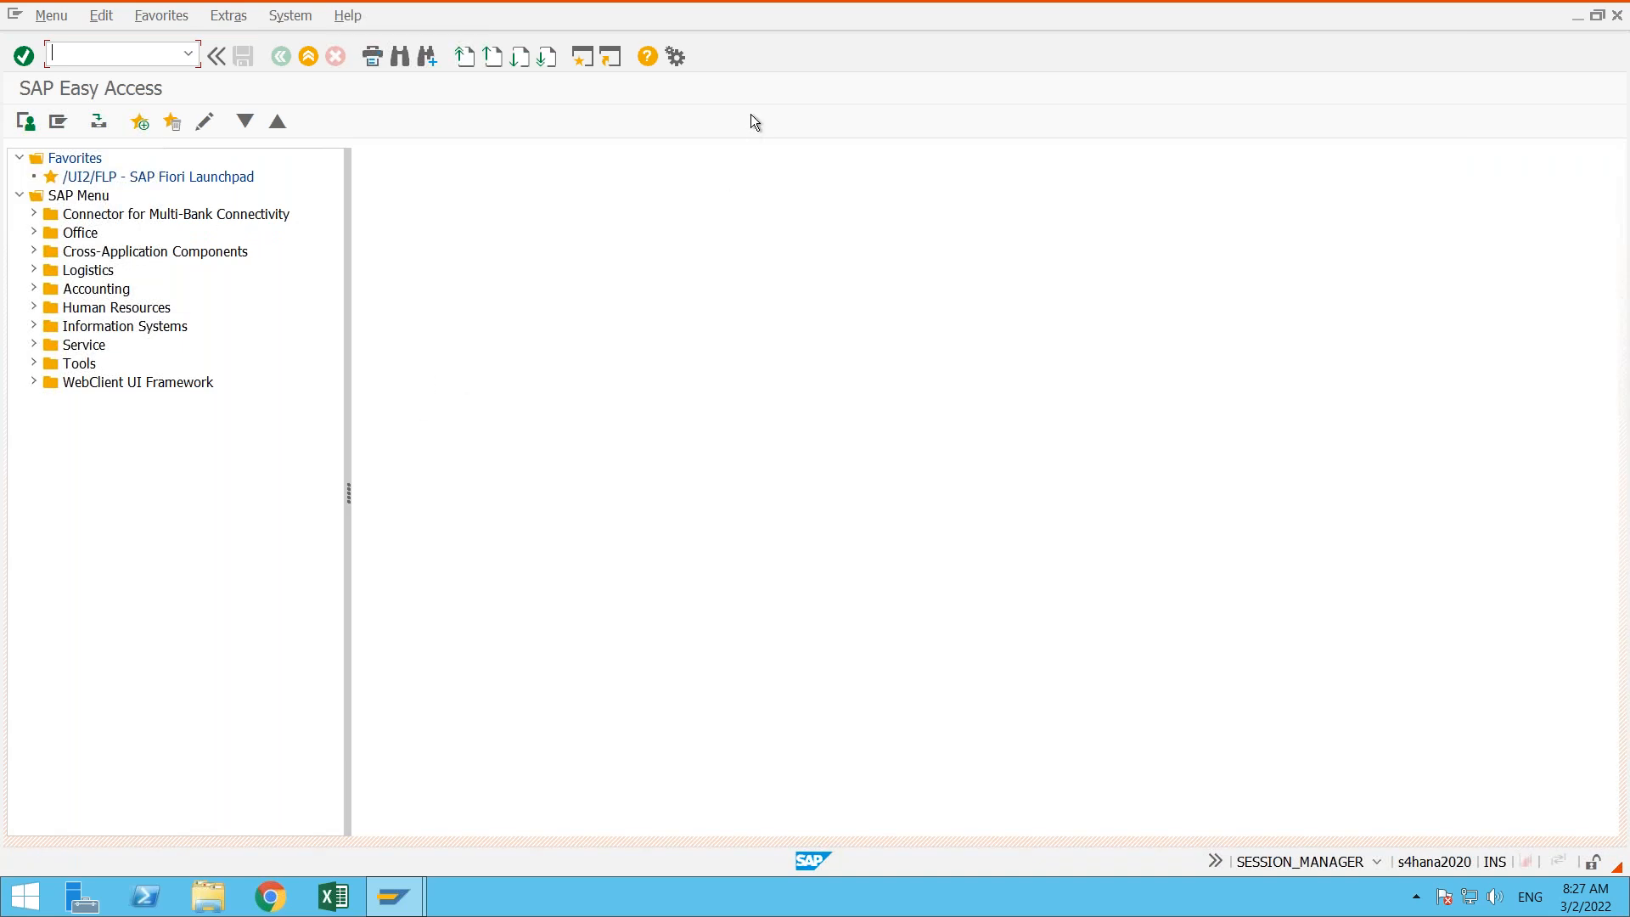
- Set the color for client 400 of system A4H to BlueCrystal in the SAP GUI options and save the settings
click(676, 57)
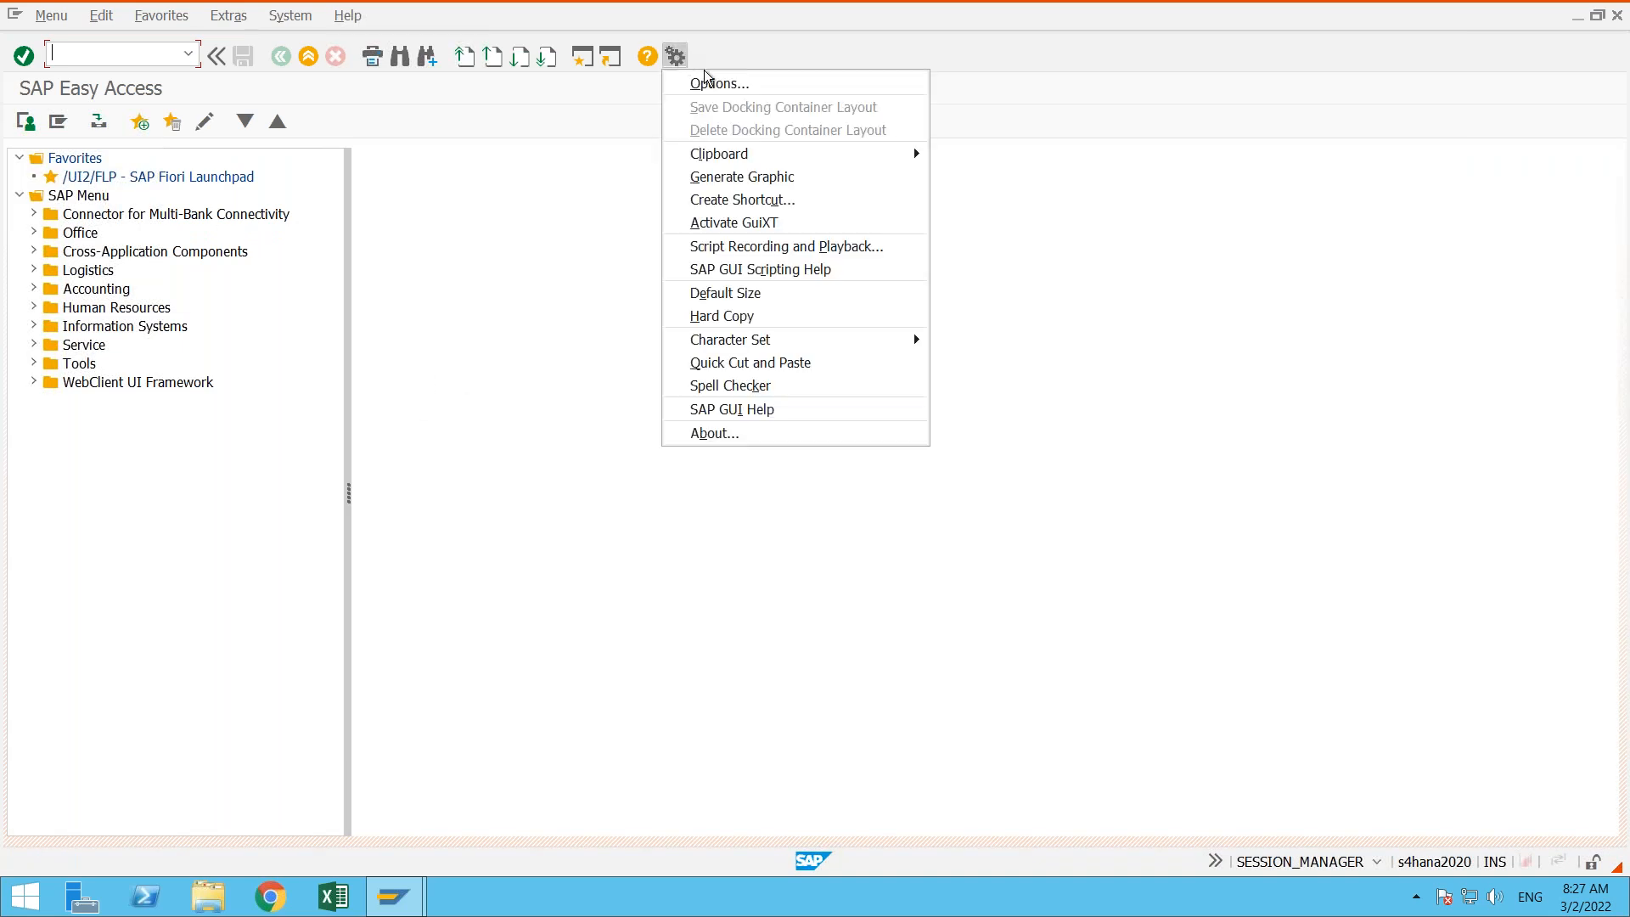
click(715, 81)
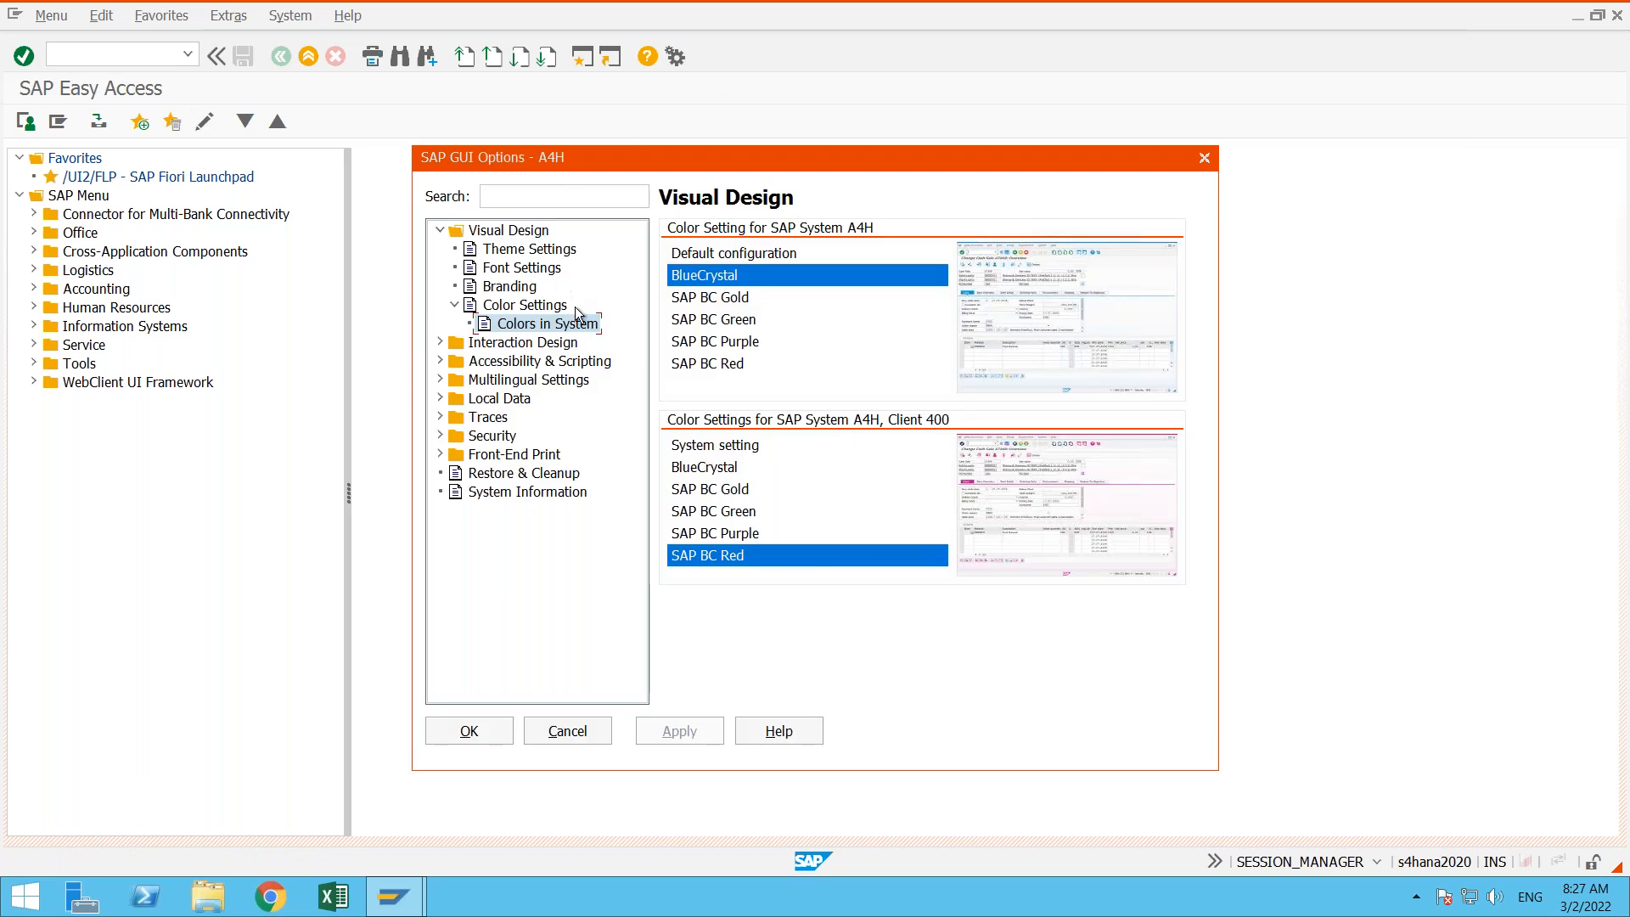
click(709, 472)
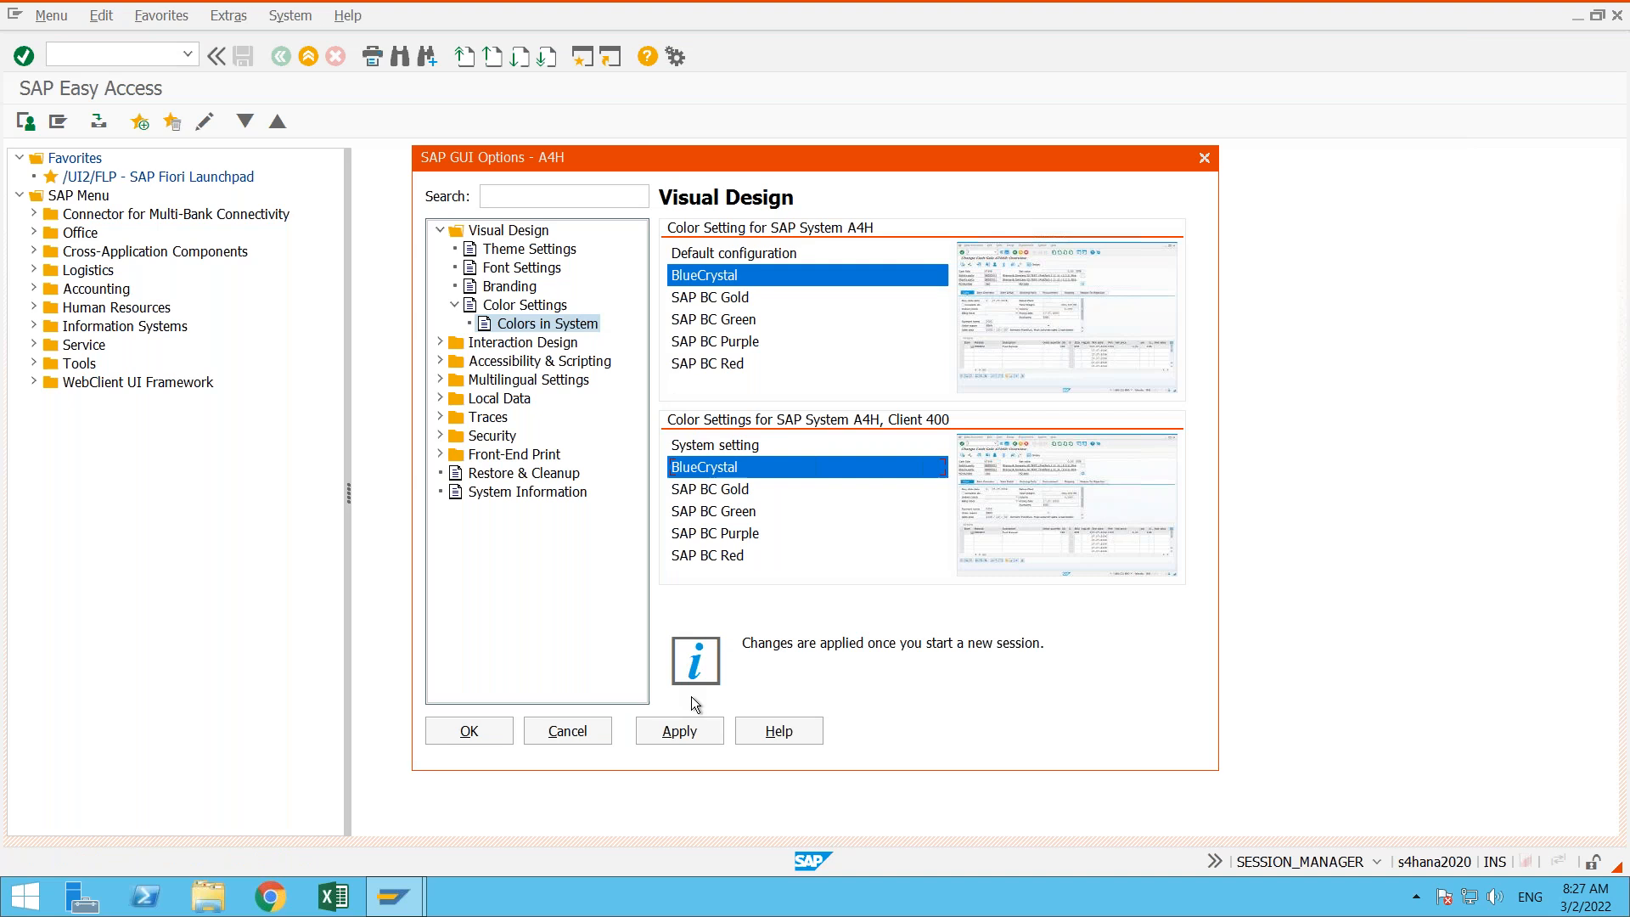
click(693, 733)
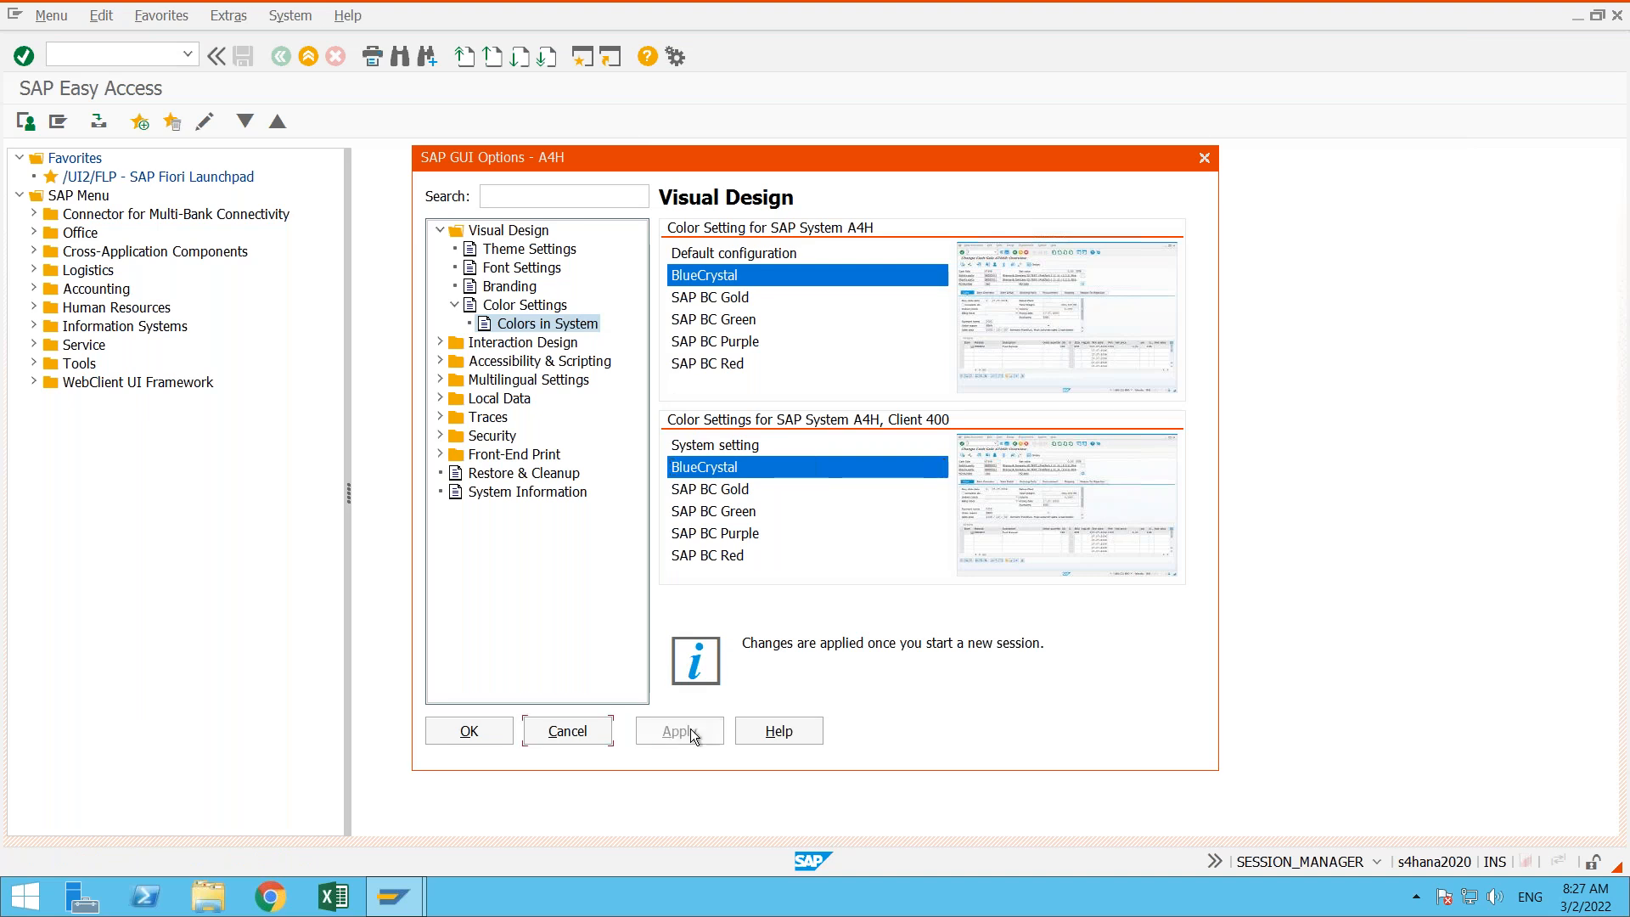
click(470, 731)
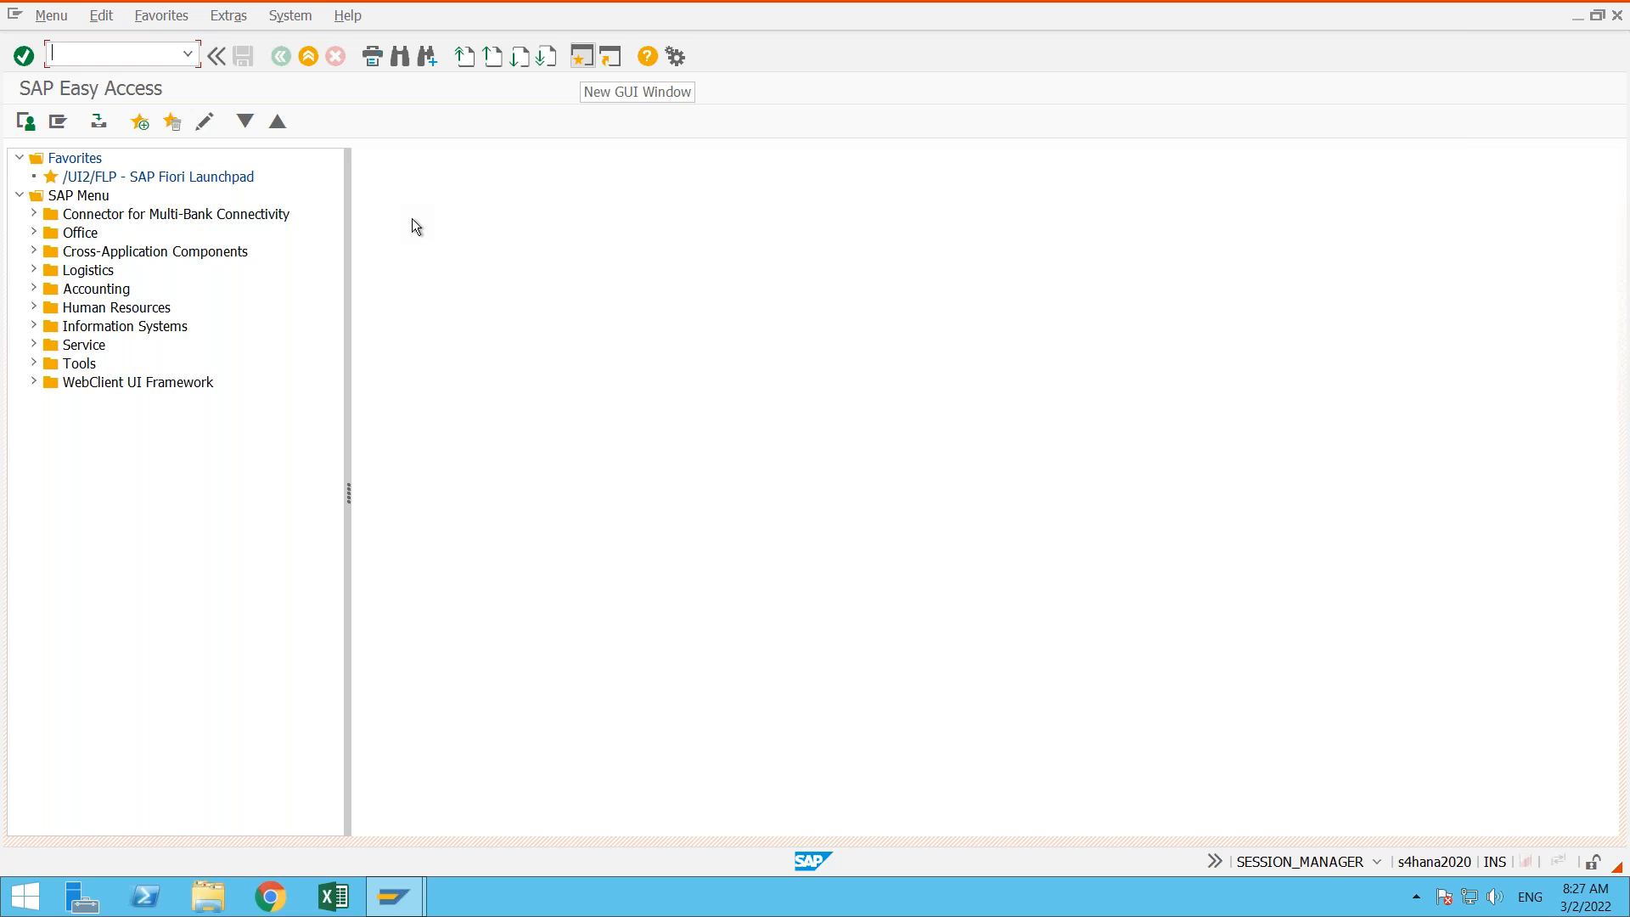
- Log off and log back on to the s4_2020 system, entering the user name and the account password again
click(307, 57)
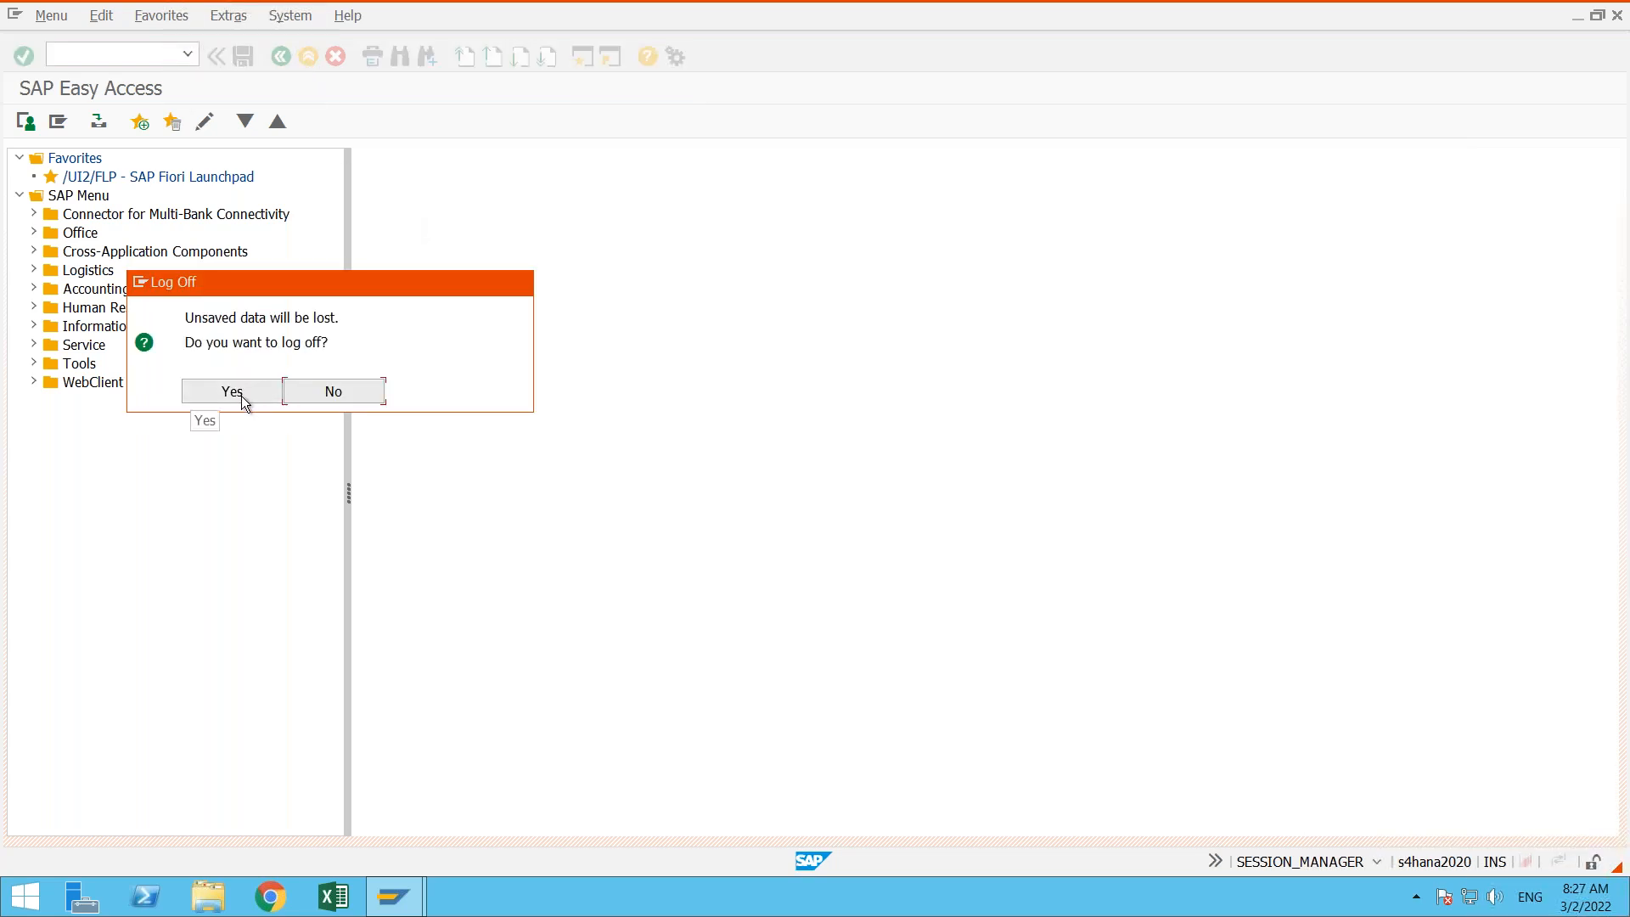
click(241, 395)
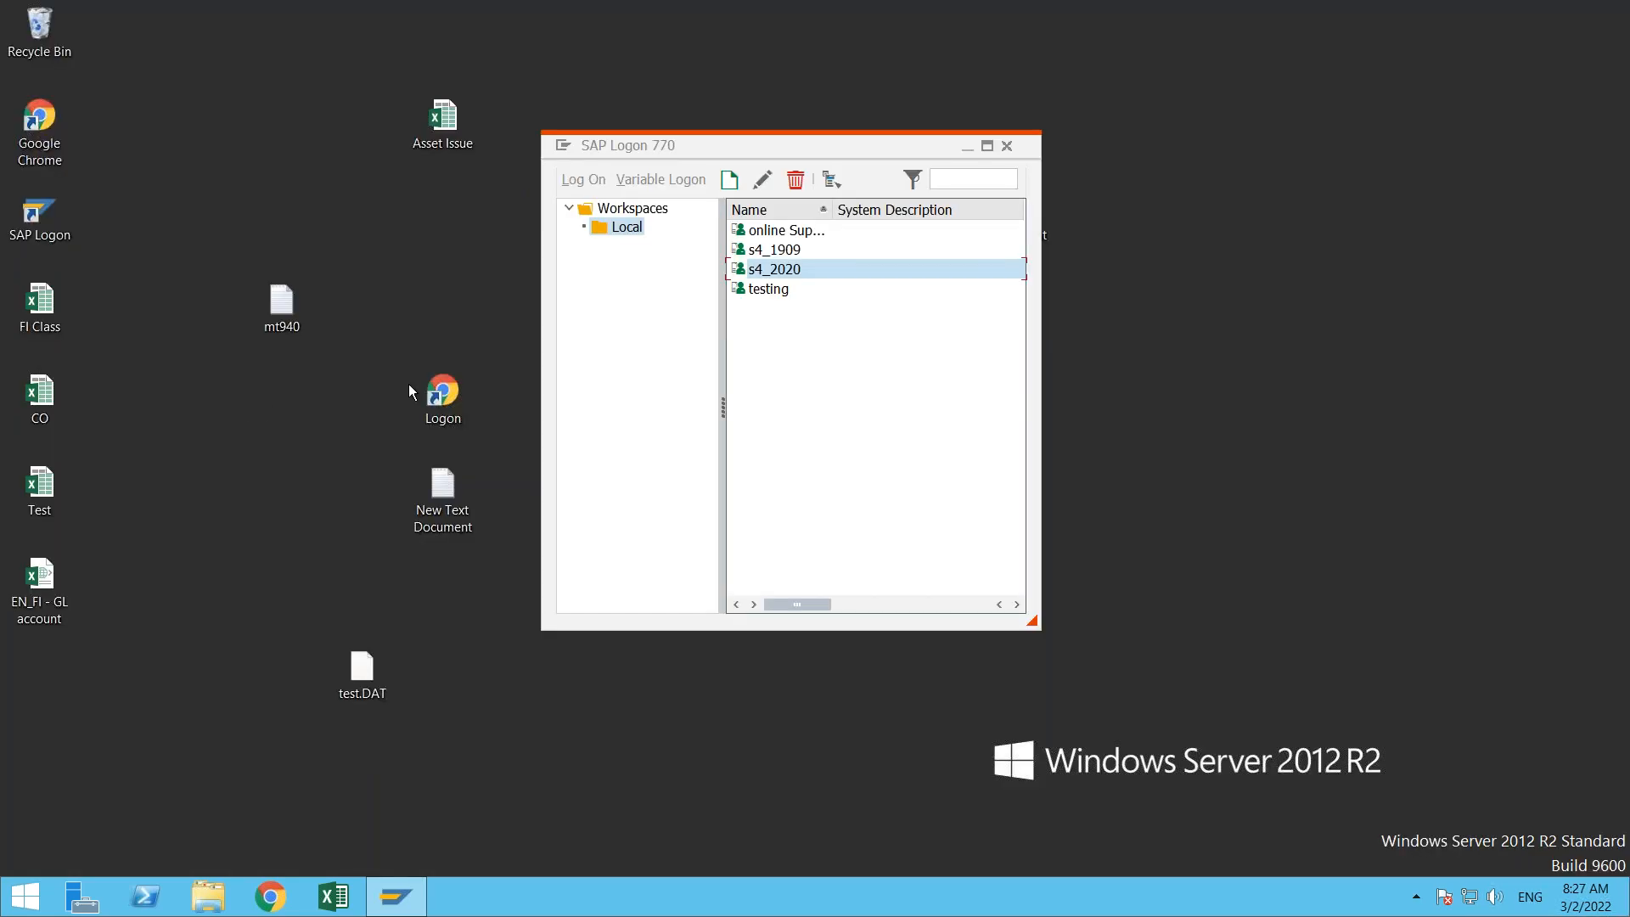
double_click(825, 268)
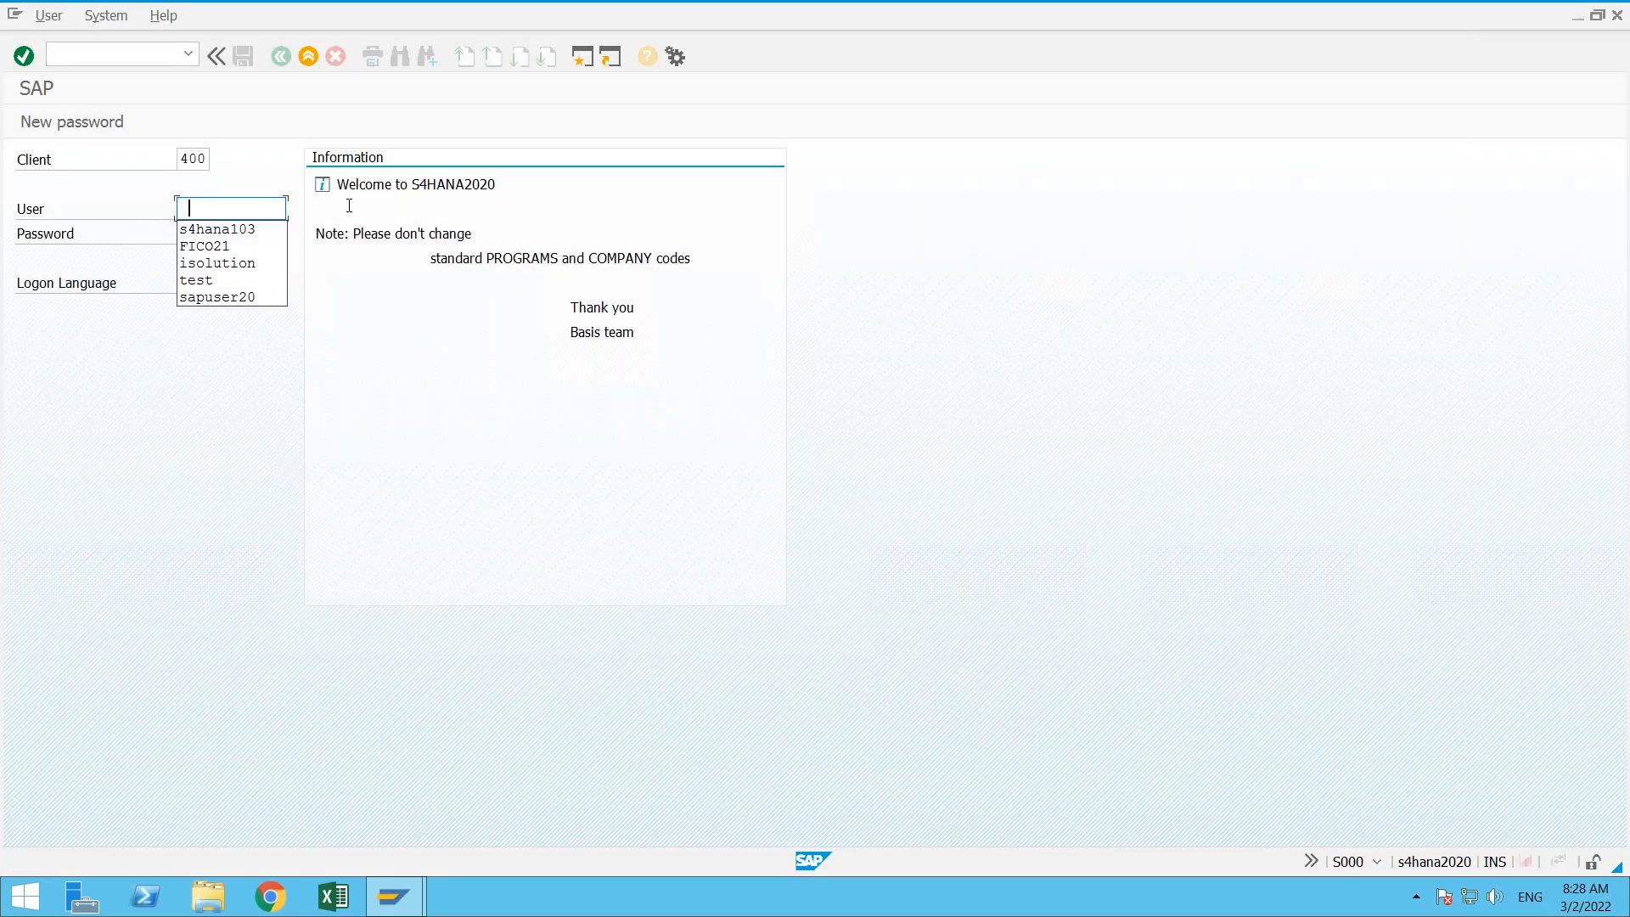
click(256, 232)
click(257, 233)
text(*******)
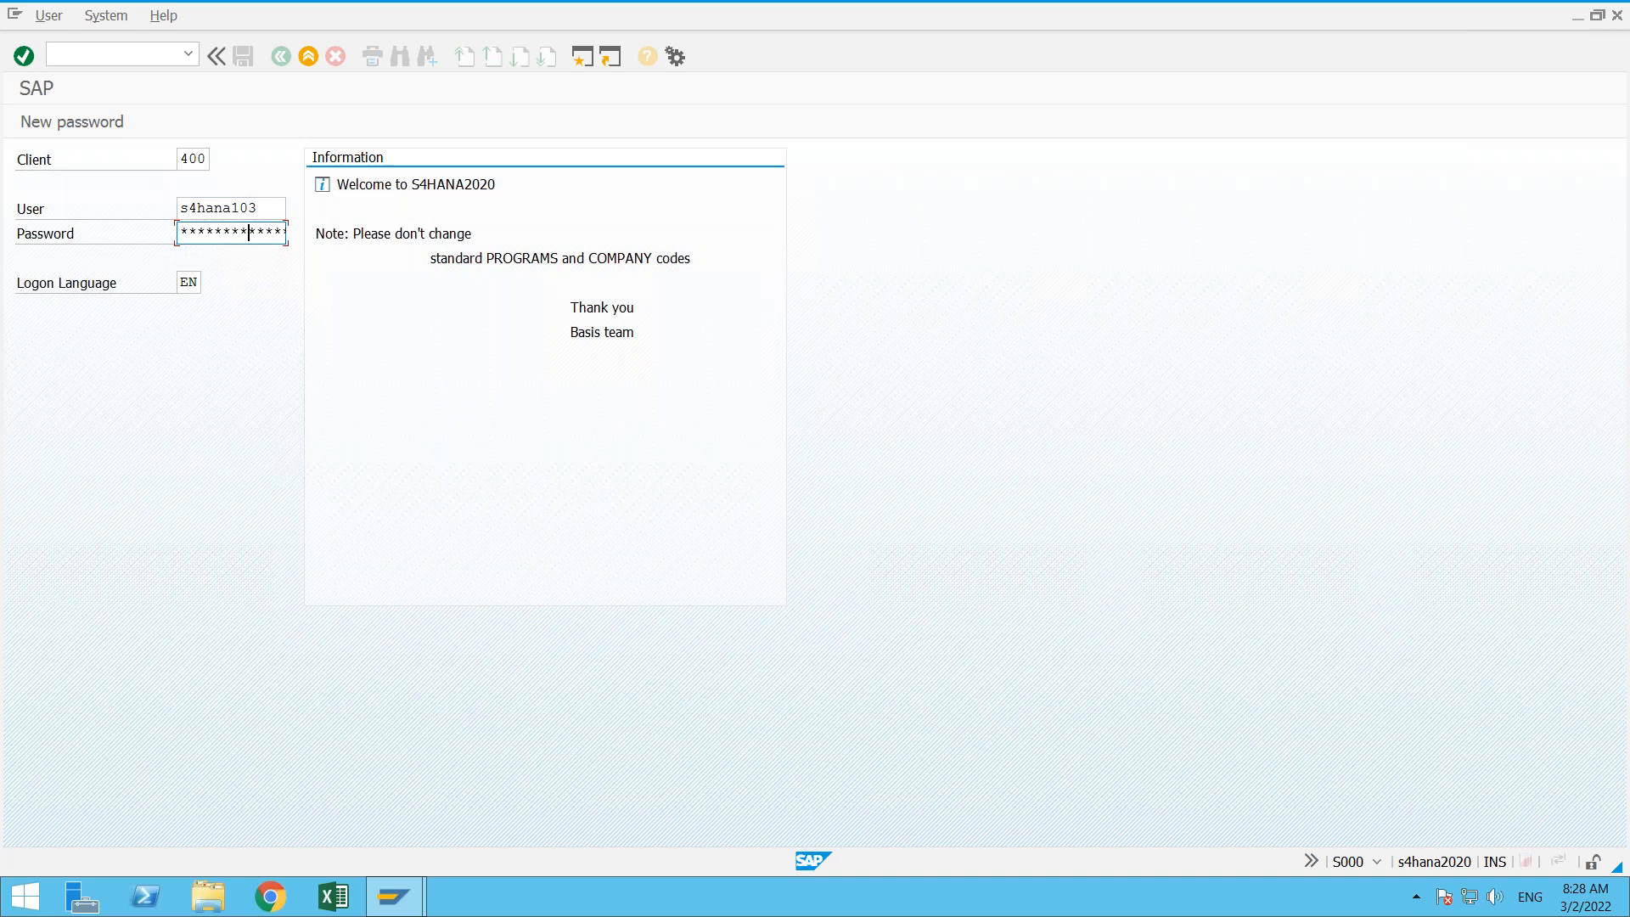
key(Return)
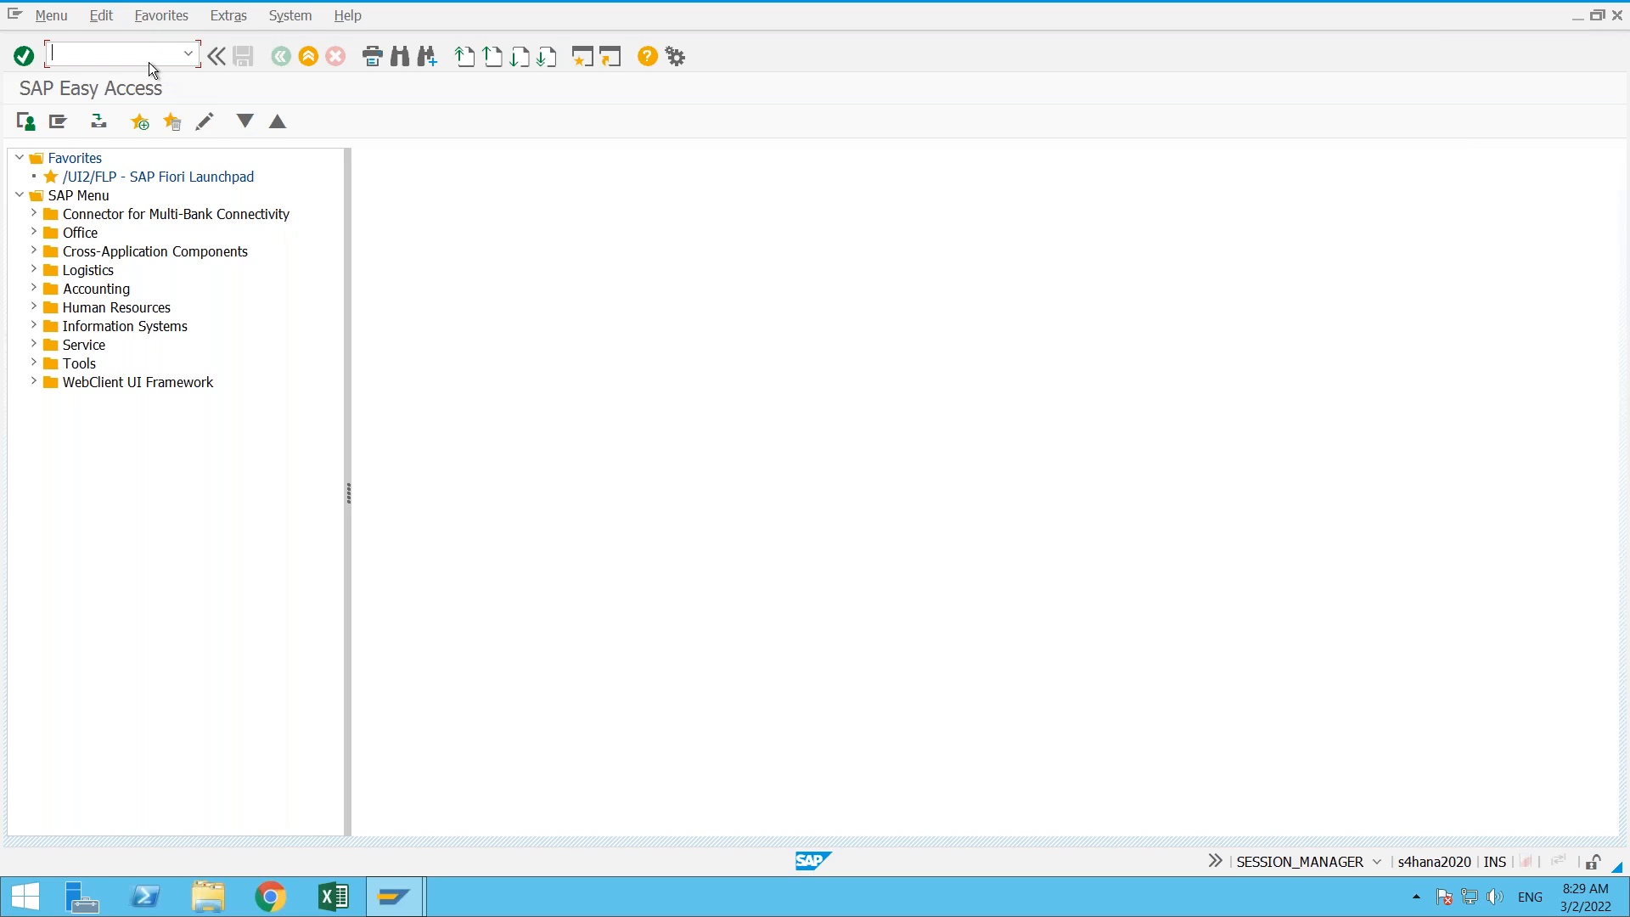
- Run transaction spro, open the SAP Reference IMG and expand the Enterprise Structure node
text(spro)
key(Return)
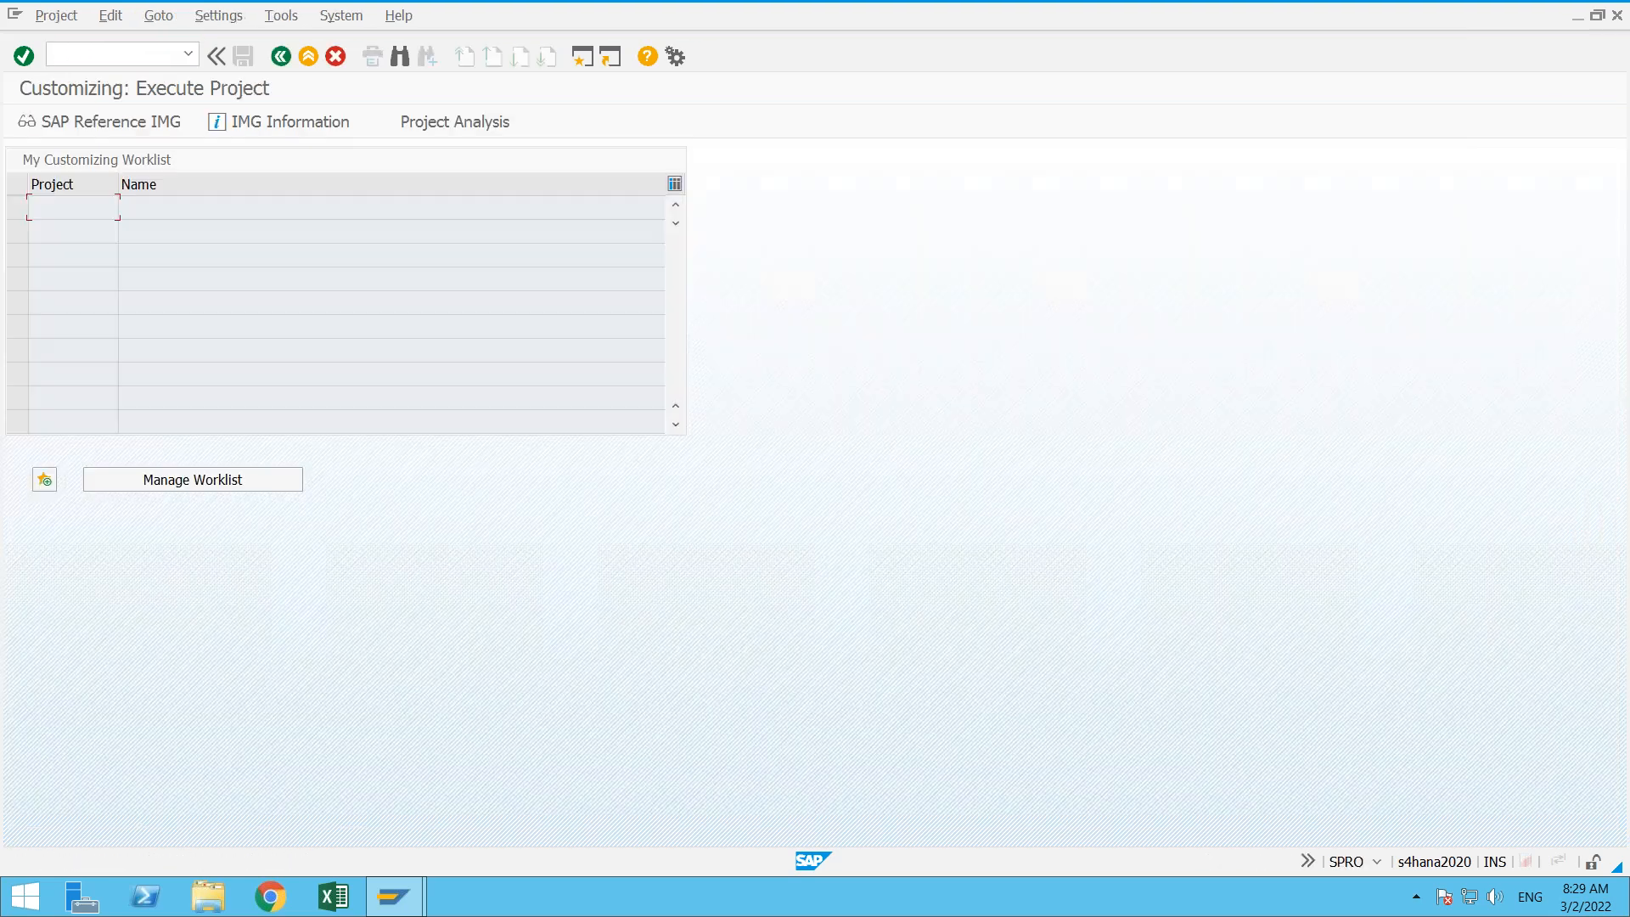
click(129, 124)
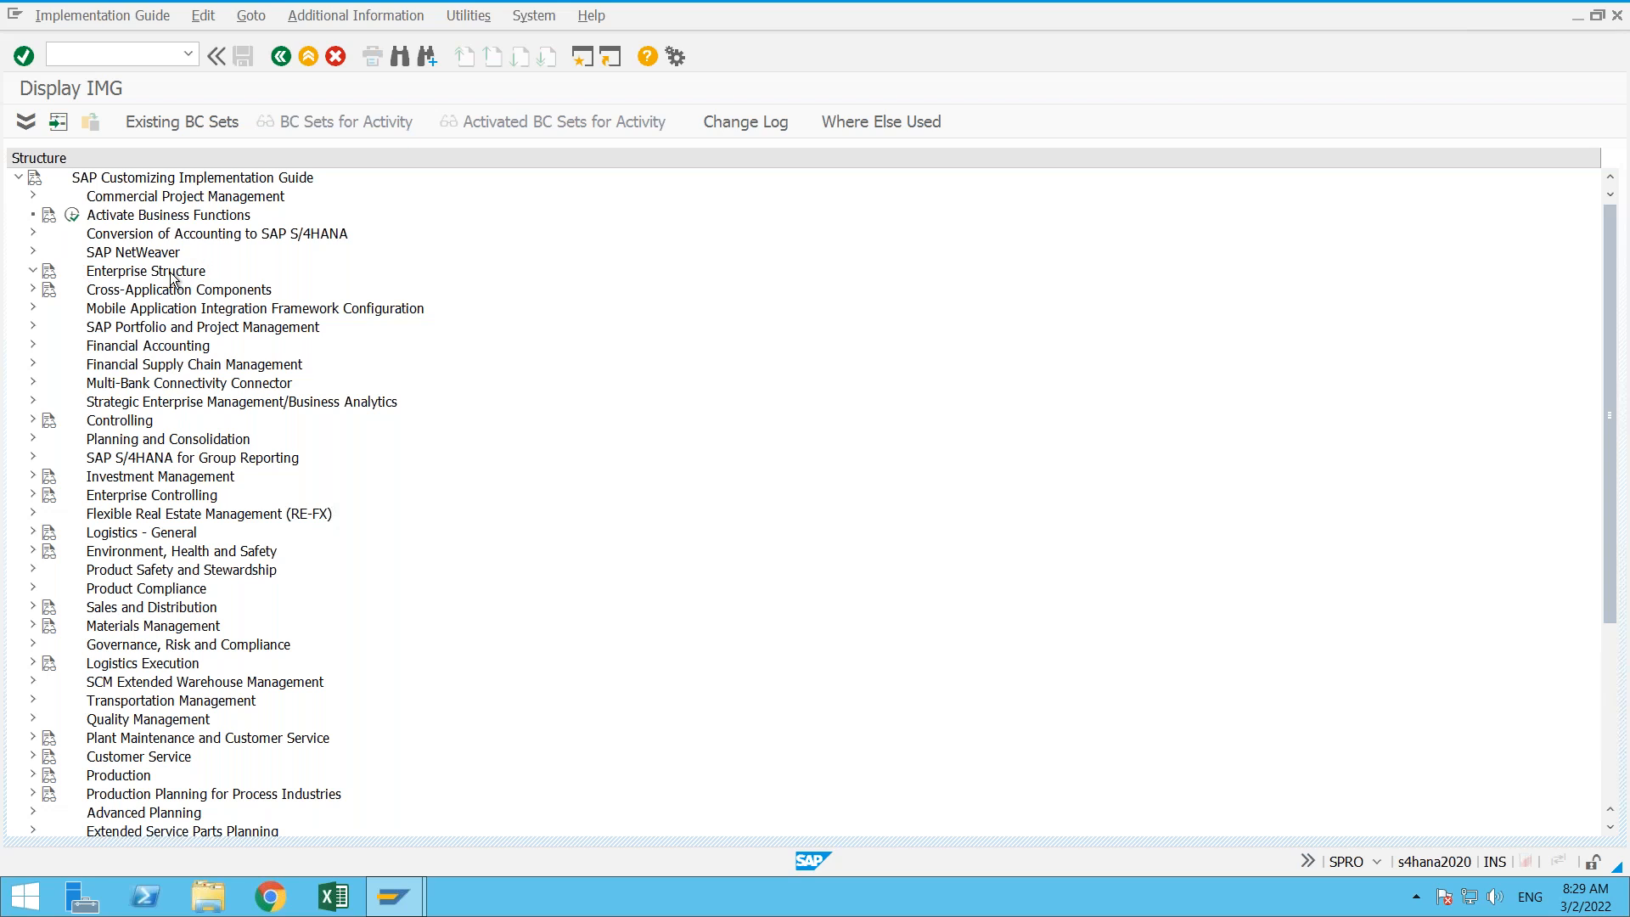
double_click(172, 277)
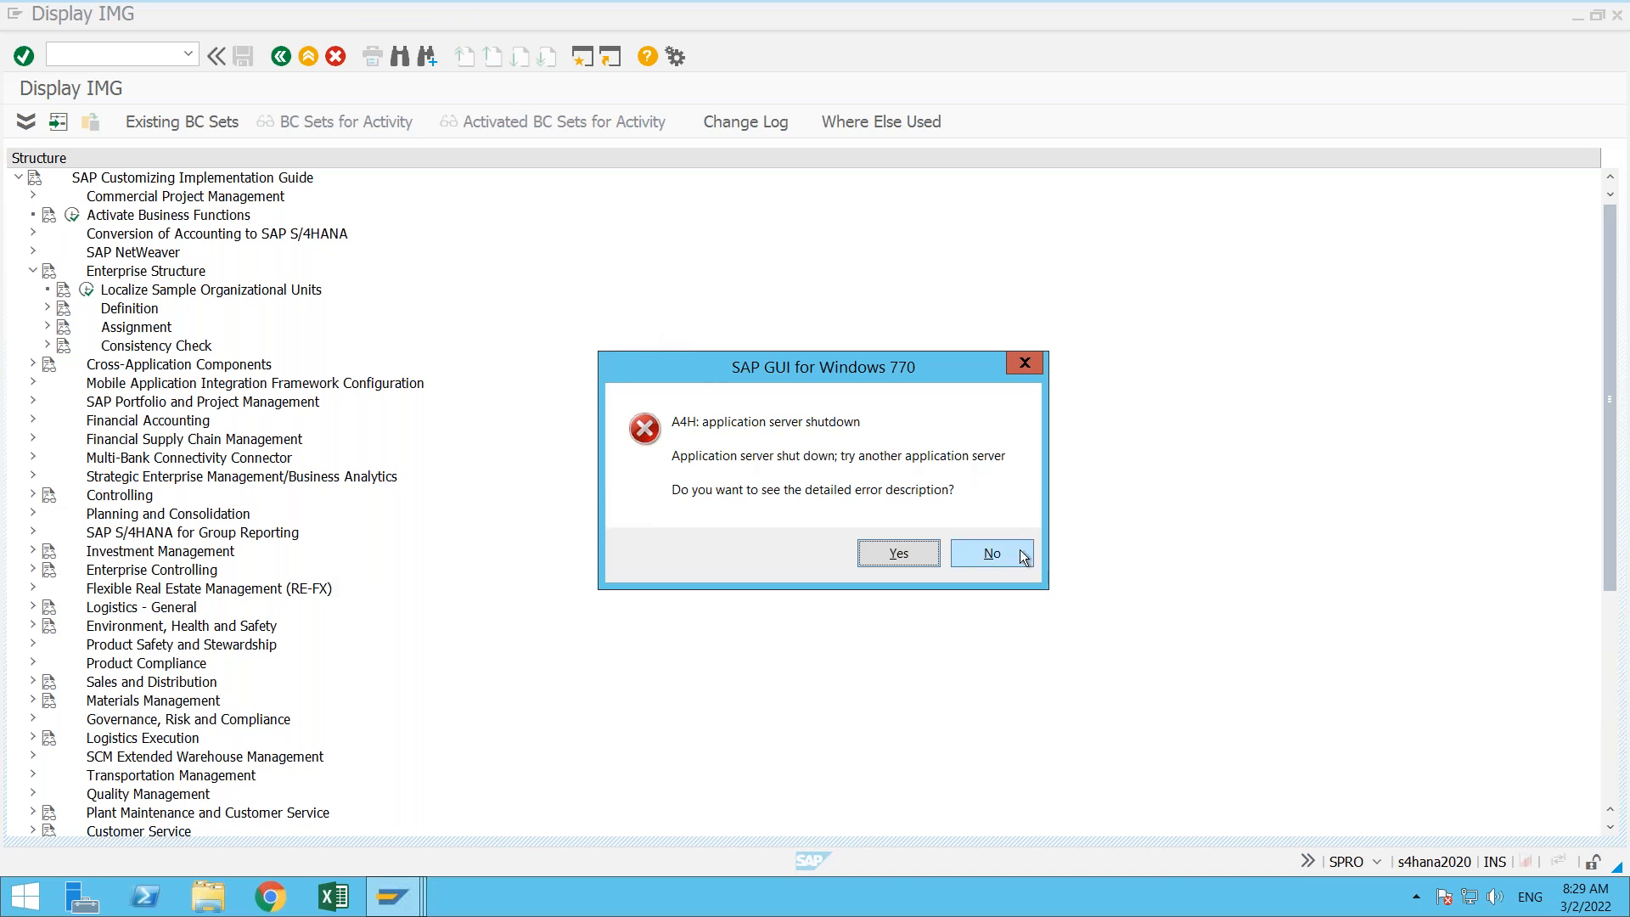
- Dismiss the application server error and try to reconnect to the s4_2020 system, declining the detailed error descriptions
click(991, 553)
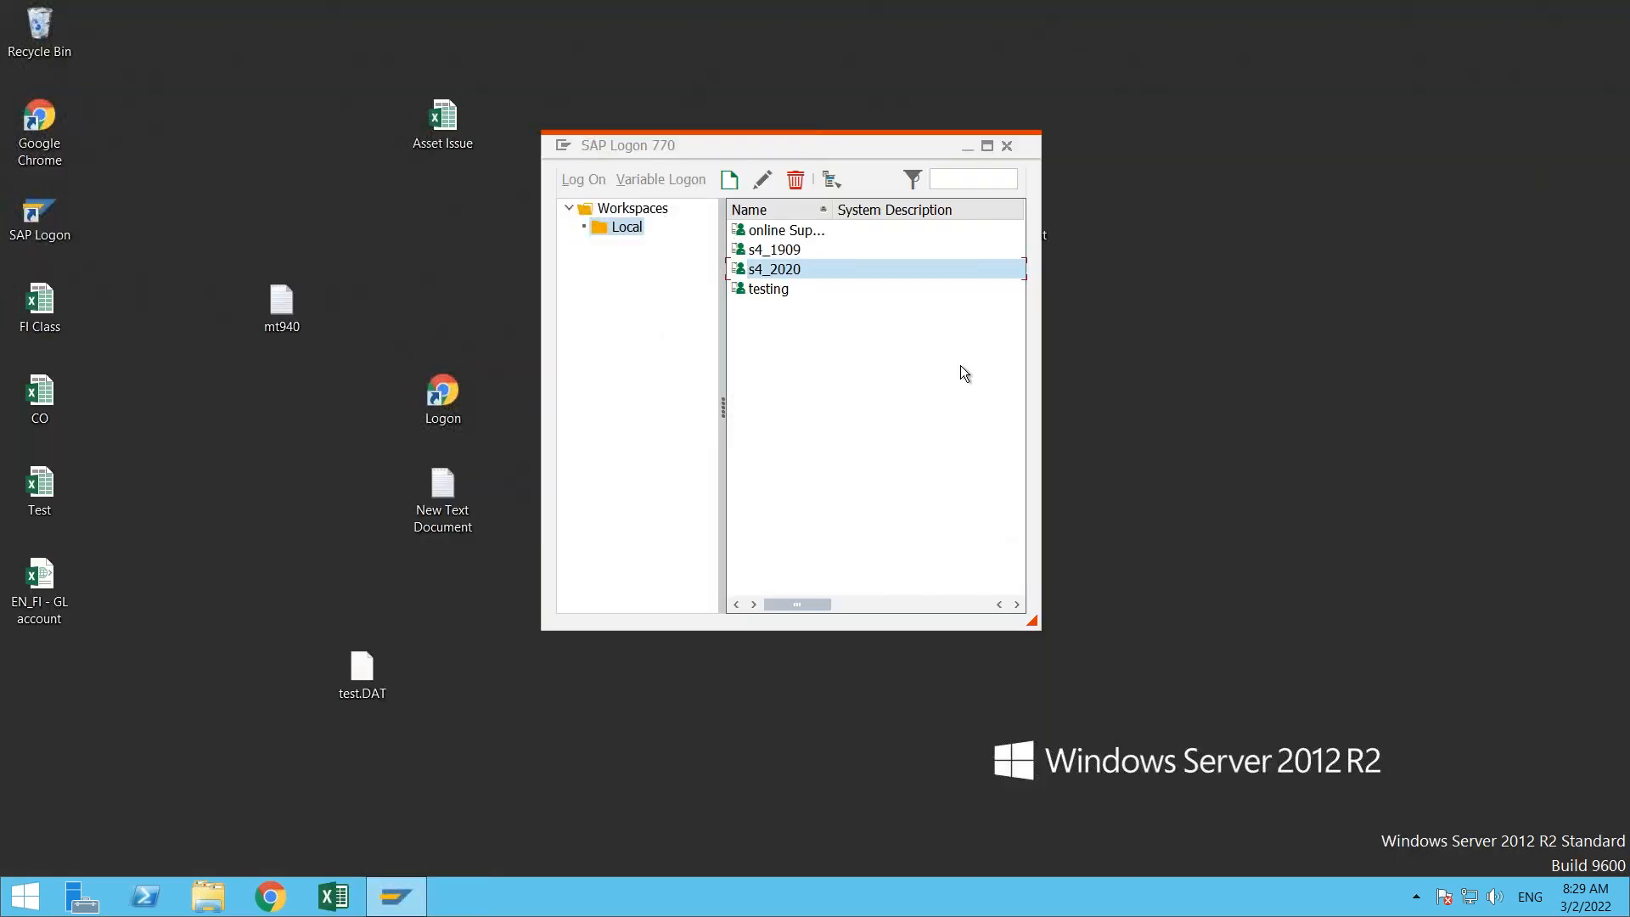
key(Up)
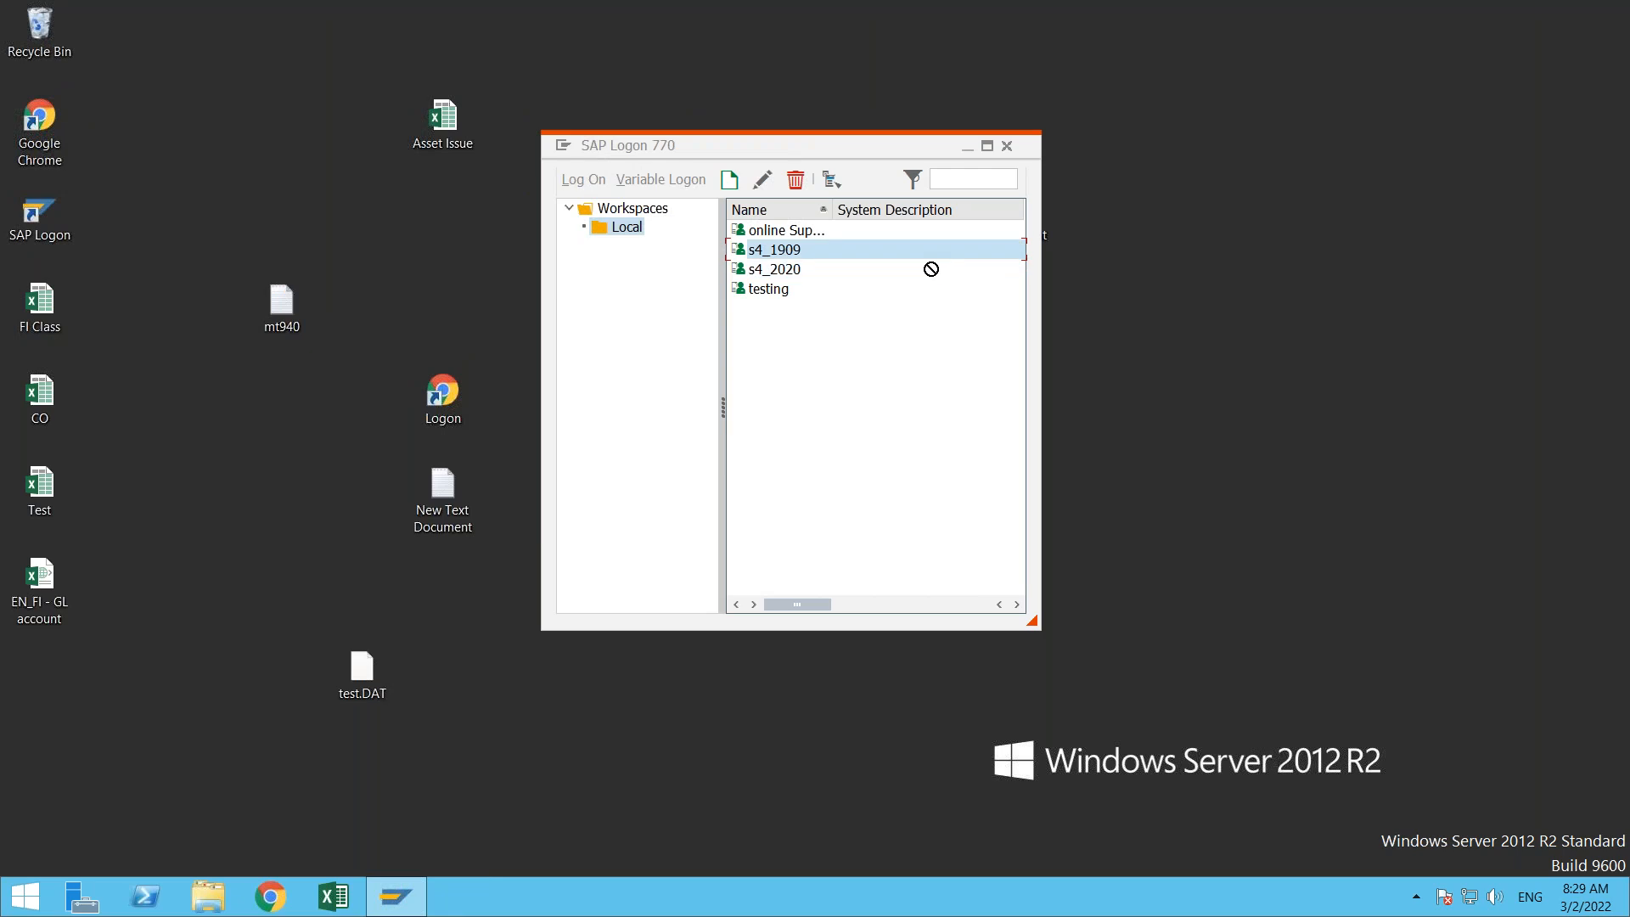
double_click(930, 269)
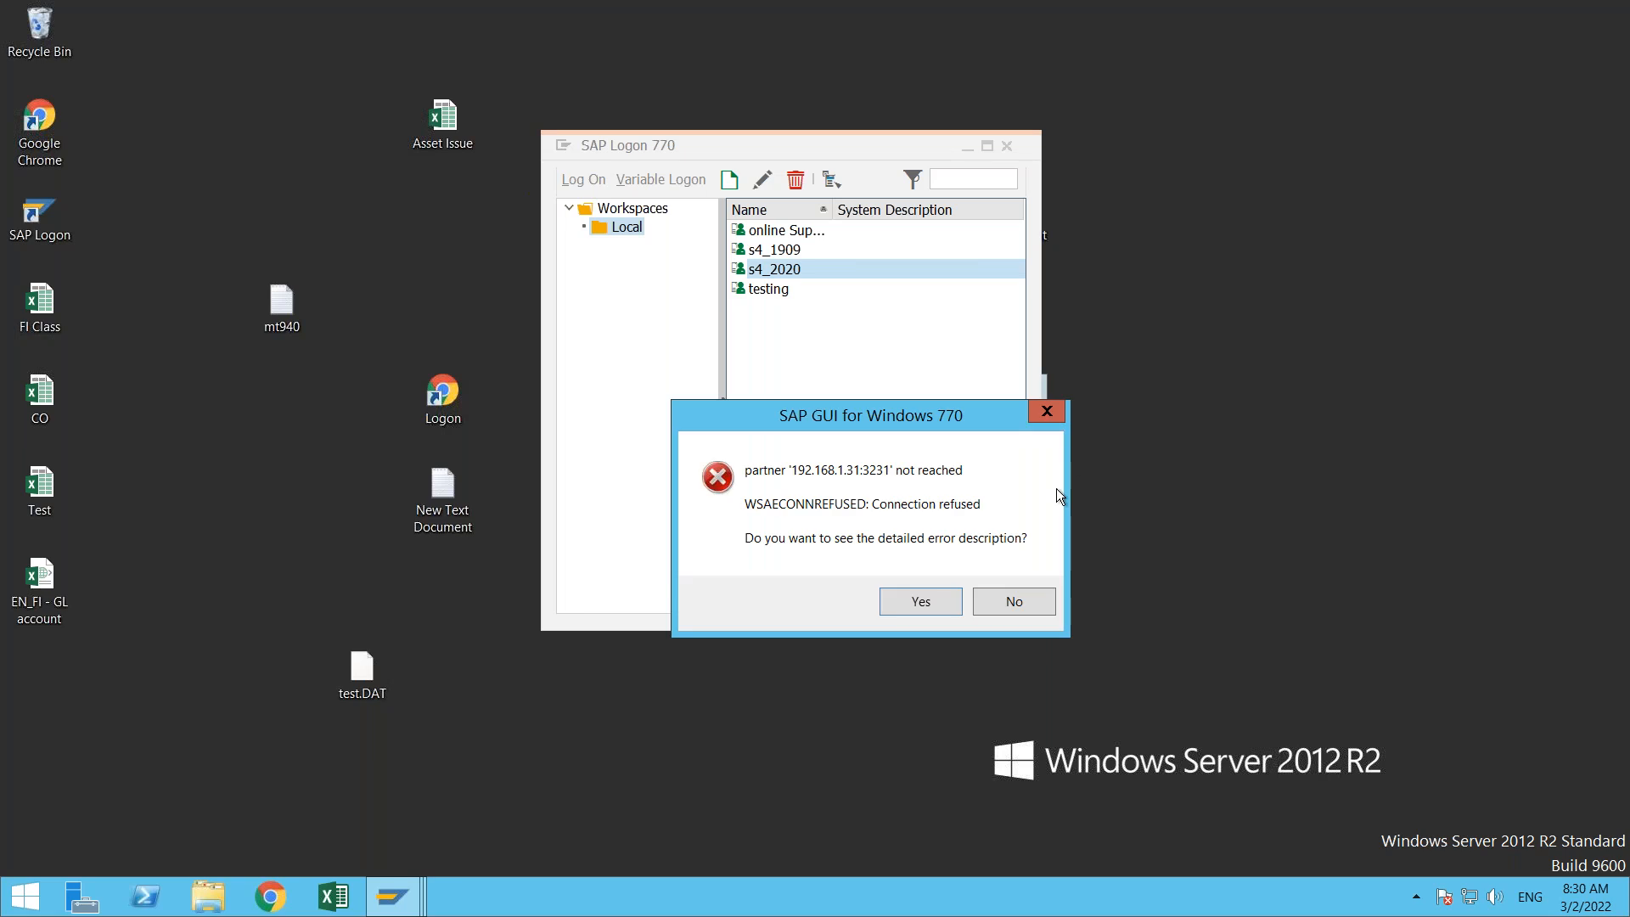
click(1037, 606)
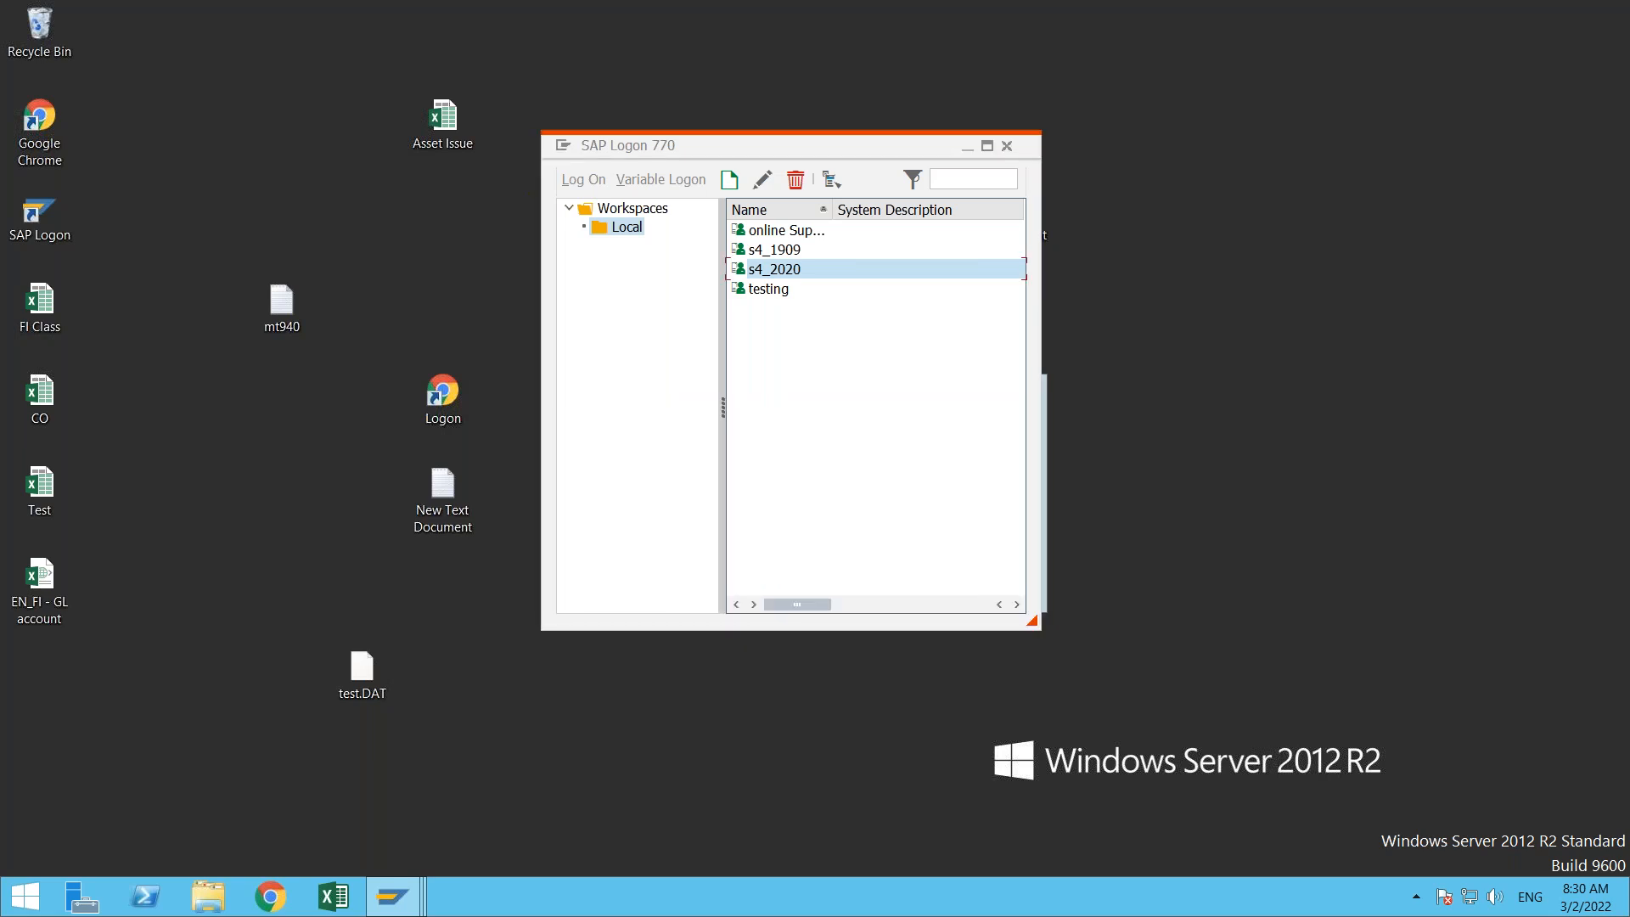
- Try to log on to client 800 of the testing system with a saved user name and the account password, and close the logon screen
double_click(758, 290)
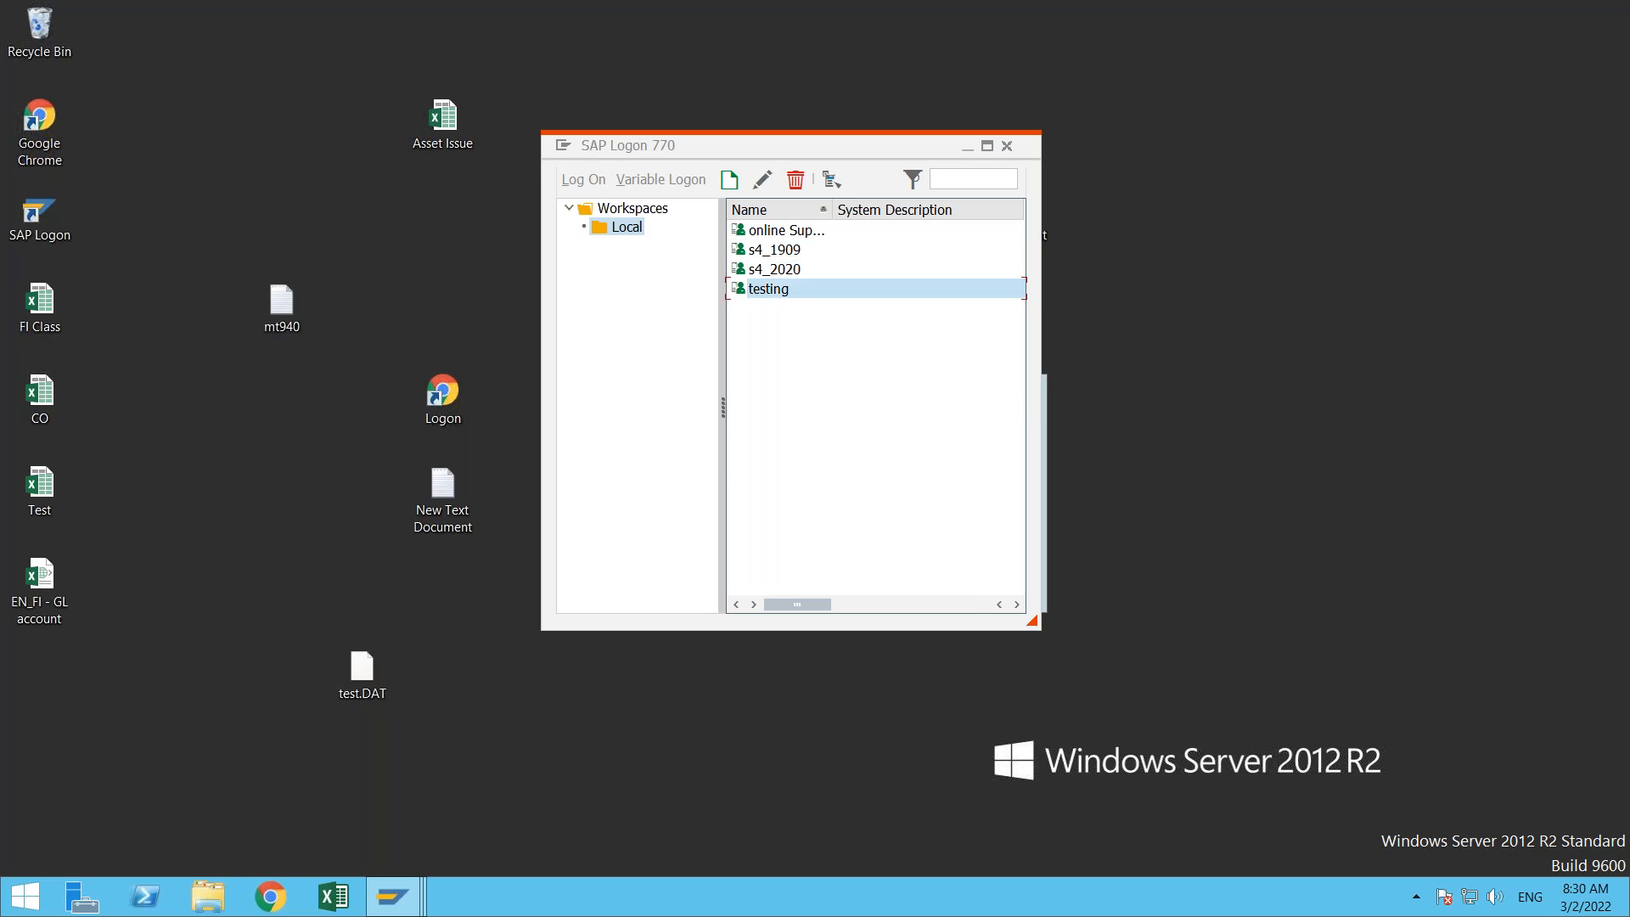
click(222, 217)
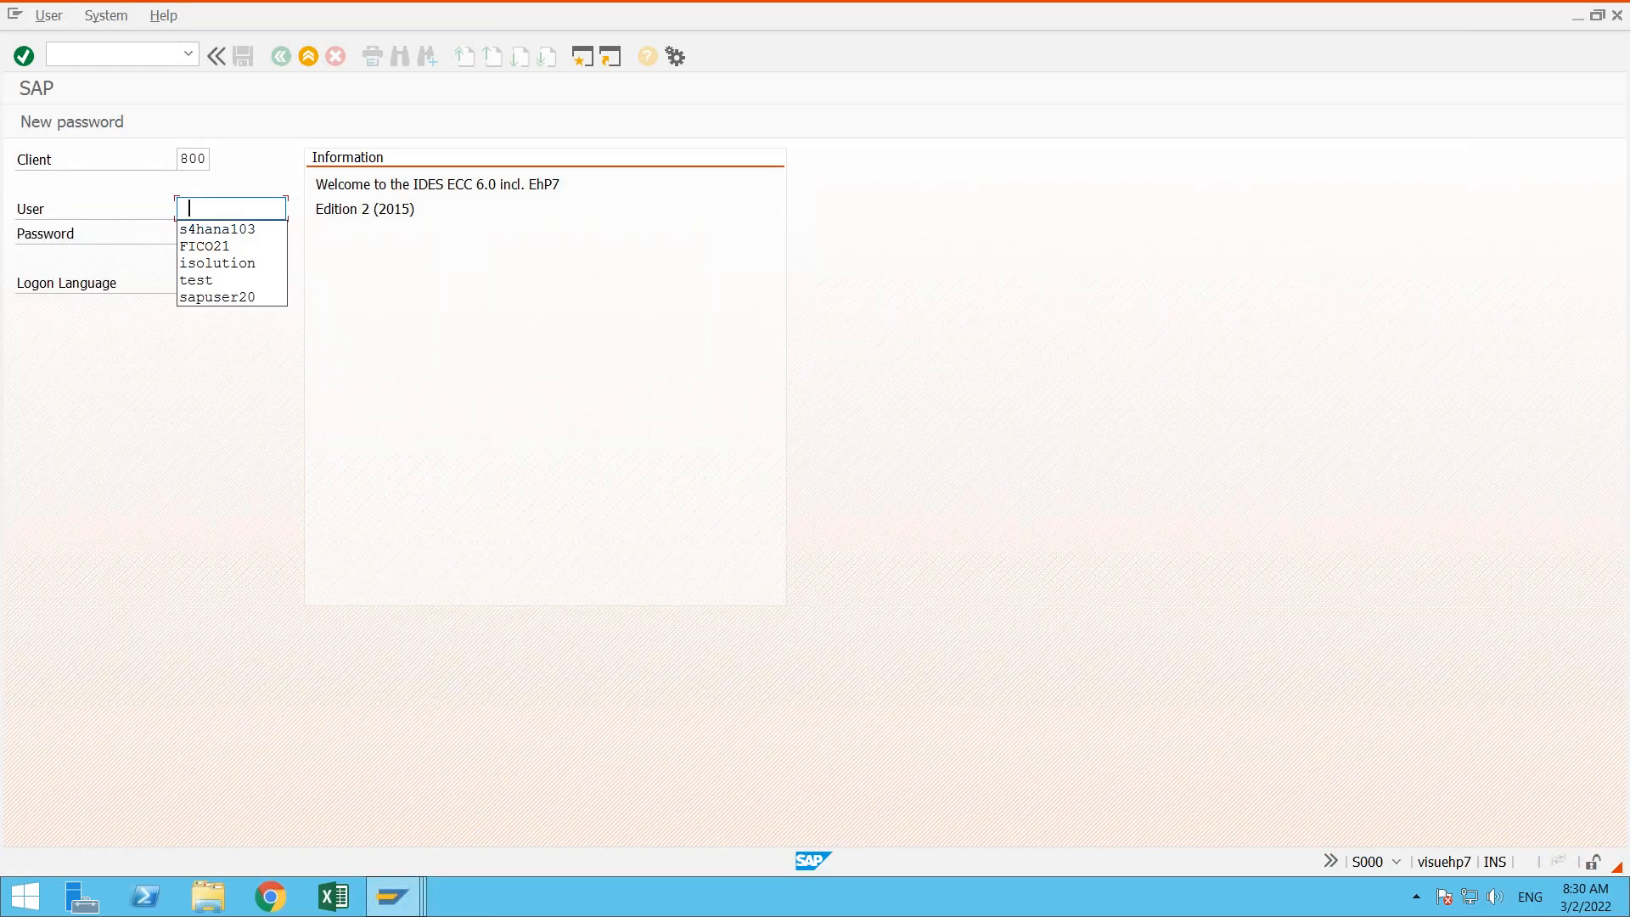
click(217, 244)
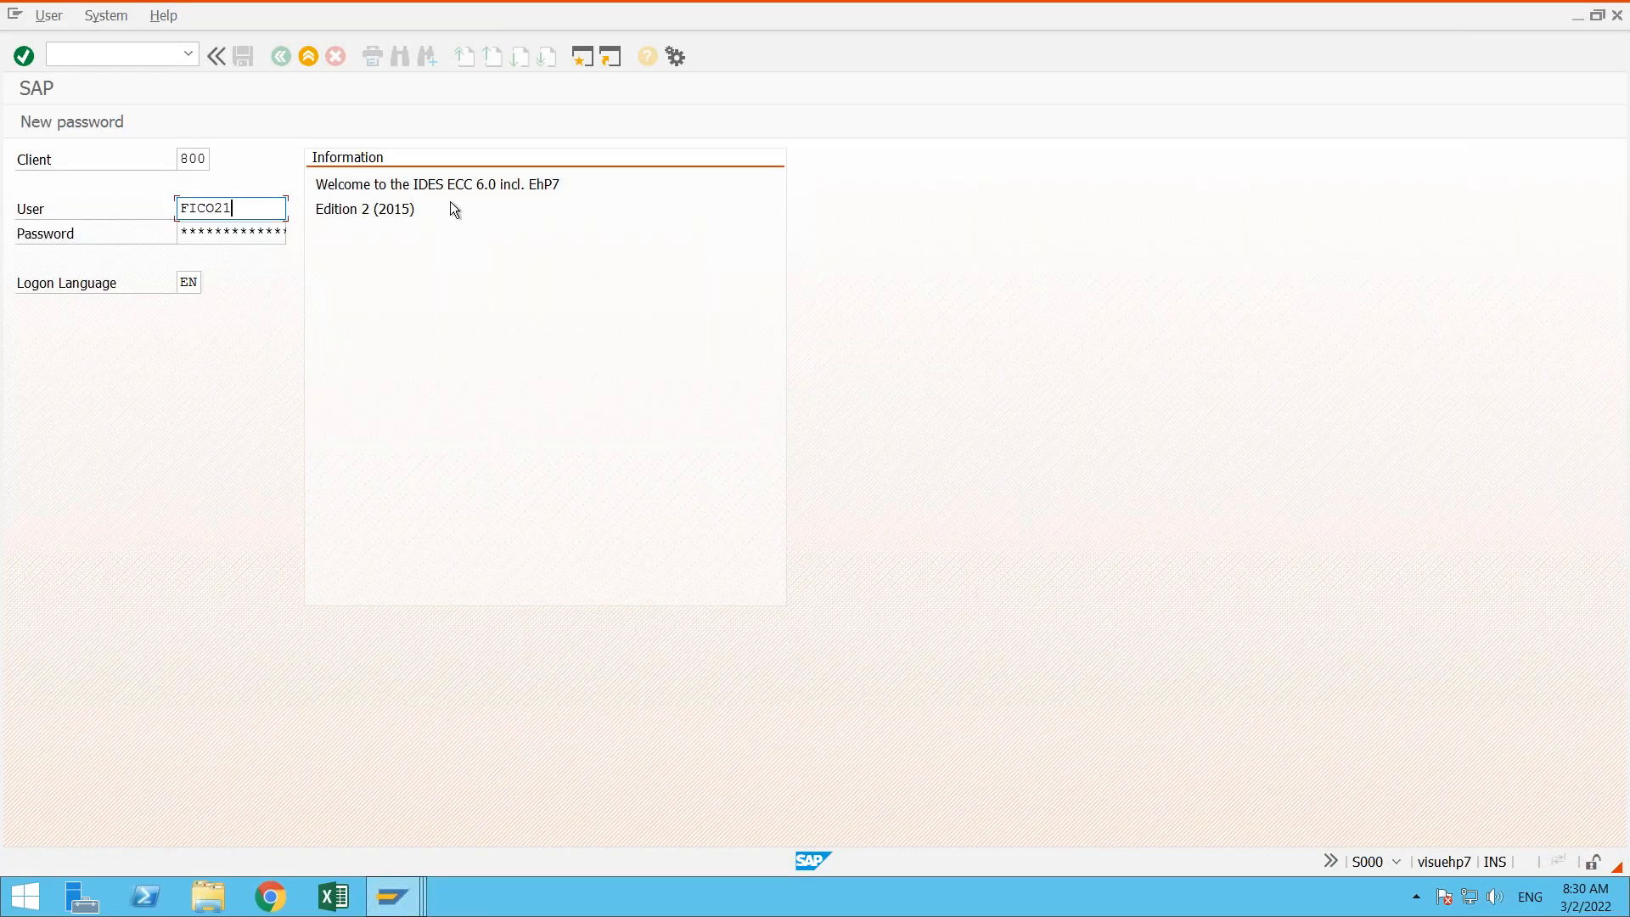
key(Tab)
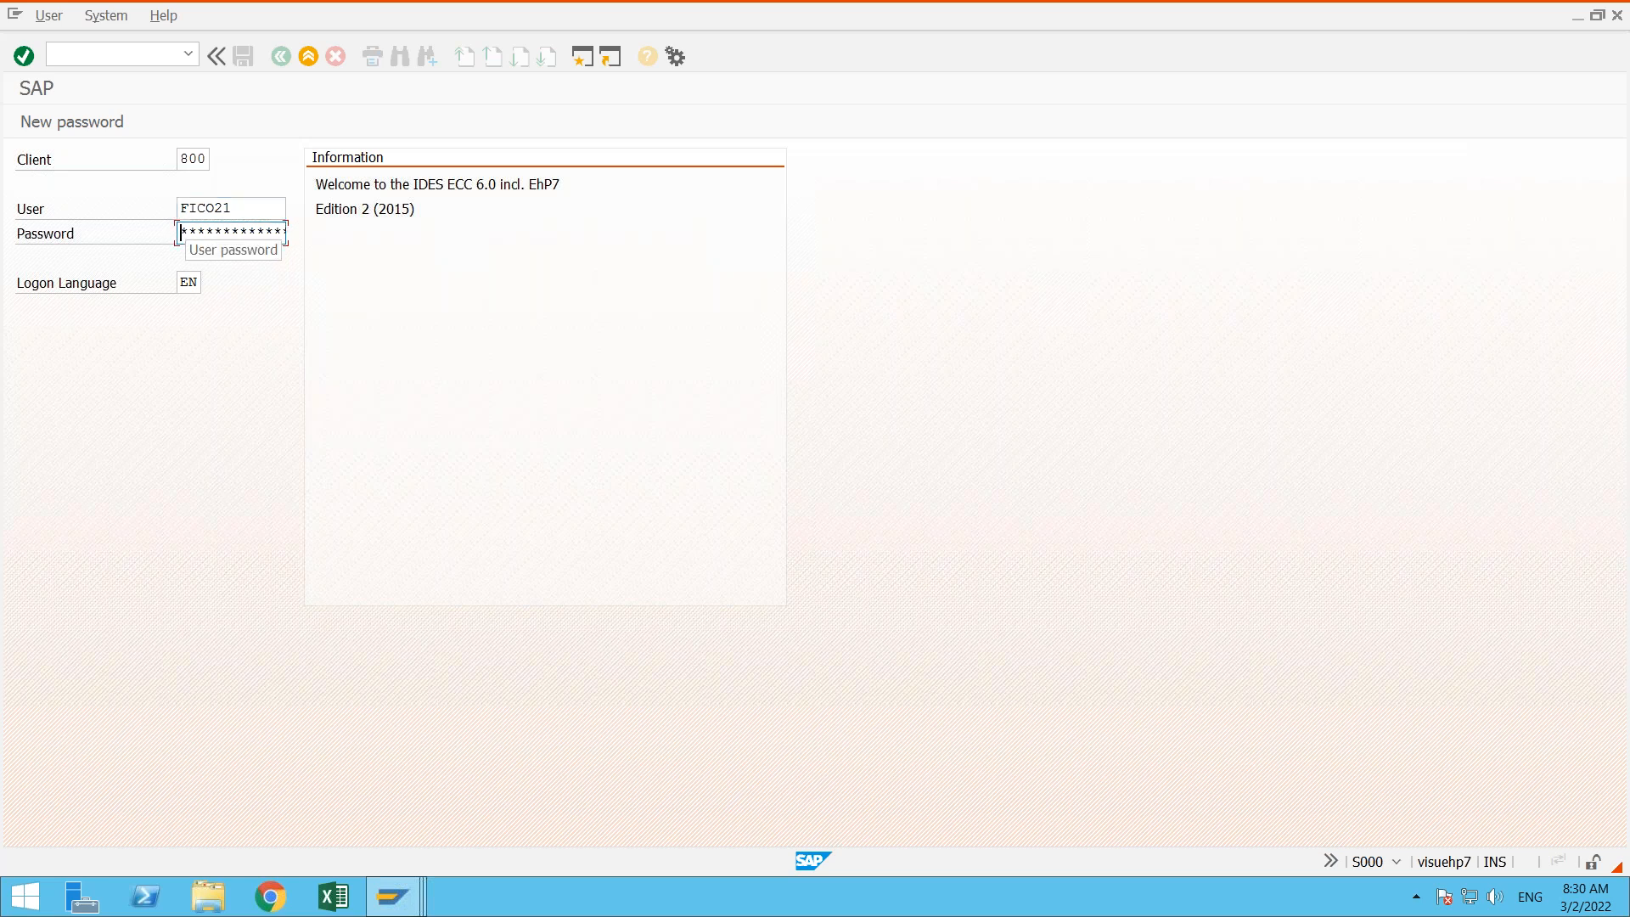
text(***)
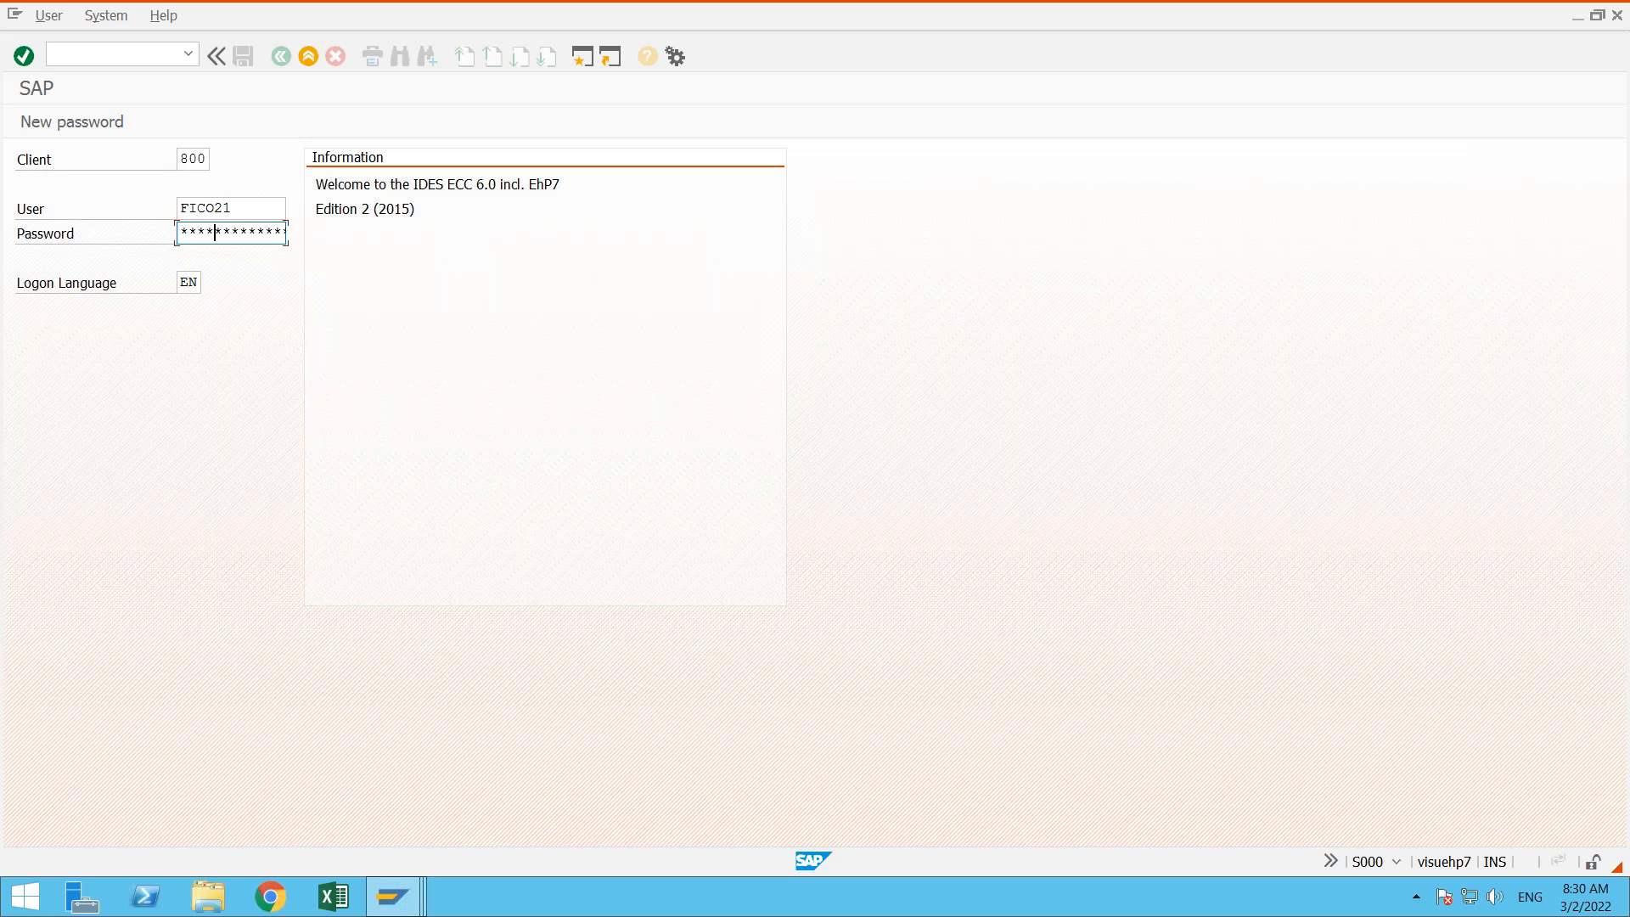
text(****)
key(Return)
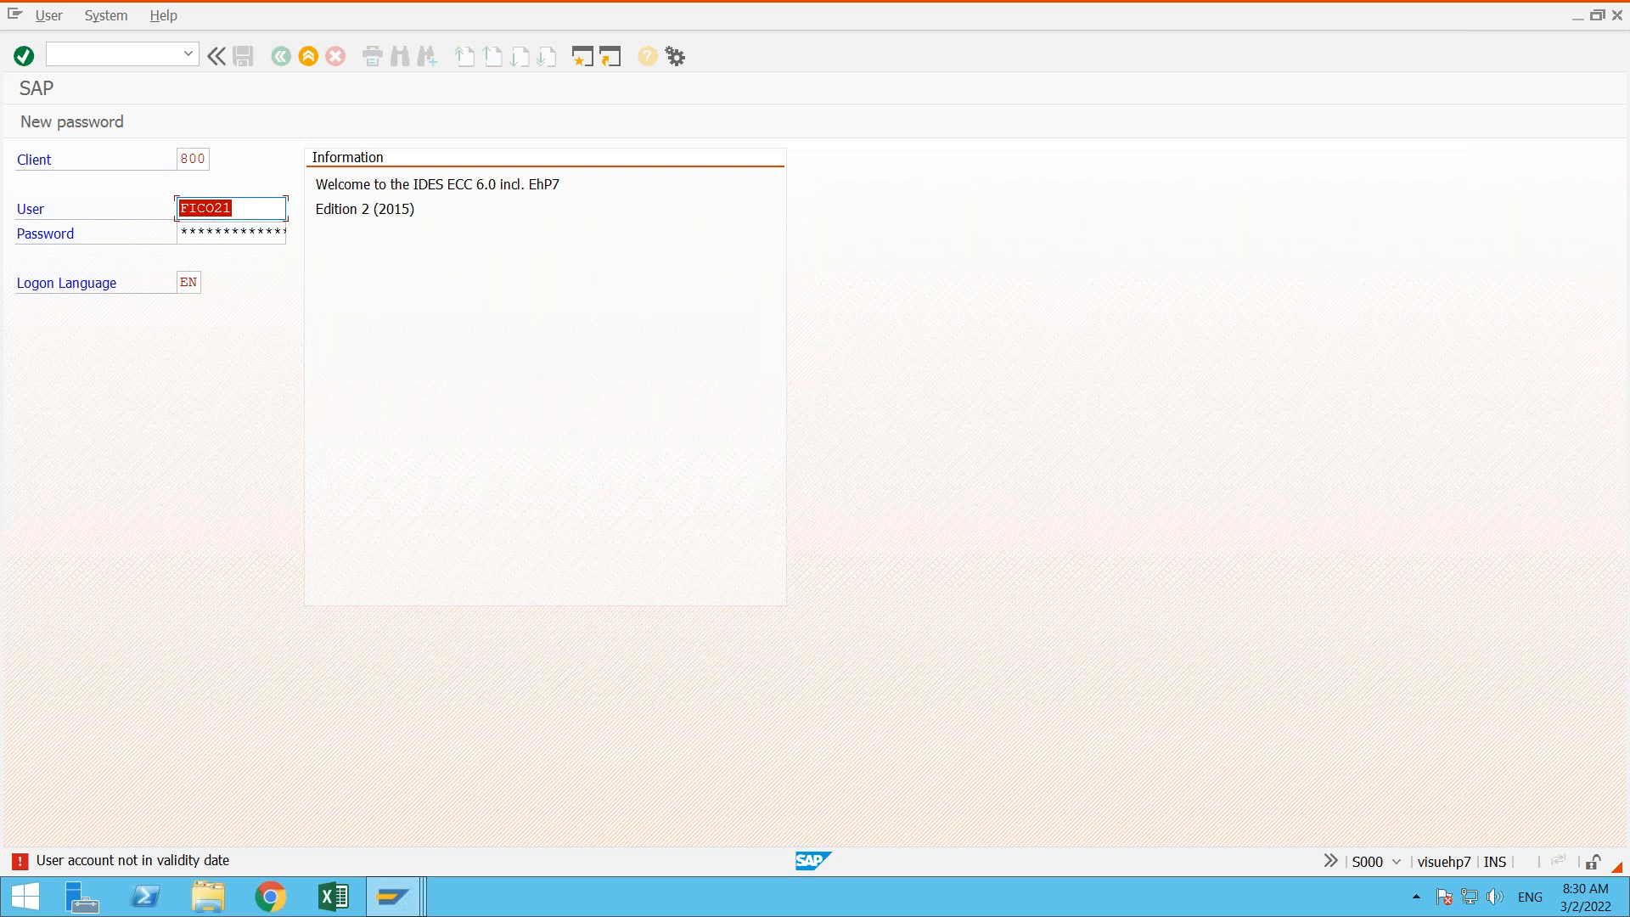
click(308, 64)
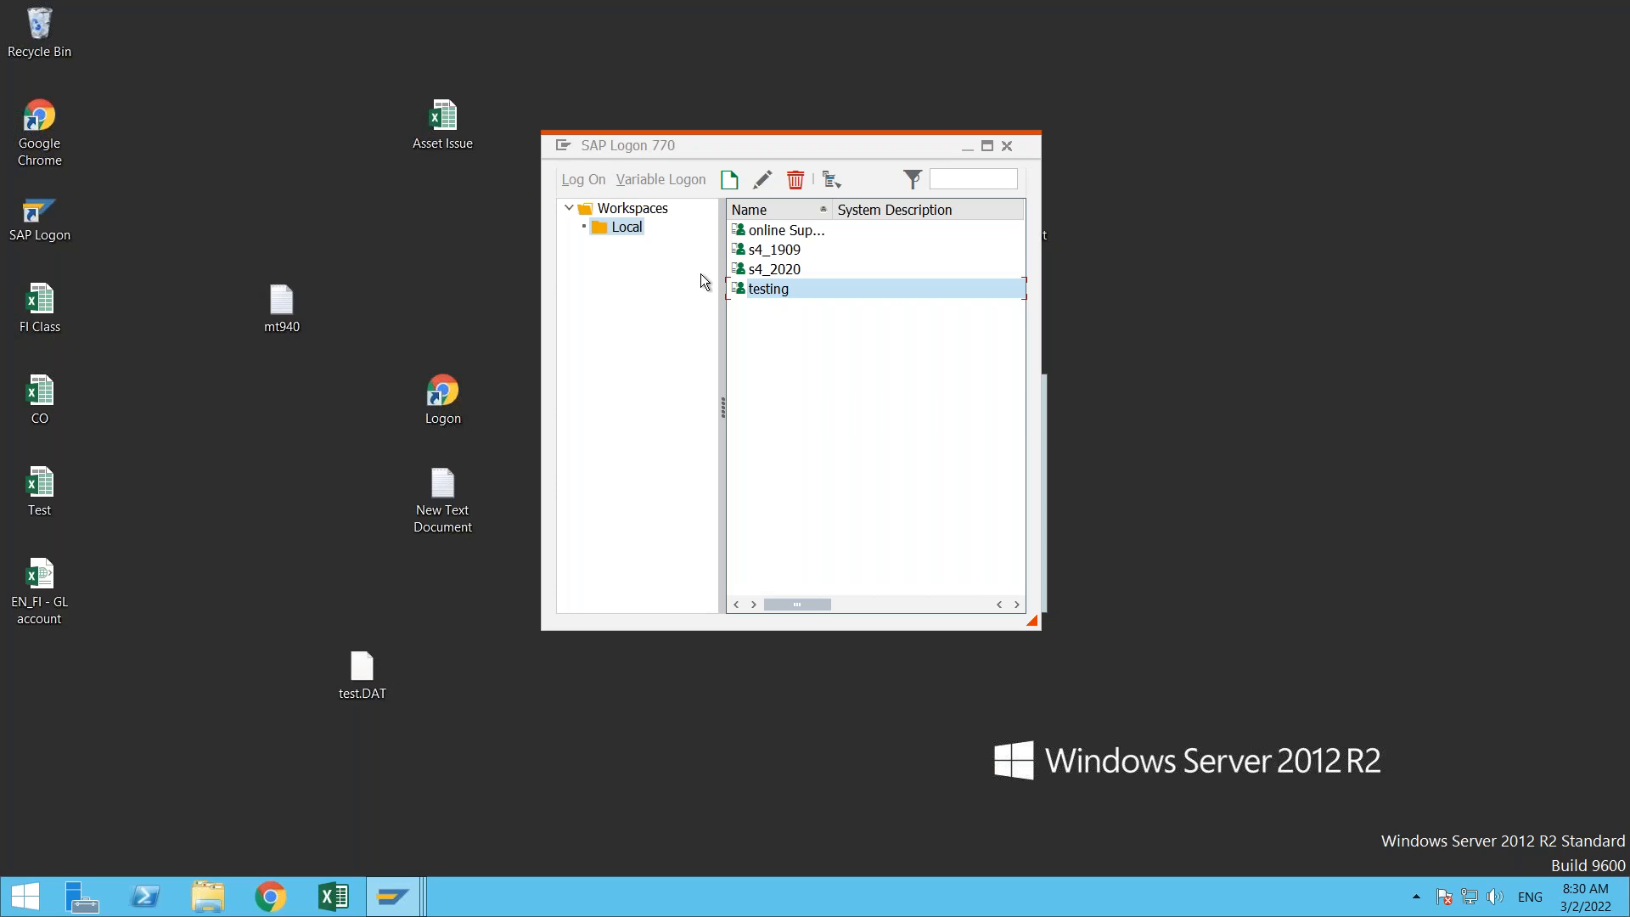
- Retry the testing system logon with the same saved user name, re-entering the account password, and log off from the logon screen
double_click(773, 290)
click(253, 207)
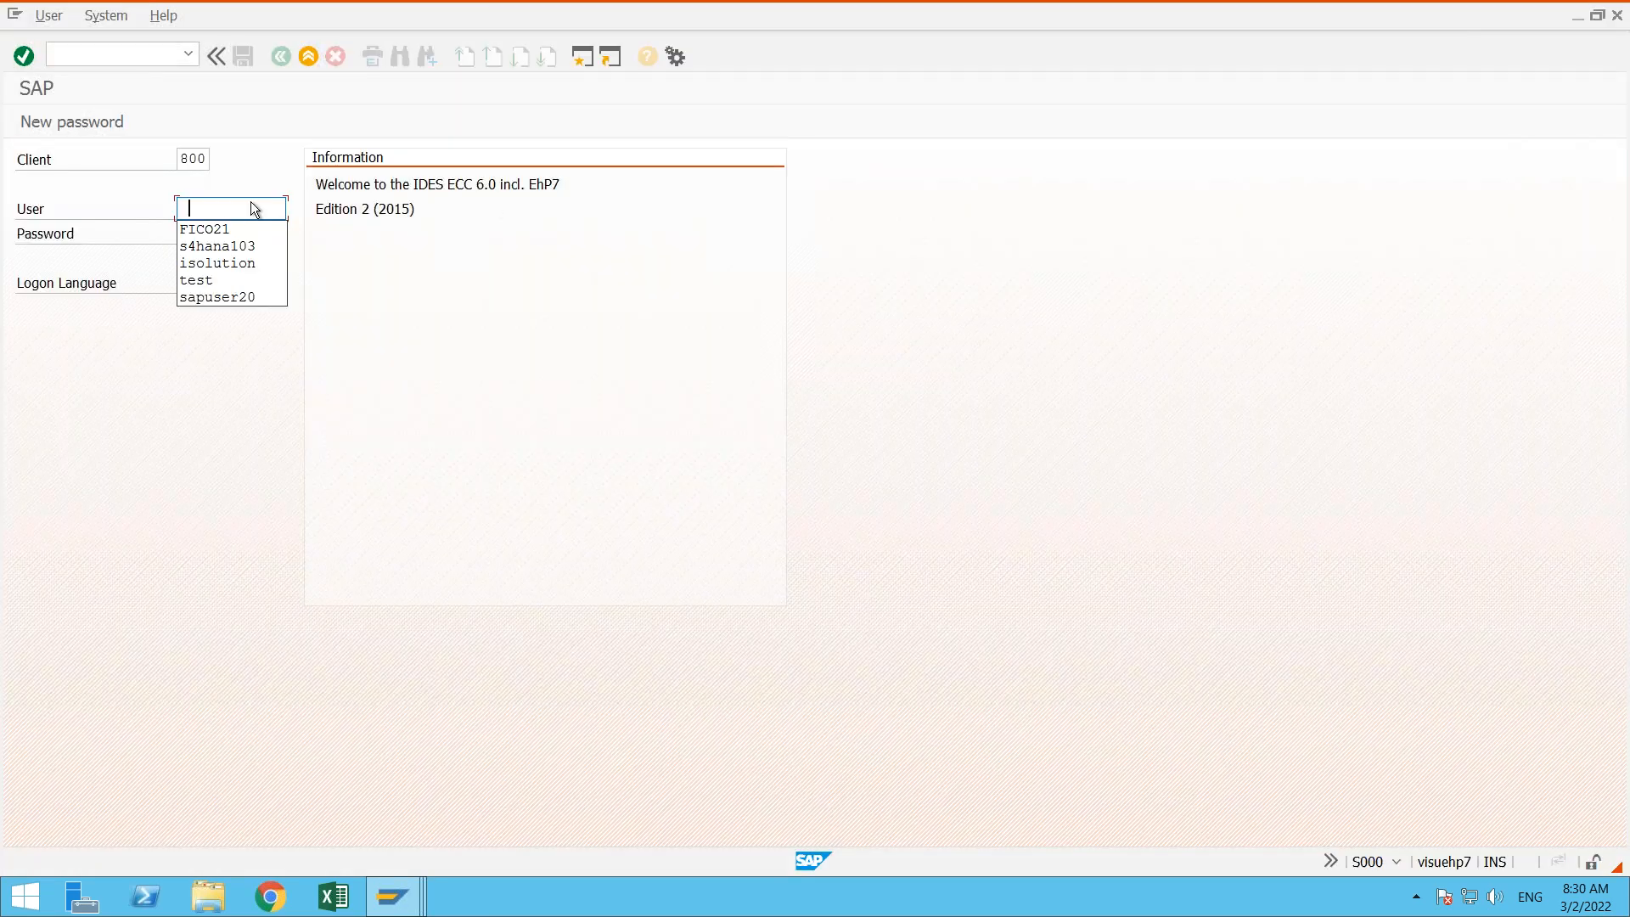
click(234, 227)
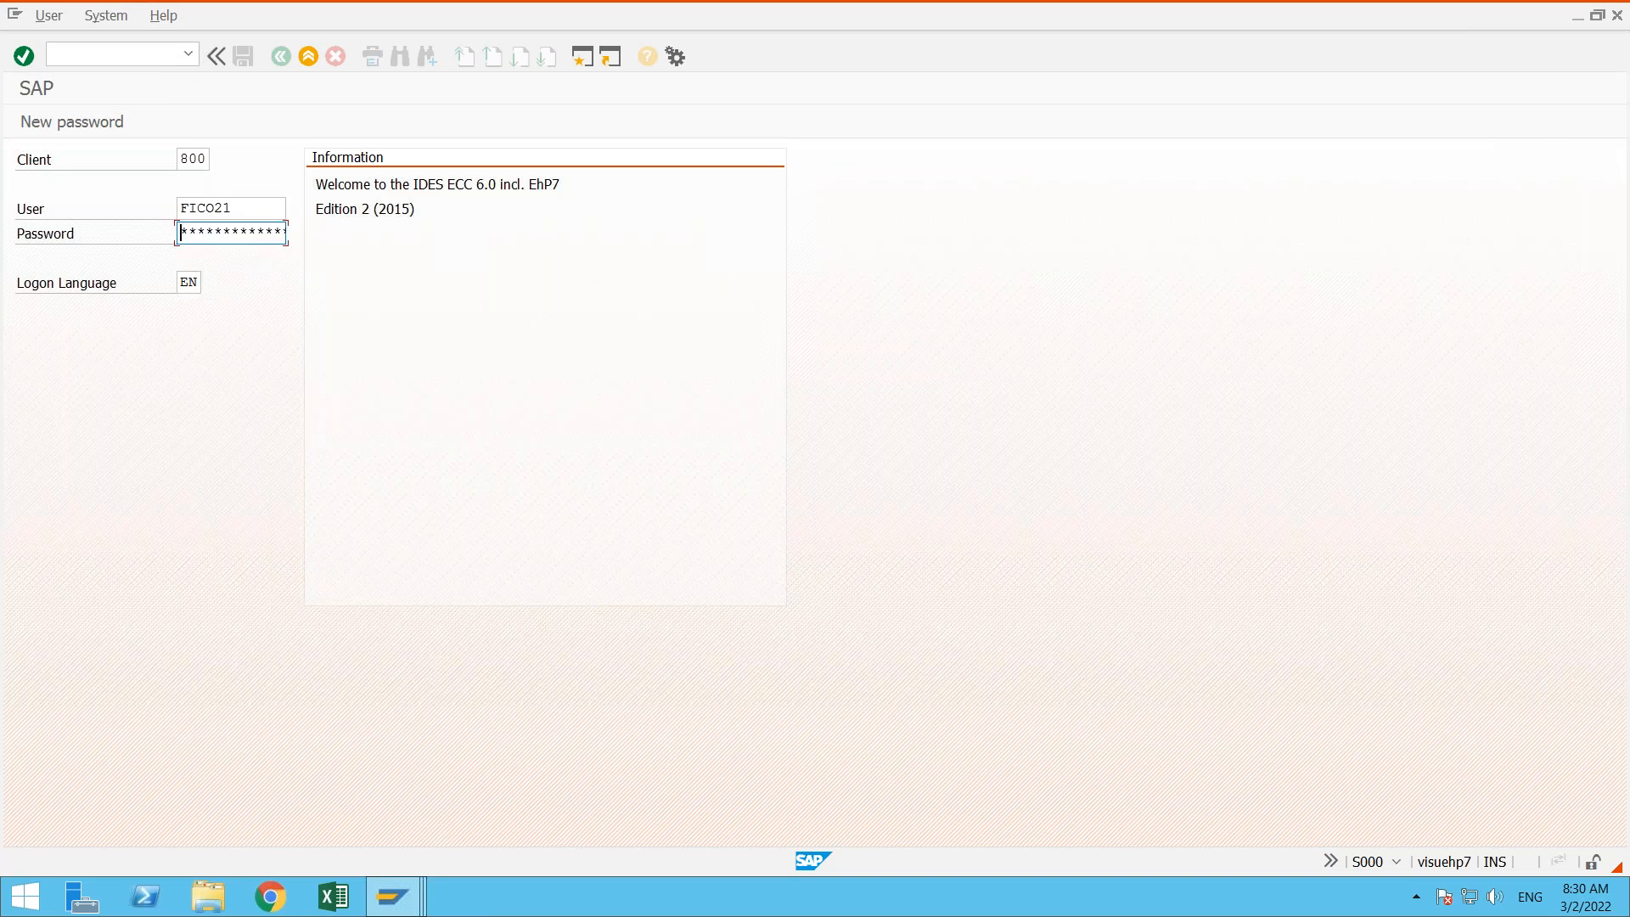
text(*******)
key(Return)
text(**)
key(Return)
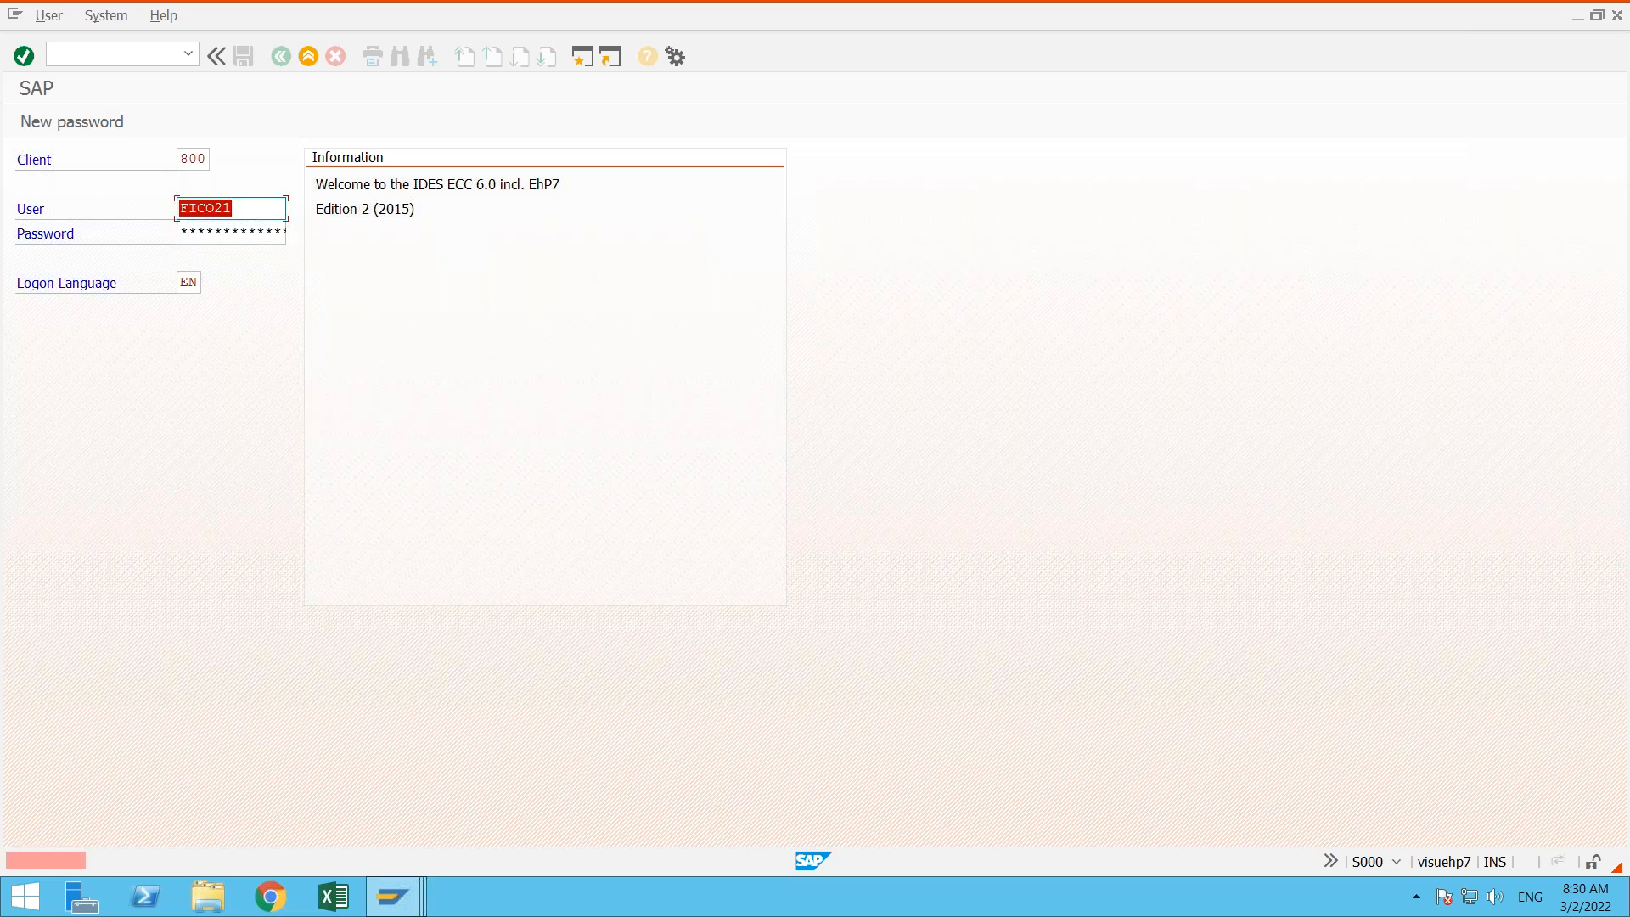
click(307, 56)
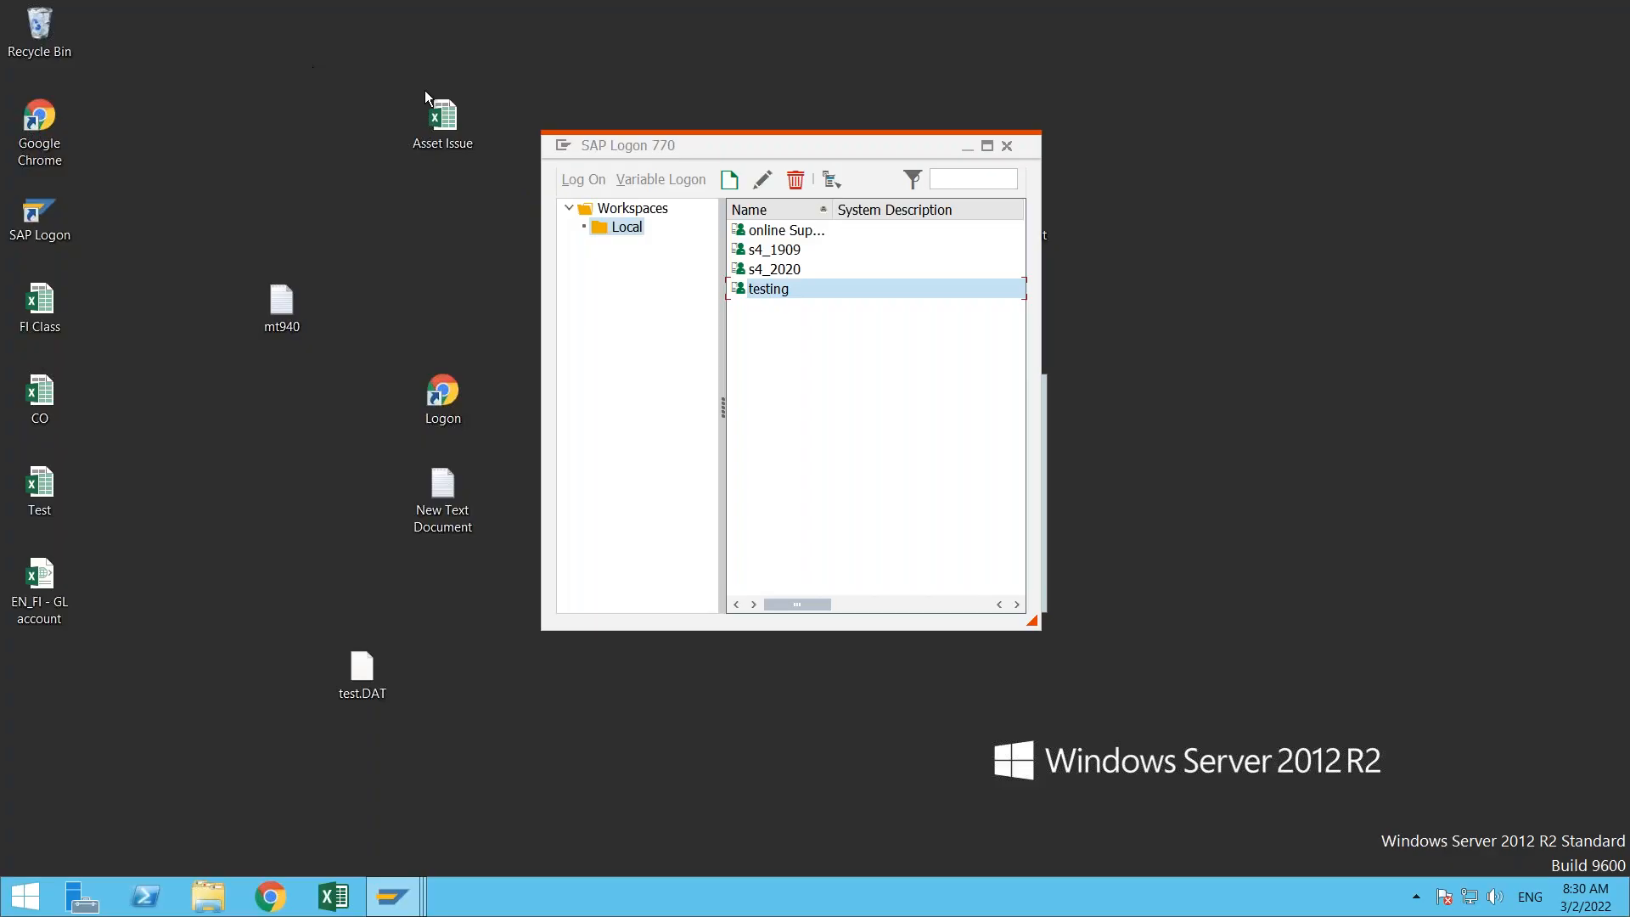
- Try to connect to the s4_2020, s4_1909 and online Sup... systems, declining the detailed error descriptions
double_click(785, 269)
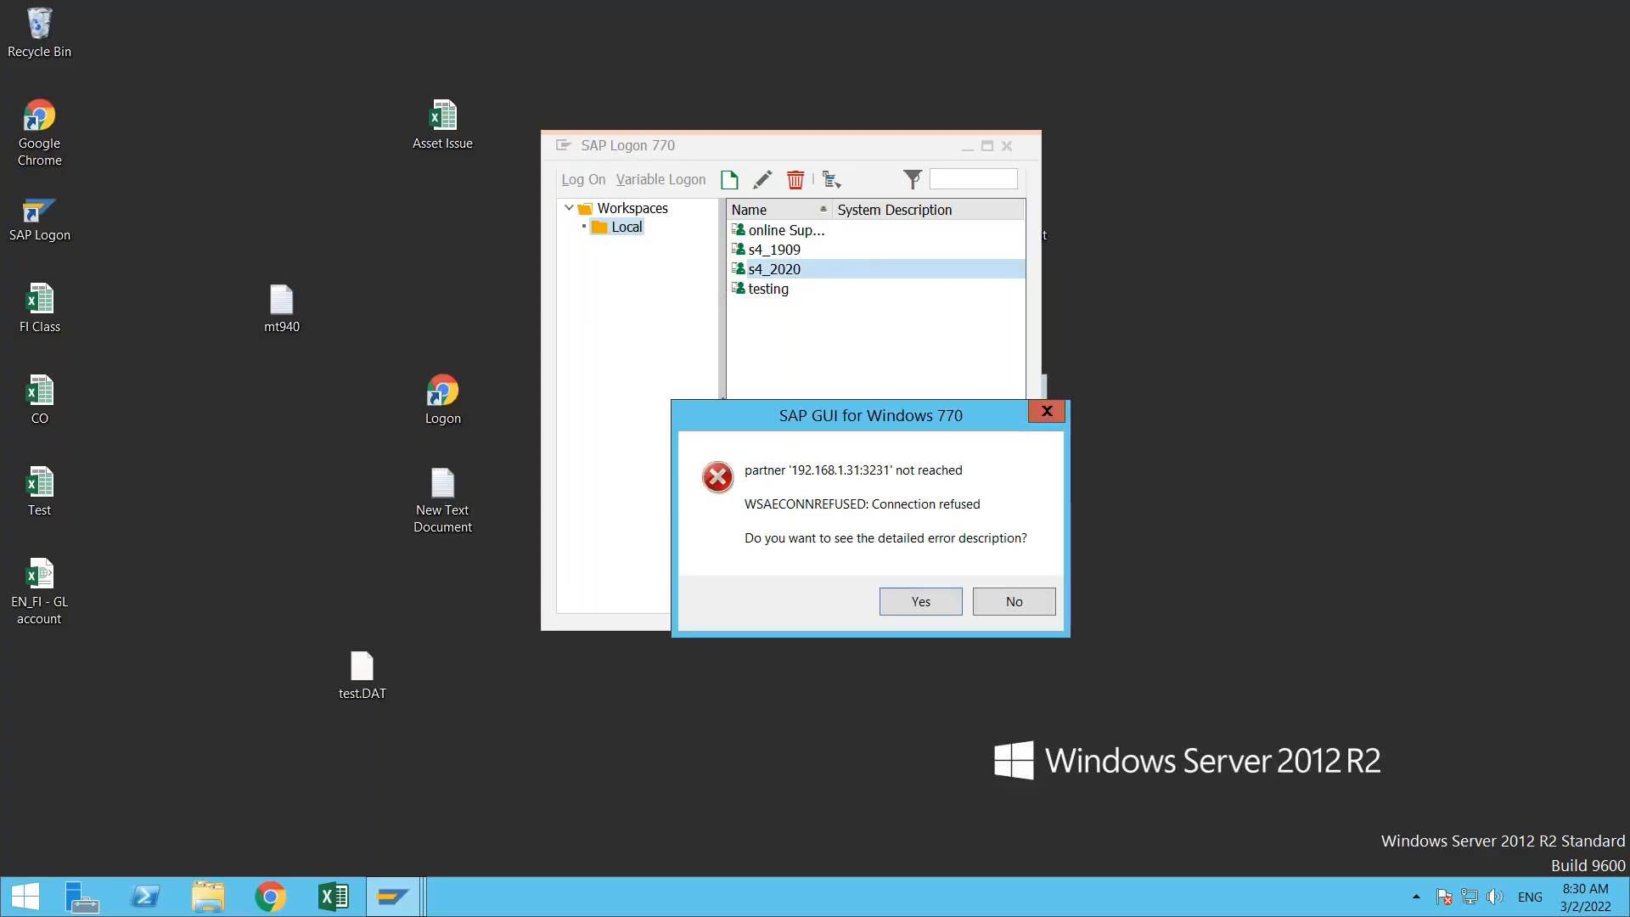
click(1016, 602)
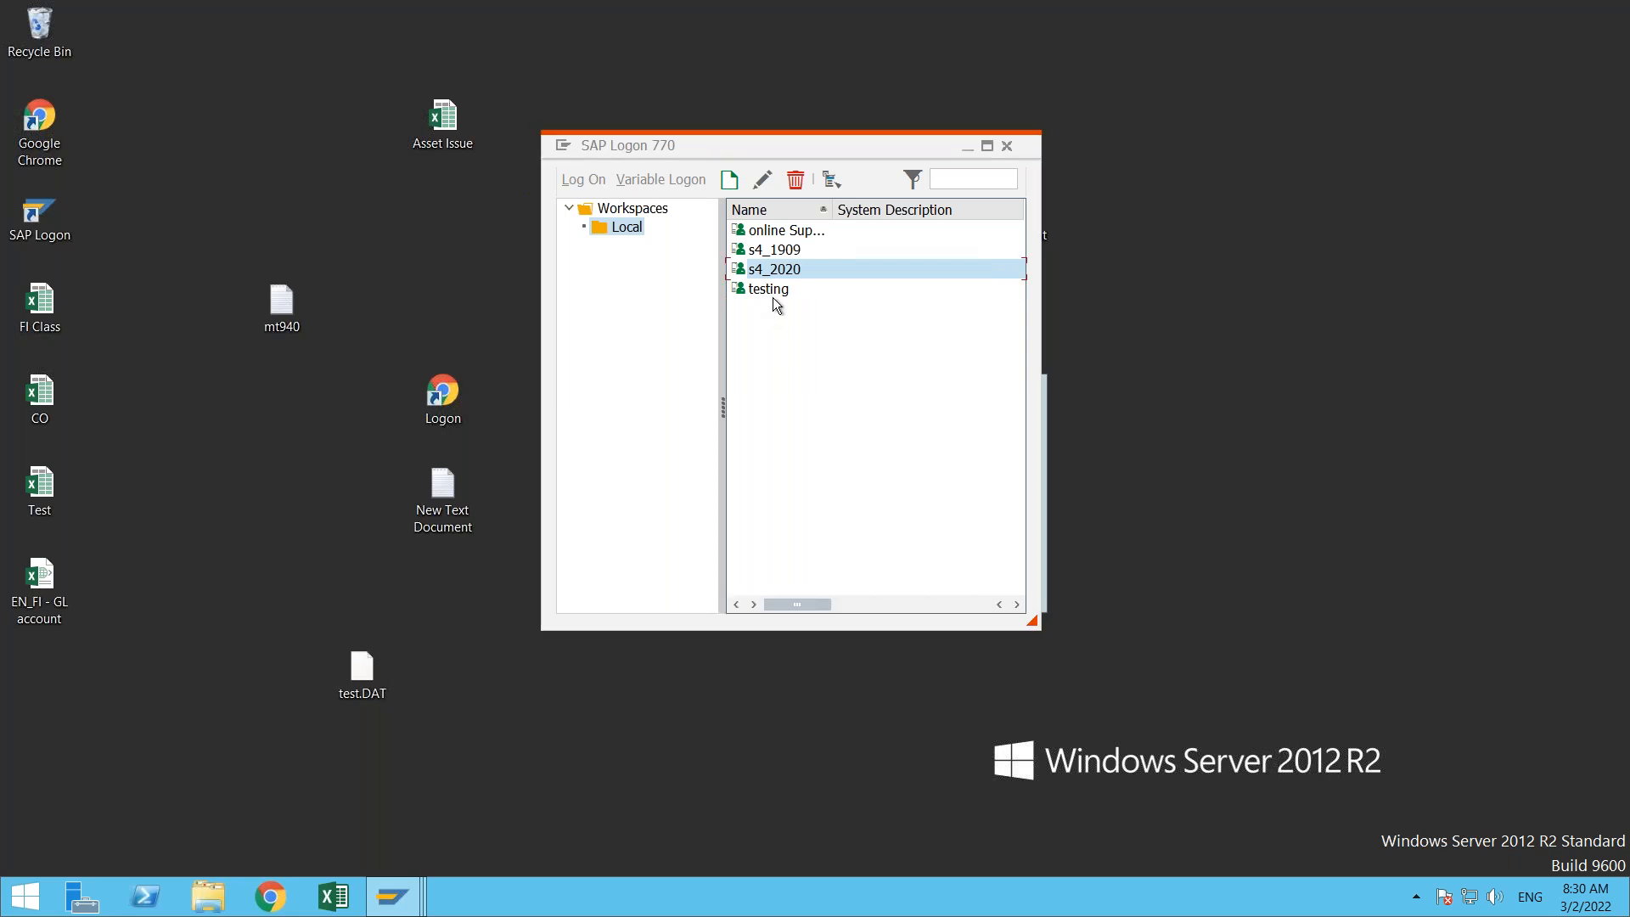
double_click(798, 249)
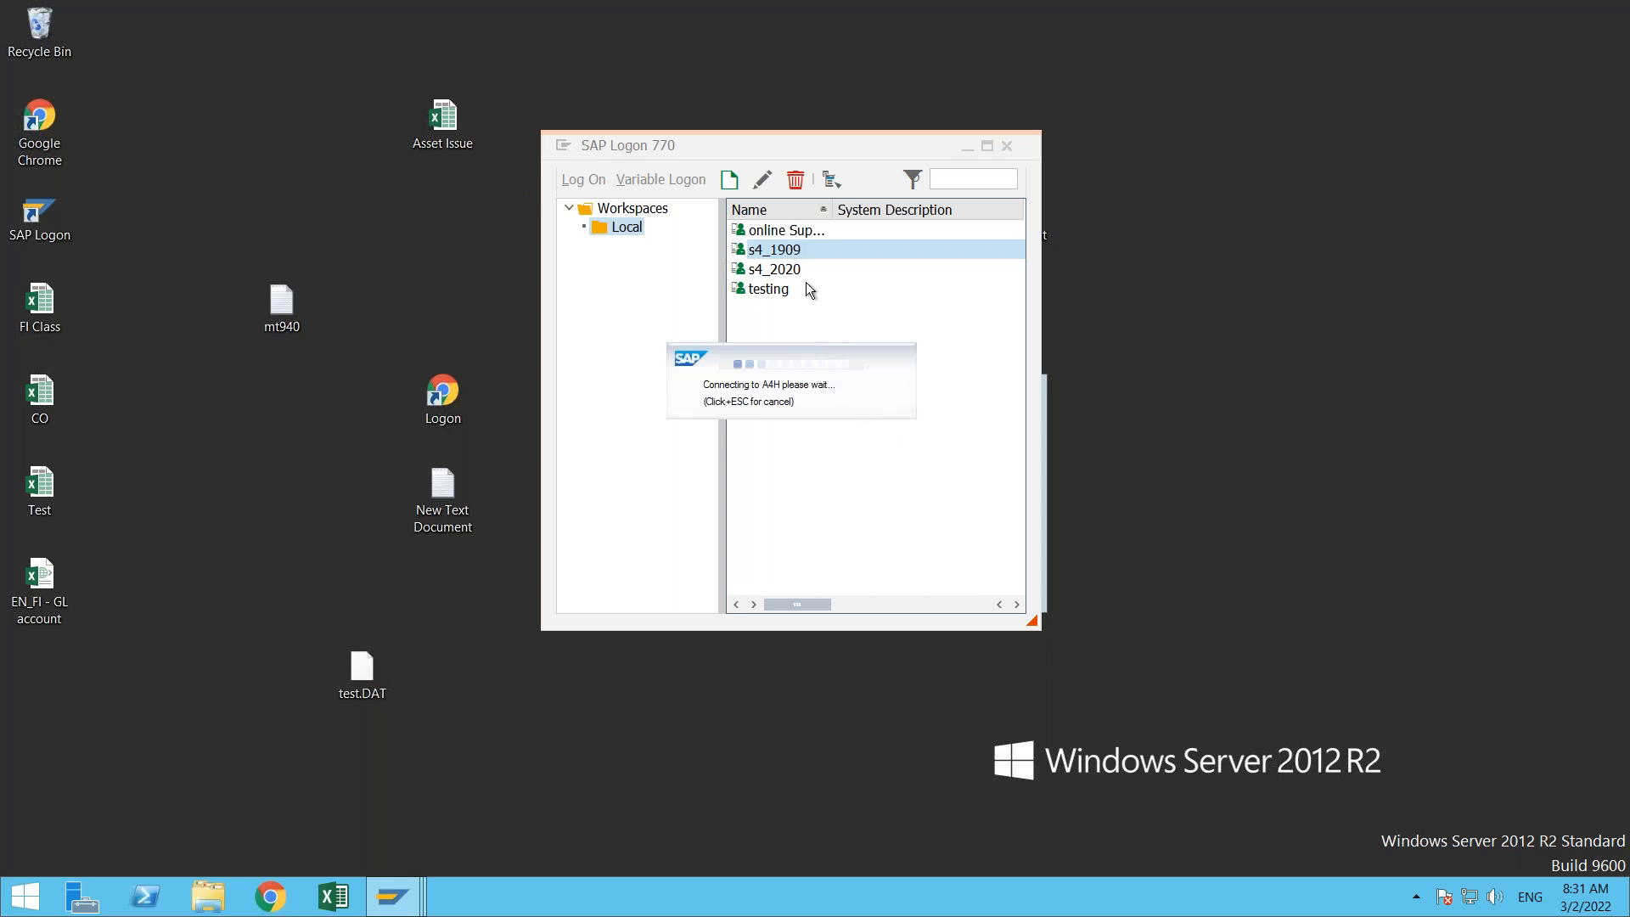
click(789, 234)
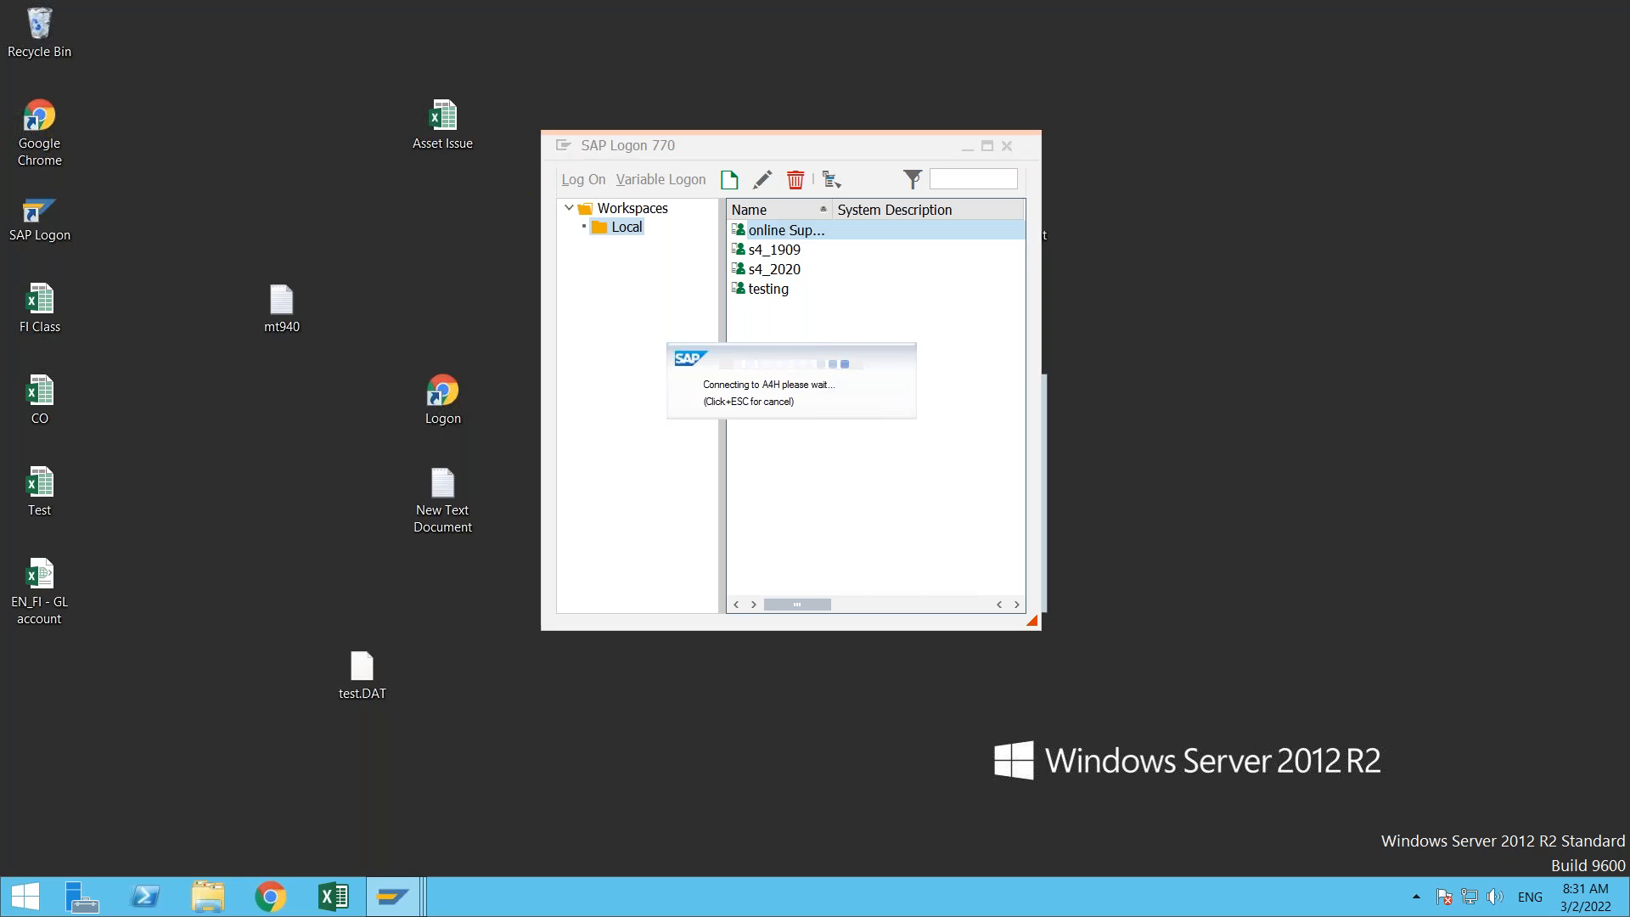
click(1060, 411)
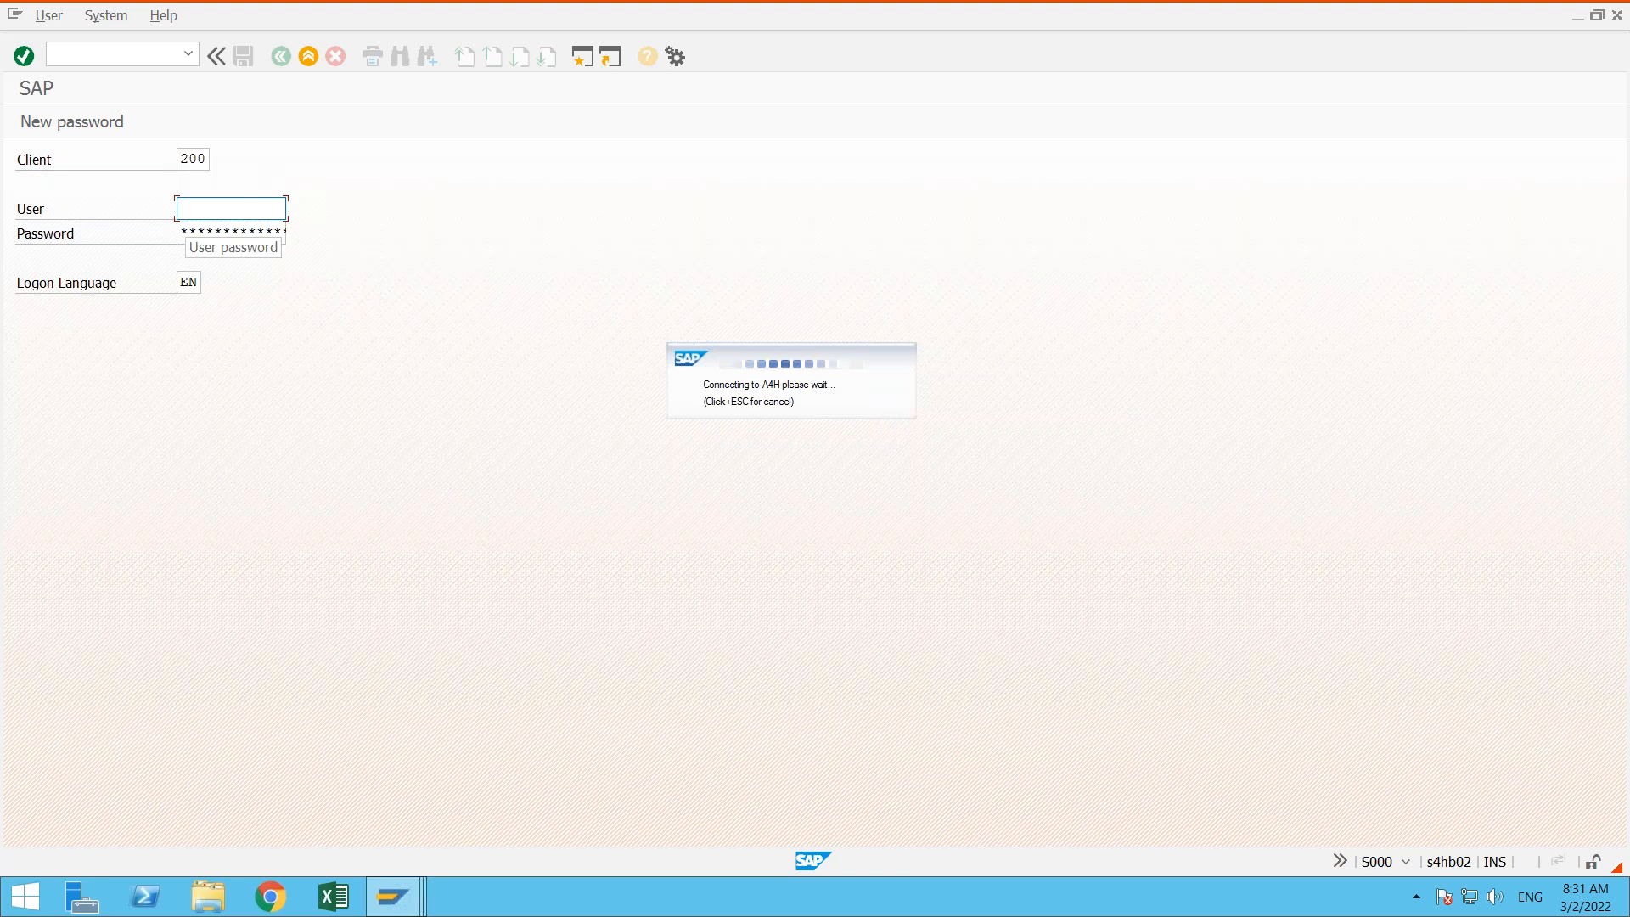
click(238, 206)
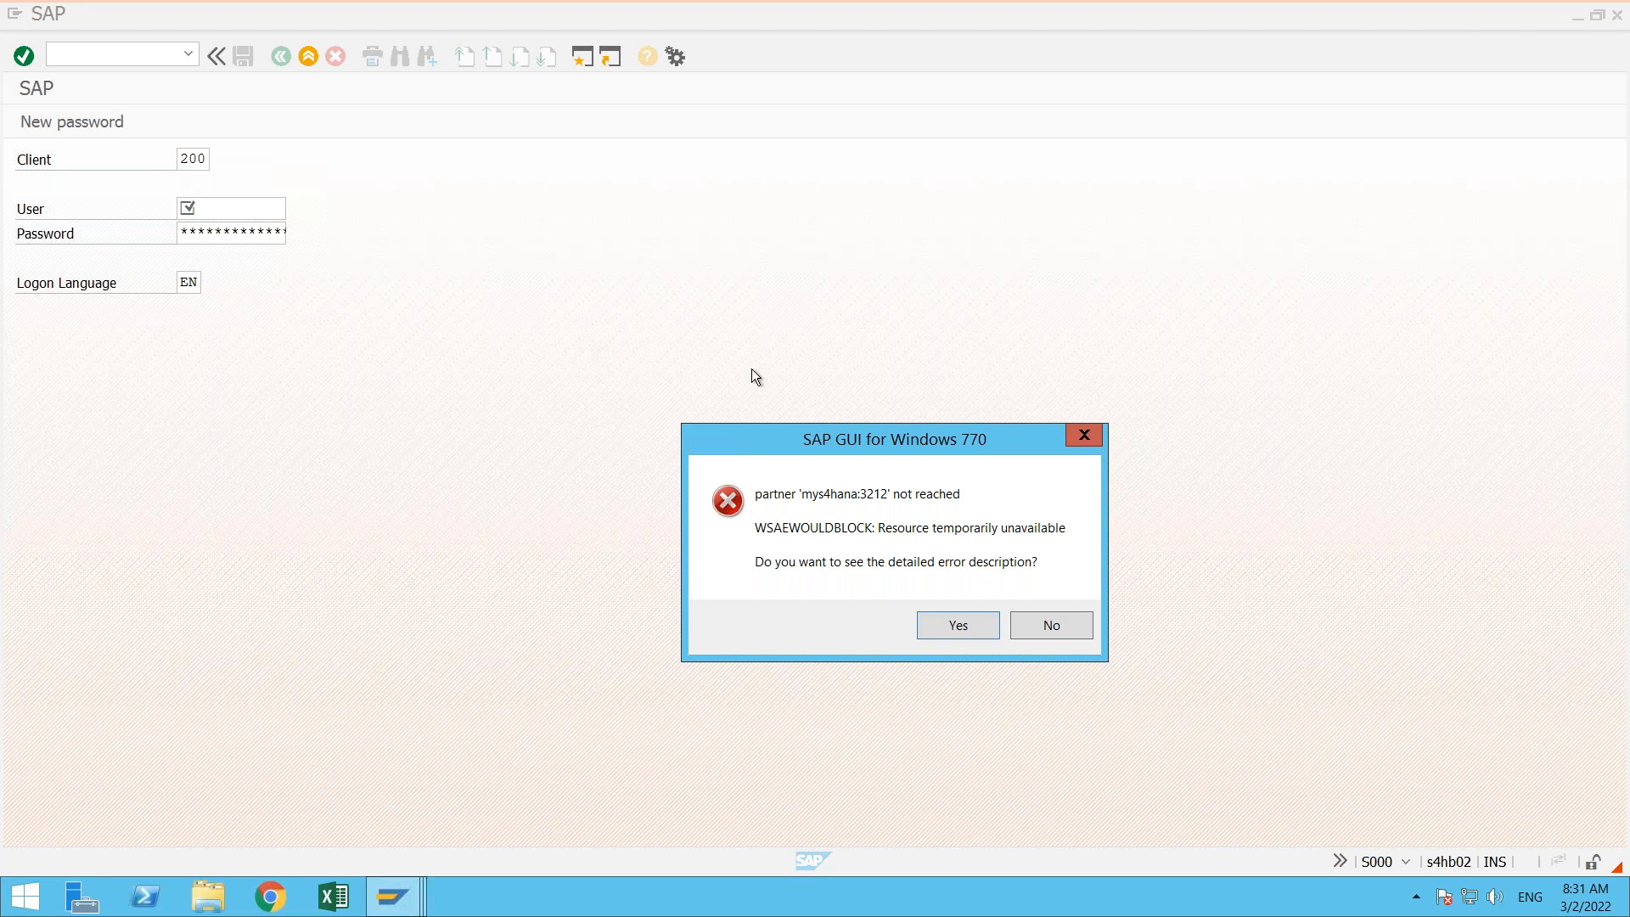
click(1076, 635)
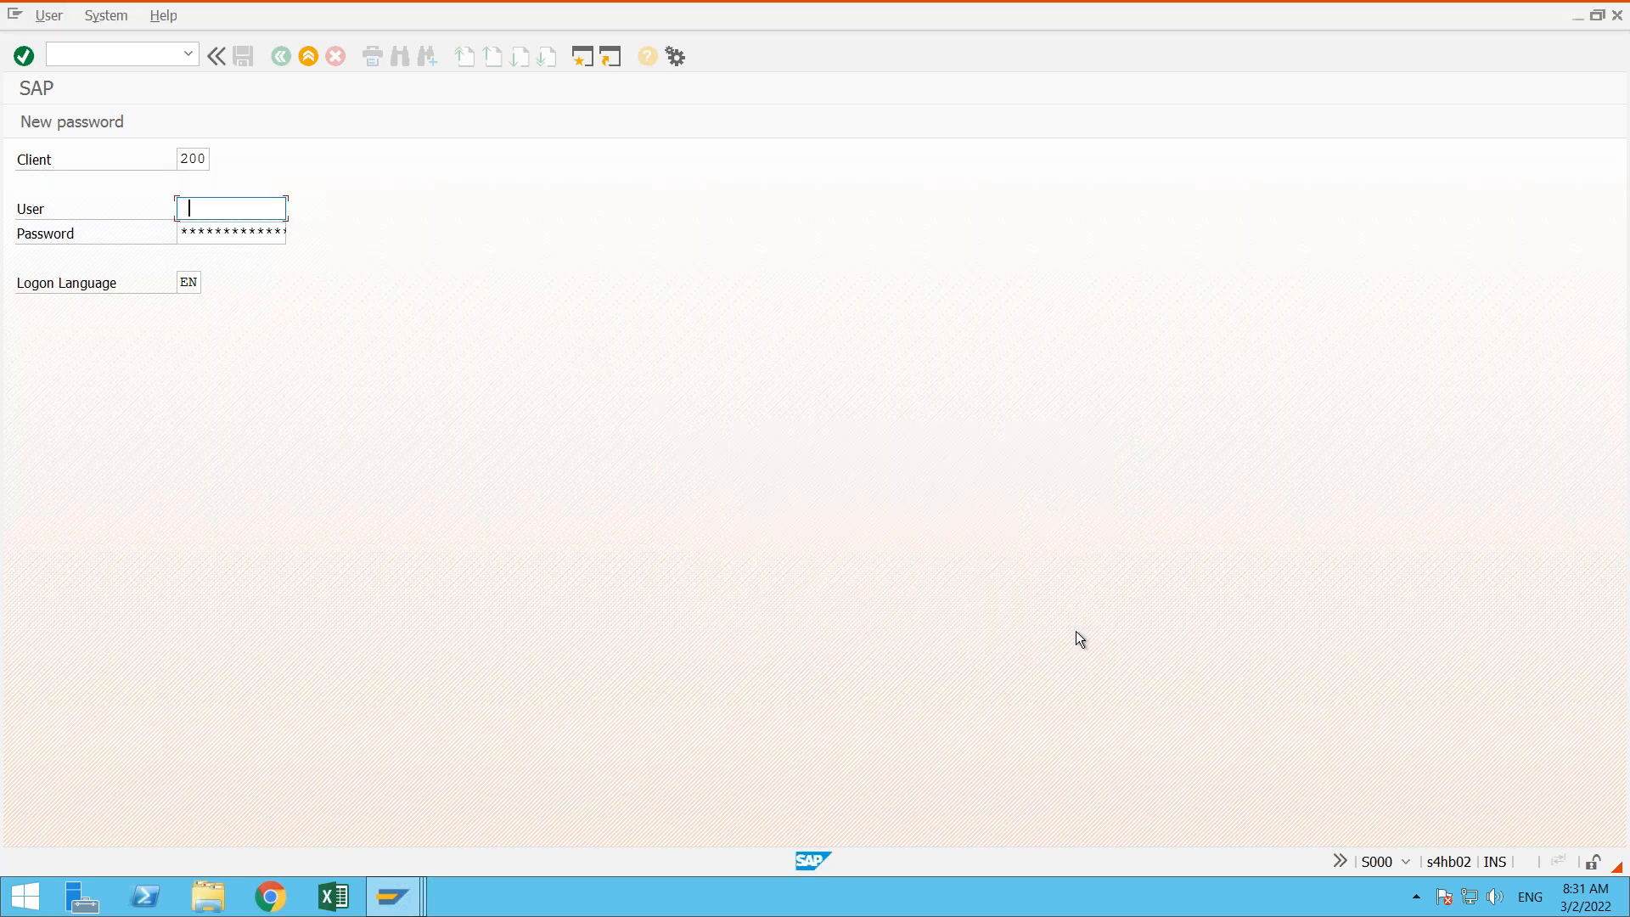
- Choose a saved user name for client 200 on the open logon screen and dismiss the connection error
click(261, 203)
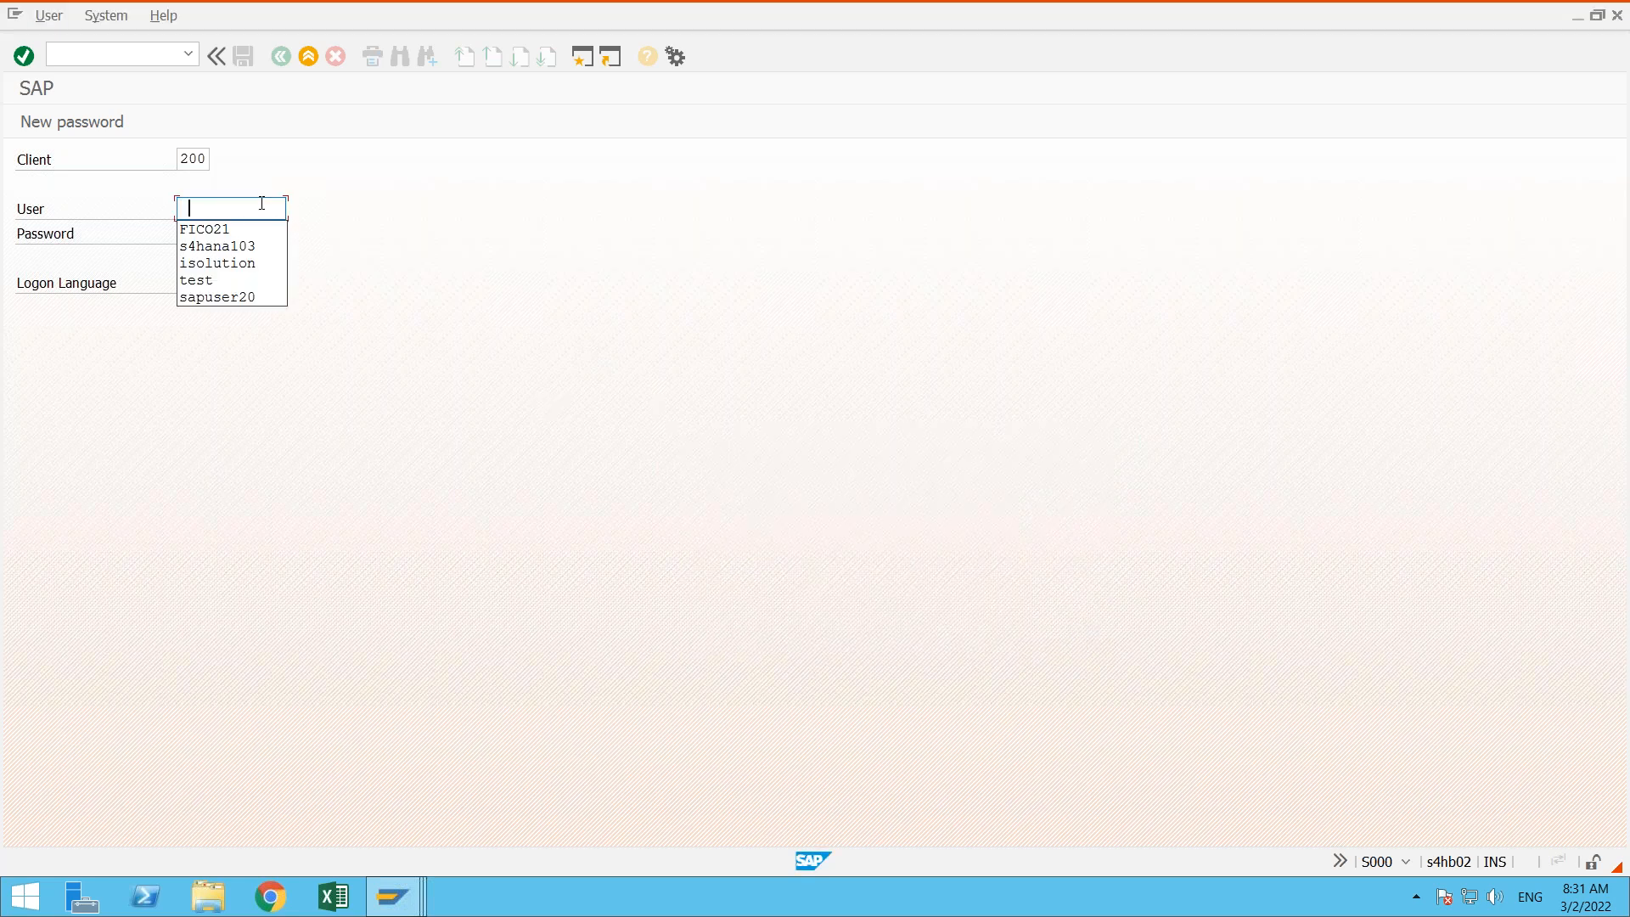
click(252, 259)
key(Tab)
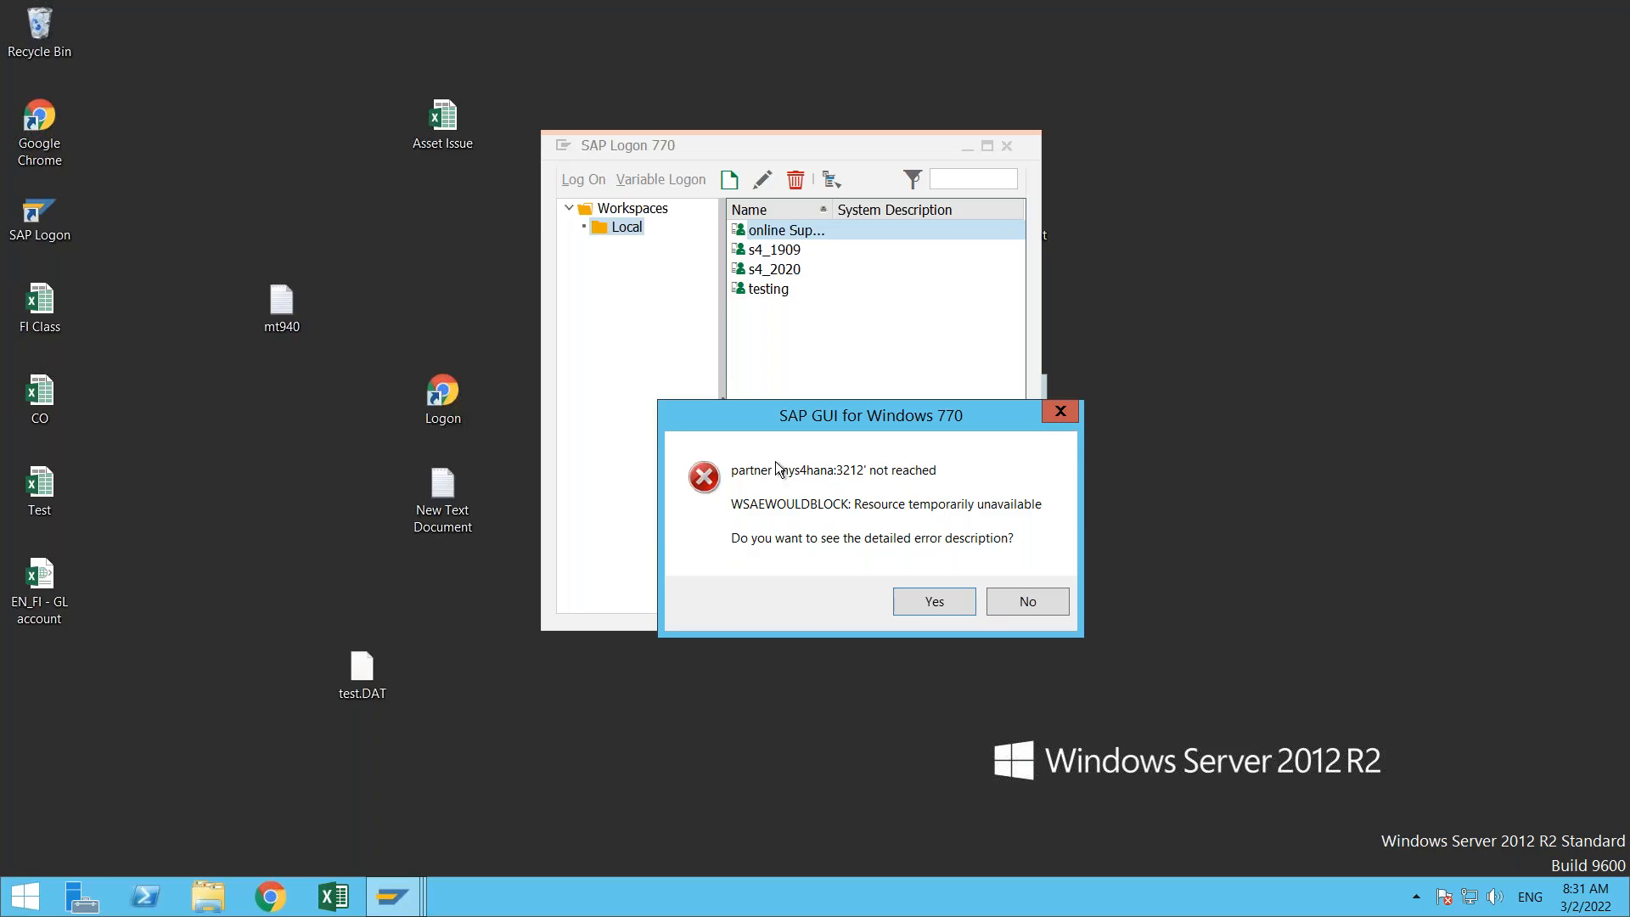
click(1041, 606)
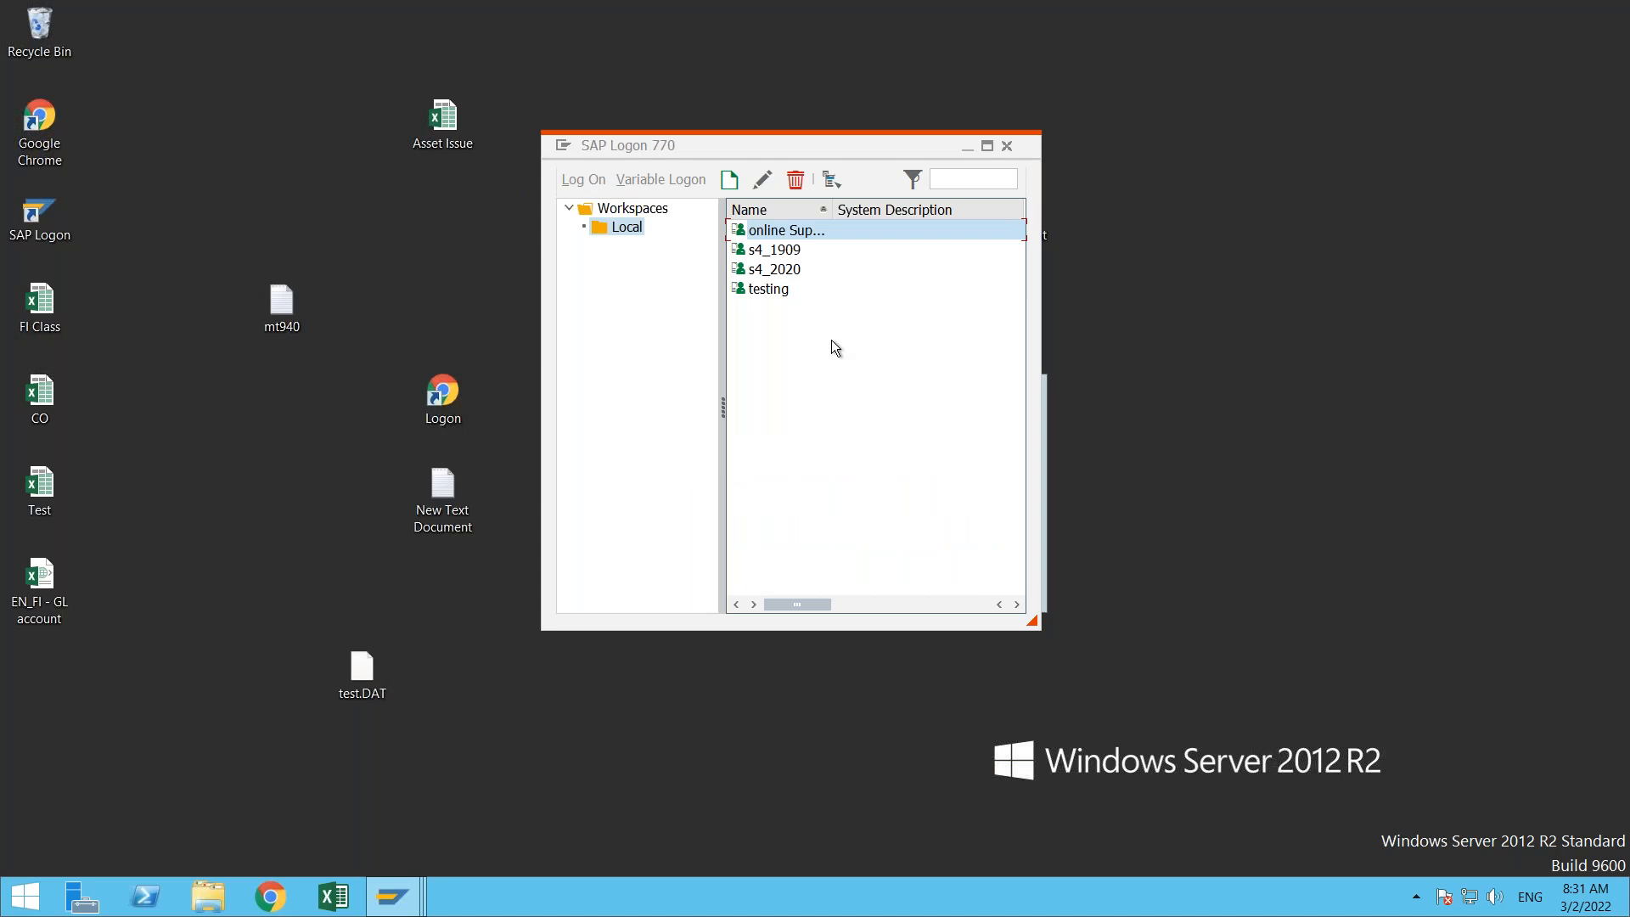
- Reopen and close the online Sup... logon screen and retry the s4_2020 connection, declining the detailed error description
double_click(776, 236)
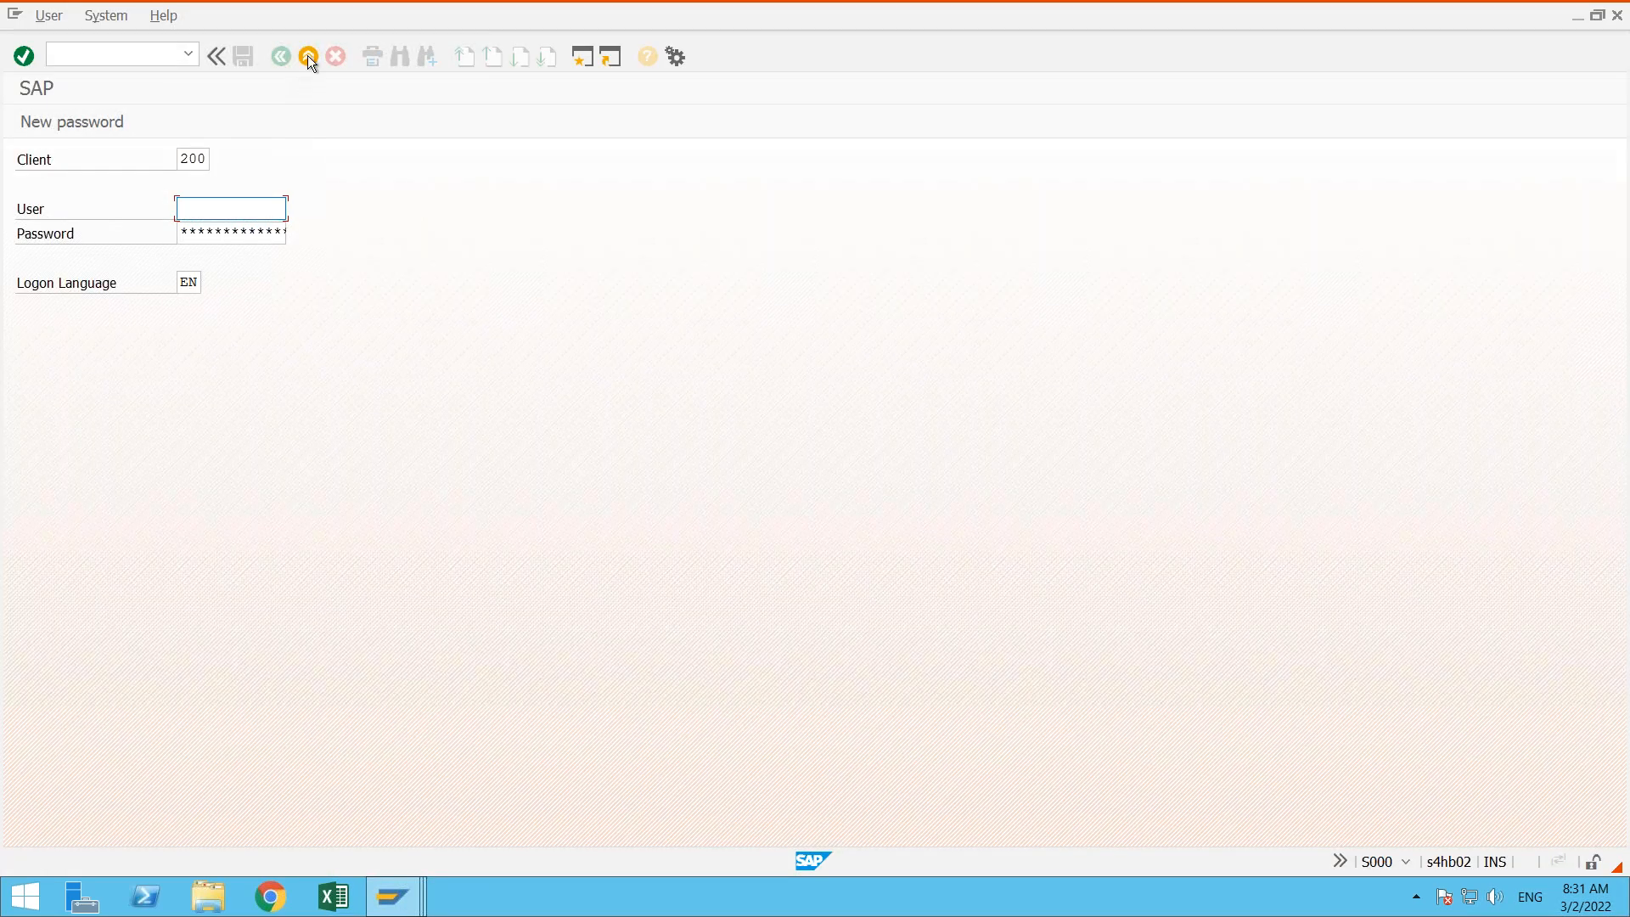
click(308, 57)
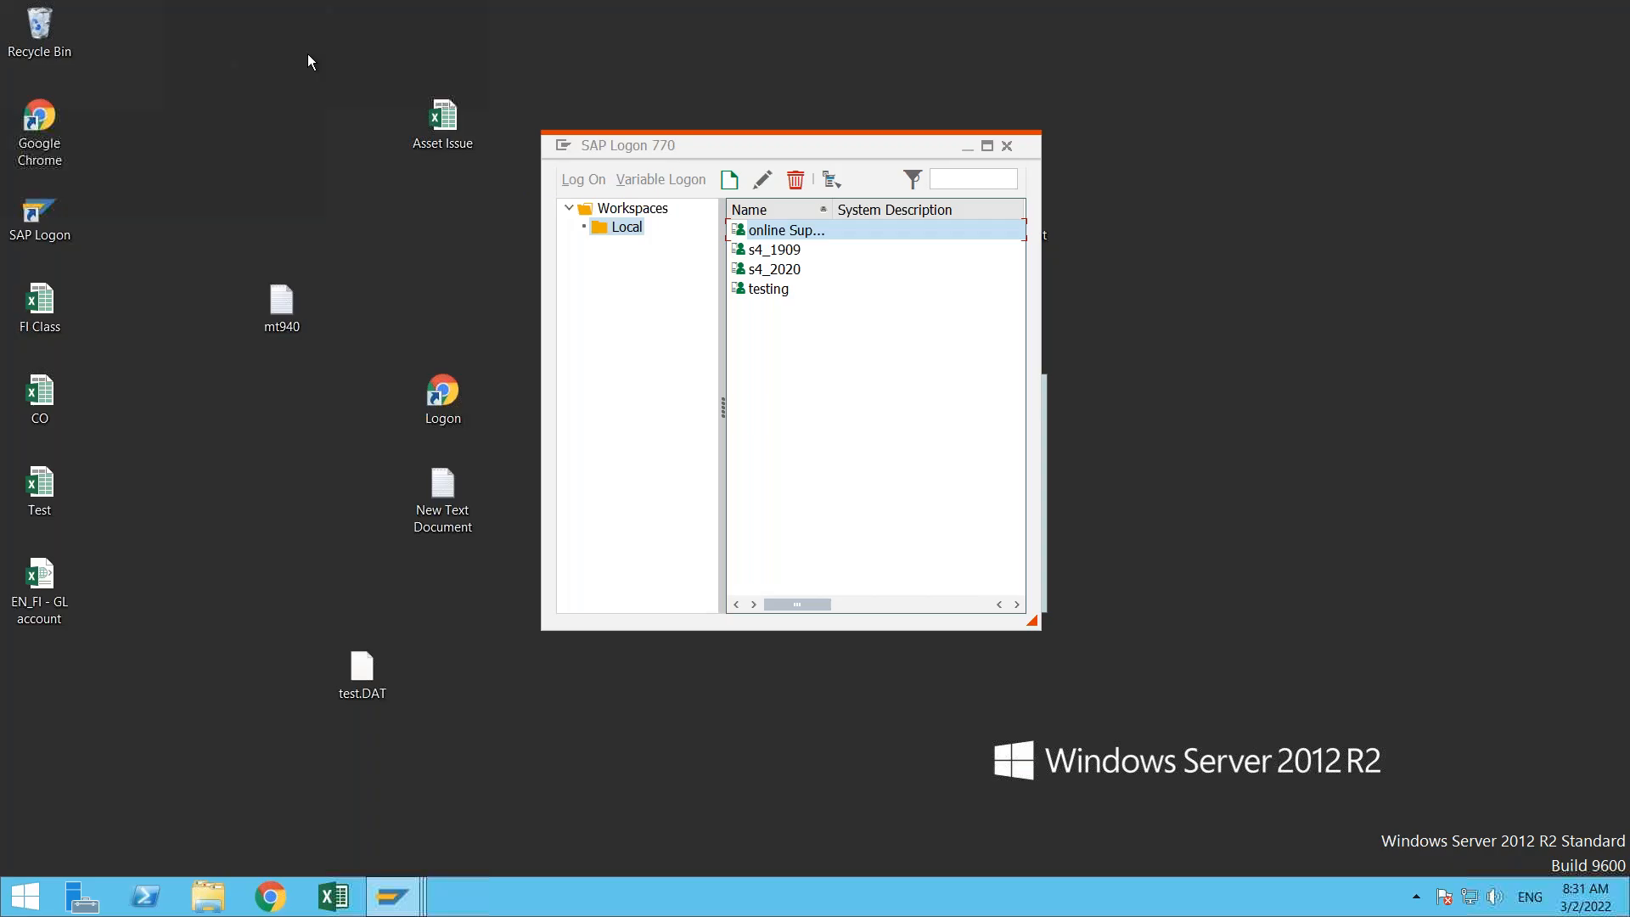
double_click(796, 268)
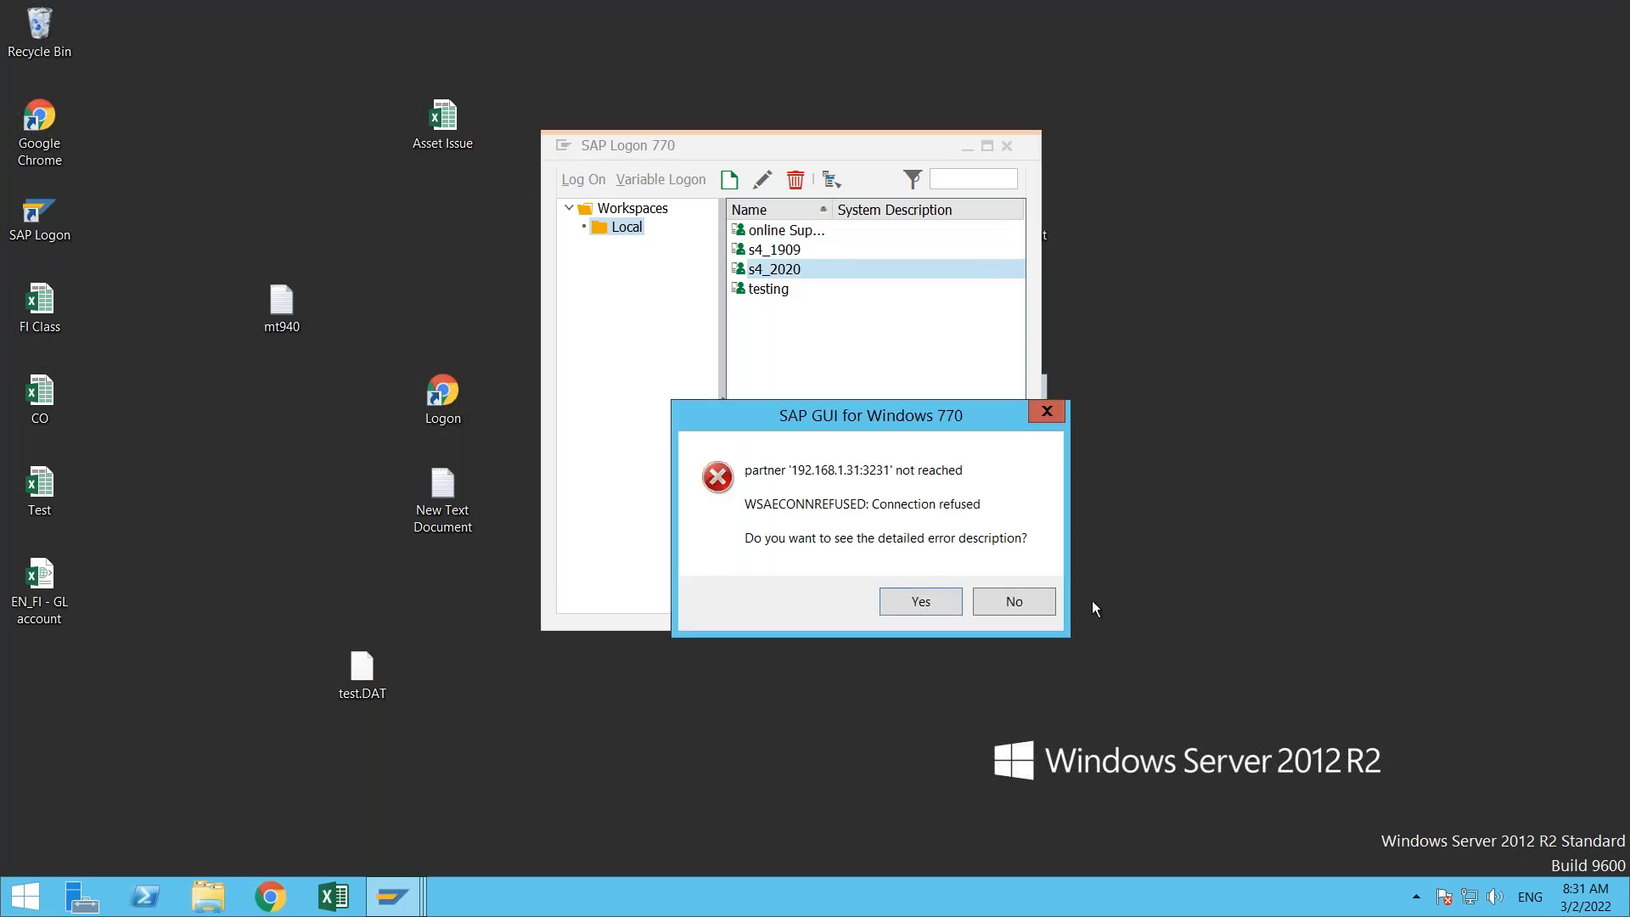
click(1015, 610)
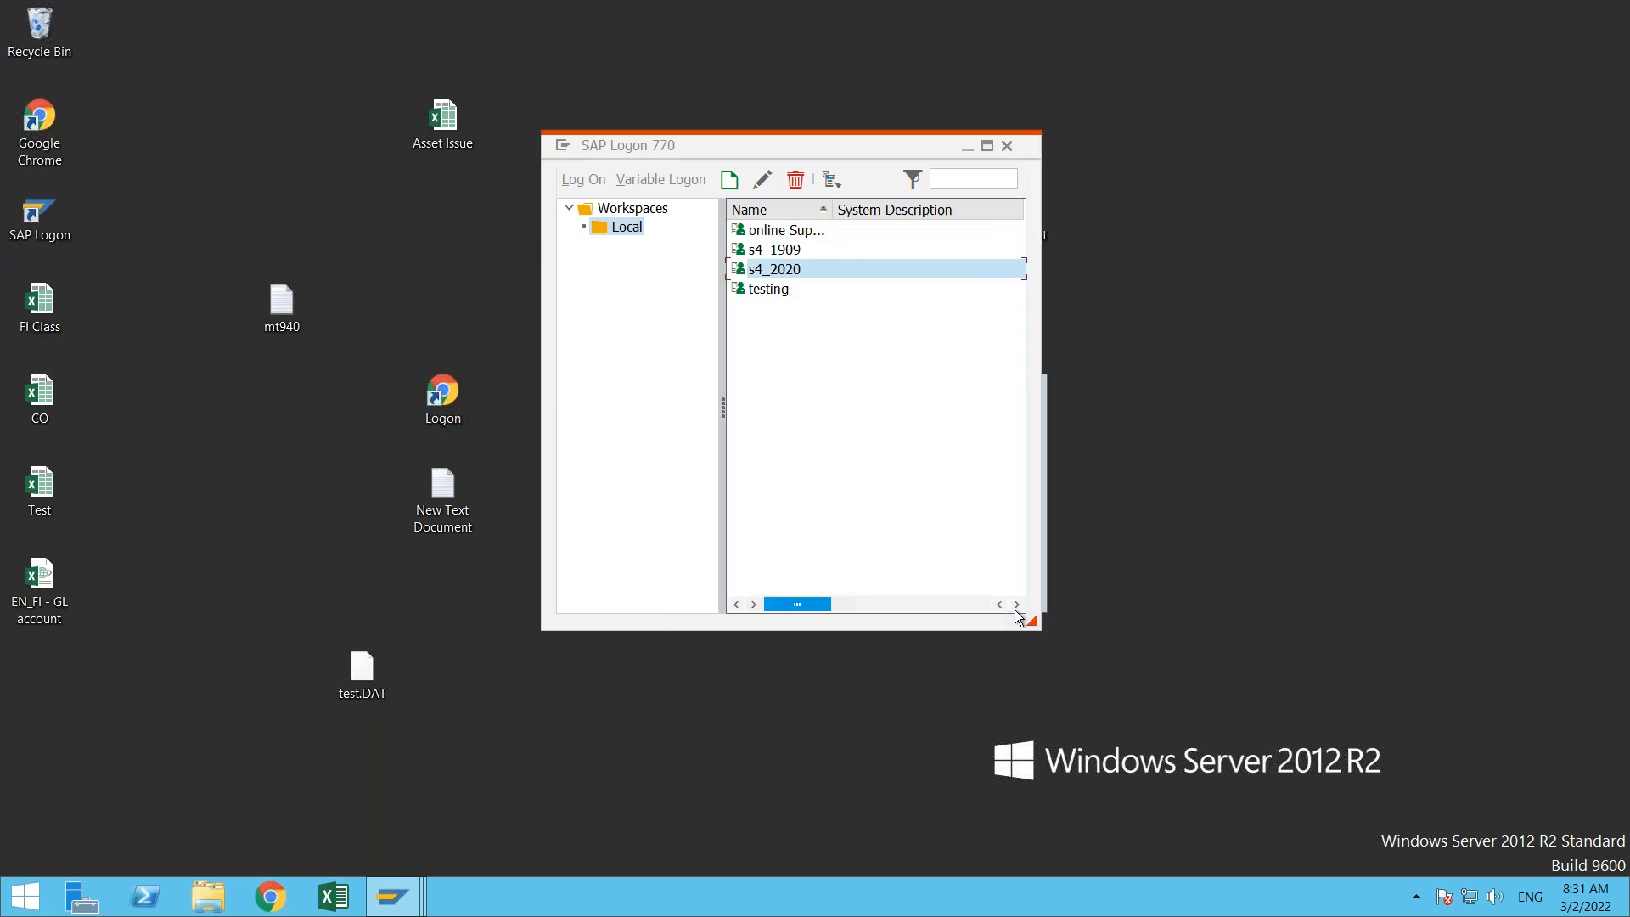
- Try to log on to the testing system with a different user name and its password, and close the logon screen
click(767, 289)
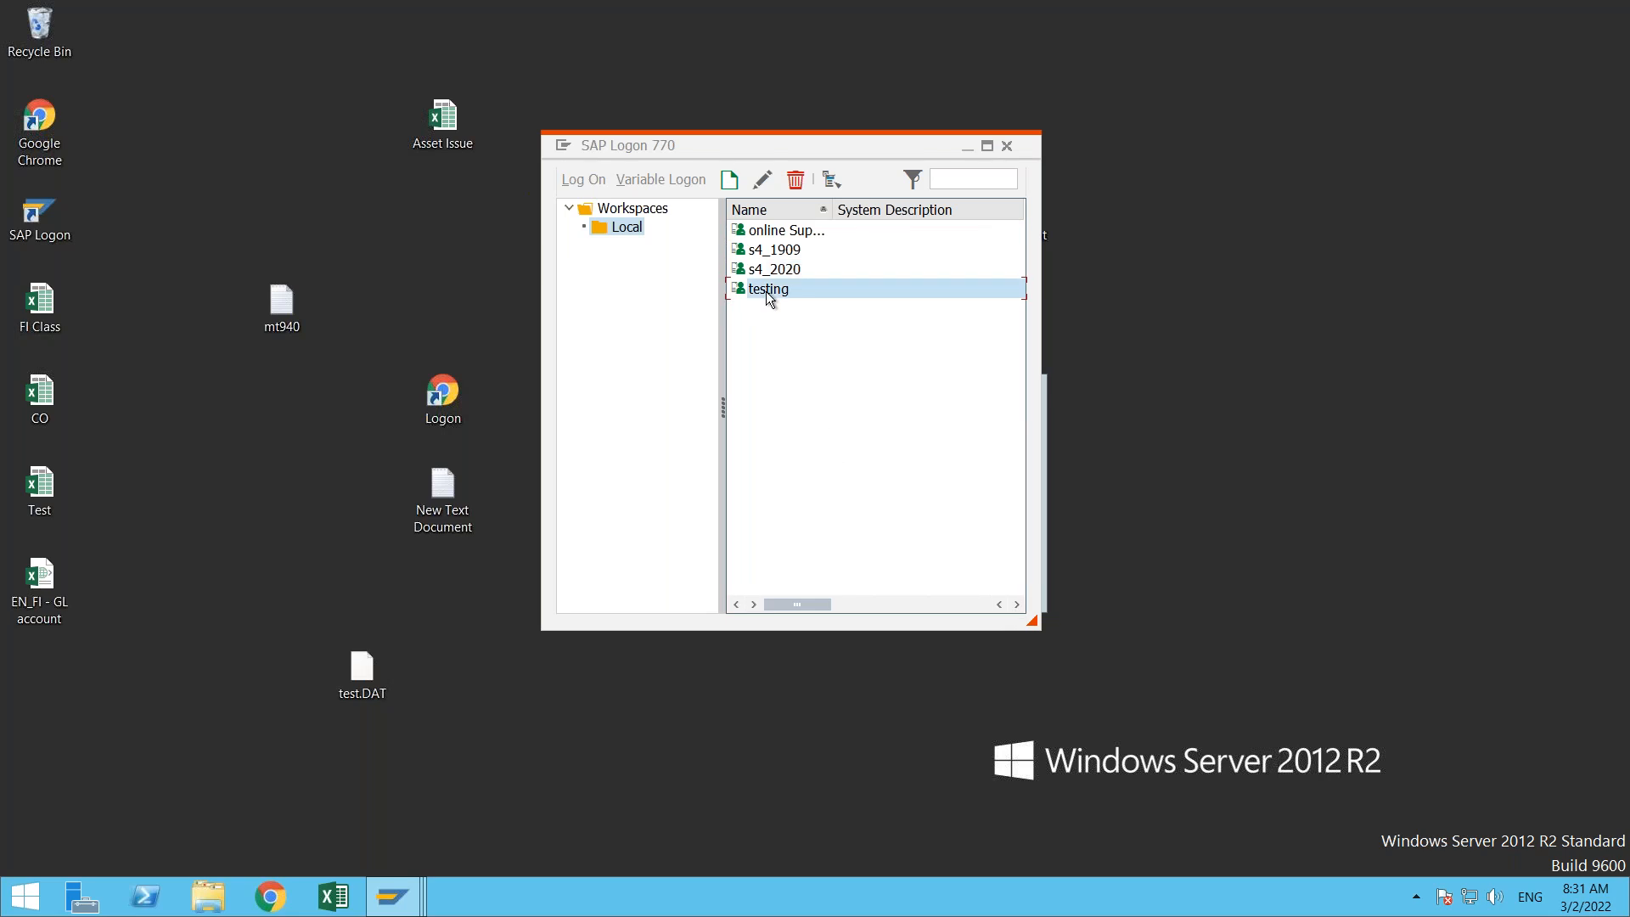
double_click(769, 292)
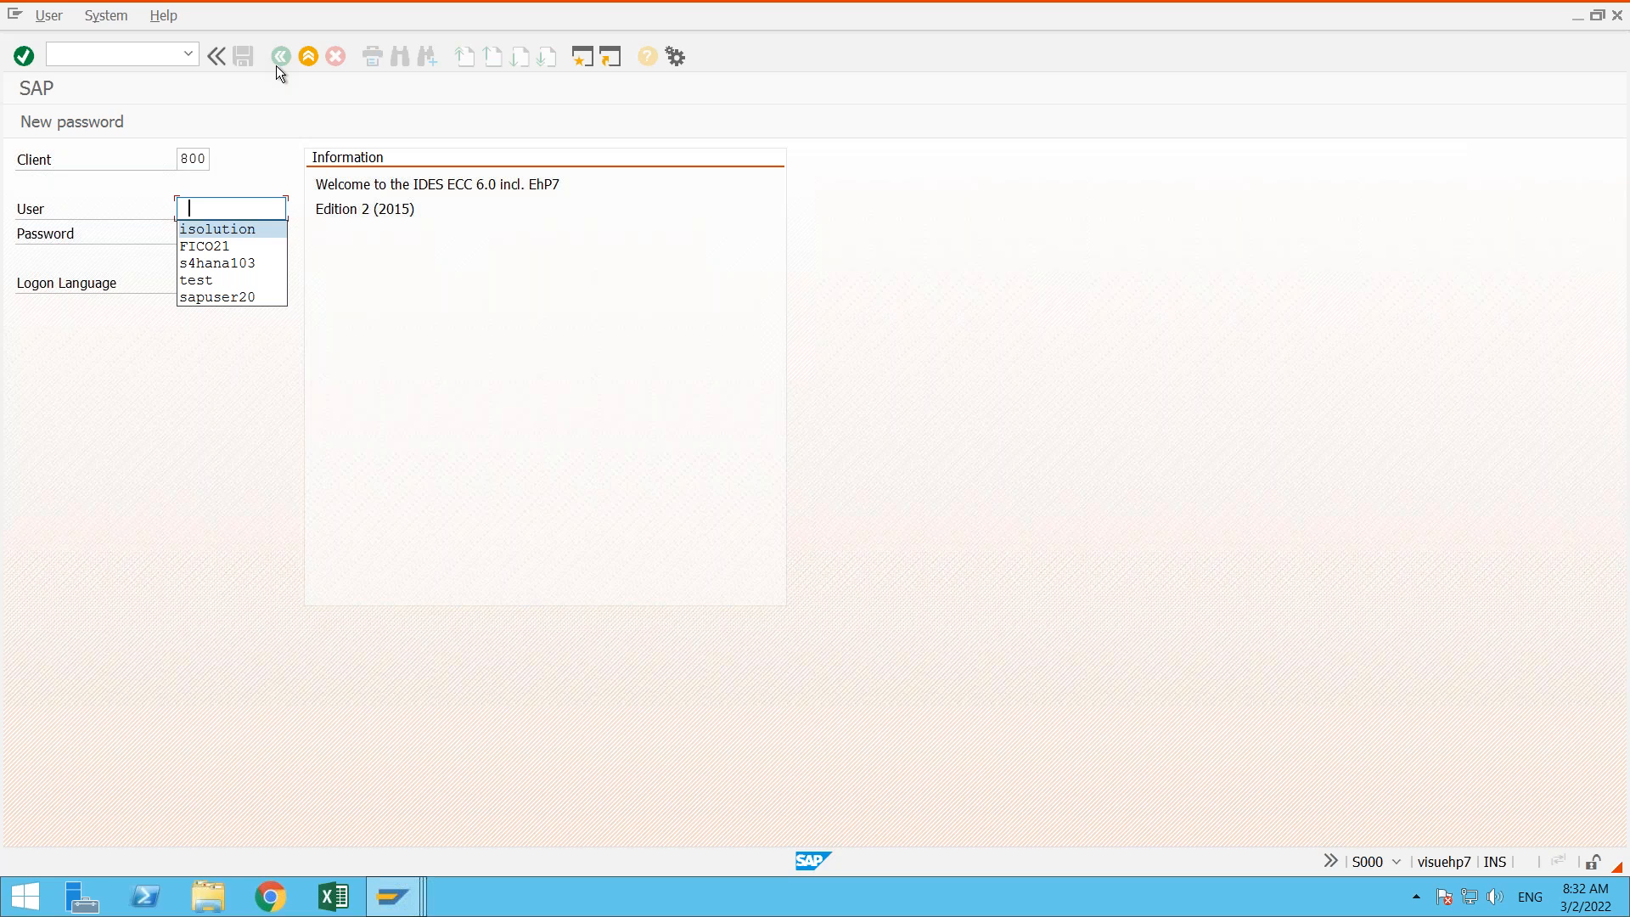
key(Tab)
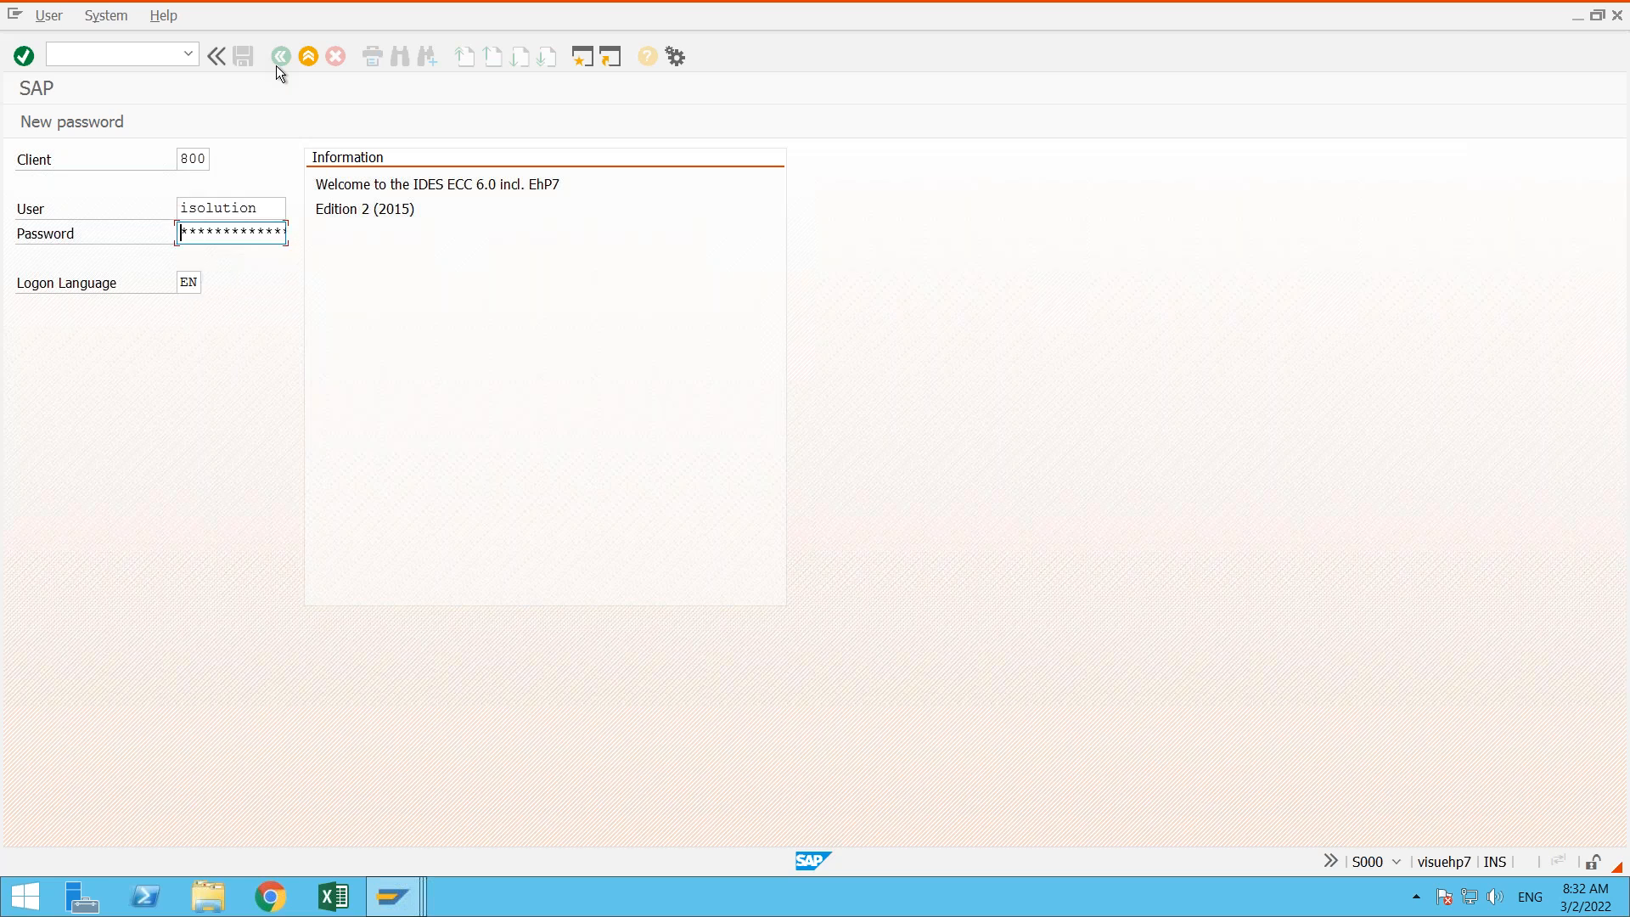
key(shift+Tab)
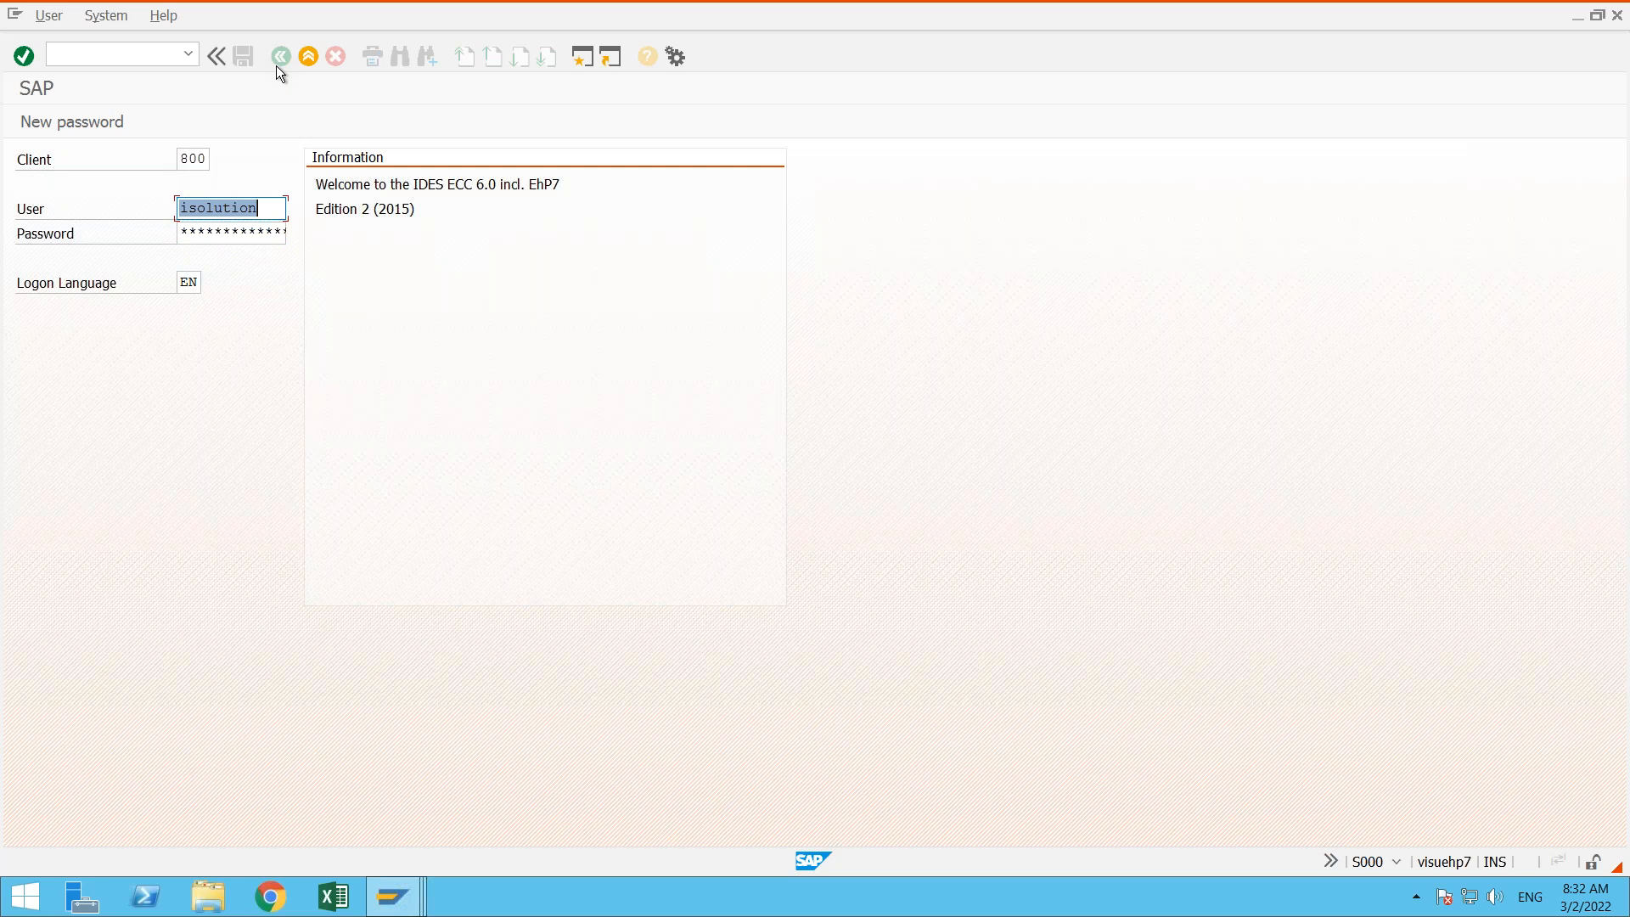
text(hcm30)
key(Tab)
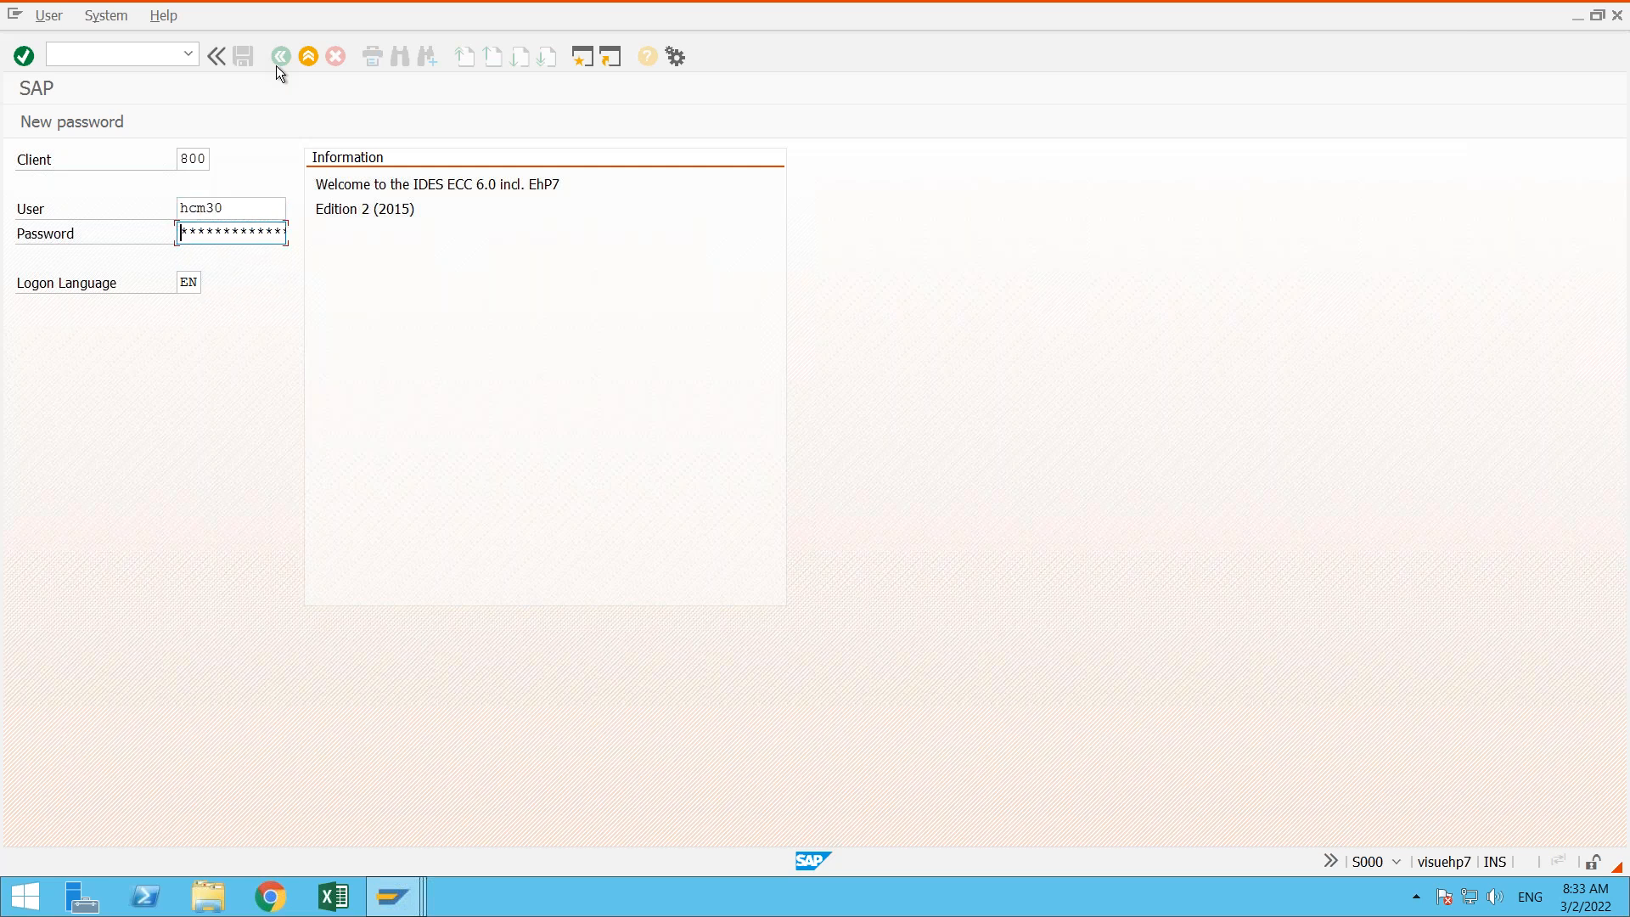
text(*******)
key(Return)
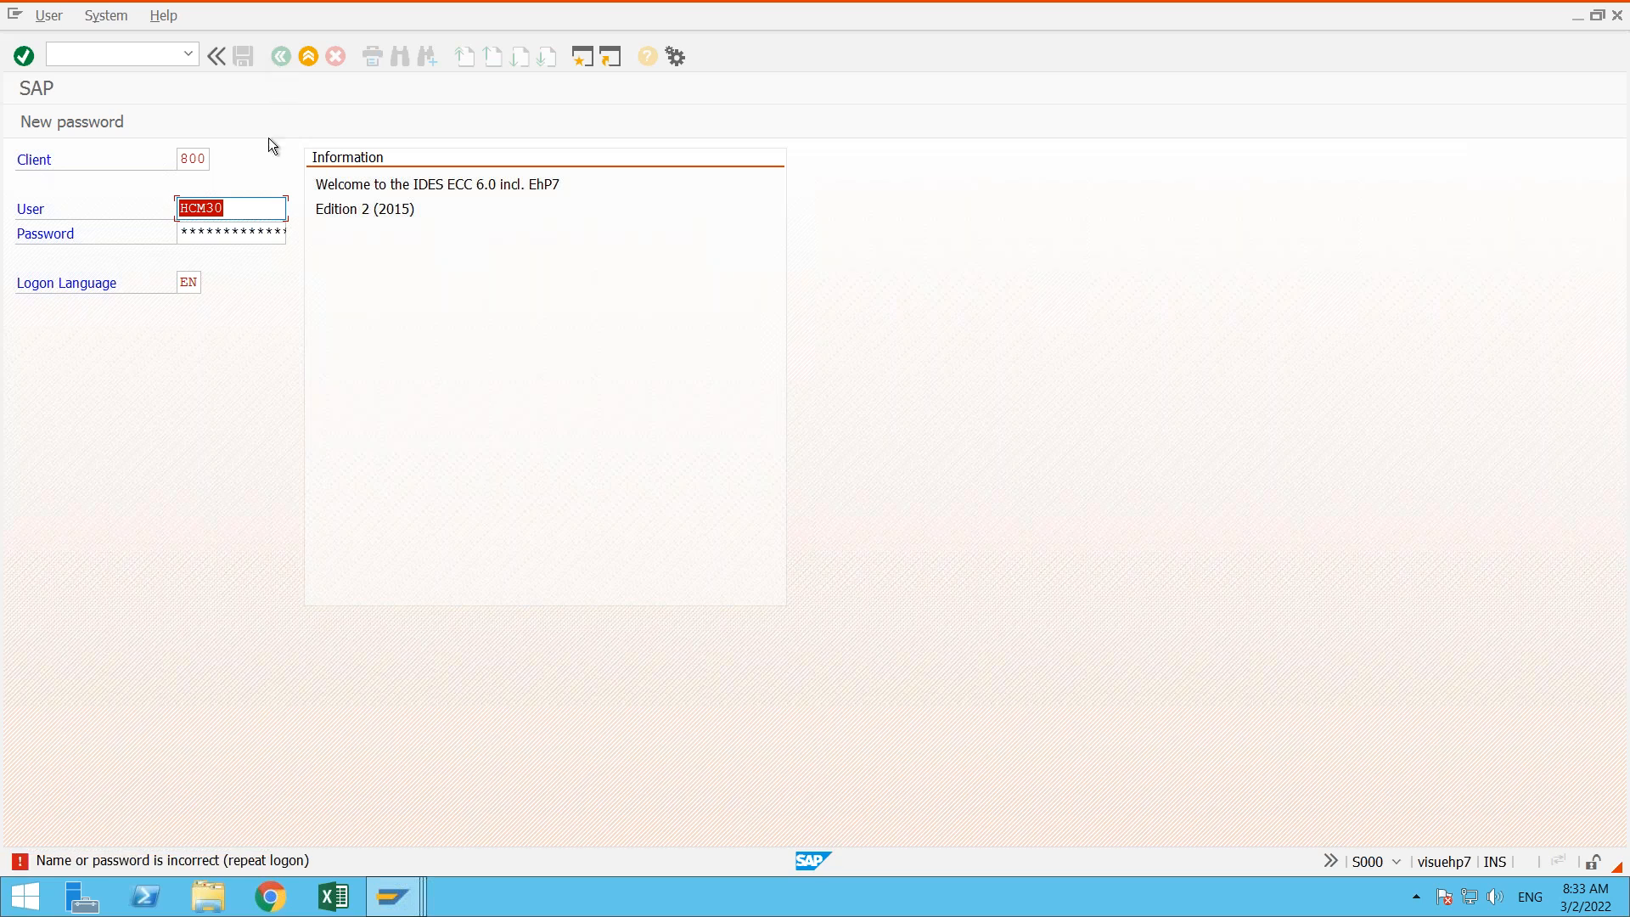
click(309, 57)
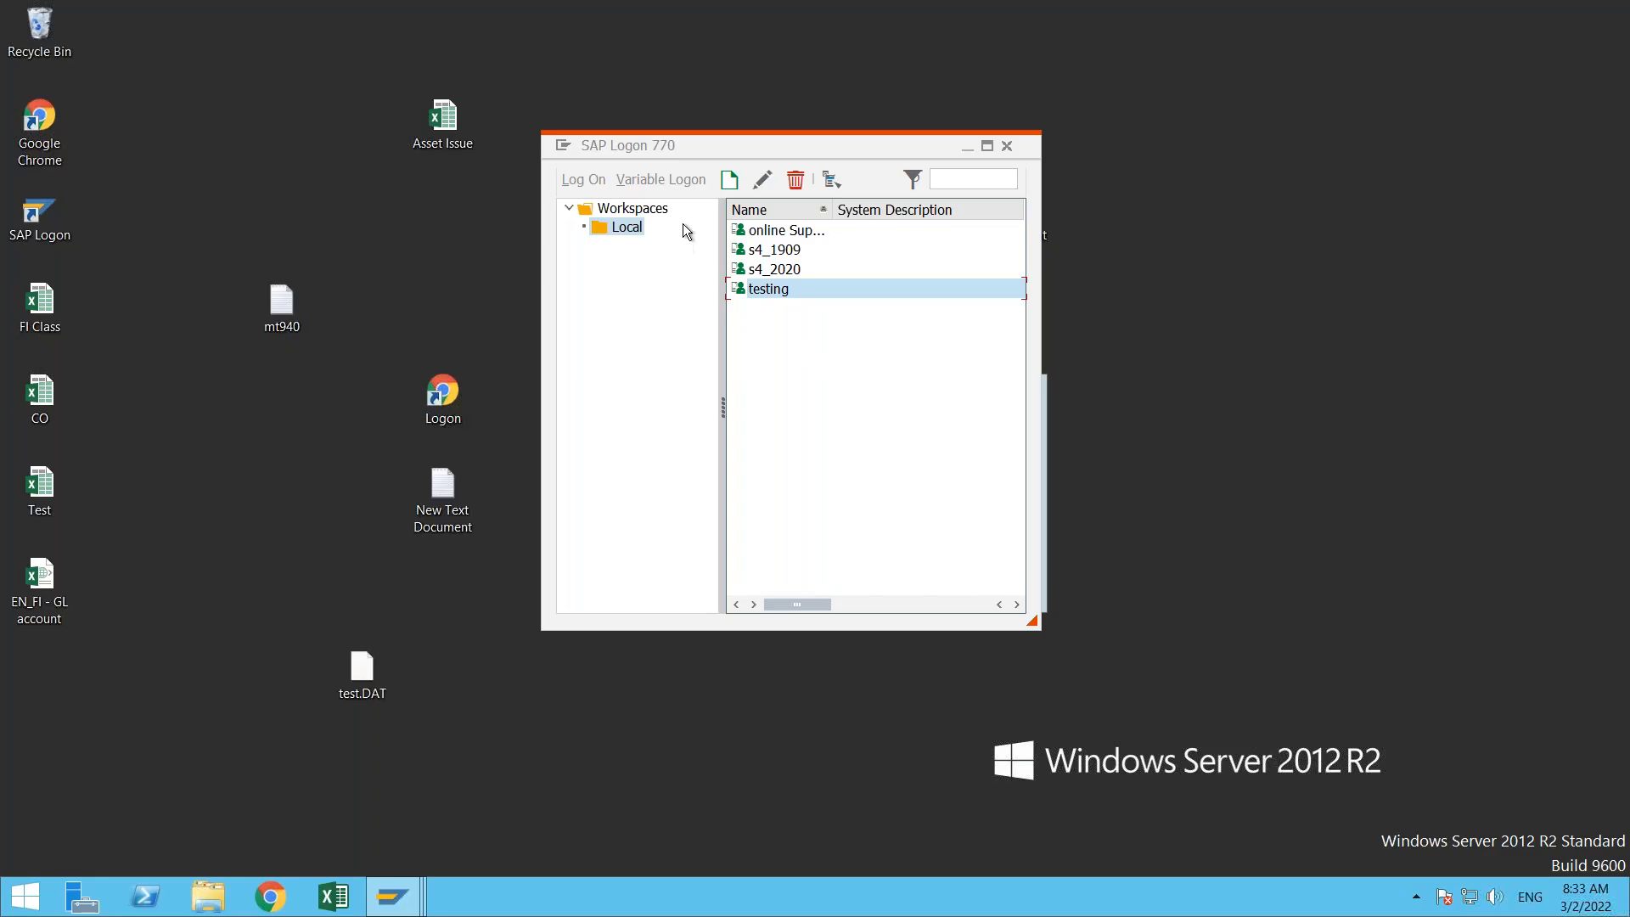
- Review the application server and instance number in the testing system's entry properties, and close them without changes
click(762, 179)
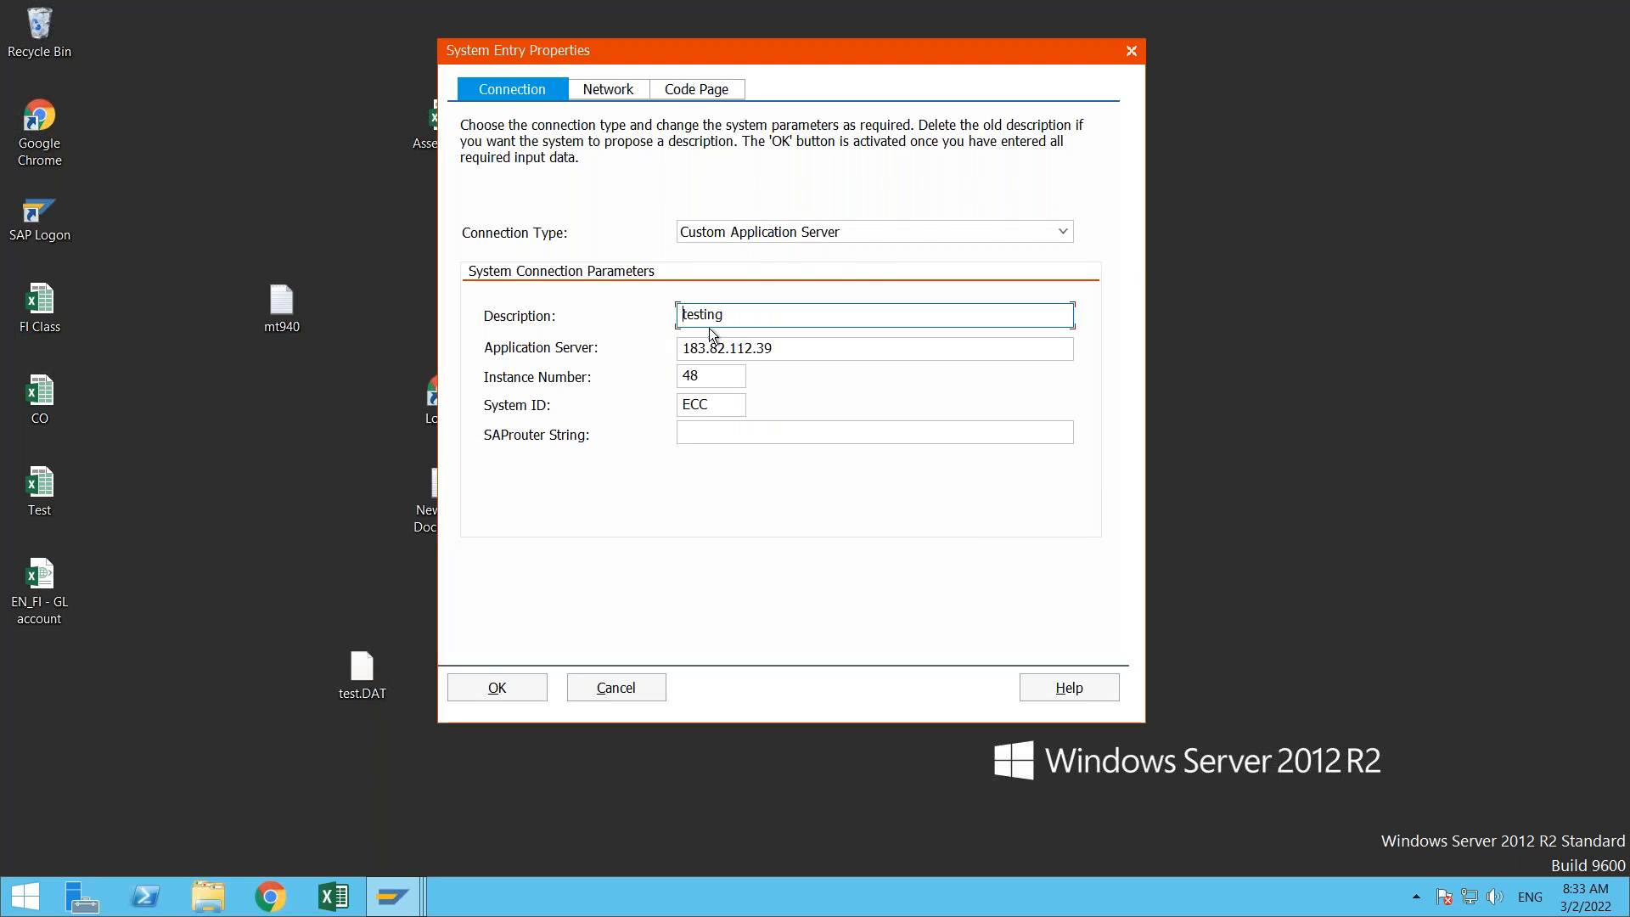
click(810, 345)
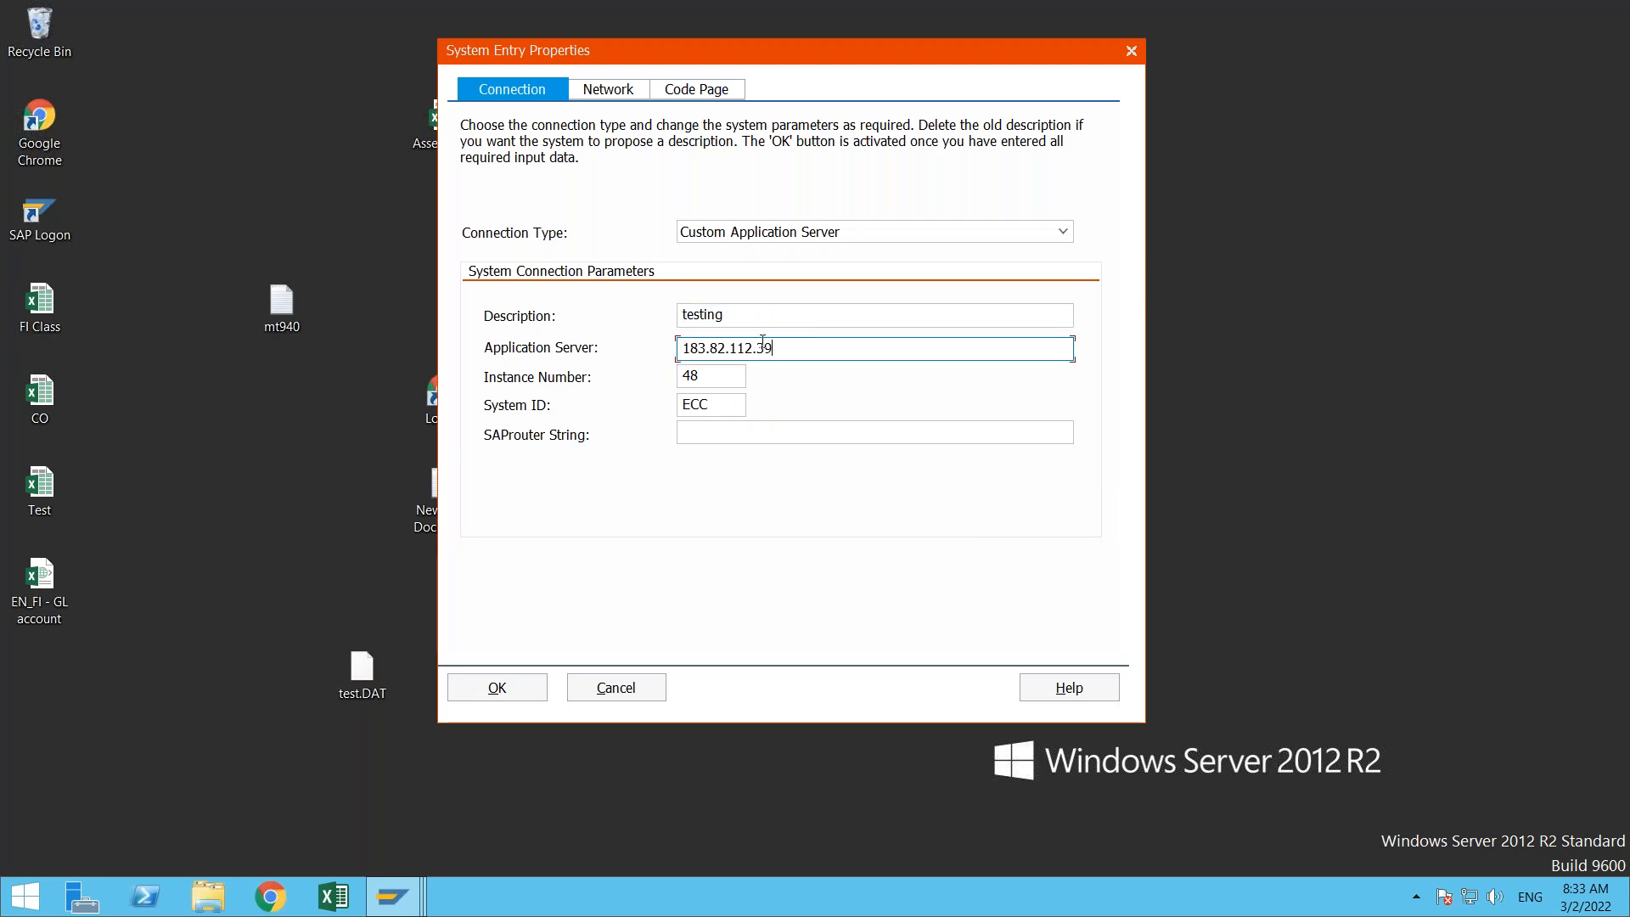
click(719, 382)
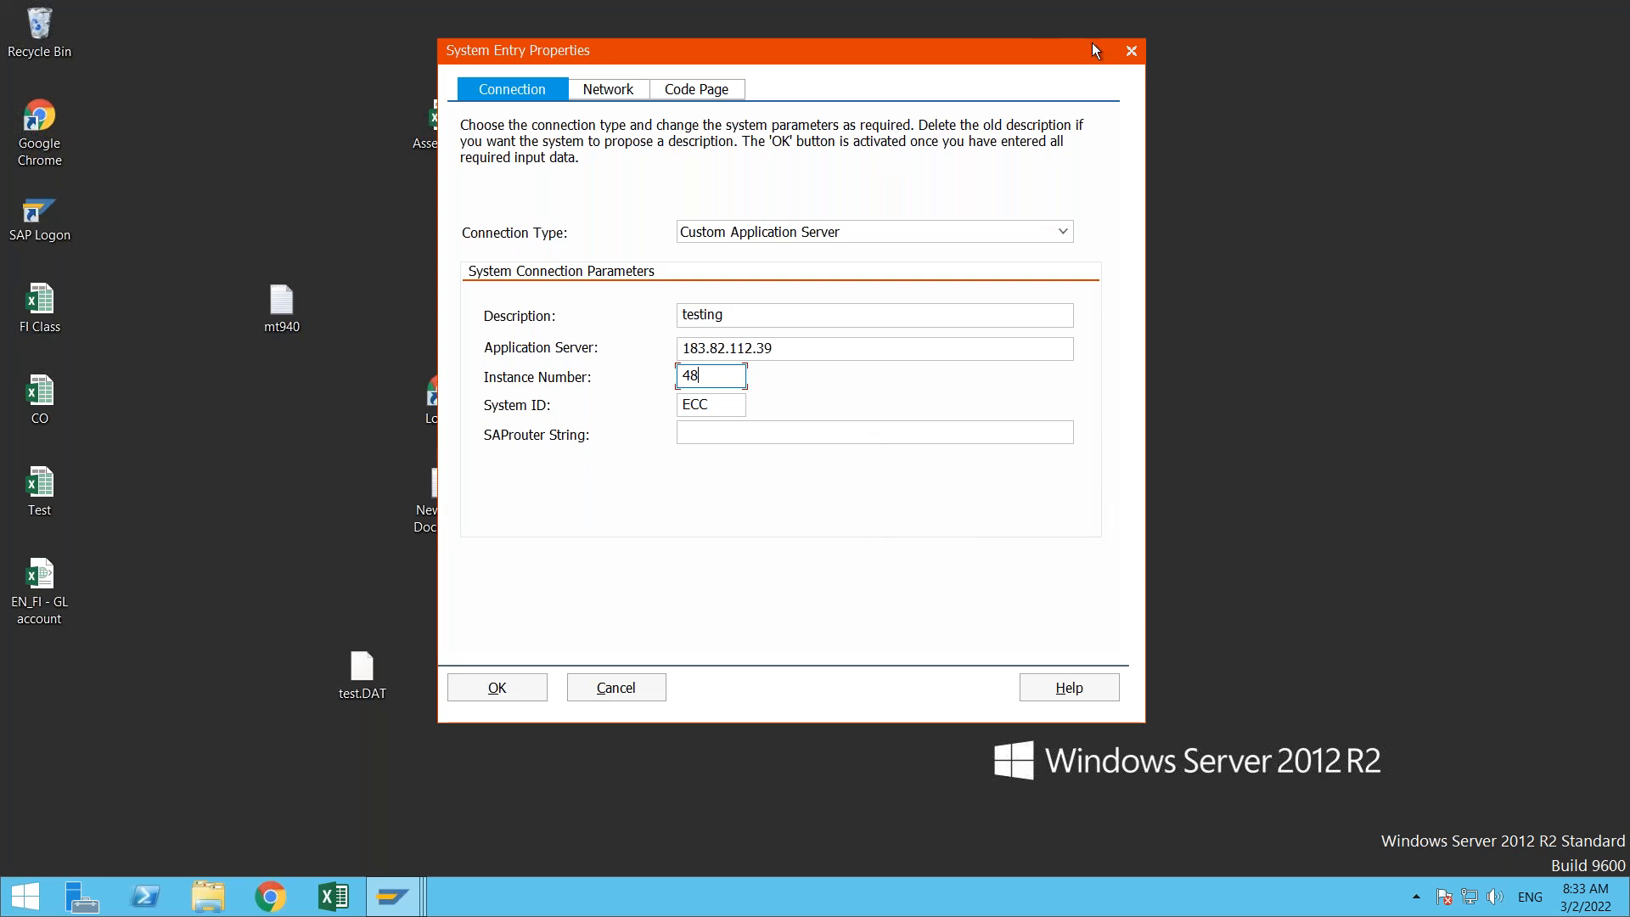
click(1138, 52)
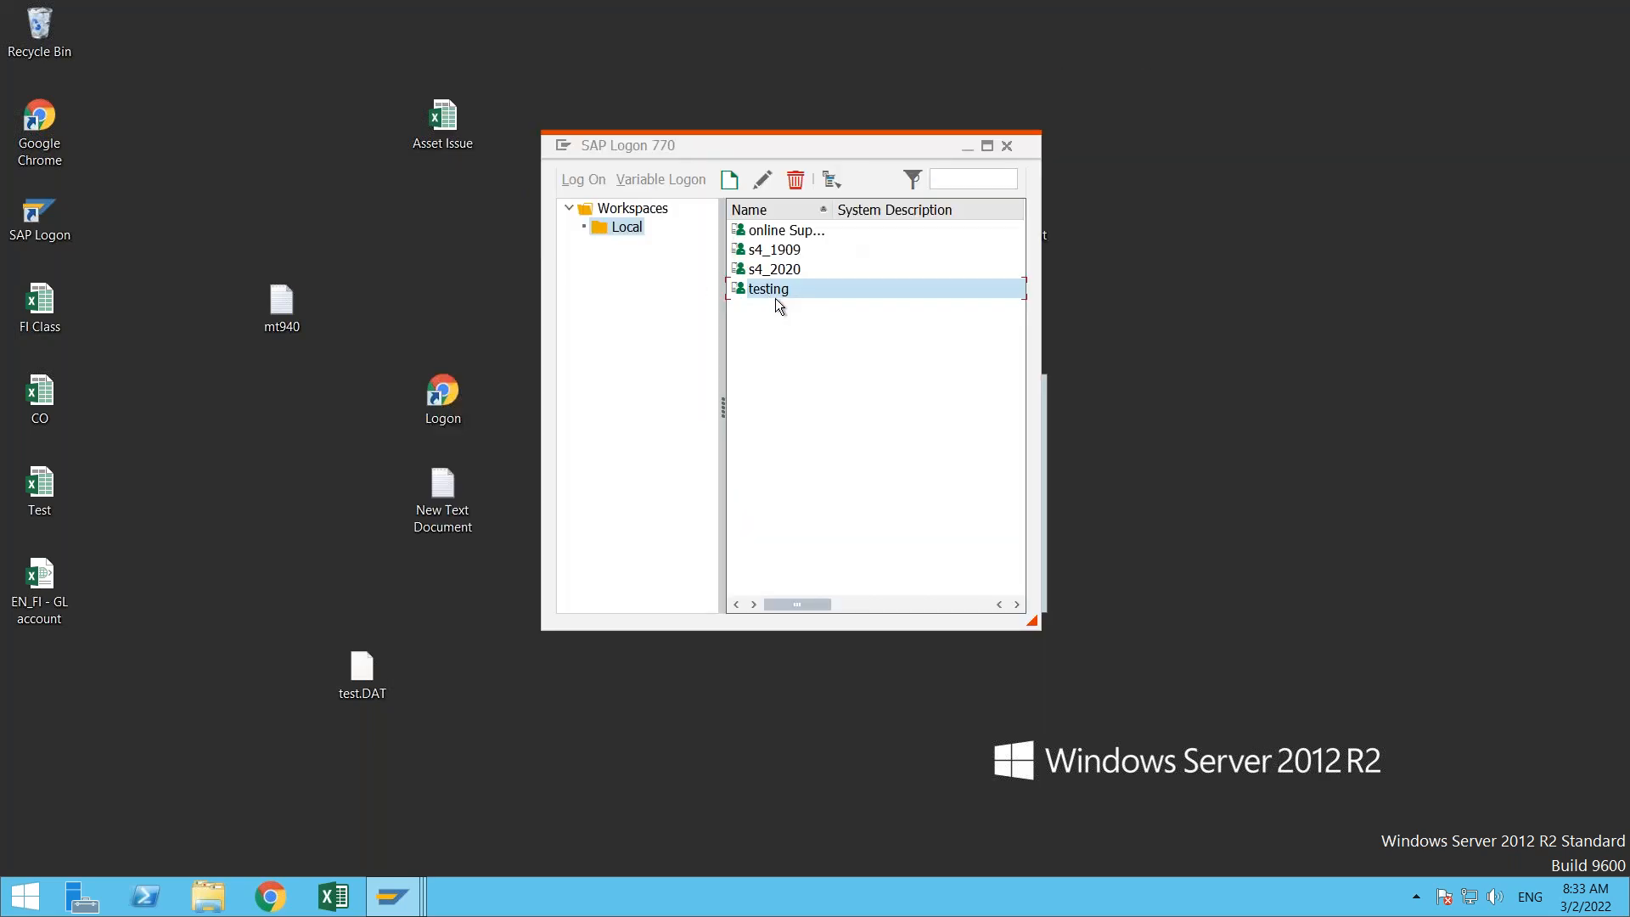
click(776, 298)
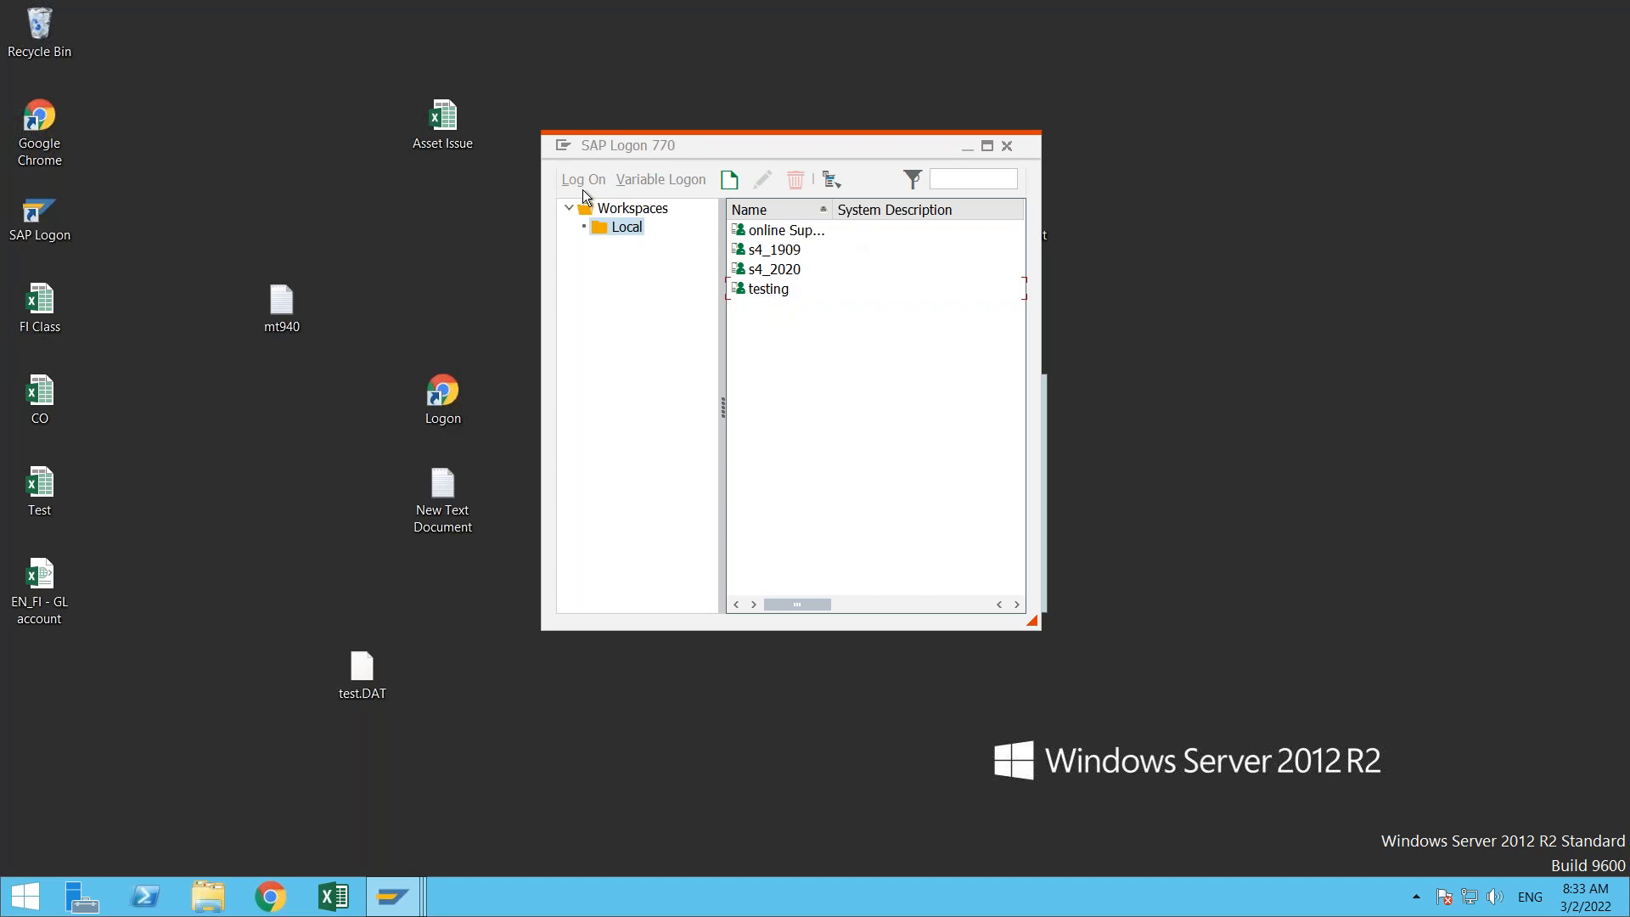
- Try to log on to the testing system with a saved user name and password, and retry the s4_2020 connection without viewing error details
double_click(776, 290)
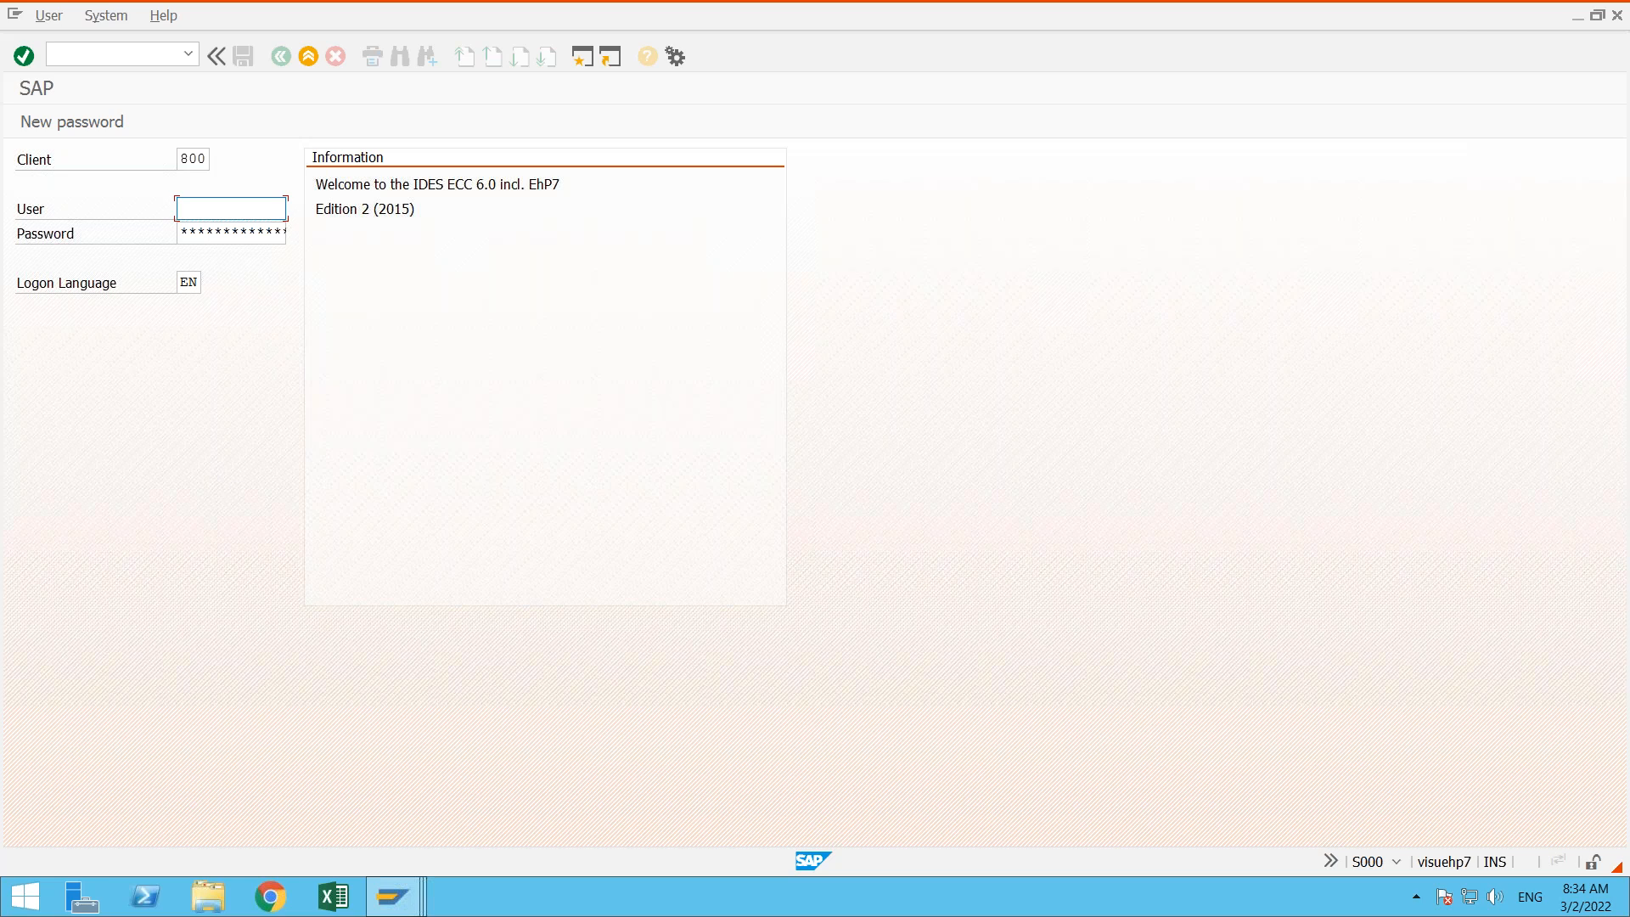
key(Down)
key(Down)
key(Down)
key(Tab)
text(*)
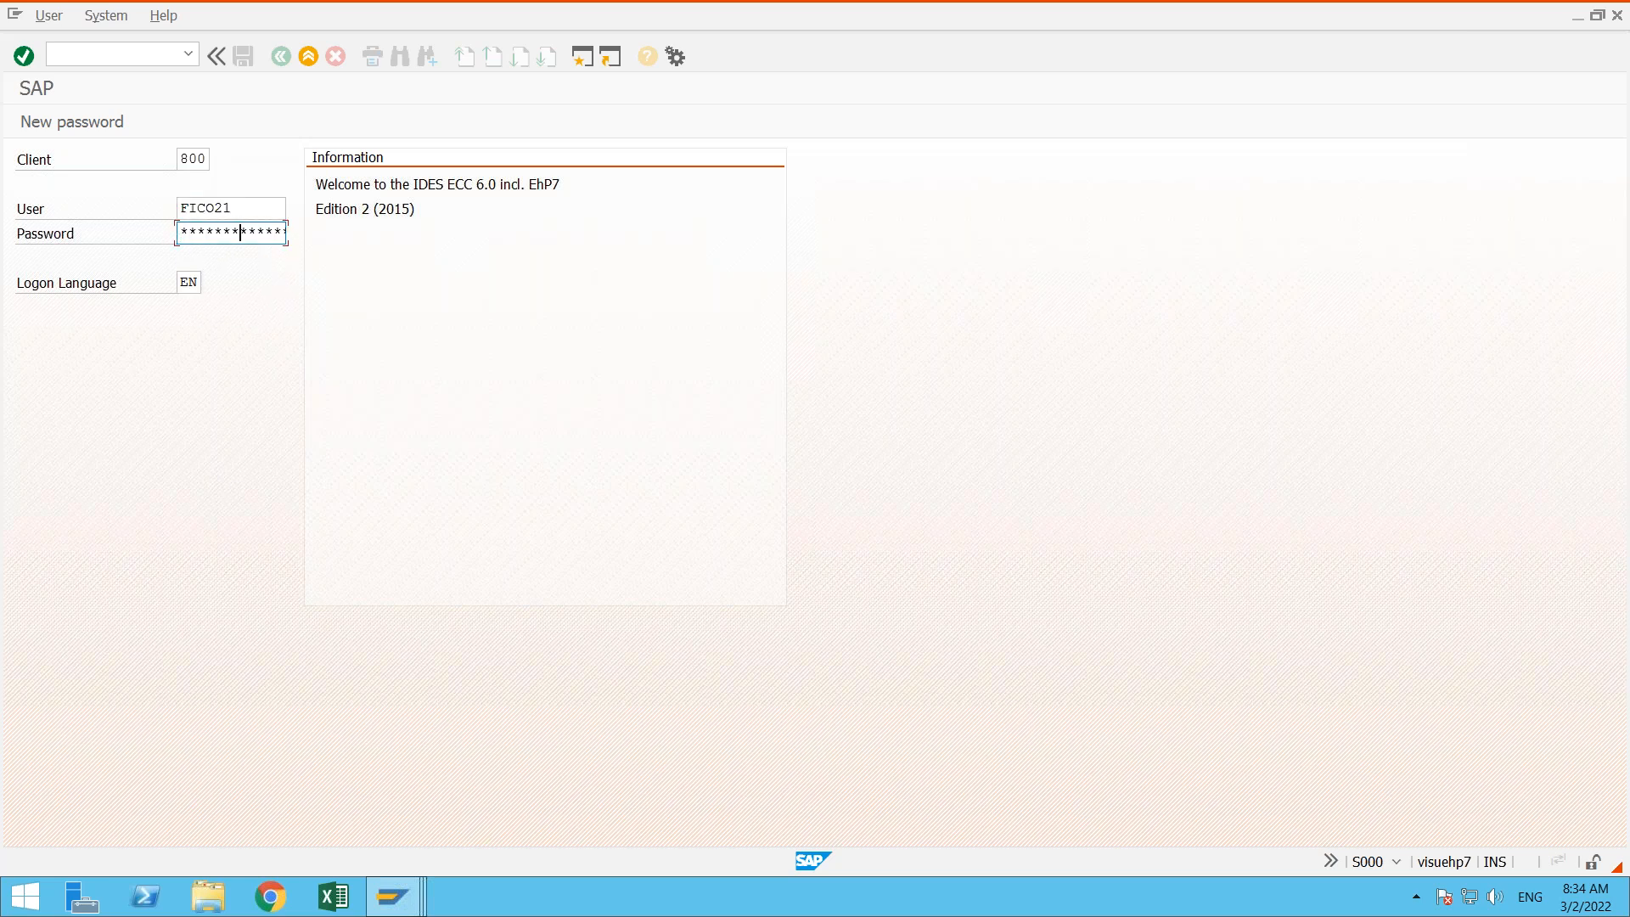
key(Return)
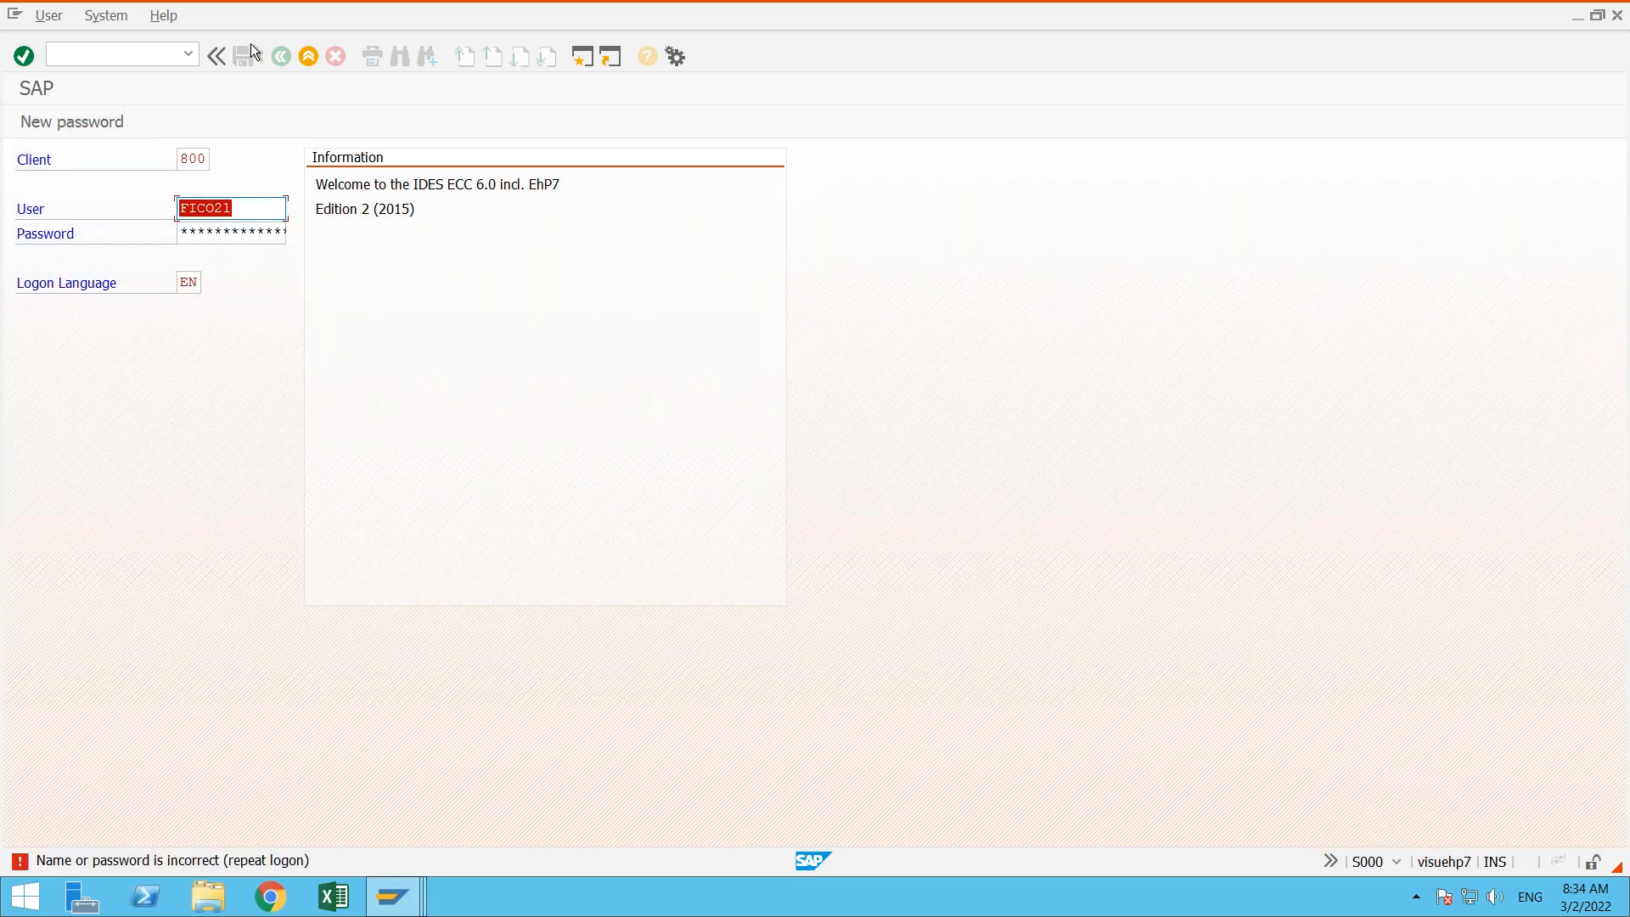
click(307, 57)
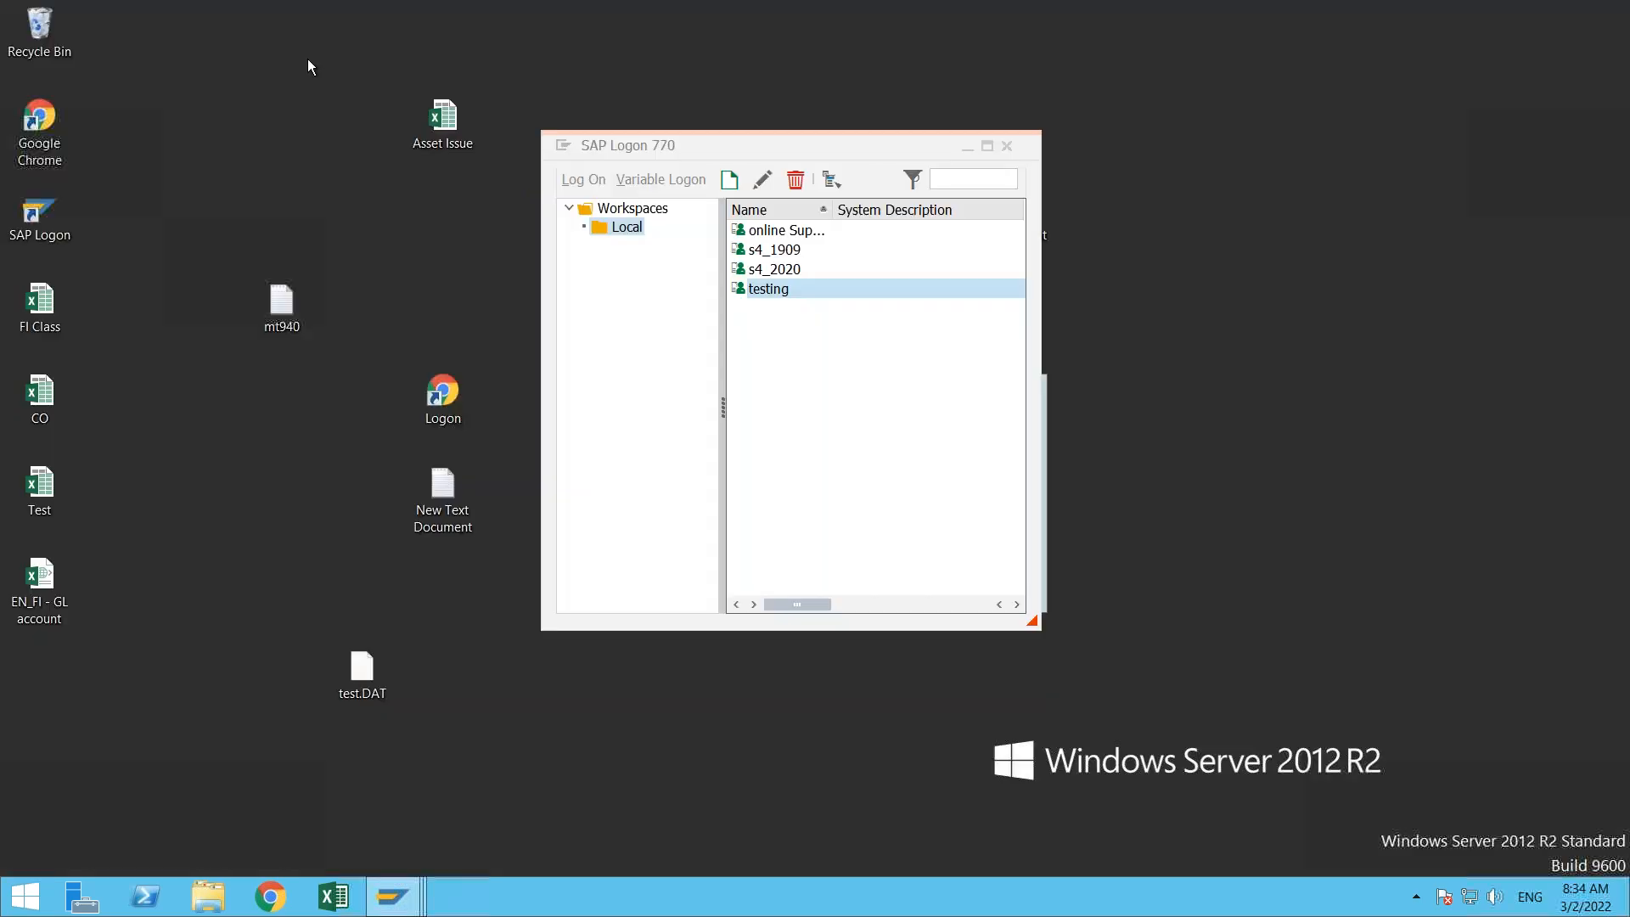
click(843, 268)
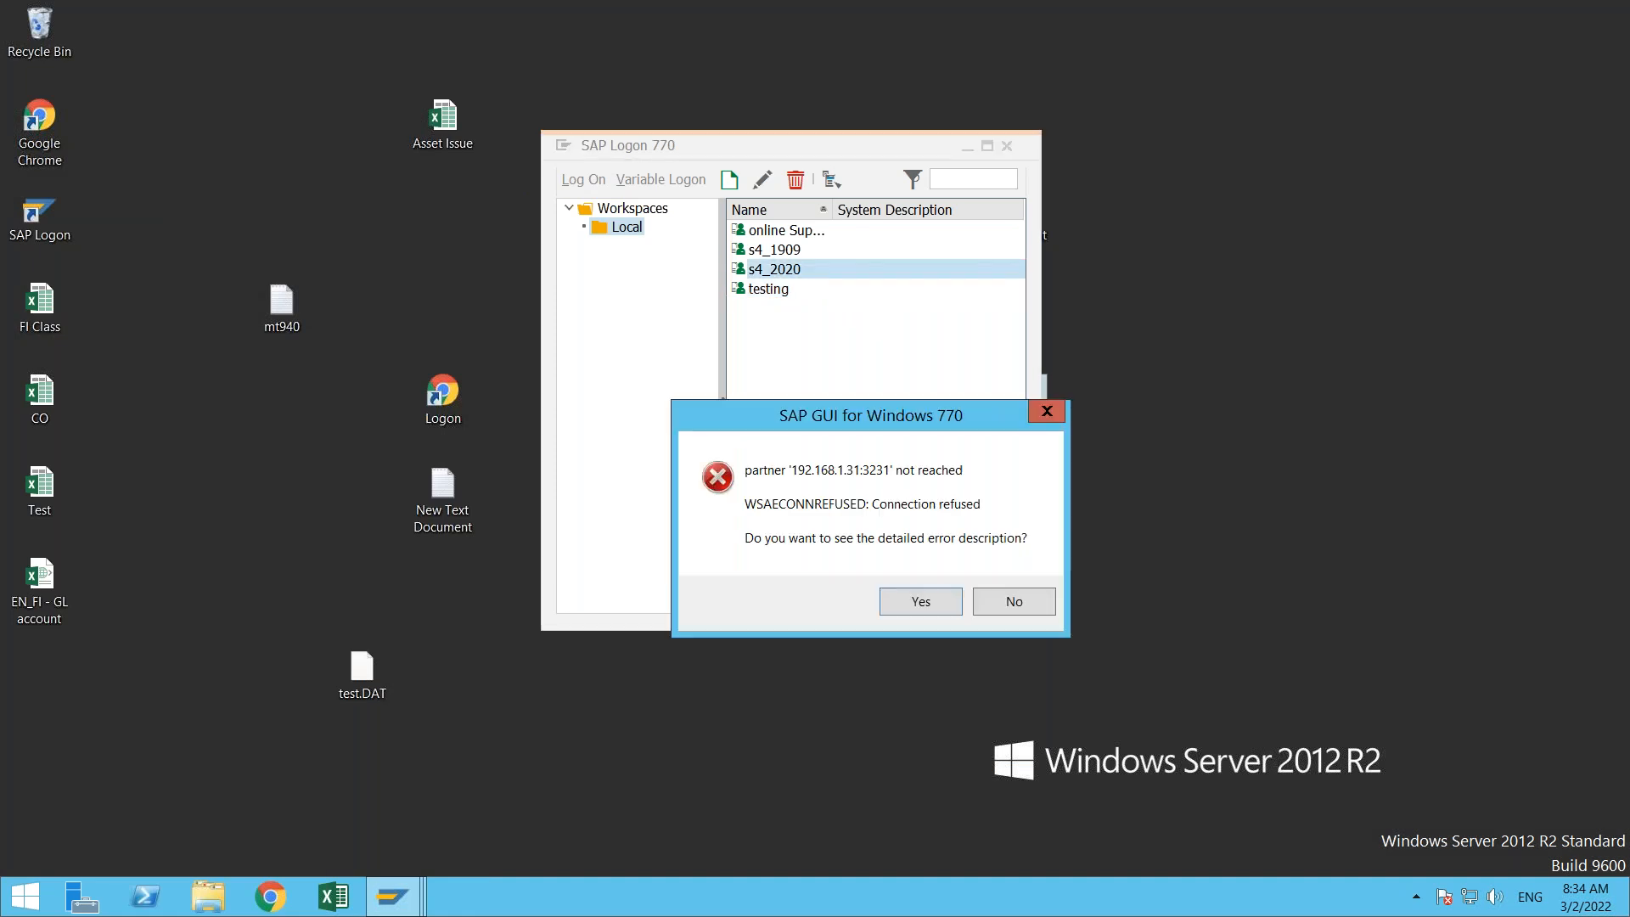
click(1002, 597)
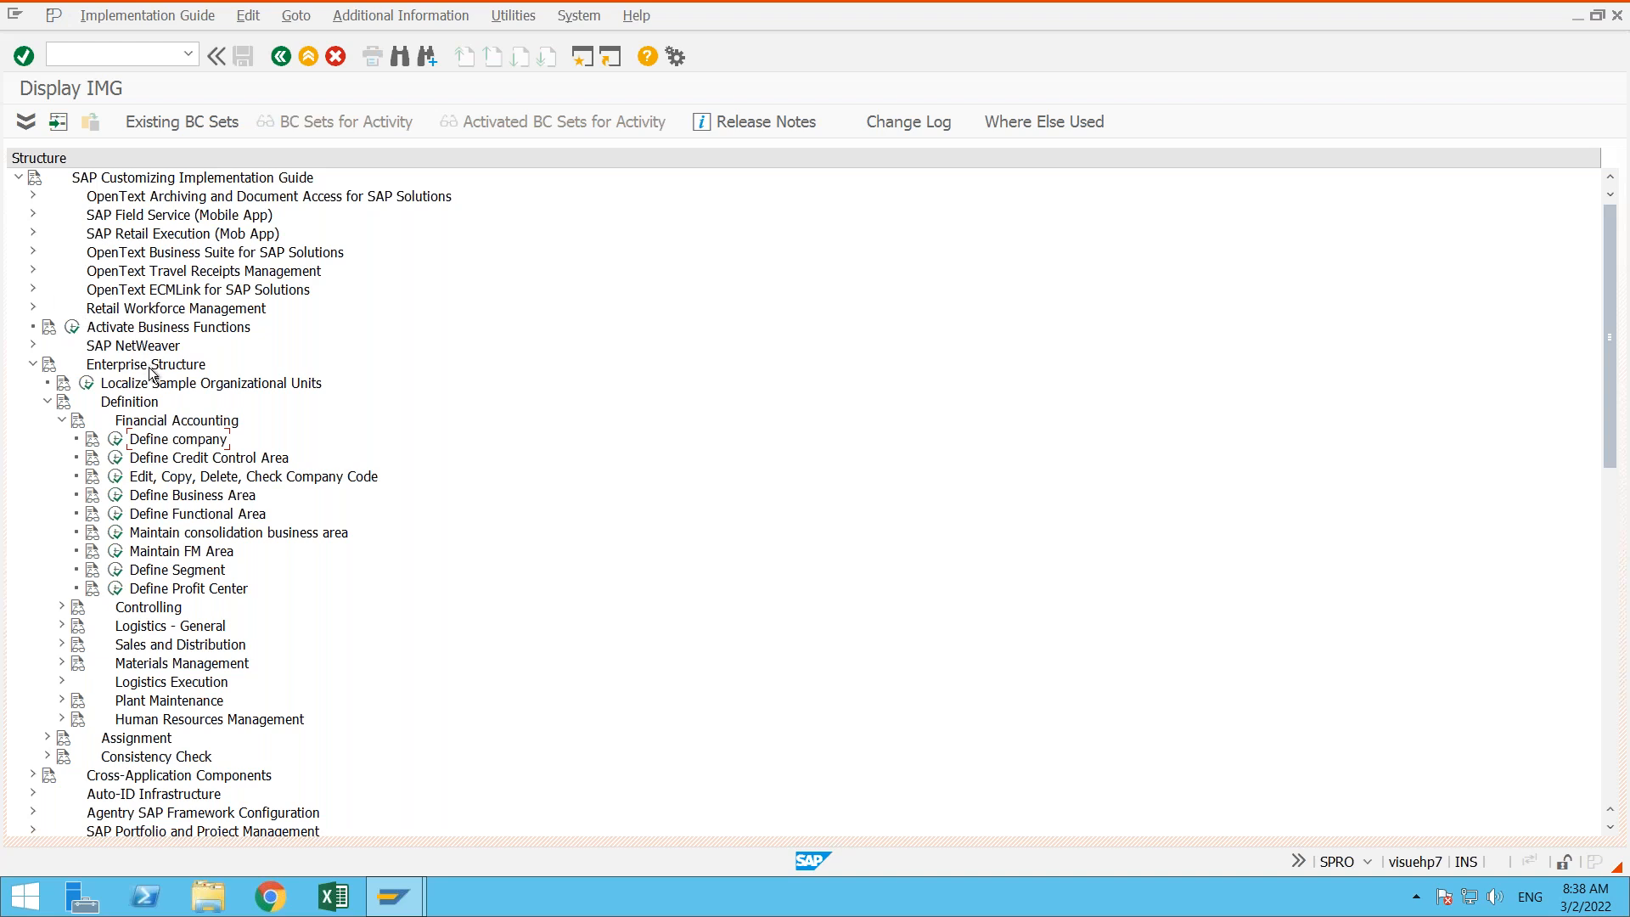
- Return to the SAP Easy Access screen and reopen the SAP Reference IMG with transaction spro
click(136, 404)
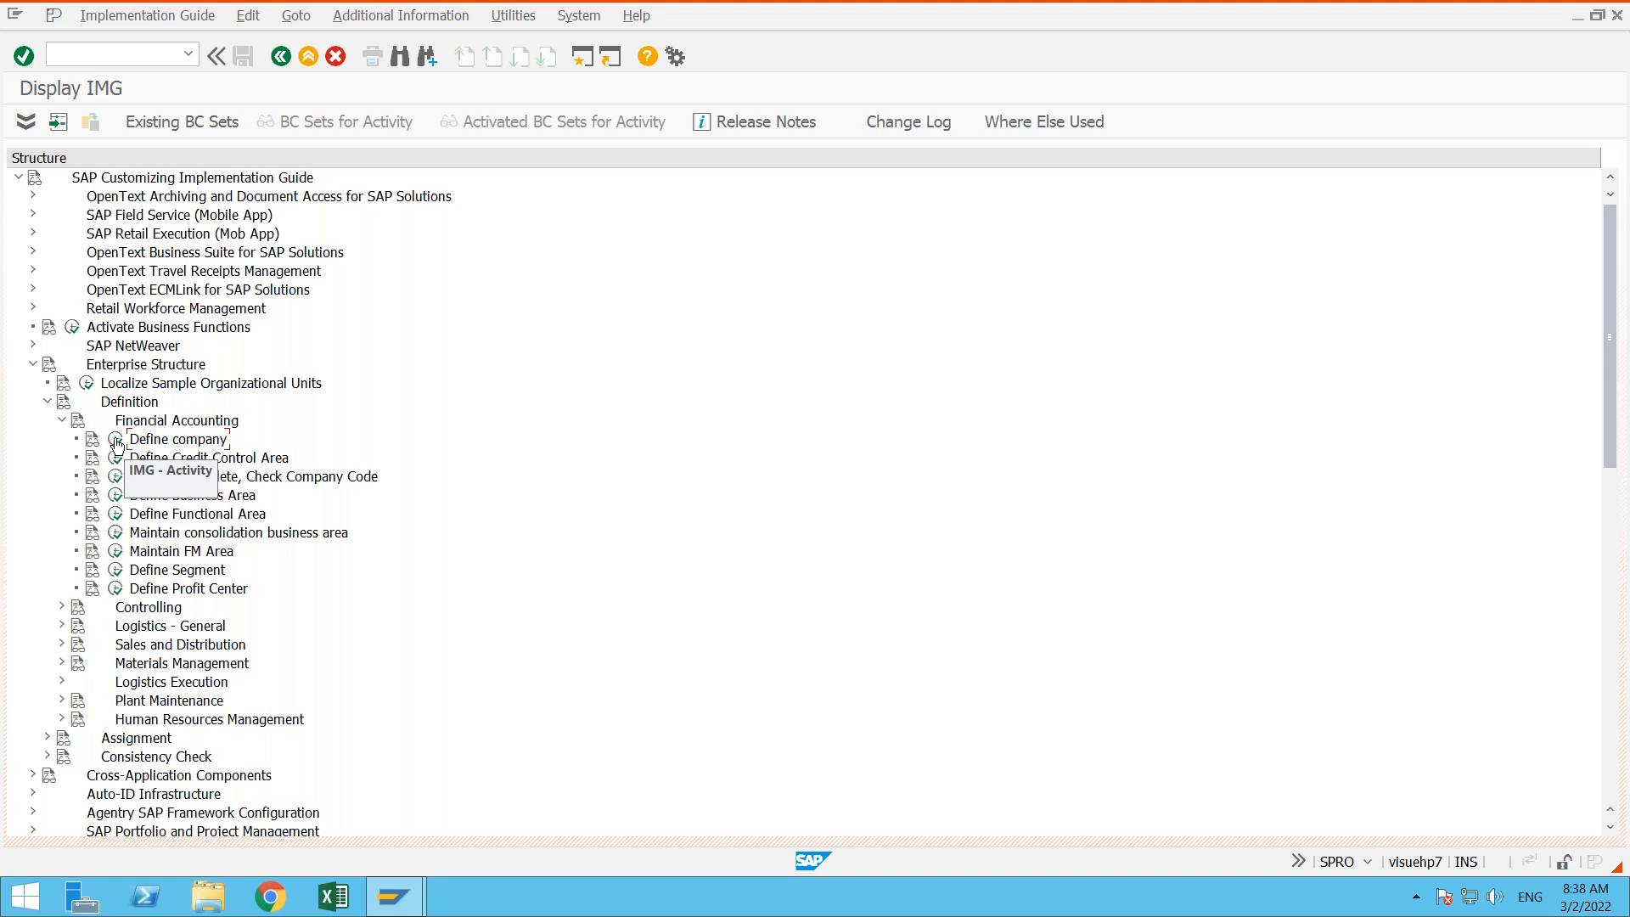
click(308, 57)
click(288, 56)
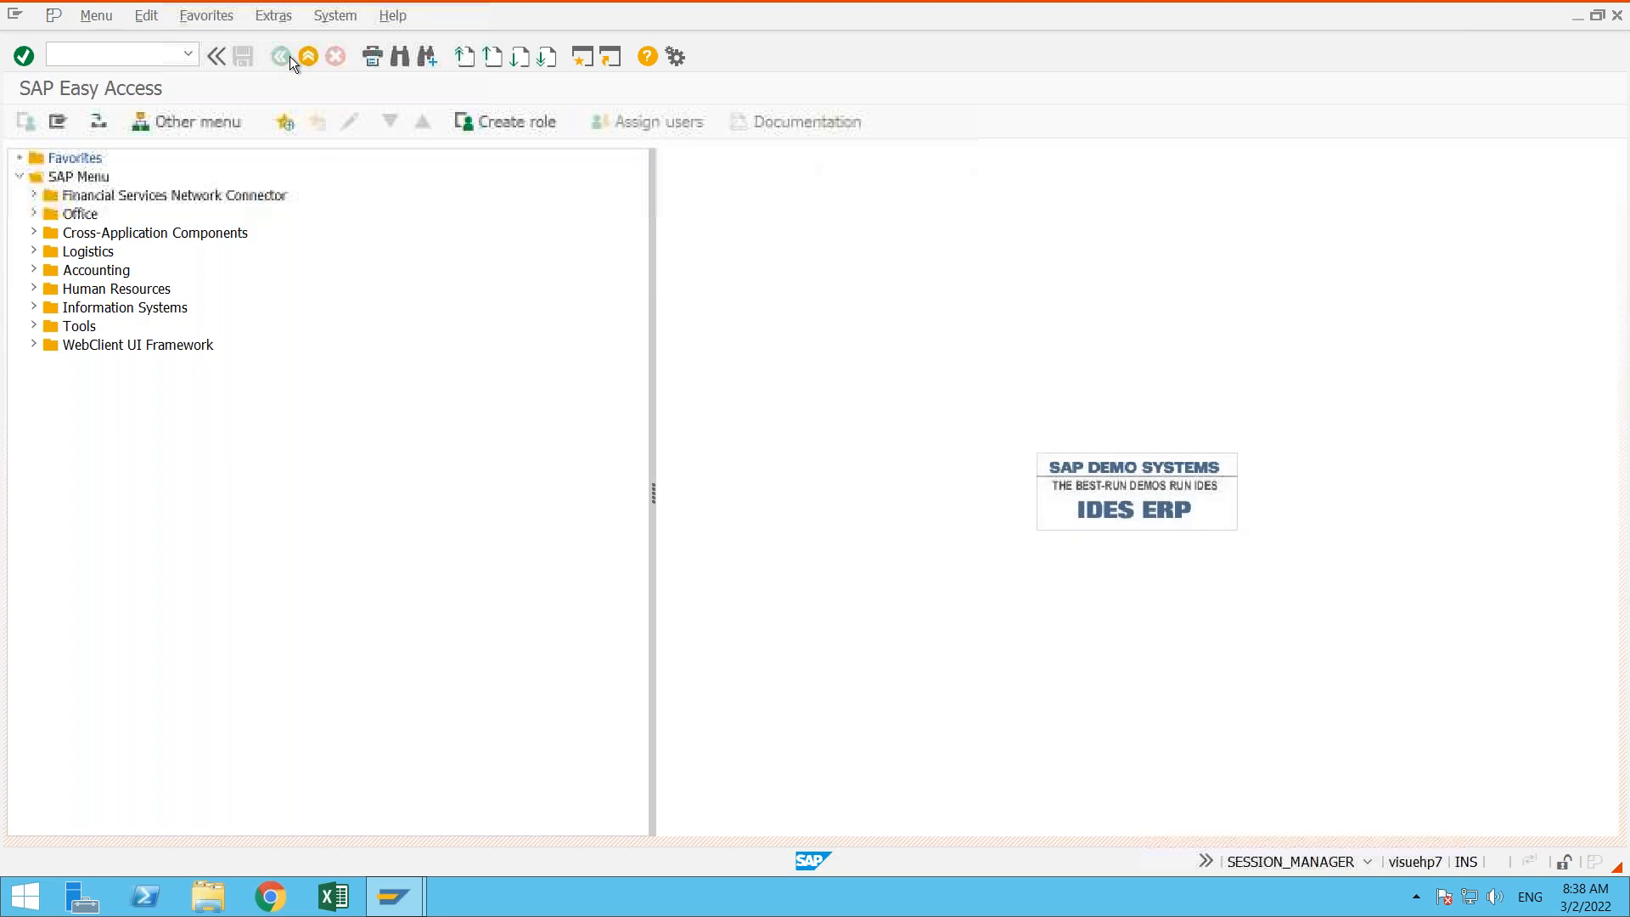
text(spro)
key(Return)
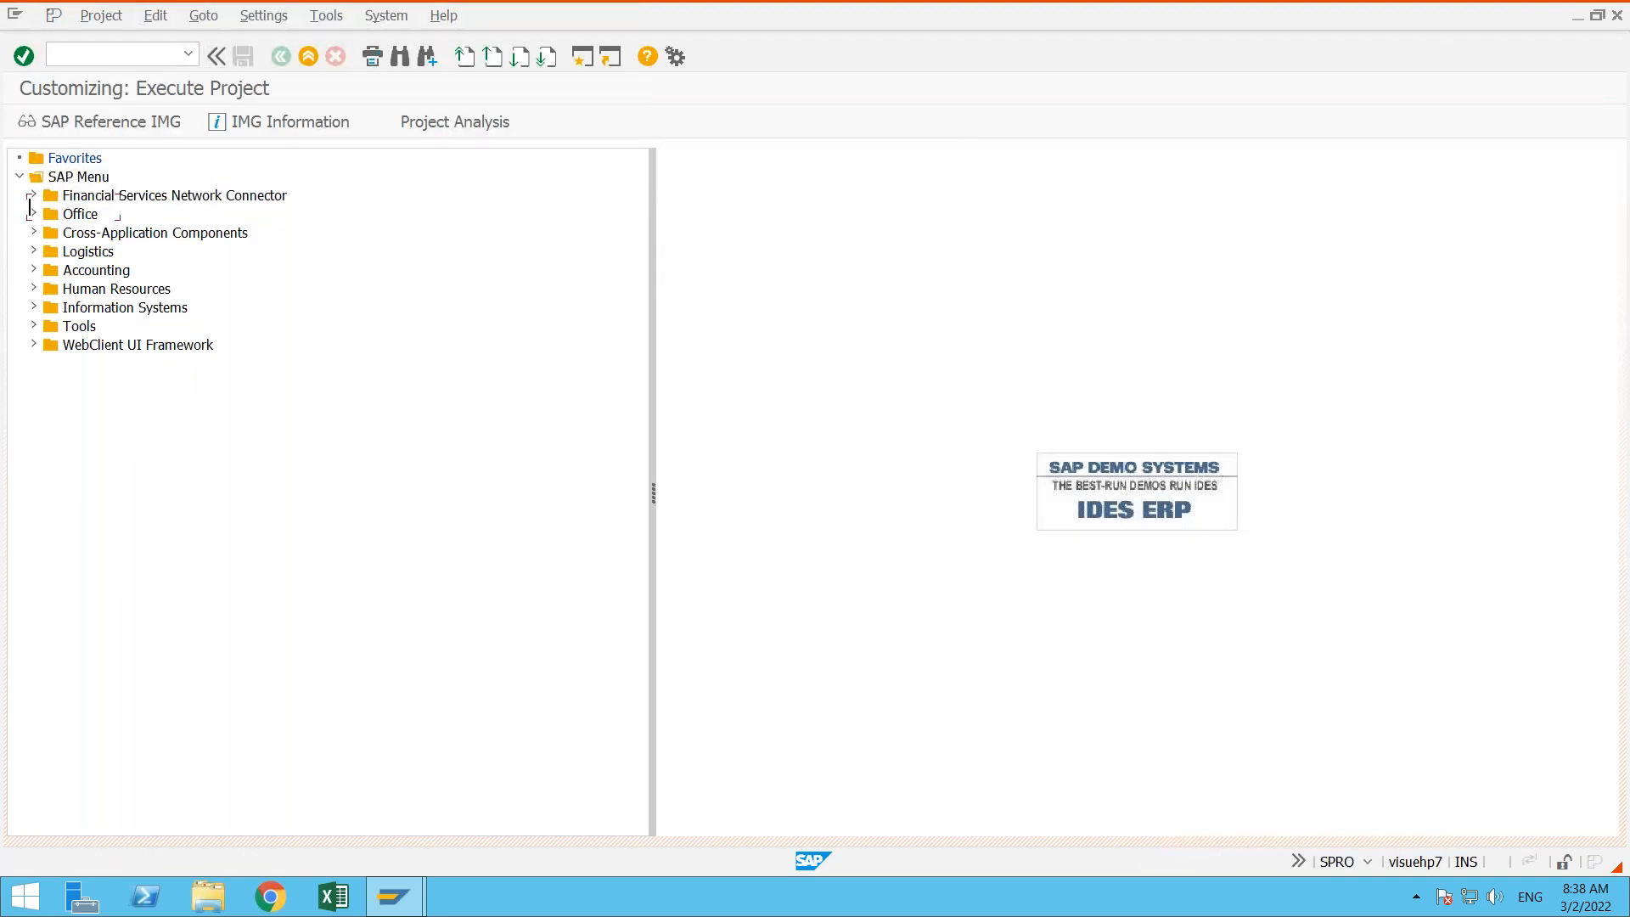
click(100, 117)
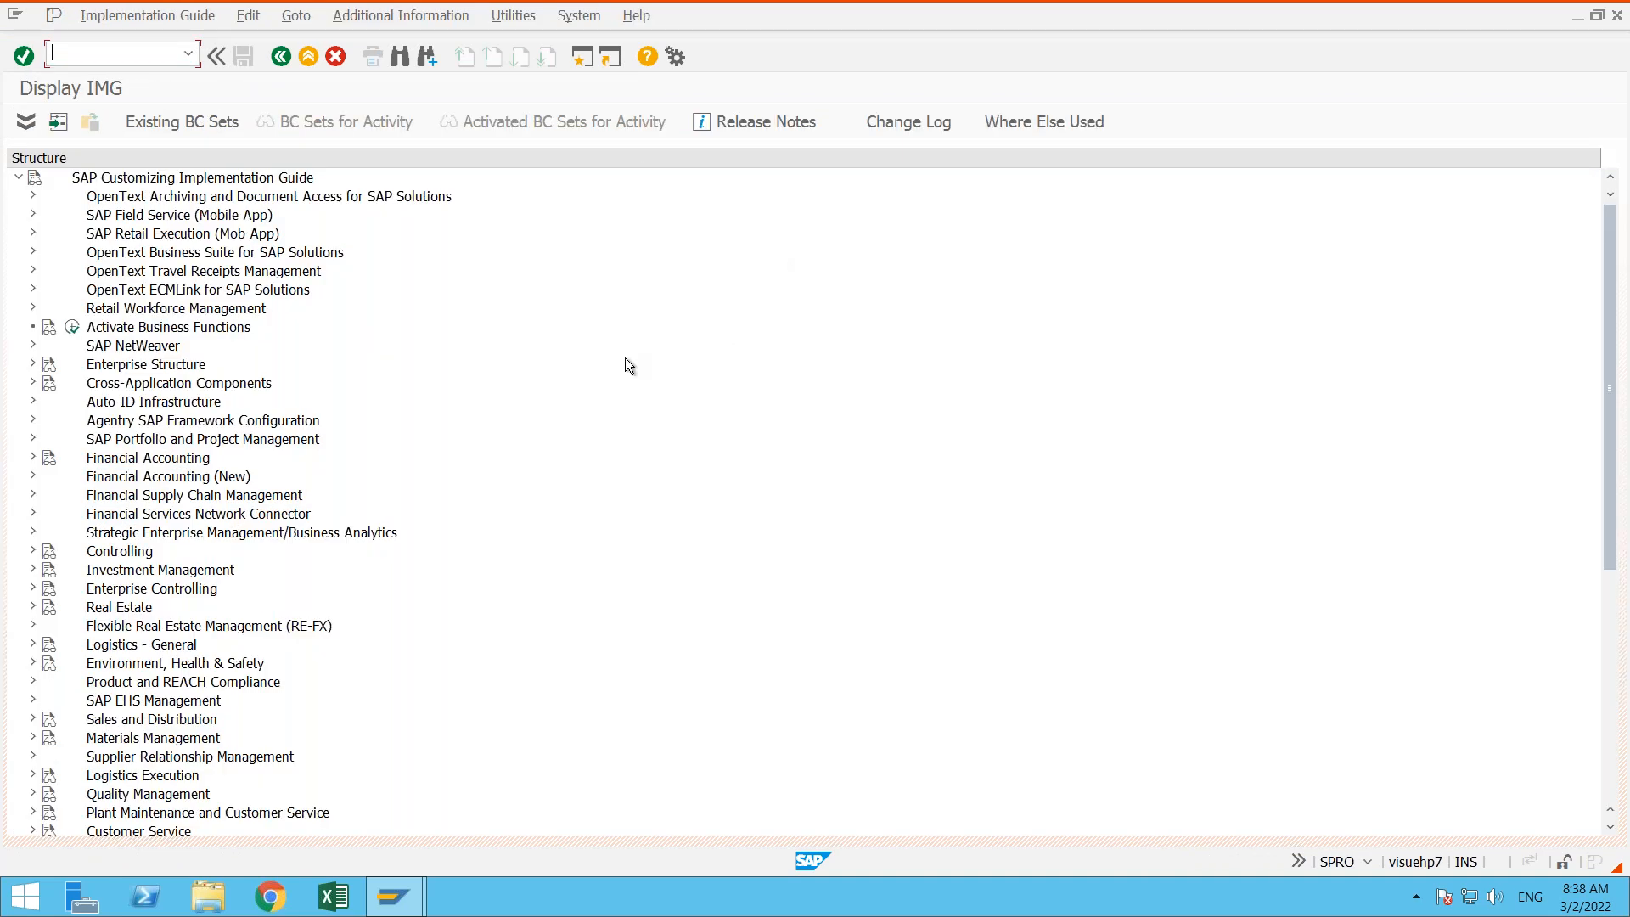
- Expand Enterprise Structure, Definition and Financial Accounting in the IMG structure to list the company definition activities
double_click(118, 371)
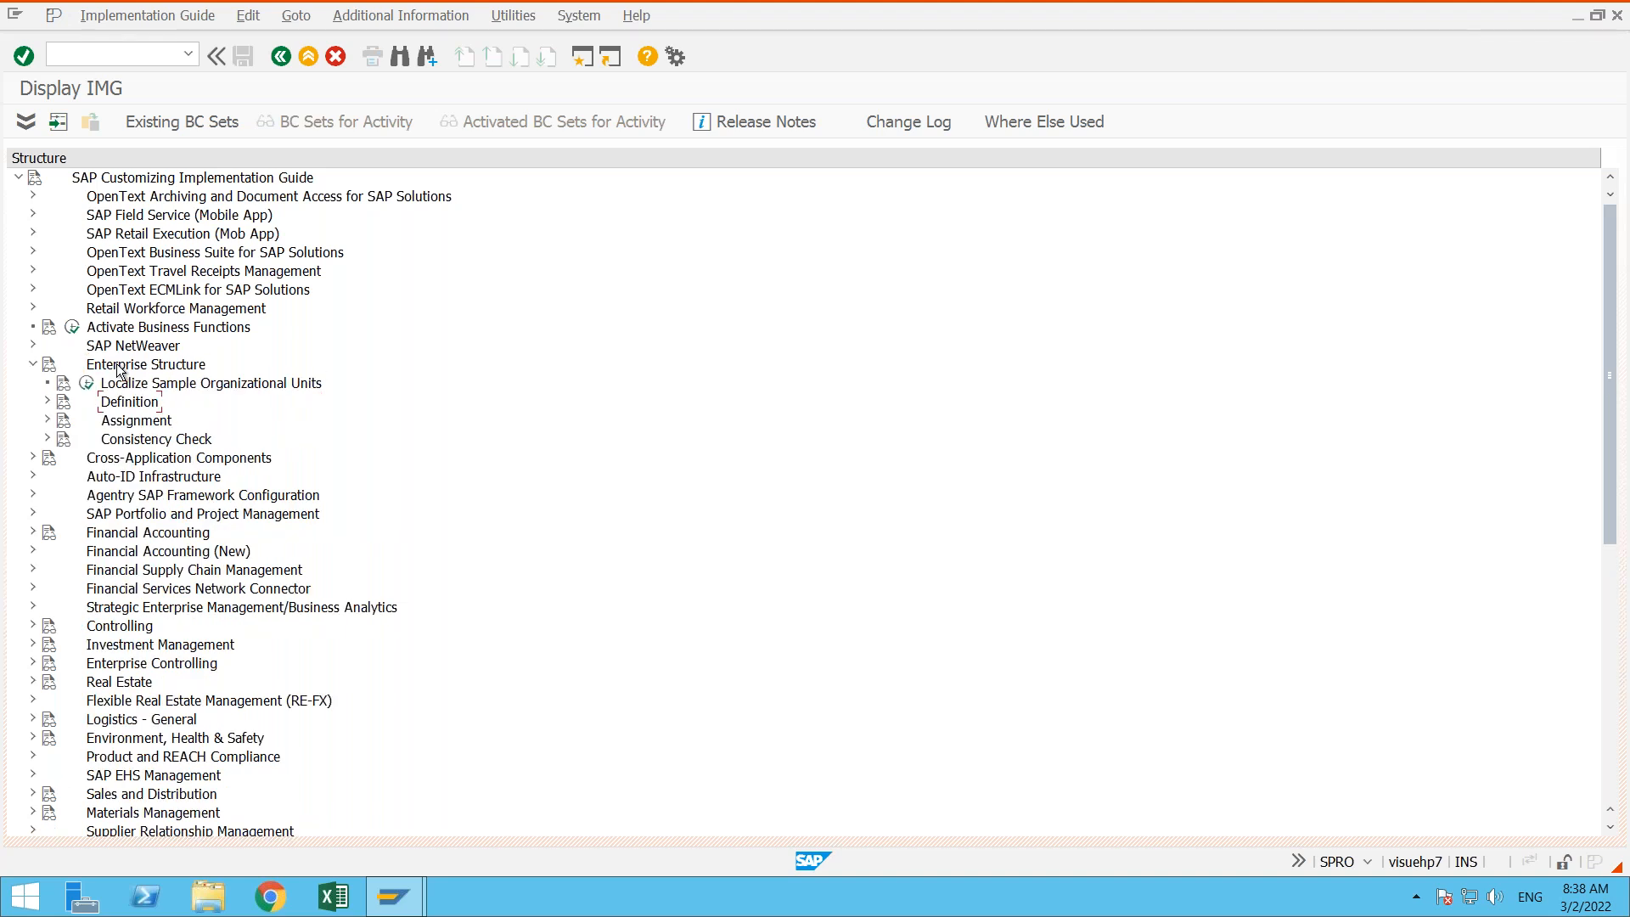
key(Right)
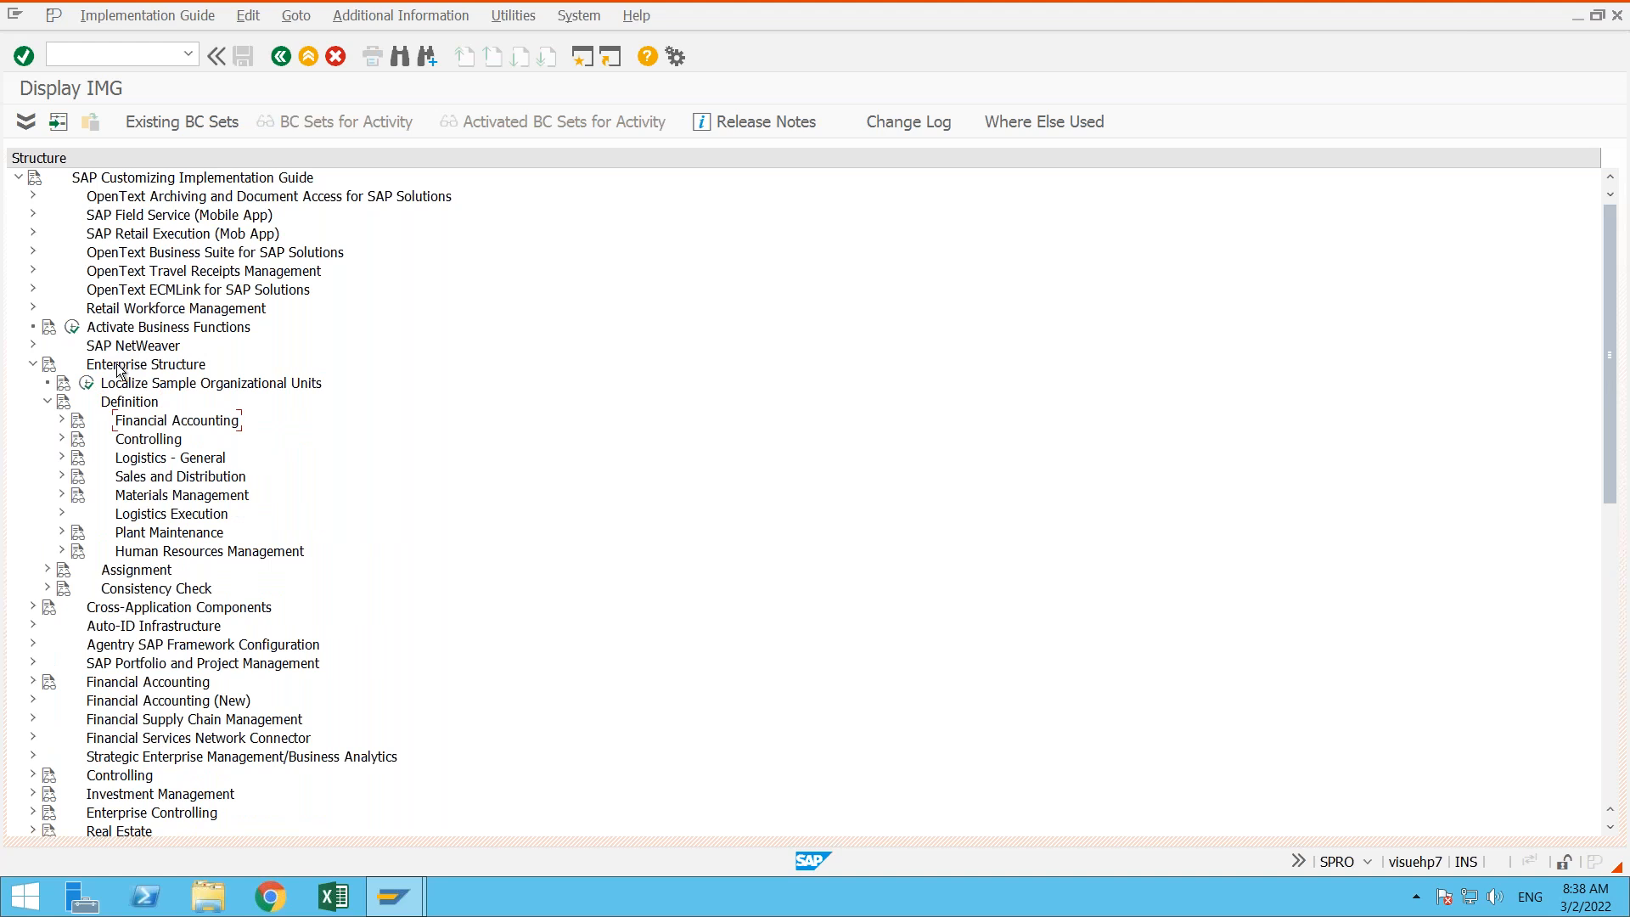
key(Right)
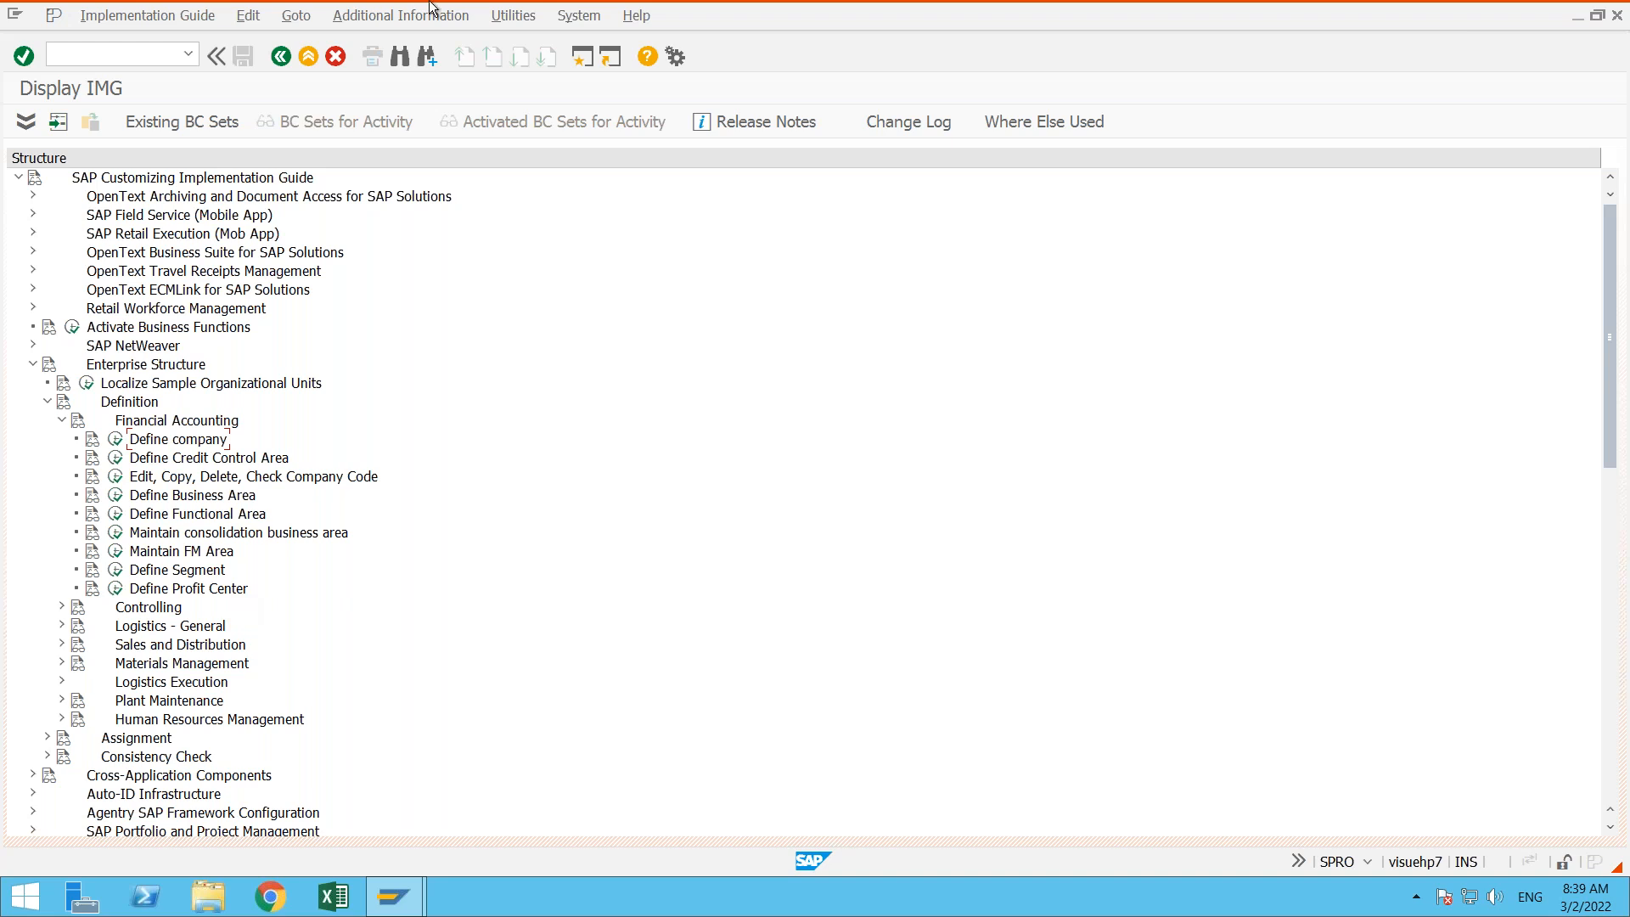
- Show the IMG Activity keys as additional information beside the IMG structure and widen that column
click(416, 26)
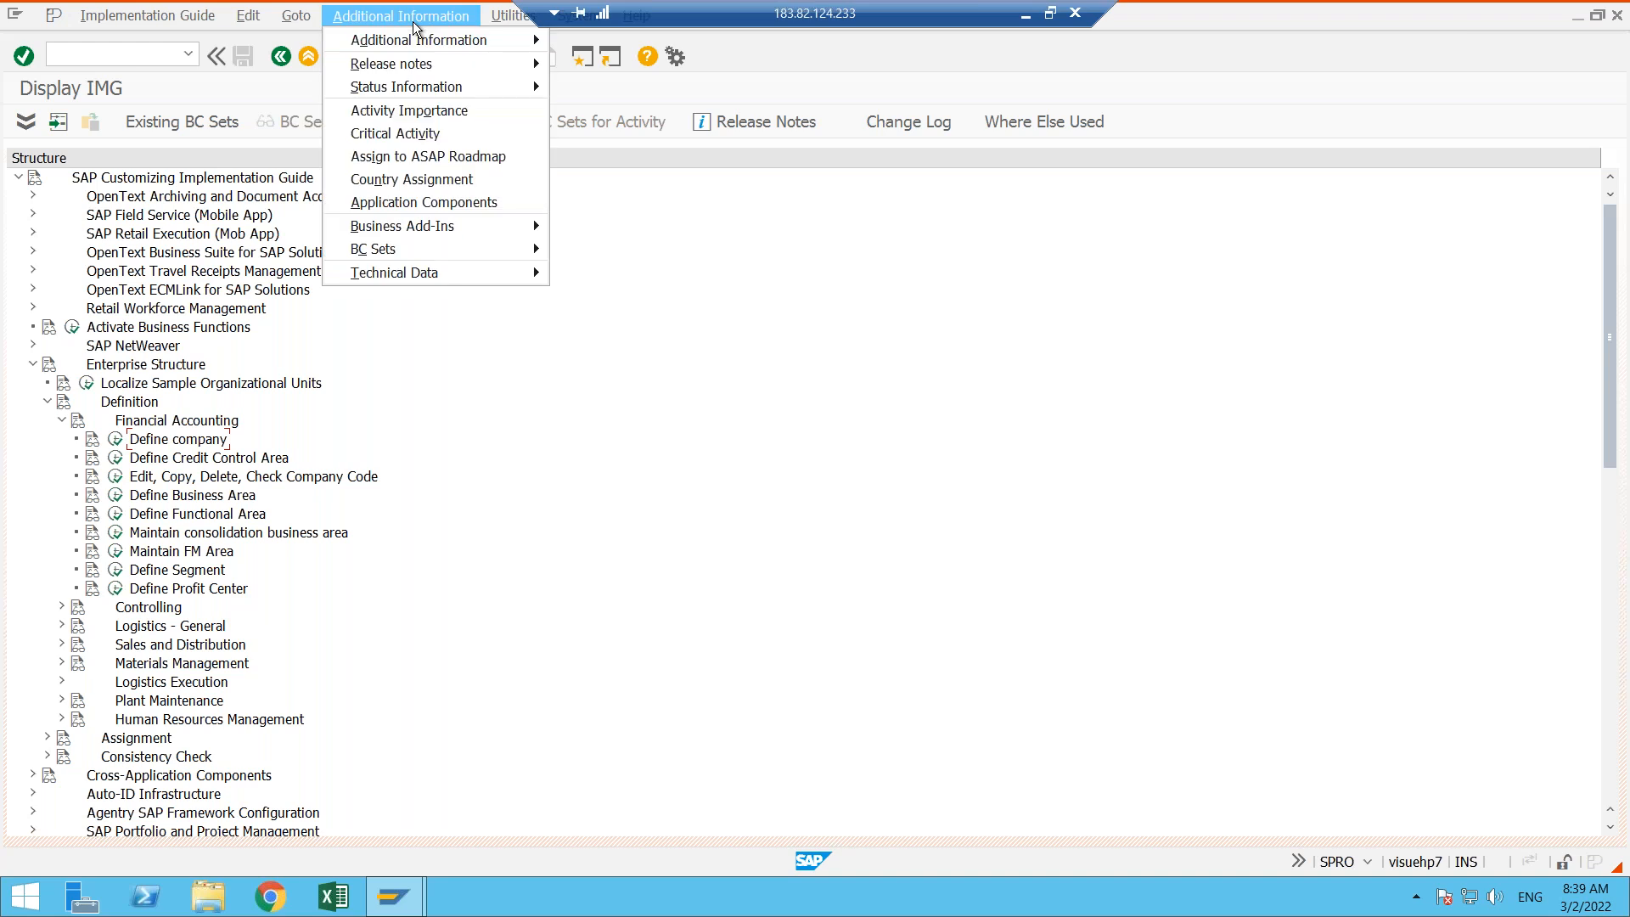
mouse_move(427, 44)
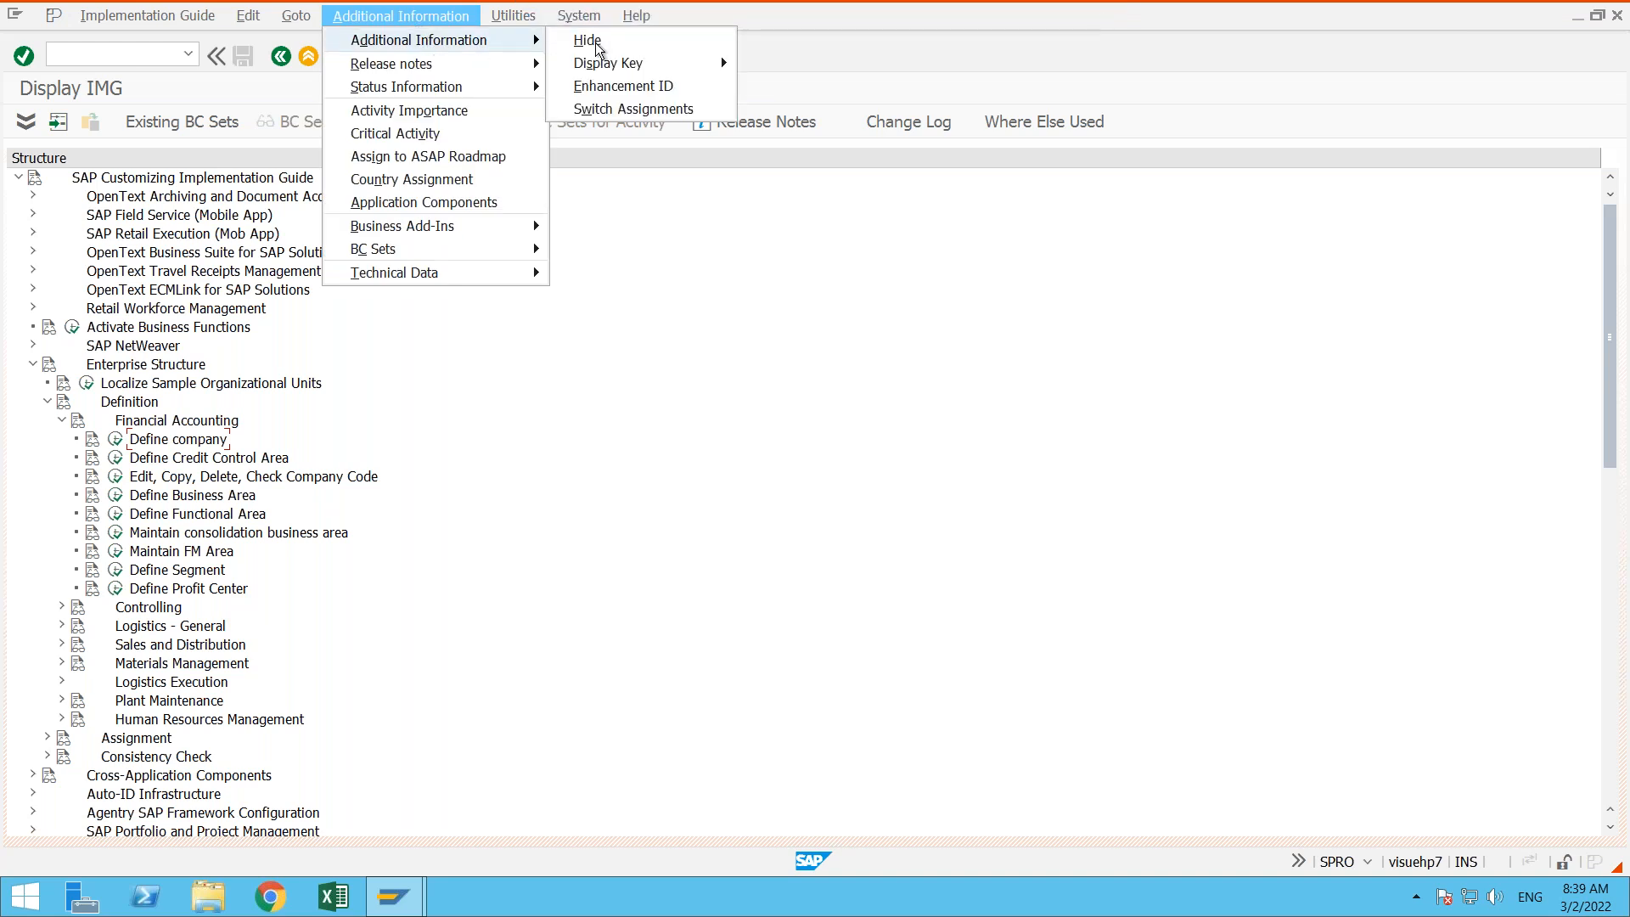
mouse_move(677, 64)
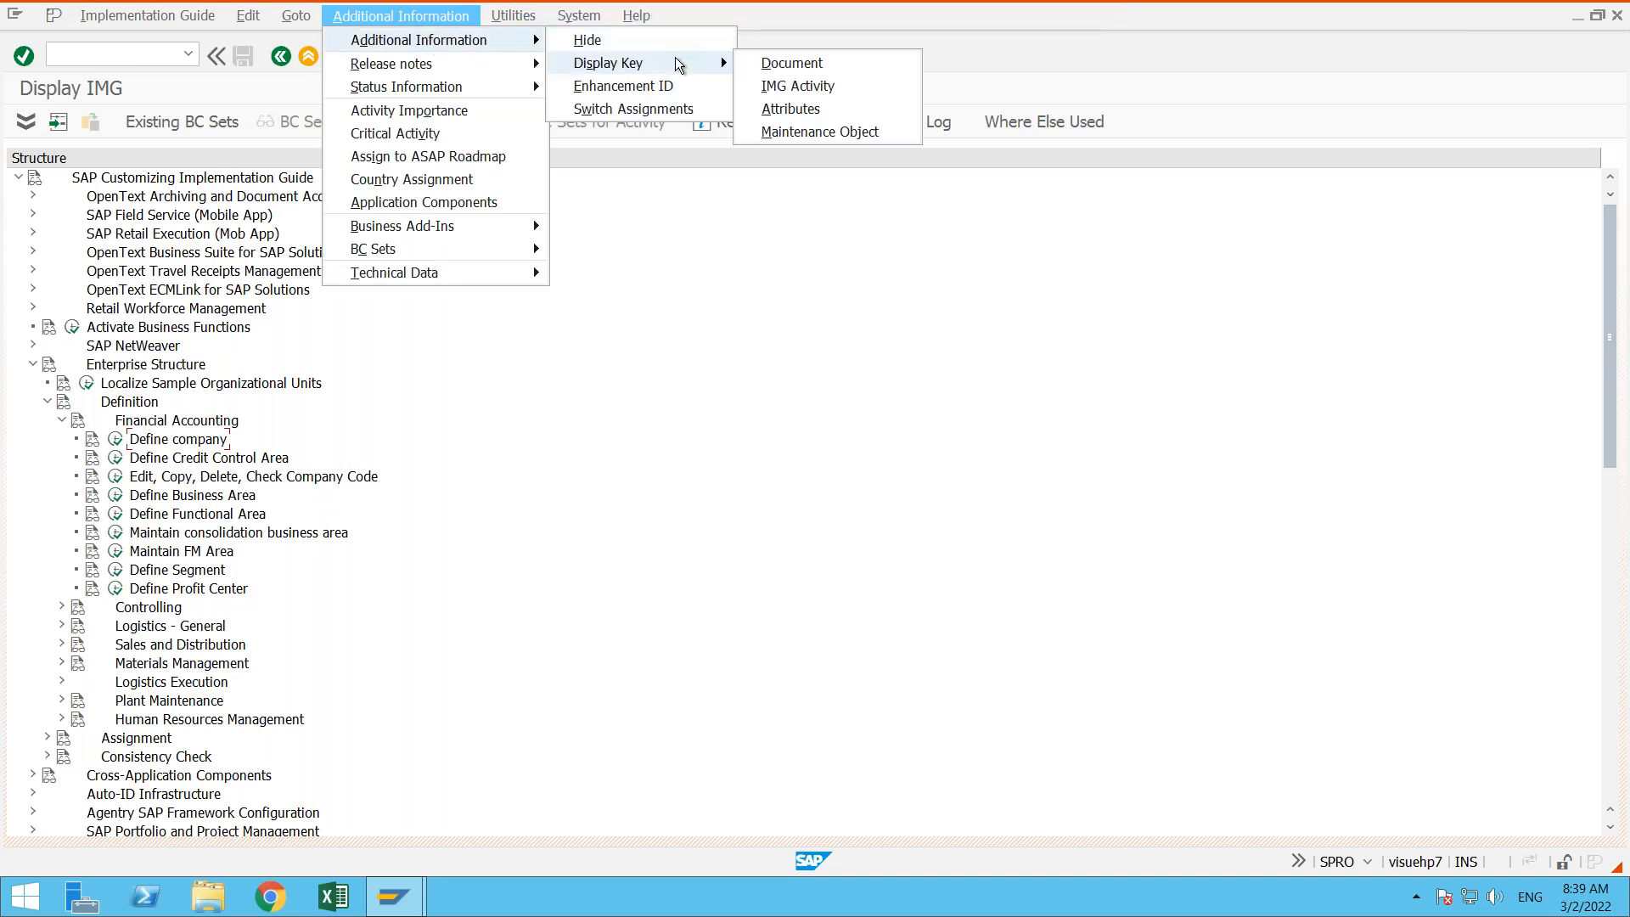
click(815, 83)
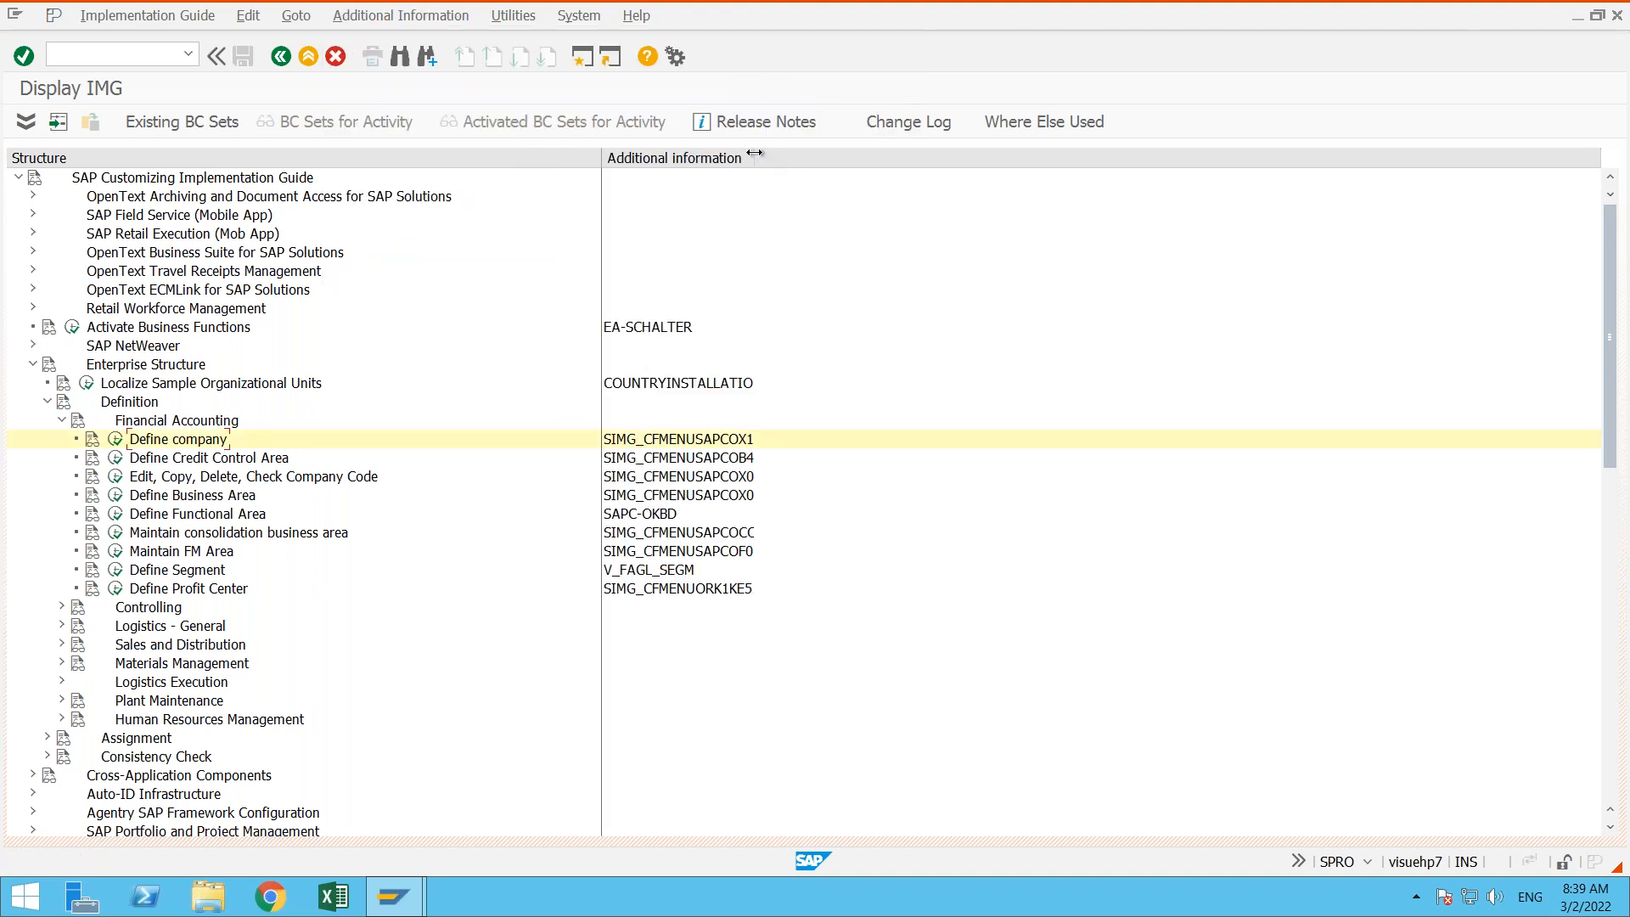
drag(753, 153, 820, 155)
- Enter transaction code ox15 without running it, open the Define company activity from the IMG instead, and return to the structure
text(ox15)
click(117, 444)
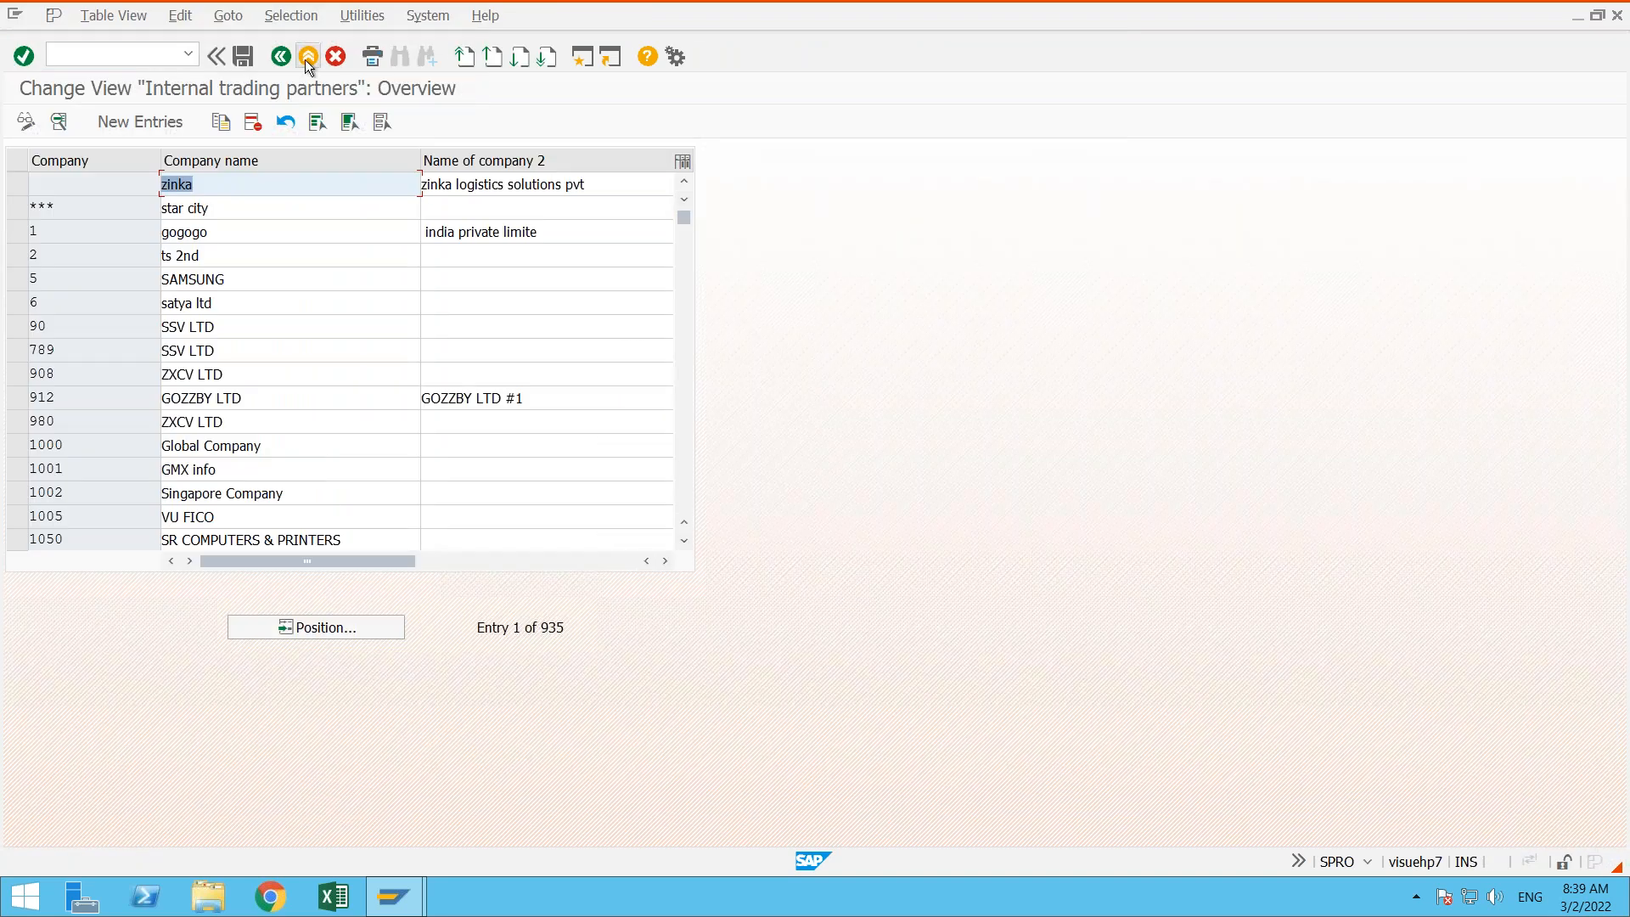
click(307, 60)
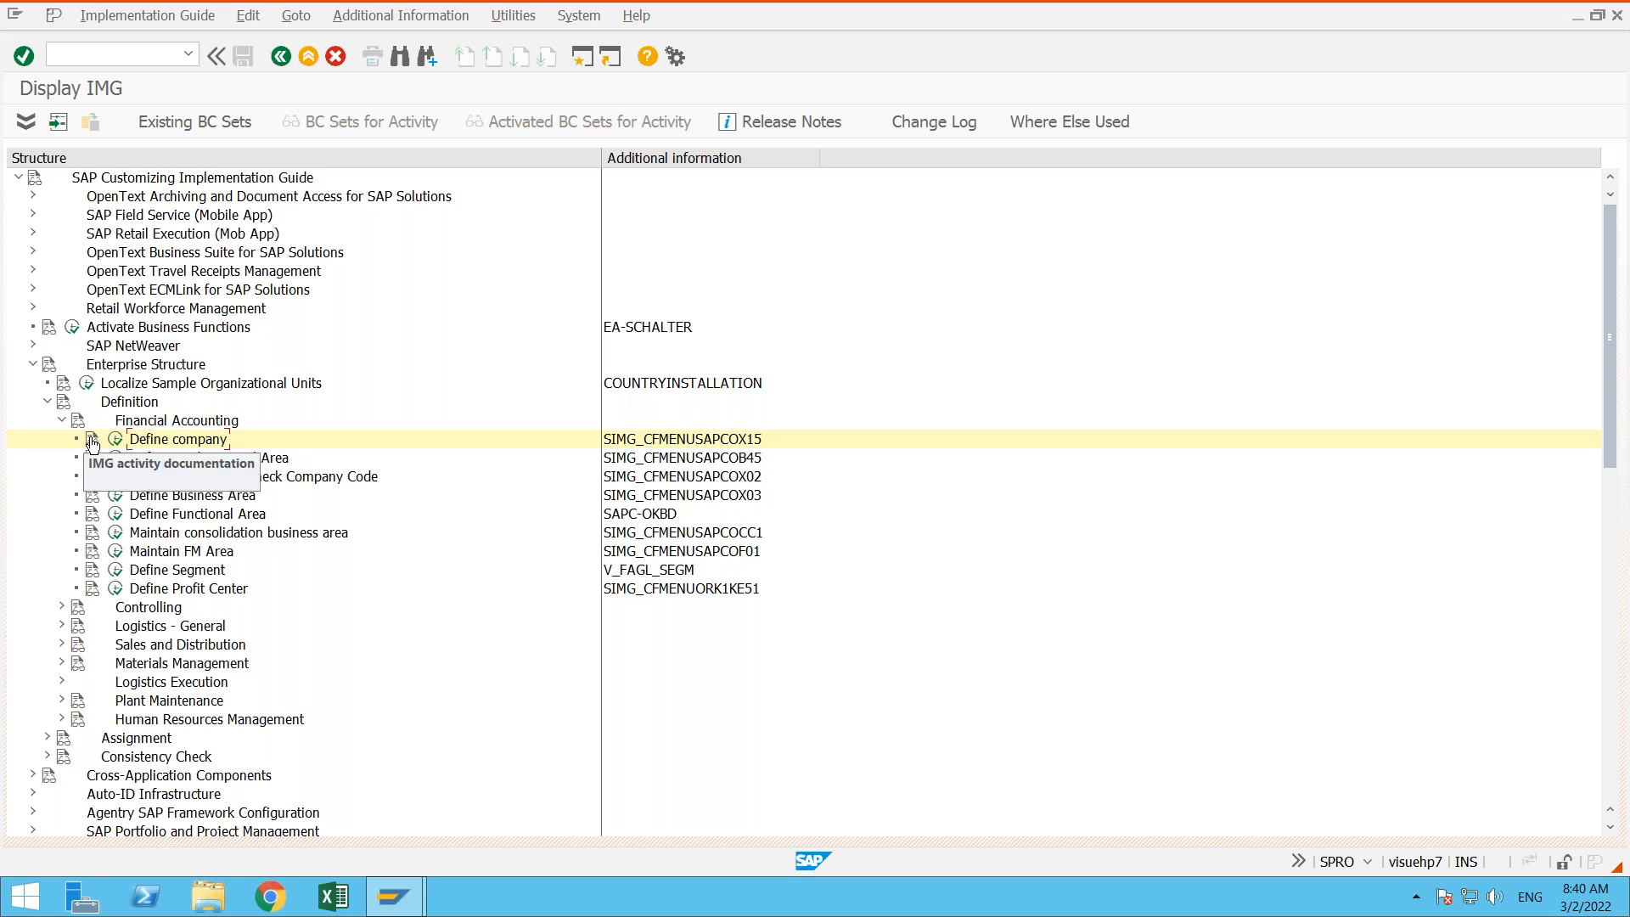
- Read the IMG activity documentation for Define company in an enlarged Performance Assistant window, and close it
click(92, 442)
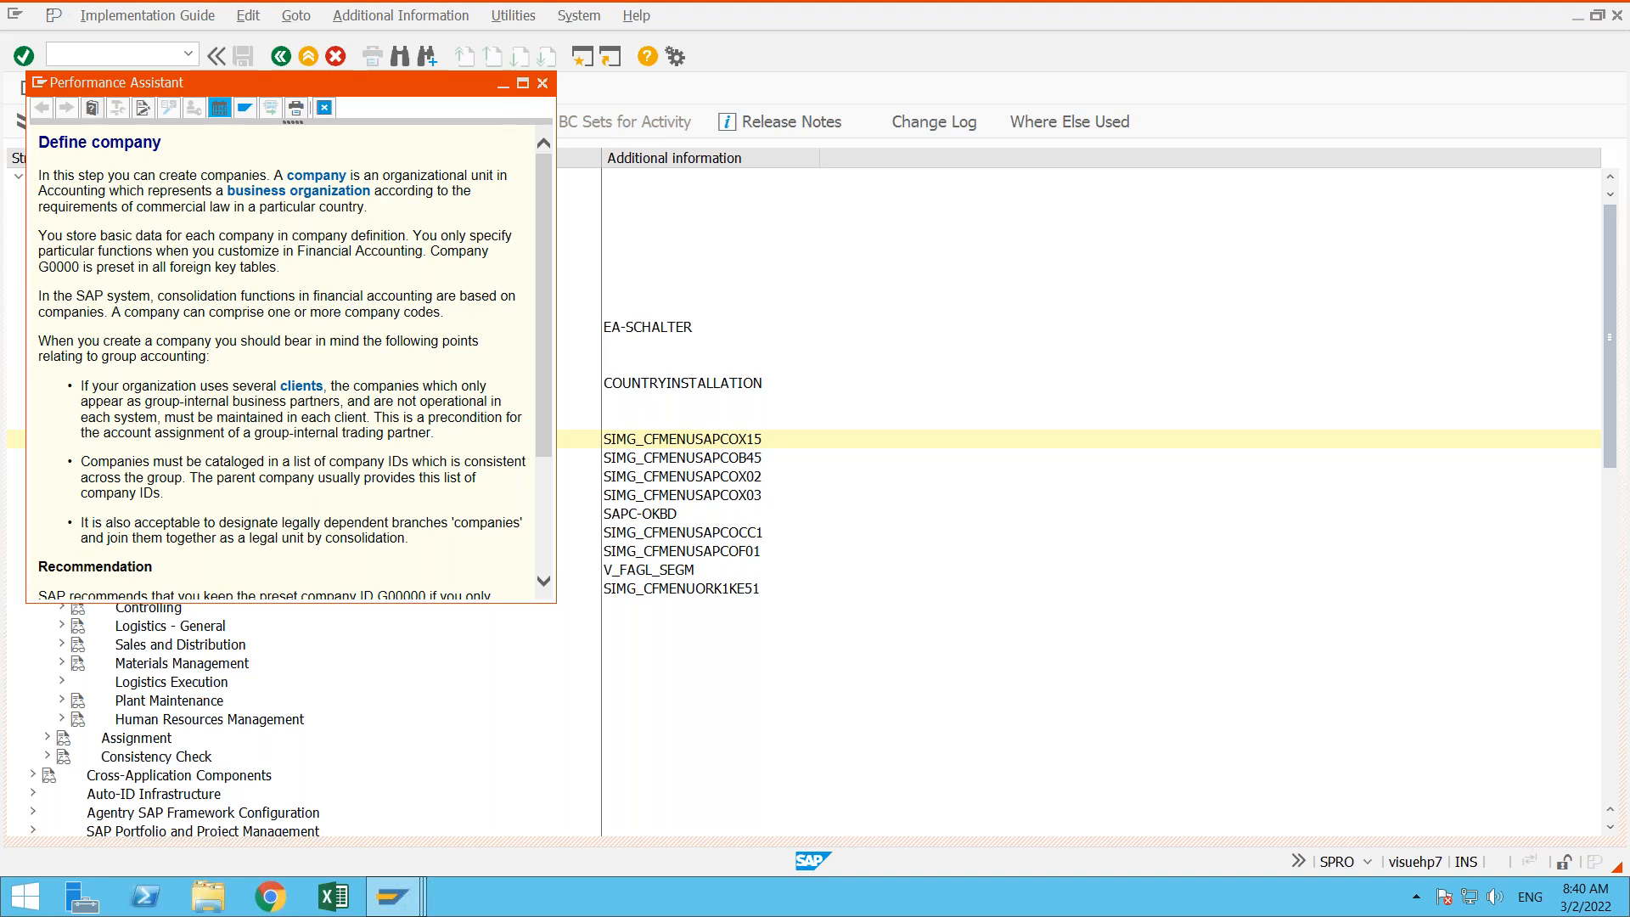
click(540, 84)
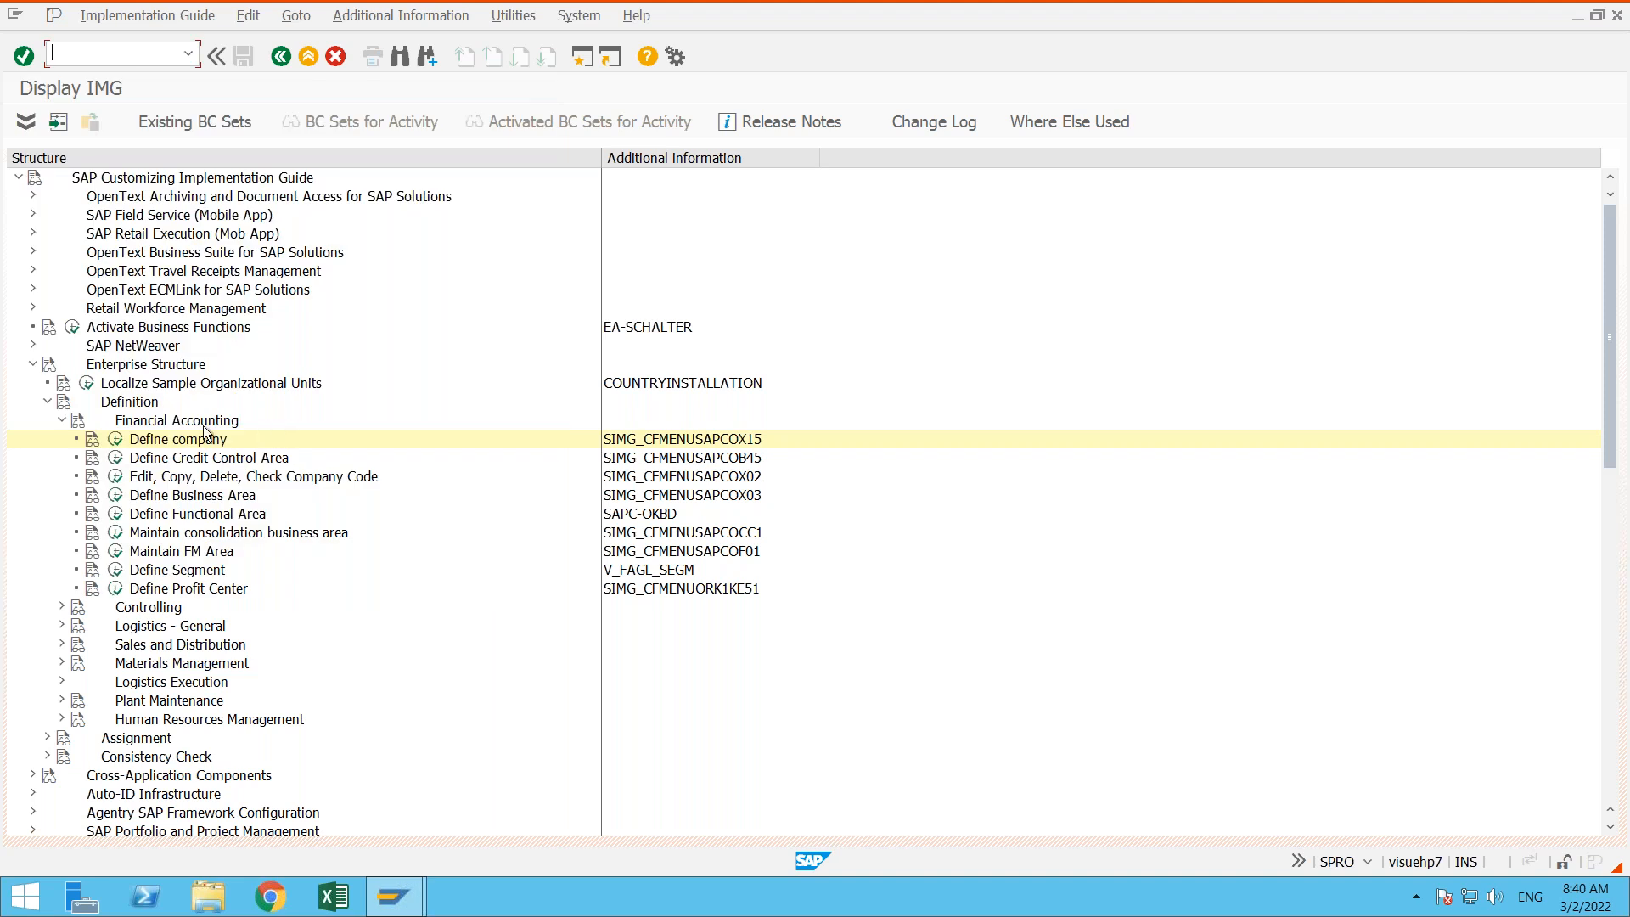
click(92, 442)
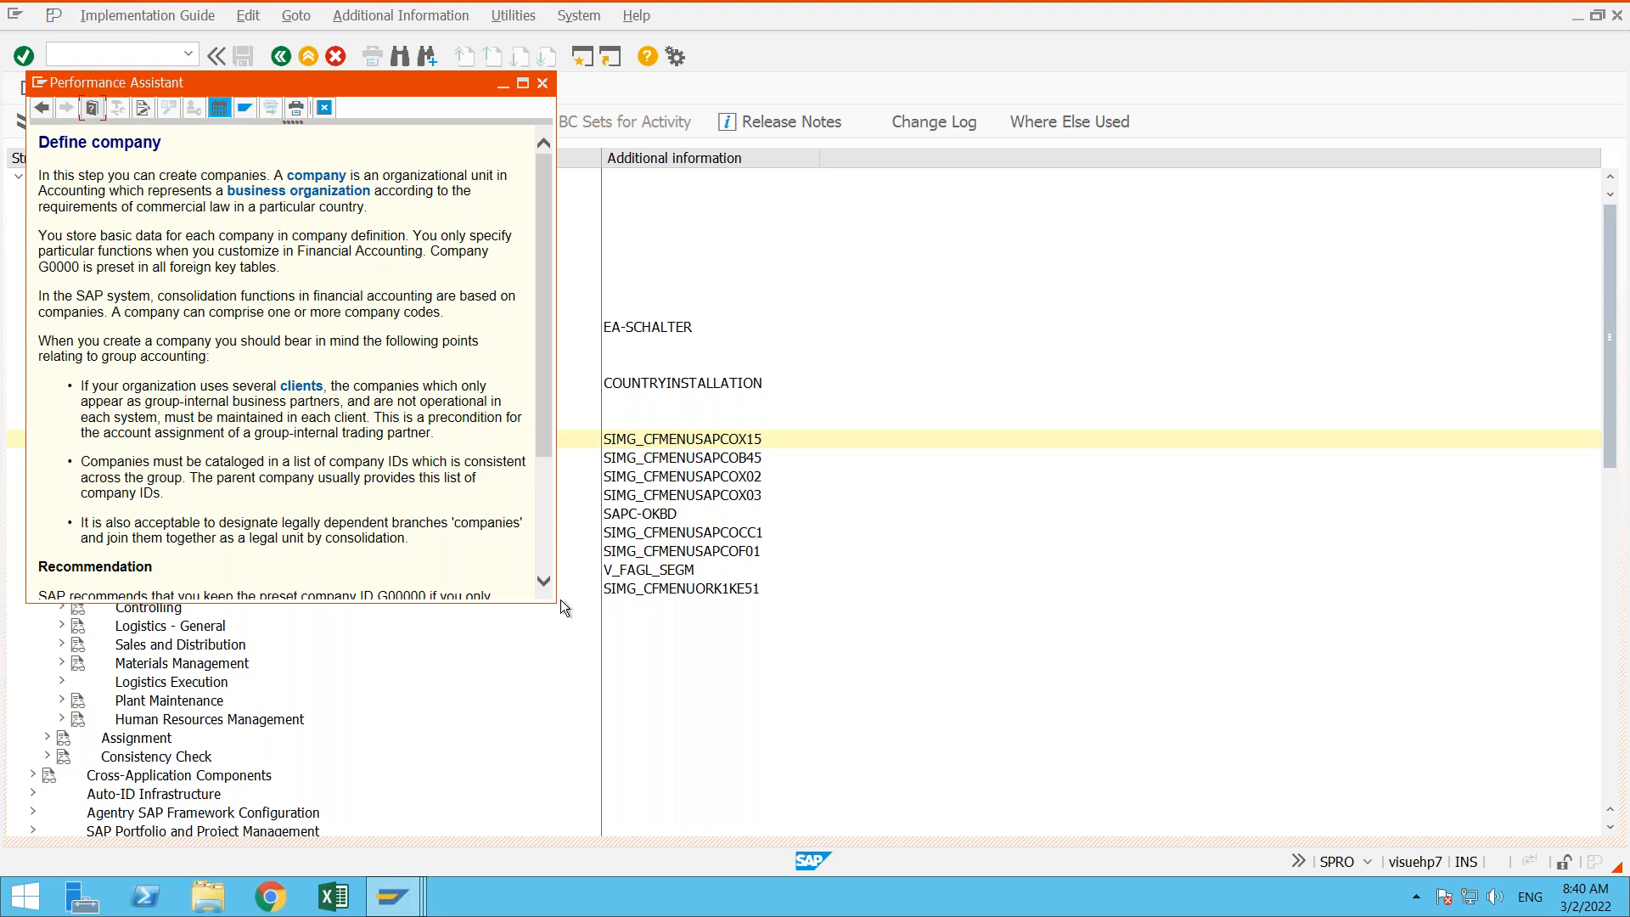
drag(550, 601, 862, 807)
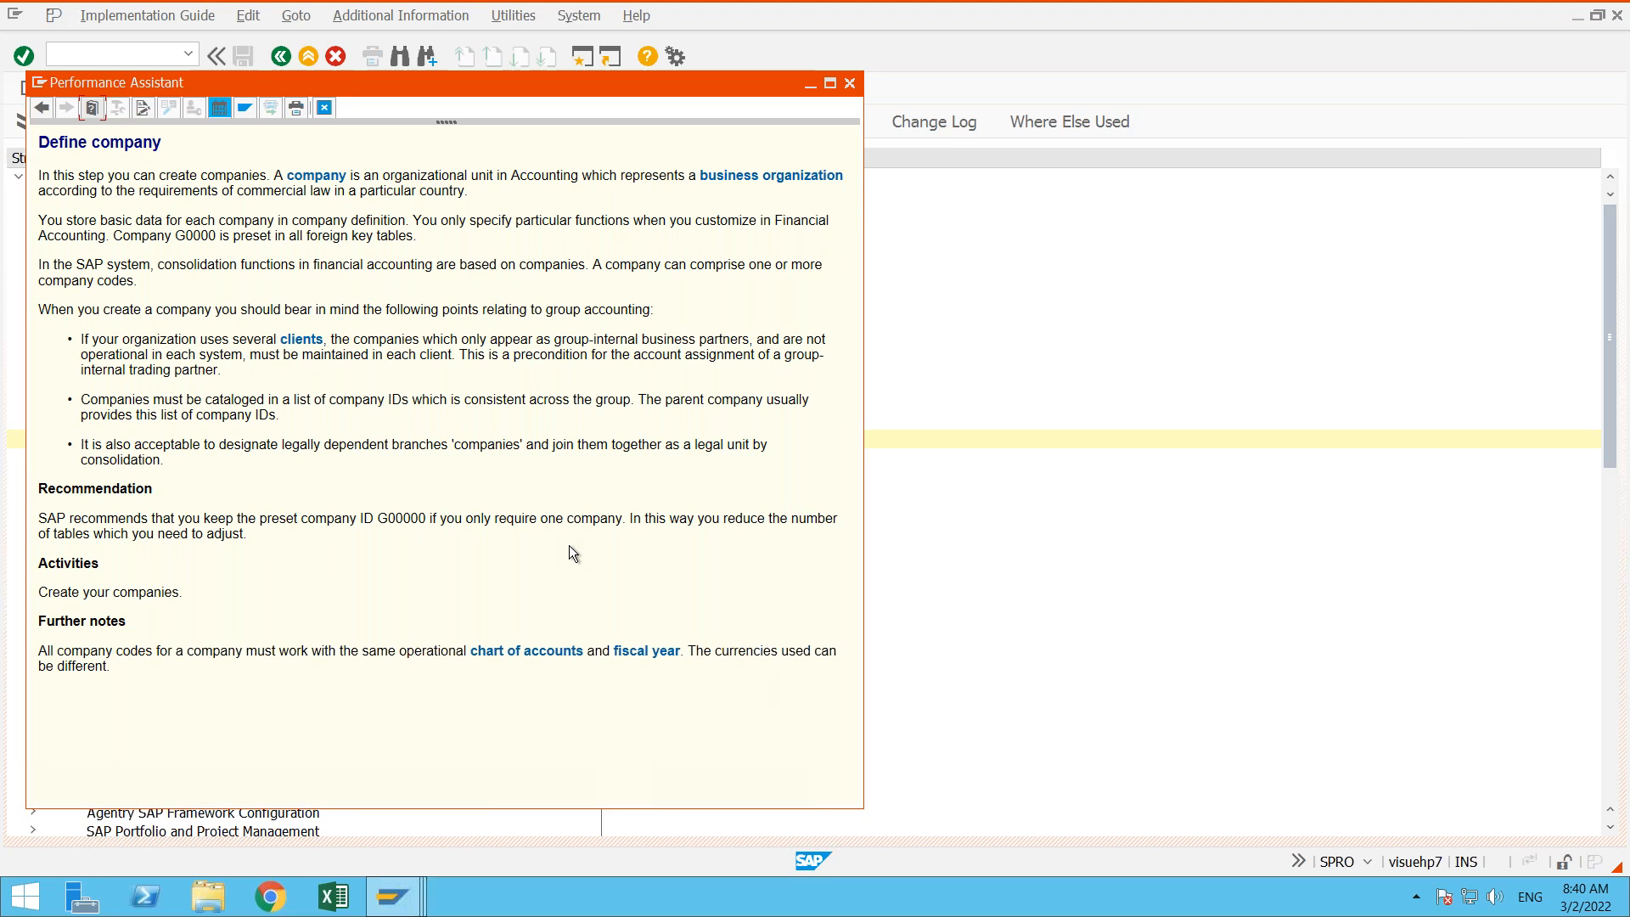
click(849, 84)
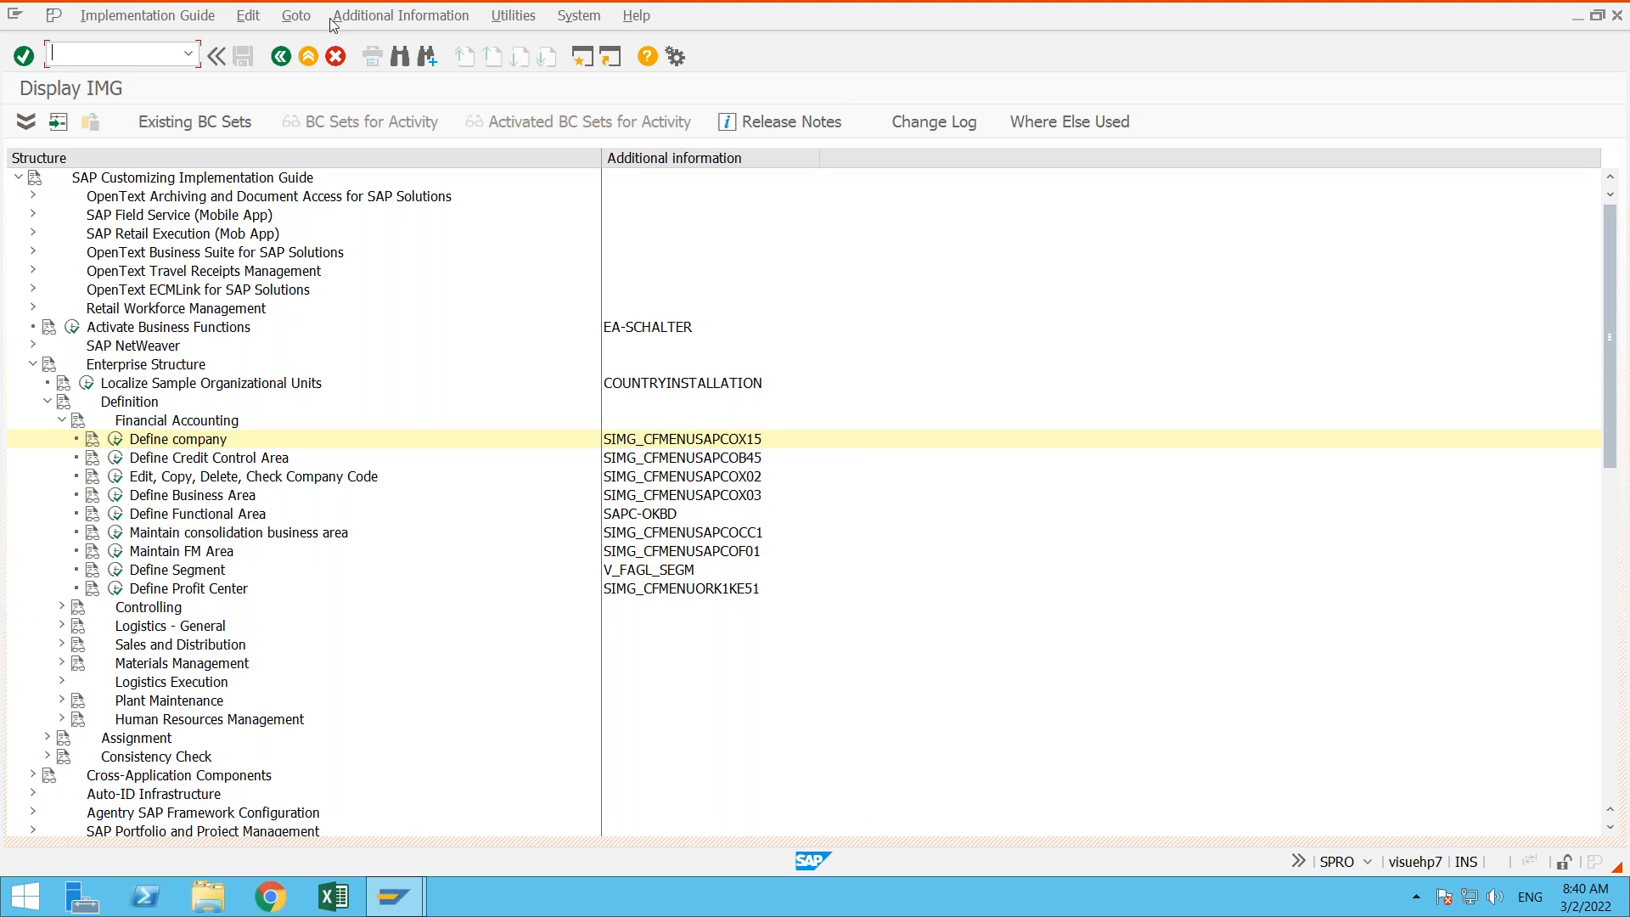
- Minimize the remote desktop session, search Google for whatsapp web in a new Chrome tab, and open WhatsApp Web
mouse_move(983, 7)
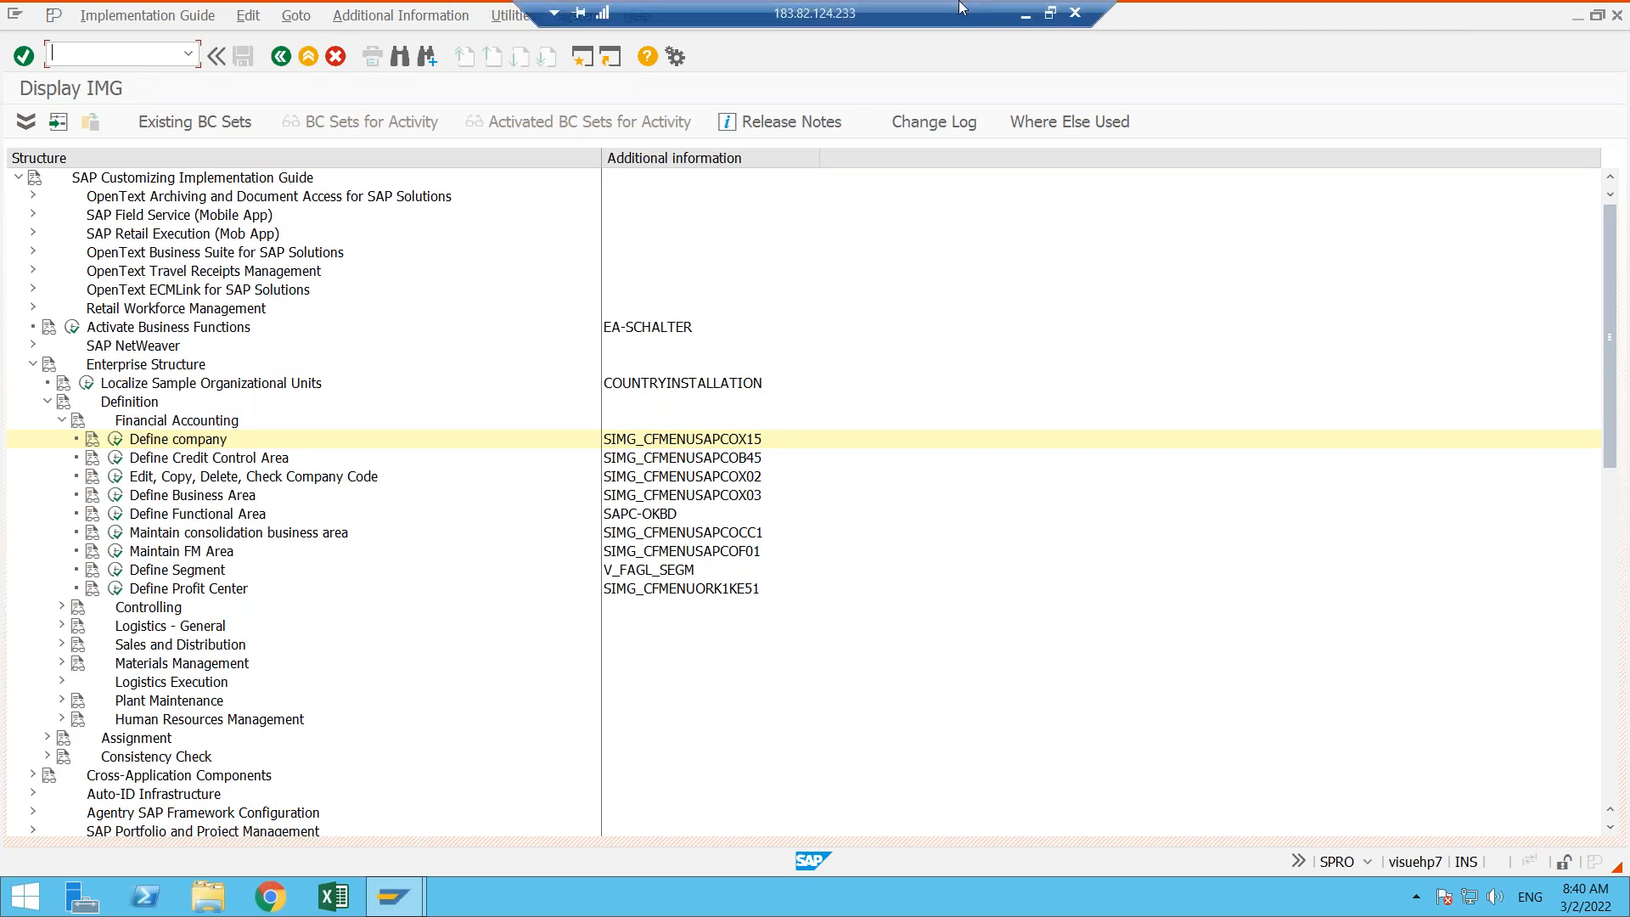
click(1025, 17)
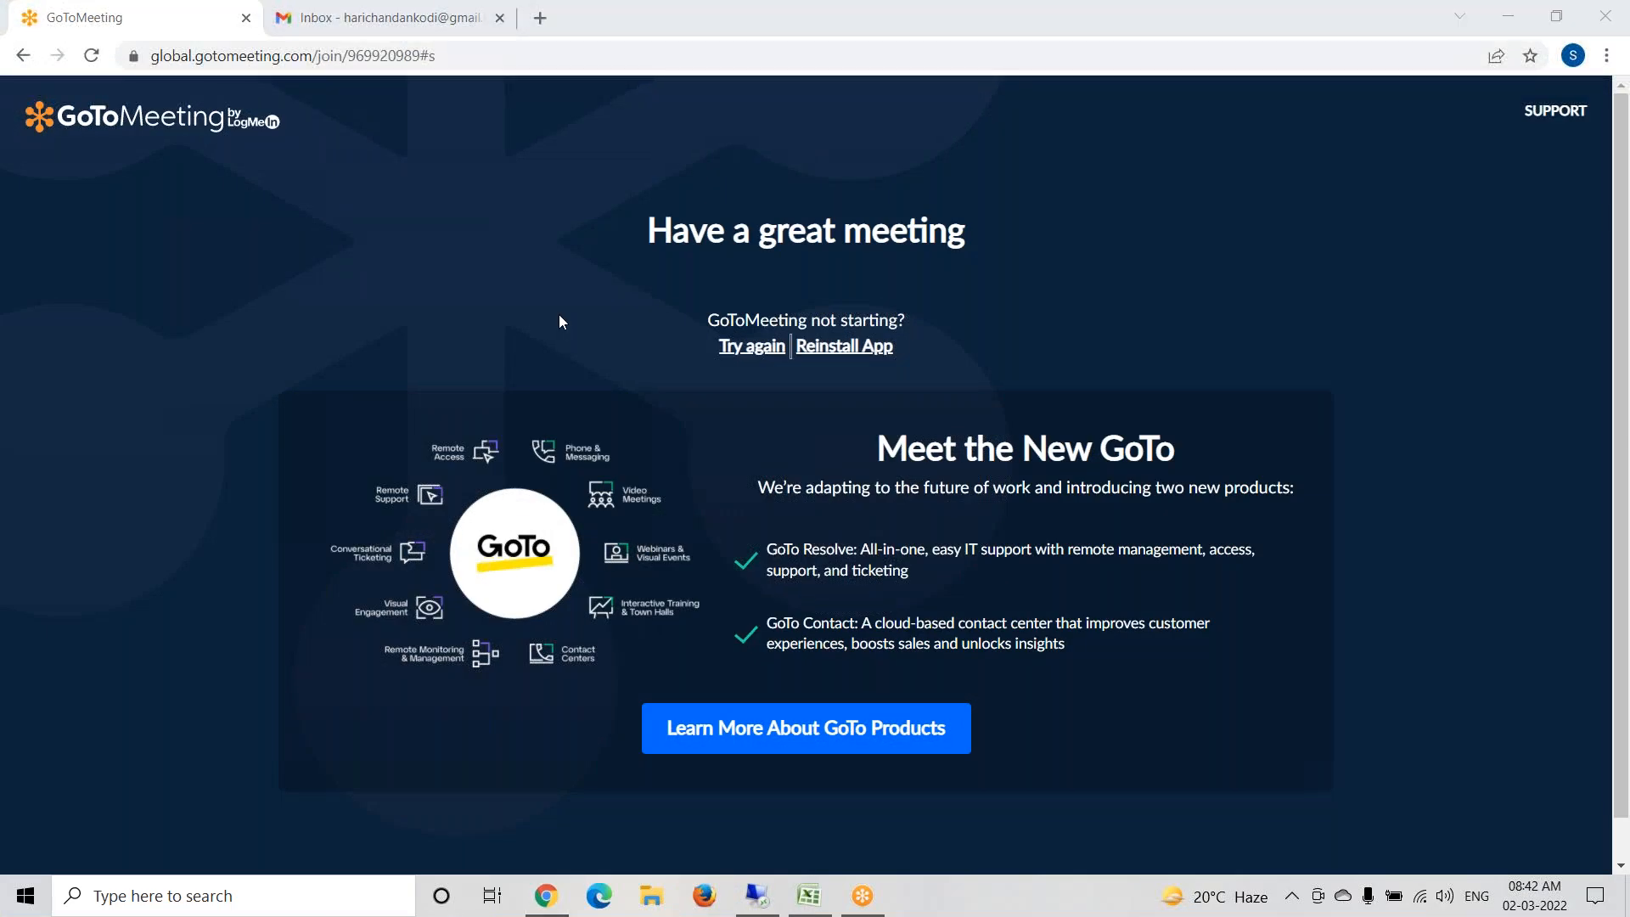
click(540, 18)
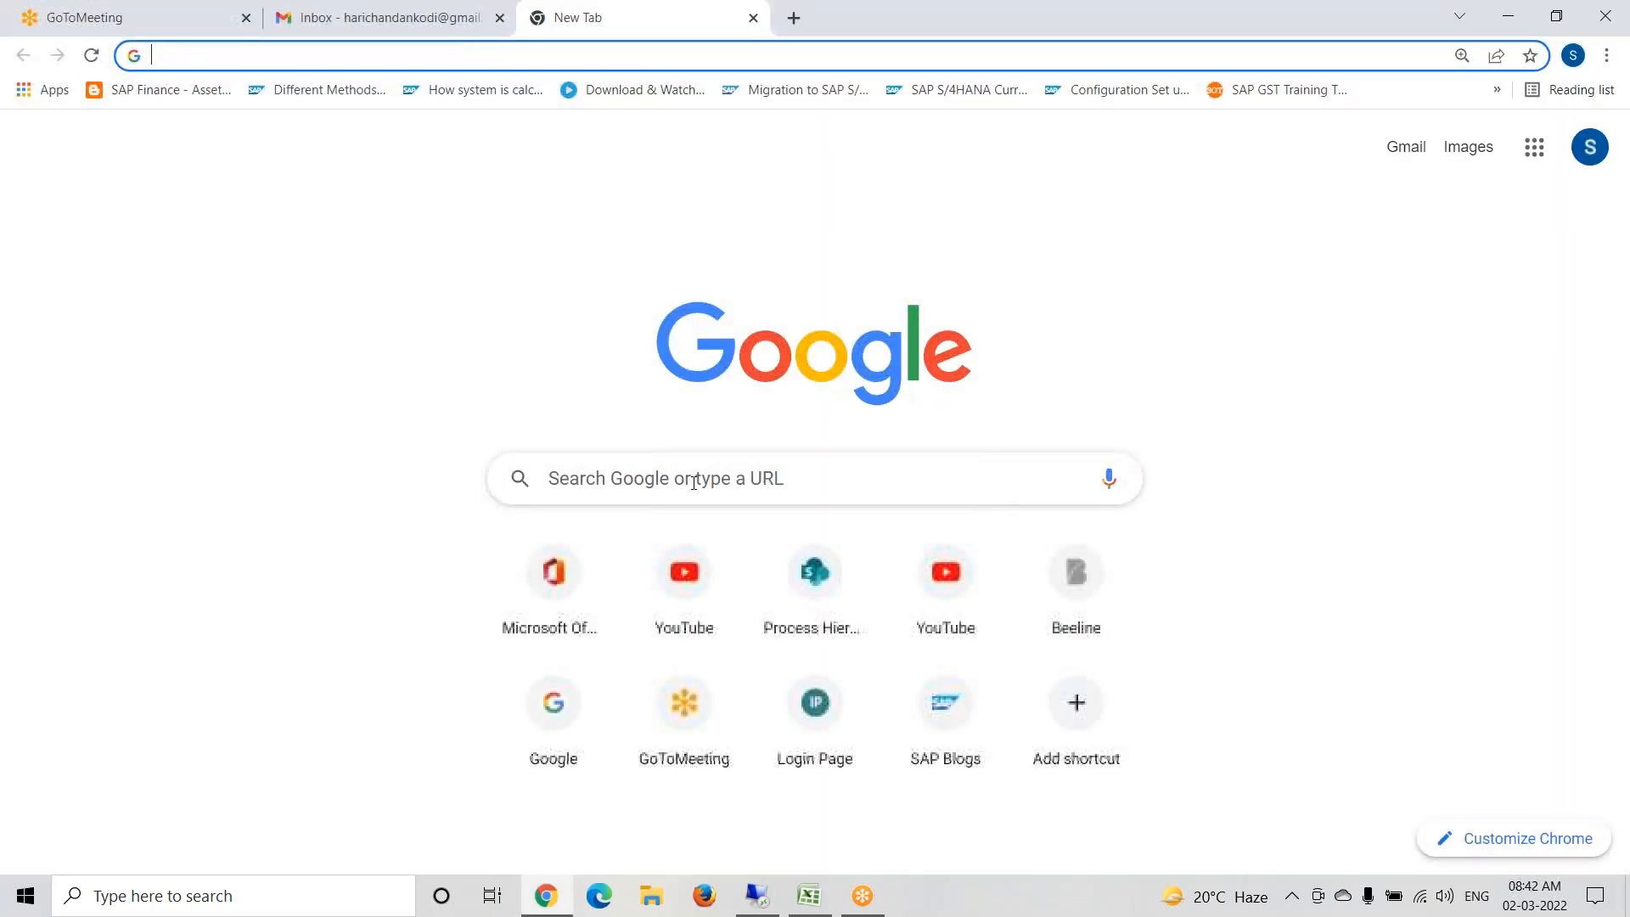
click(659, 490)
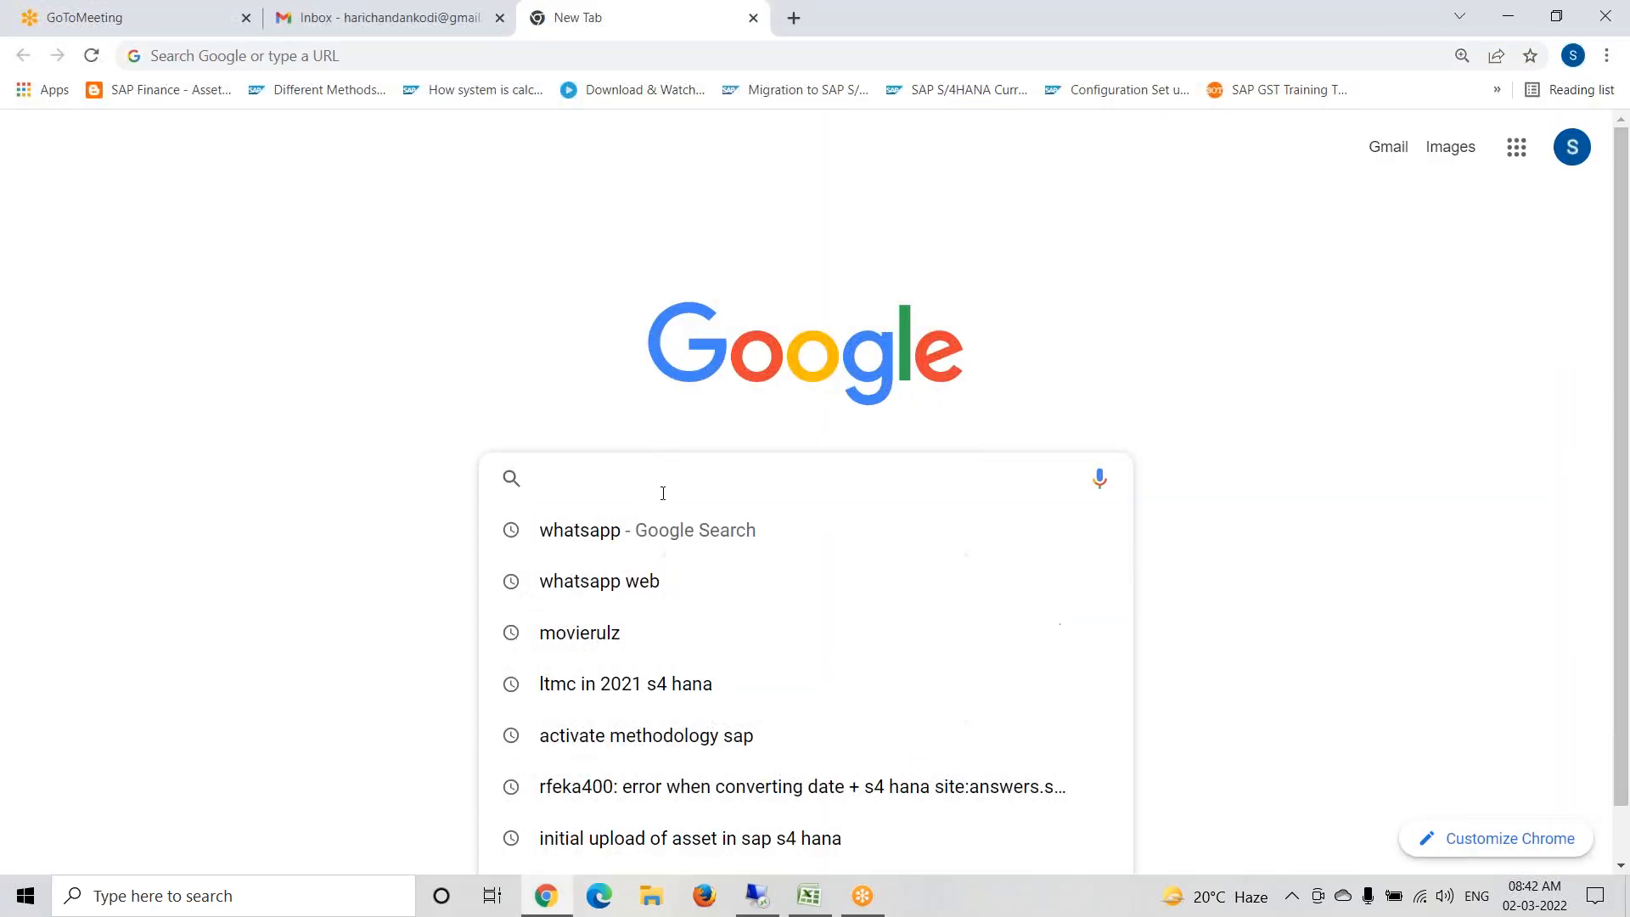
click(633, 580)
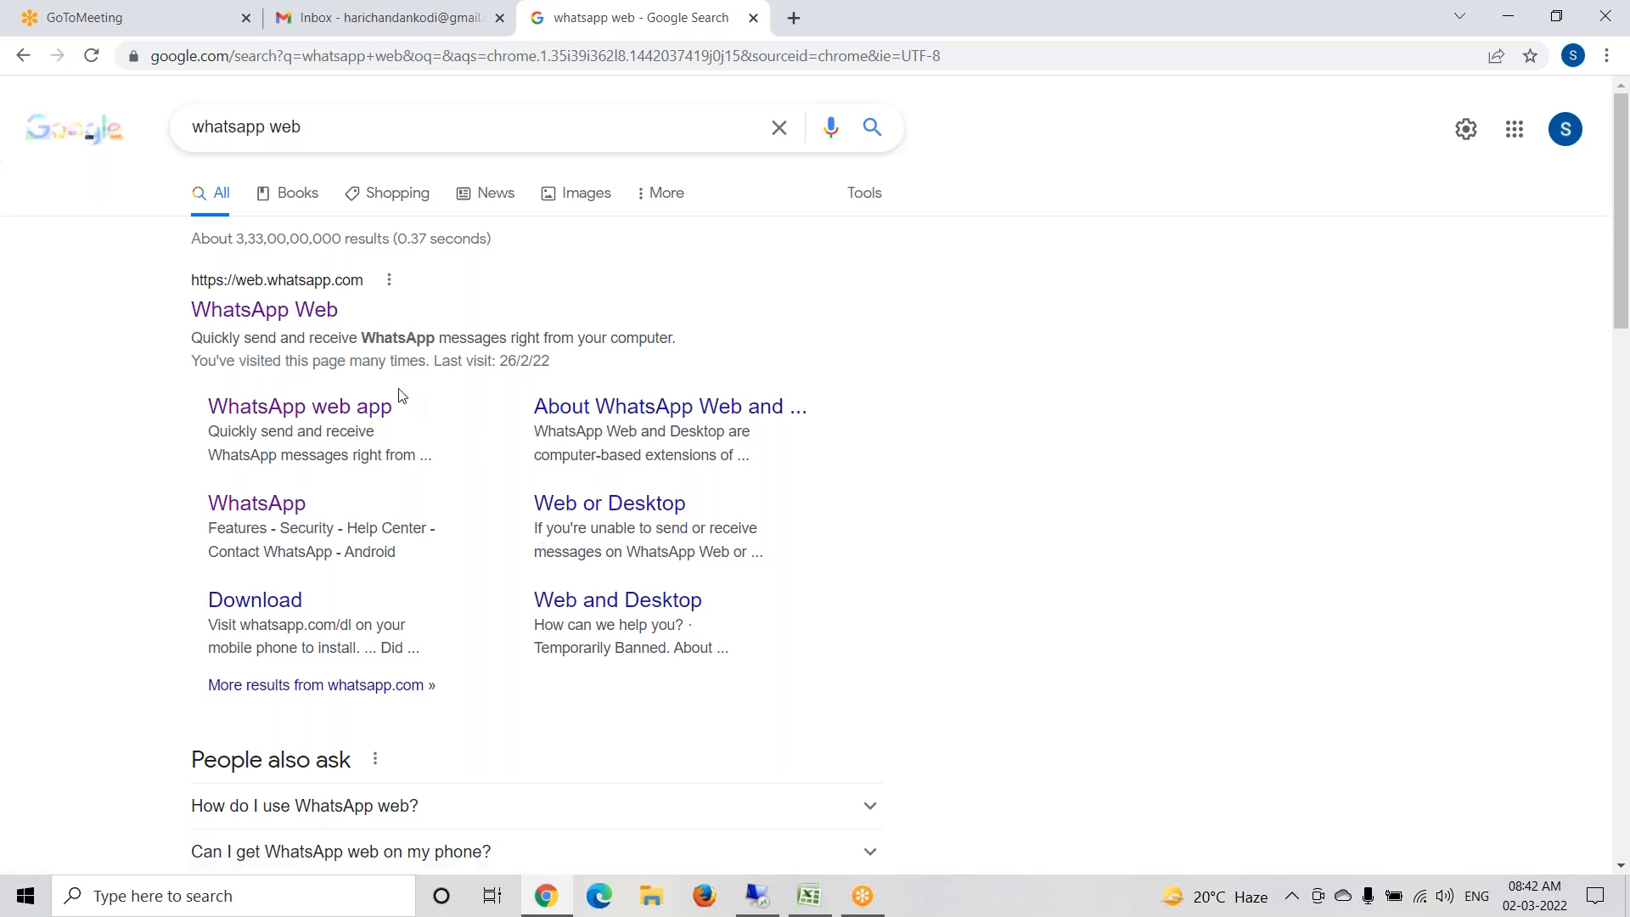
click(284, 316)
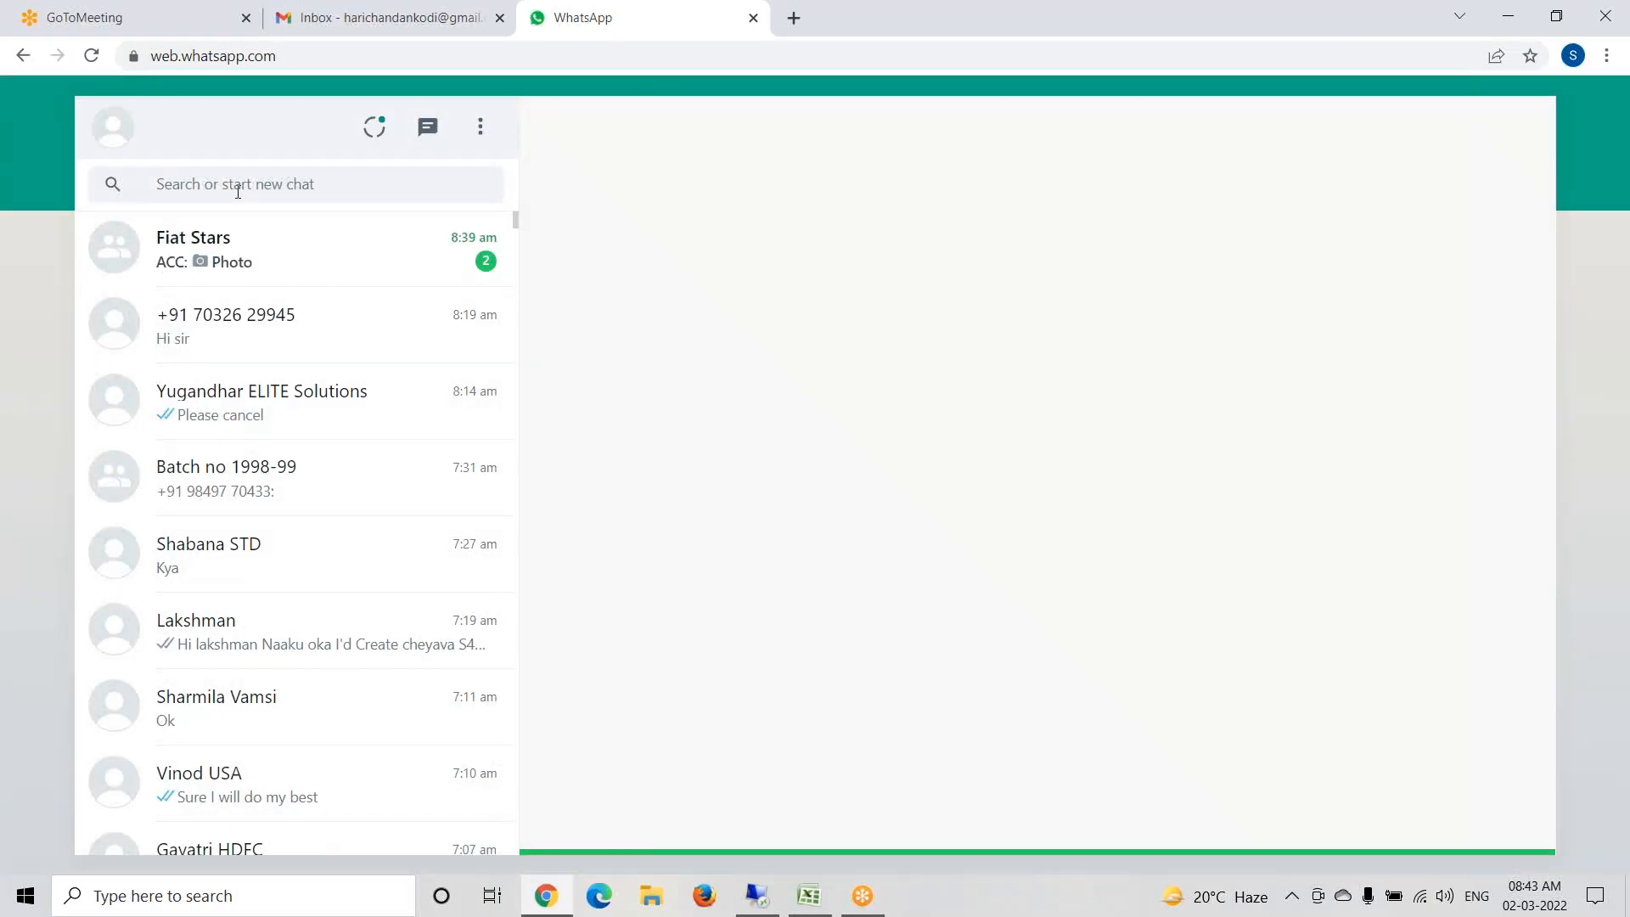
- Find the institute contact's chat by name in WhatsApp and open the contact's info
click(237, 191)
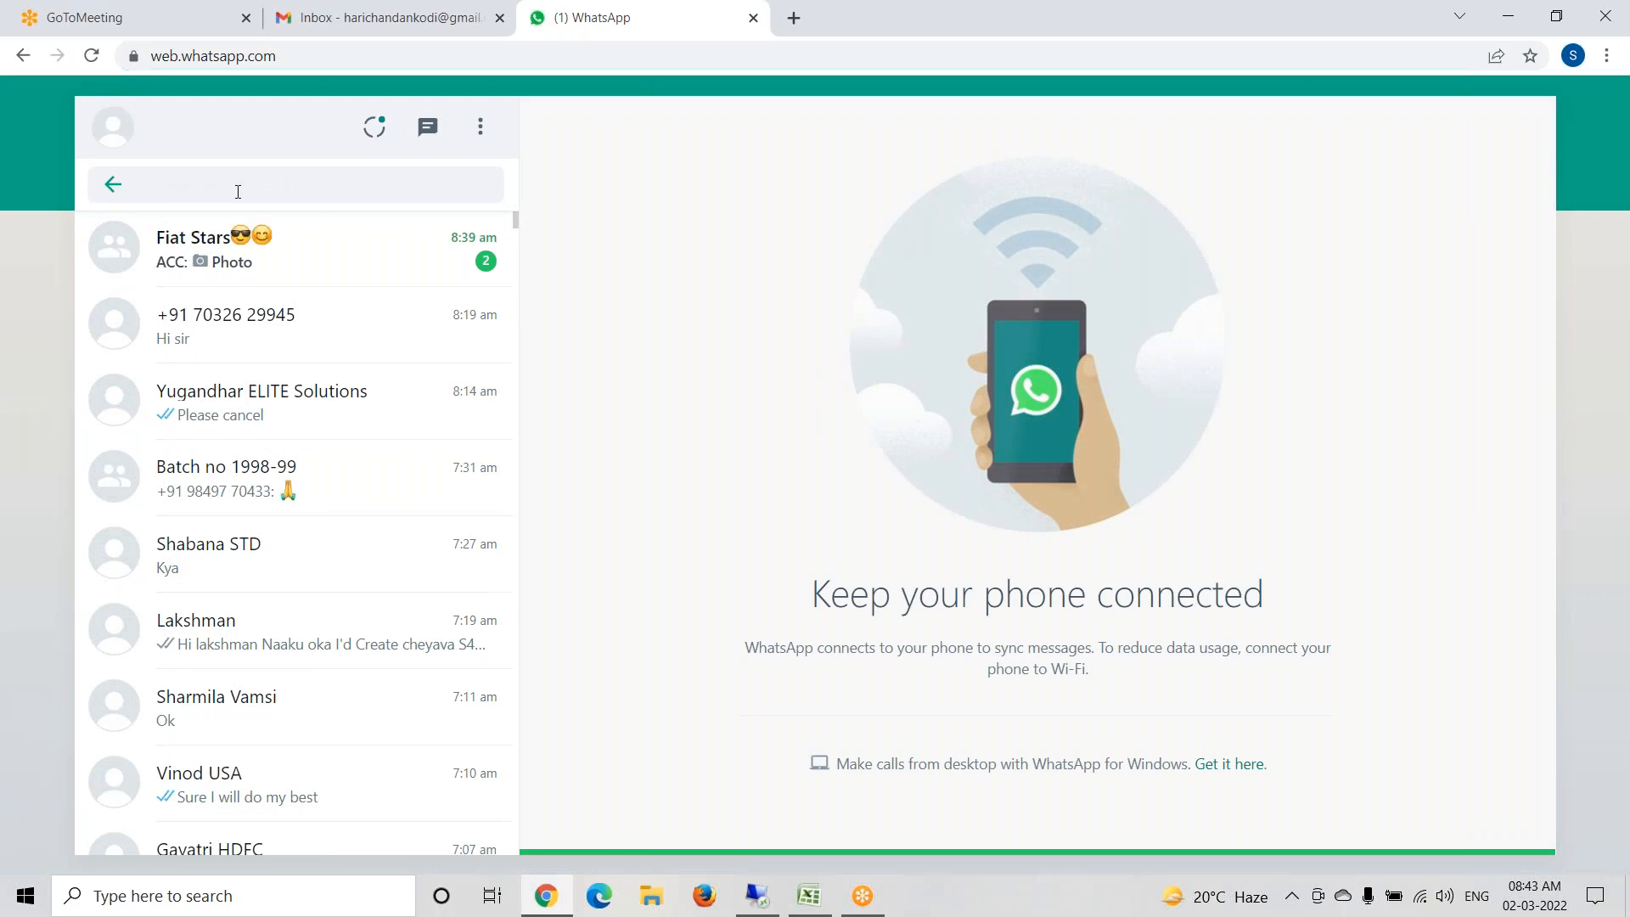
text(yugan)
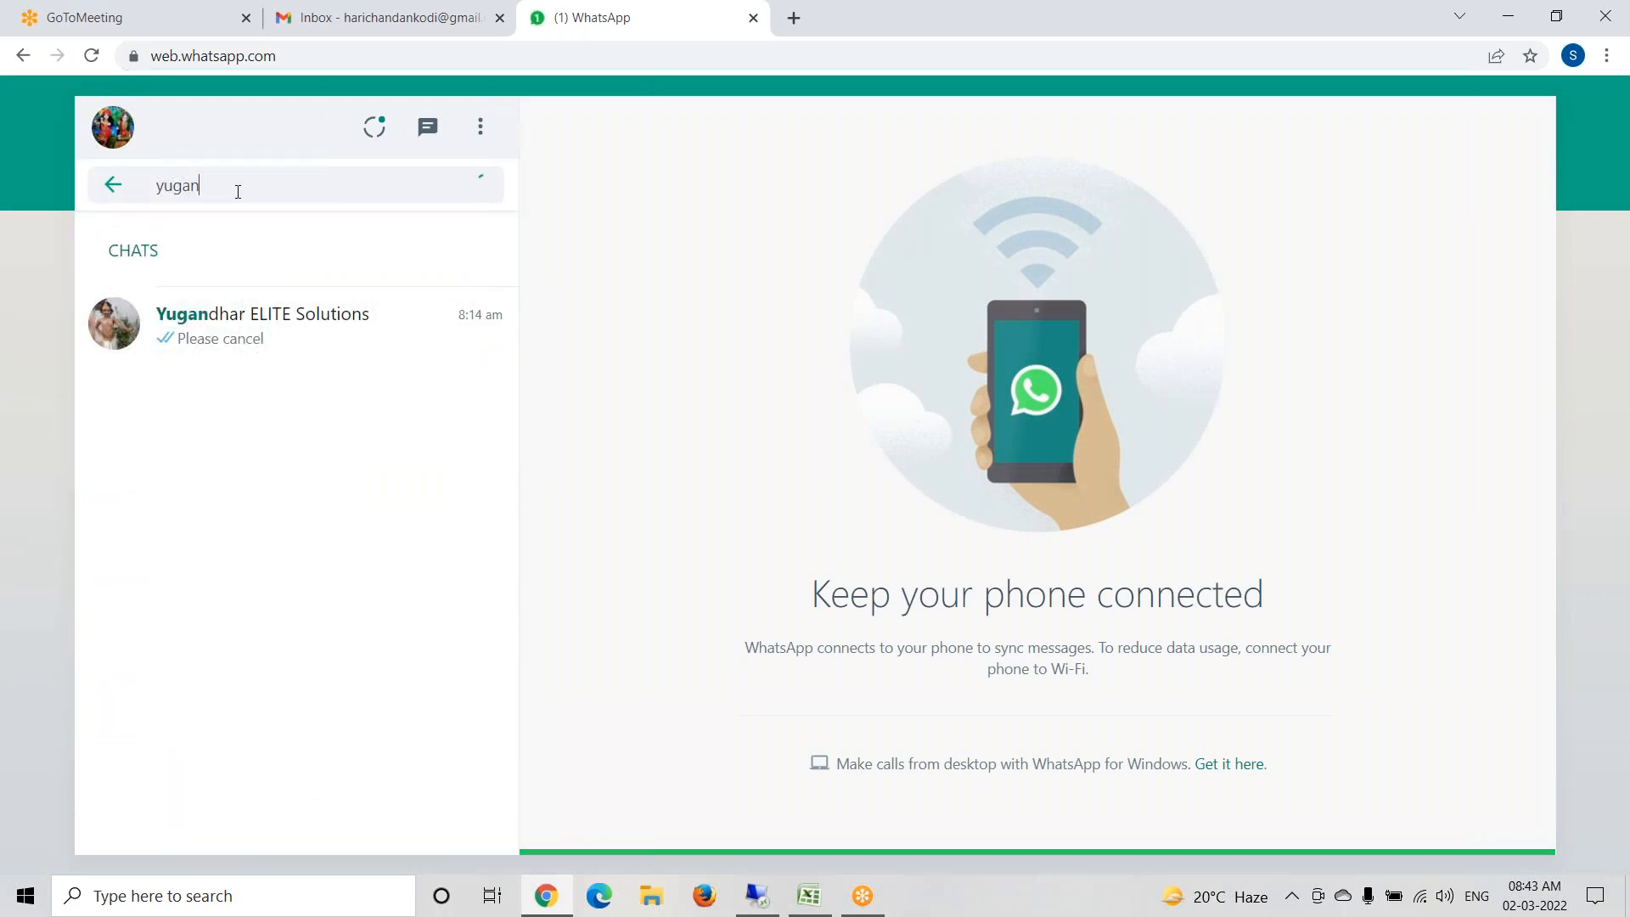
click(245, 331)
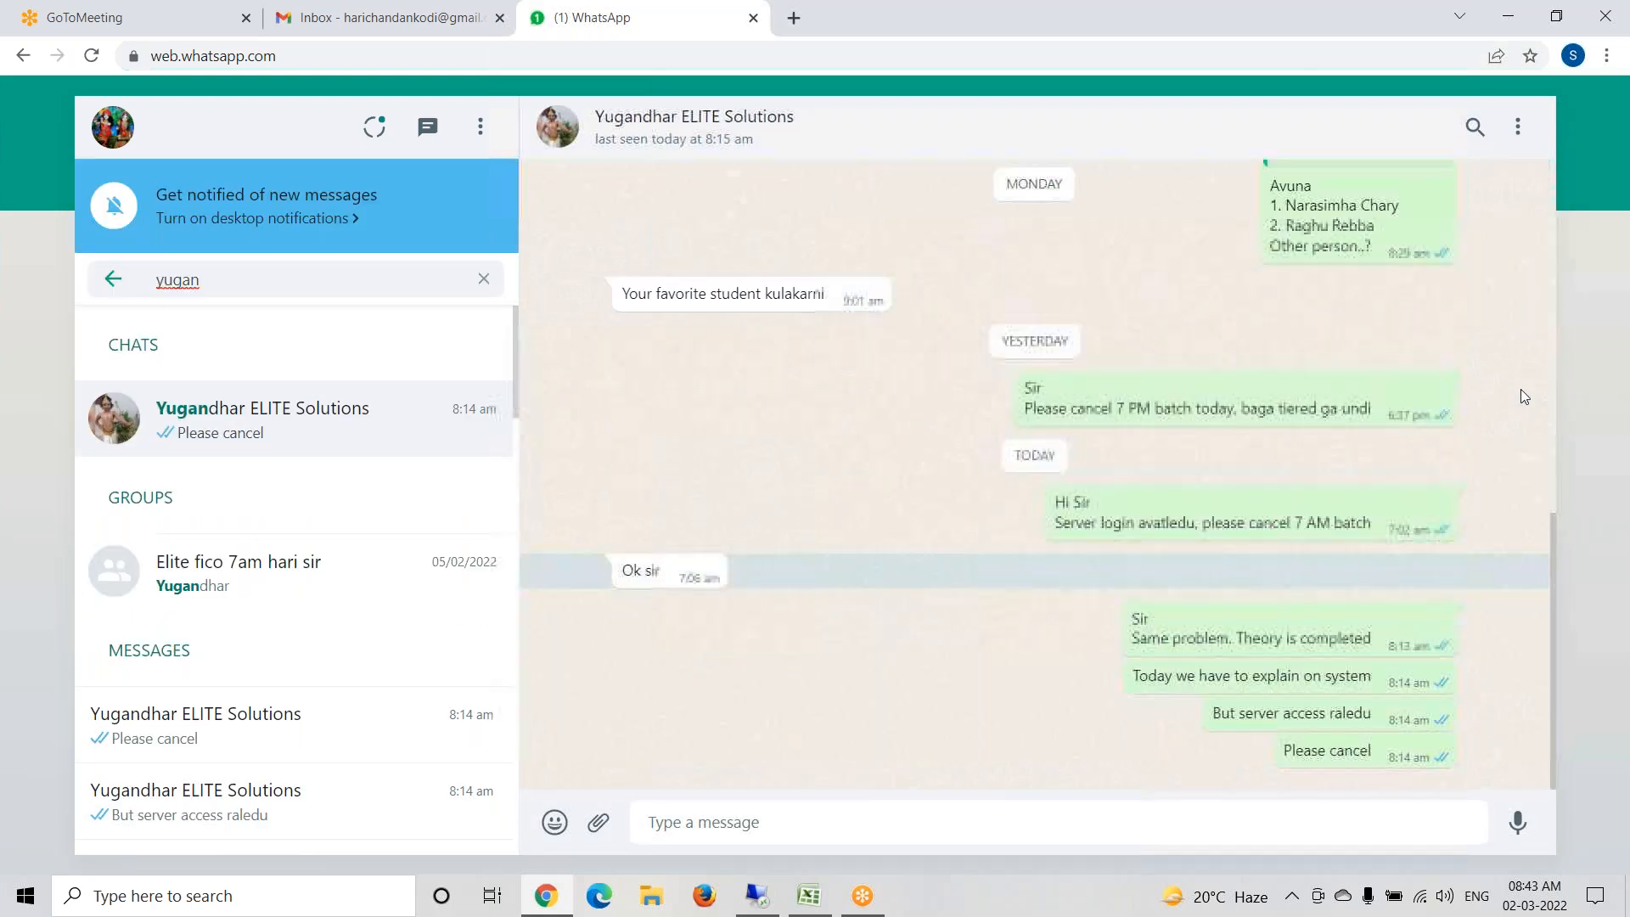
click(721, 141)
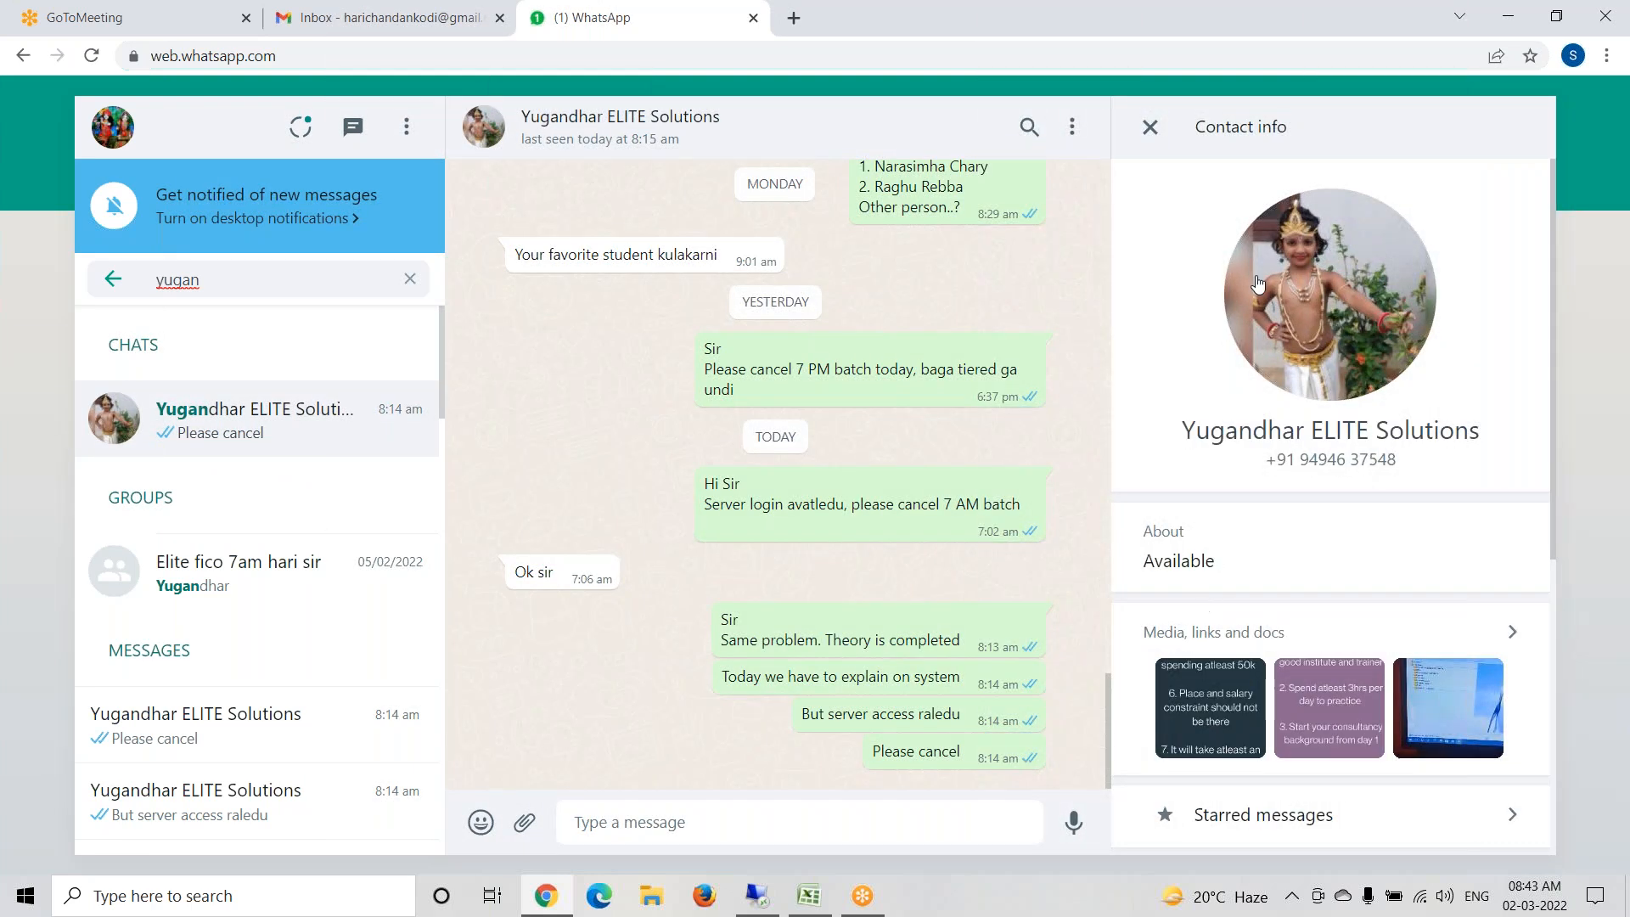
- Open 2397175_E_20220226_s4hana-2020.pdf from the contact's shared documents and read the SAP note through its symptom, cause and resolution
click(1264, 643)
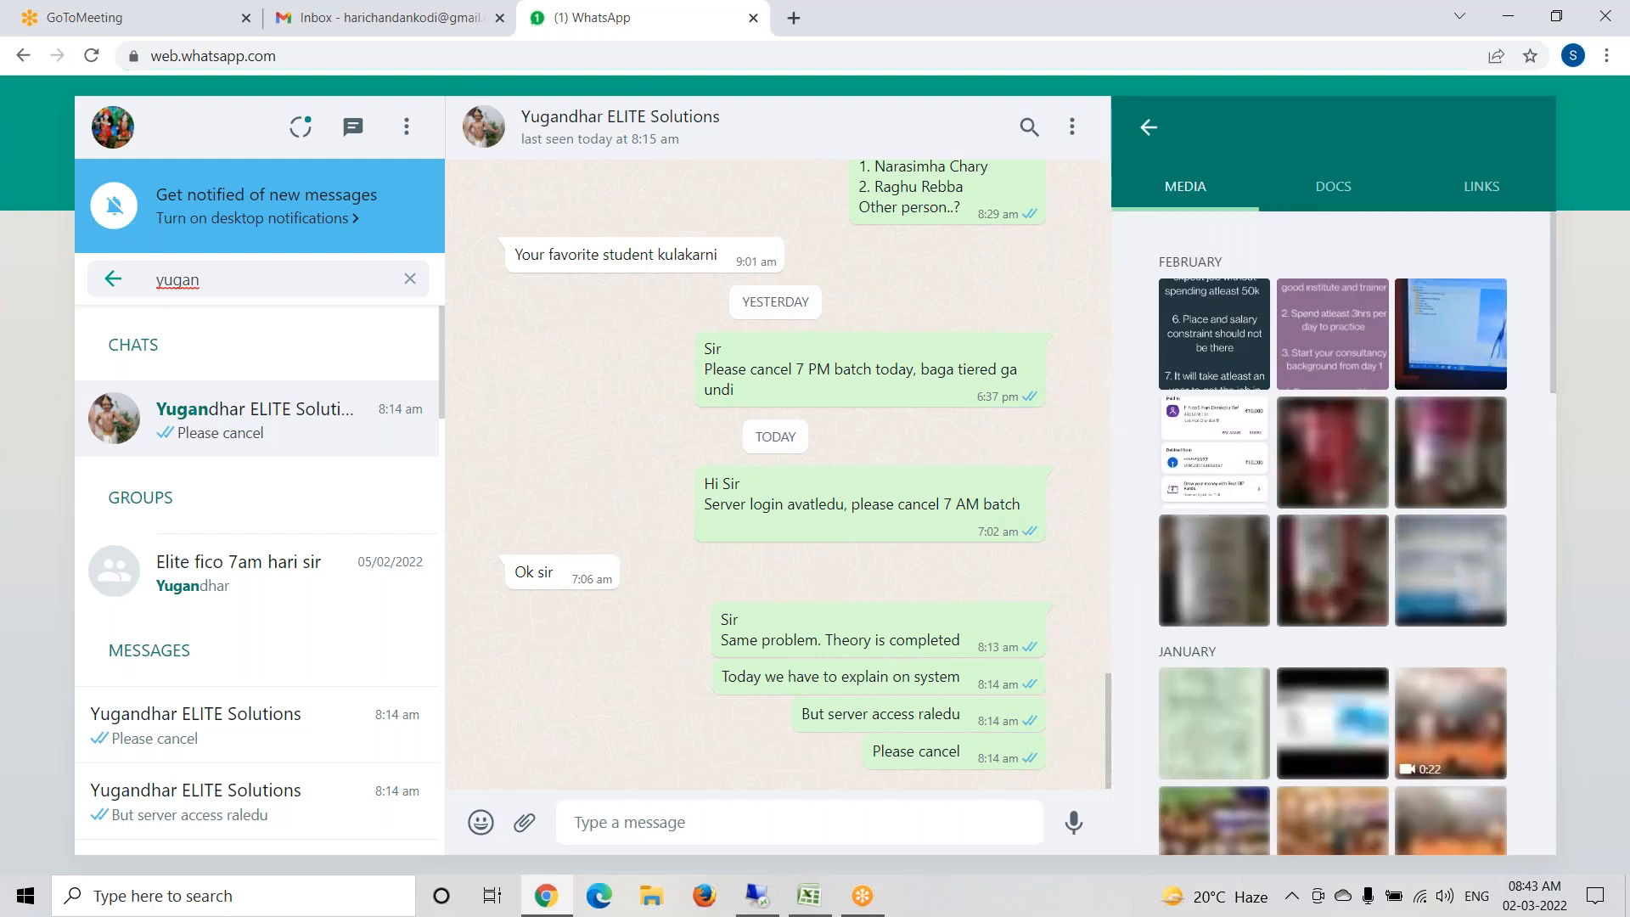
click(1331, 198)
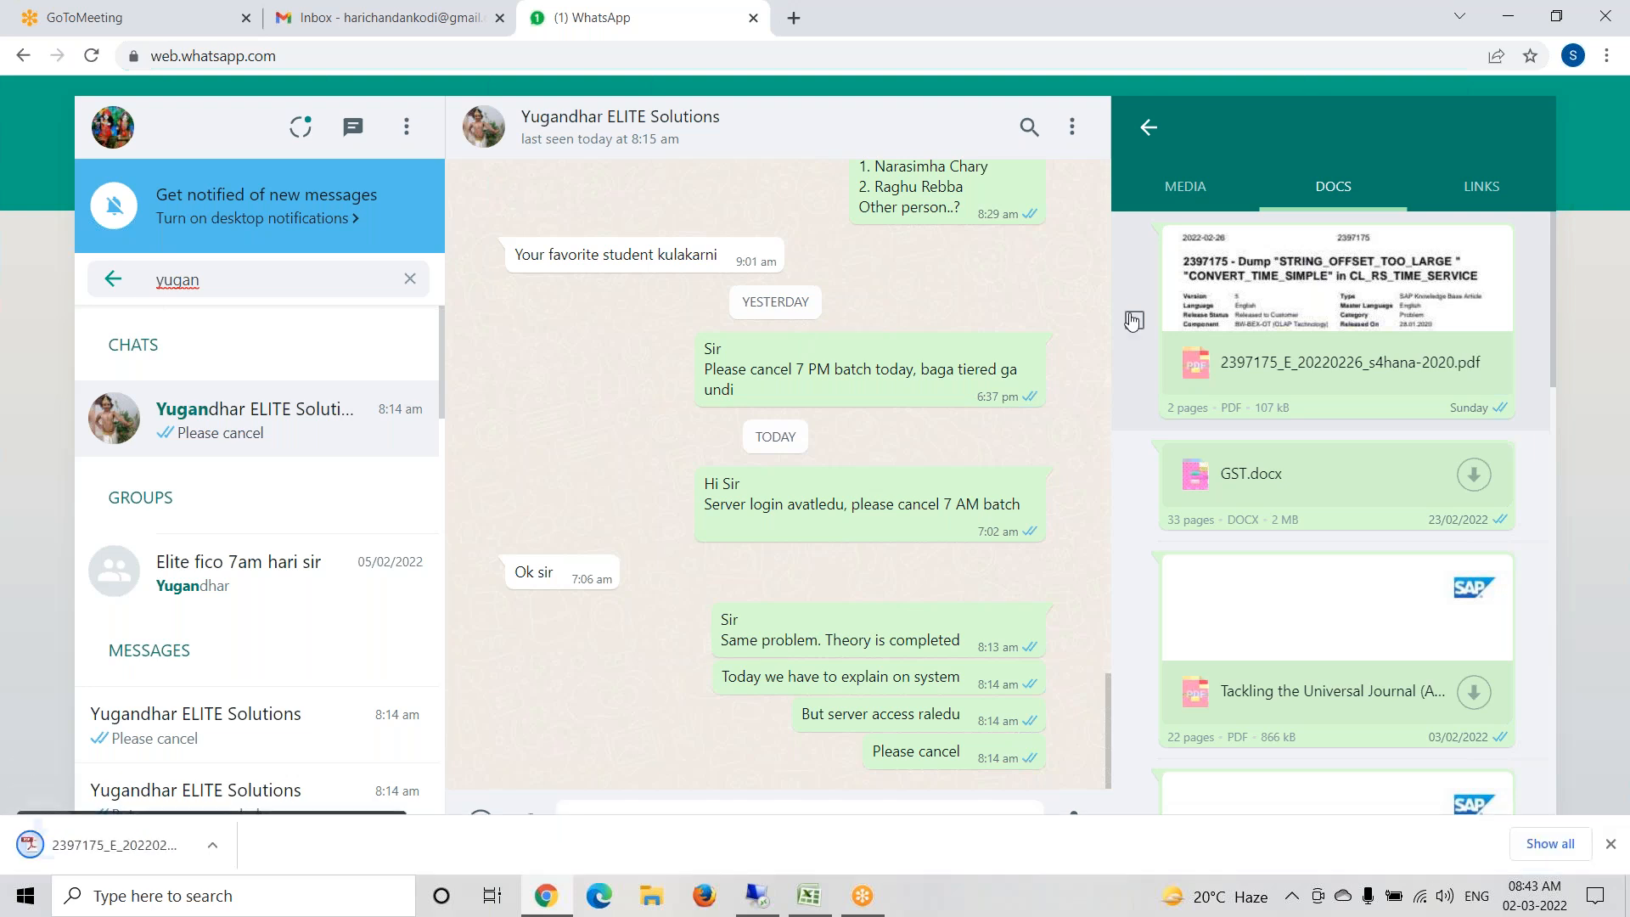
click(140, 859)
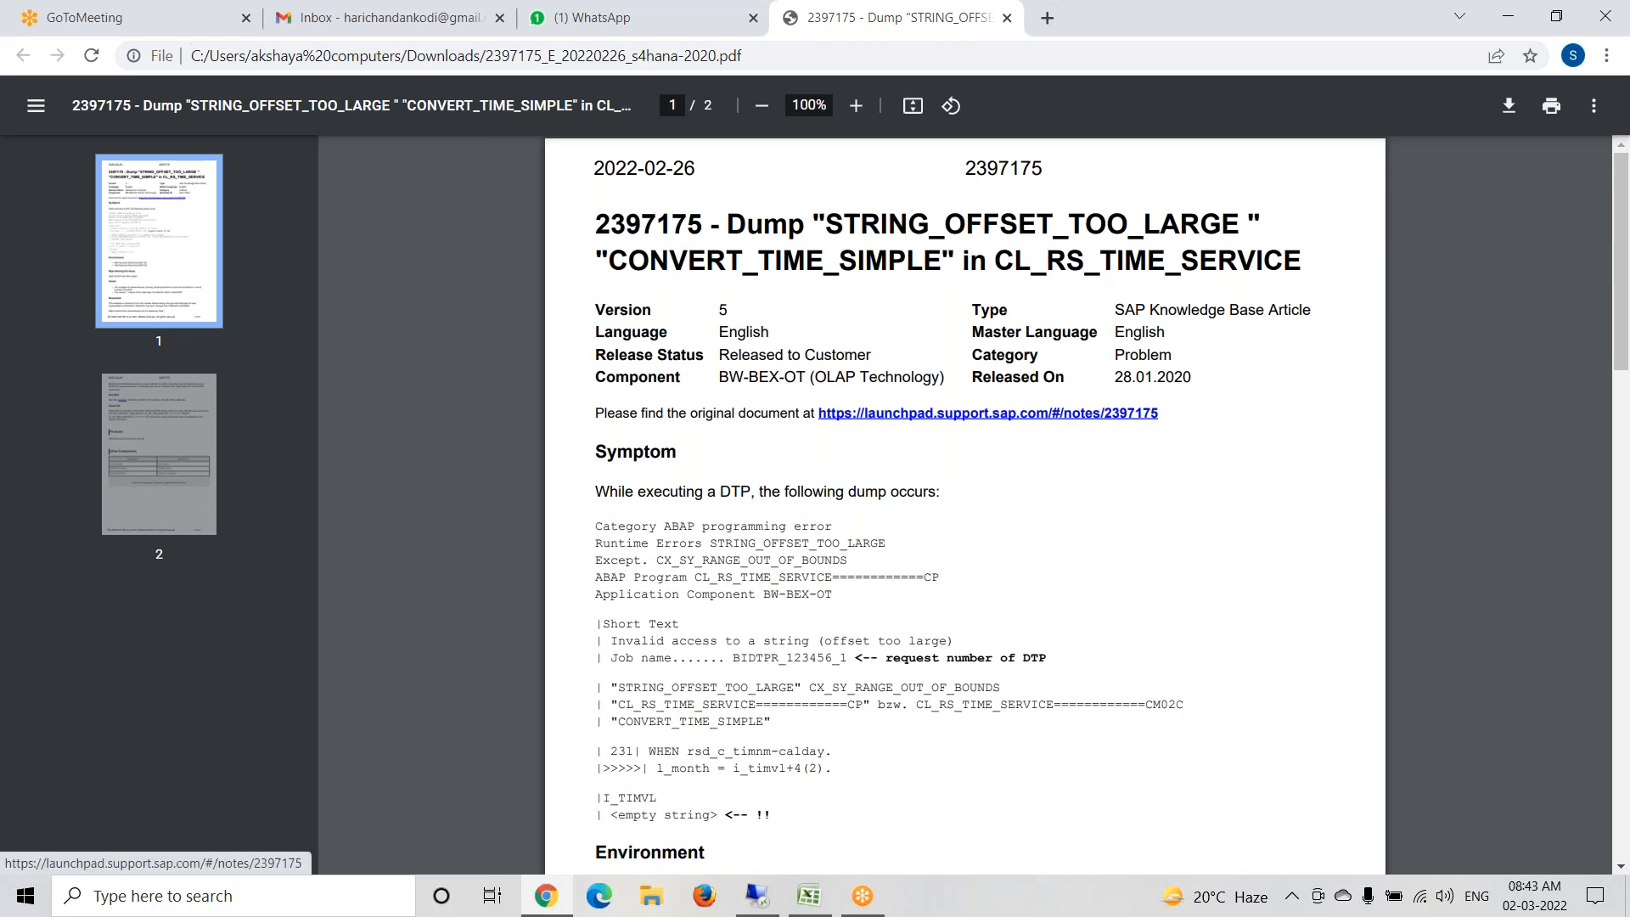
drag(1113, 378, 1203, 379)
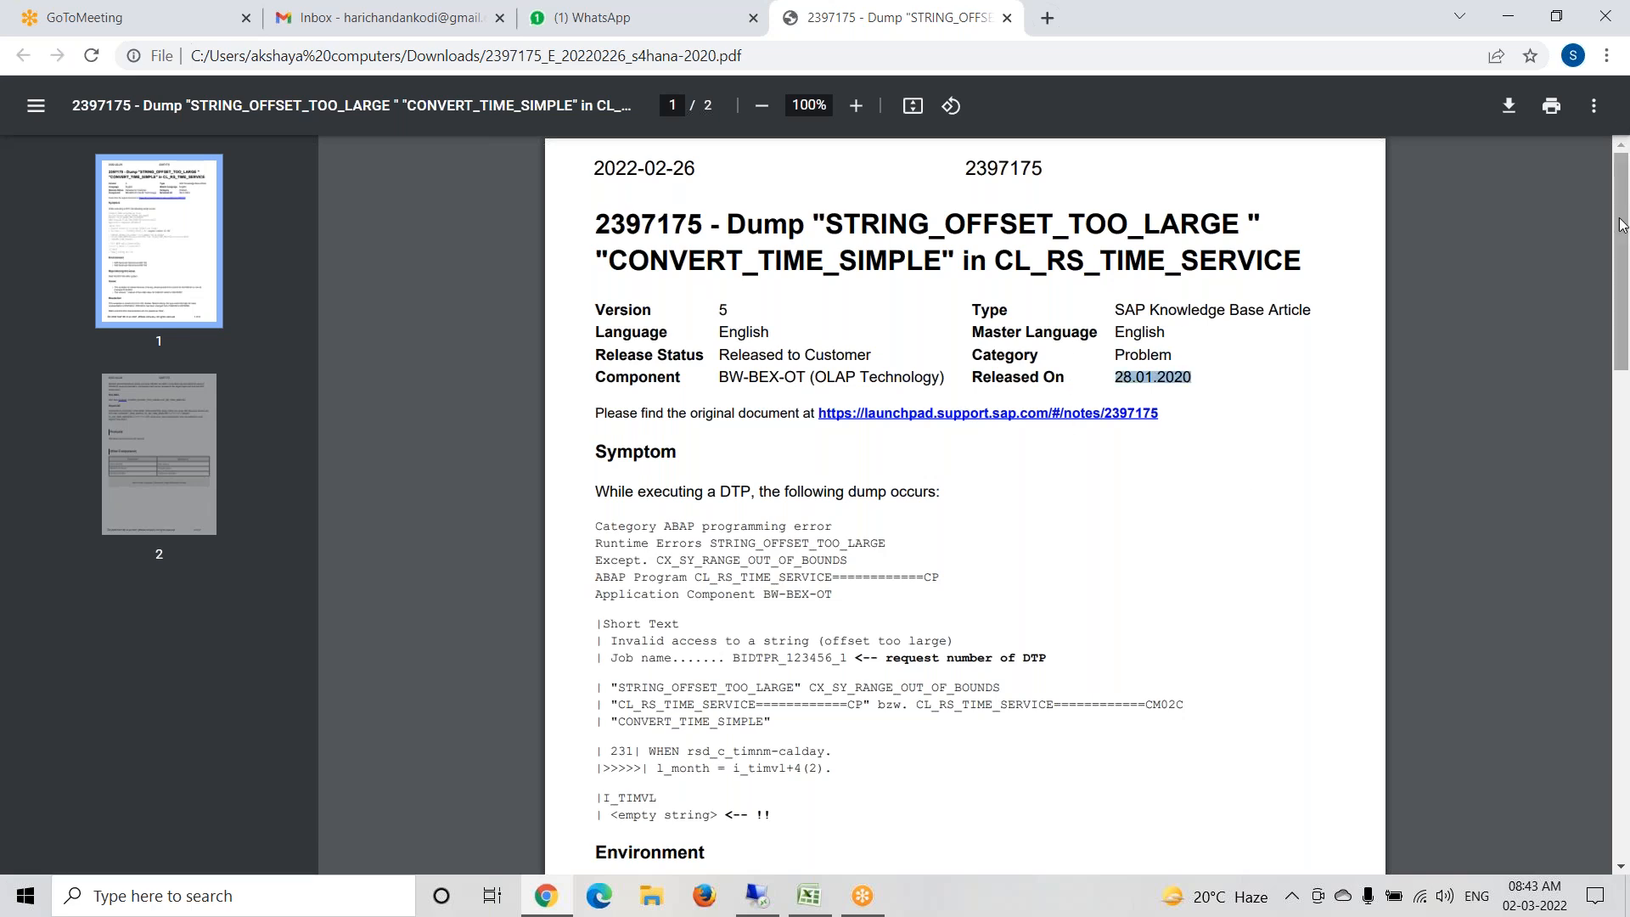
drag(1622, 225, 1615, 369)
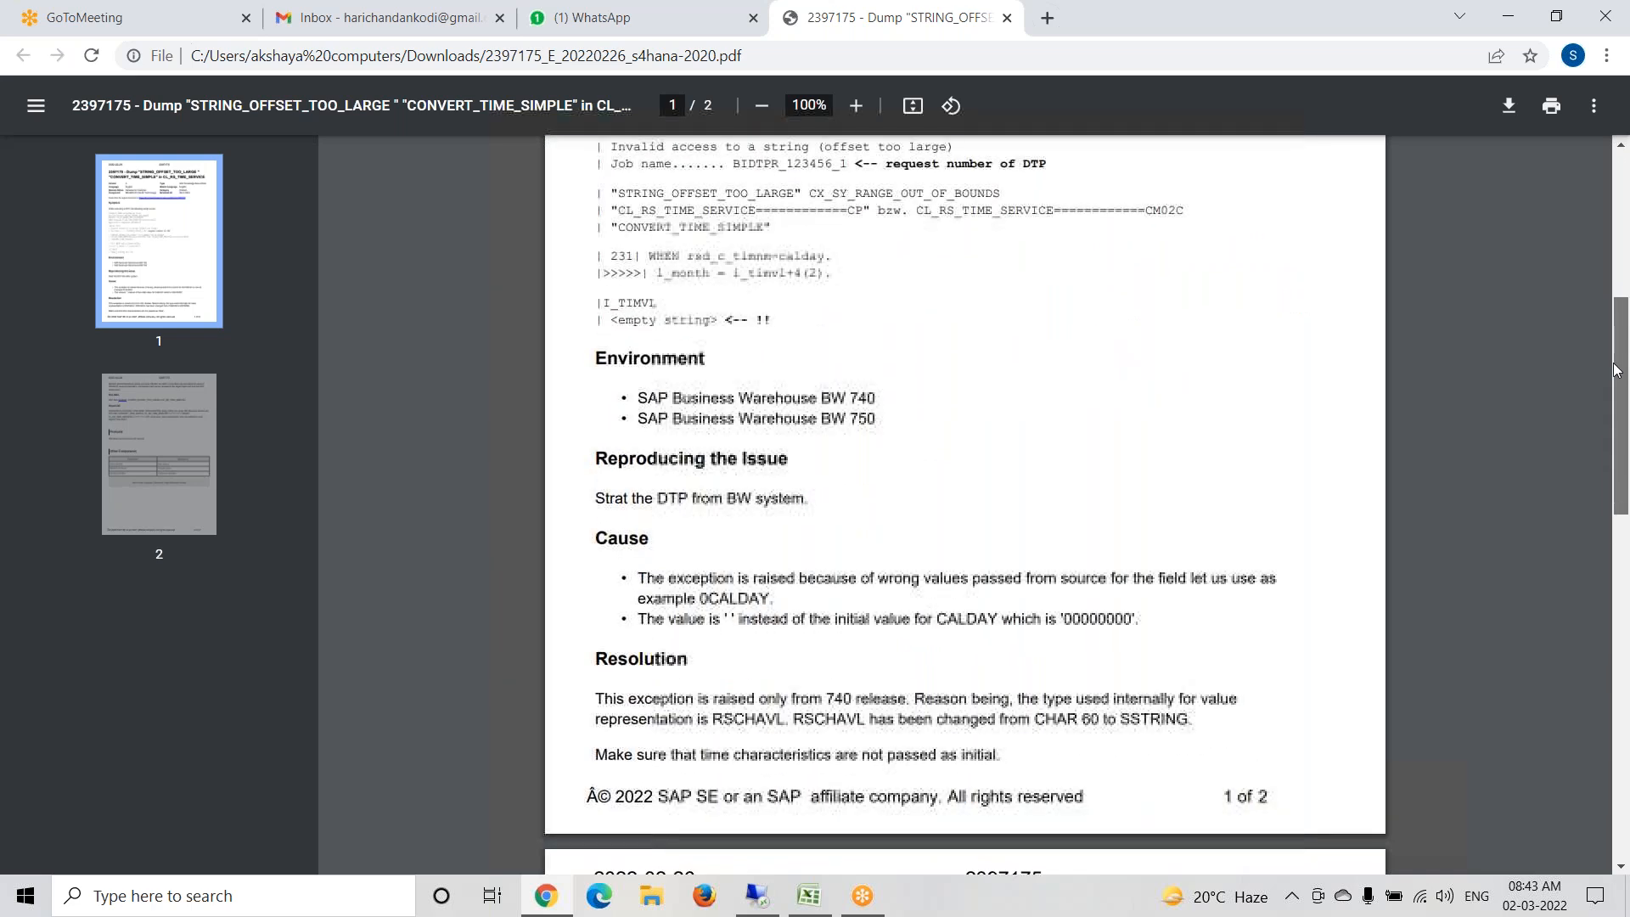
drag(1616, 374, 1623, 462)
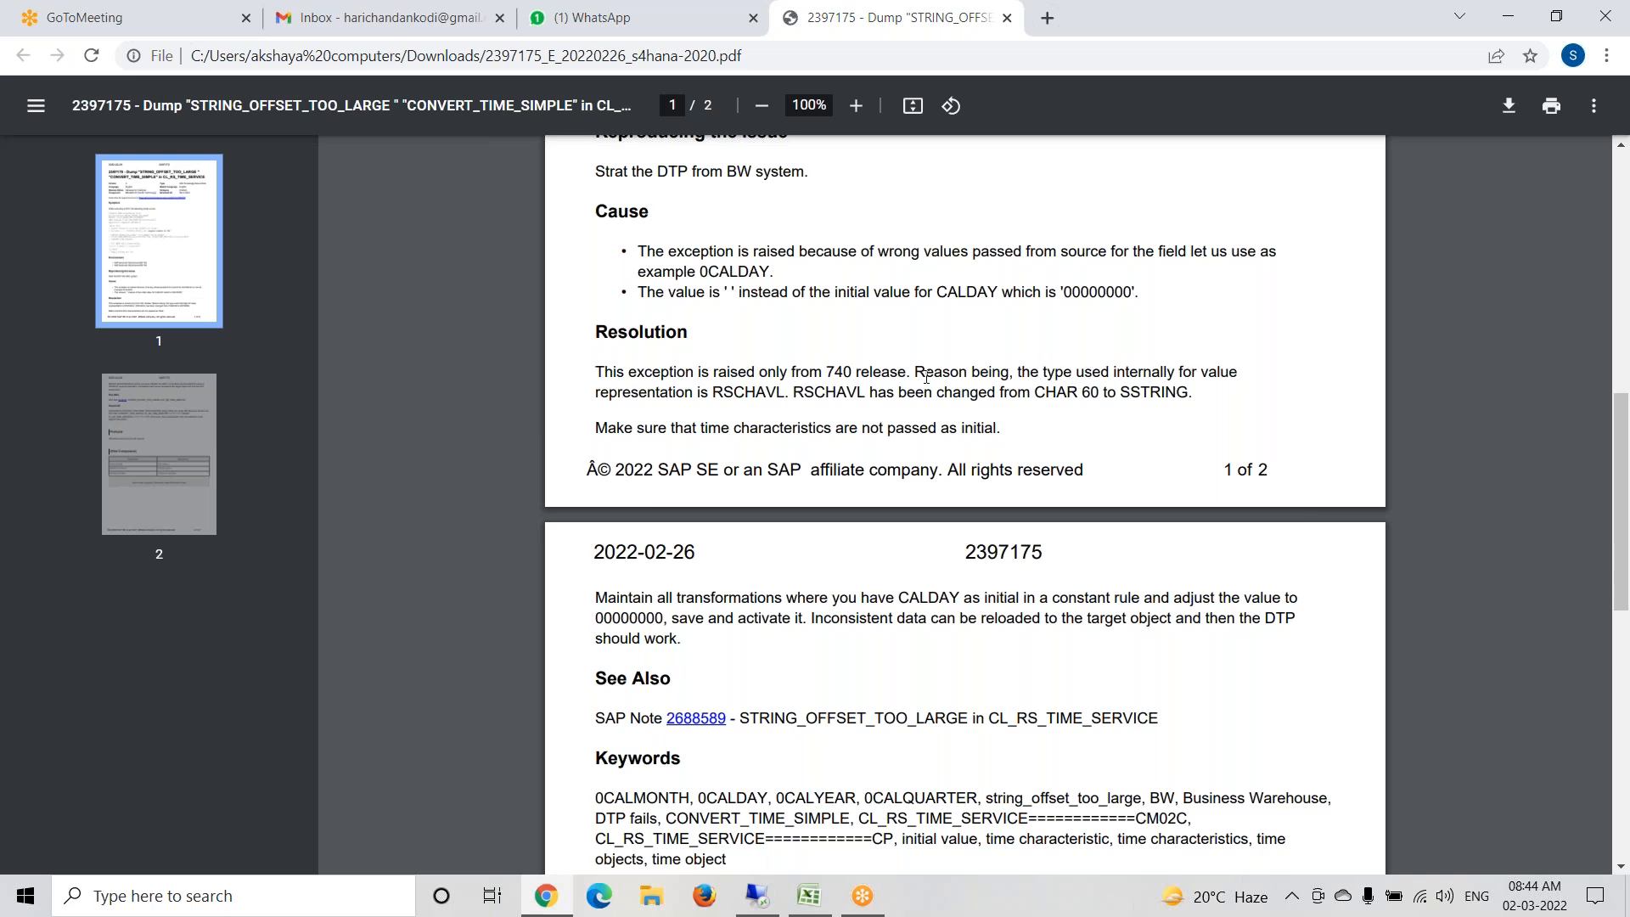
drag(1616, 443, 1623, 275)
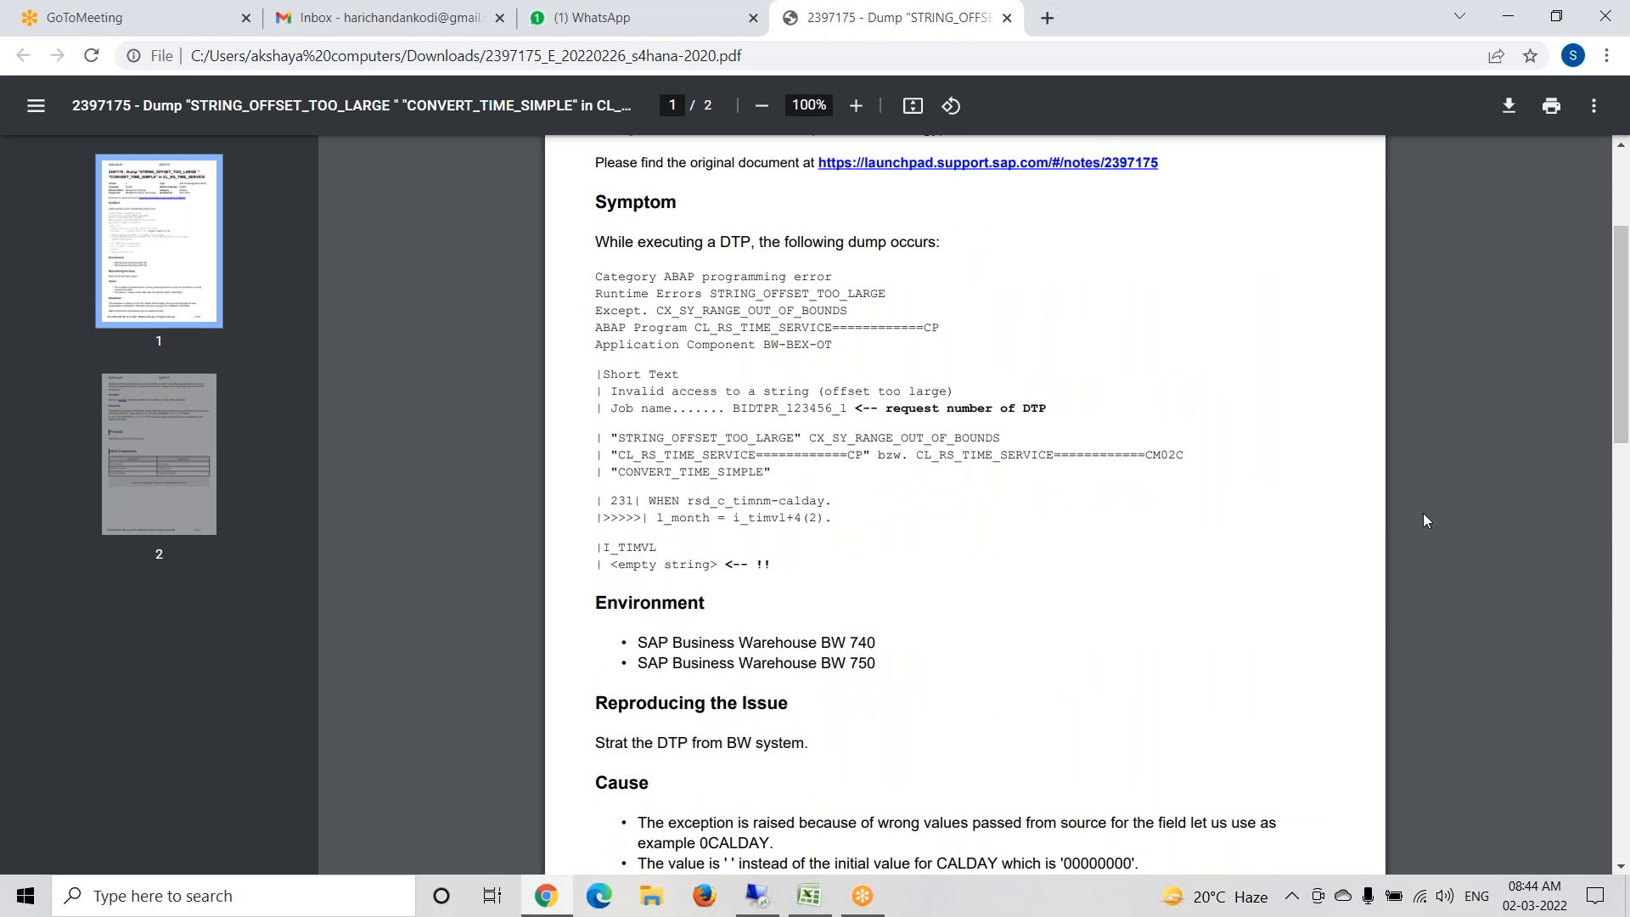
drag(1617, 372, 1623, 313)
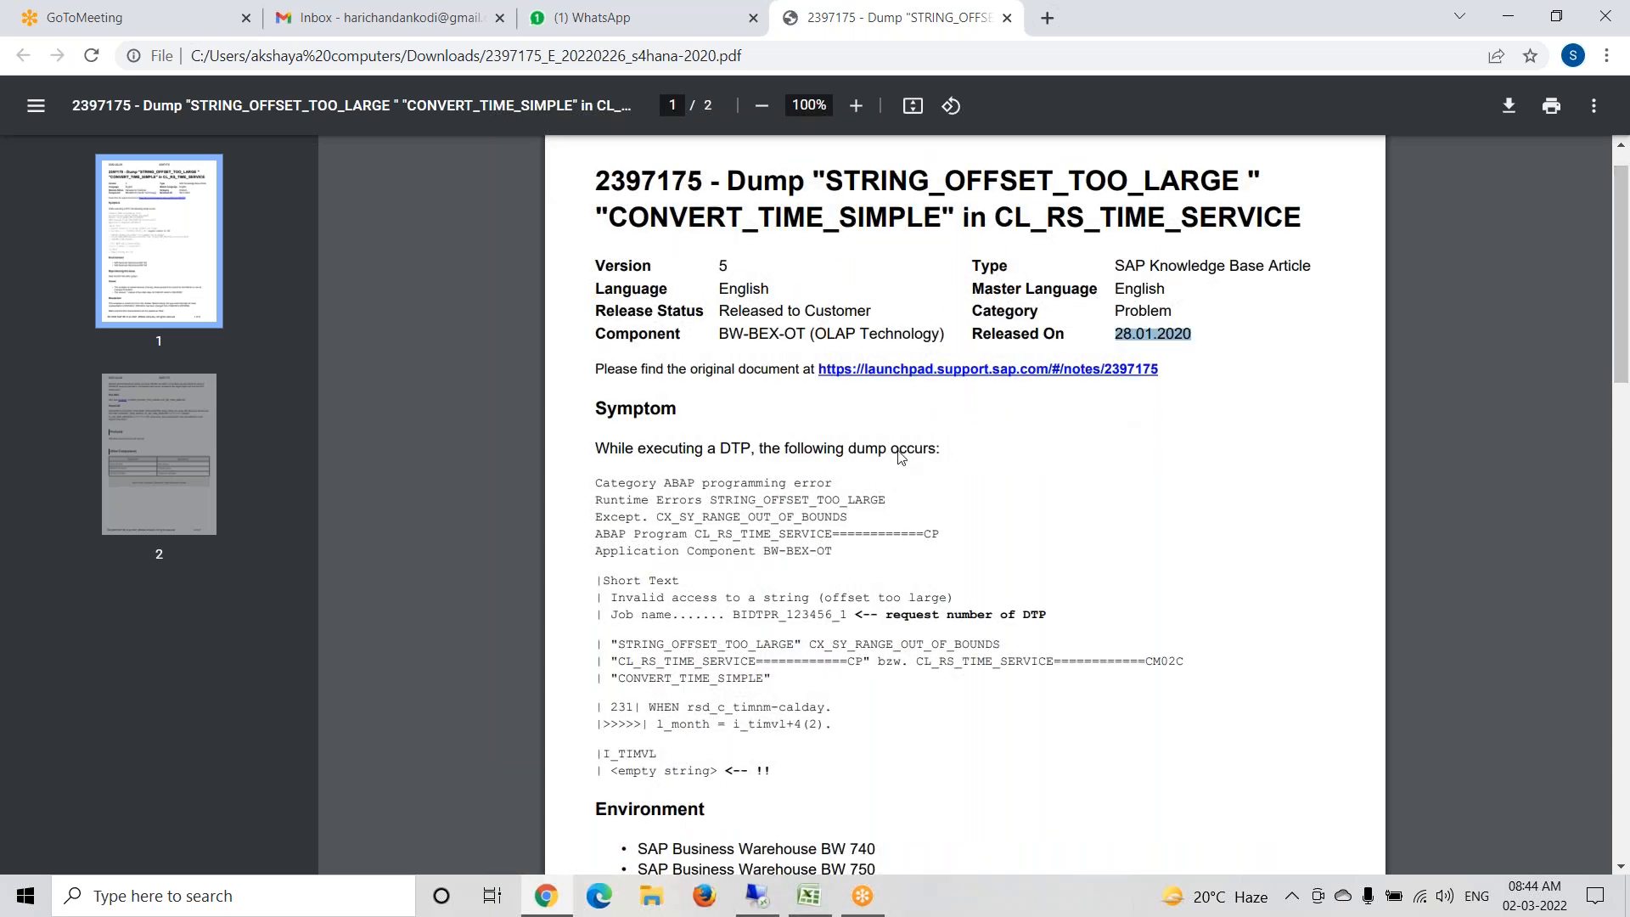
- Switch back to the SAP remote desktop session and review the IMG activity documentation for Define company, closing it when done
mouse_move(760, 910)
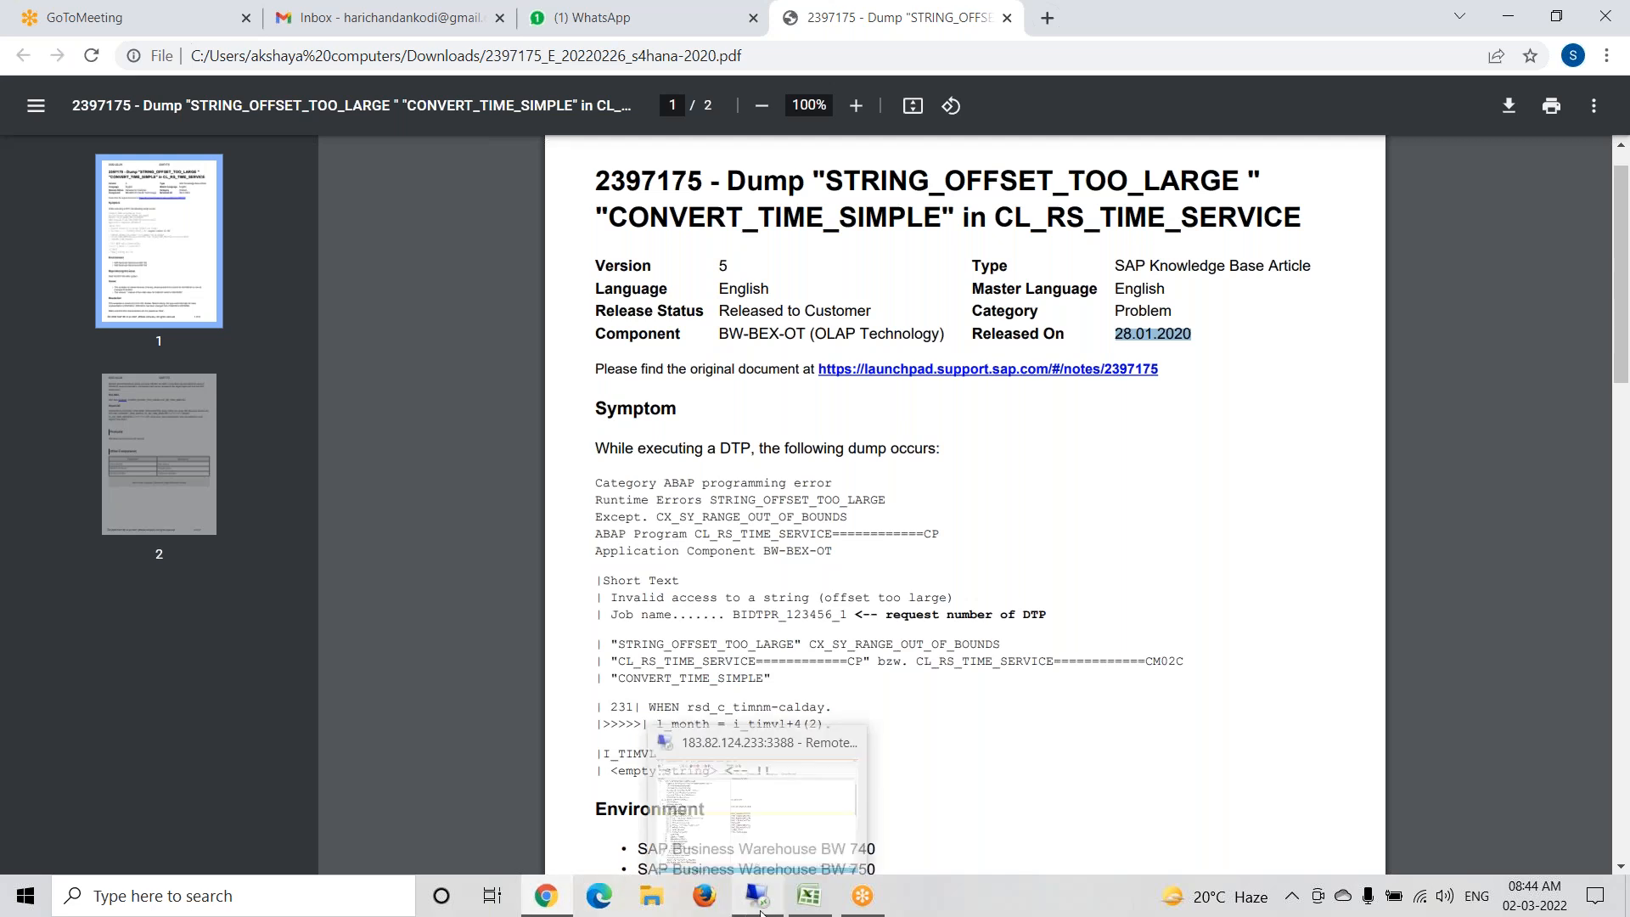
click(764, 821)
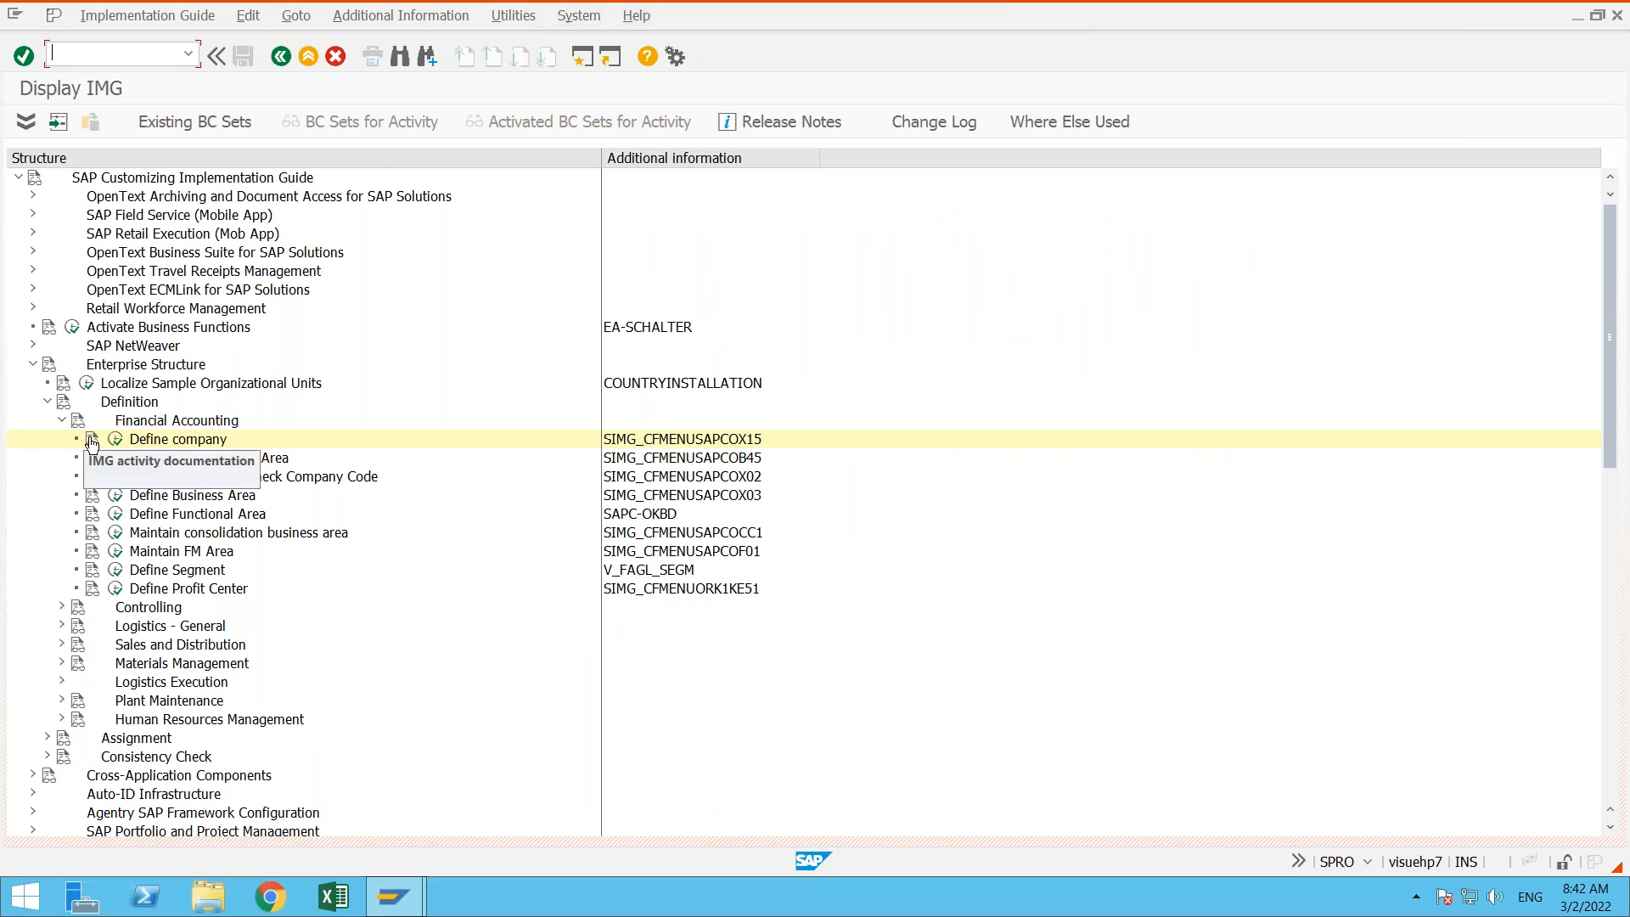
click(93, 441)
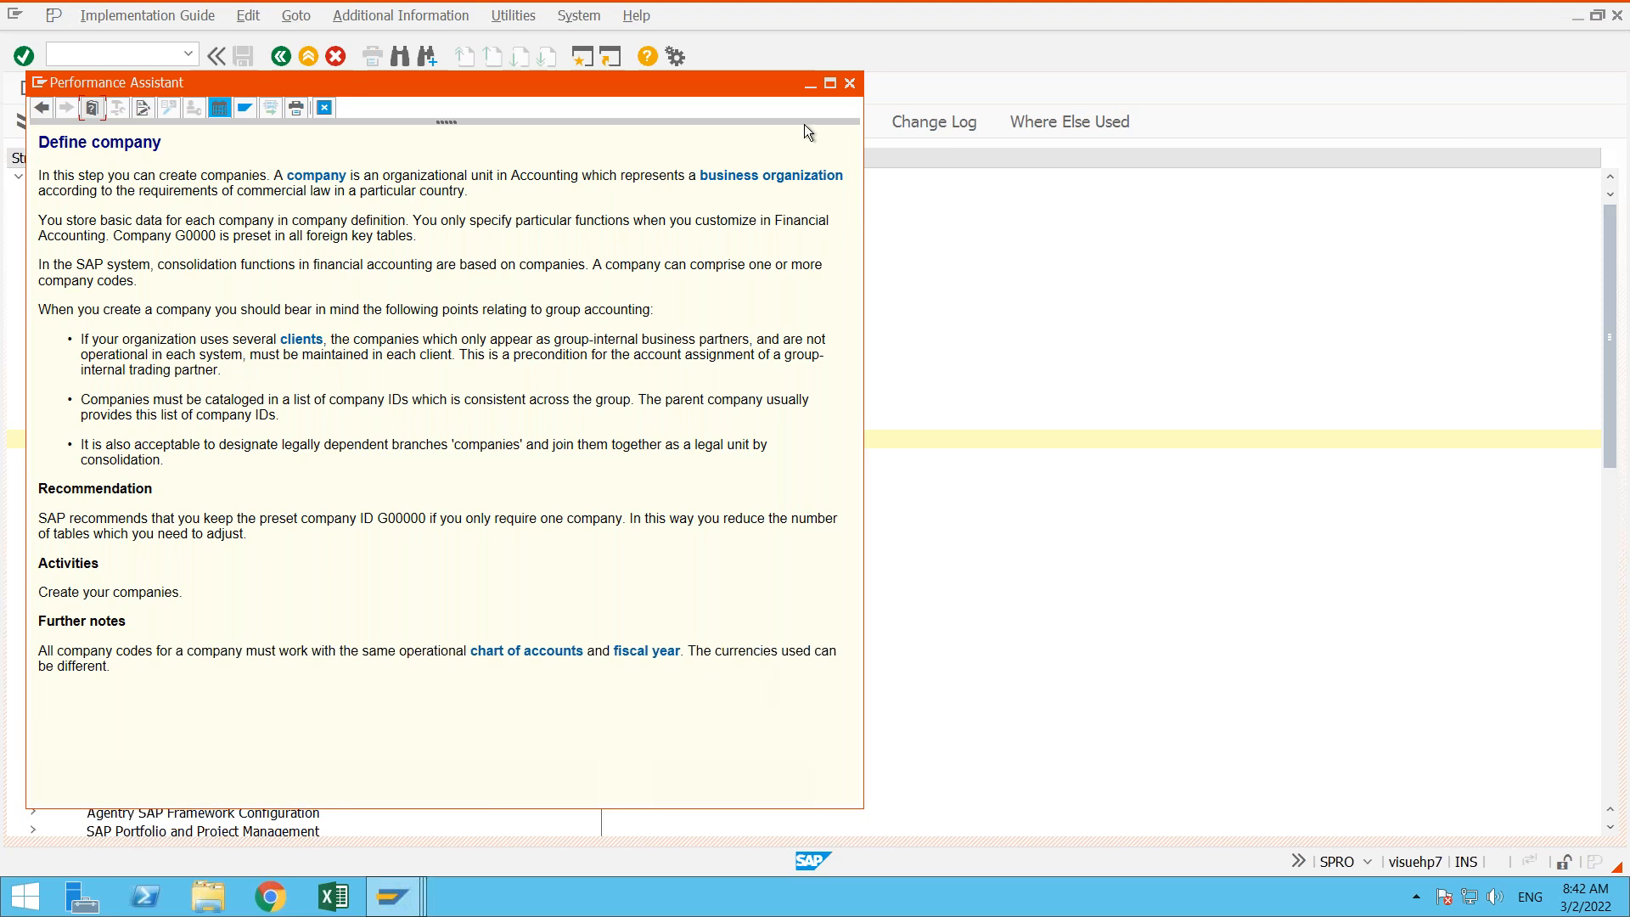
click(848, 85)
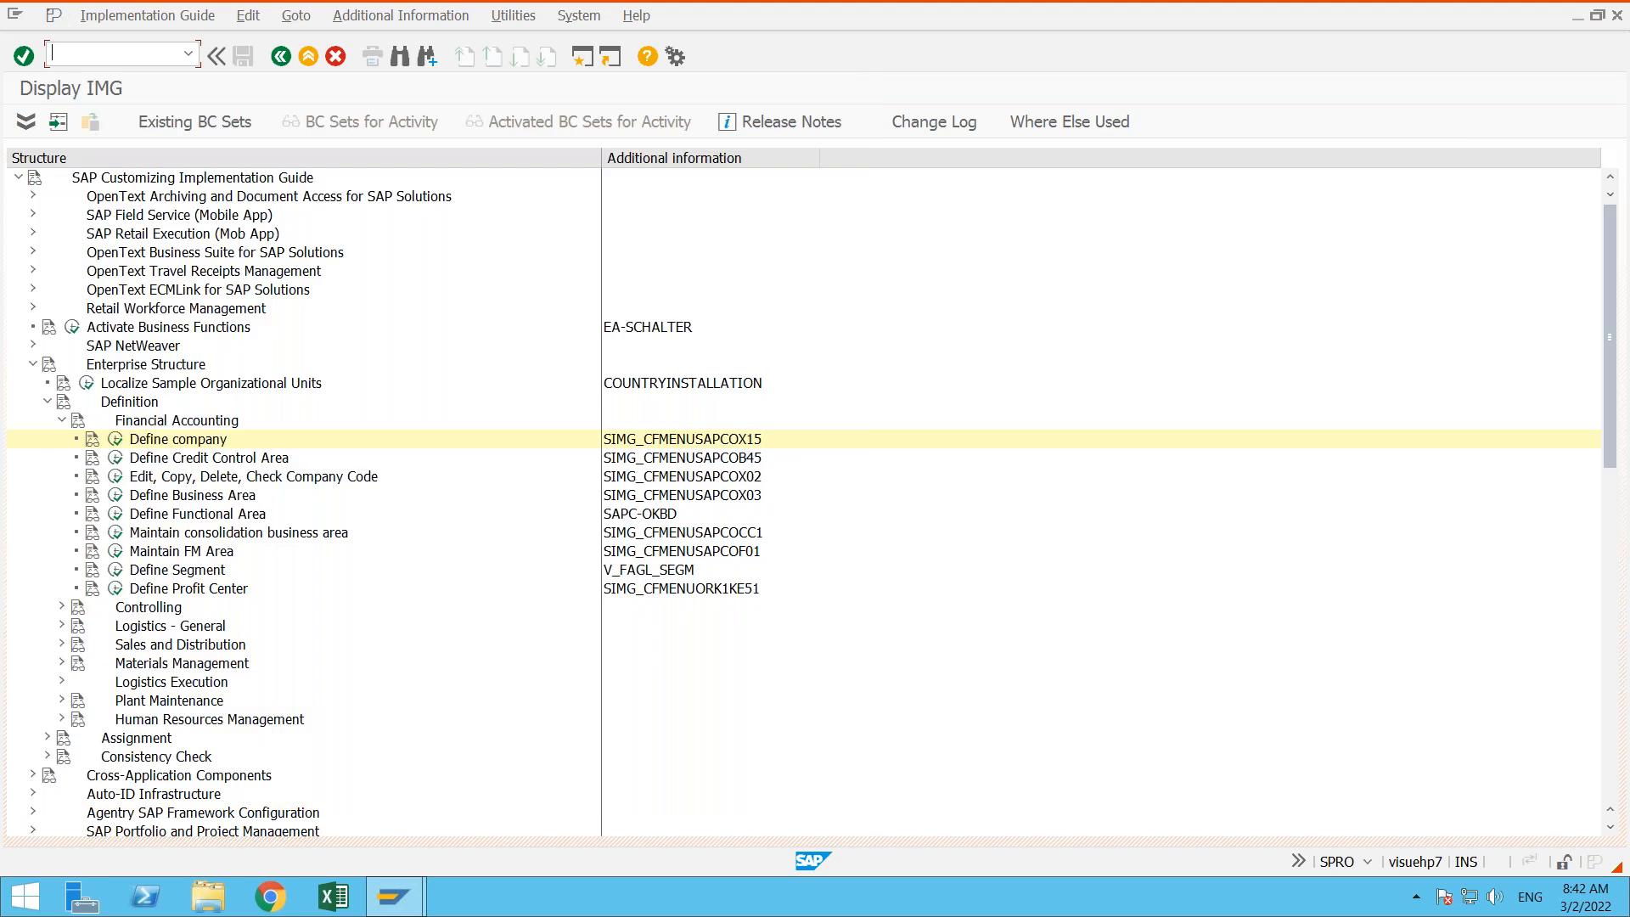
click(92, 440)
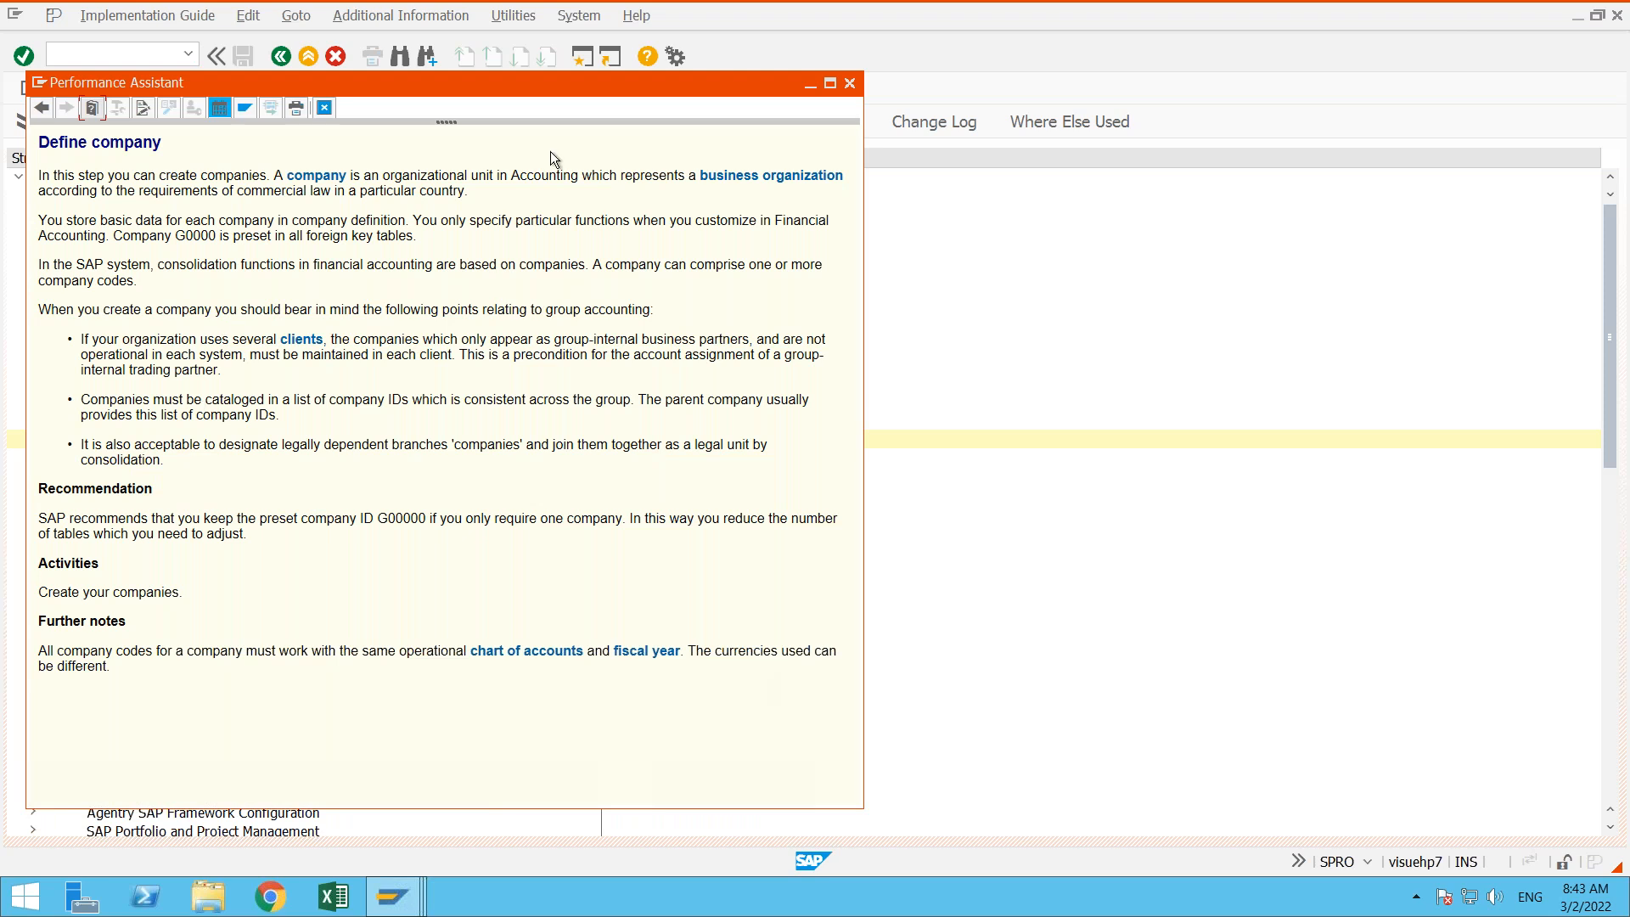
click(850, 83)
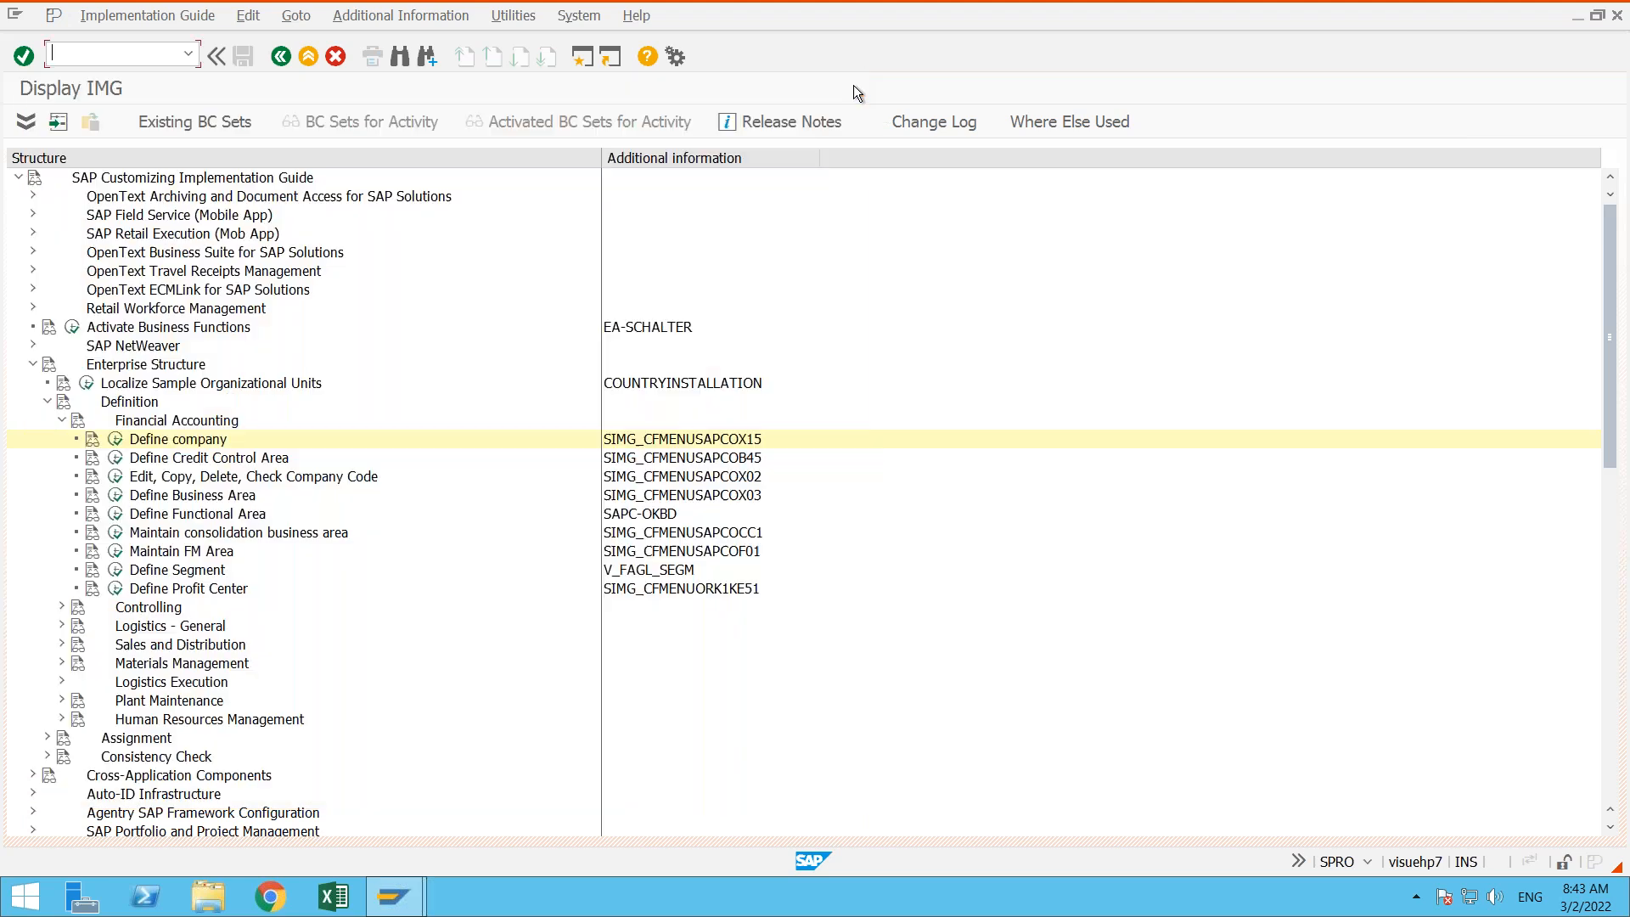
- Execute the Define company activity and start a new entry in the internal trading partners overview
click(116, 440)
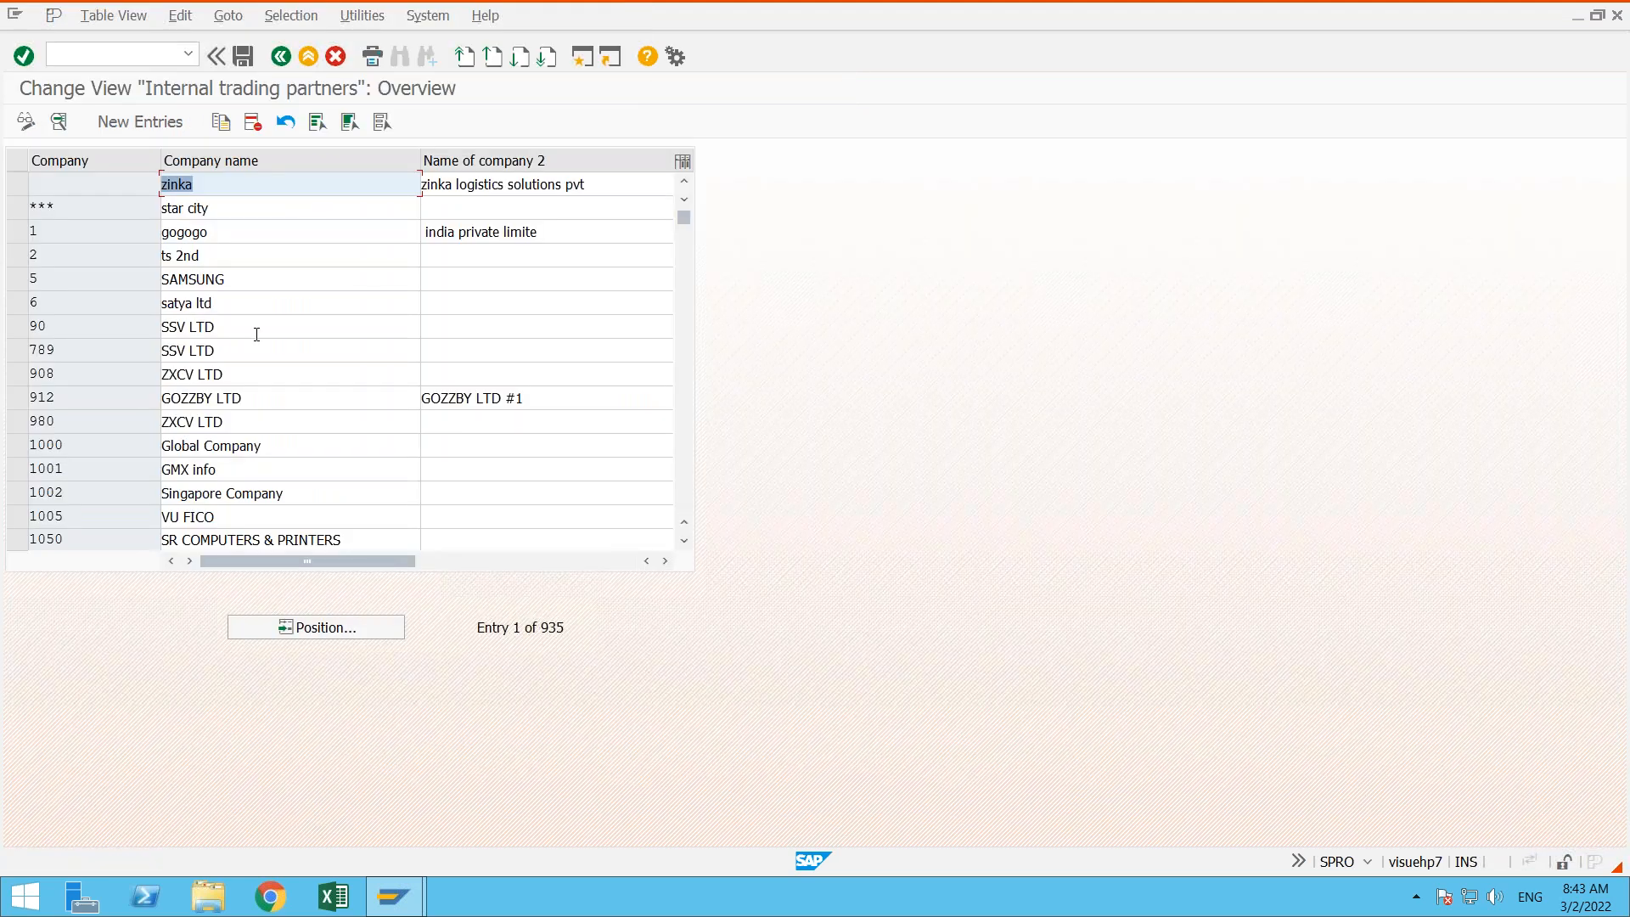
click(256, 334)
click(269, 424)
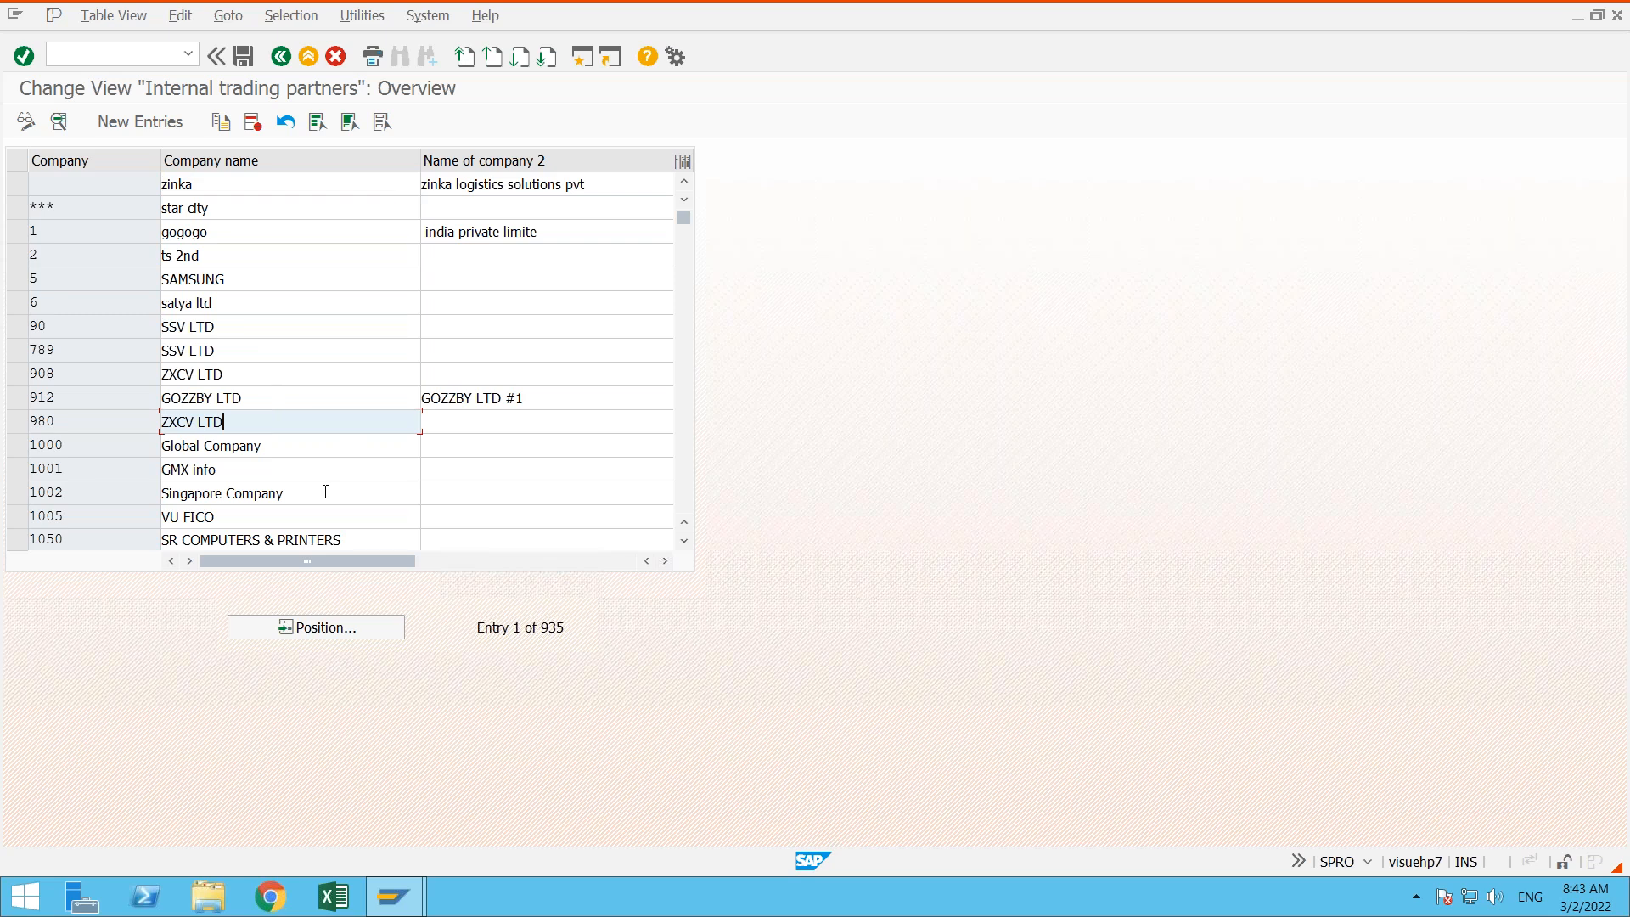
click(136, 122)
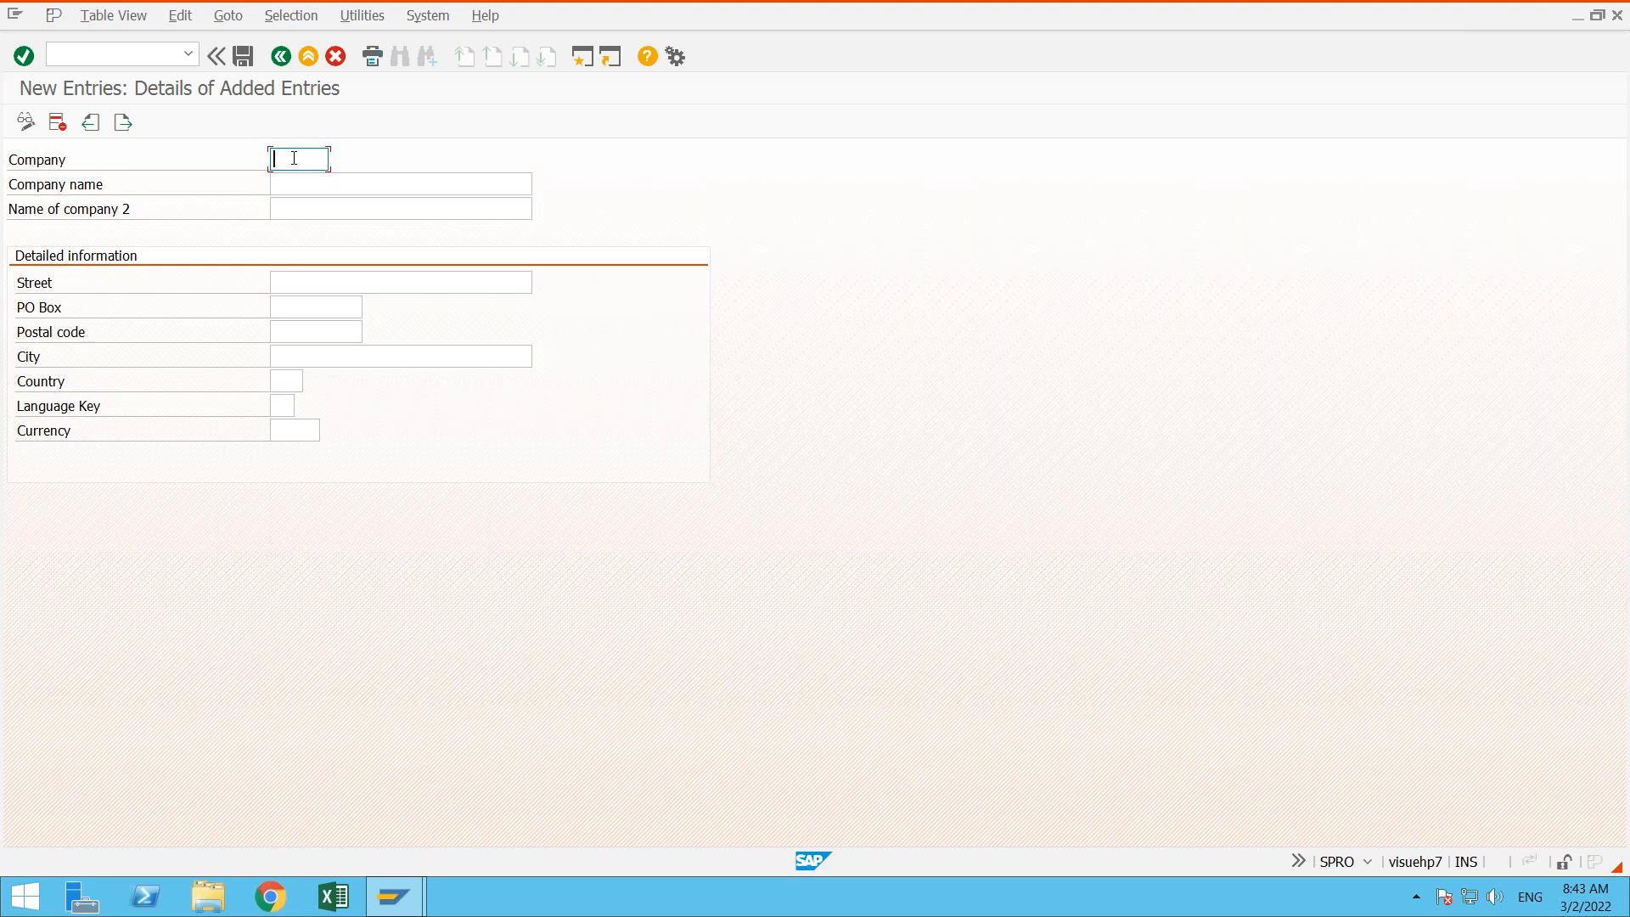
- Set the company to ADARSH and the company name to "ADARSH LIMITED grps", discarding the trial ID 000
text(000)
key(BackSpace)
key(BackSpace)
key(BackSpace)
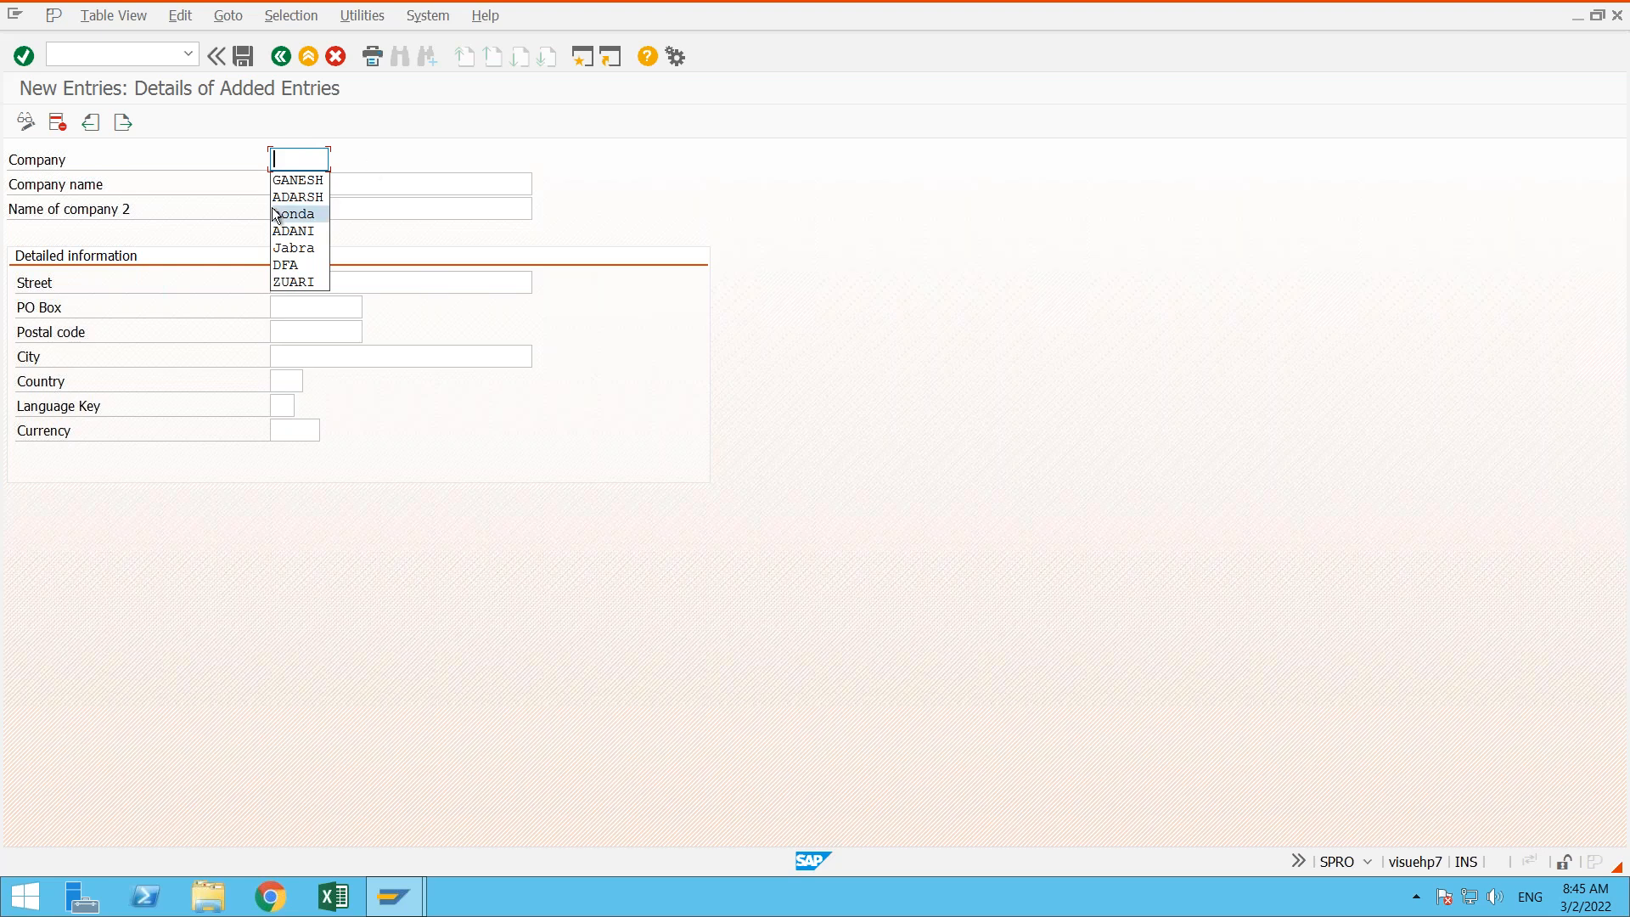
click(490, 183)
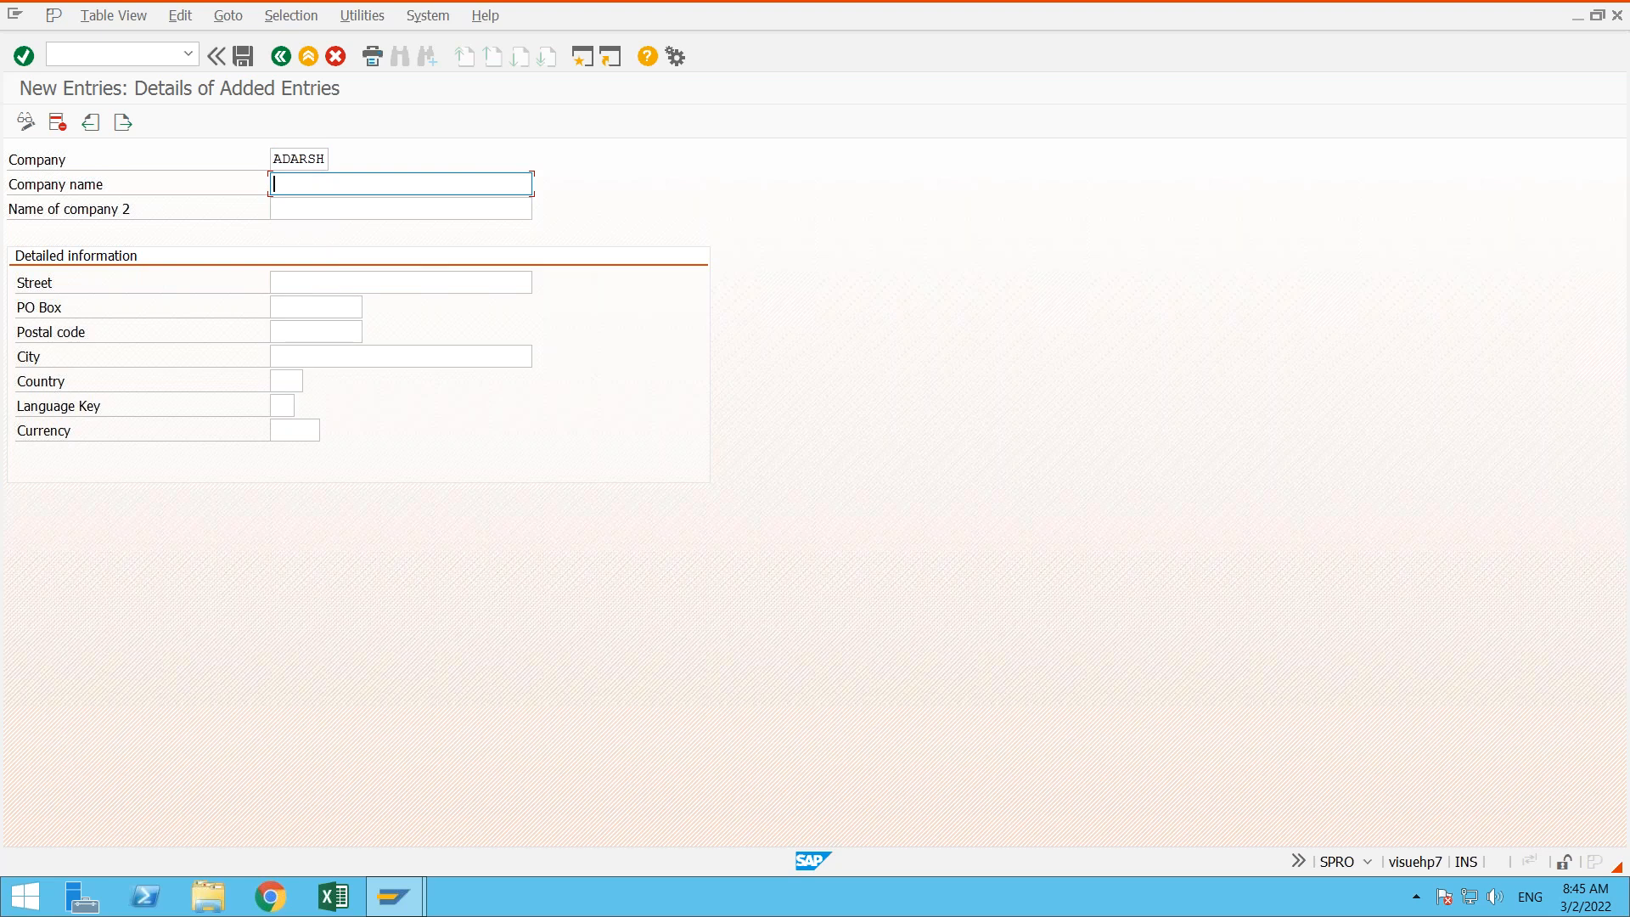
key(Down)
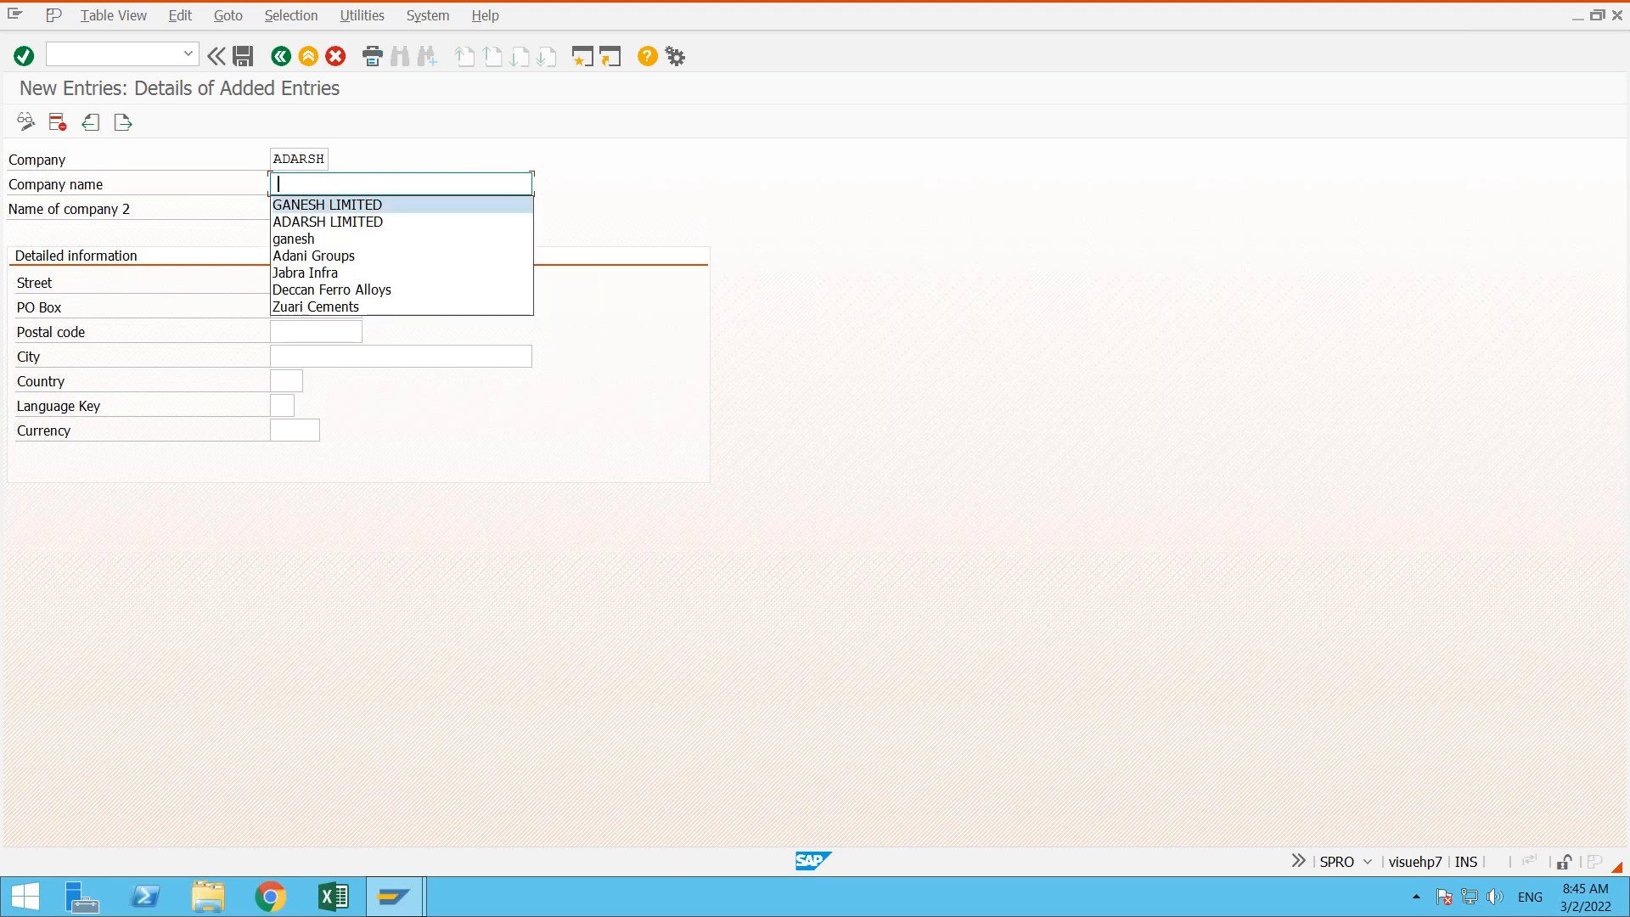
key(Down)
key(Return)
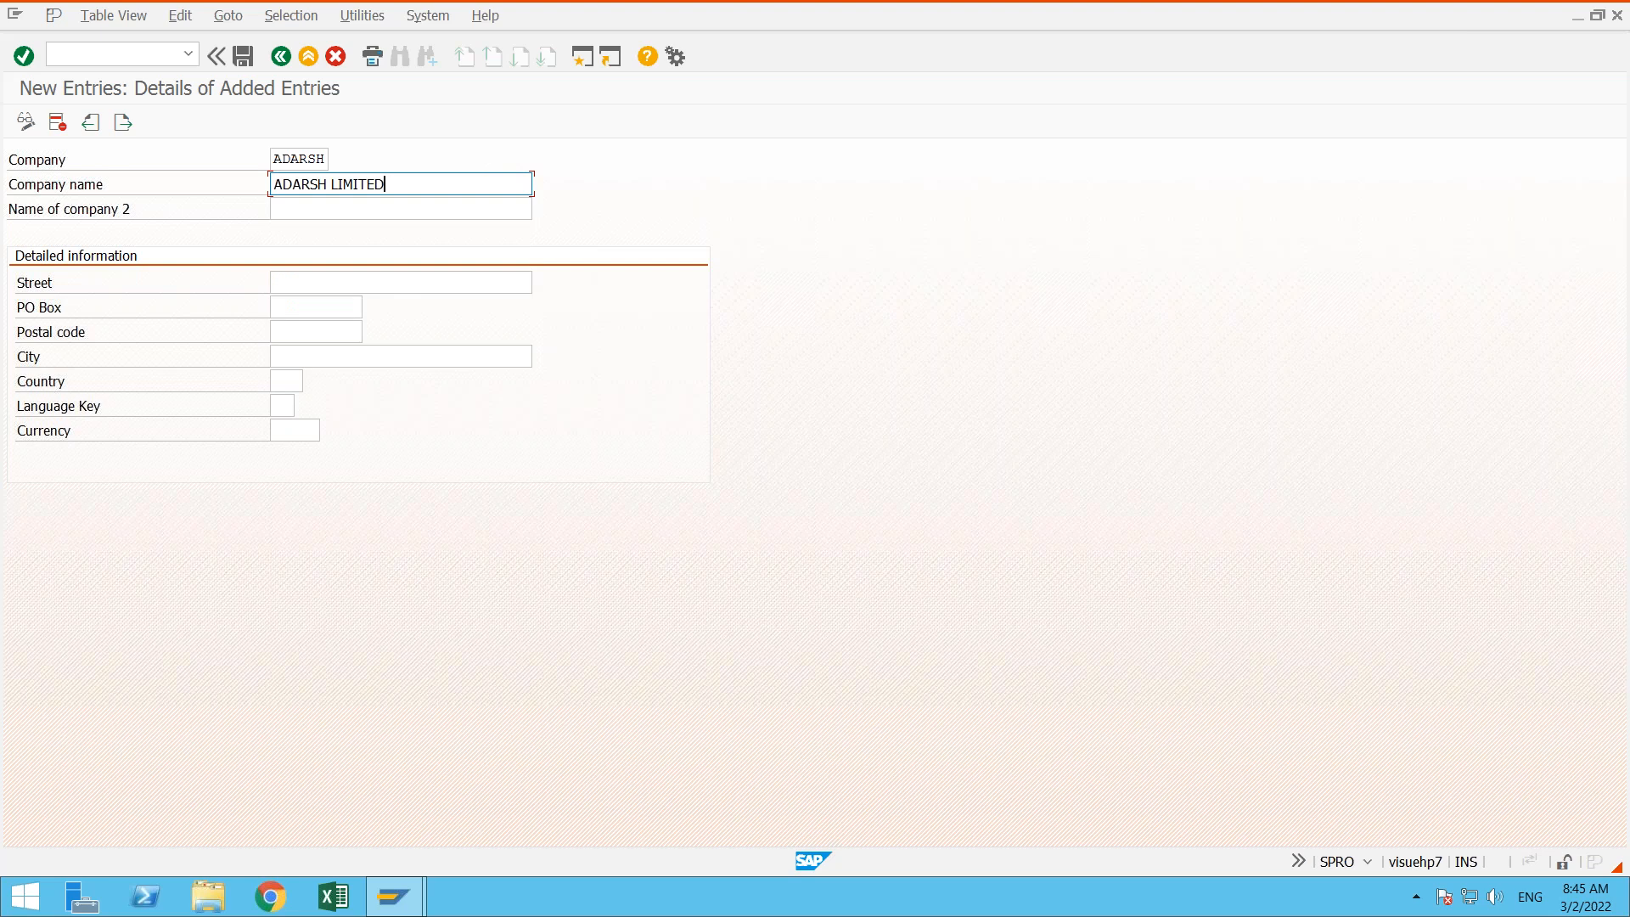
text(grps)
click(410, 210)
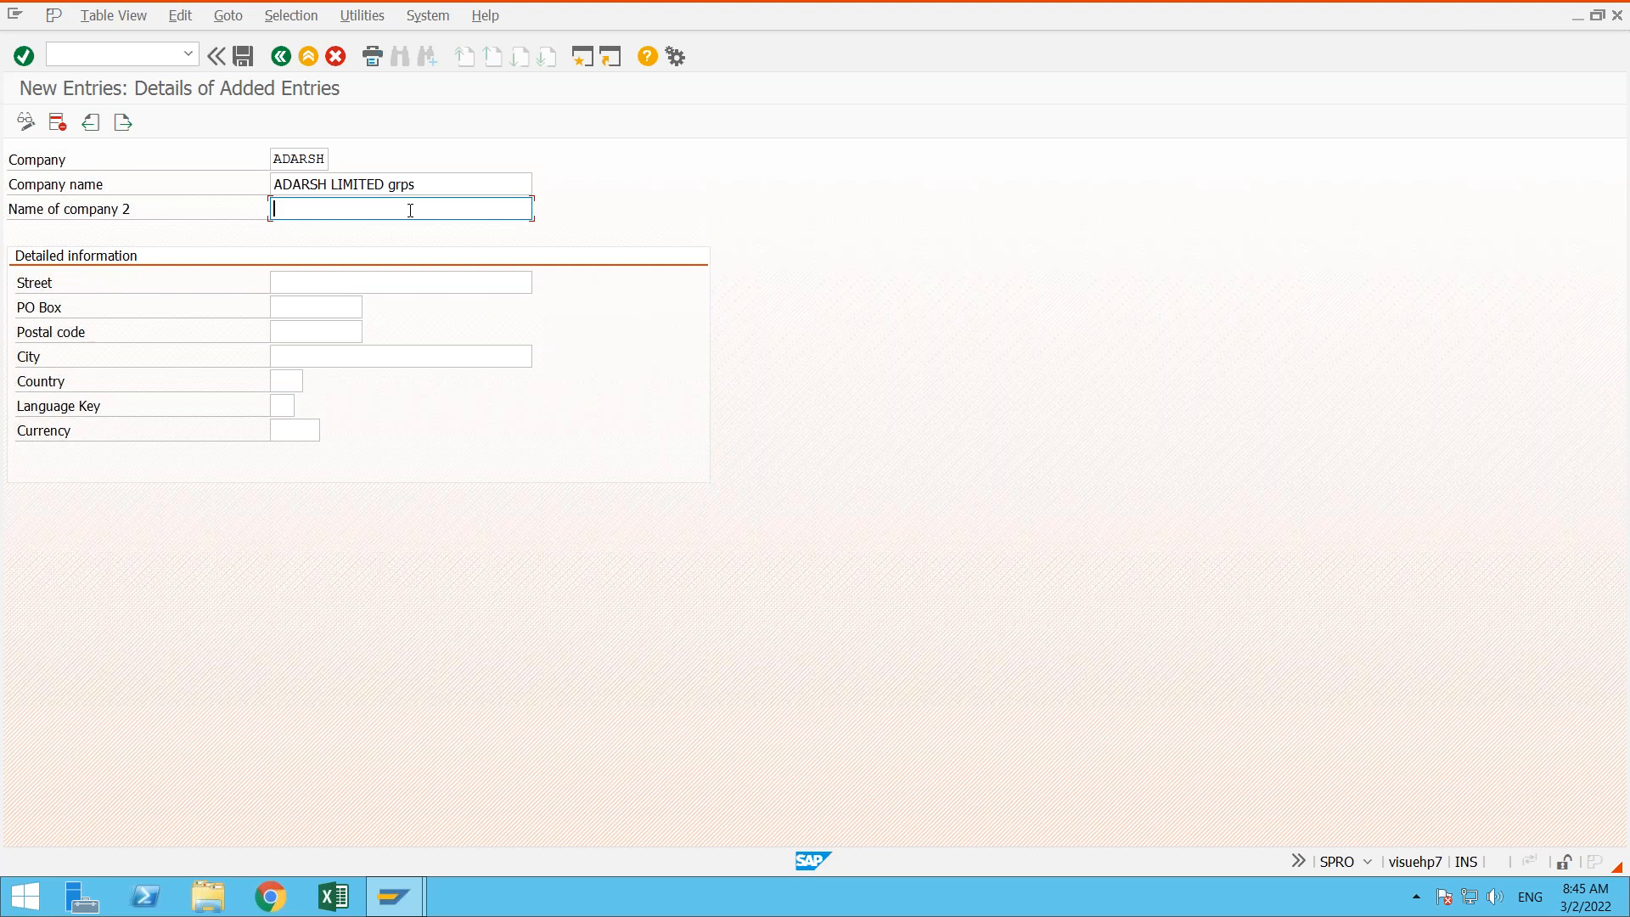
click(198, 188)
click(432, 184)
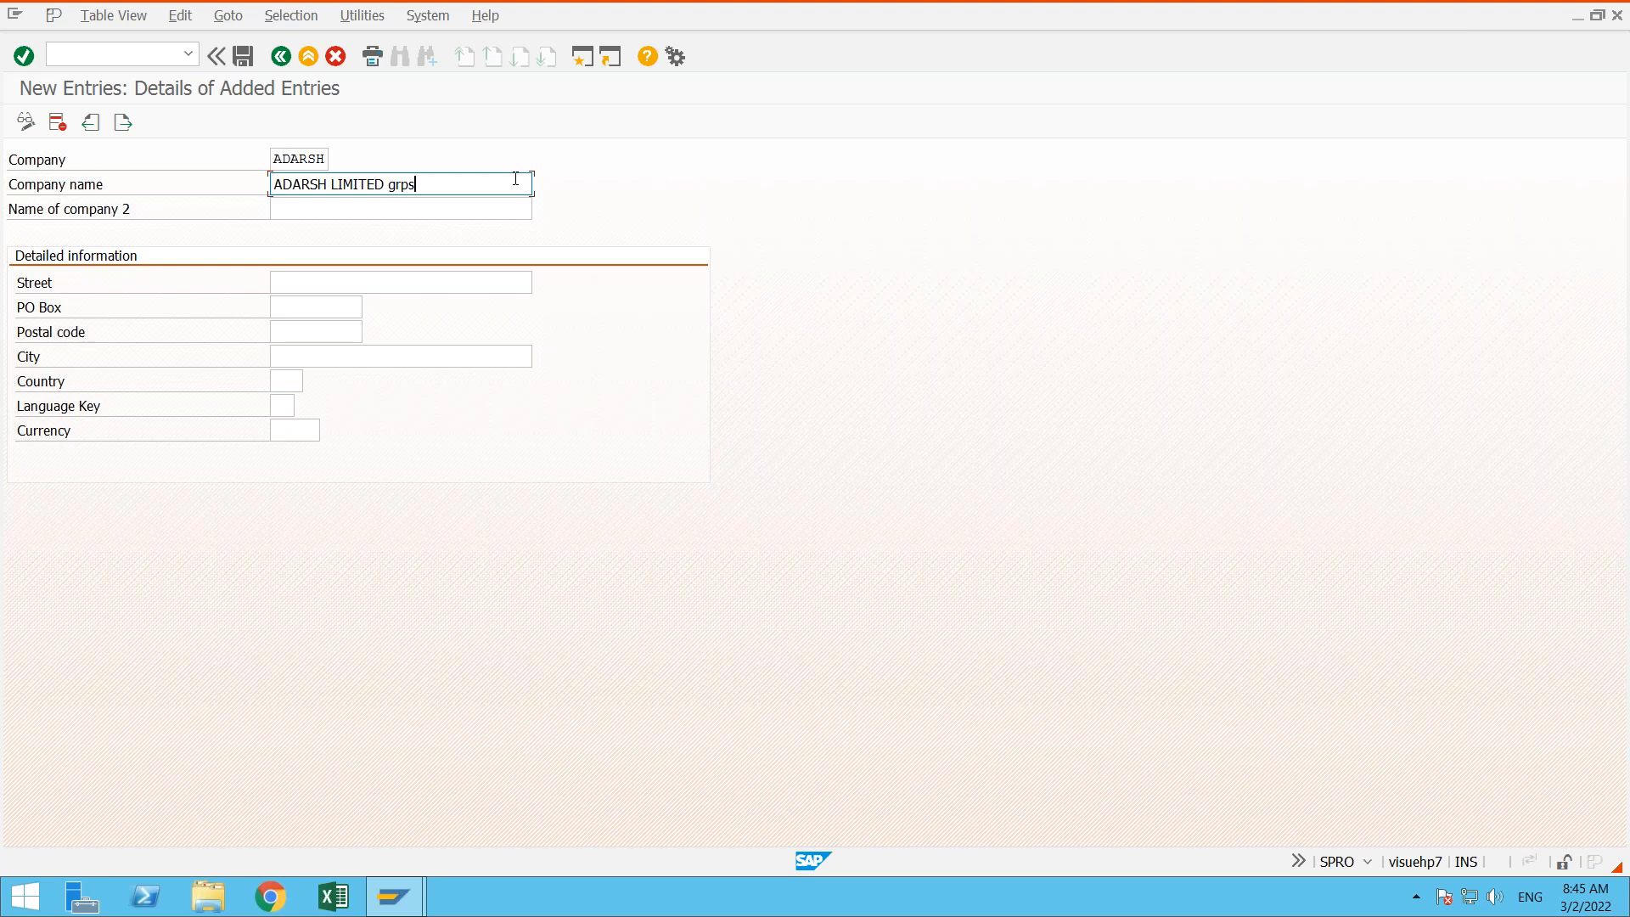
click(470, 212)
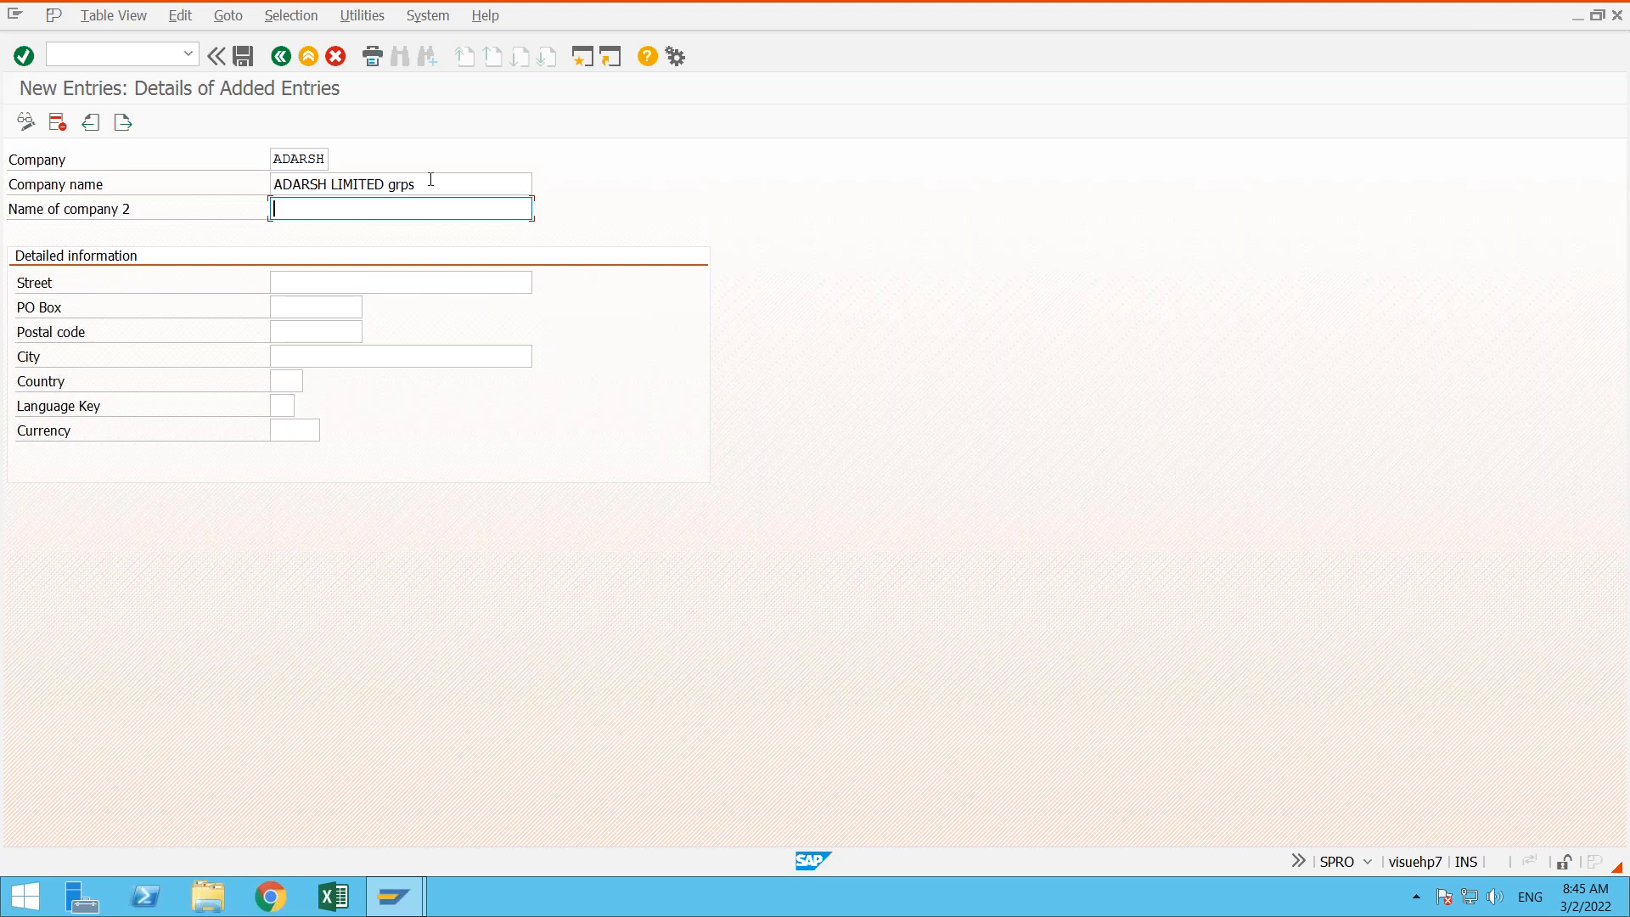
click(429, 186)
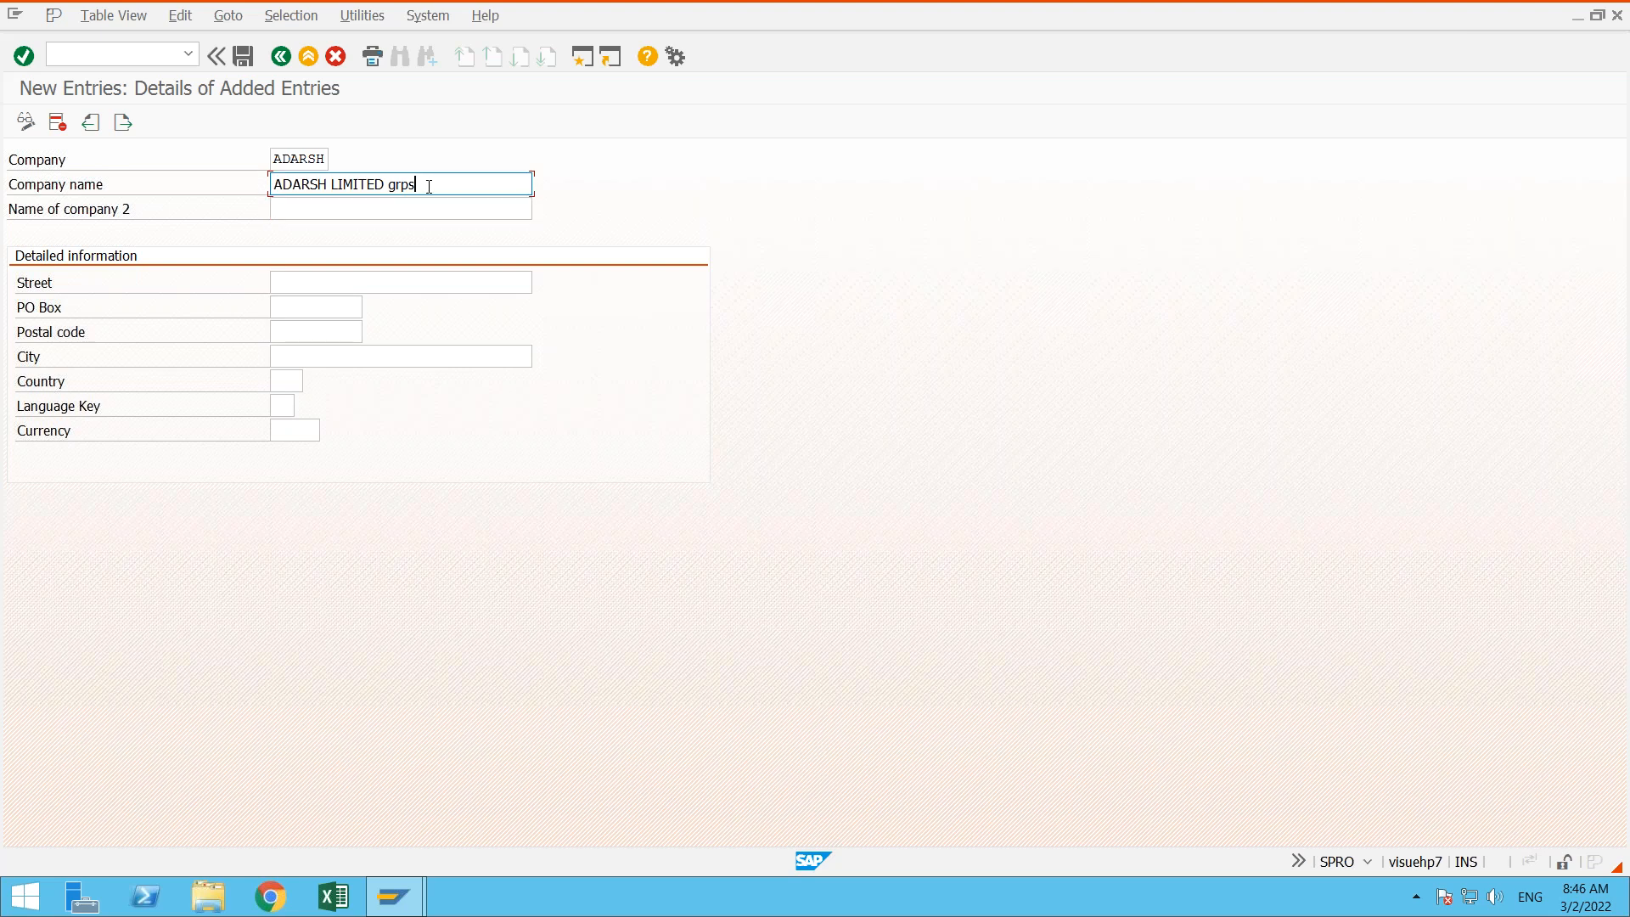
click(407, 207)
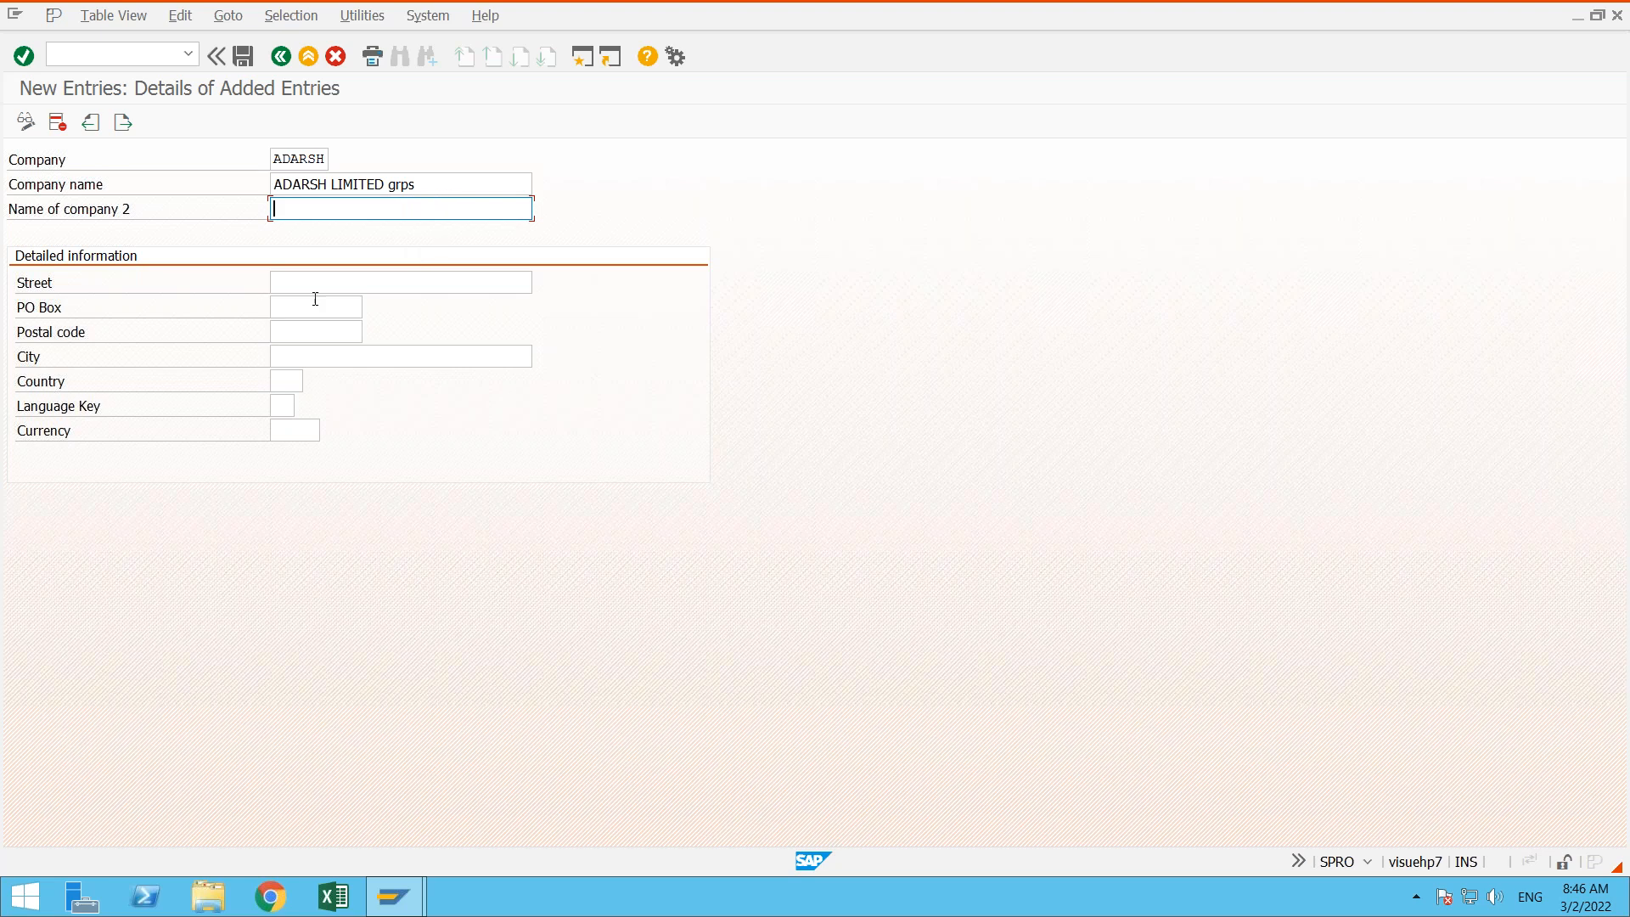
- Fill in the company's street, PO box and postal code from earlier entries, and set the city to hyderabad
click(308, 283)
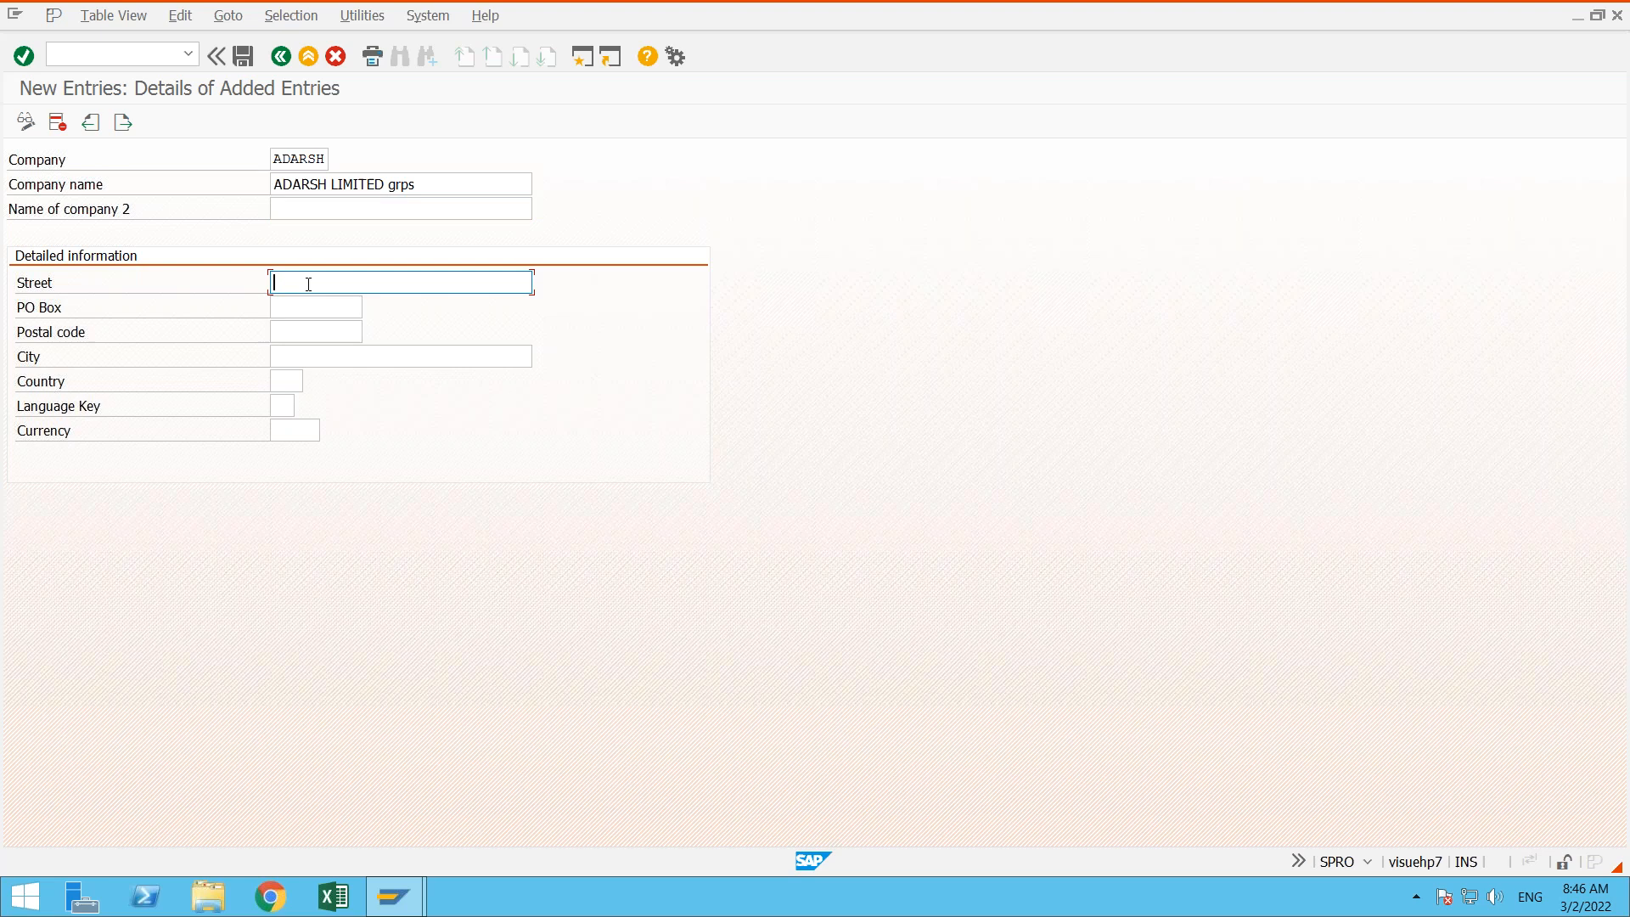
click(314, 318)
click(285, 304)
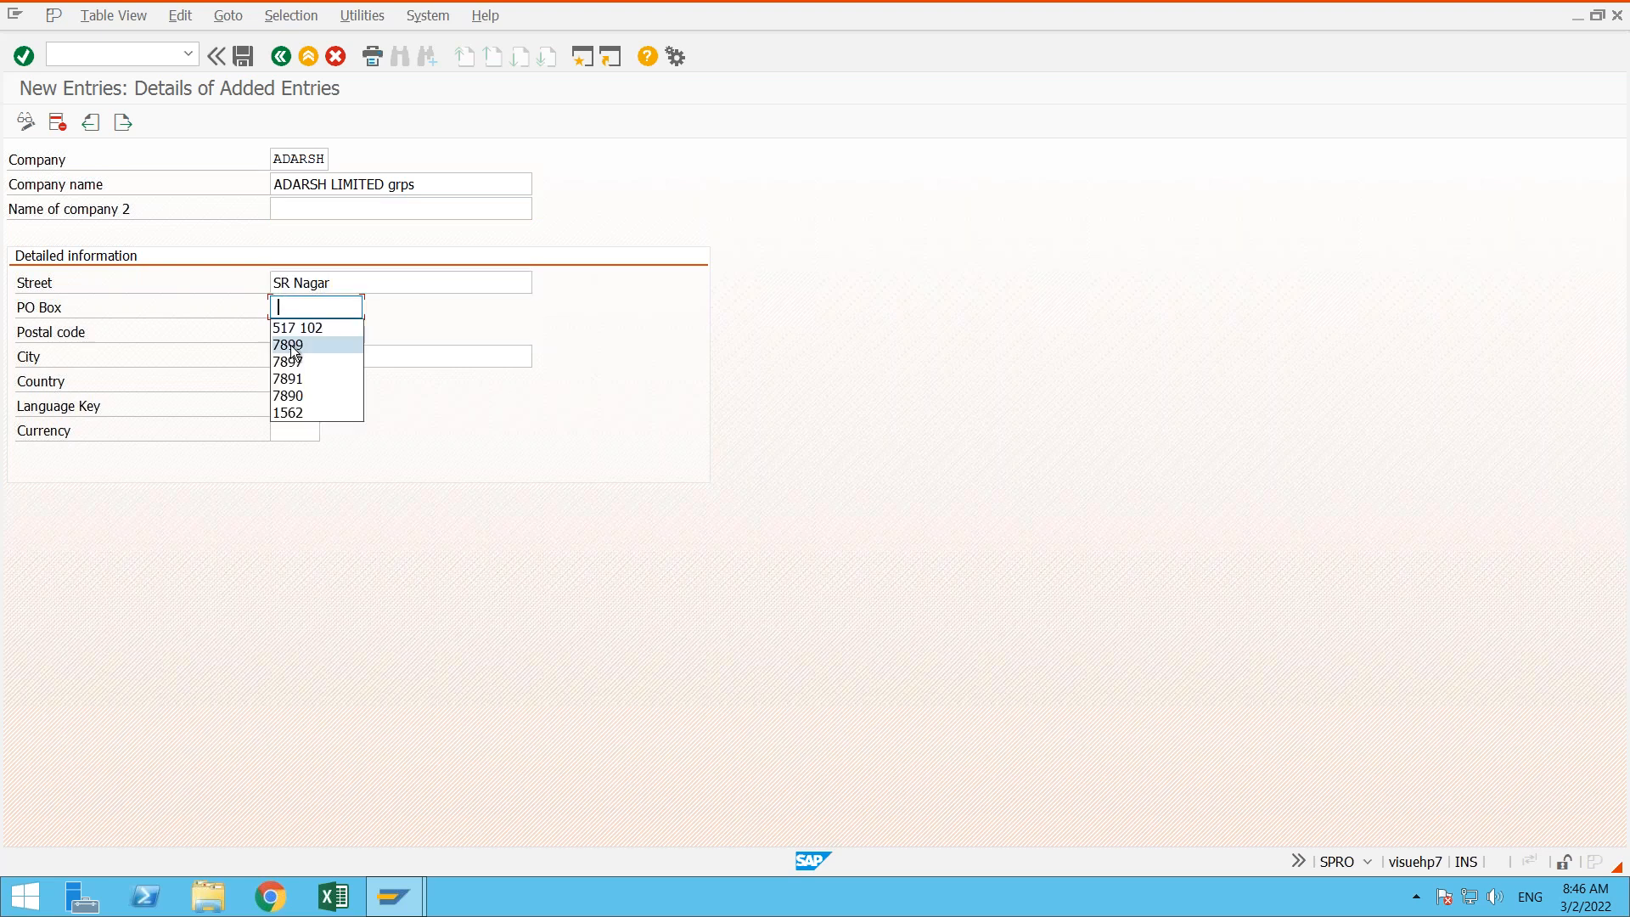
click(293, 345)
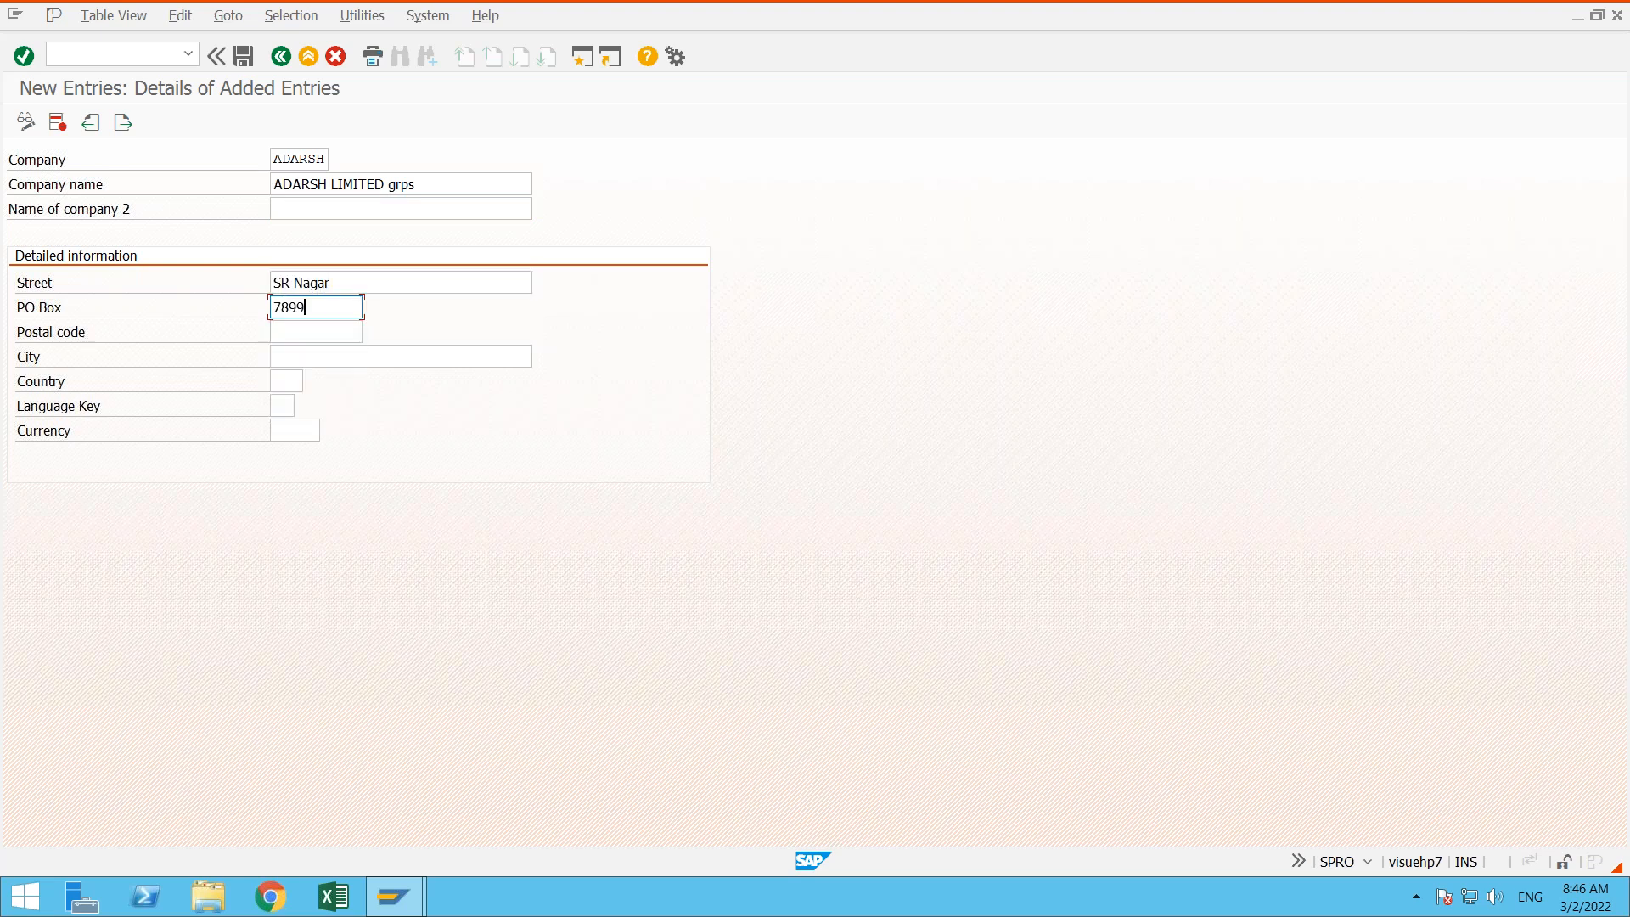
click(294, 335)
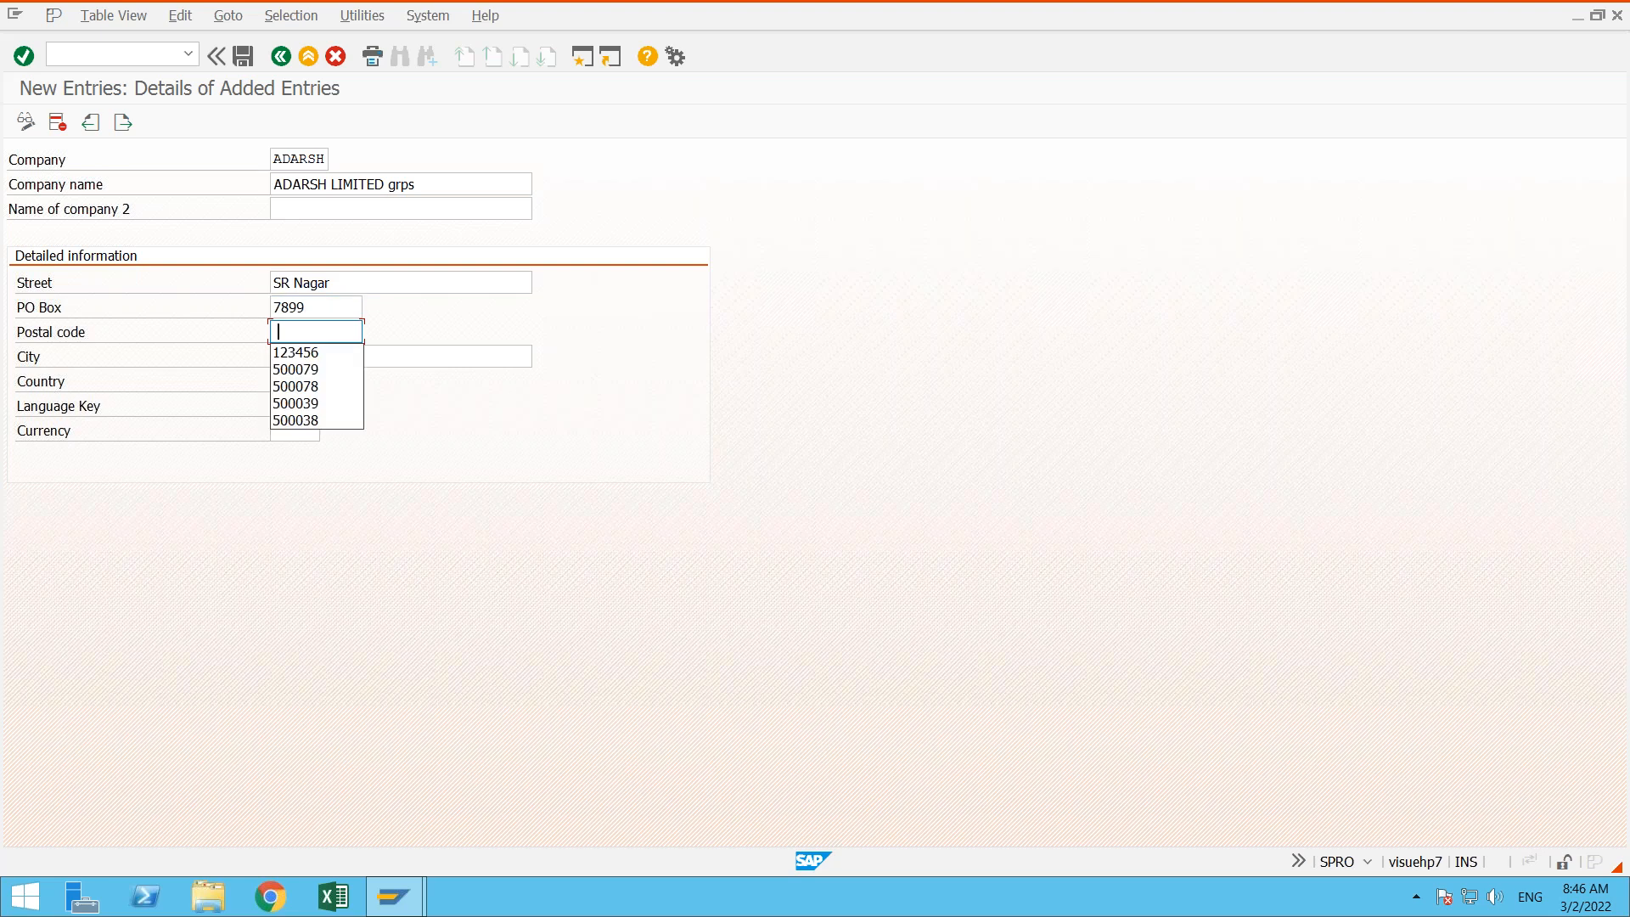
click(308, 422)
click(402, 356)
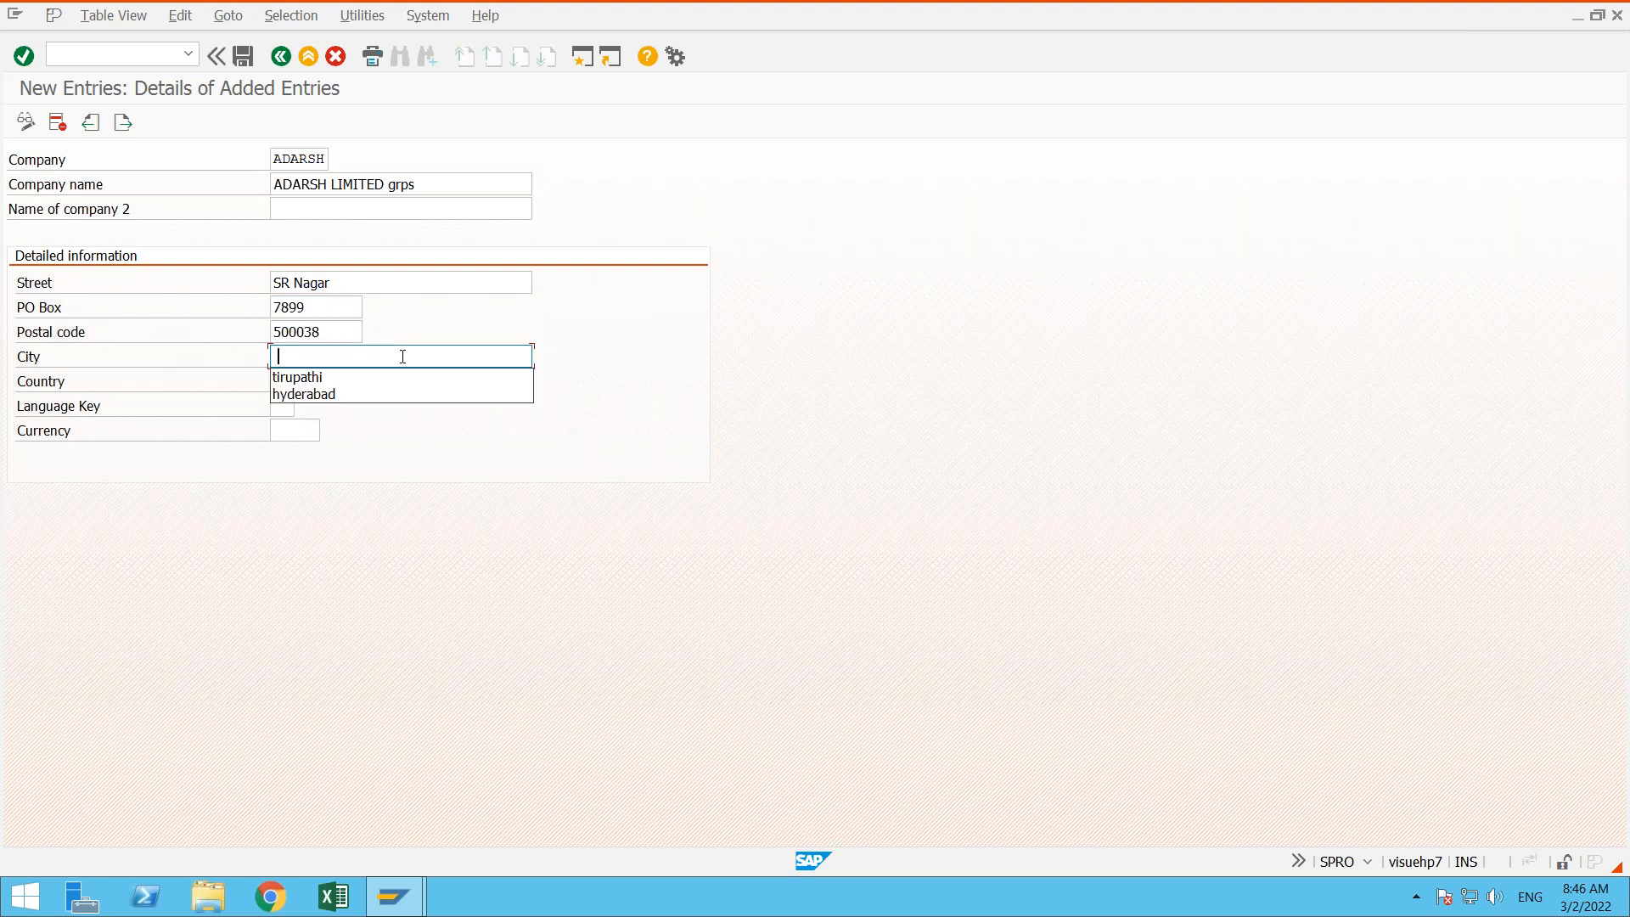
click(361, 394)
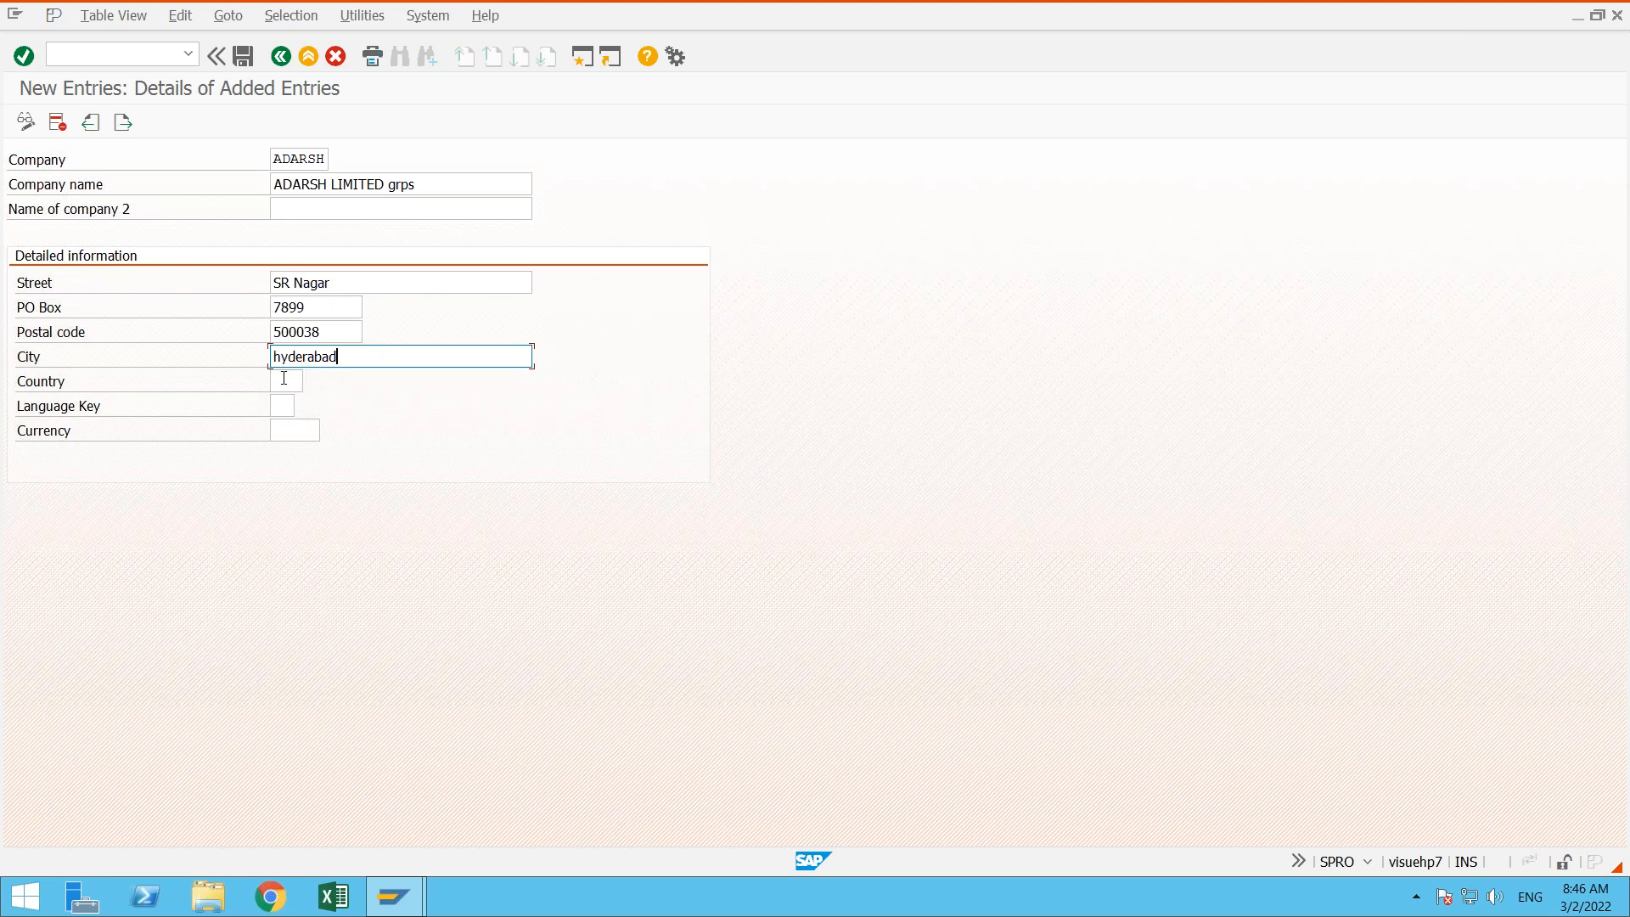
- Set the company's country to IN, language key to en and currency to inr
click(285, 378)
click(284, 402)
click(283, 406)
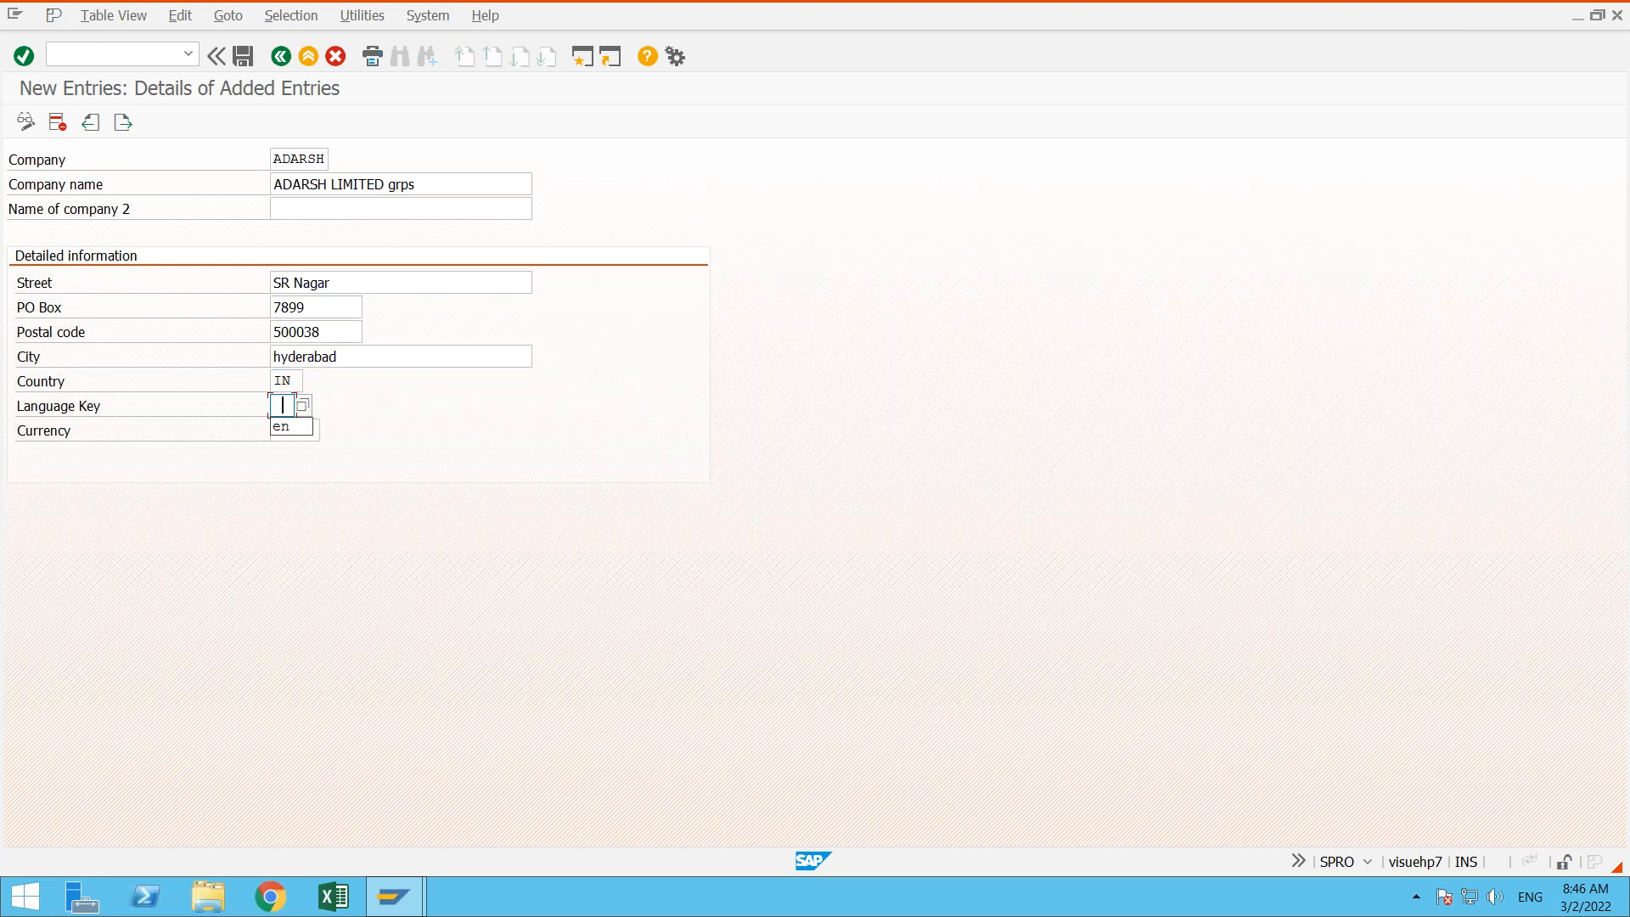
click(285, 426)
click(287, 430)
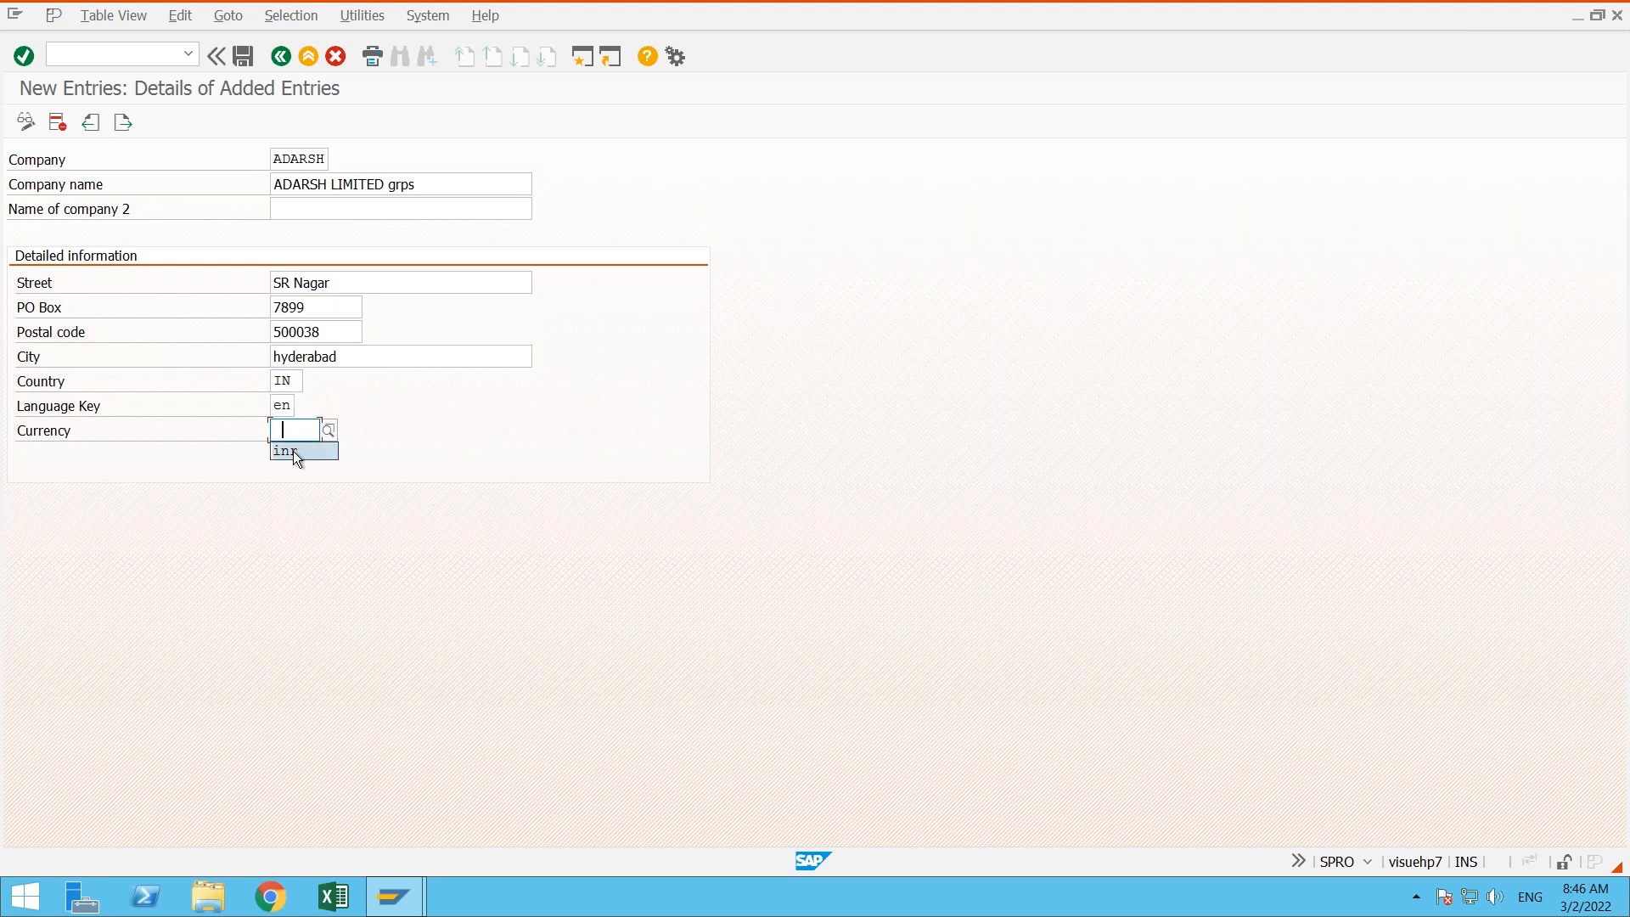
click(131, 438)
click(298, 431)
- Read the field help for the company's currency and close the Performance Assistant
click(99, 429)
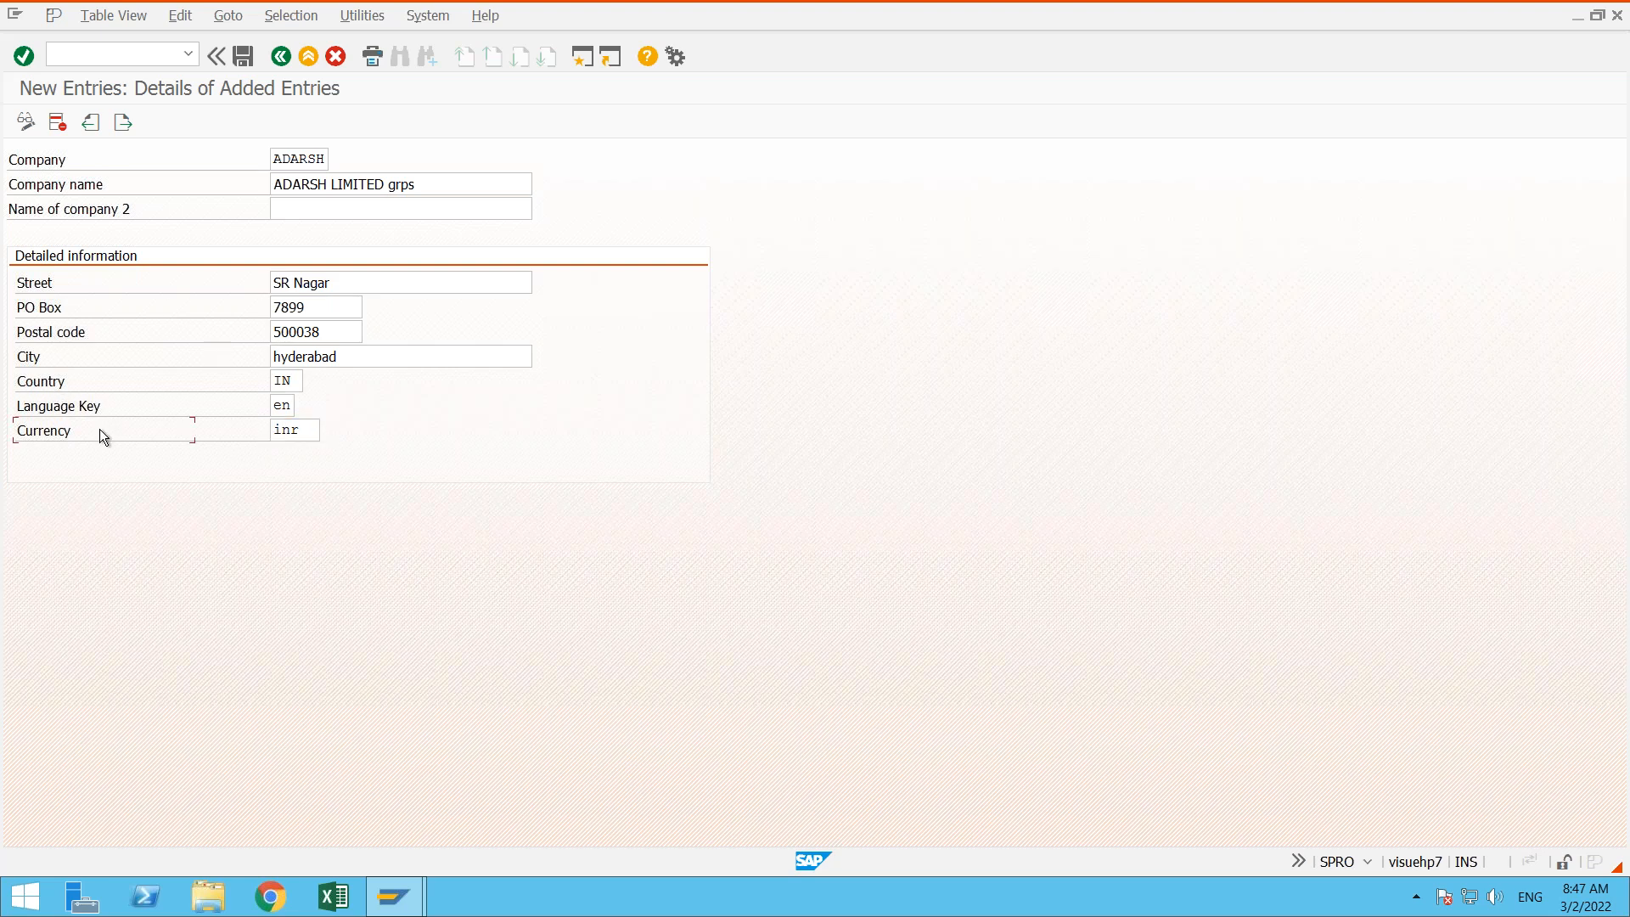
click(305, 440)
key(F1)
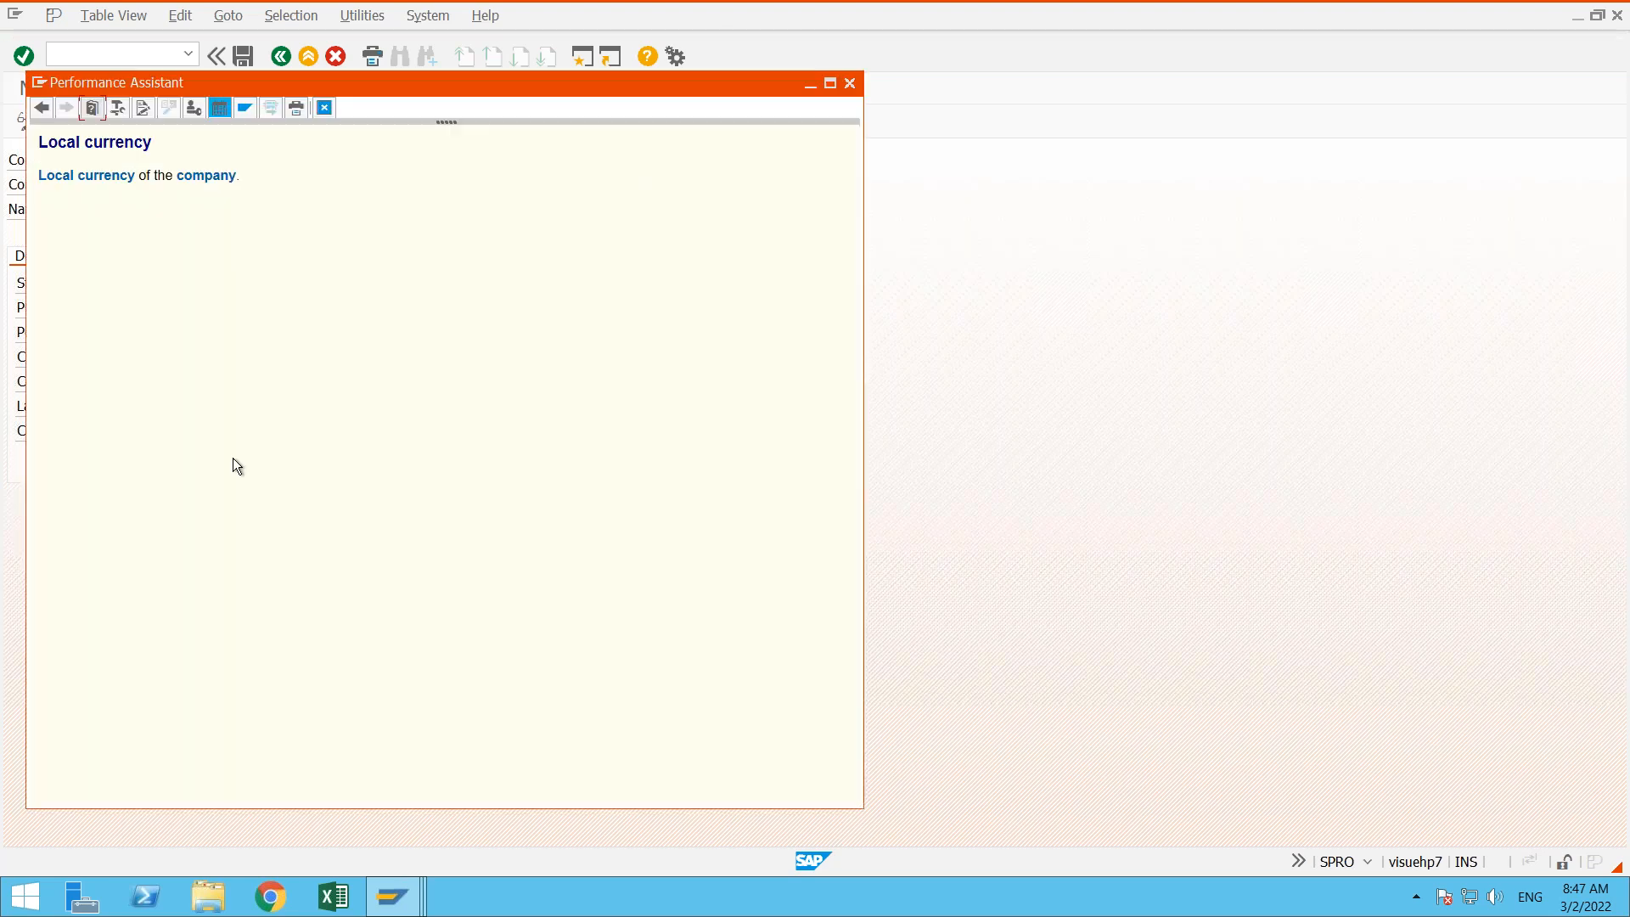
click(326, 108)
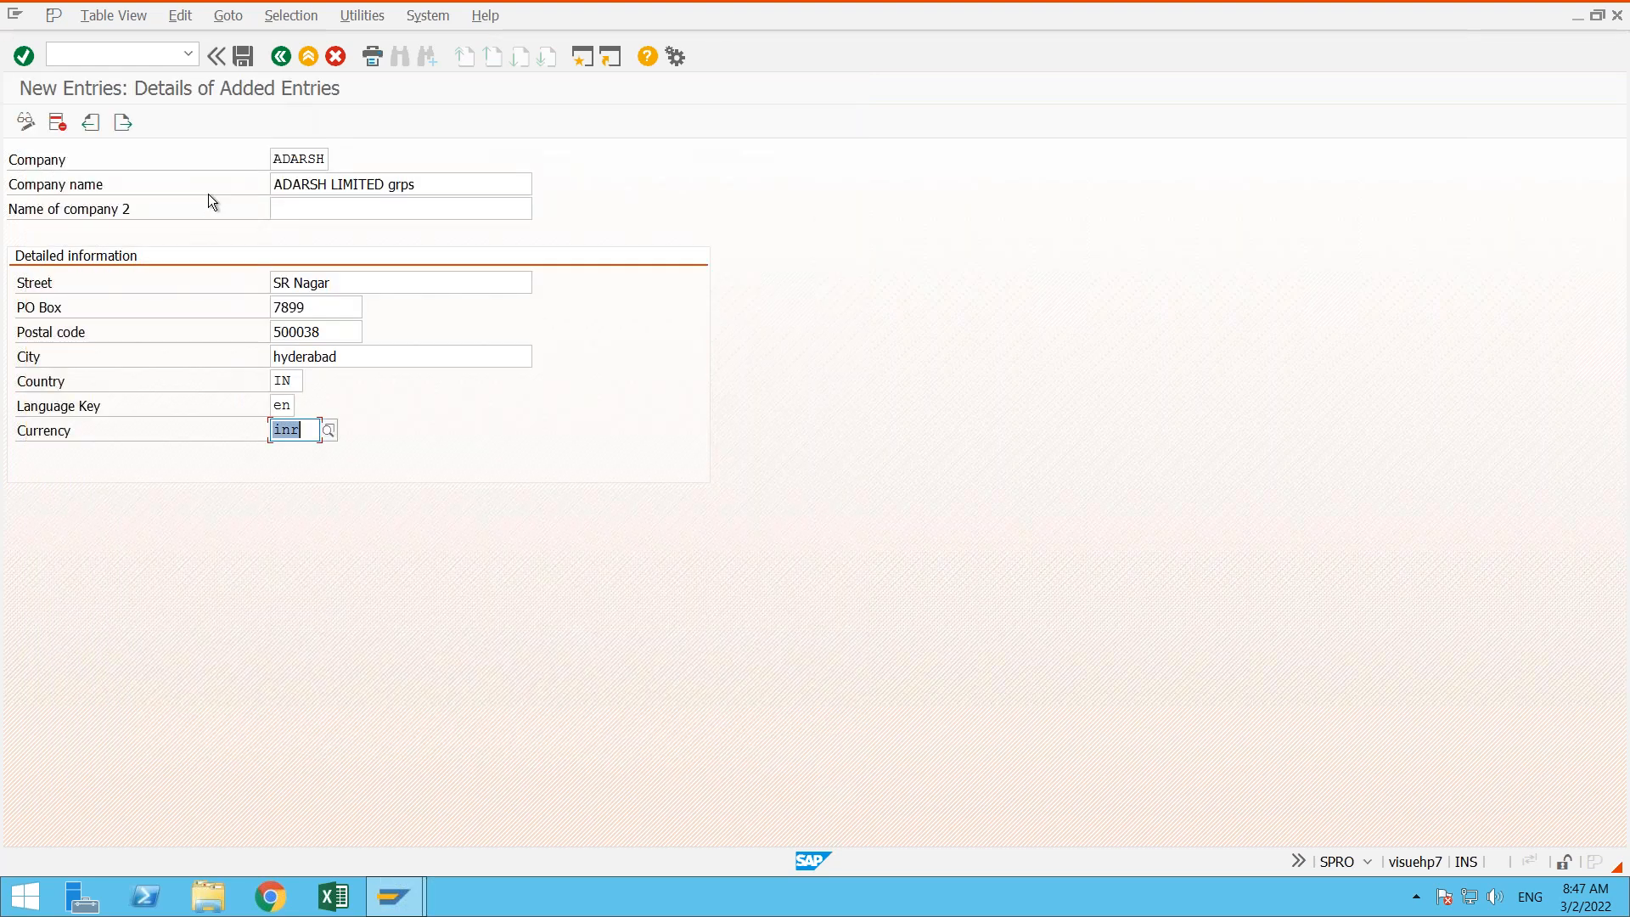
- Save the new company entry and move the customizing request prompt clear of the IMG structure
click(317, 156)
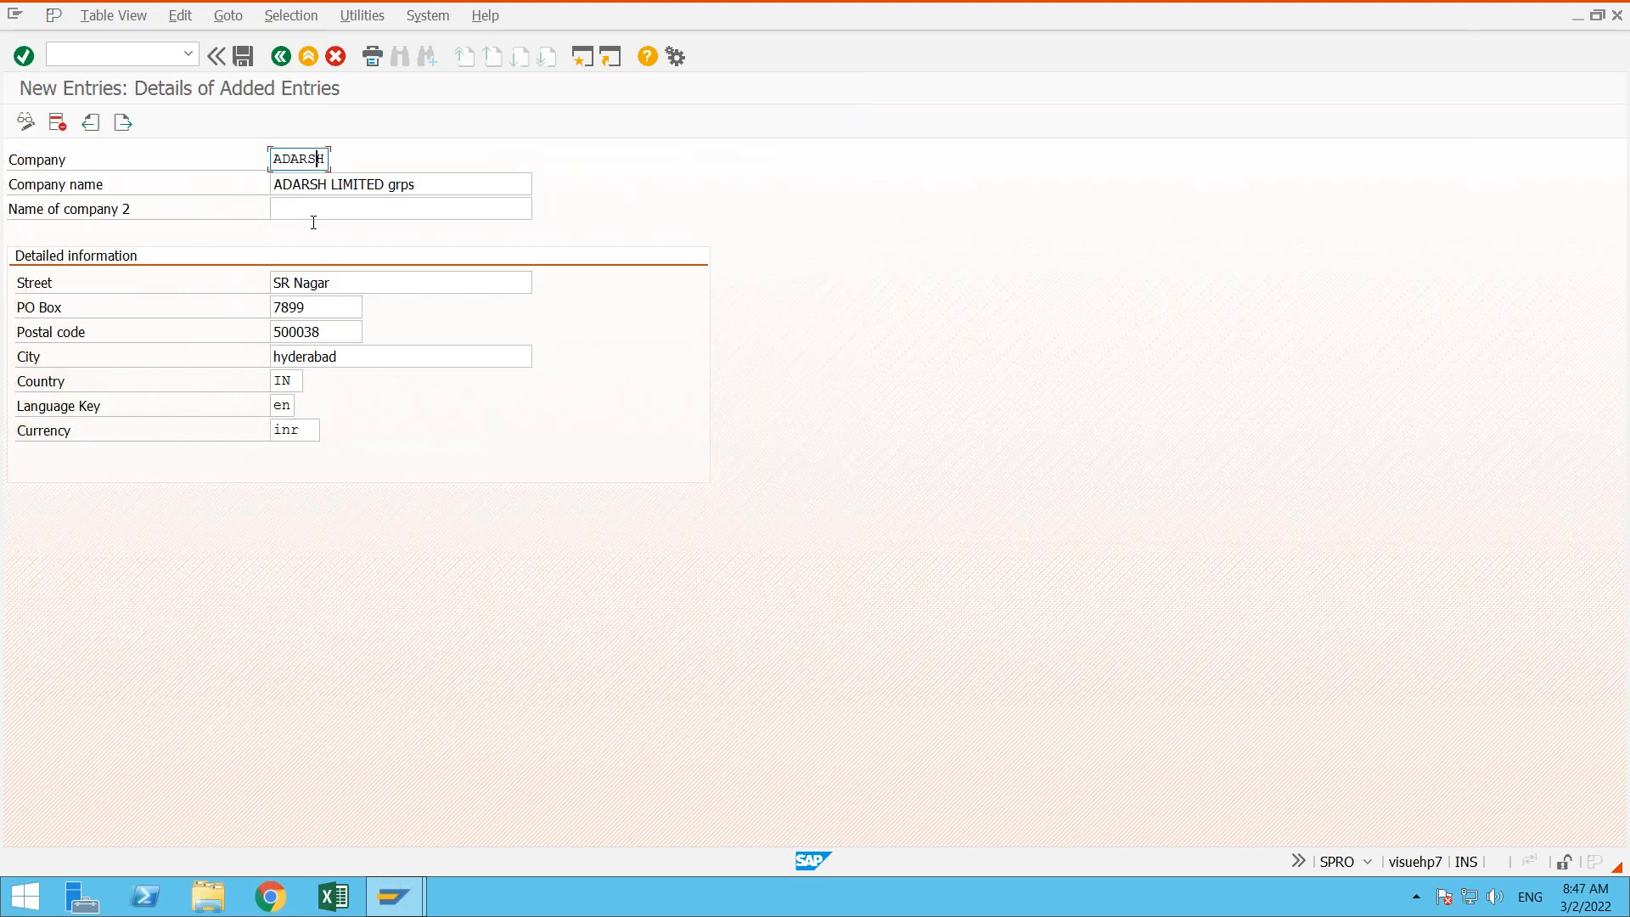
click(317, 428)
key(Return)
click(240, 60)
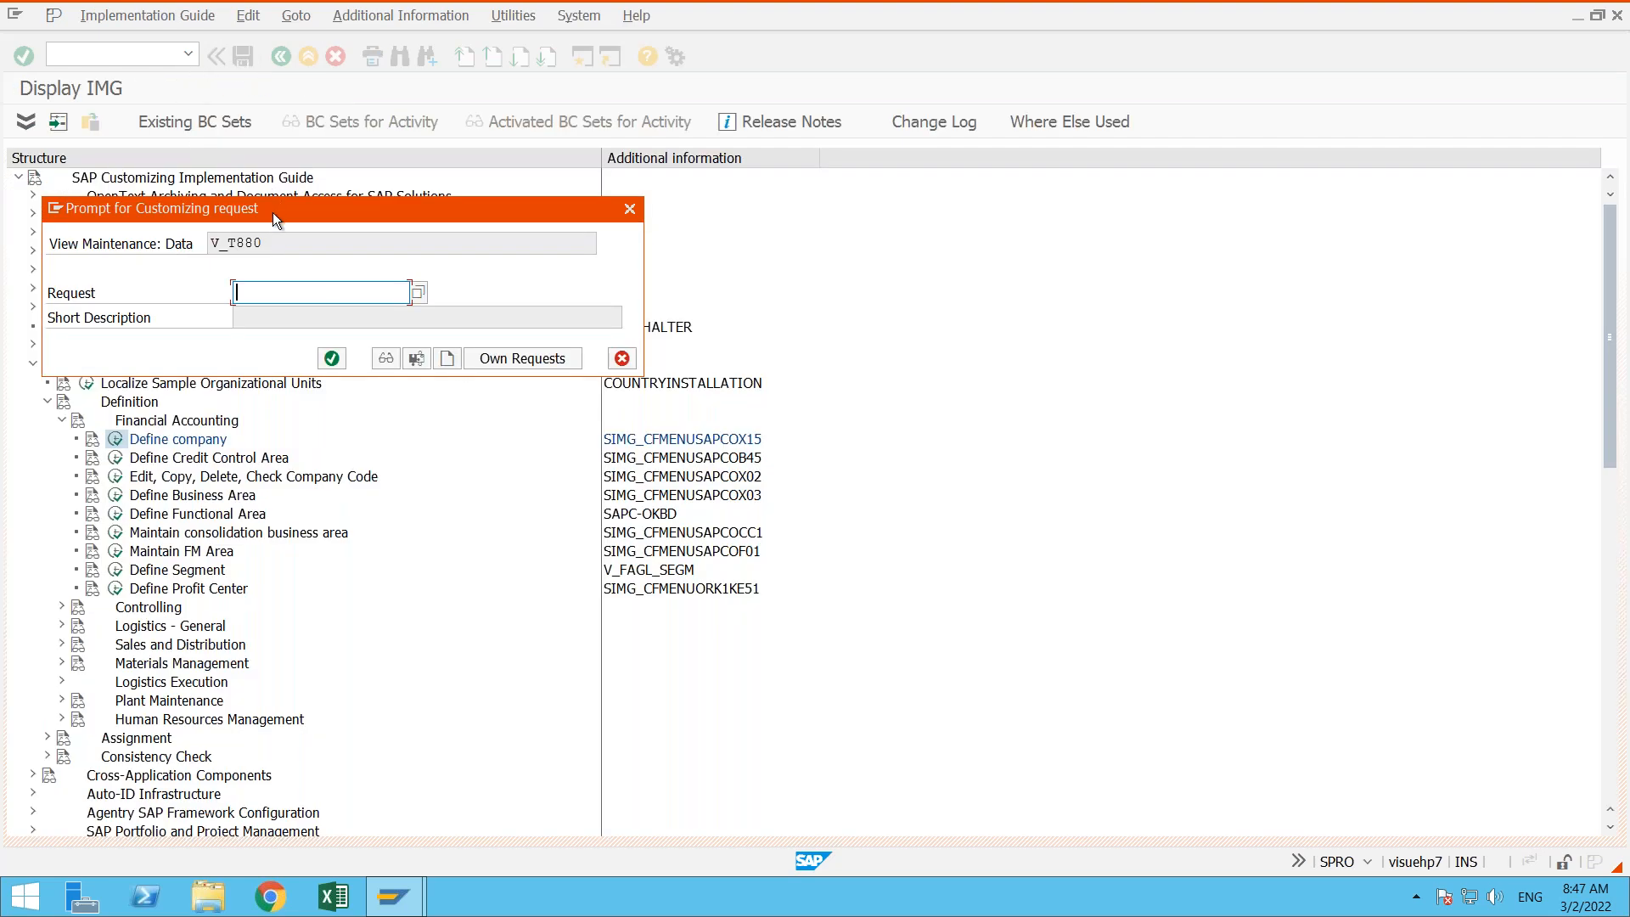
drag(272, 212, 980, 295)
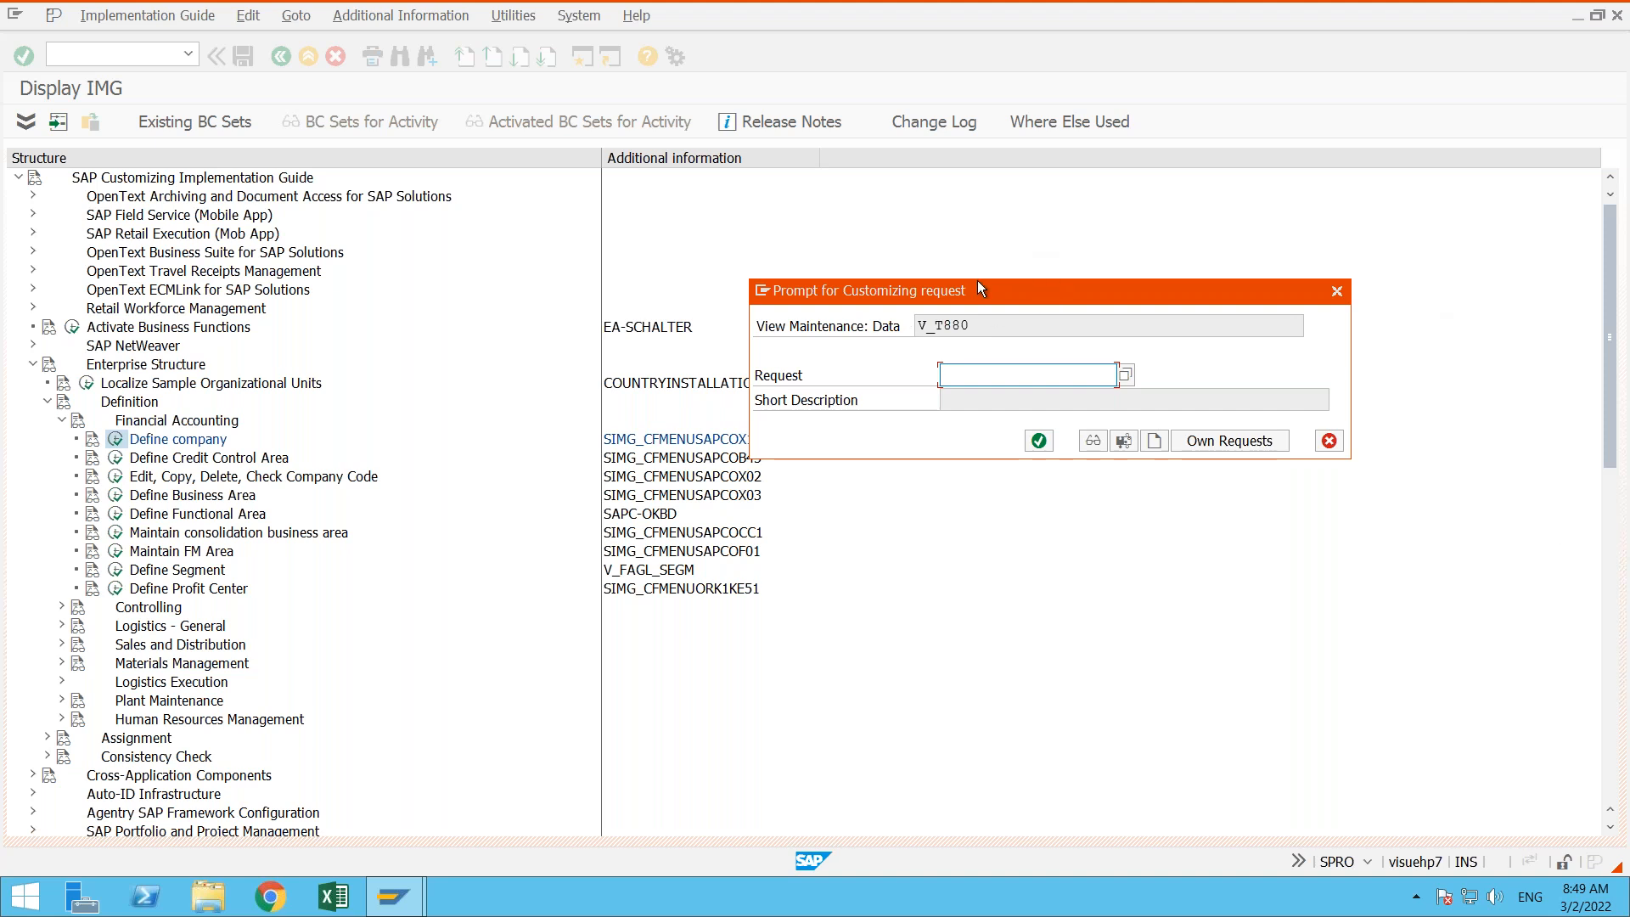
drag(988, 283, 831, 277)
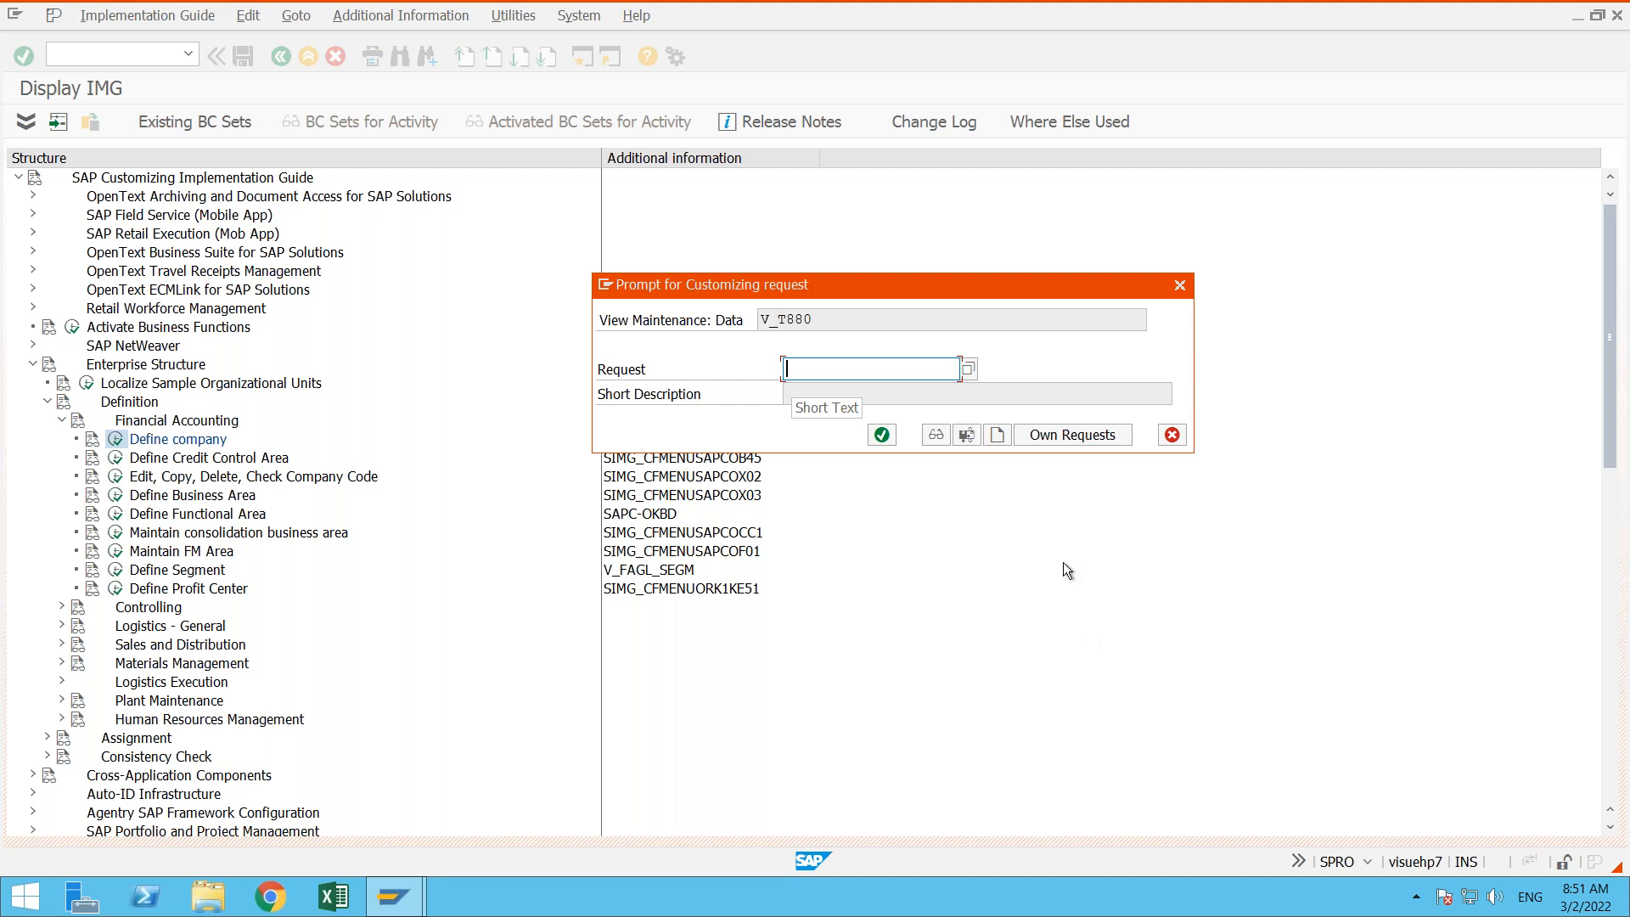
- Create a new customizing request with the short description "Organization structure" and move its dialog so that it is fully in view
click(996, 436)
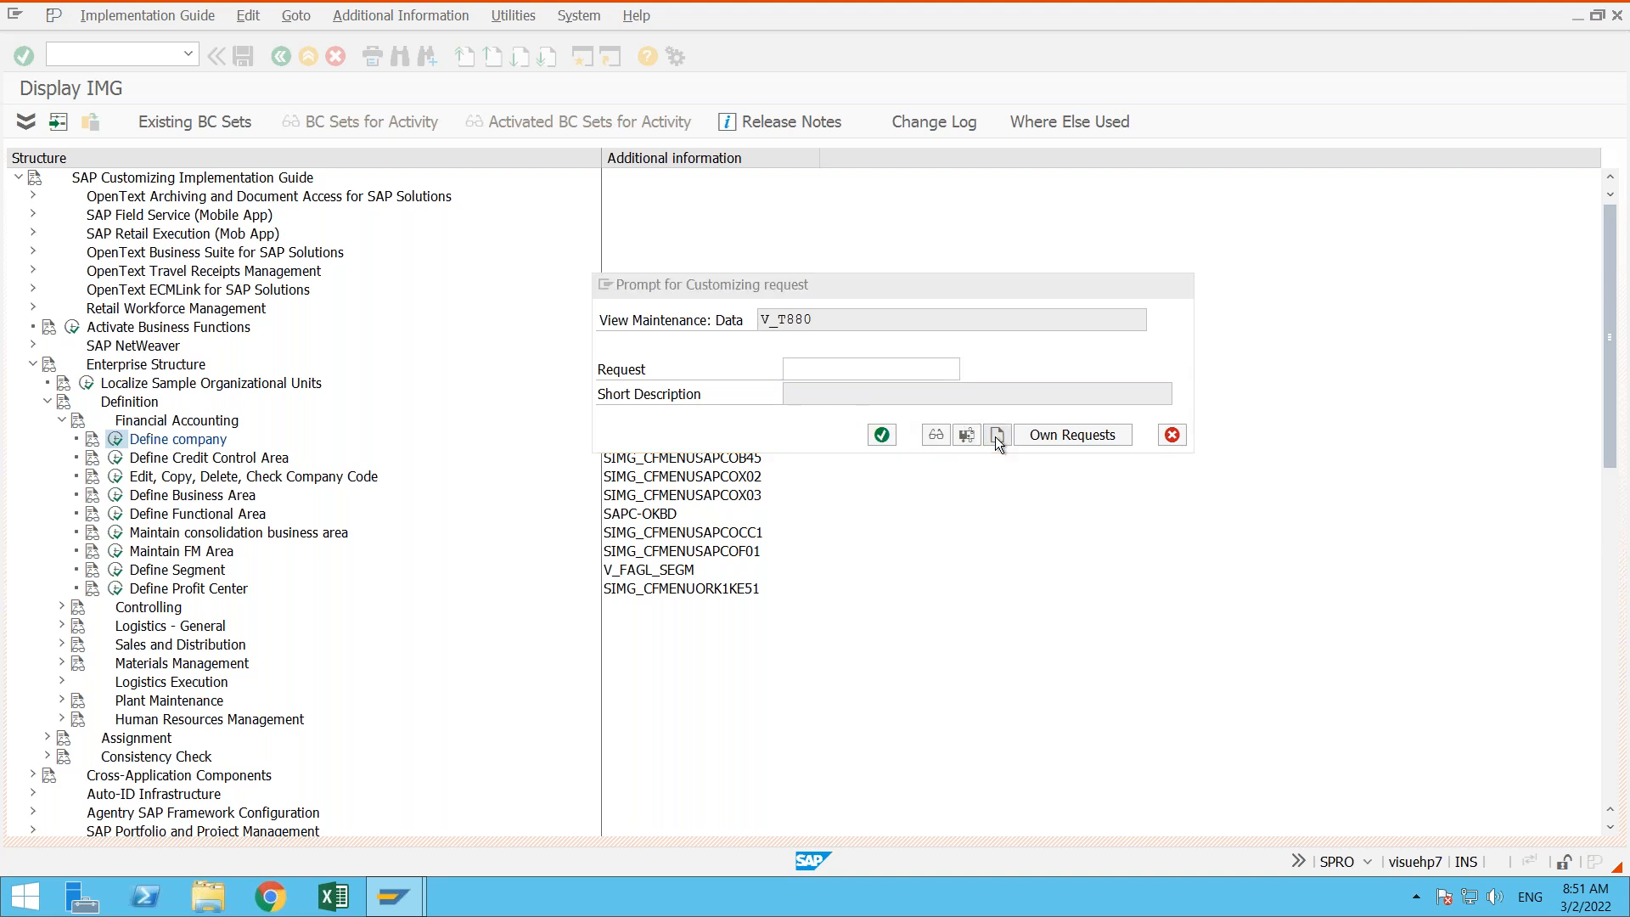
drag(543, 236, 1031, 497)
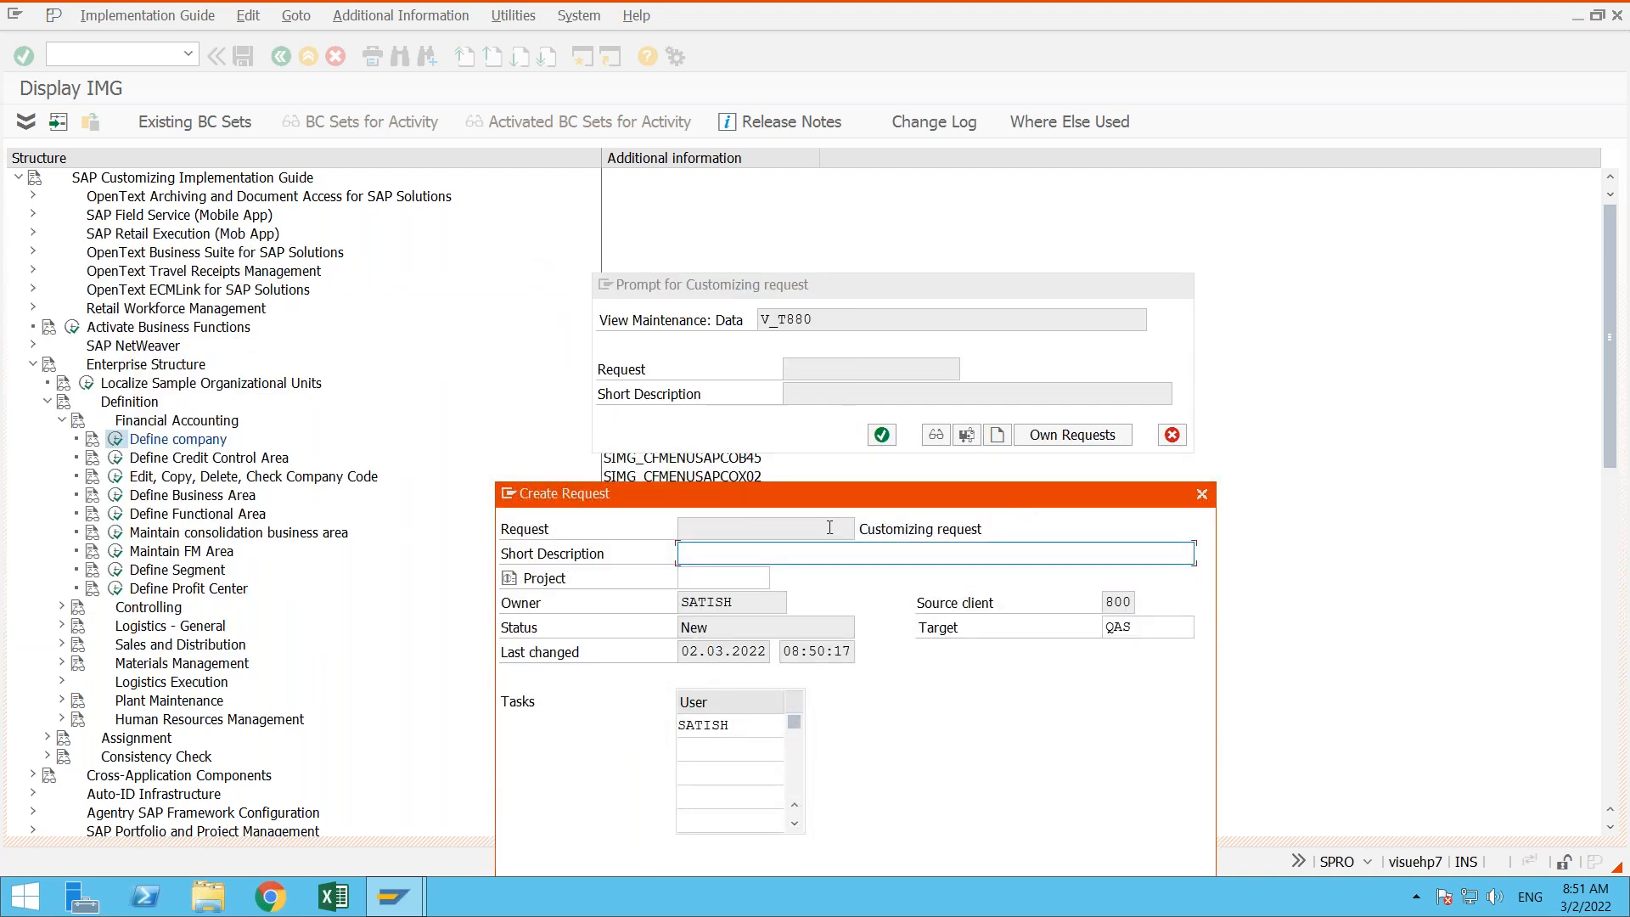
click(790, 523)
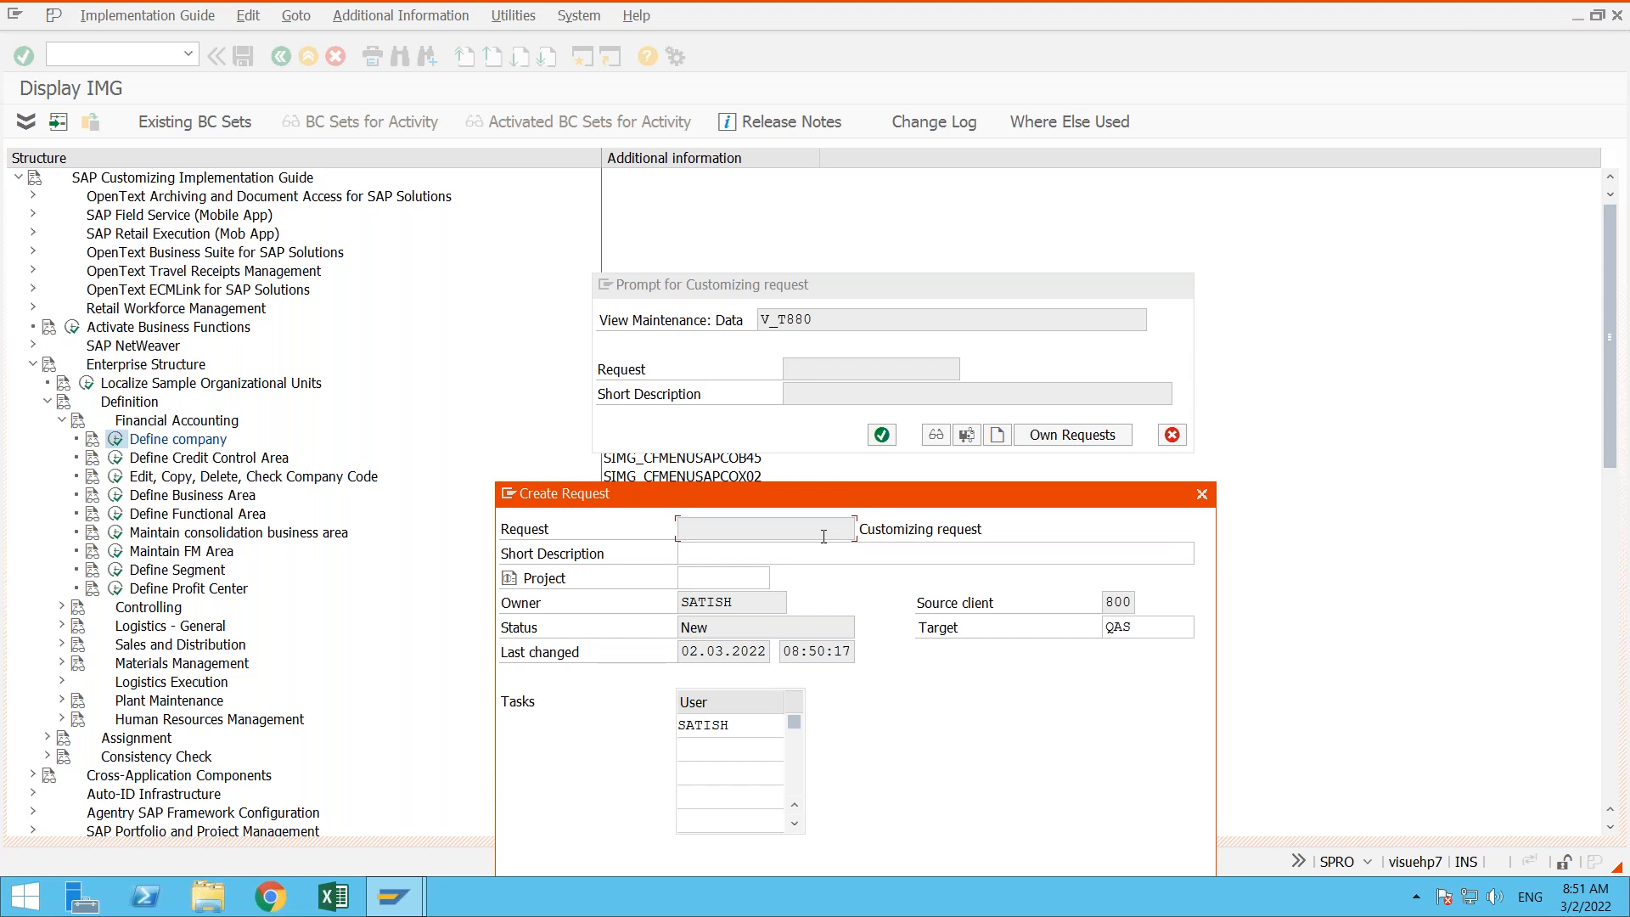
click(786, 556)
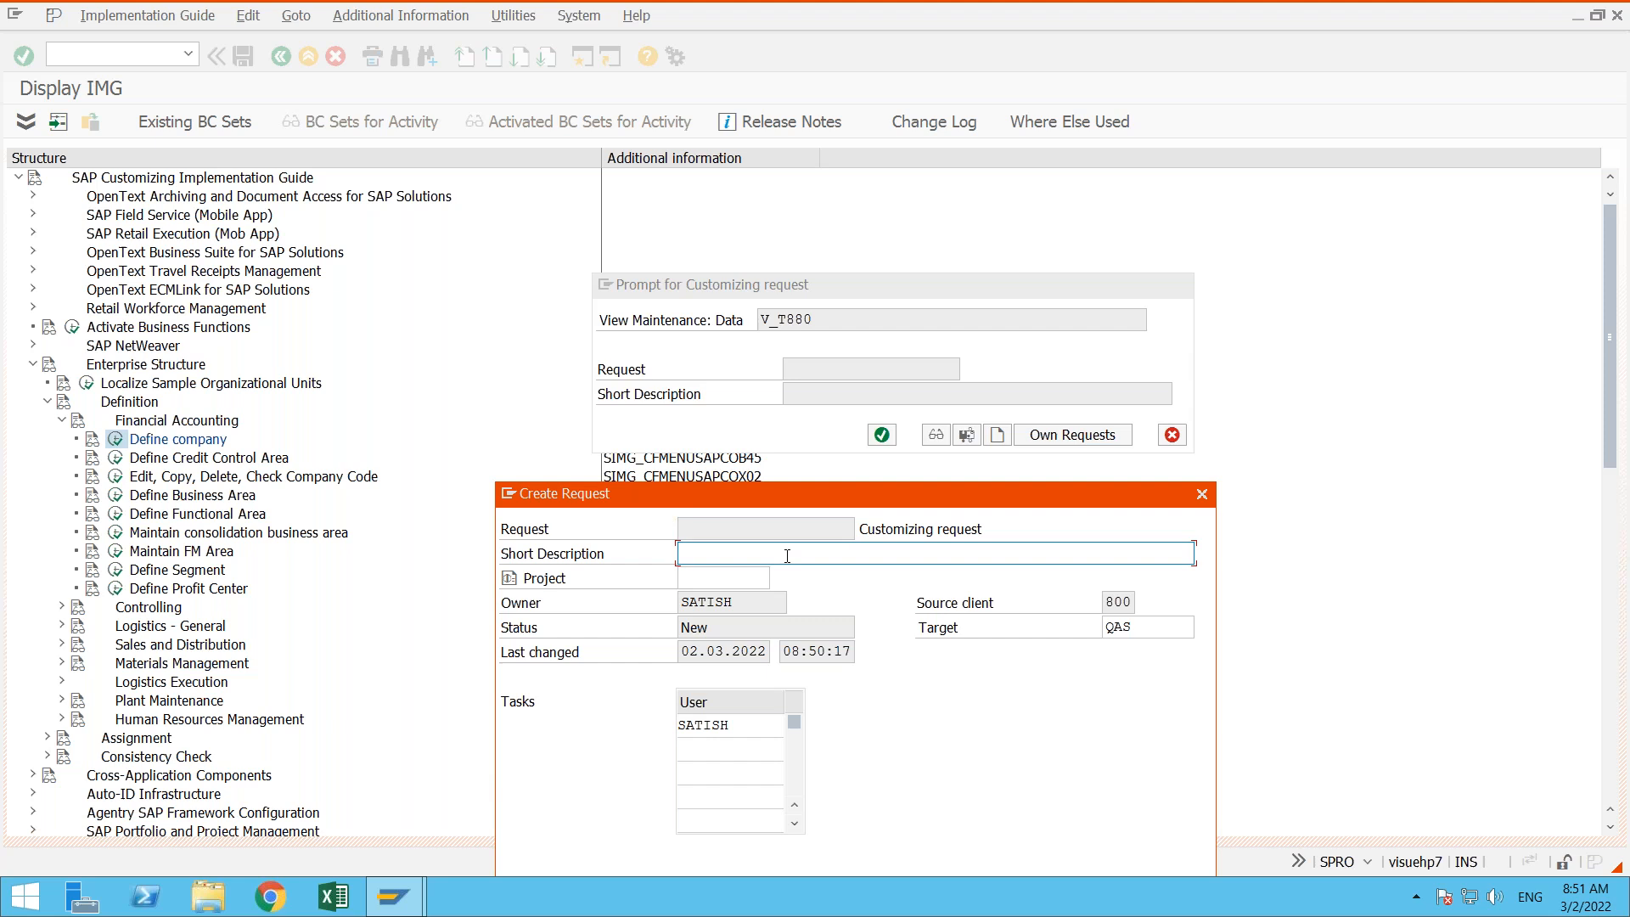
text(Organization structure)
drag(796, 502, 770, 310)
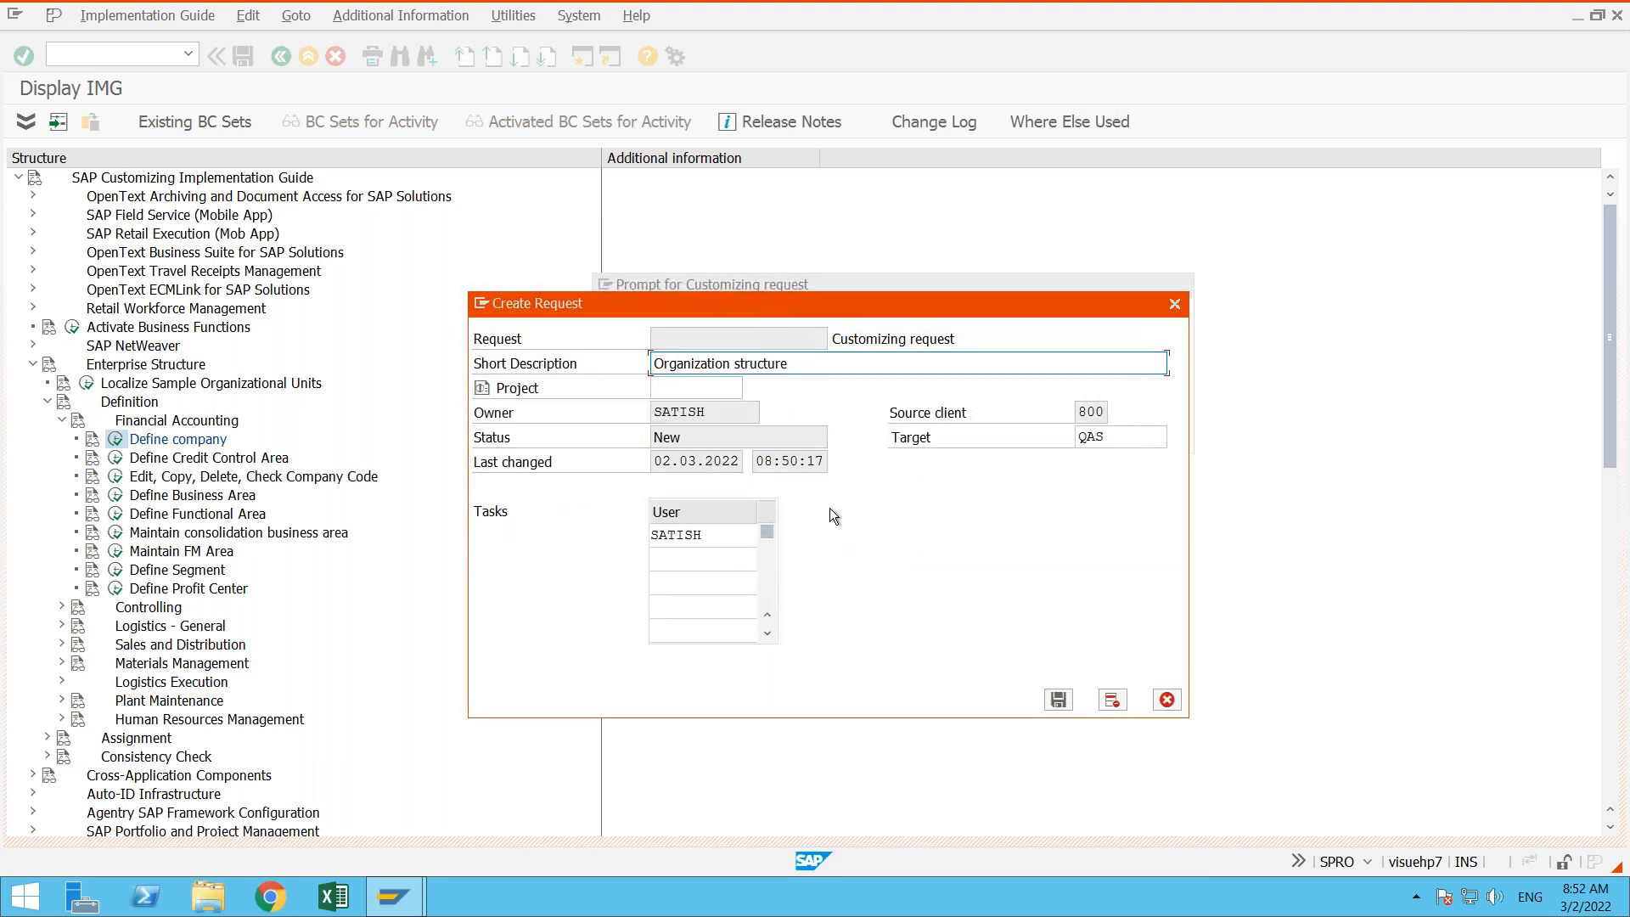
- Review the new request's owner, status, last-changed date and time, and target system, and save the request
click(724, 410)
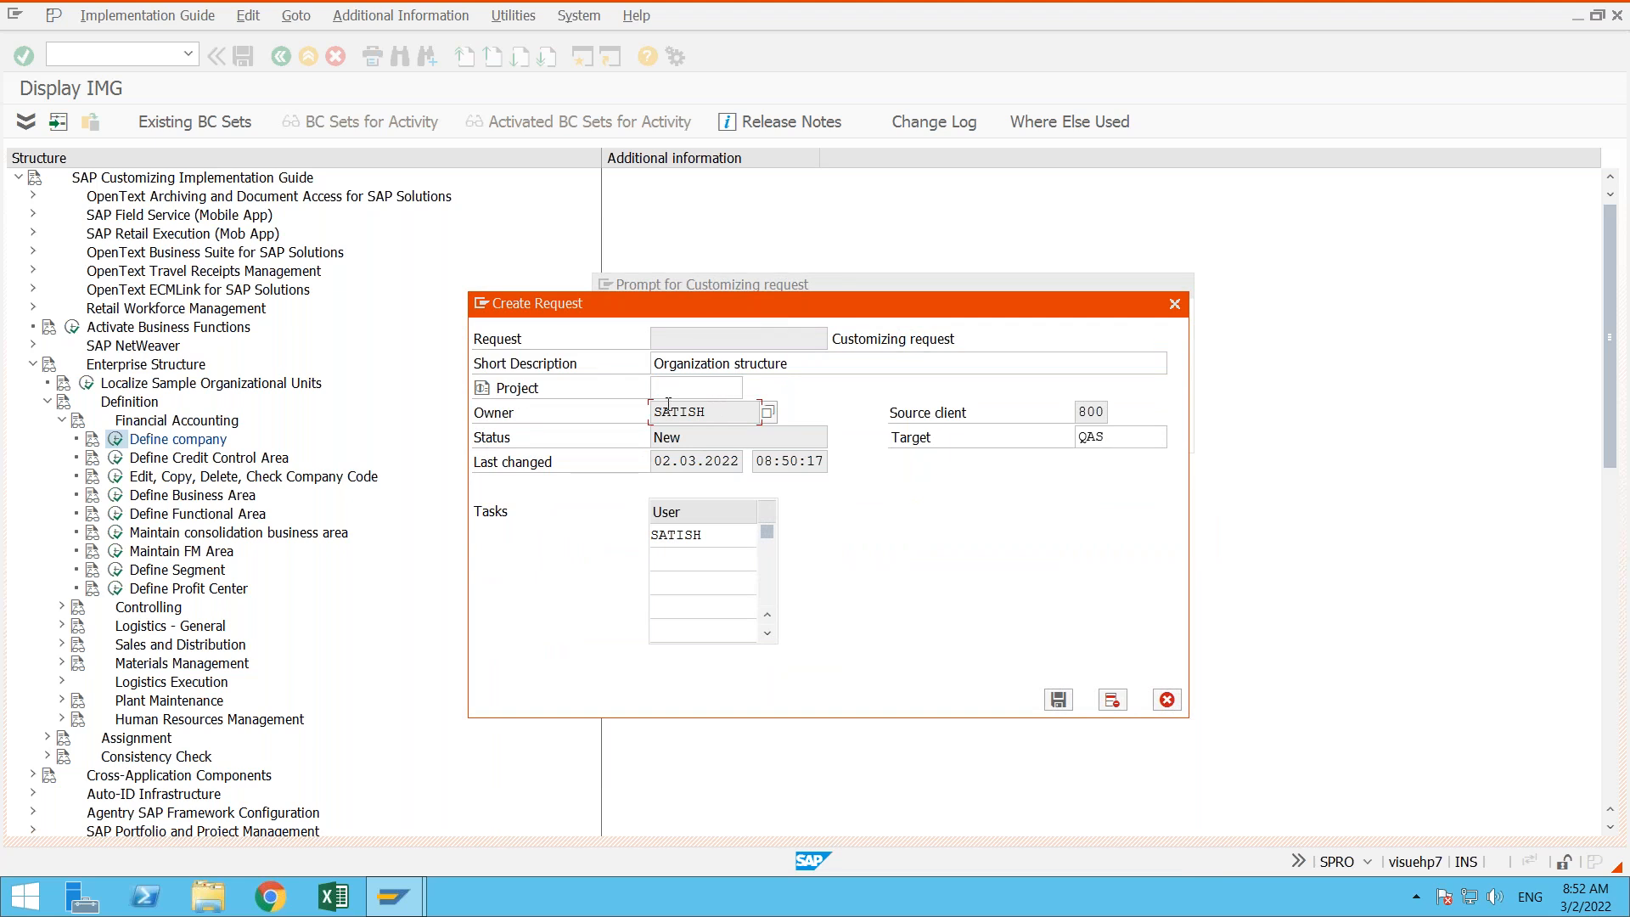
click(542, 409)
drag(717, 410, 647, 402)
click(735, 459)
click(1048, 436)
click(1134, 434)
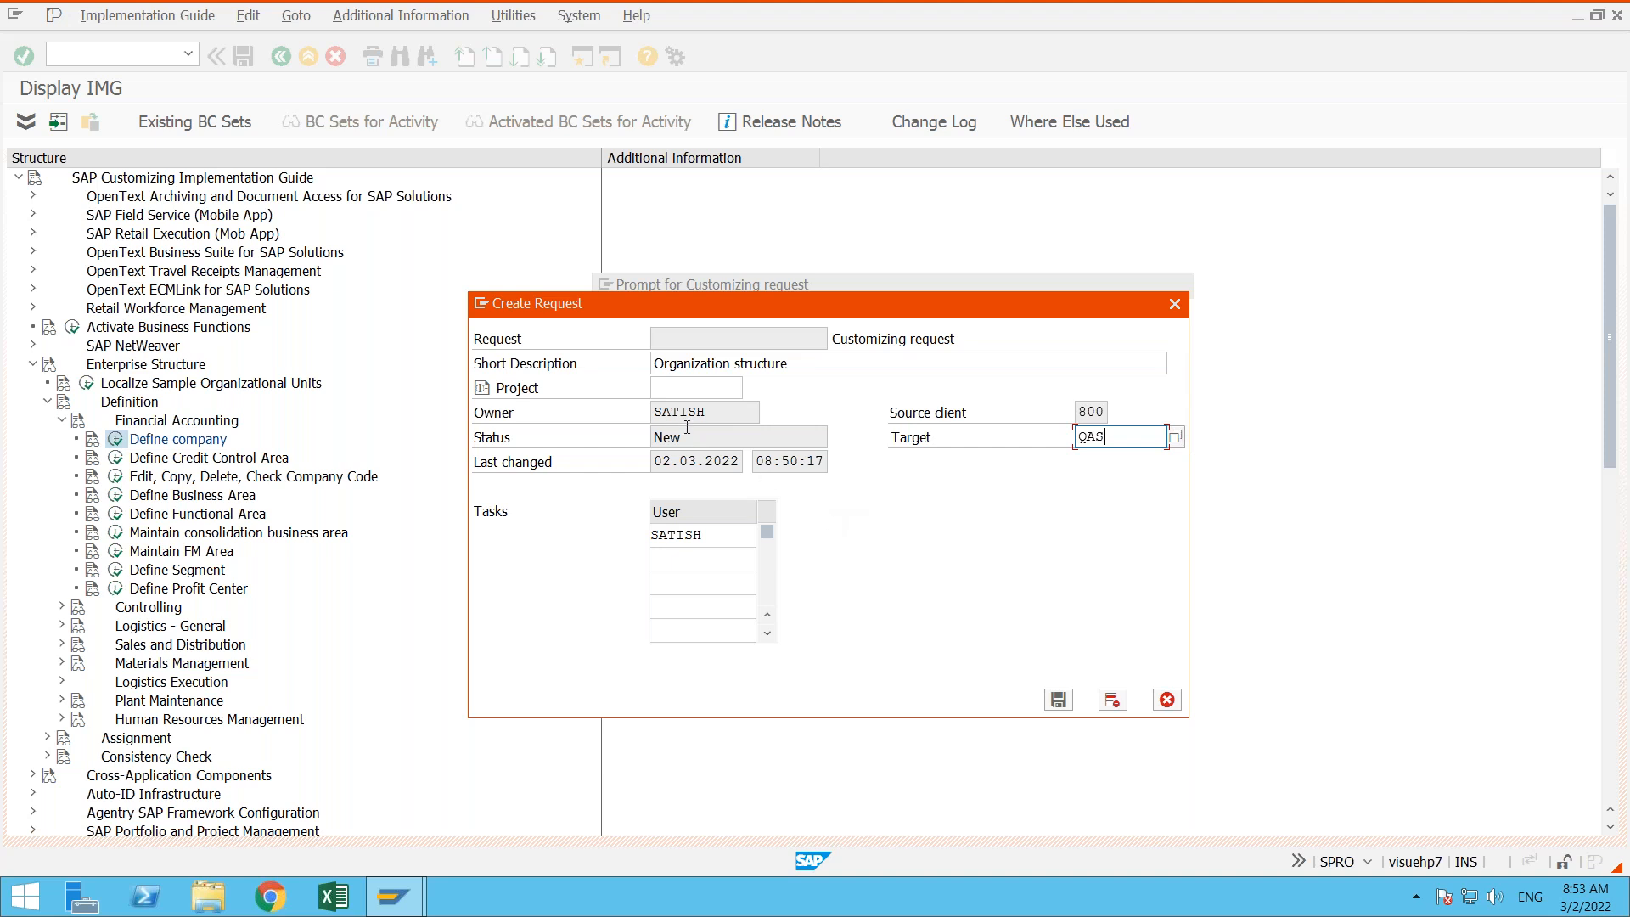
click(721, 410)
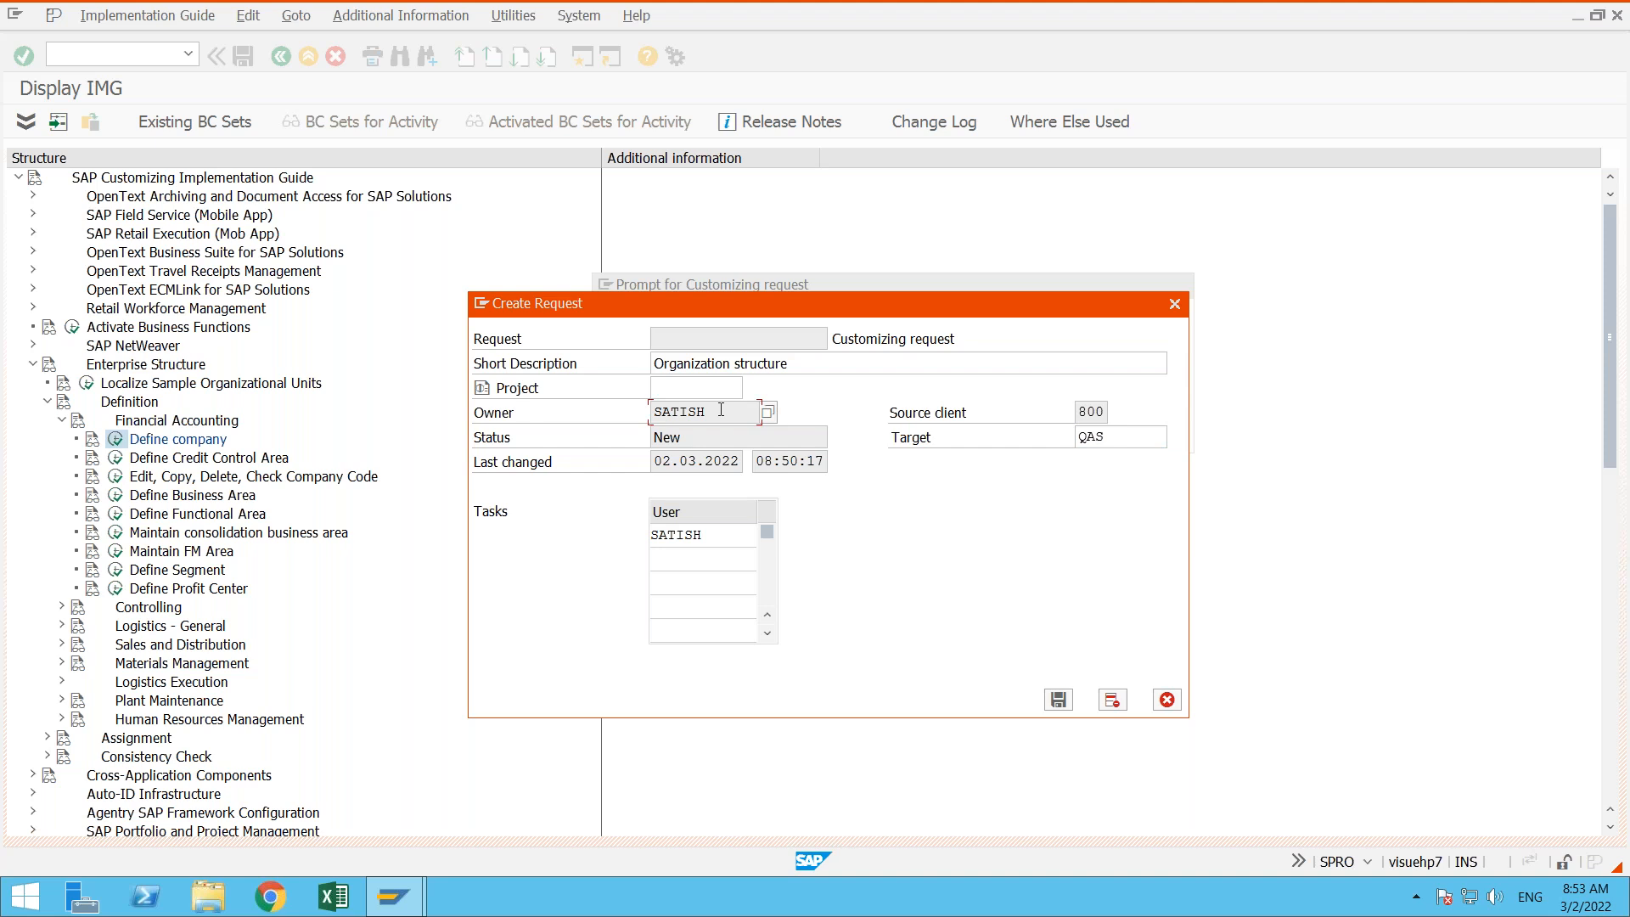
click(675, 459)
click(794, 460)
click(716, 411)
click(711, 431)
click(712, 412)
click(810, 369)
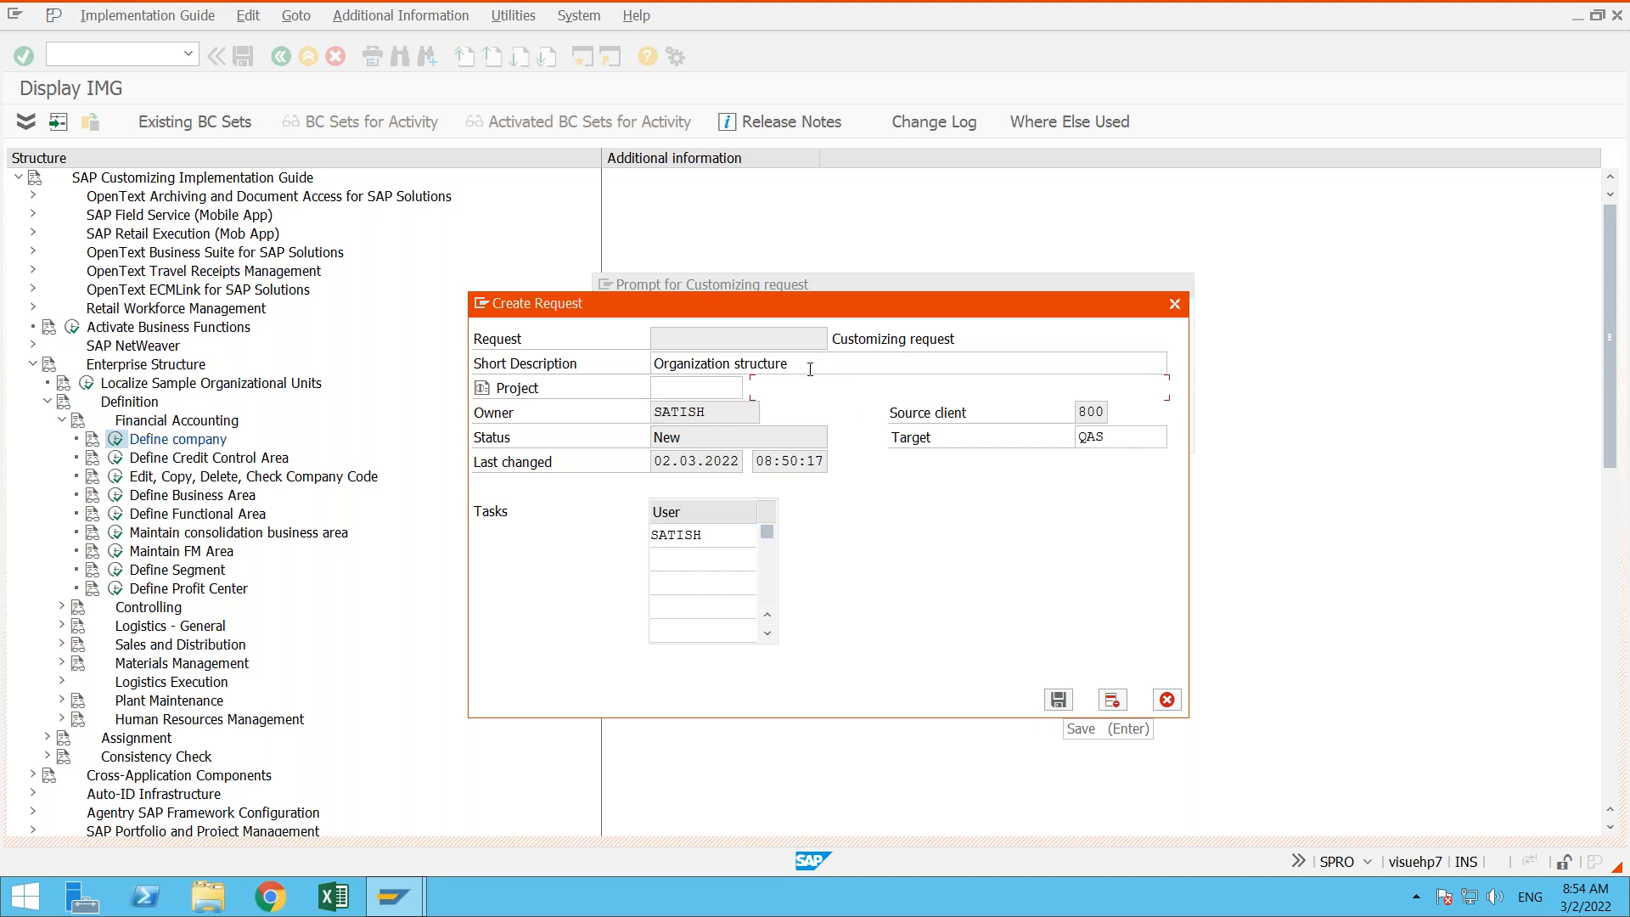
click(1058, 701)
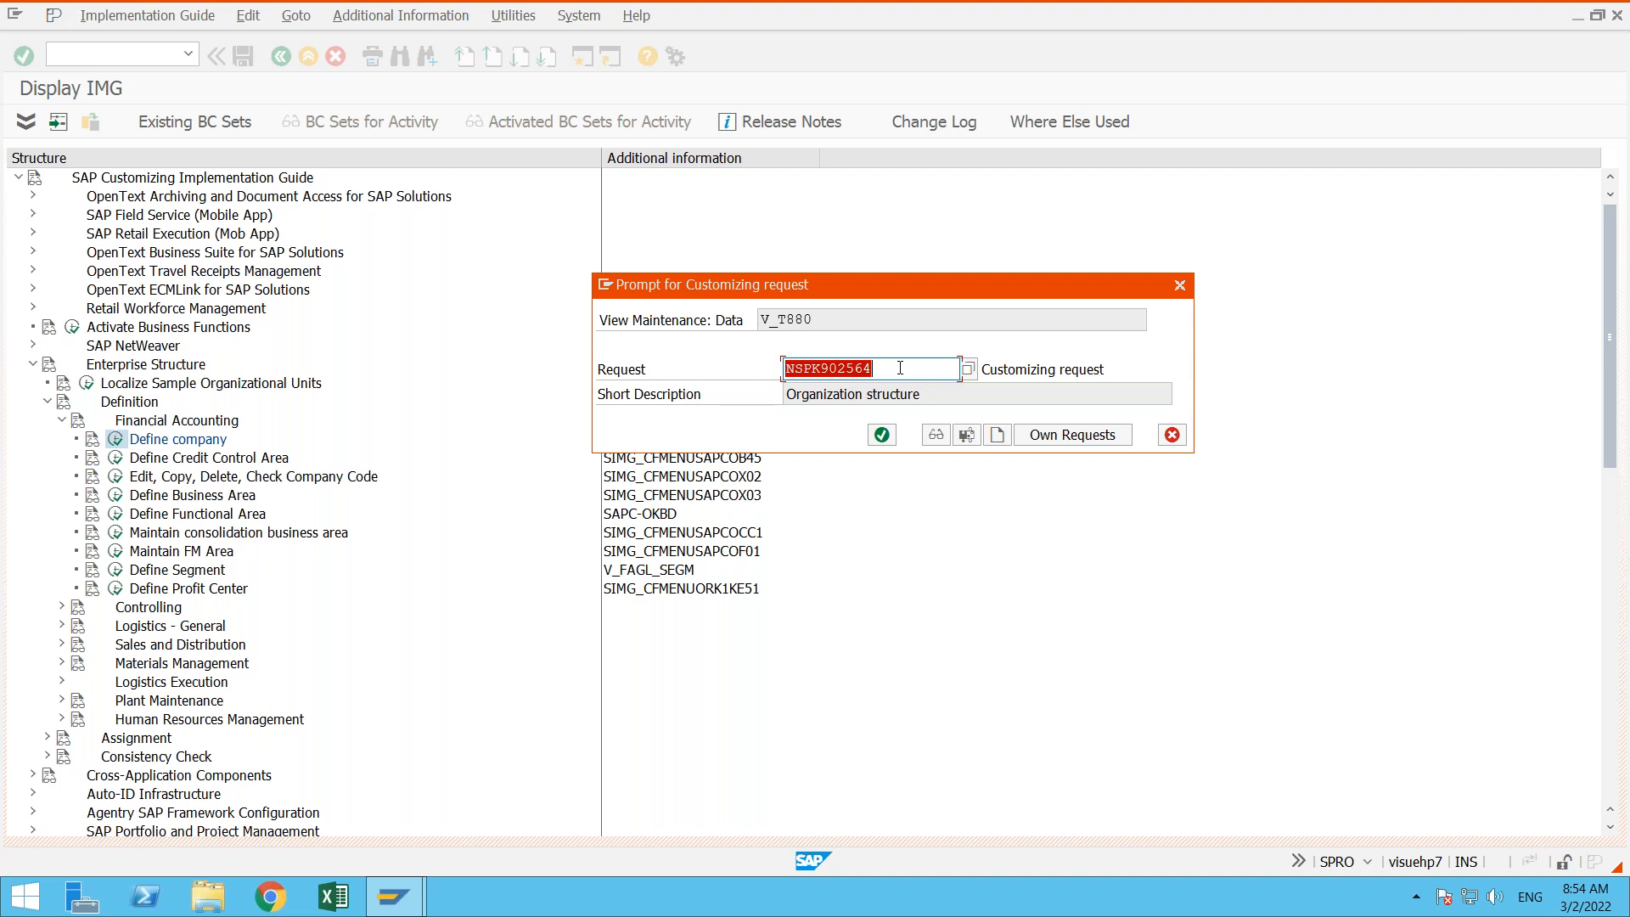
- Examine how the generated request number is composed, from its system prefix to its running number
click(900, 368)
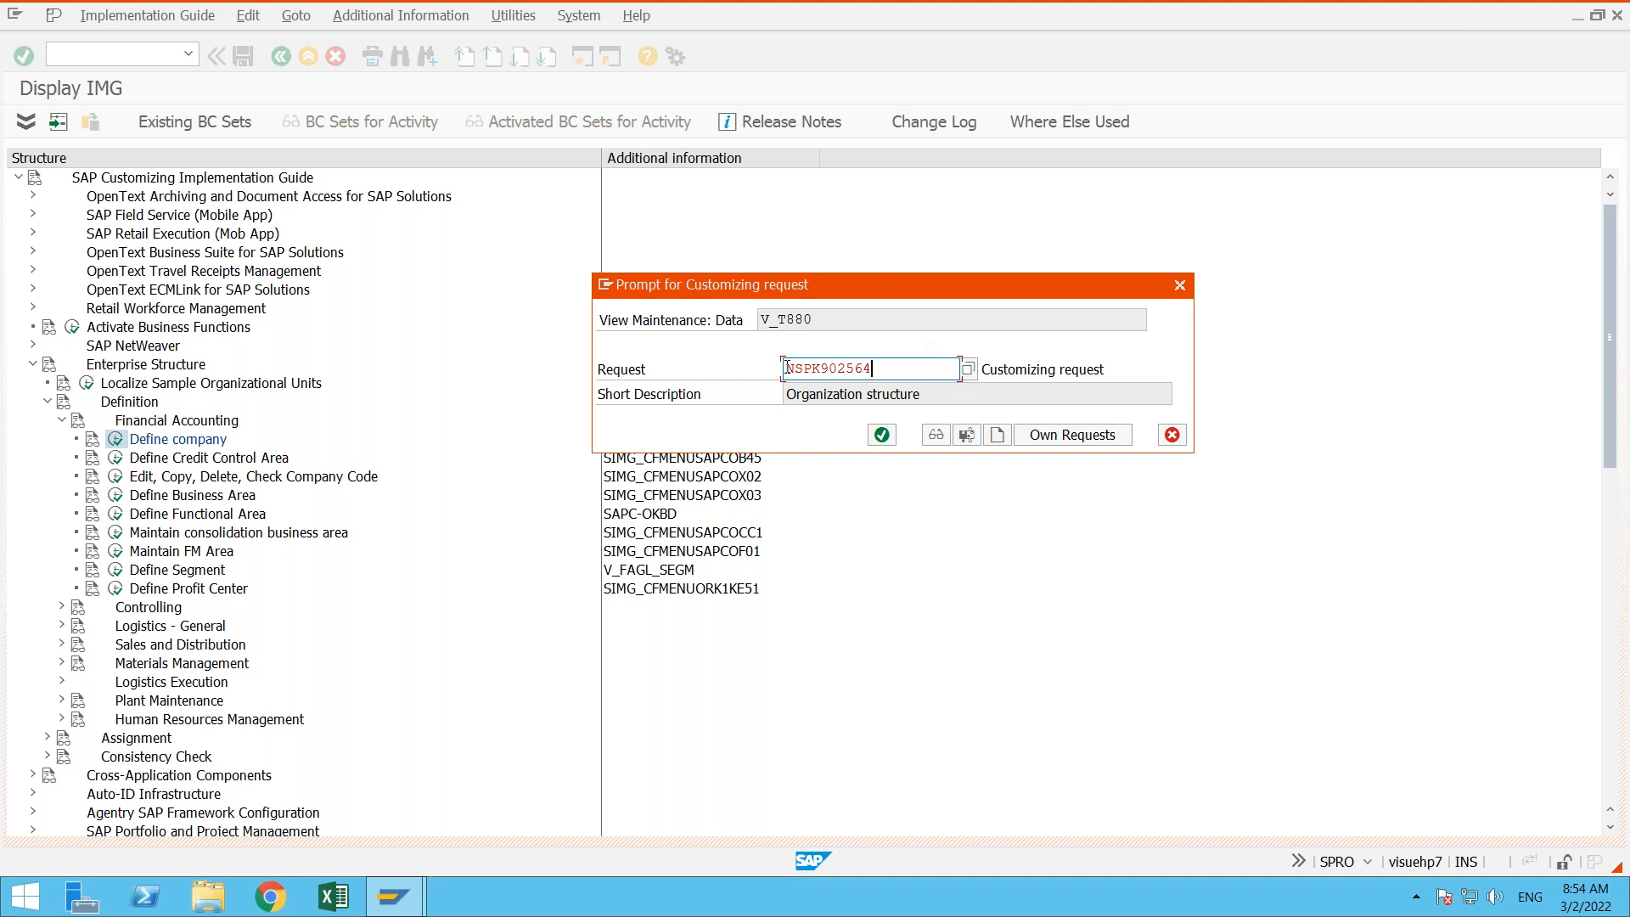
drag(785, 367, 813, 367)
click(812, 368)
drag(811, 368, 830, 365)
drag(829, 368, 854, 368)
click(880, 369)
drag(788, 370, 890, 369)
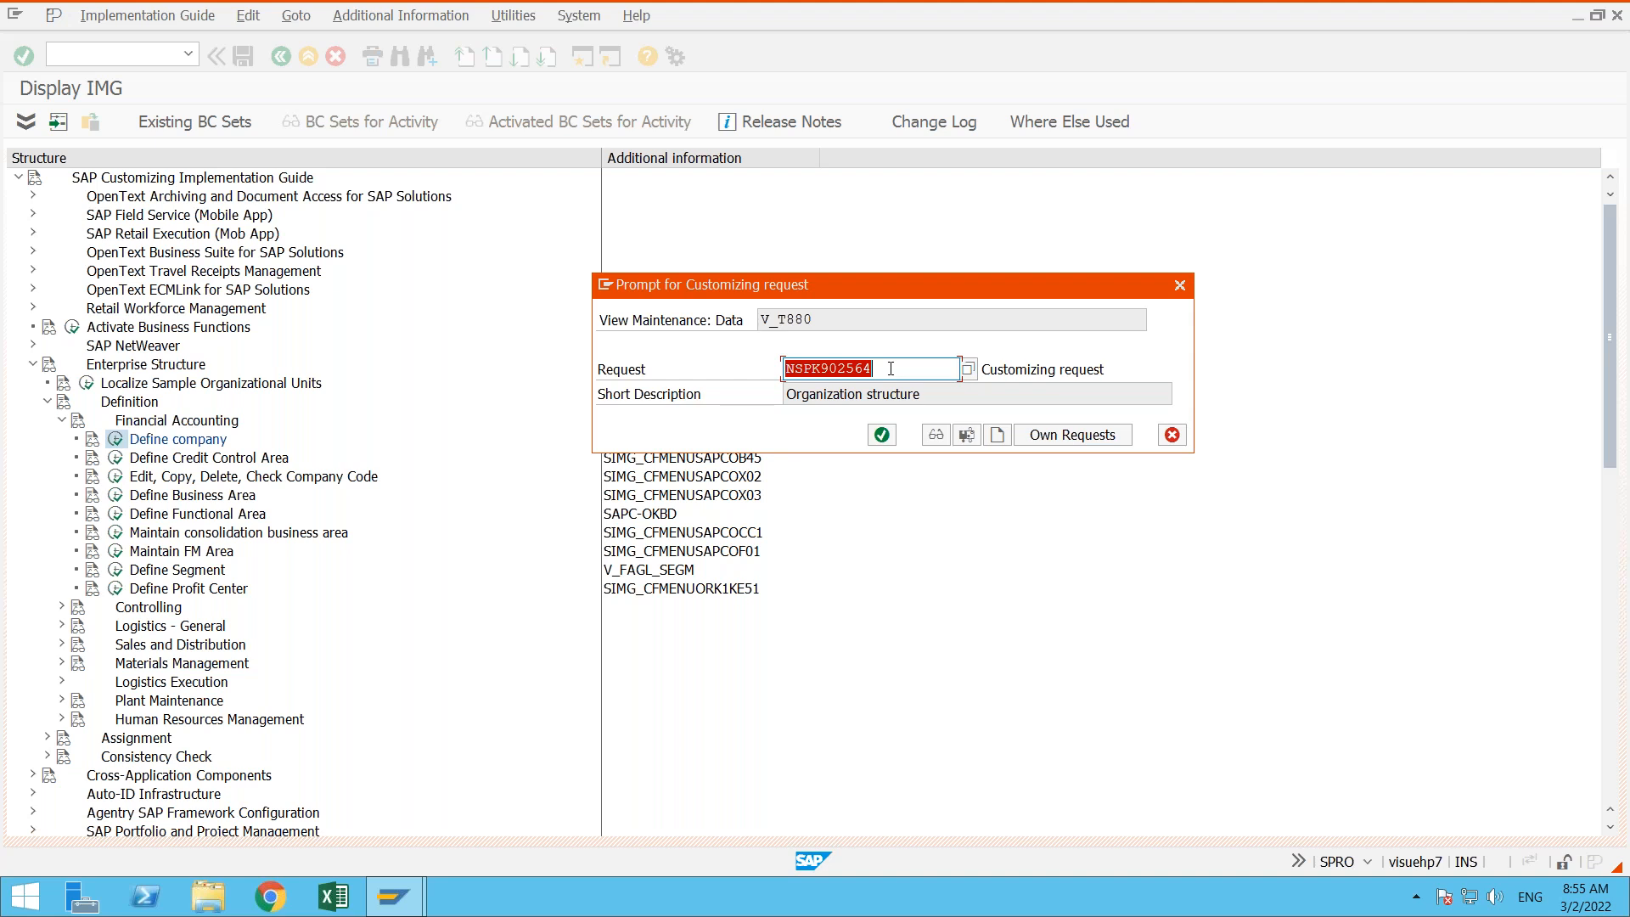
drag(810, 368, 829, 371)
- Record the company entry under the Organization structure request and return to the IMG structure
click(882, 435)
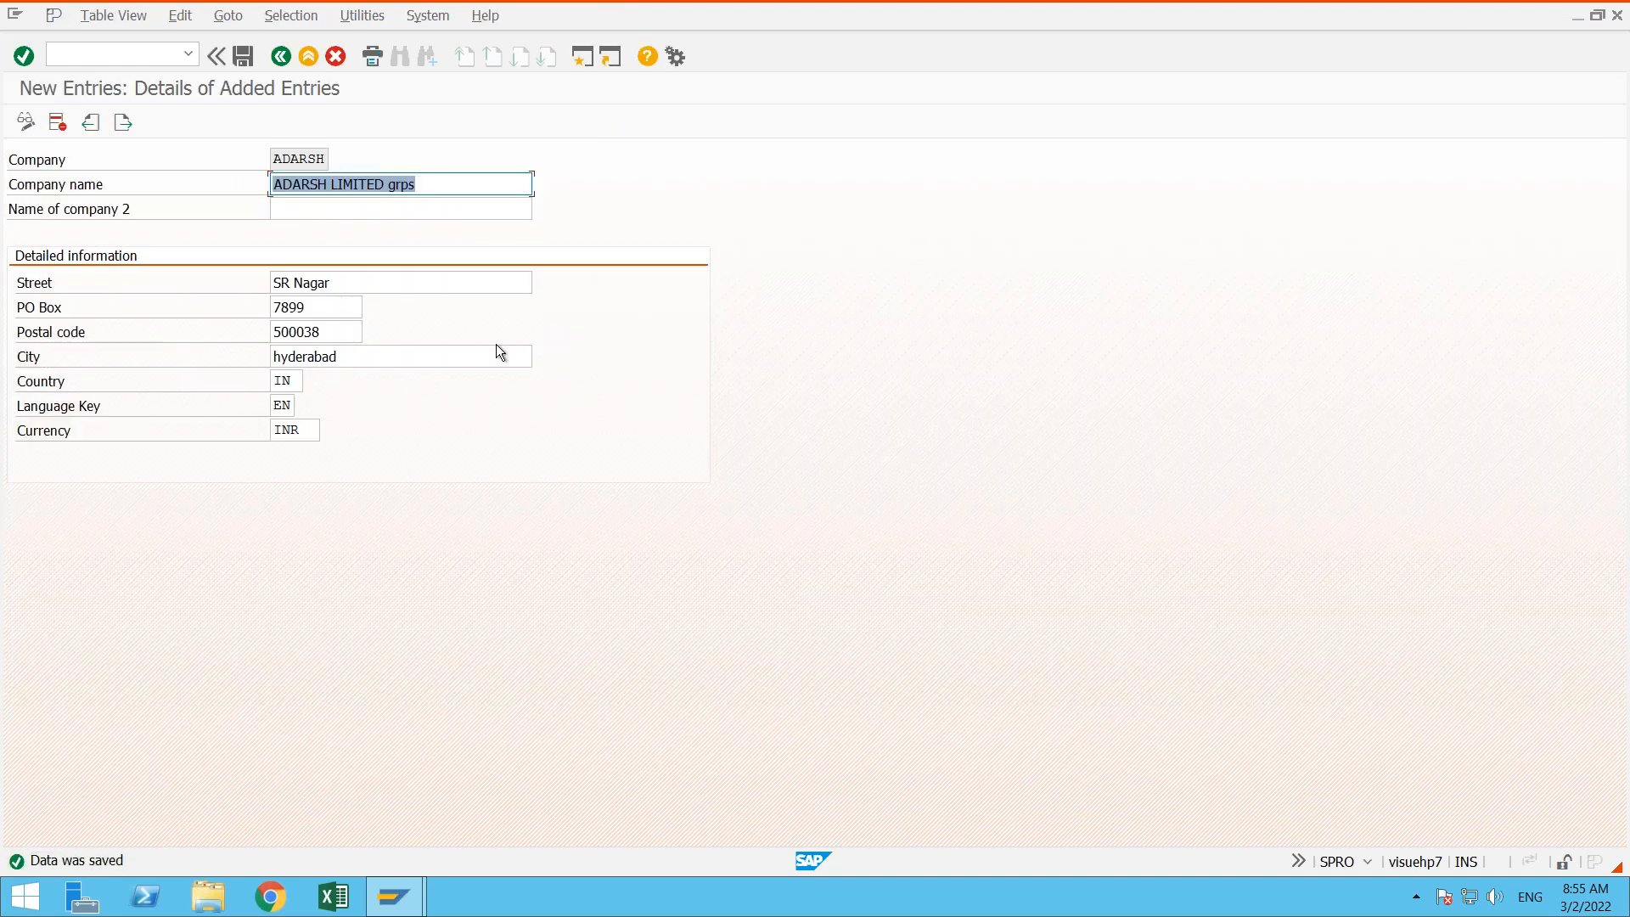
click(283, 57)
click(282, 58)
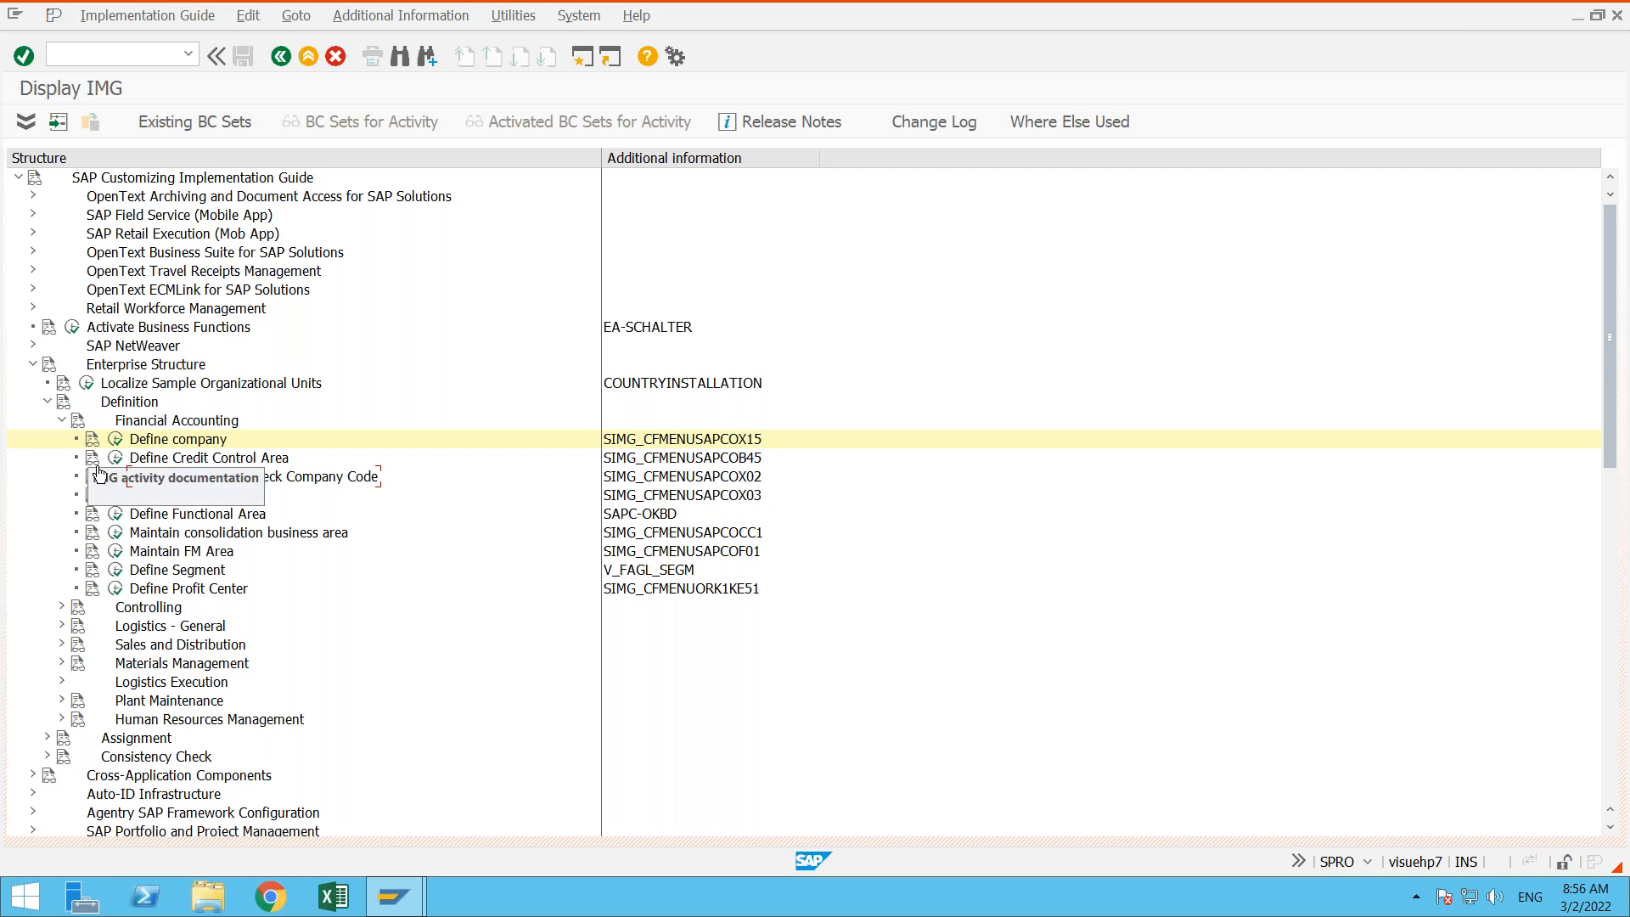
- View the company code overview through the Edit Company Code Data activity and return to the activity choice
click(116, 481)
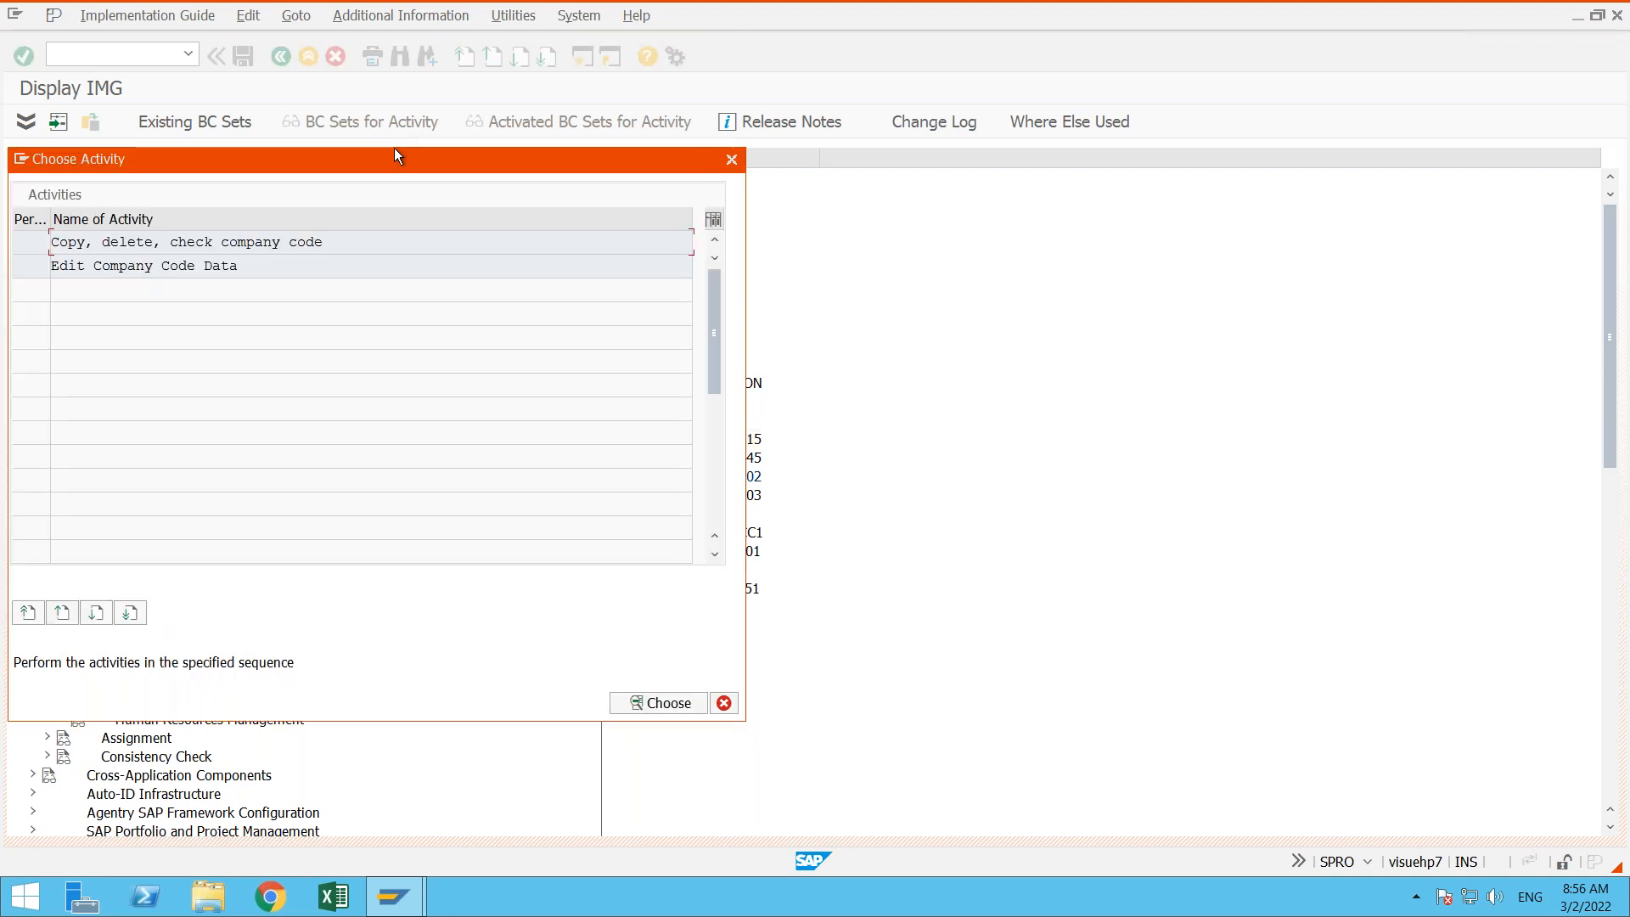
drag(393, 151, 618, 137)
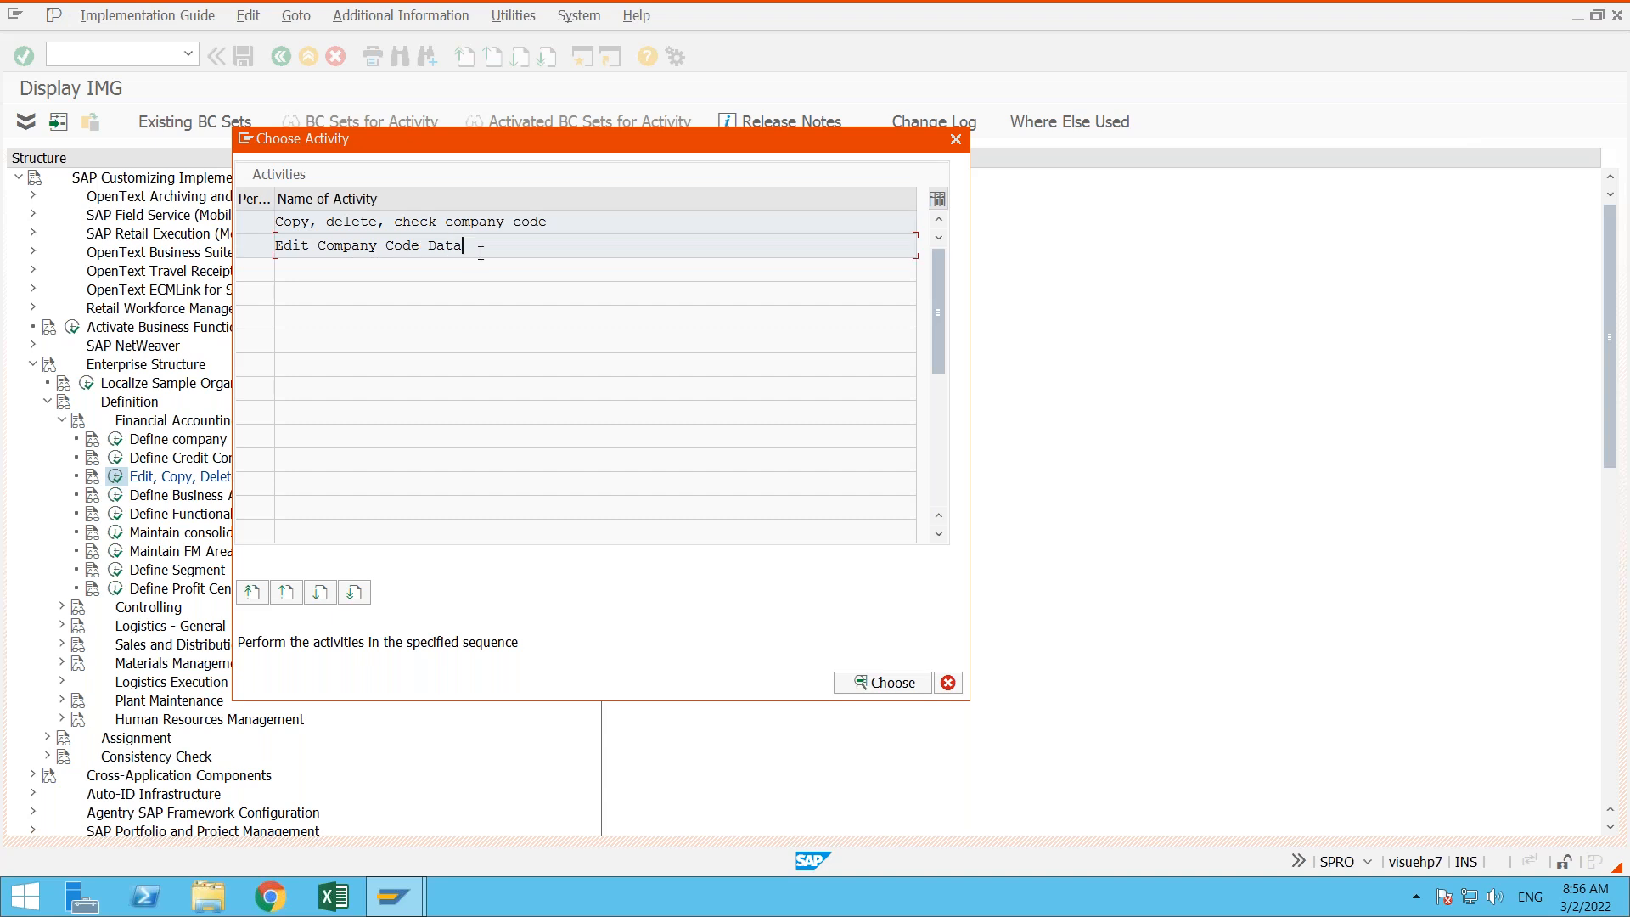
double_click(481, 253)
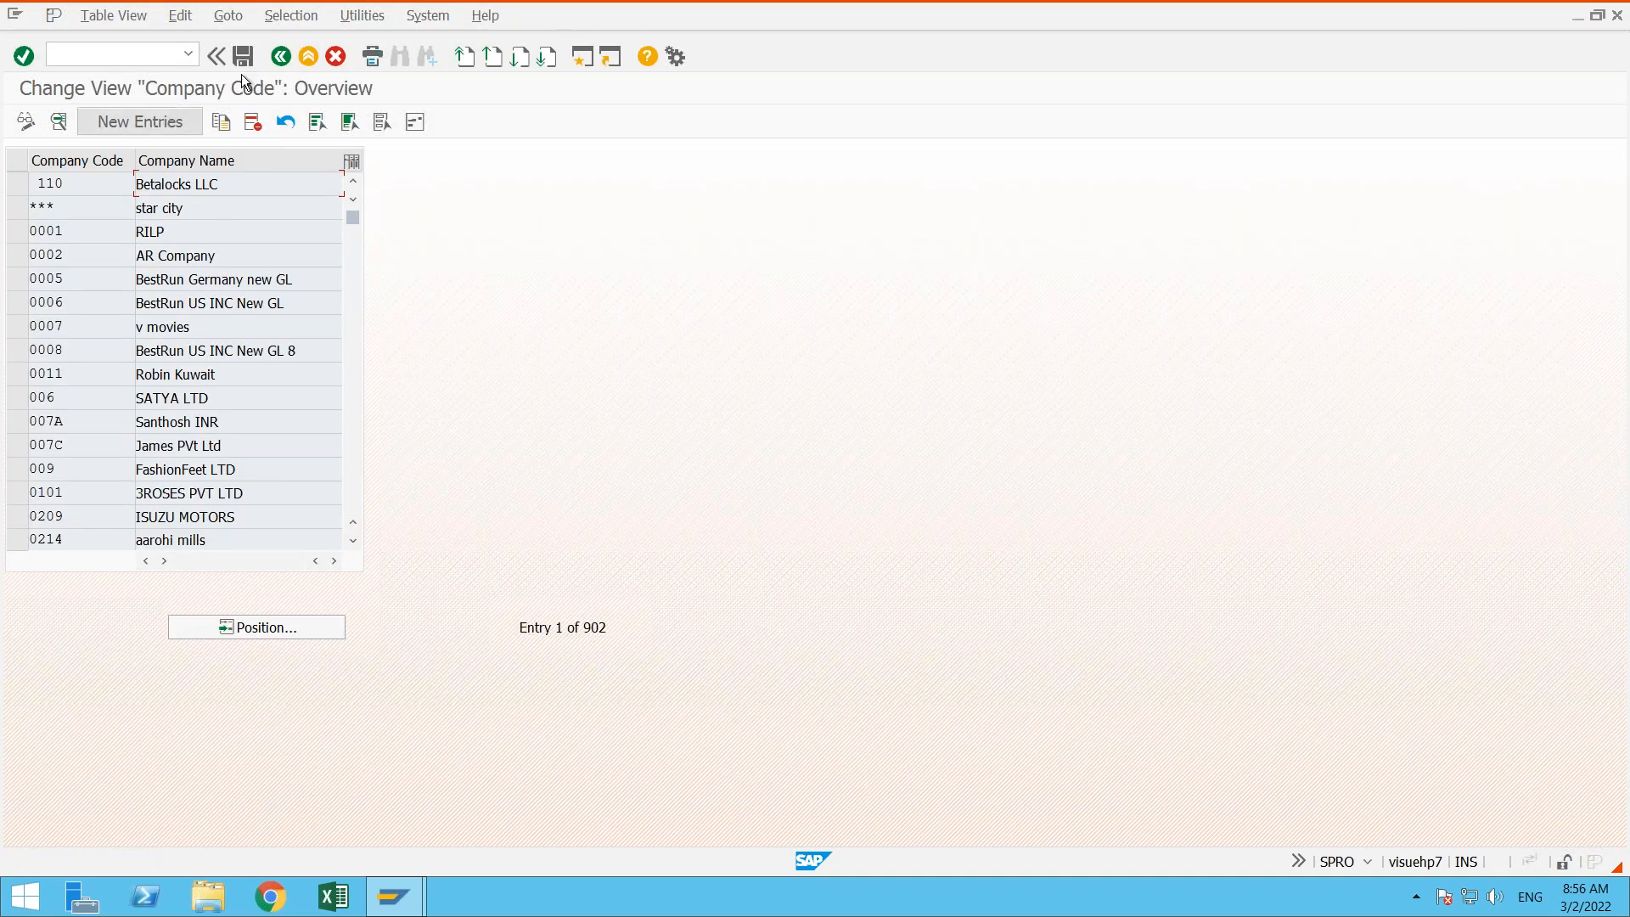
click(280, 56)
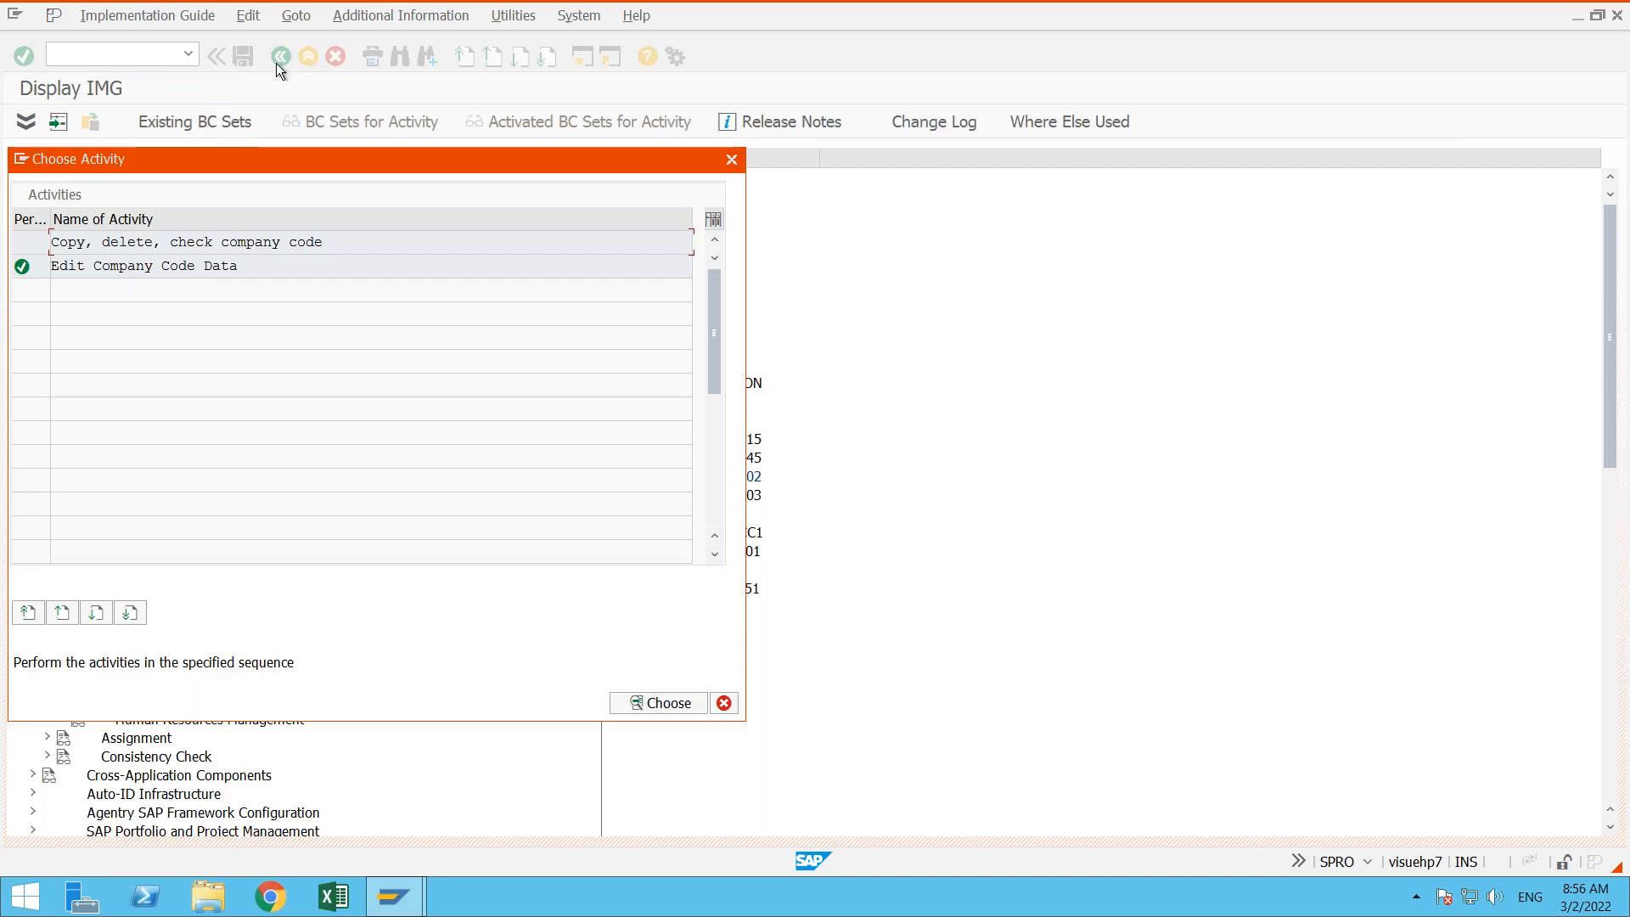
- Open the "Copy, delete, check company code" activity and start copying an organizational object
click(243, 264)
drag(389, 156, 673, 245)
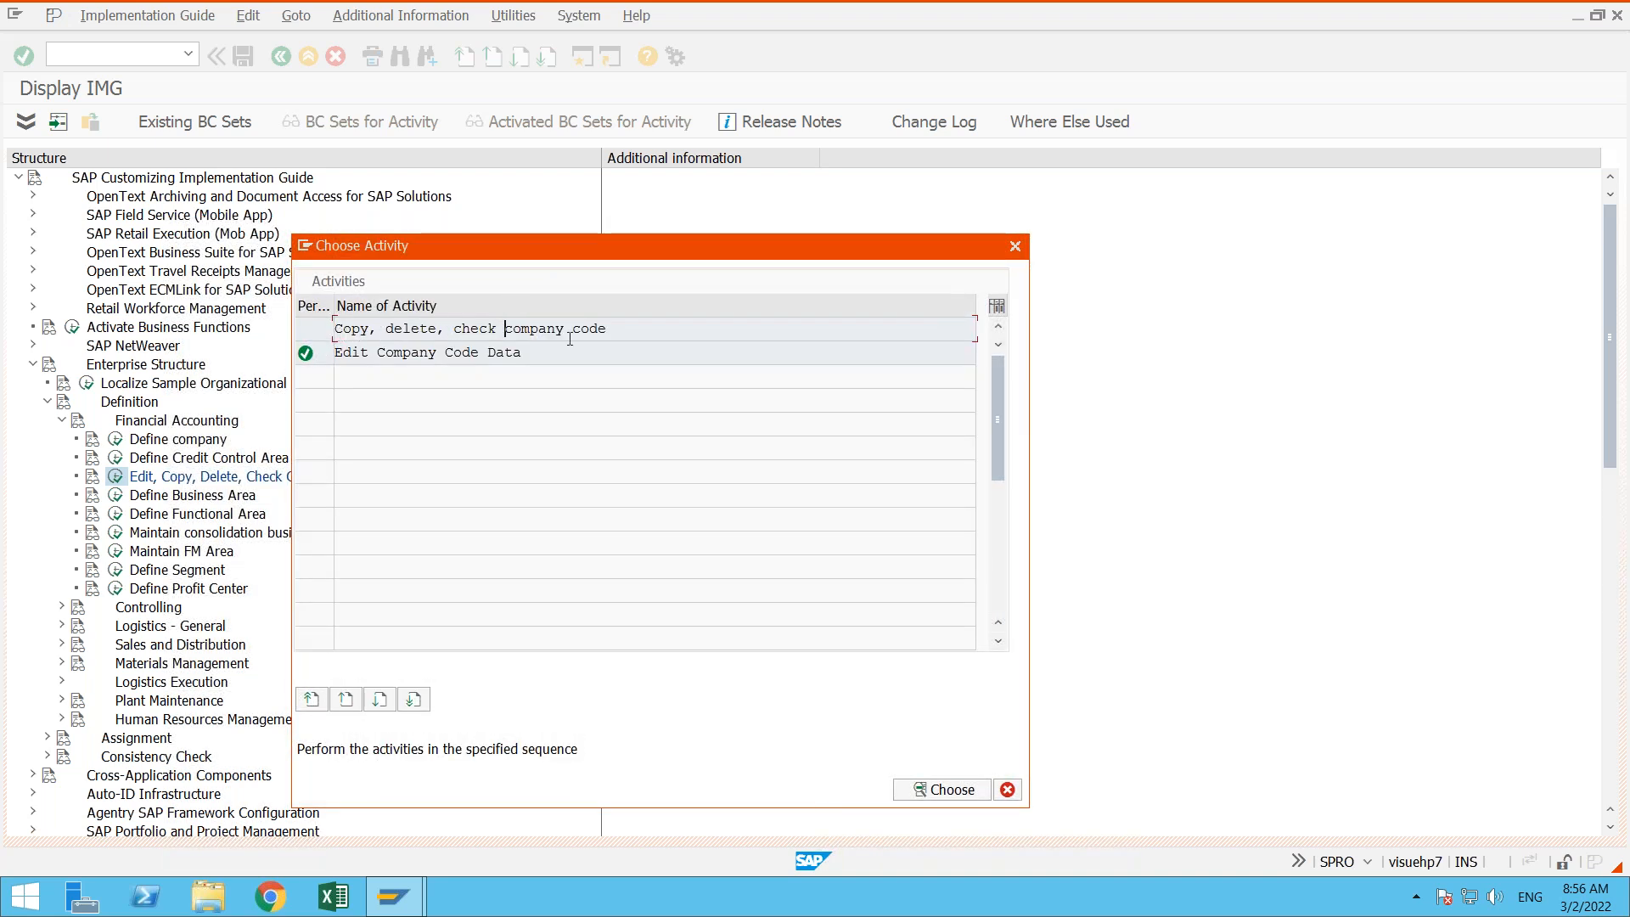
double_click(456, 329)
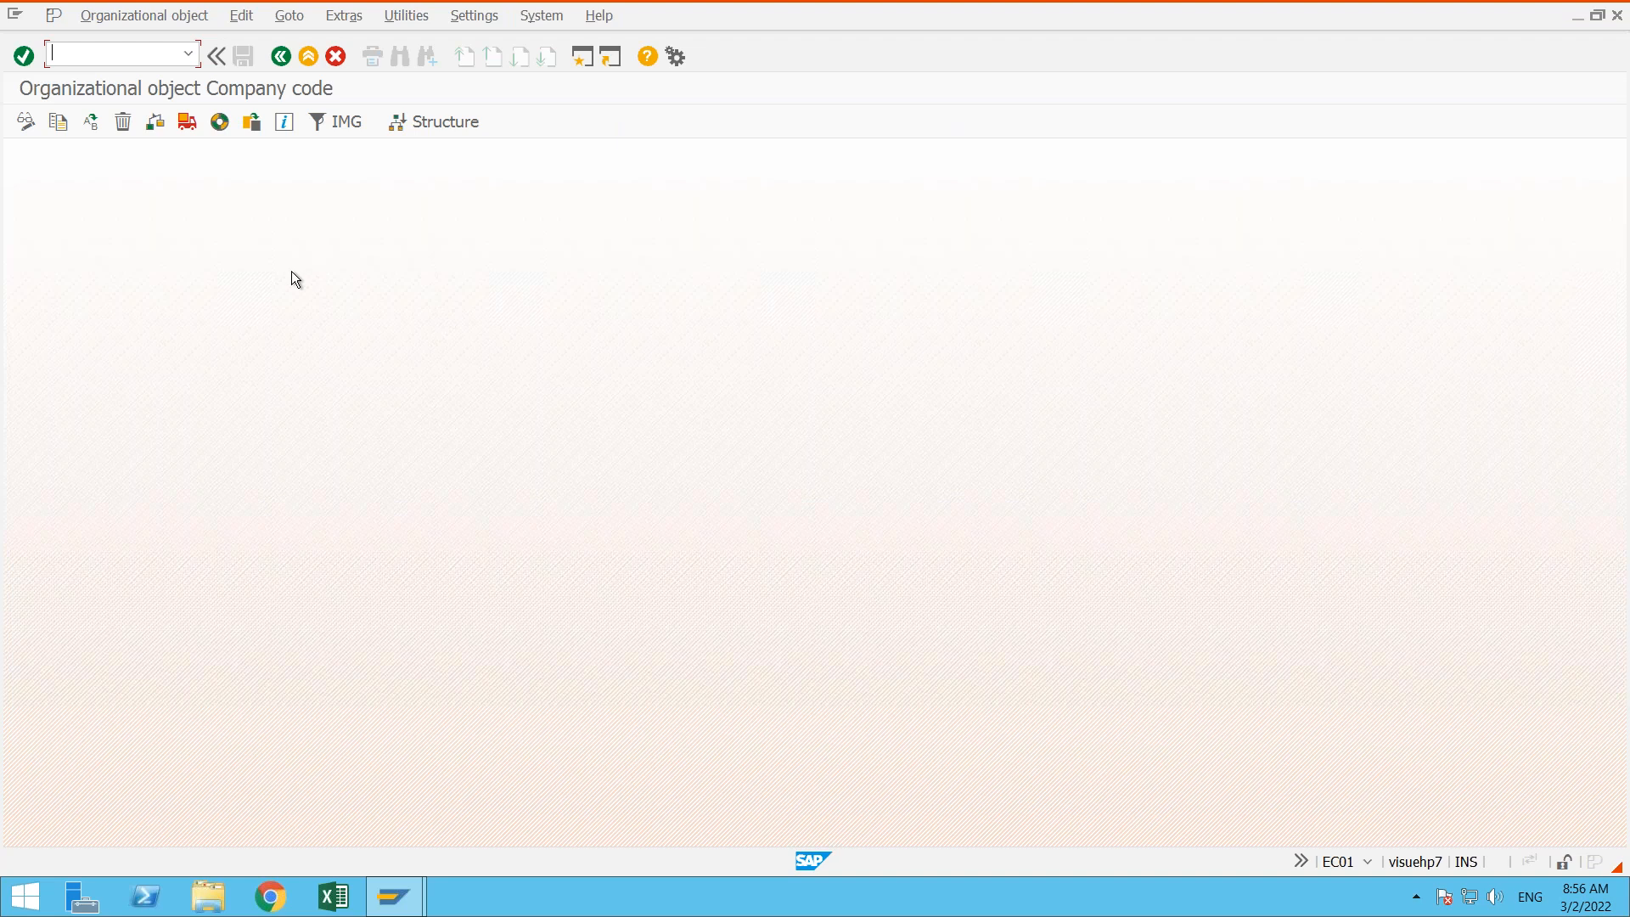
click(60, 123)
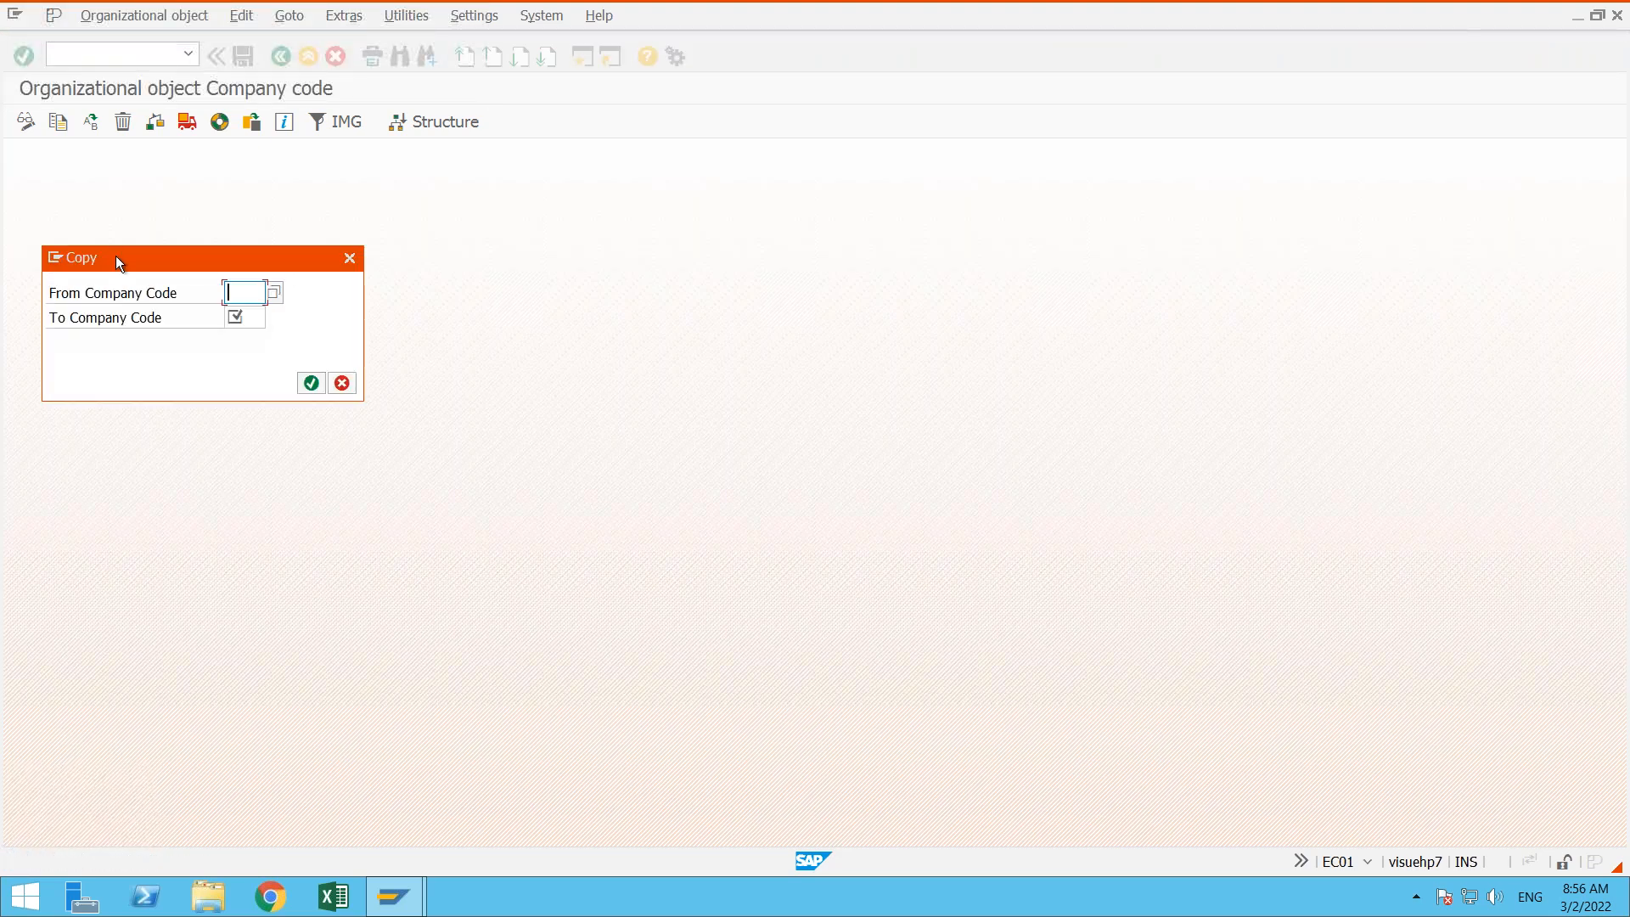
drag(116, 257, 494, 368)
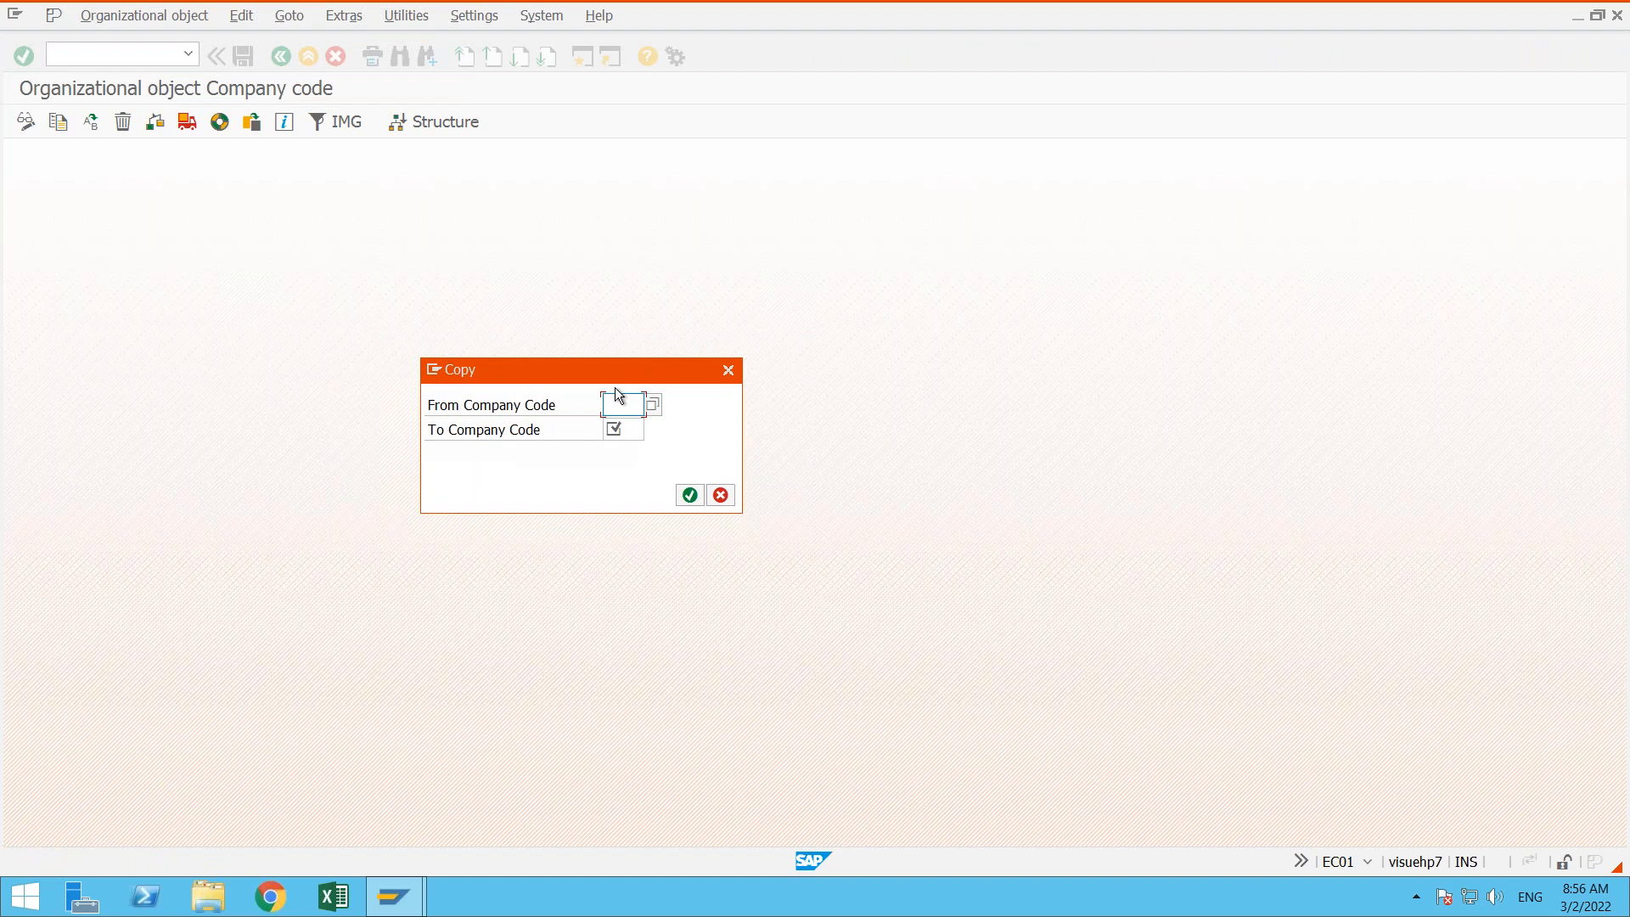
- Enter in01 as the company code to copy from
click(620, 432)
click(621, 400)
click(498, 401)
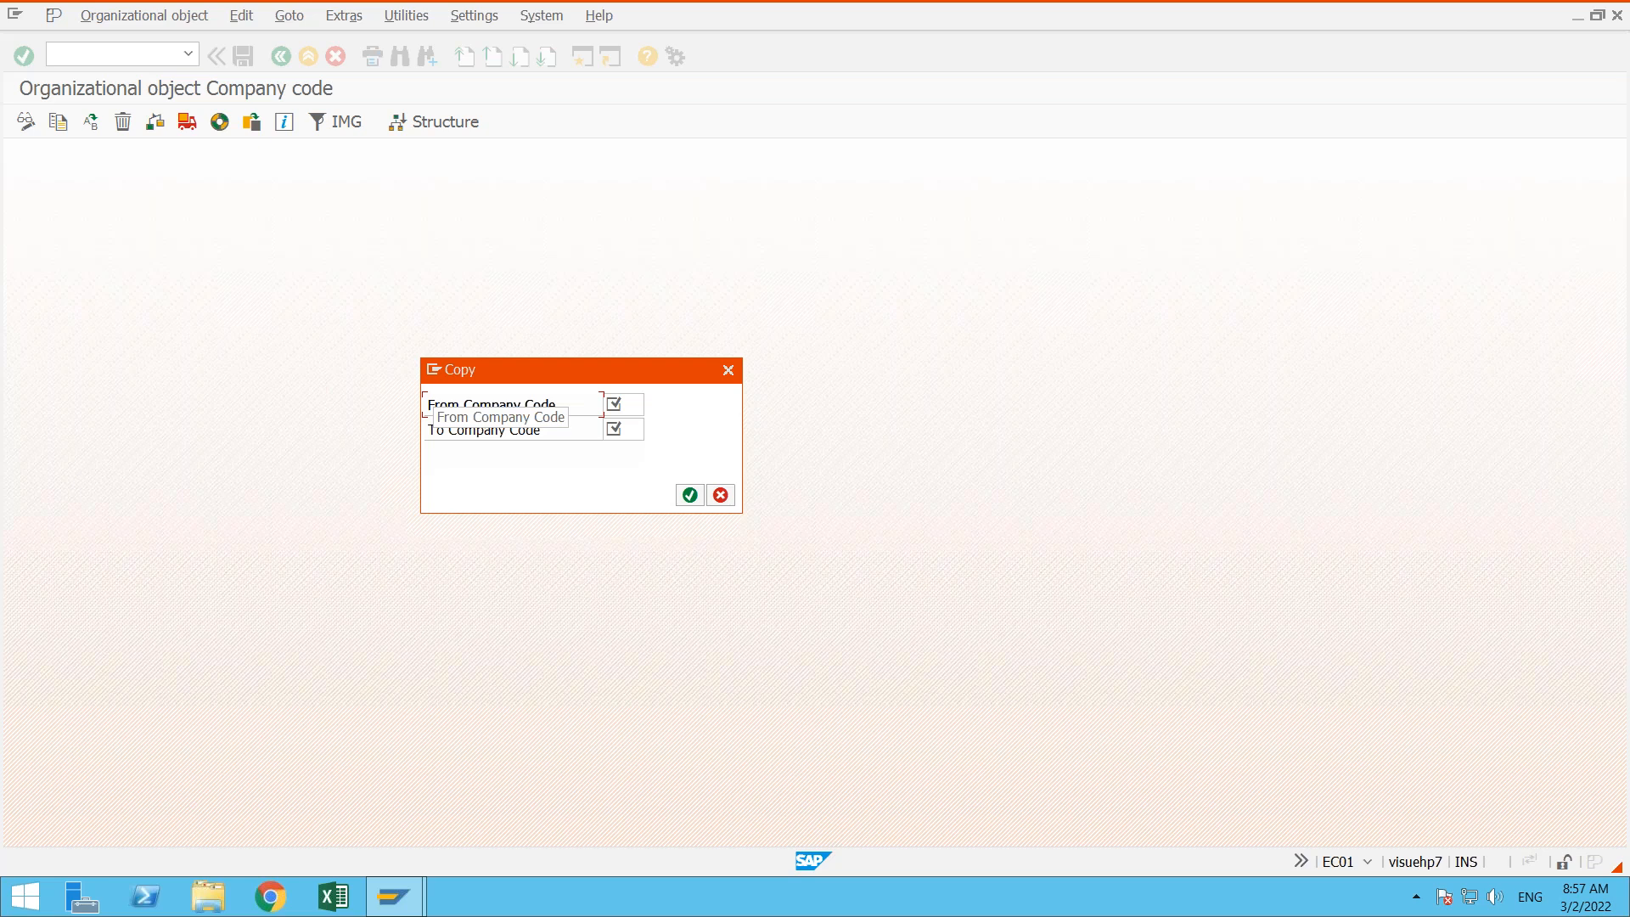
click(633, 402)
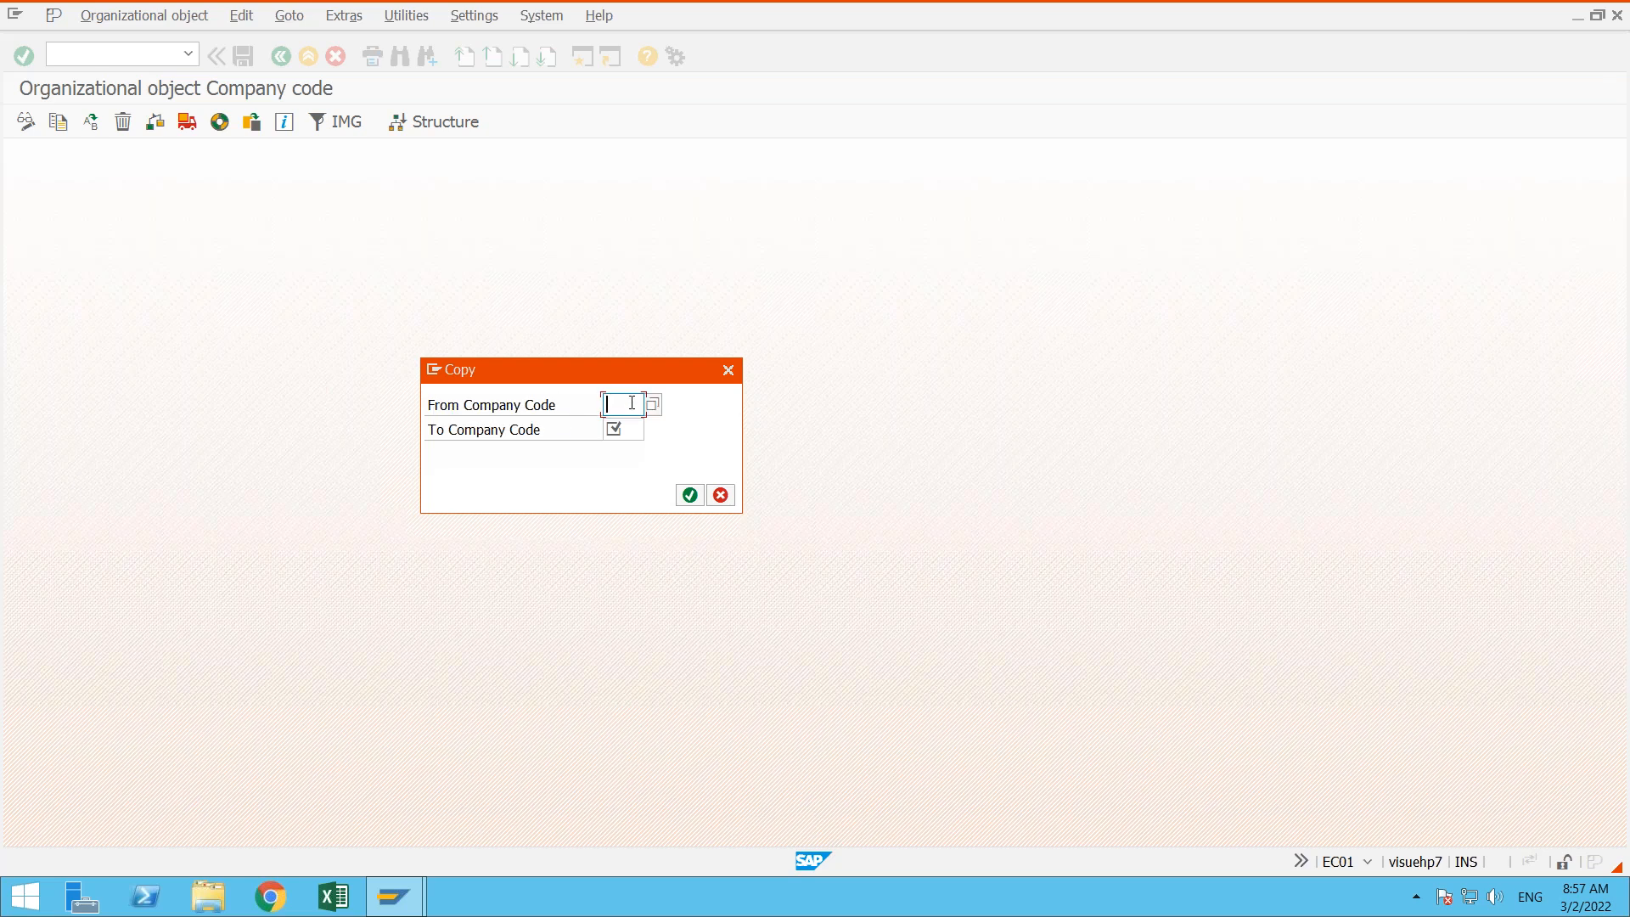
click(632, 402)
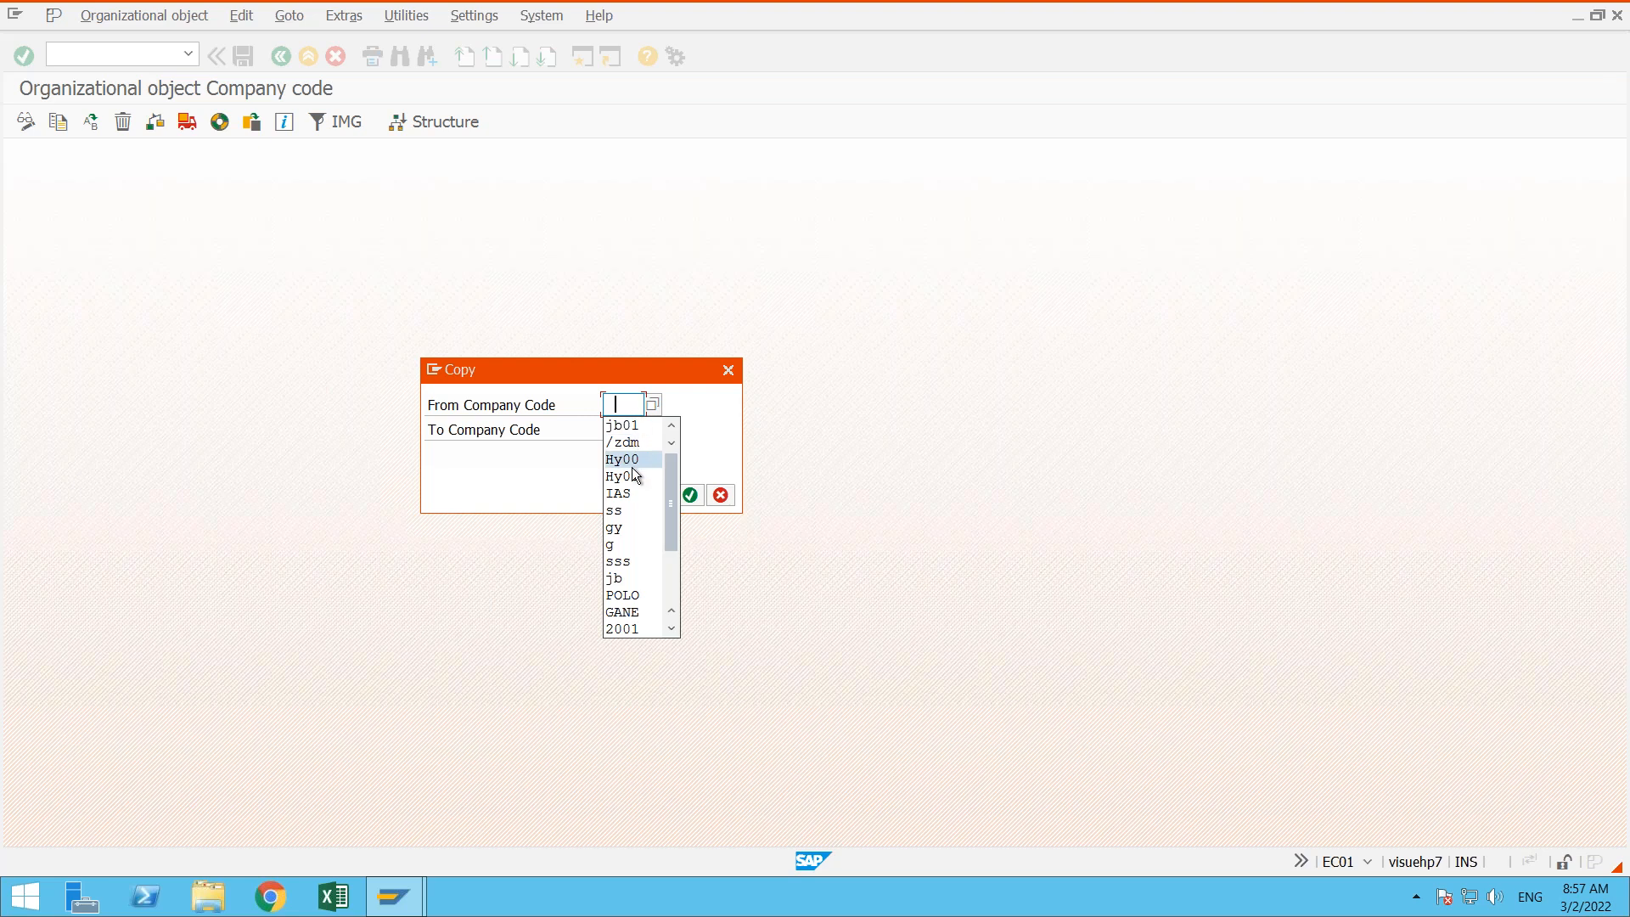
click(635, 405)
text(in01)
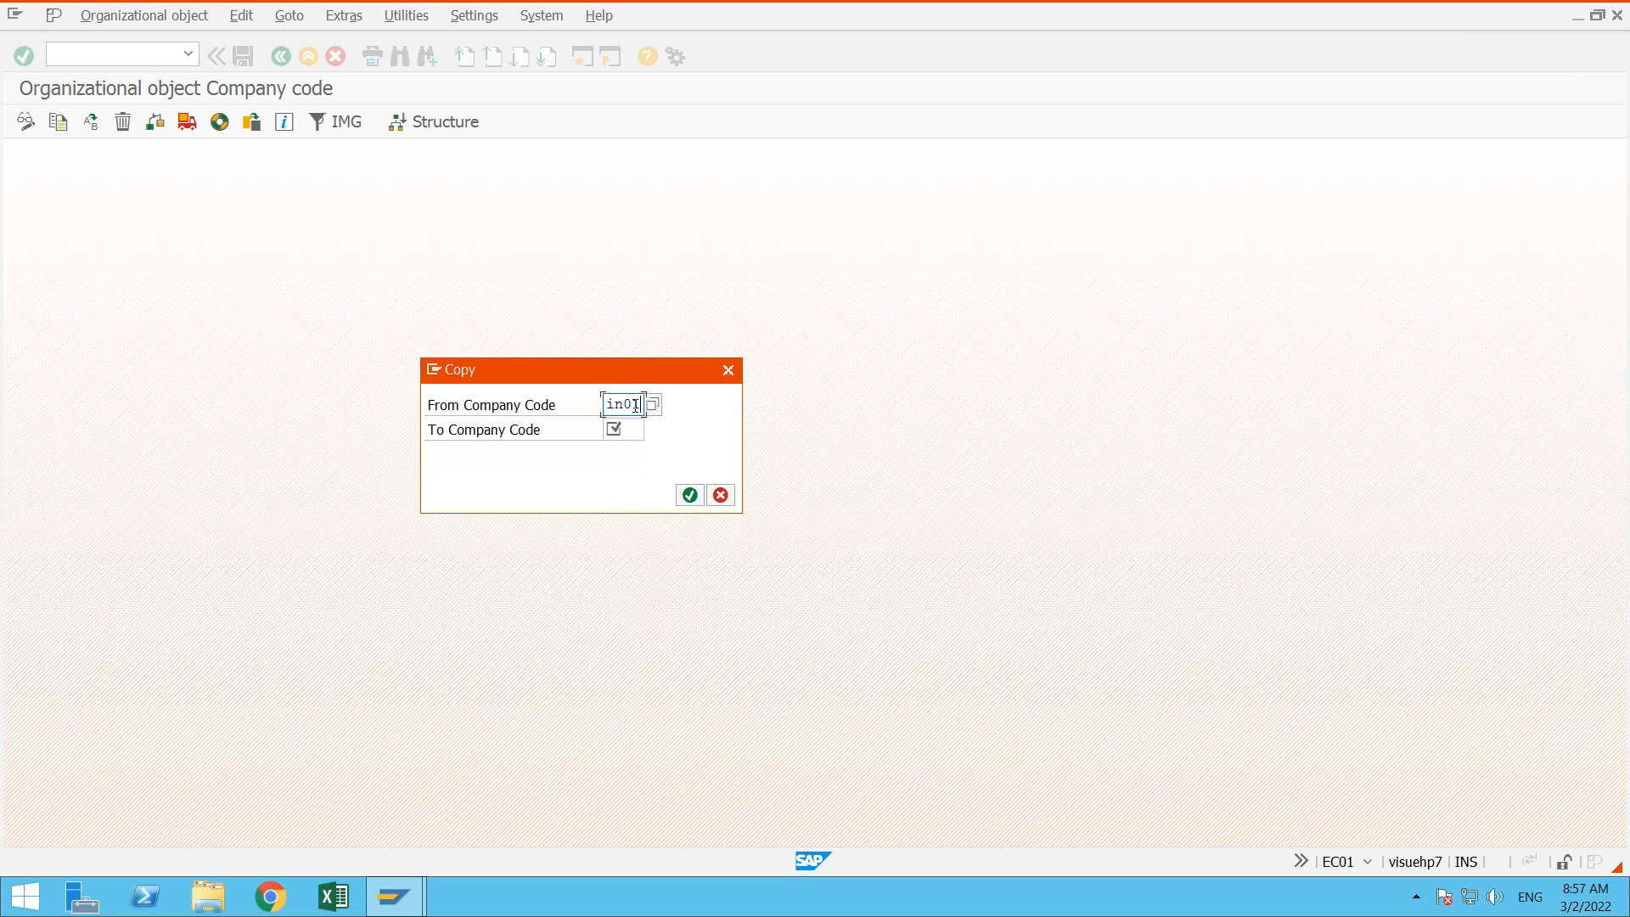
- Look up the available company codes and choose IN01, India Model Company, as the one to copy from
click(636, 429)
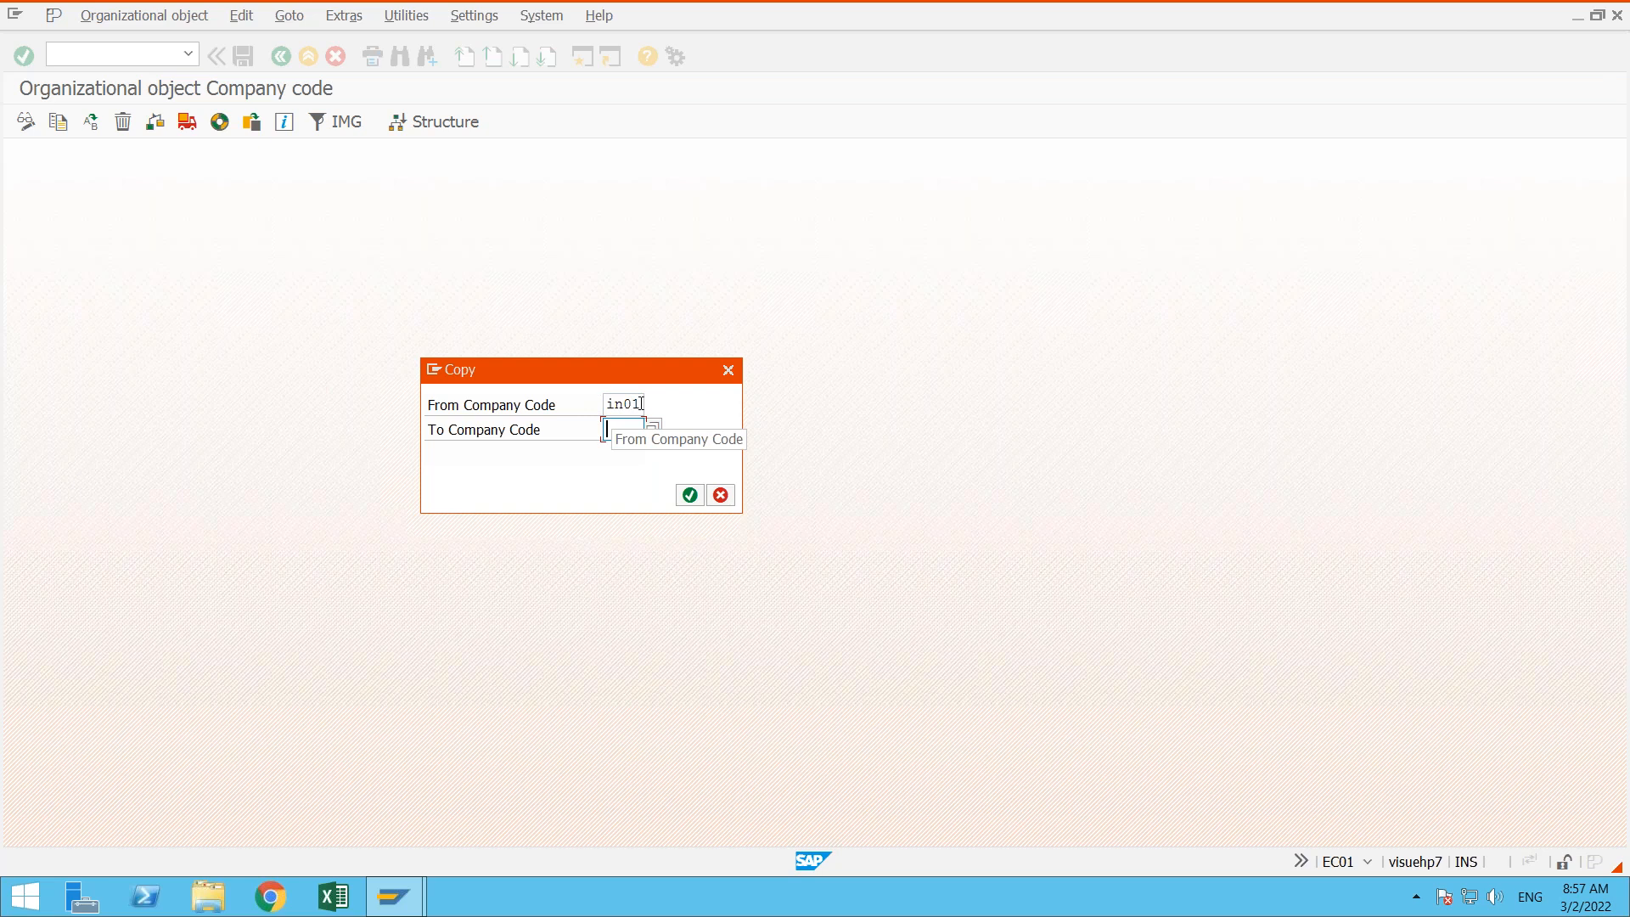
click(641, 404)
click(650, 407)
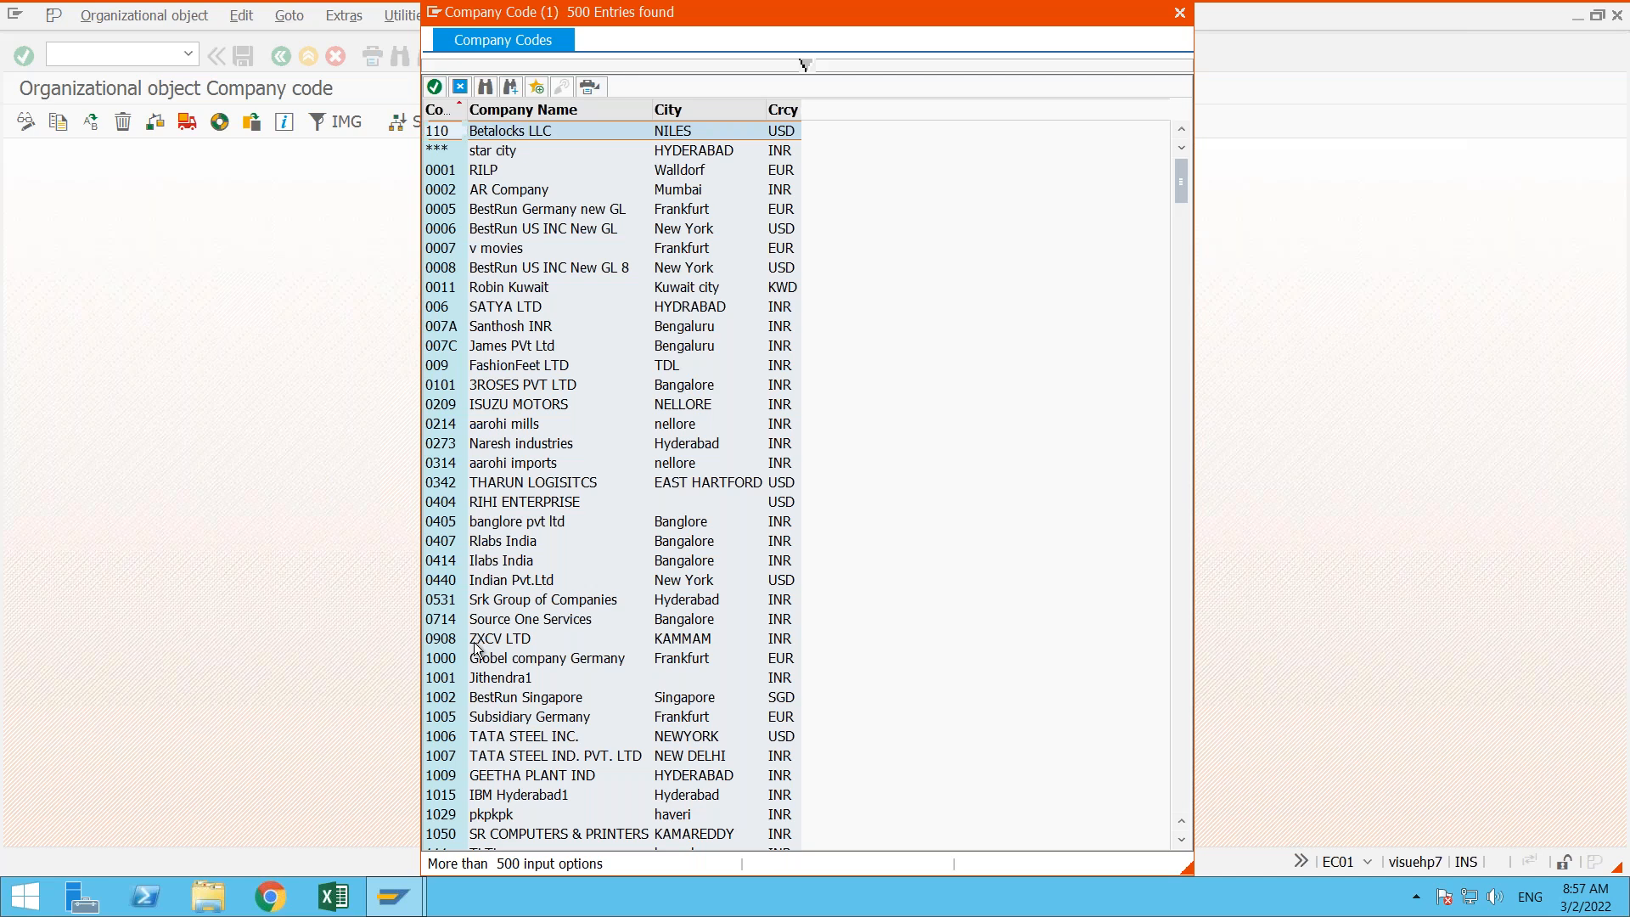
scroll(476, 648, down, 20)
scroll(476, 648, down, 20)
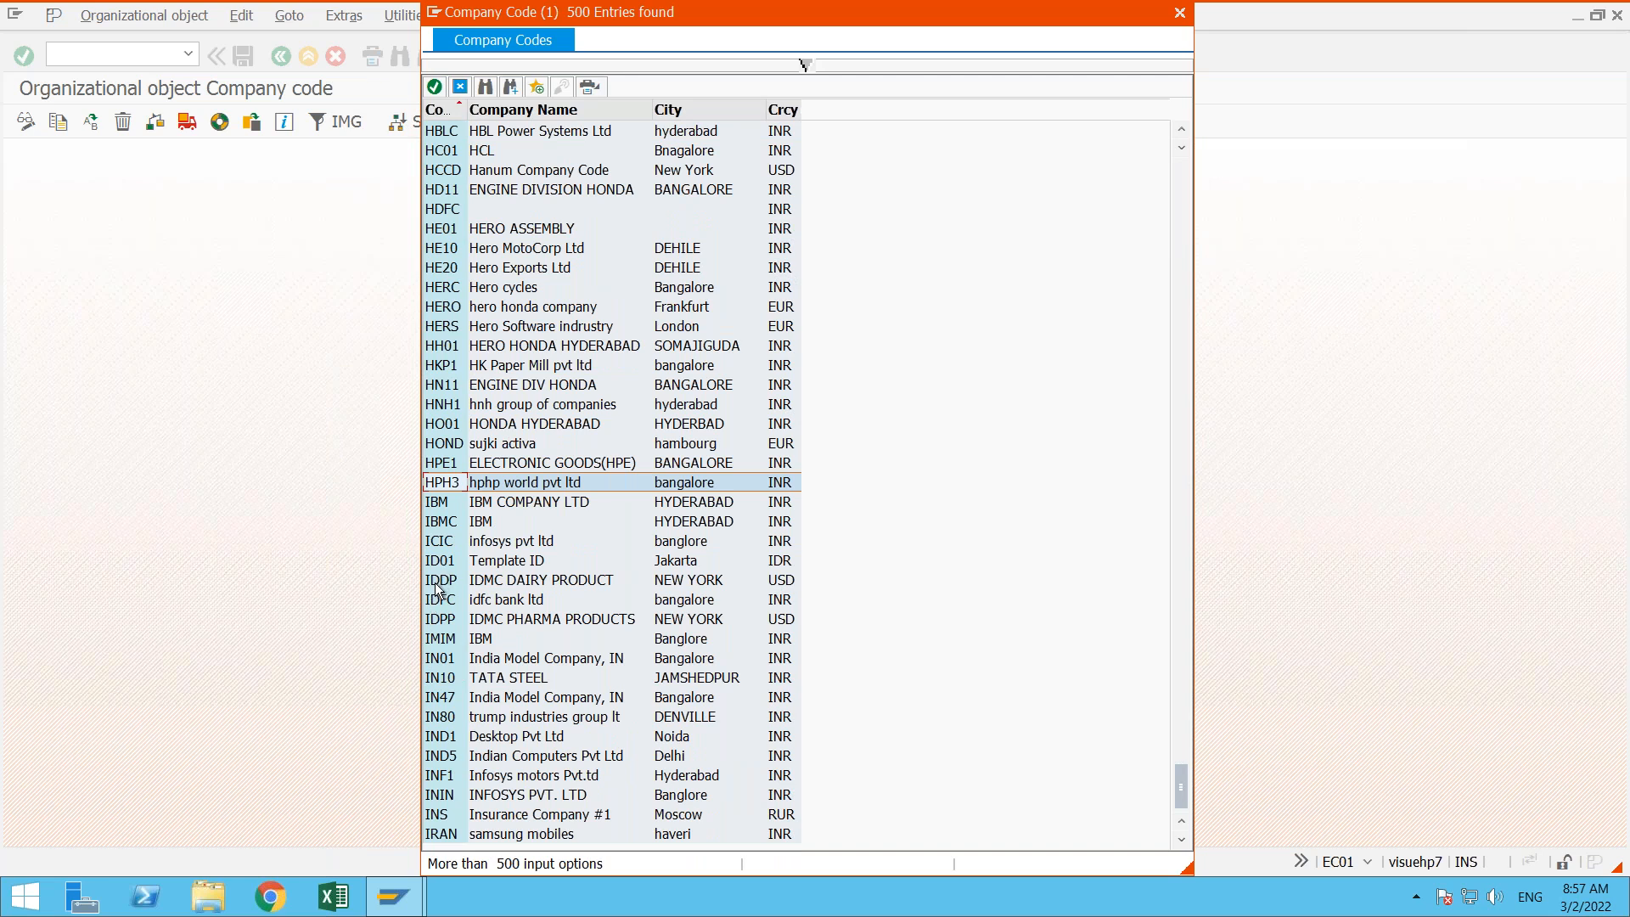
click(452, 660)
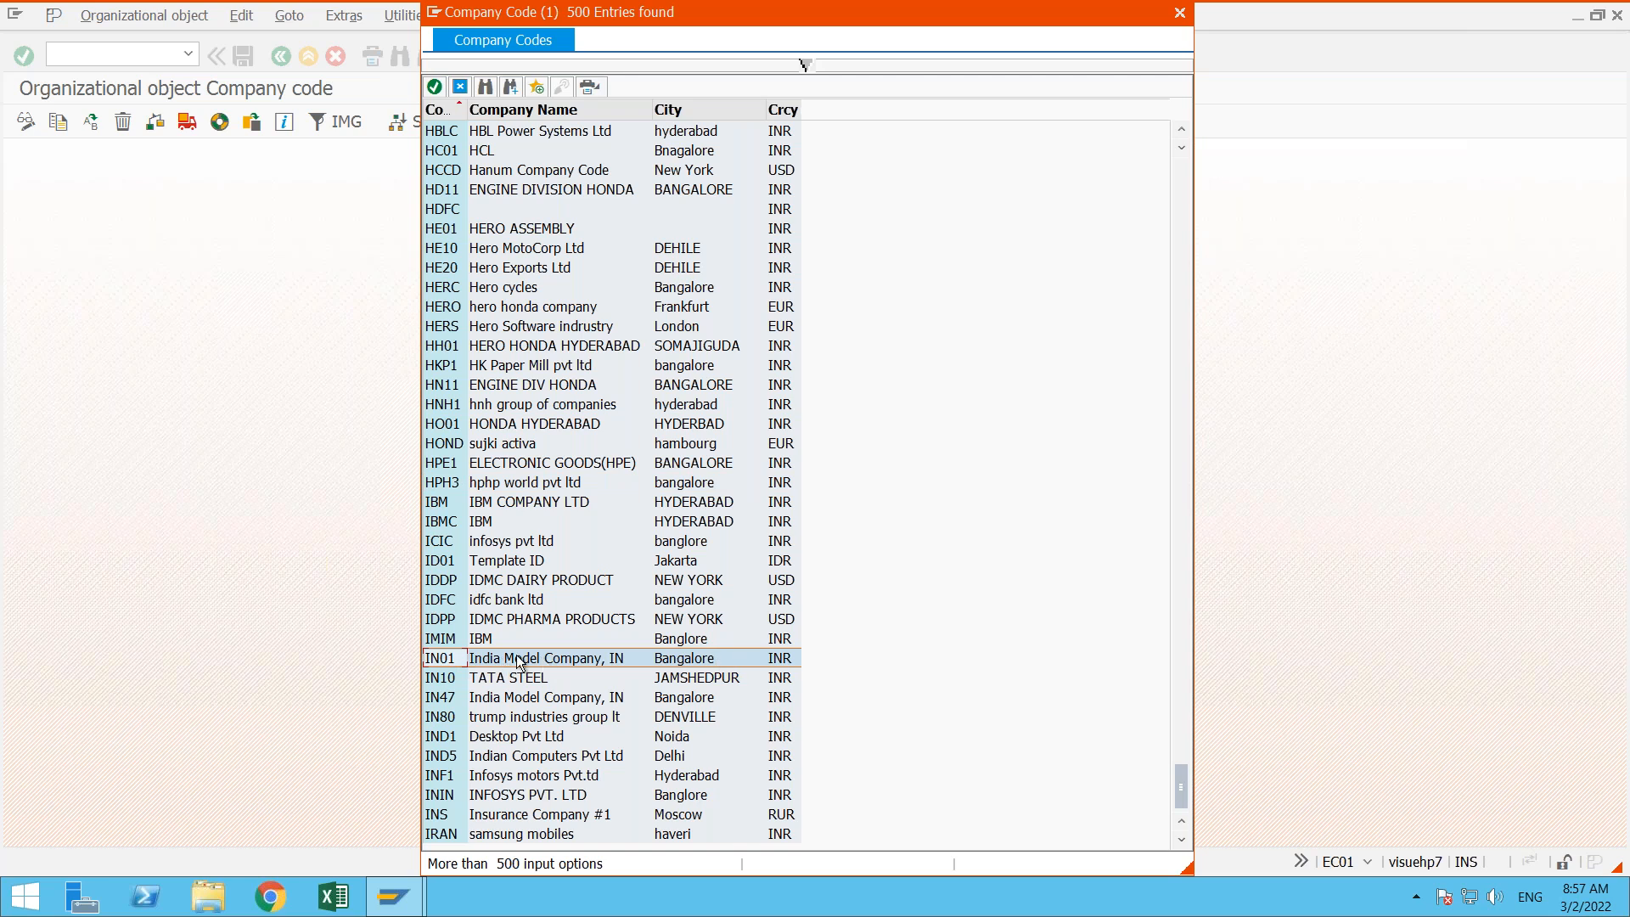
double_click(447, 659)
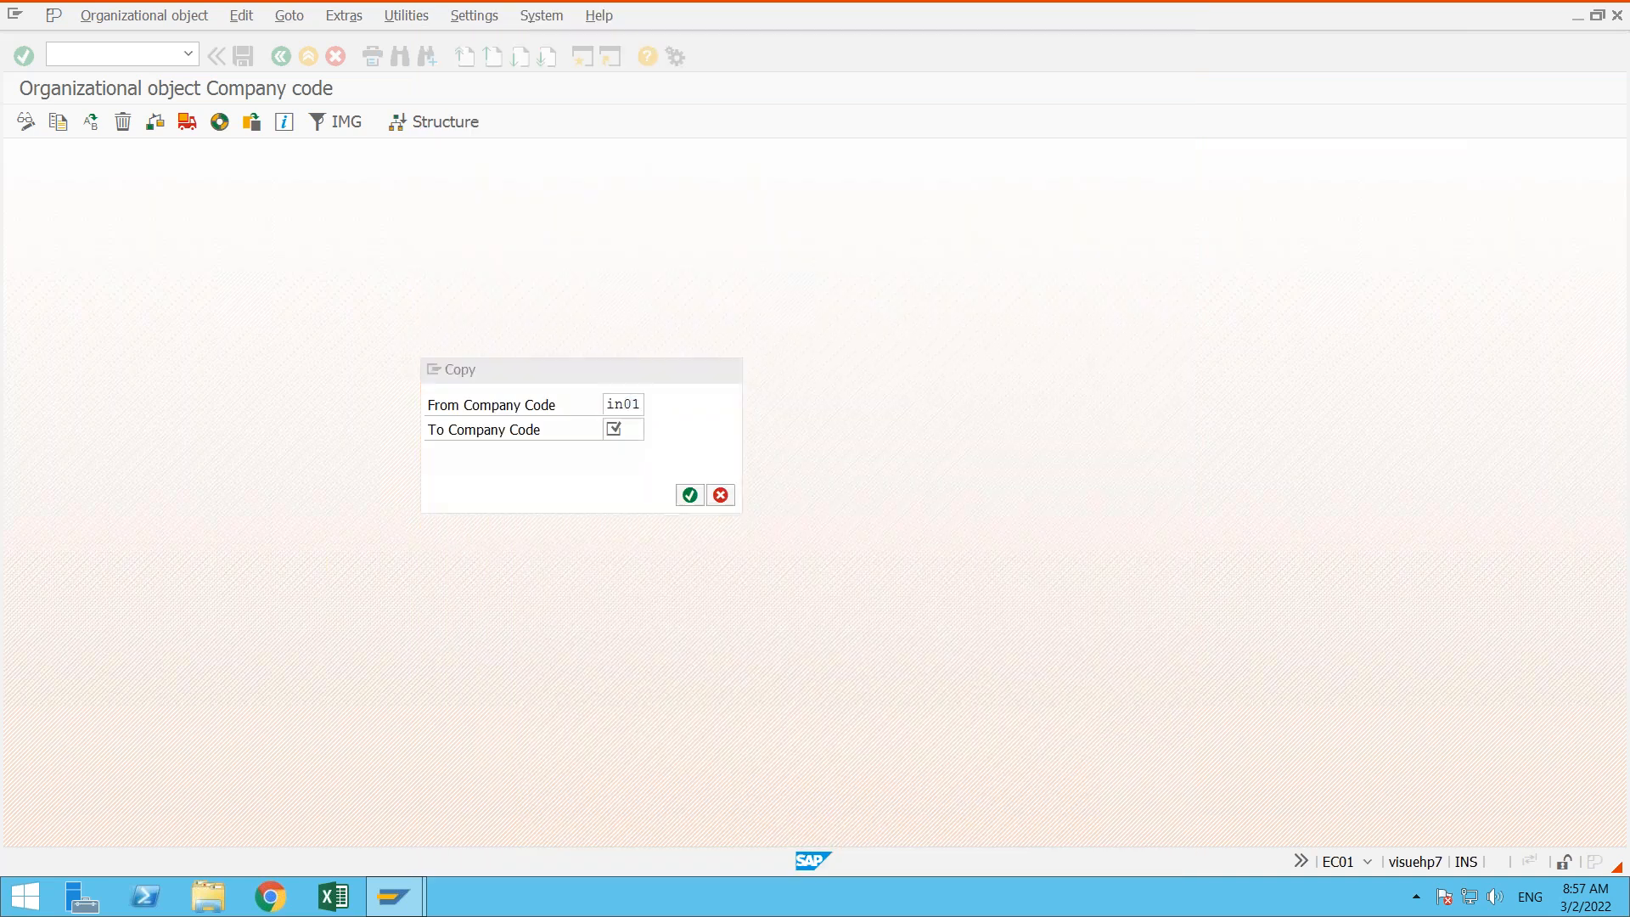
click(467, 436)
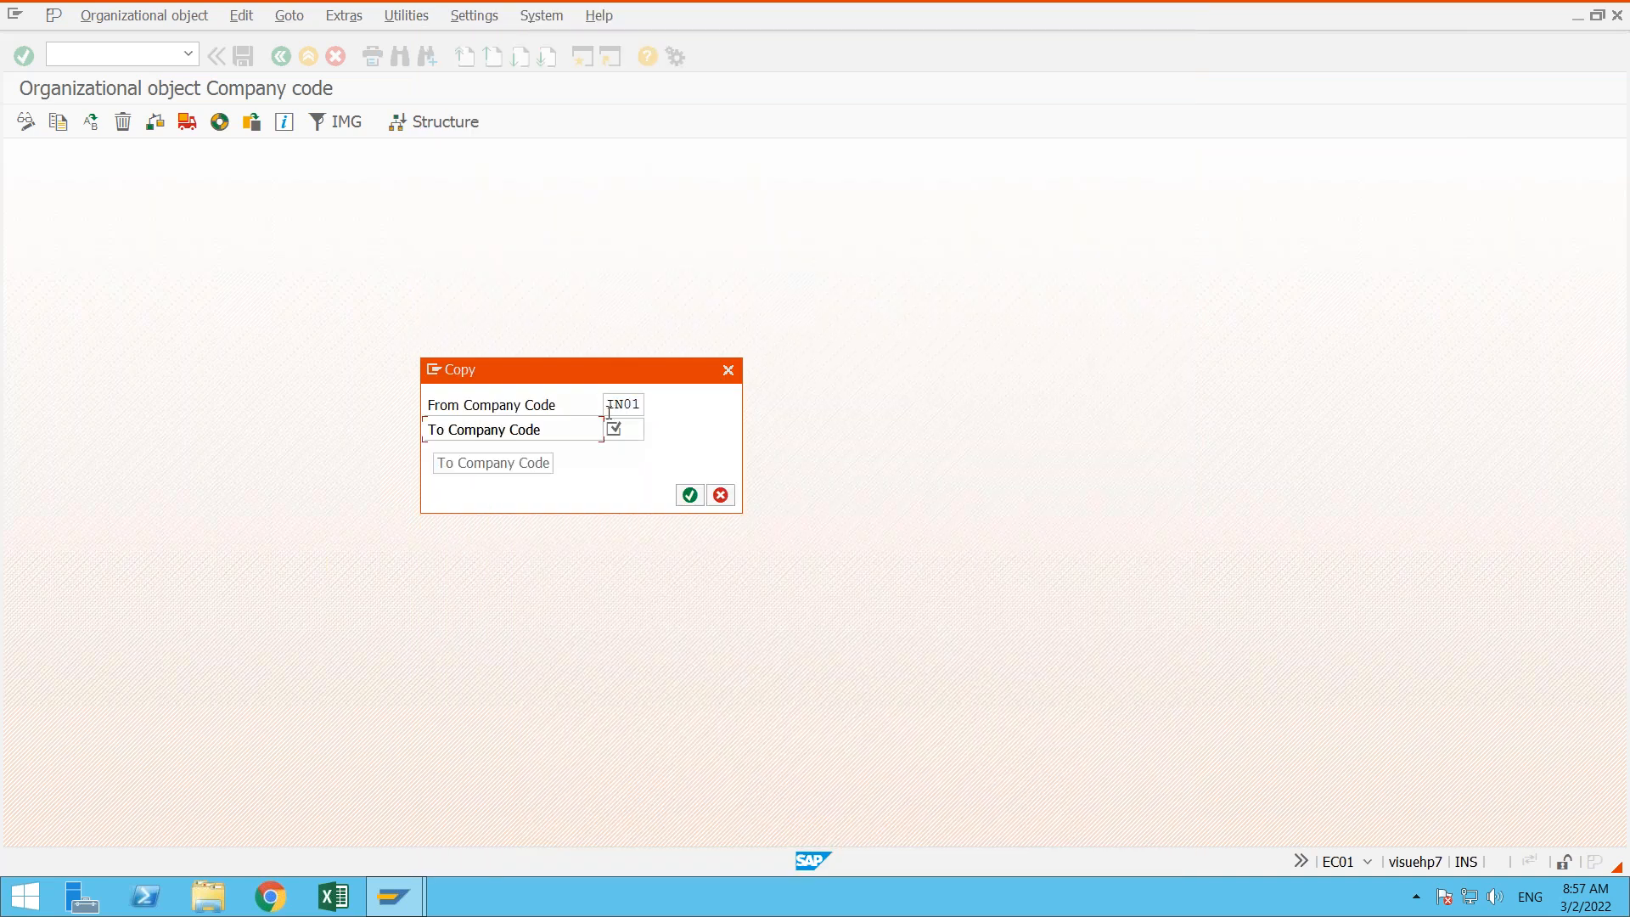
click(628, 432)
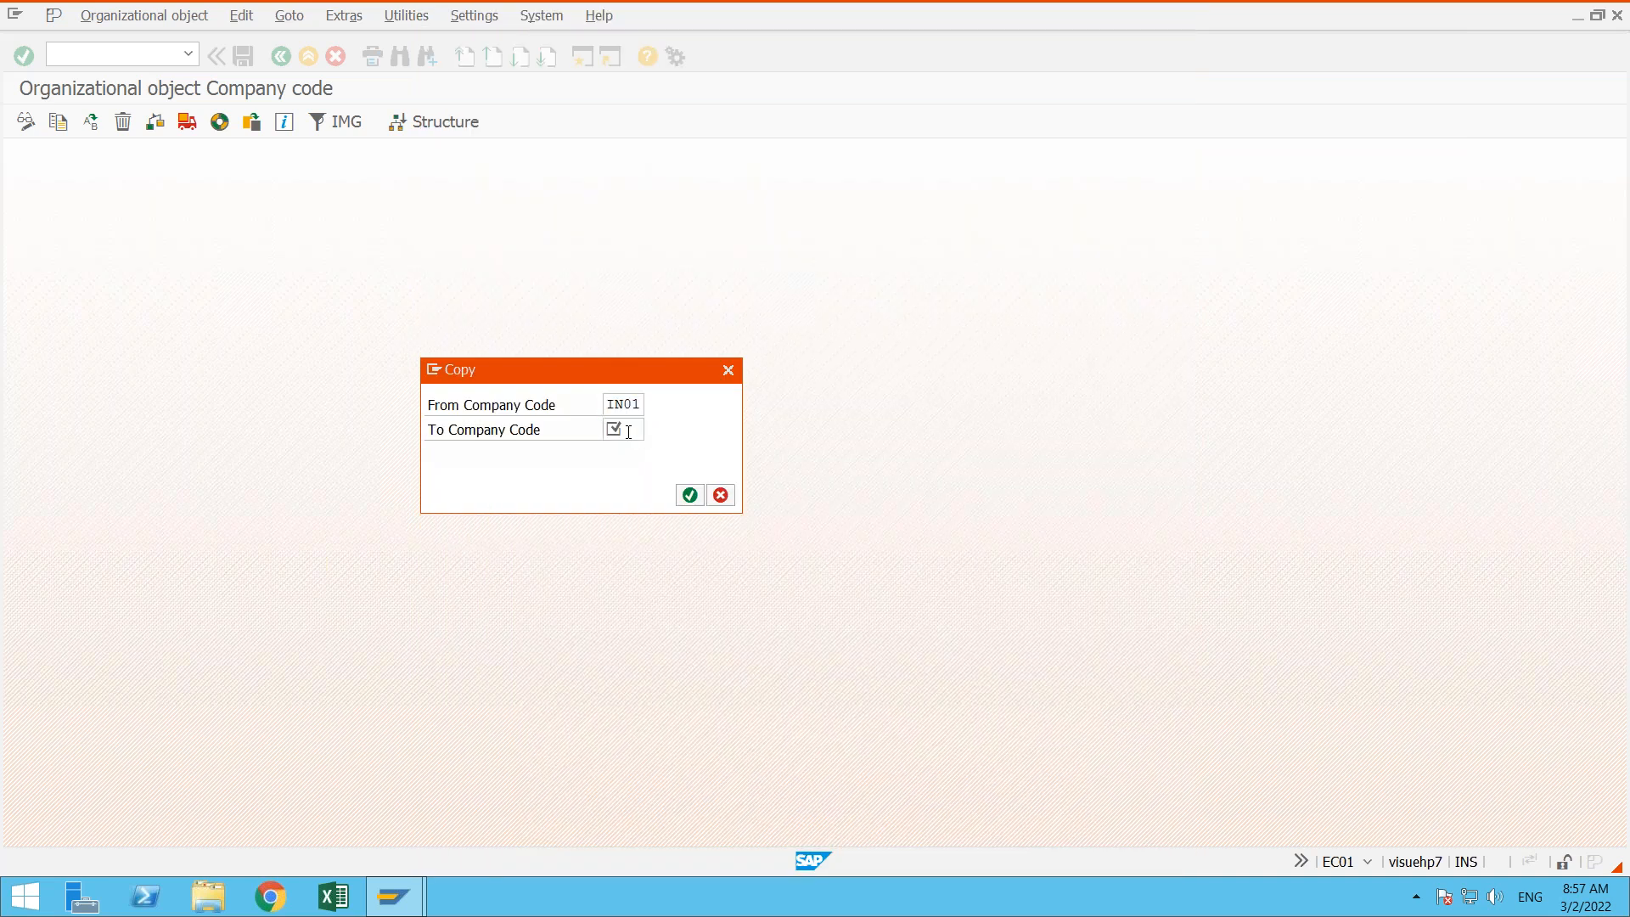
text(AD0)
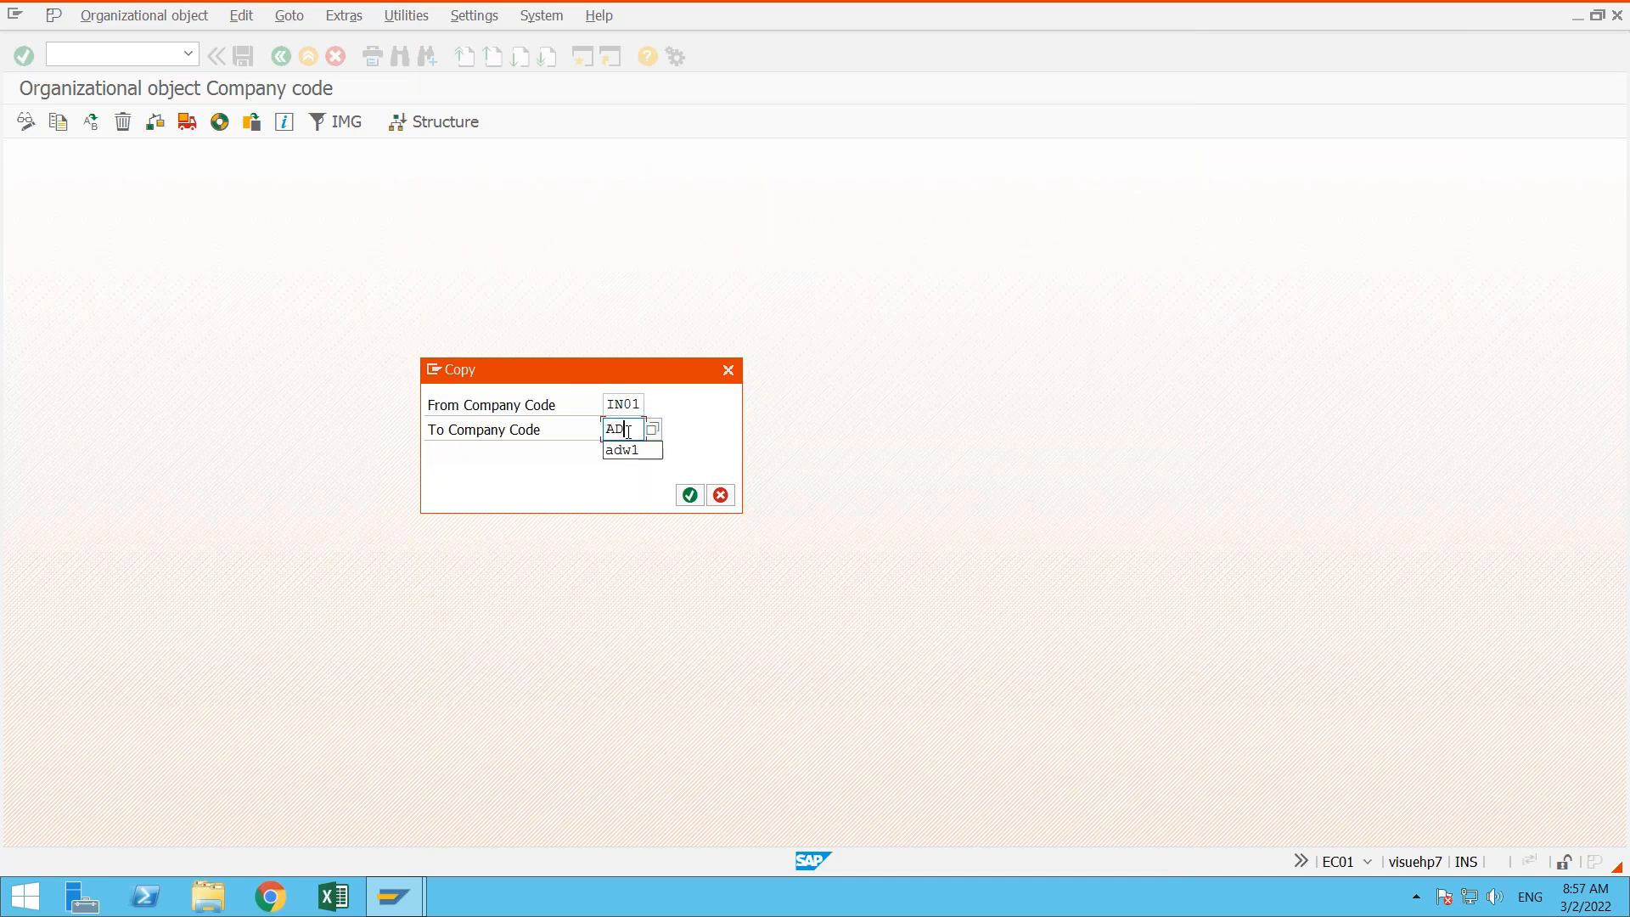
text(1)
click(726, 496)
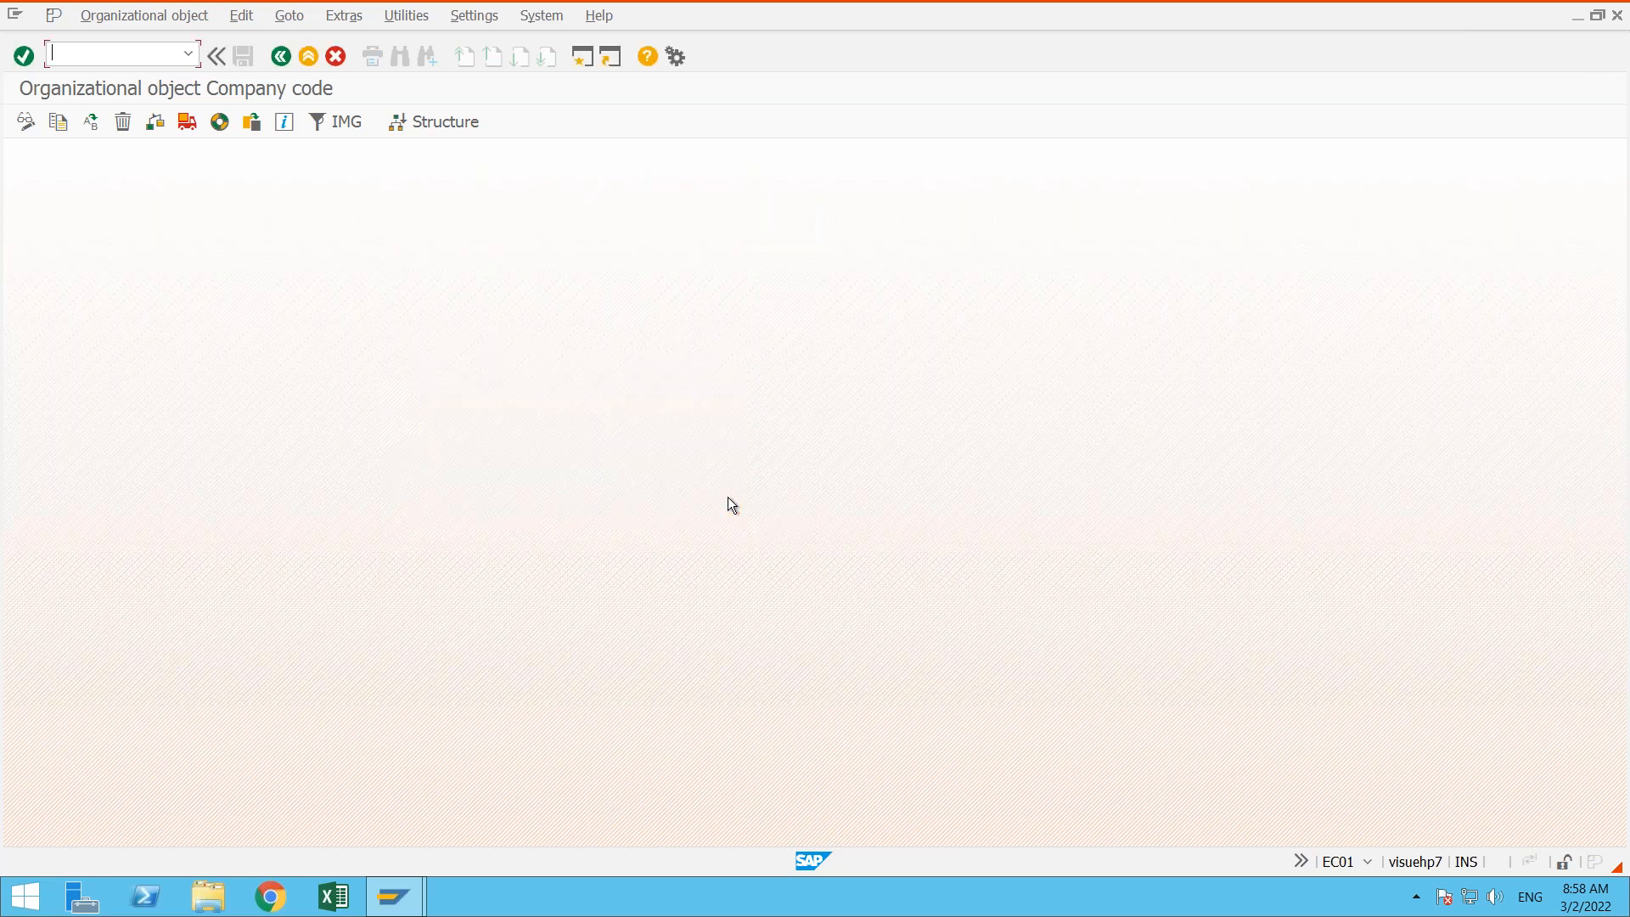
click(278, 57)
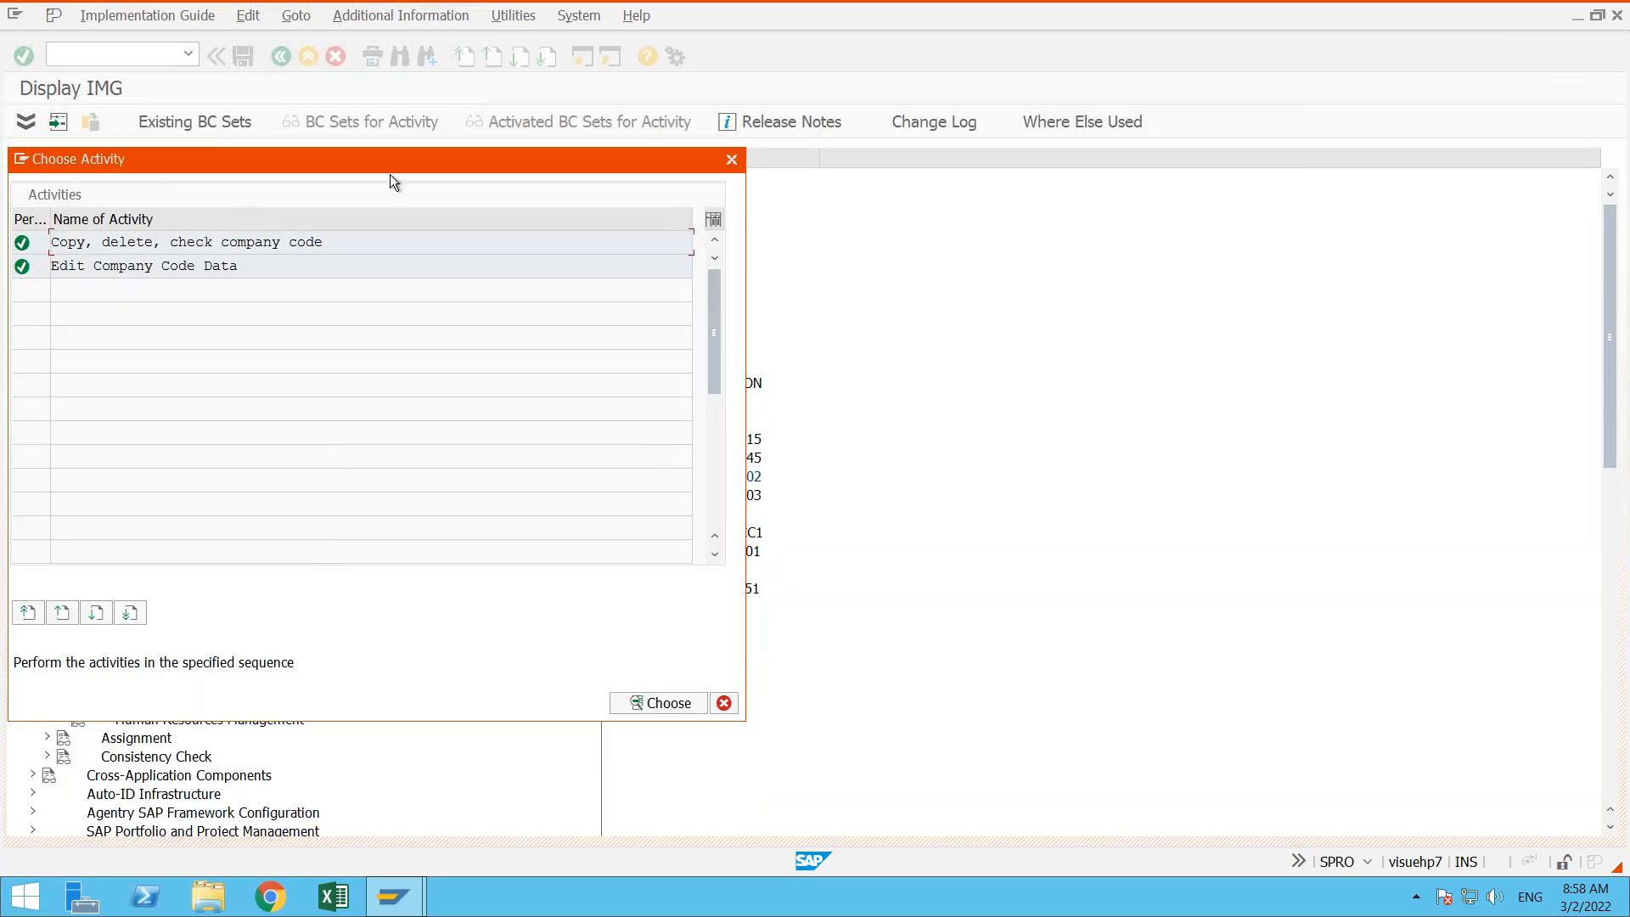
- Open the Edit Company Code Data activity and start a new company code entry
drag(405, 160, 609, 125)
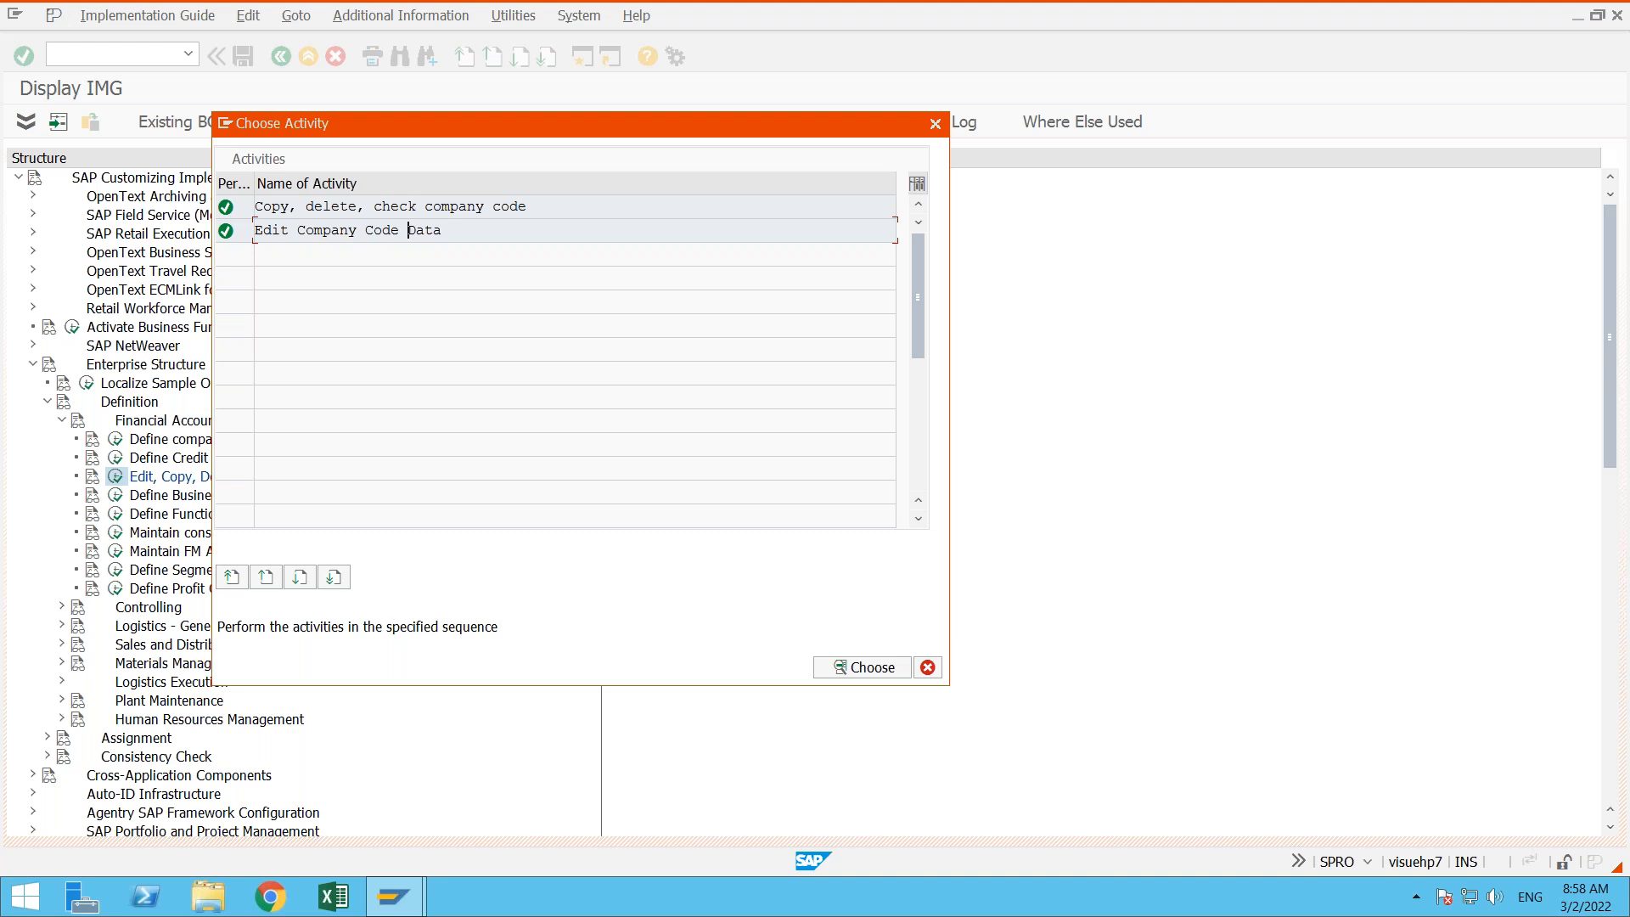
key(Return)
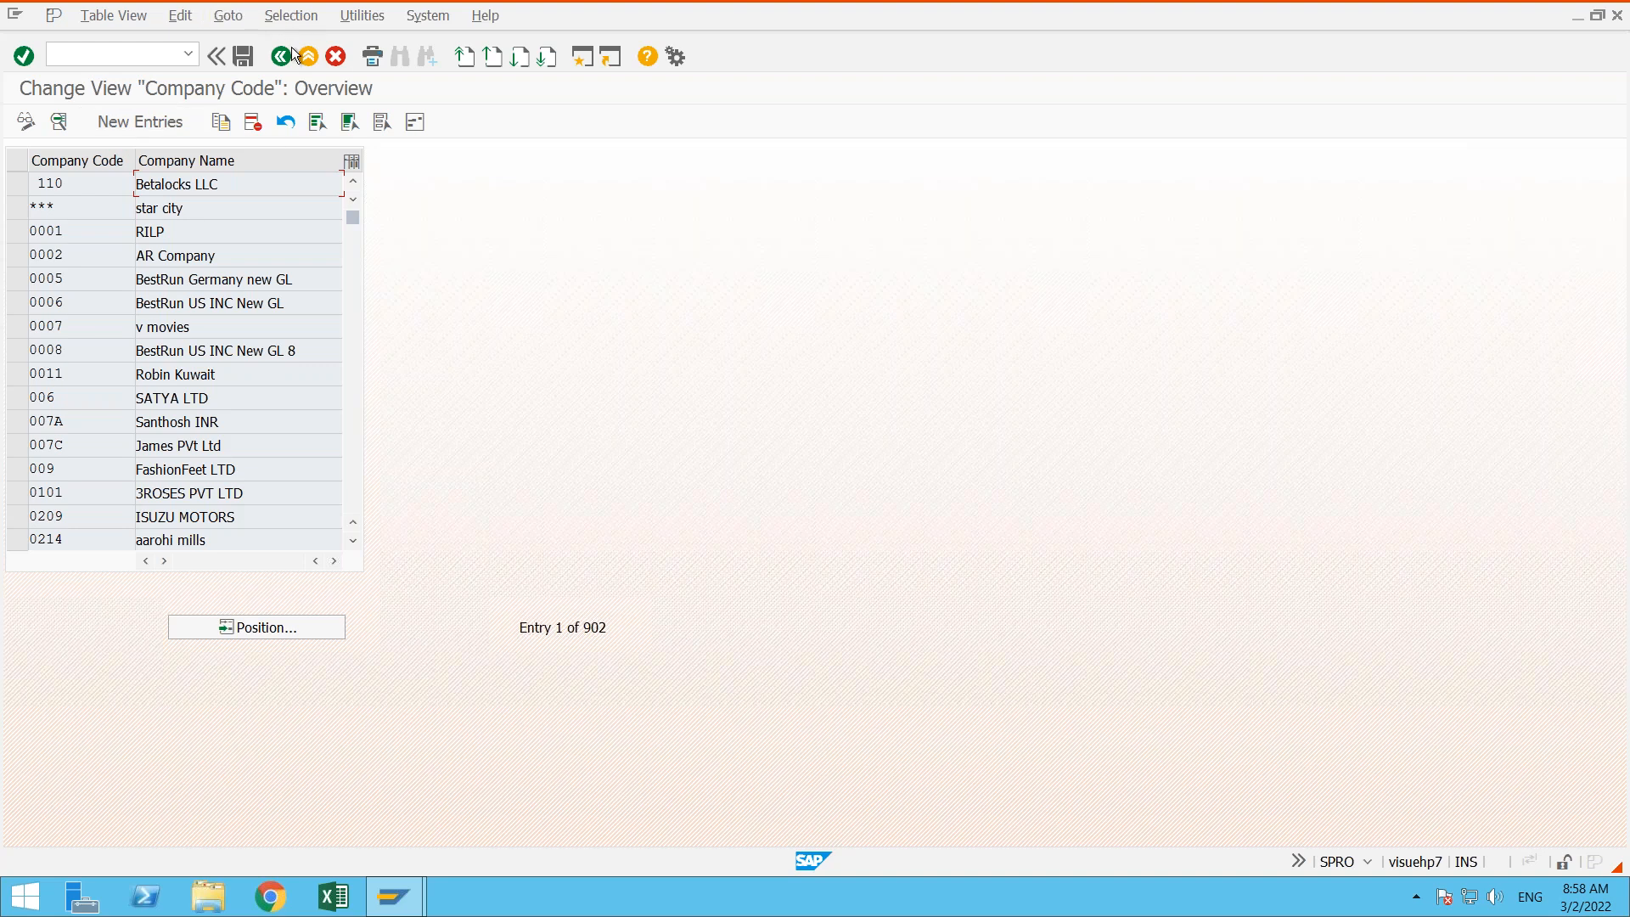
click(160, 119)
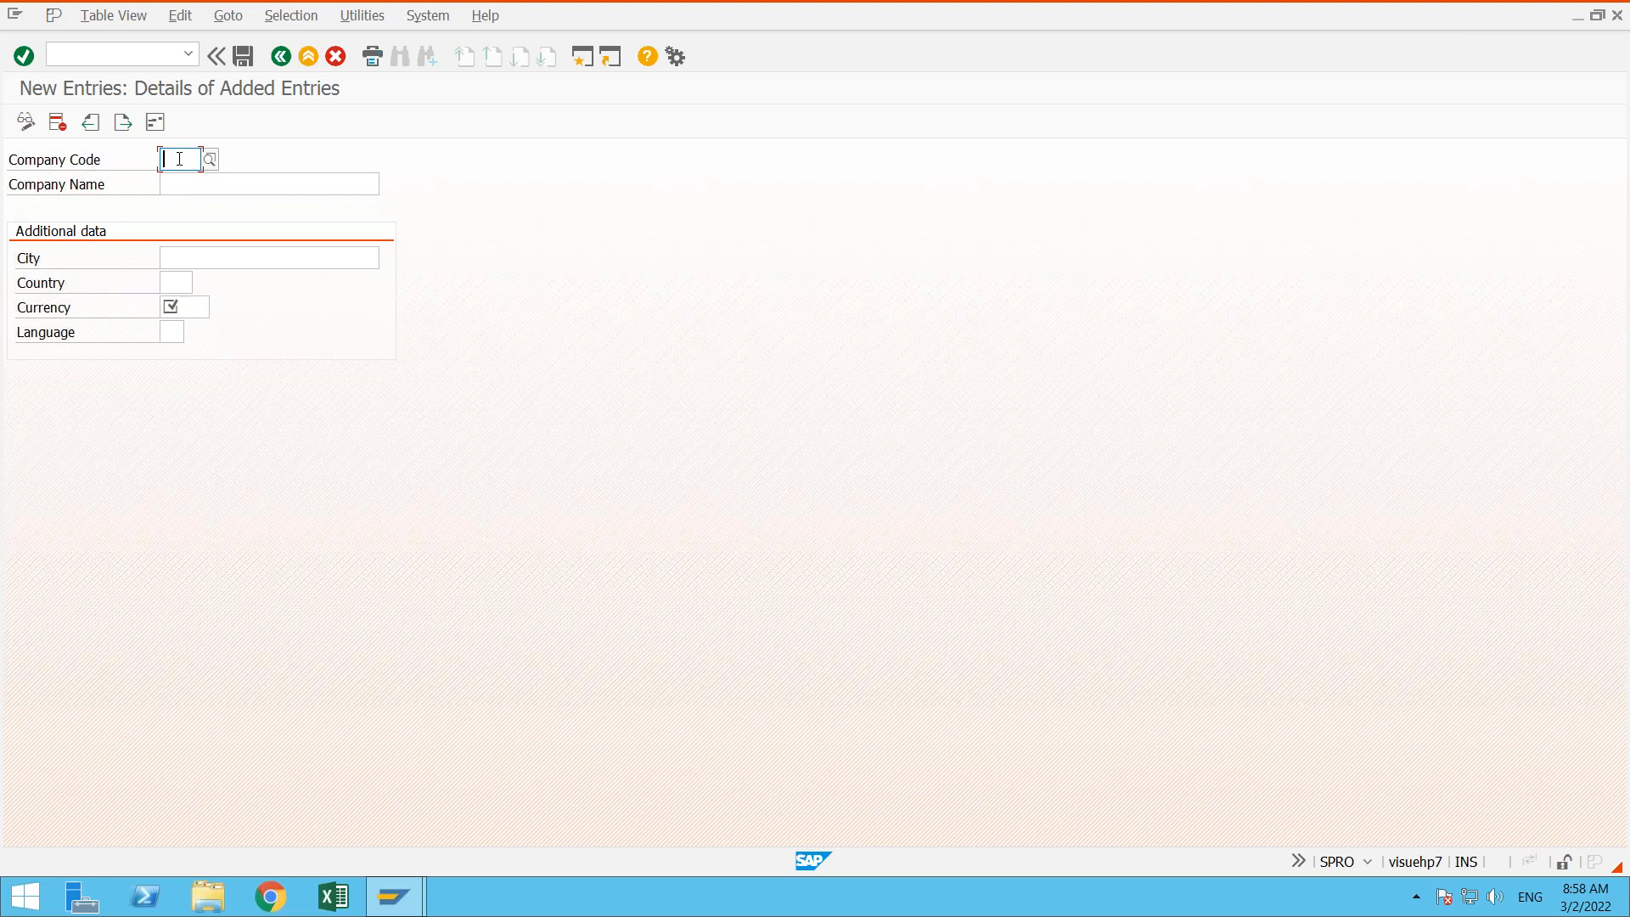
- Enter company code AD01 with the company name Adharsh Fin Corp
text(AD01)
key(Tab)
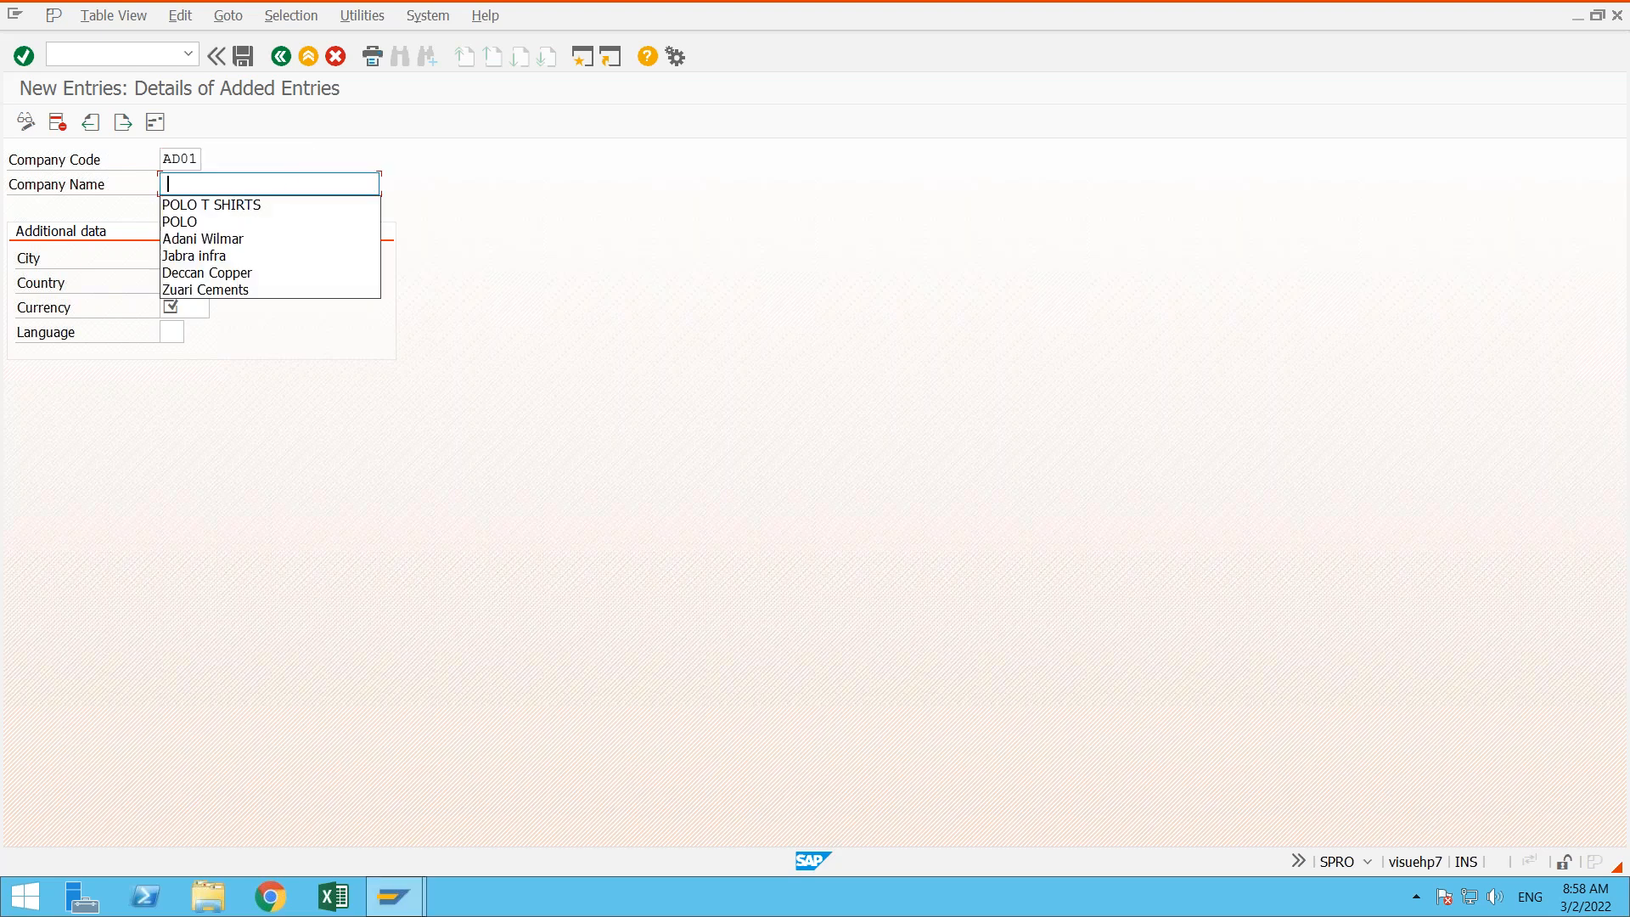
key(Down)
key(Down)
key(Down)
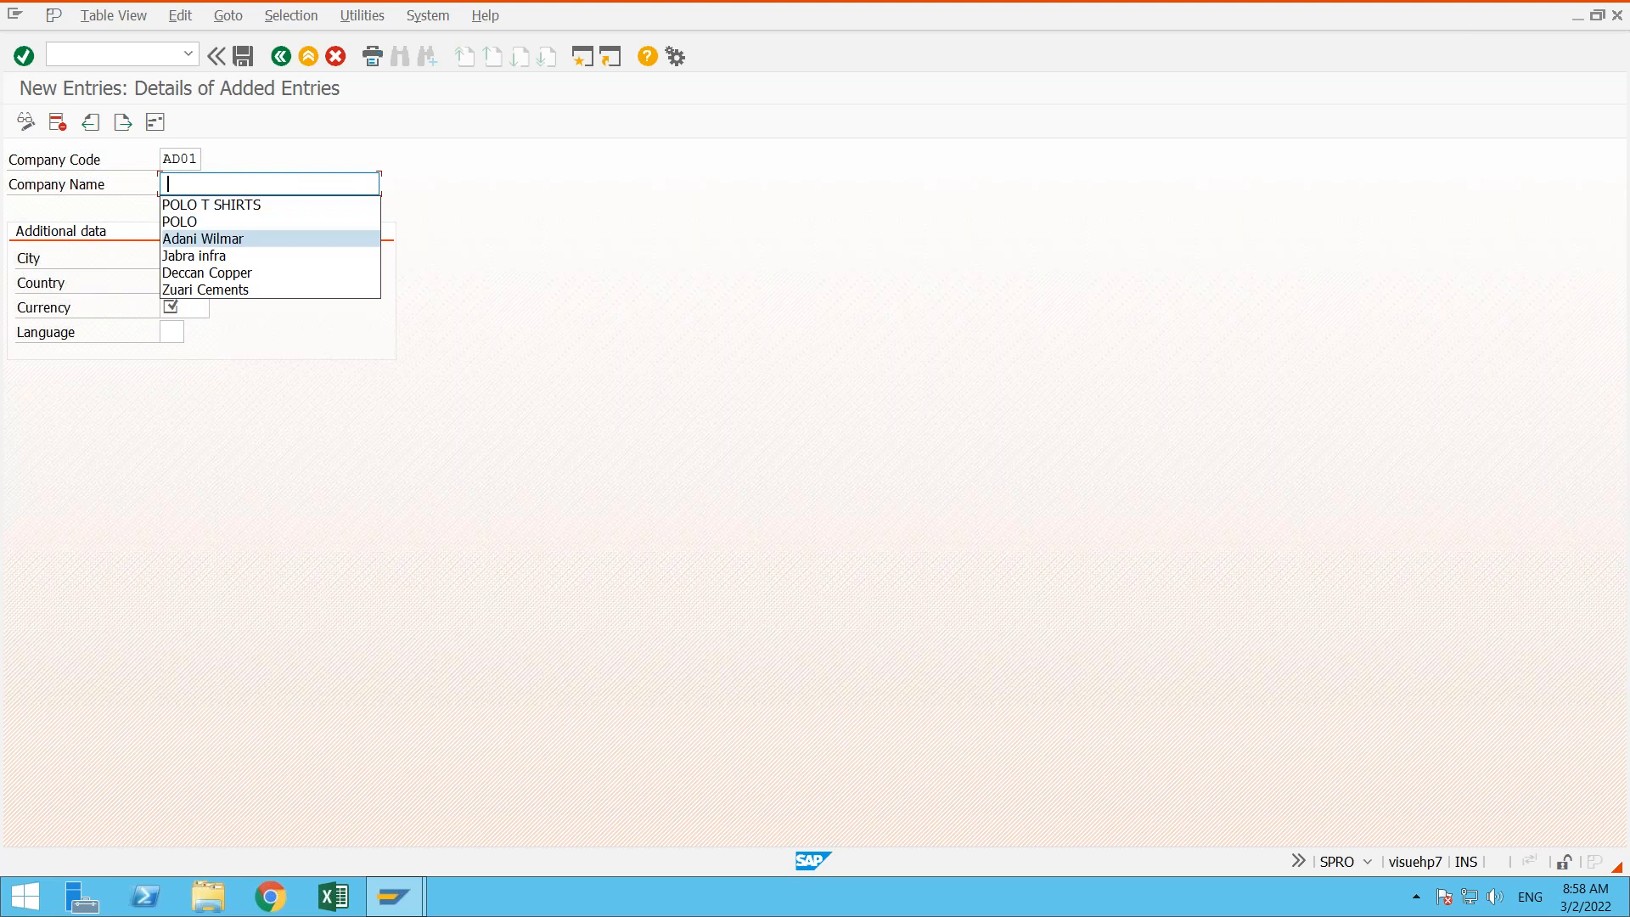
key(BackSpace)
text(Adhar )
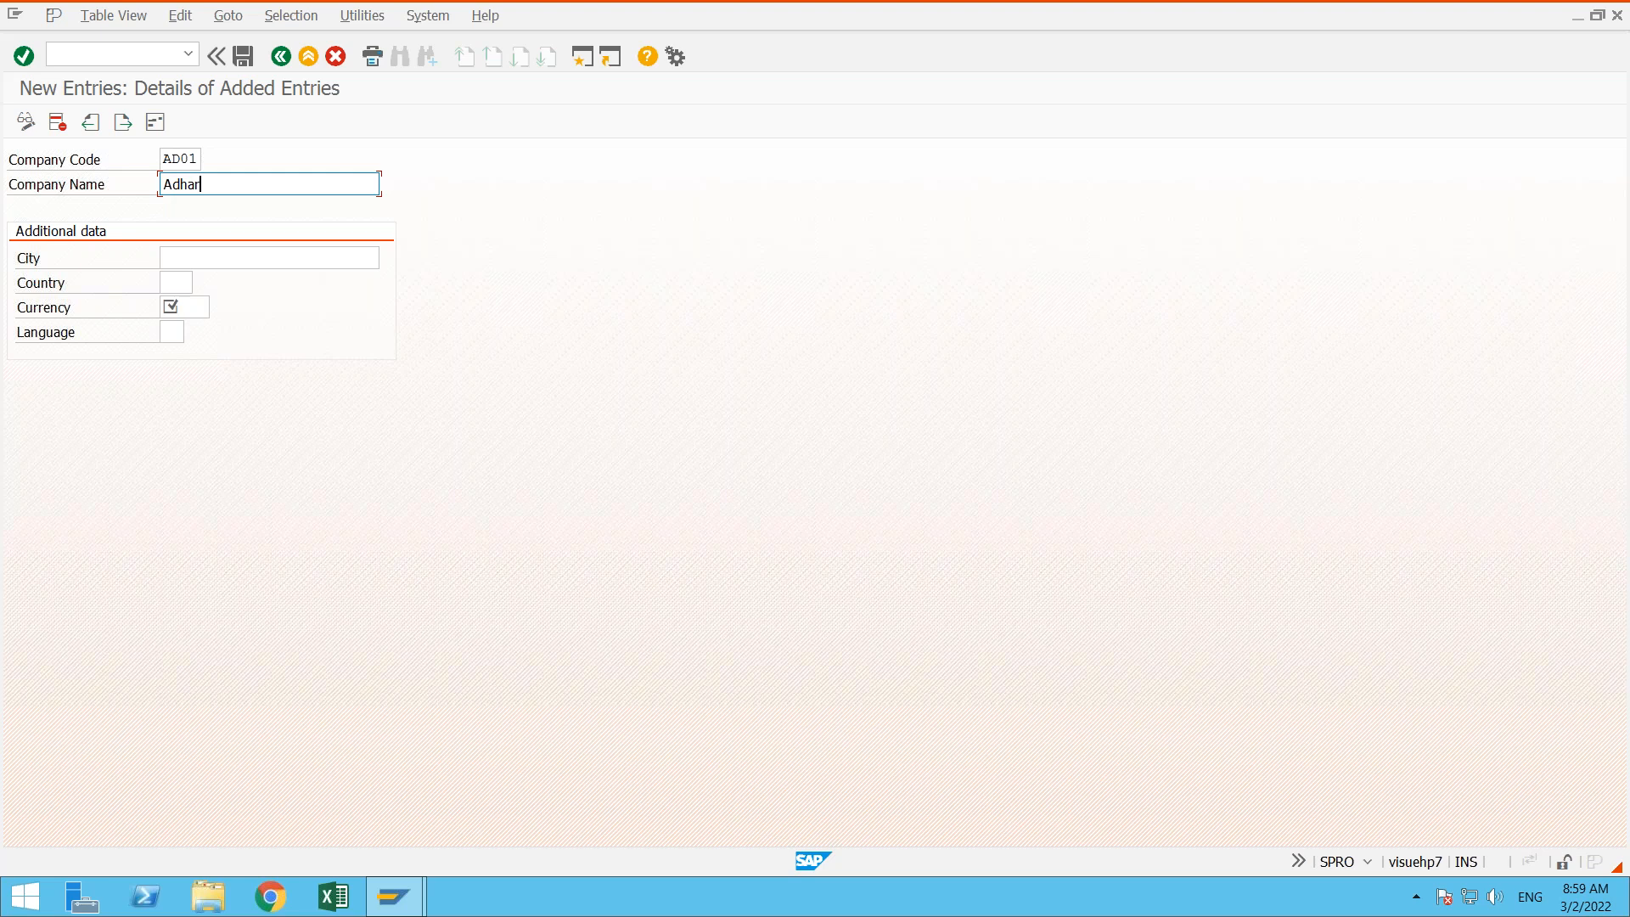
text(sh Fin Corp)
key(Tab)
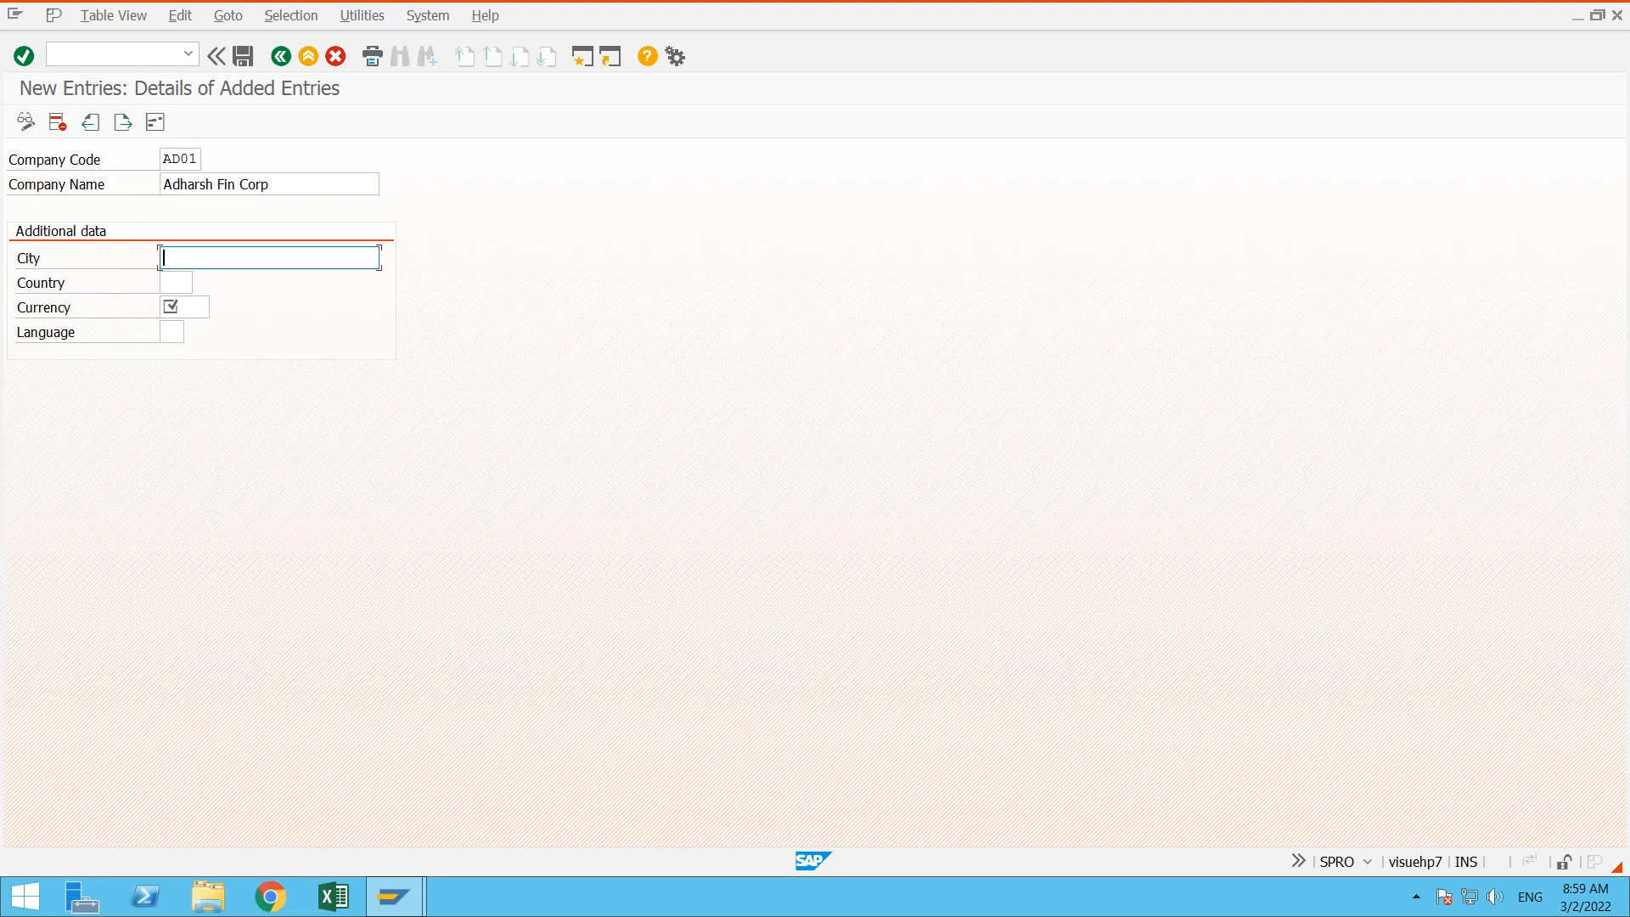
- Fill in the additional data with city hyderabad, country IN, currency INR and language EN, and validate the entry
key(Down)
key(Return)
key(Tab)
text(in)
key(Tab)
key(Return)
key(Tab)
key(Down)
key(Return)
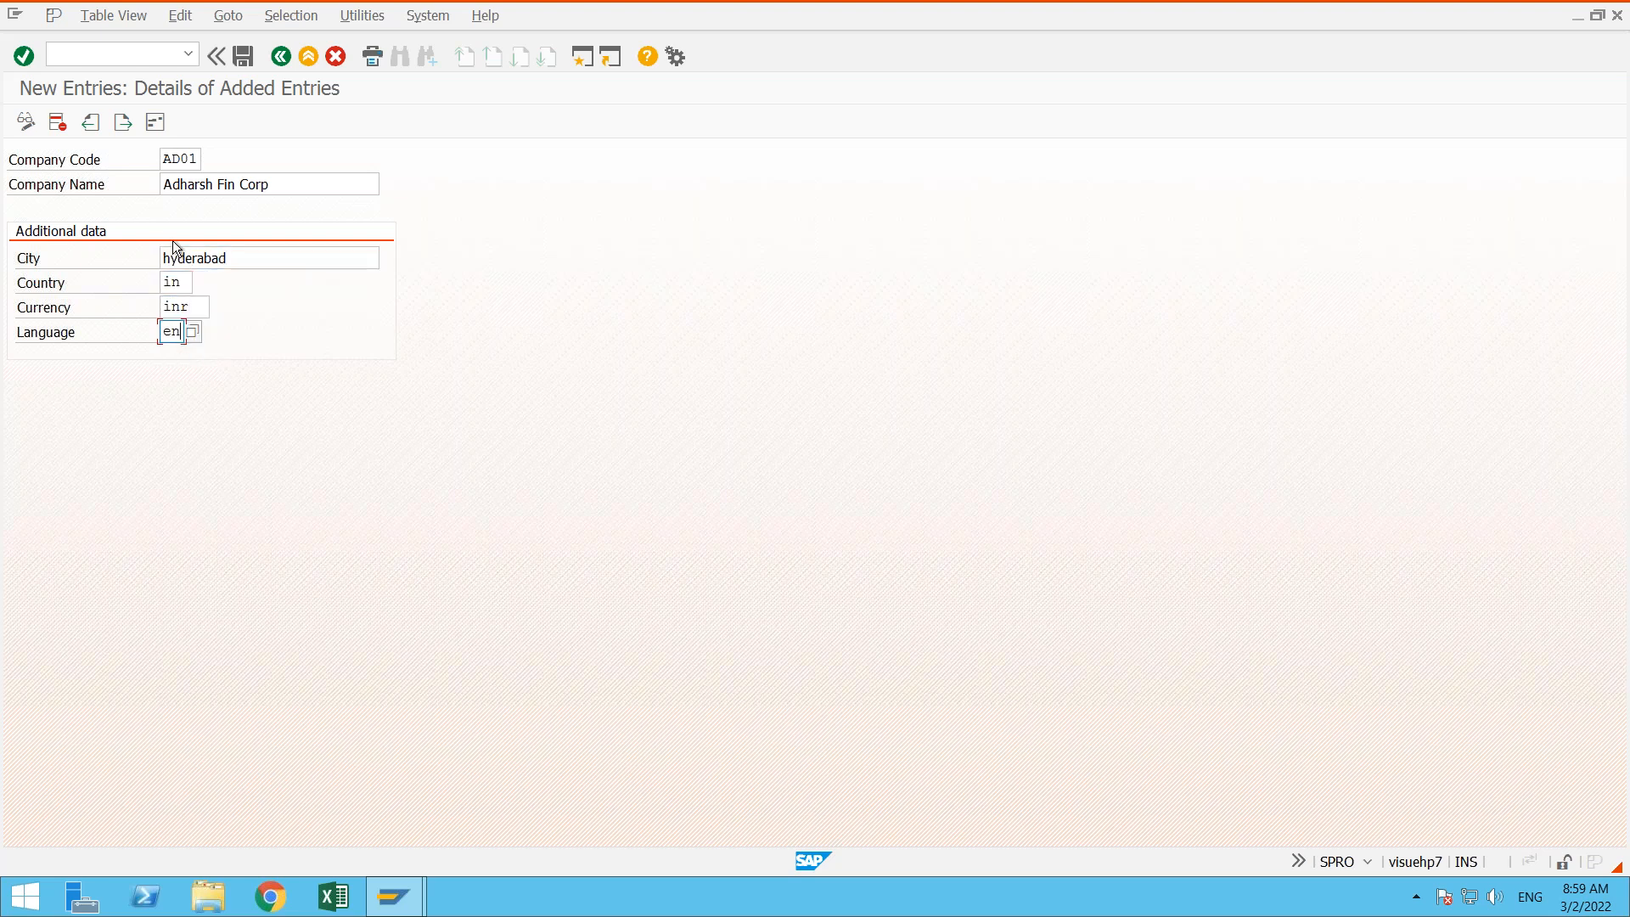
key(Return)
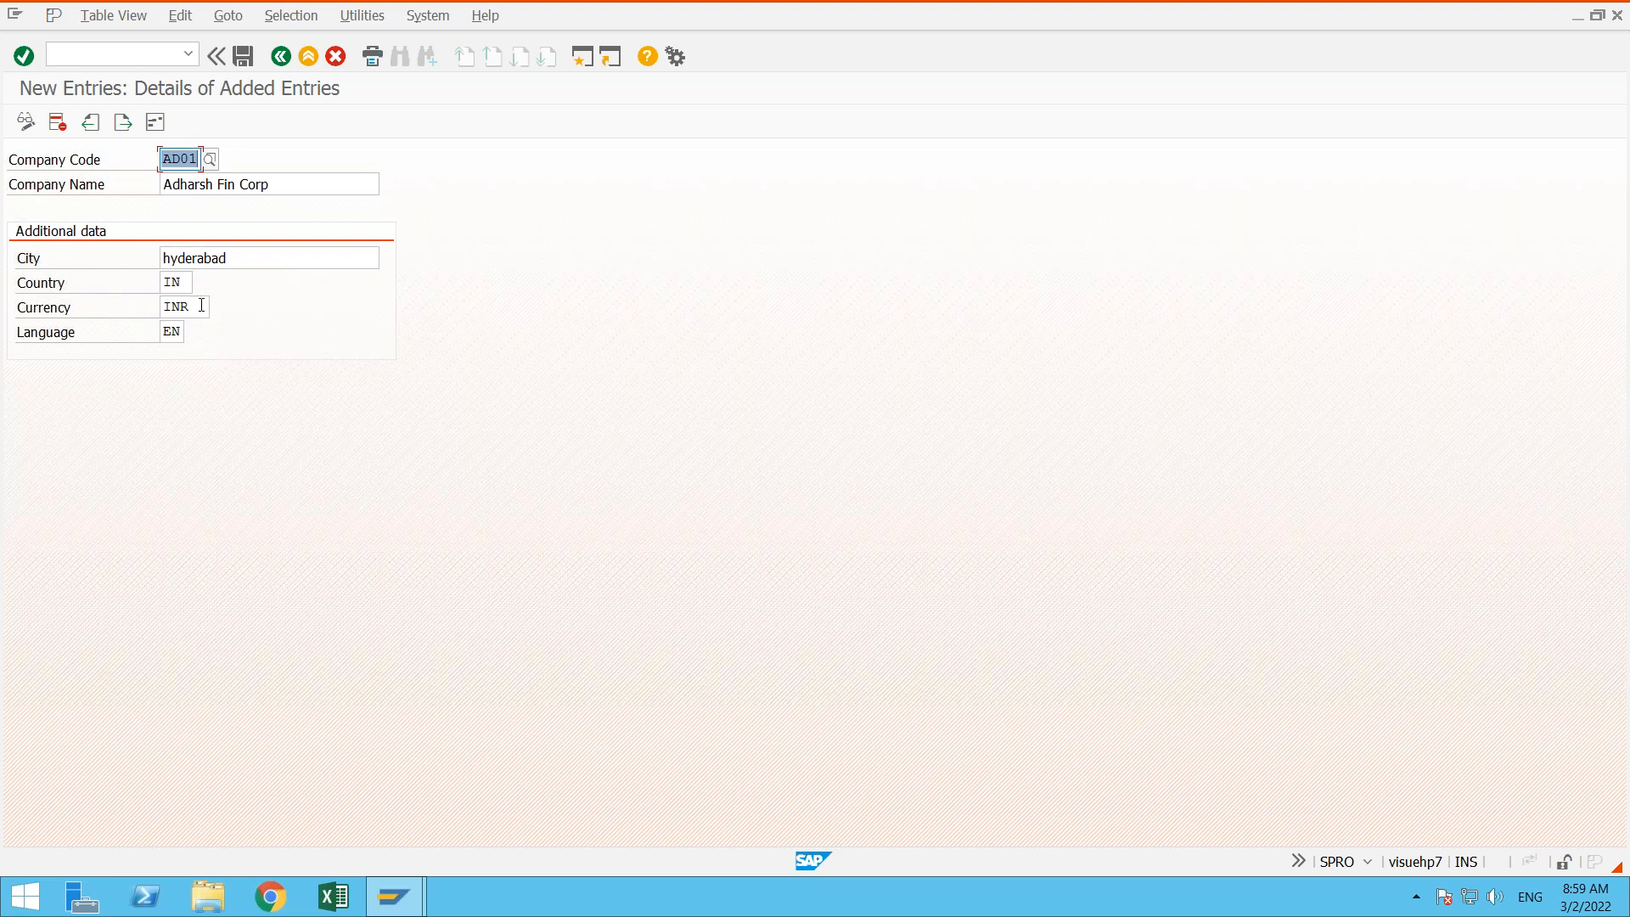
- Examine how the company code relates to the currency in the new entry
click(201, 306)
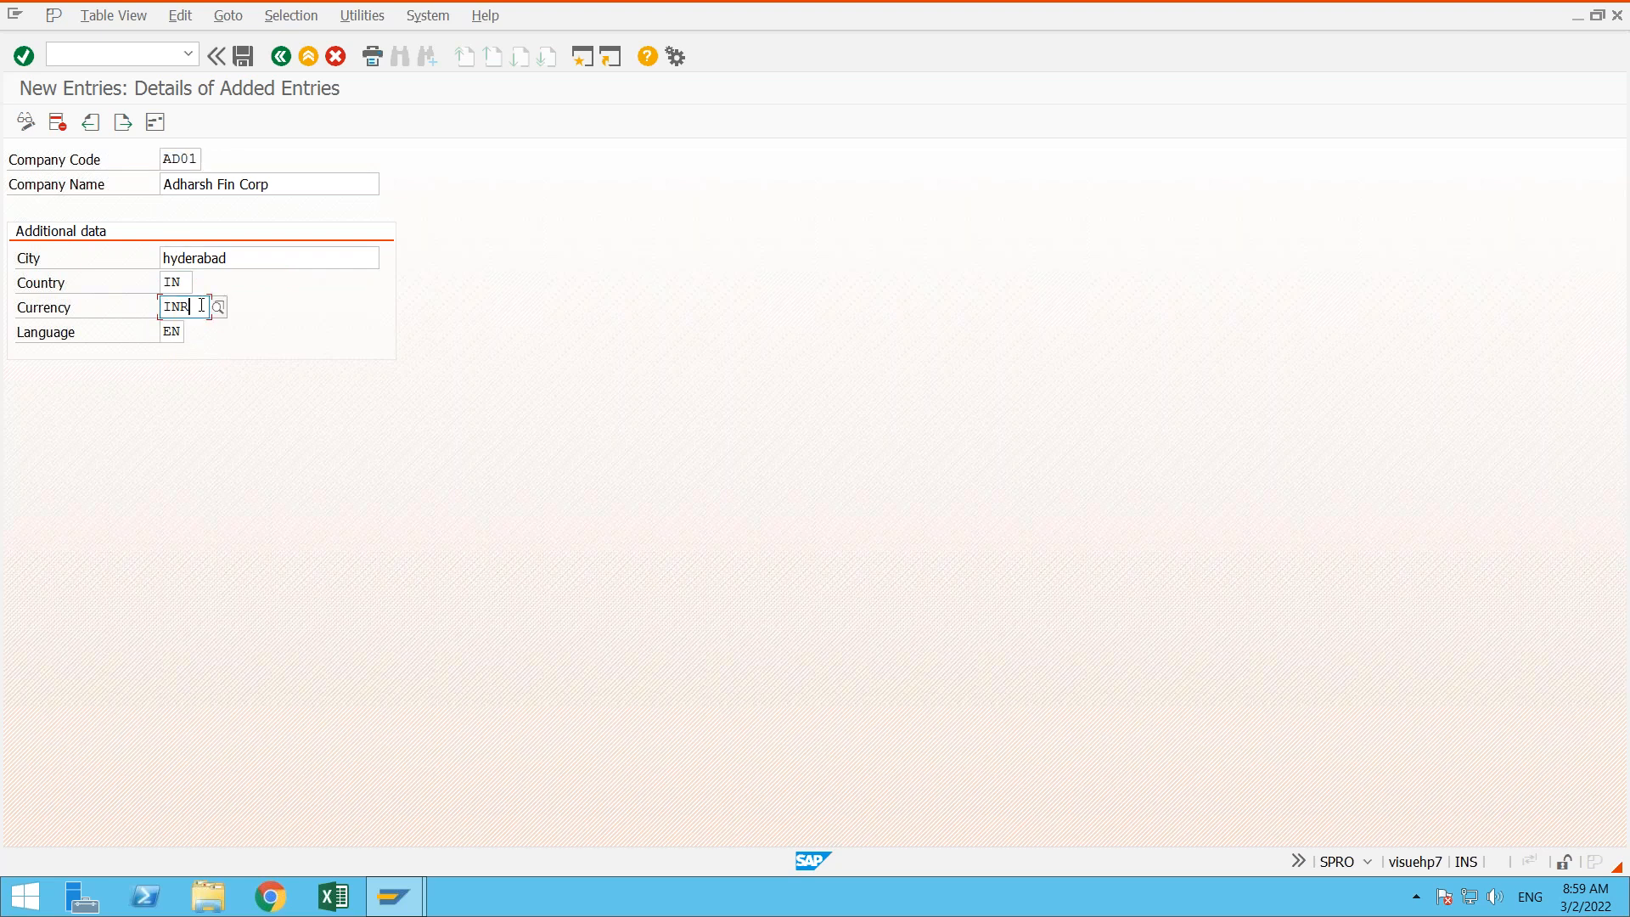
click(53, 314)
click(182, 158)
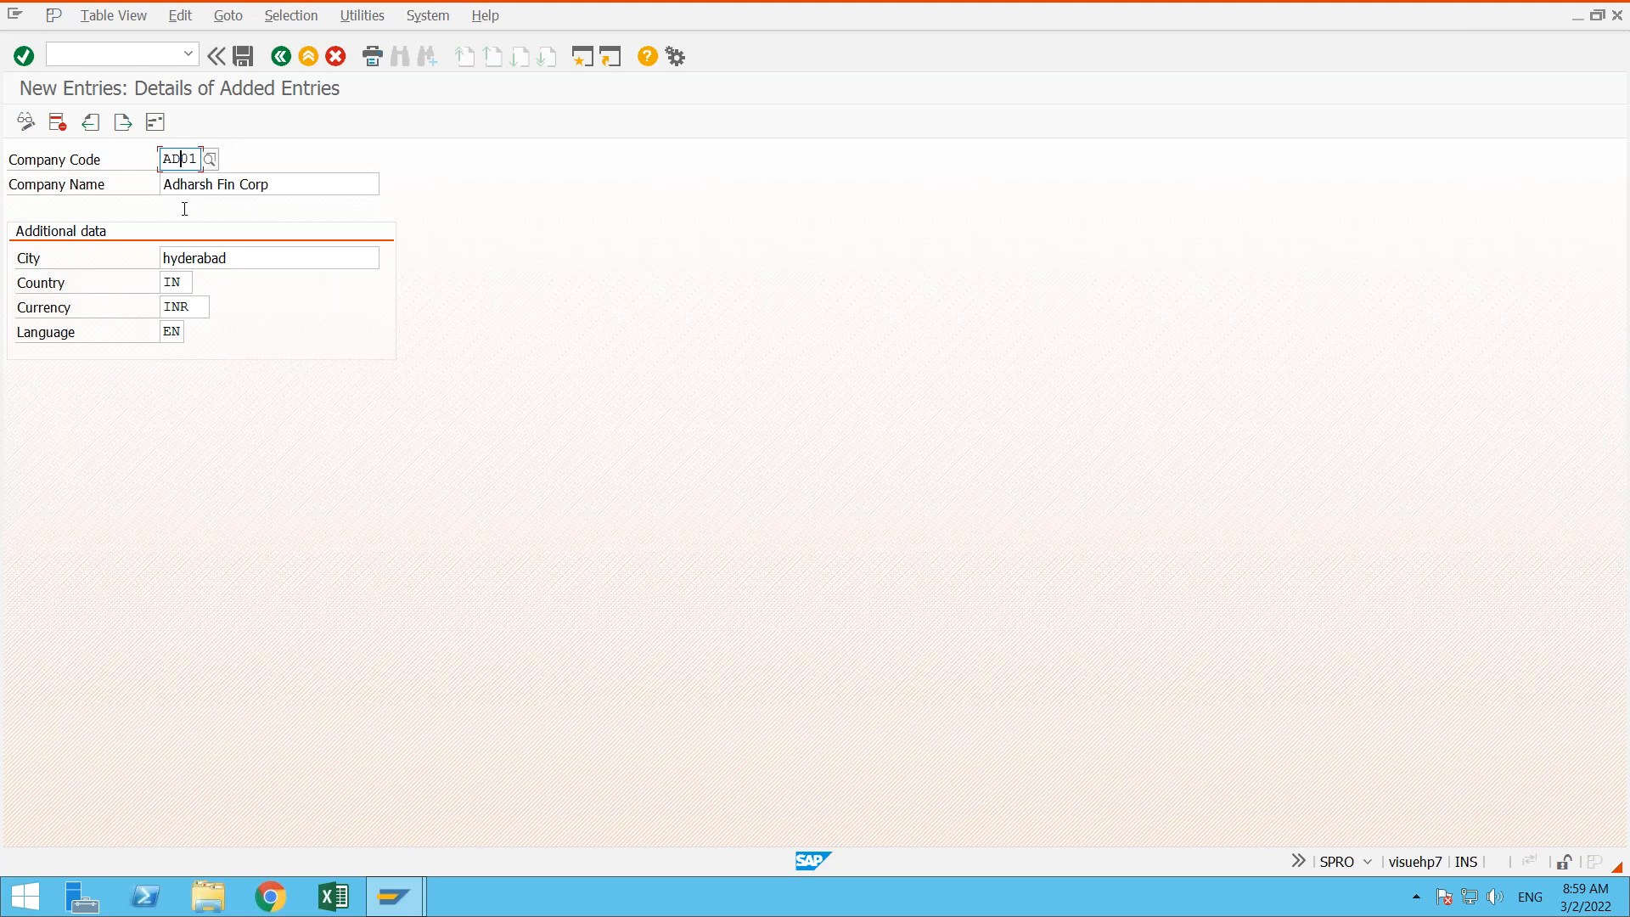
click(198, 307)
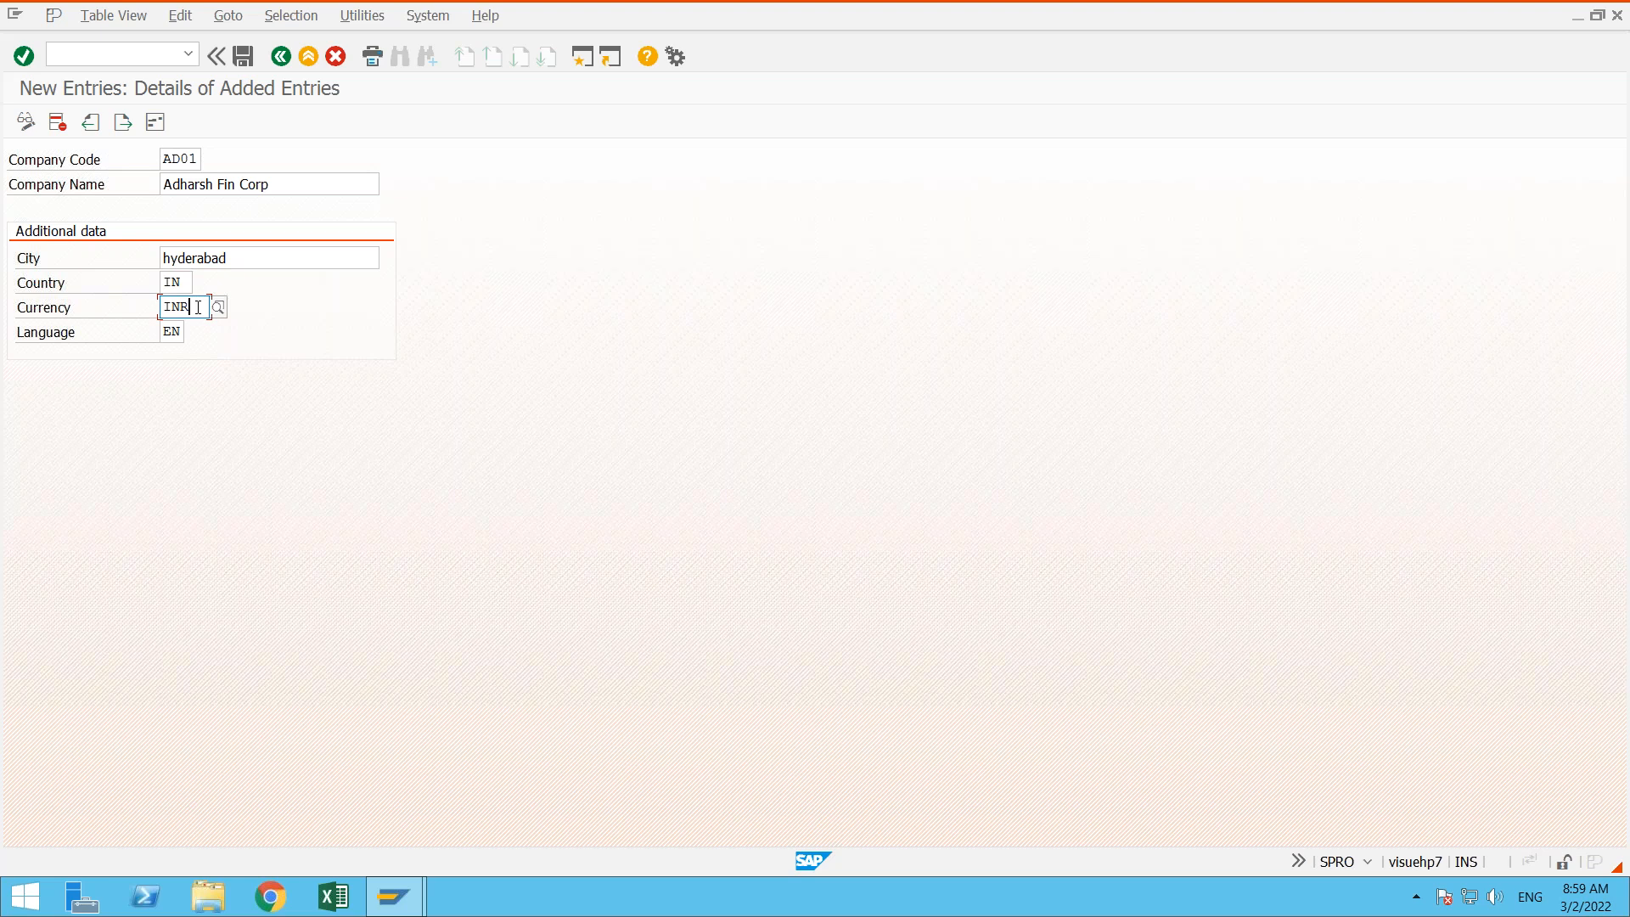
click(188, 158)
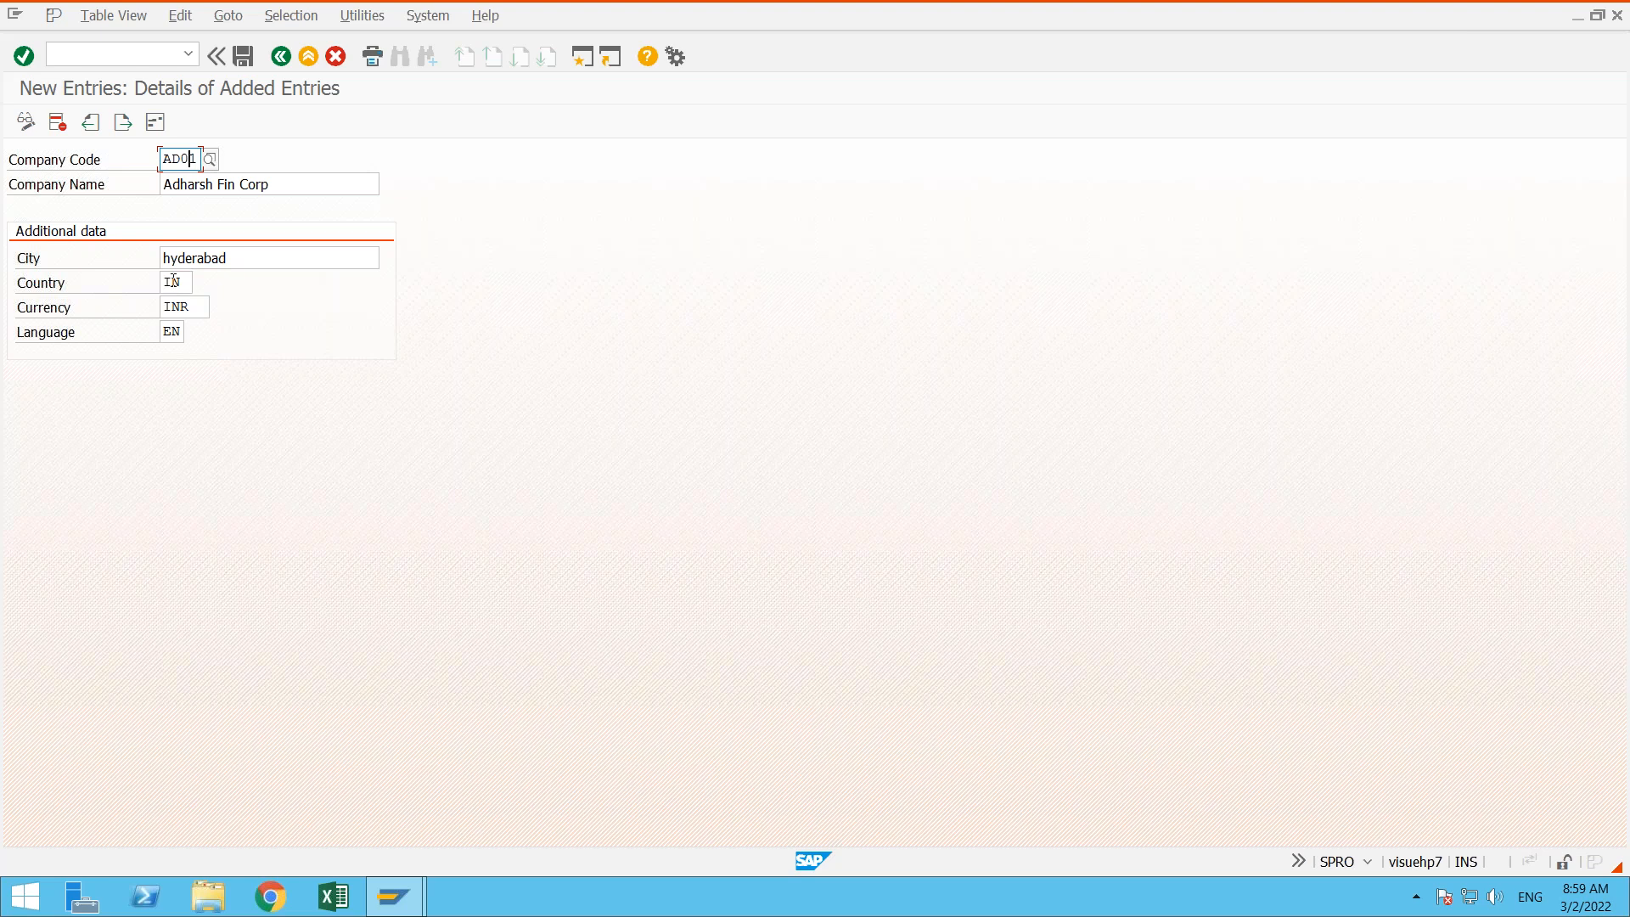
click(194, 311)
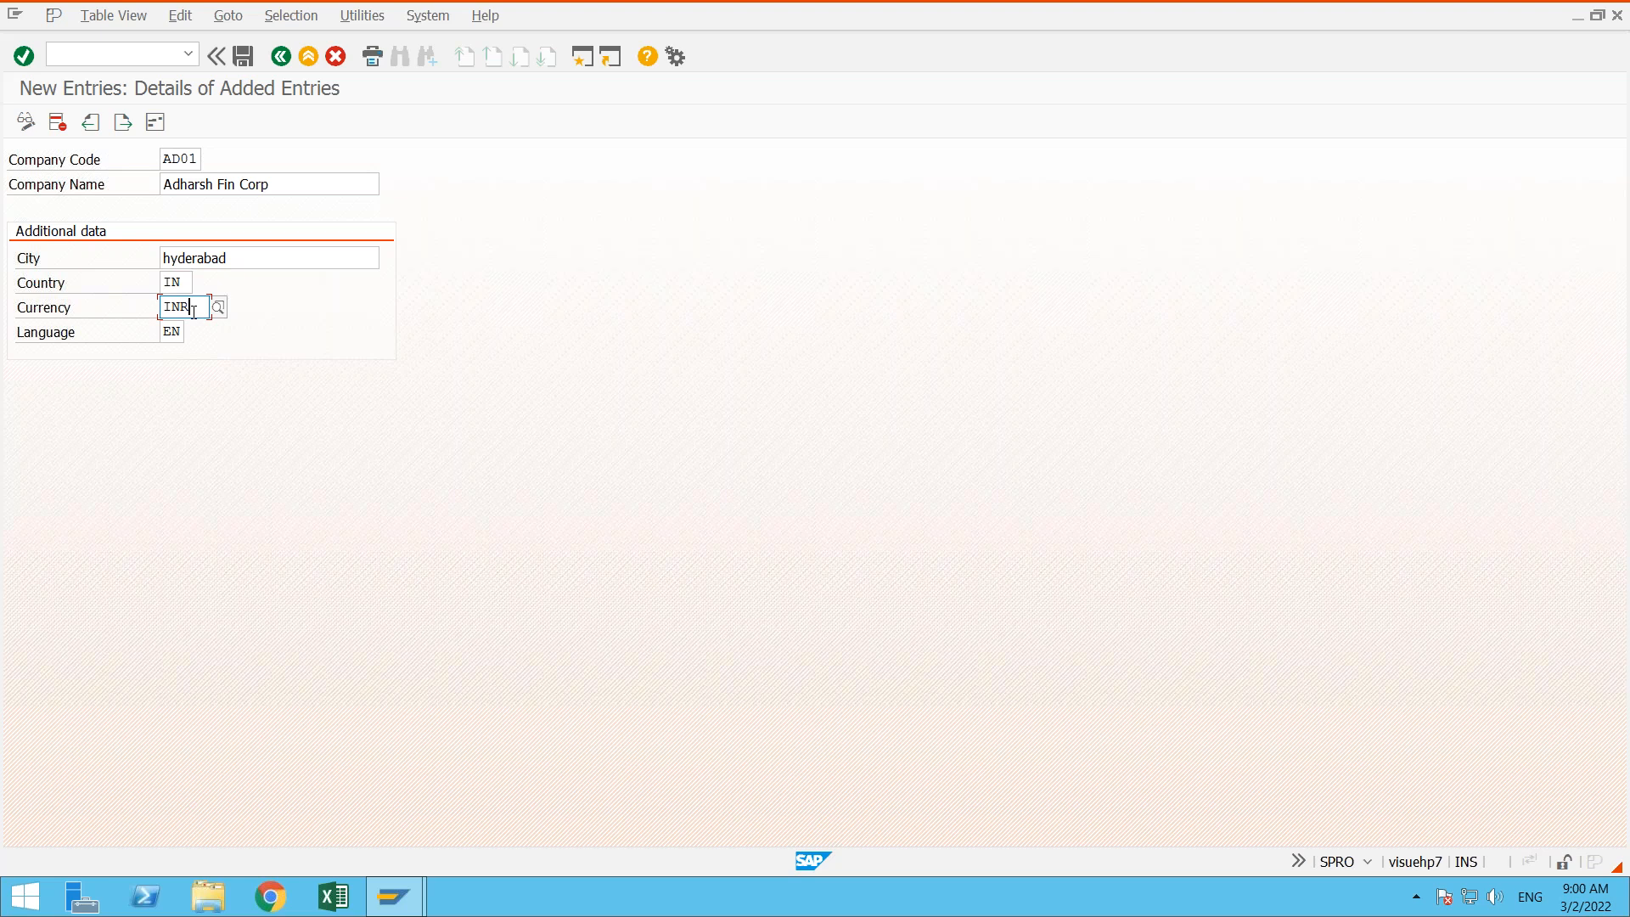
click(195, 160)
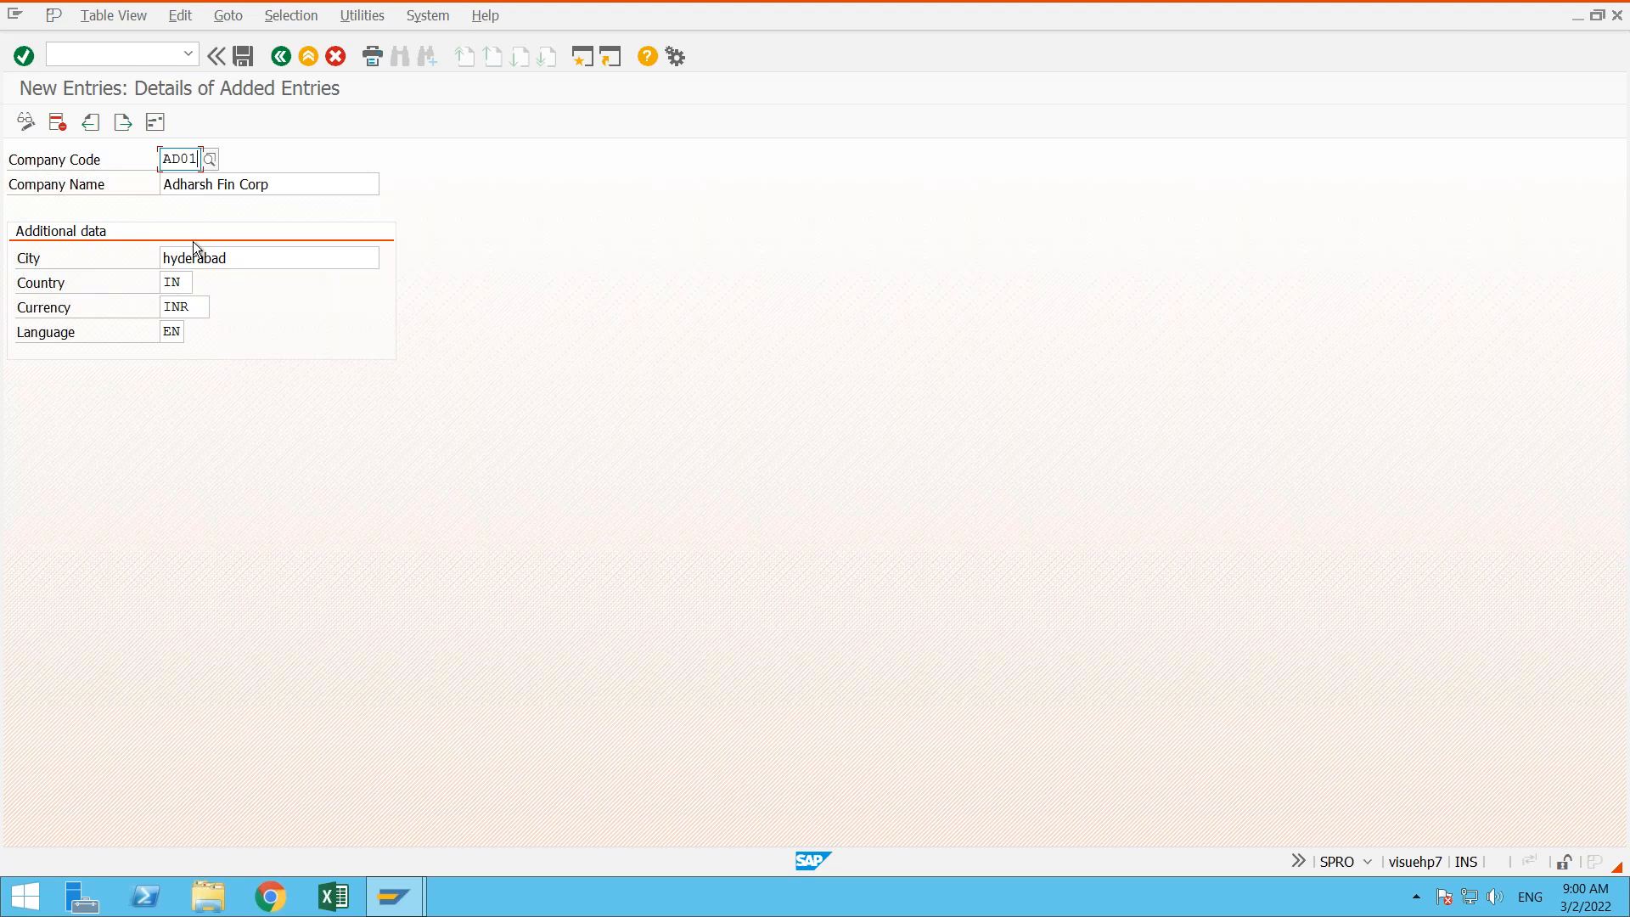
click(193, 306)
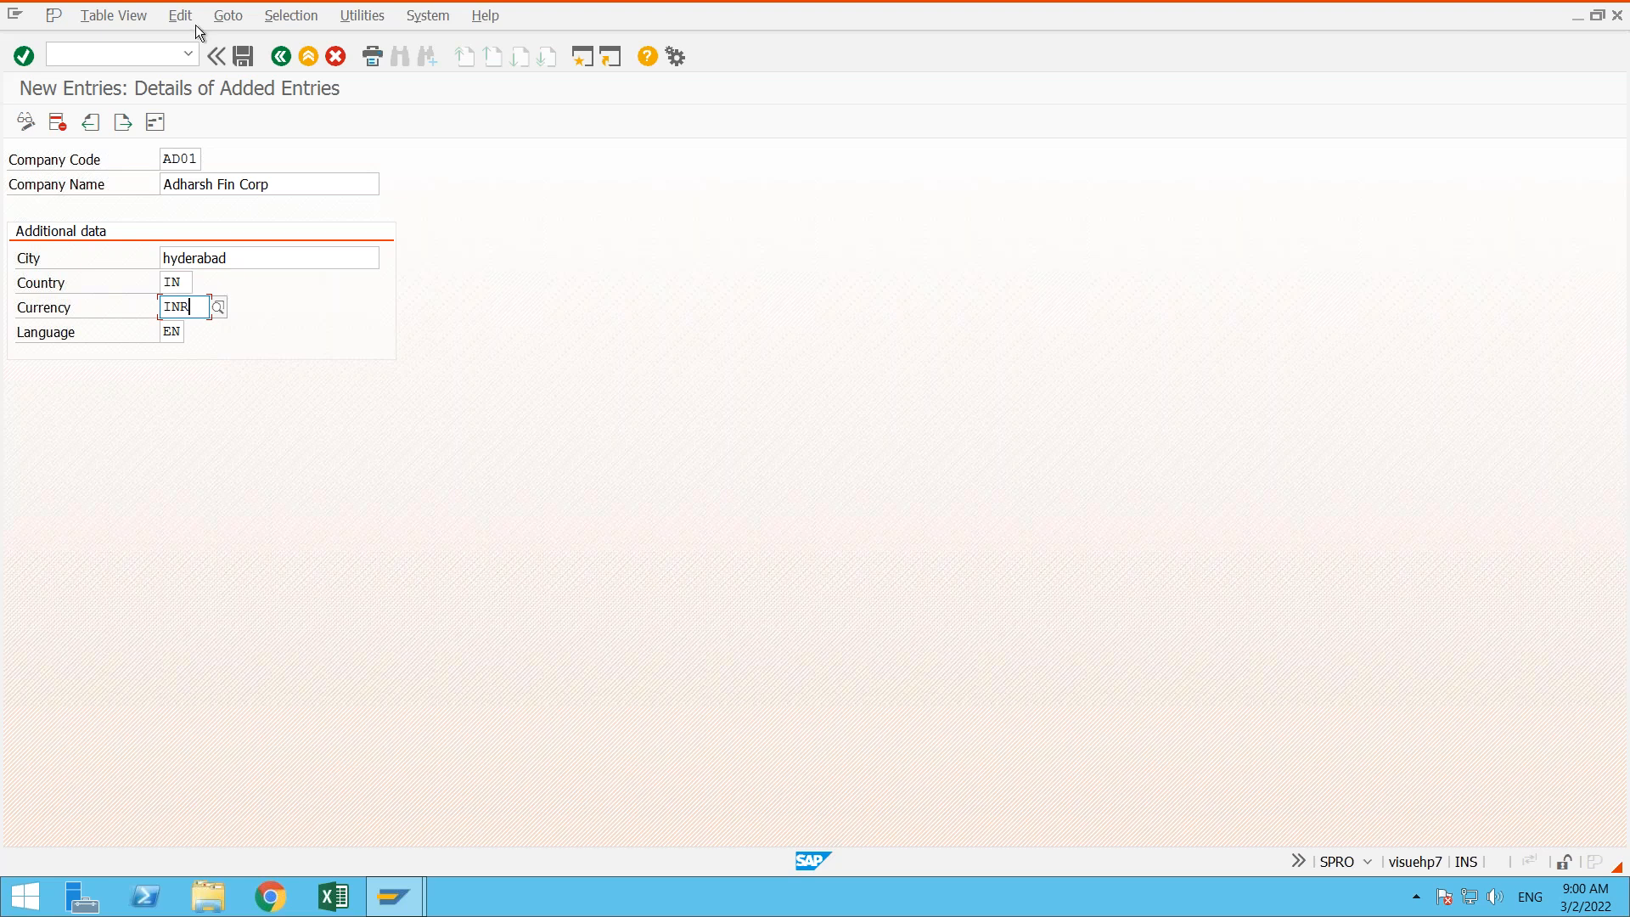
click(193, 159)
click(198, 309)
- Open transaction fb50 in a new session
click(582, 58)
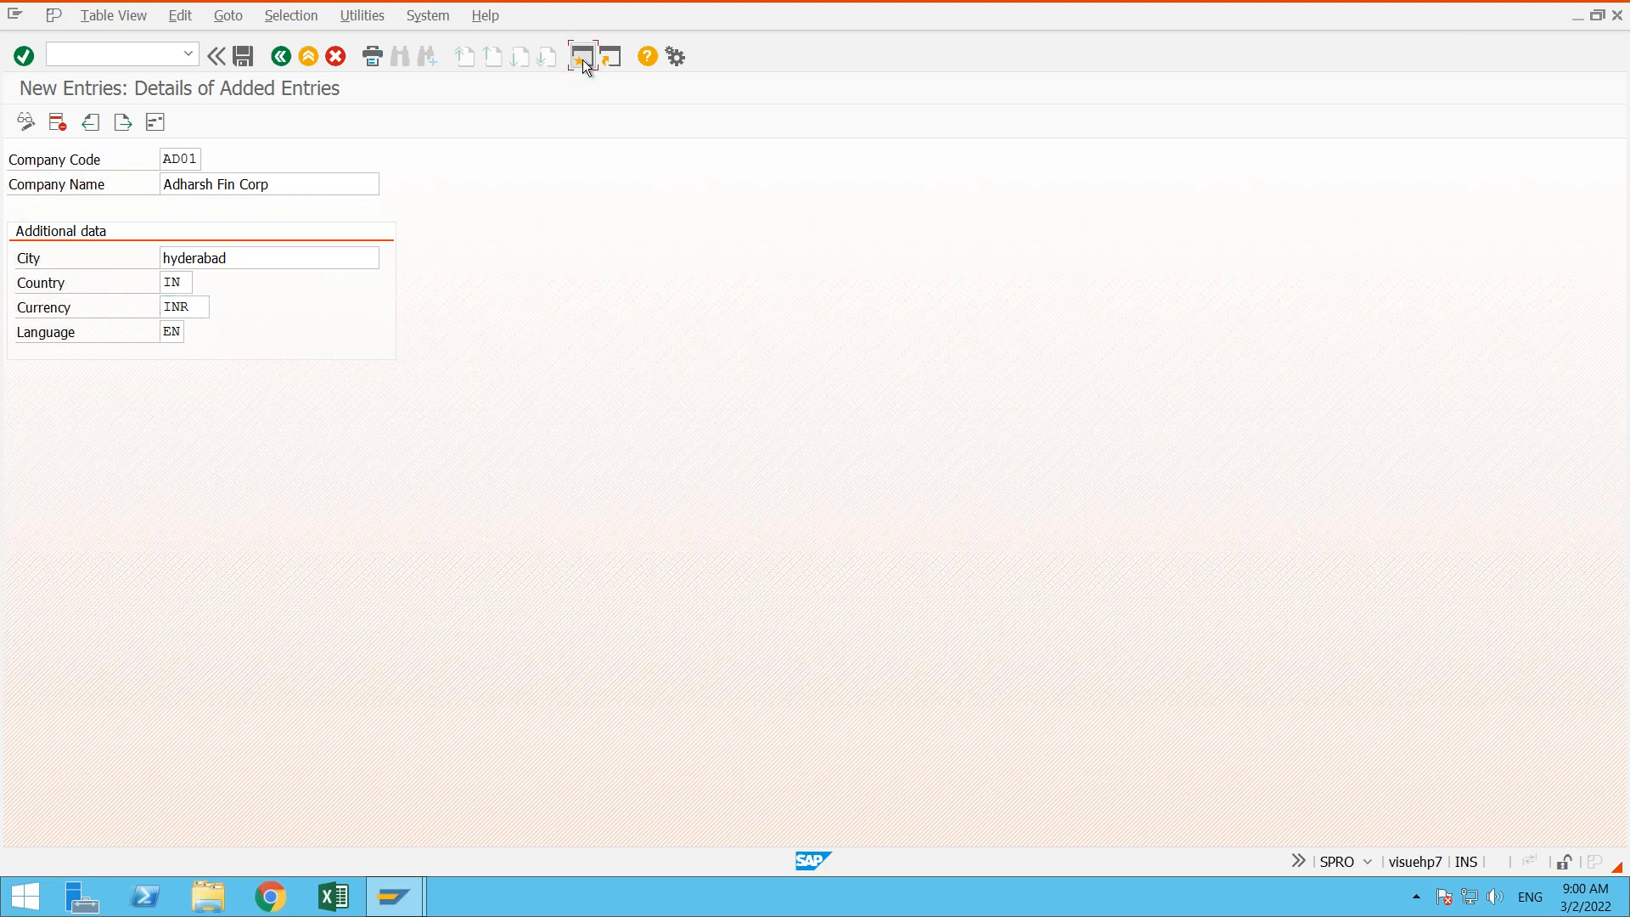
text(fb50)
key(Return)
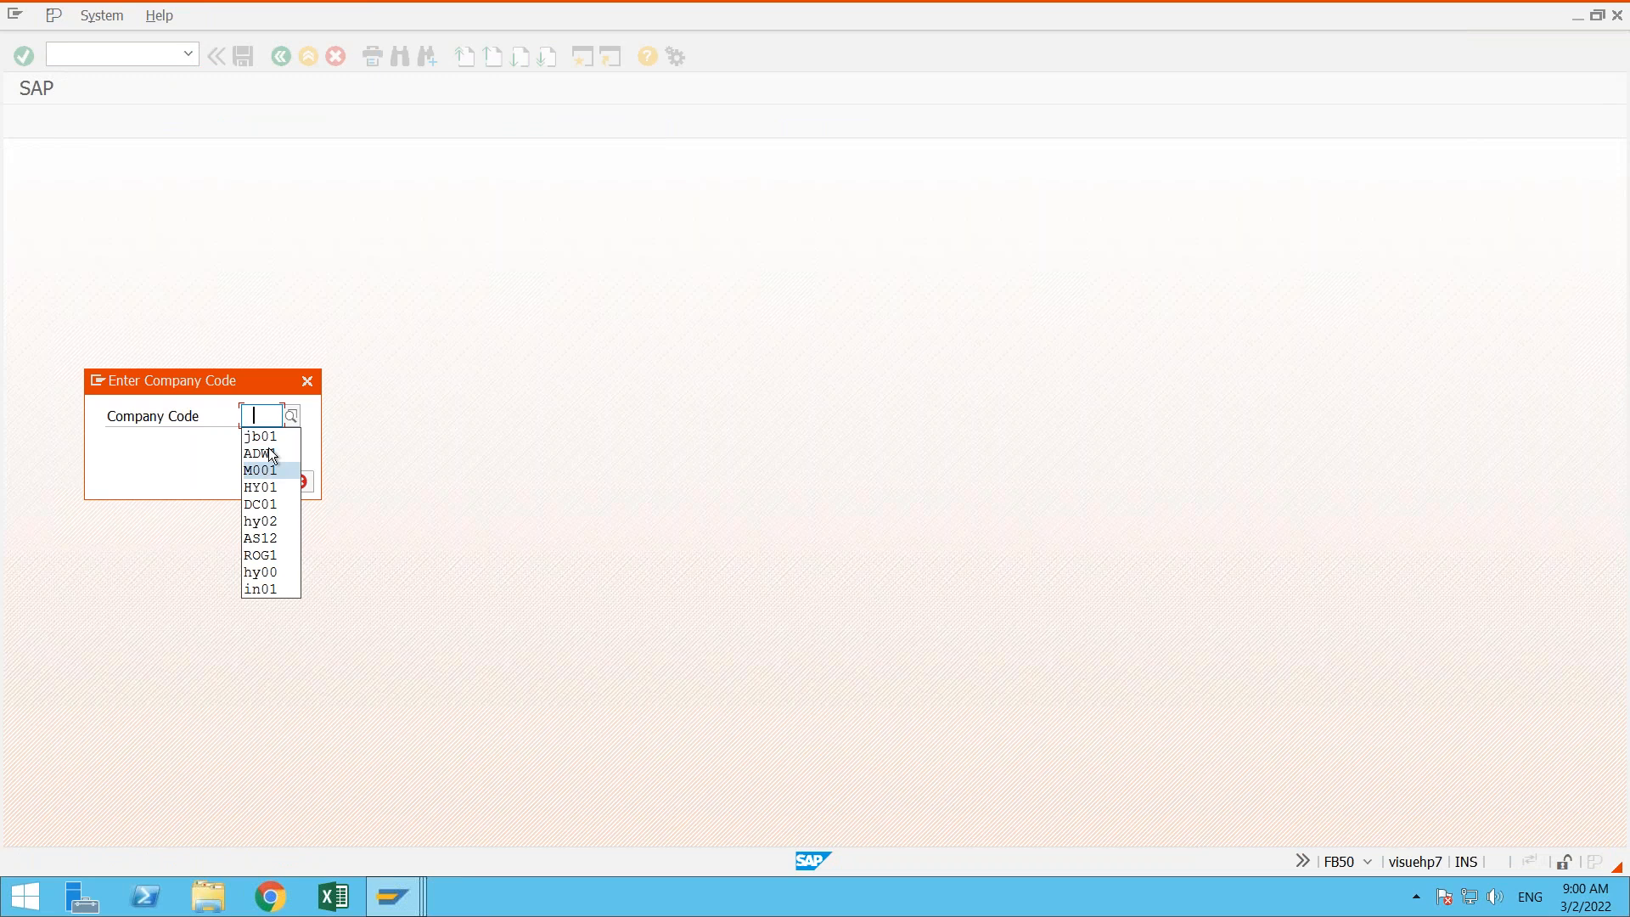
- Look up the company codes, choose 1001 for the G/L document entry, and exit the error dialog
click(294, 414)
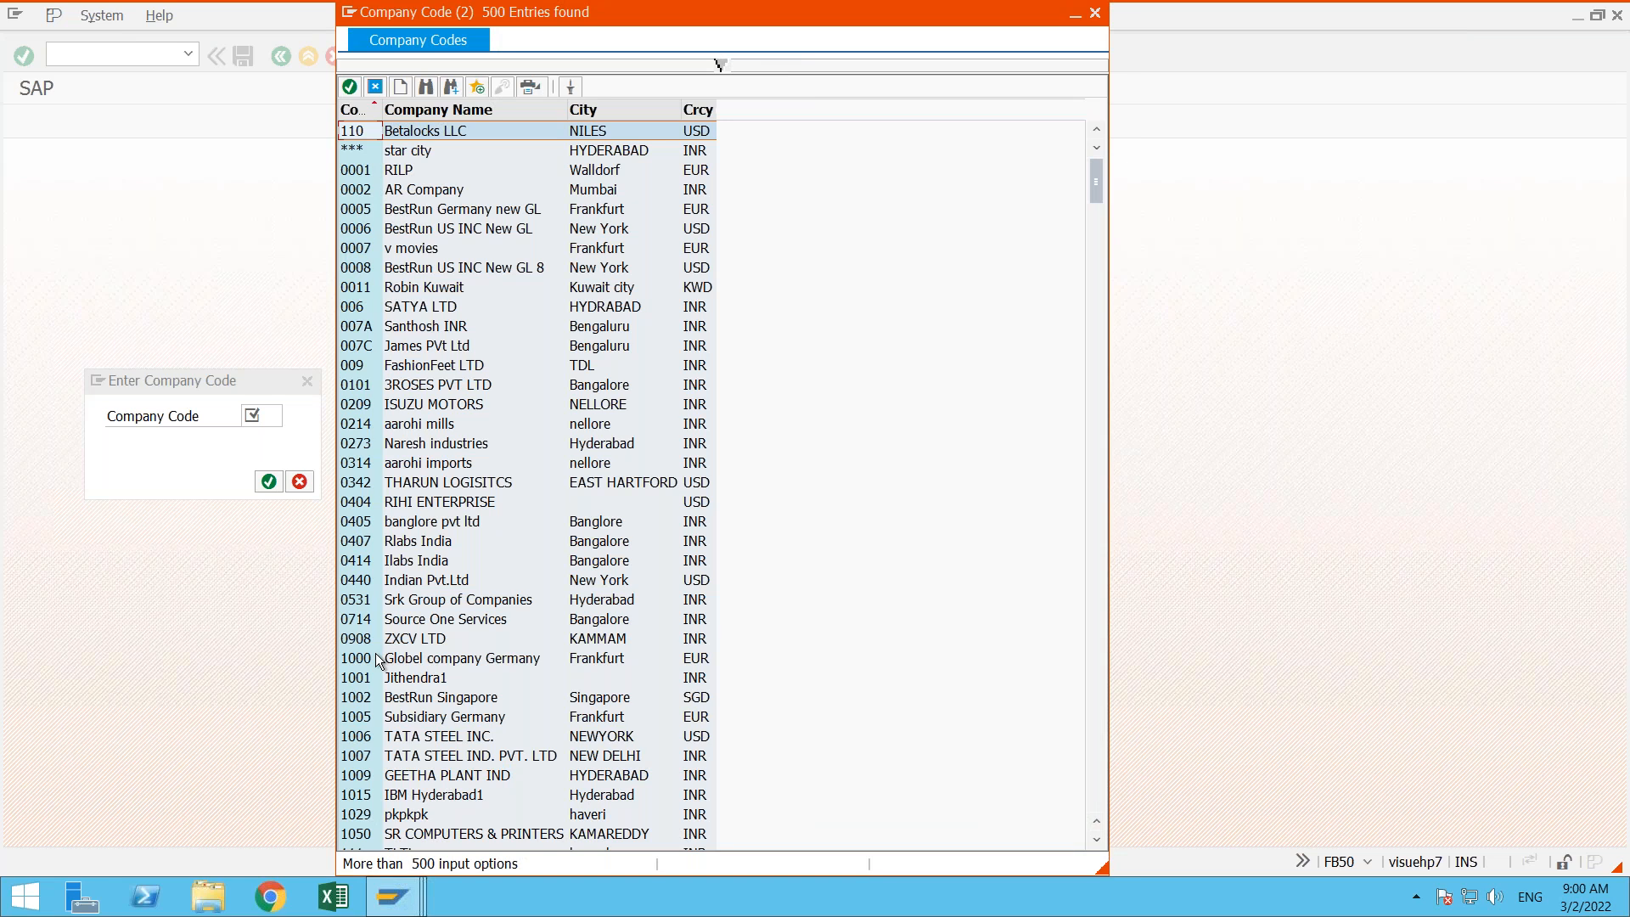
double_click(370, 679)
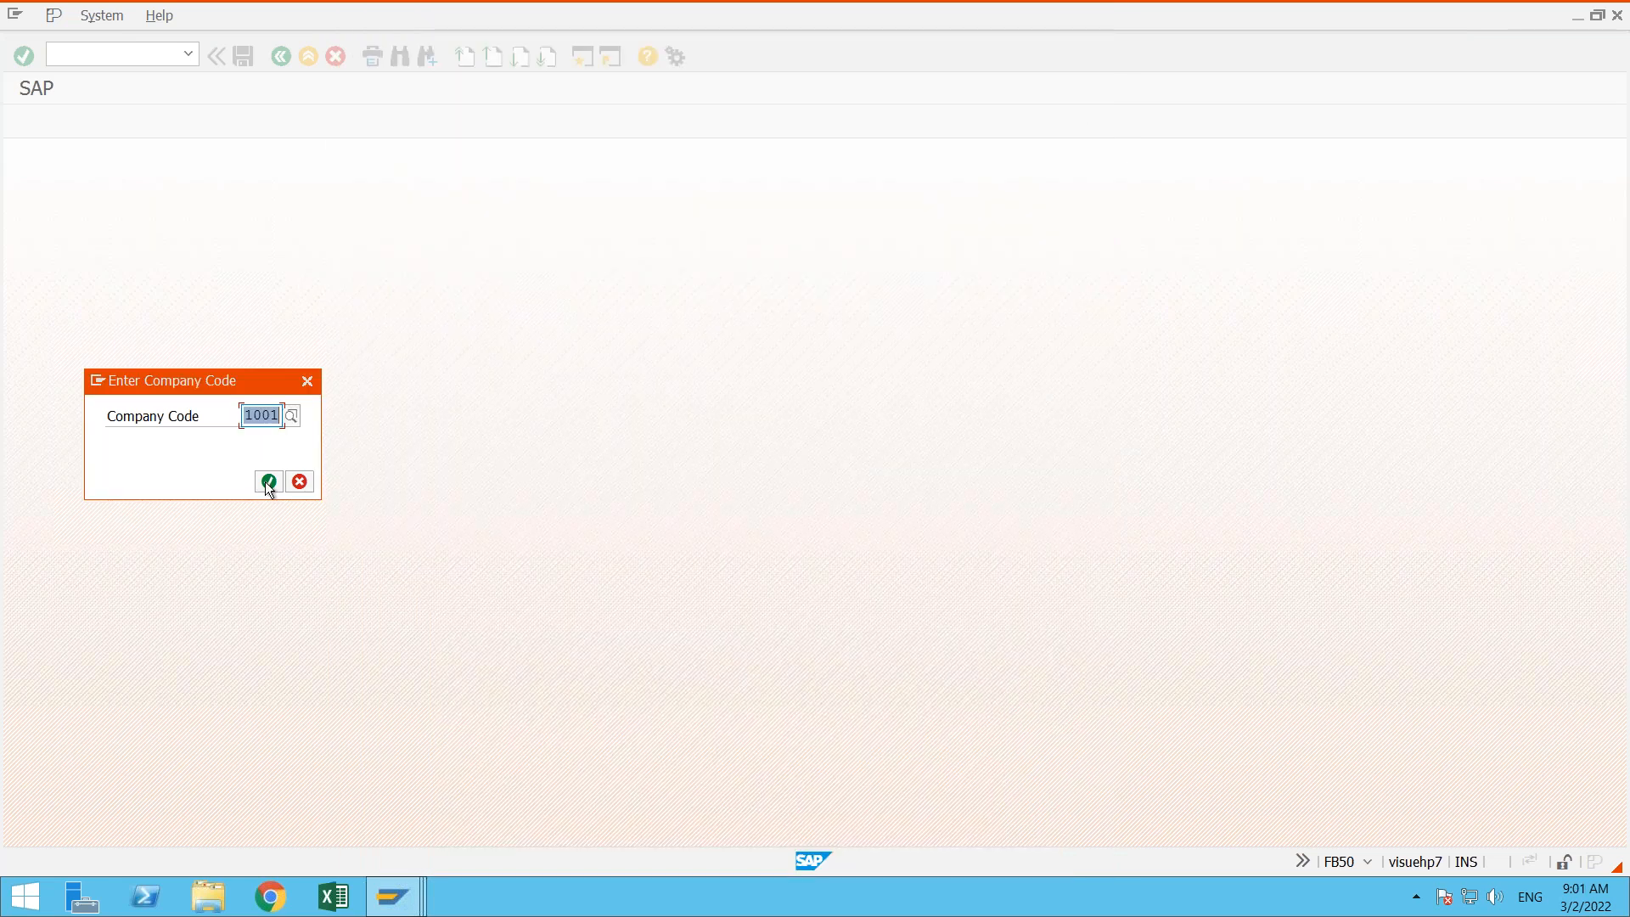
click(268, 482)
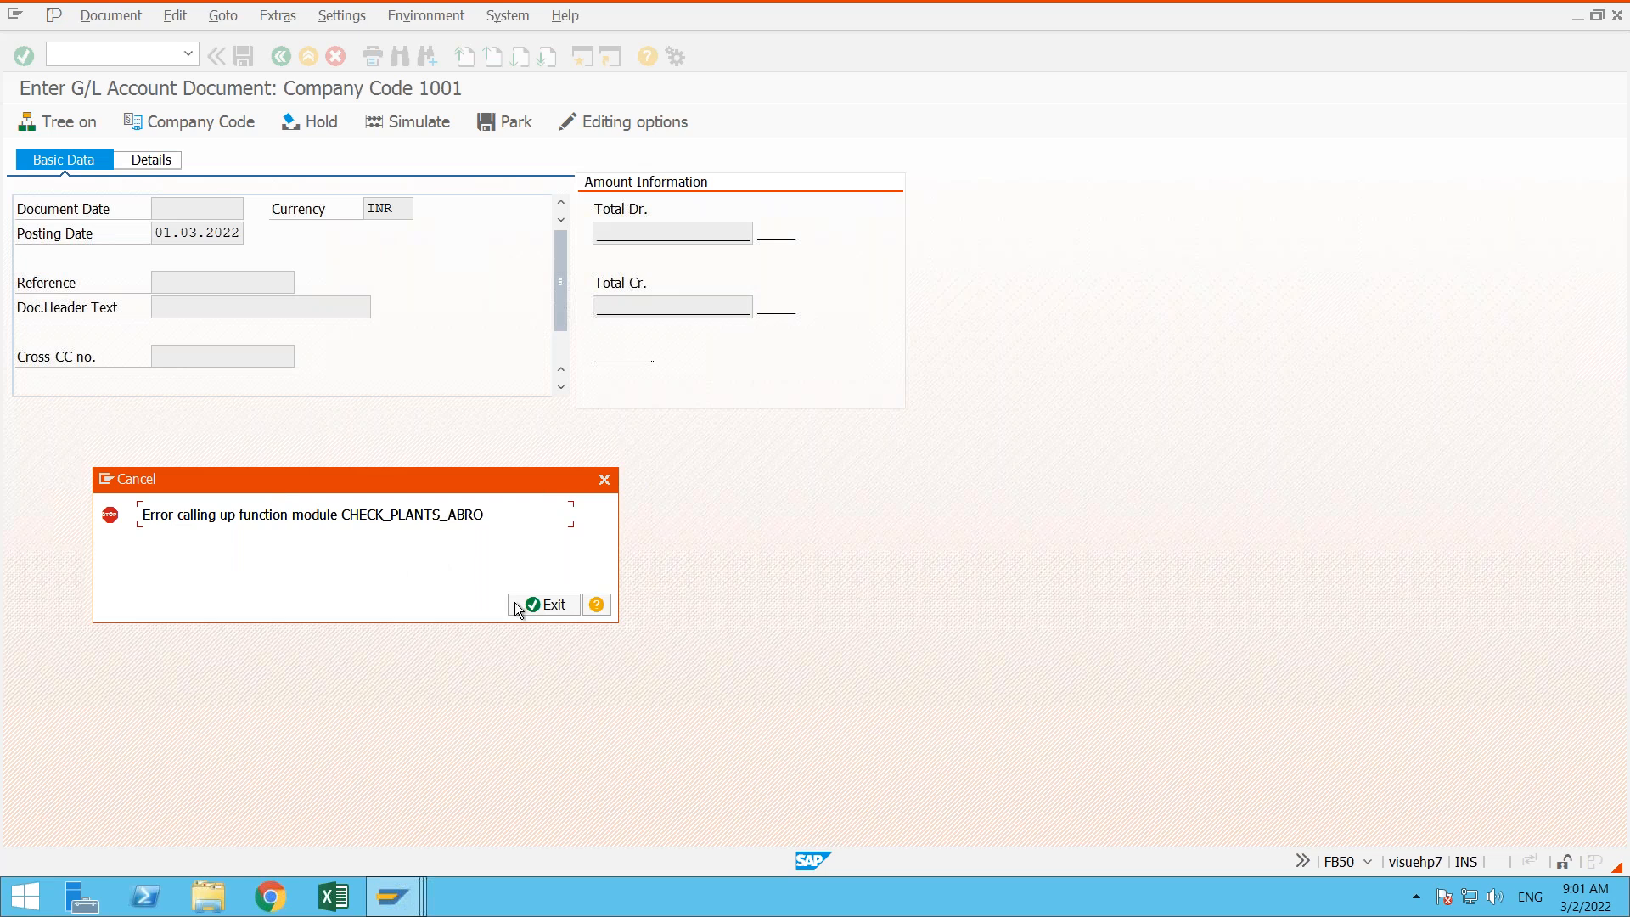
click(528, 606)
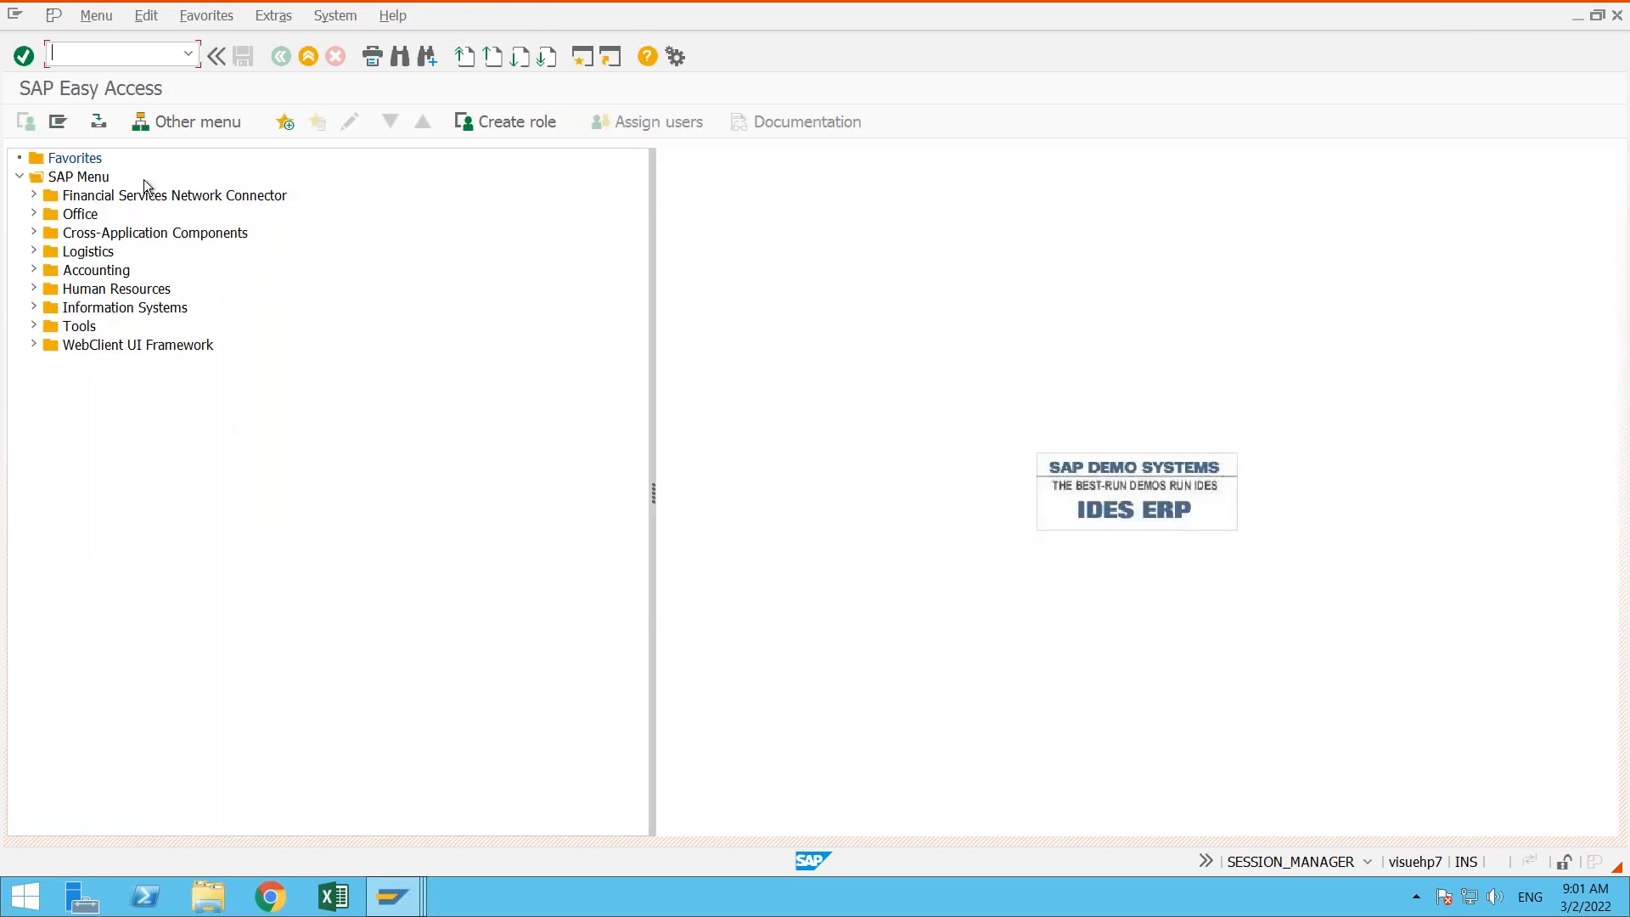
- Reopen fb50 from the command history, view the help on the error message, and exit back out of it
click(187, 52)
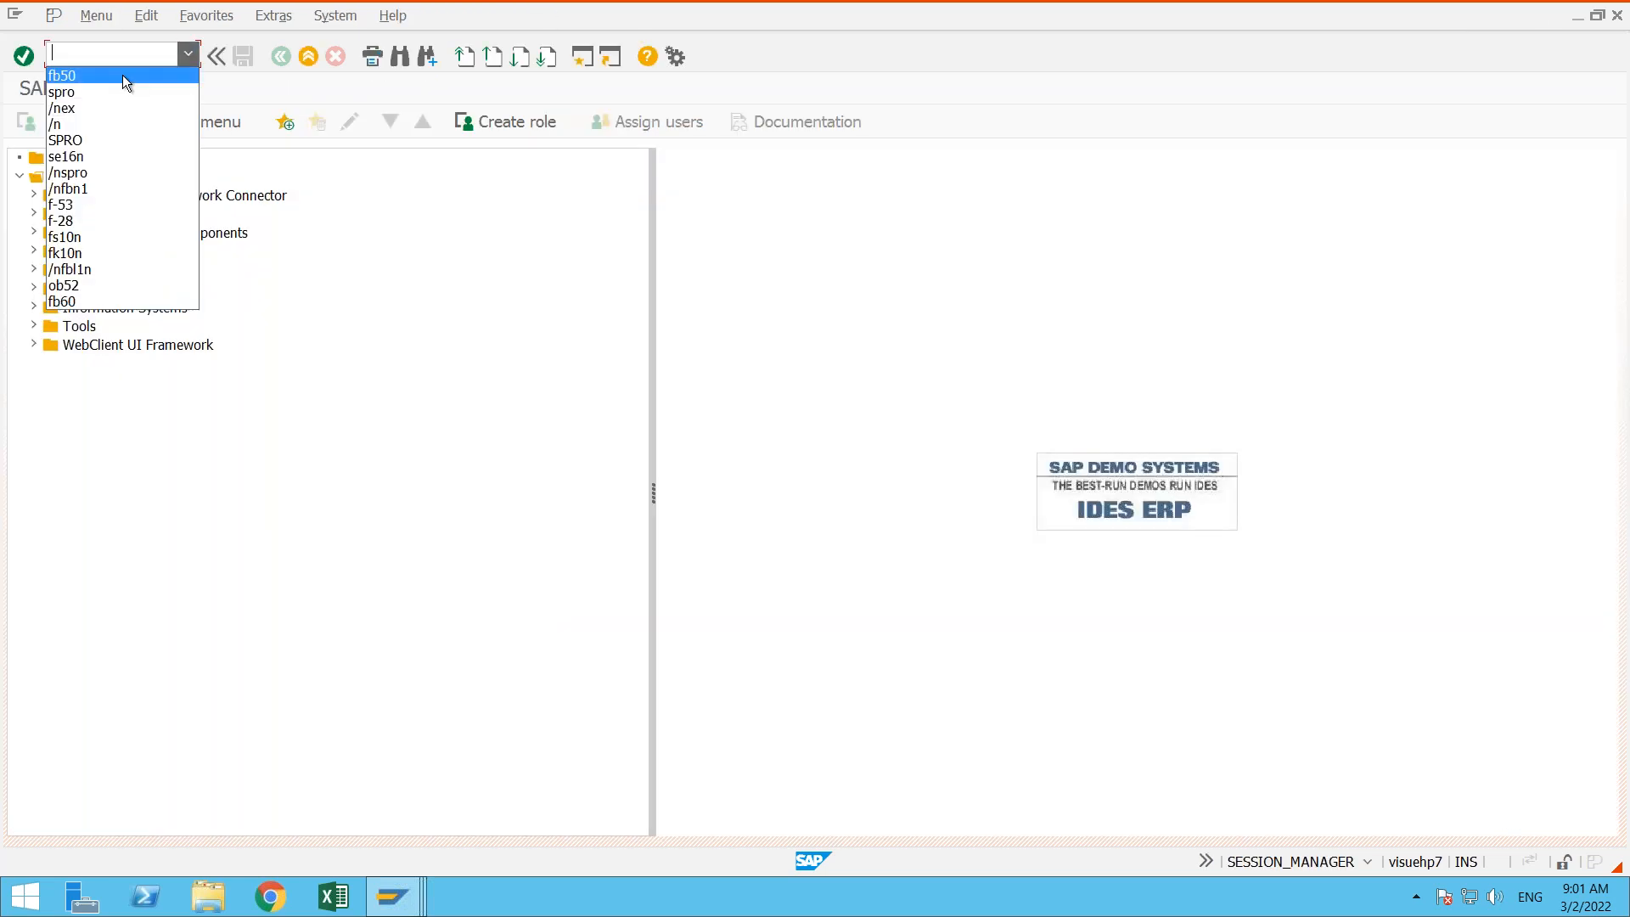
click(122, 74)
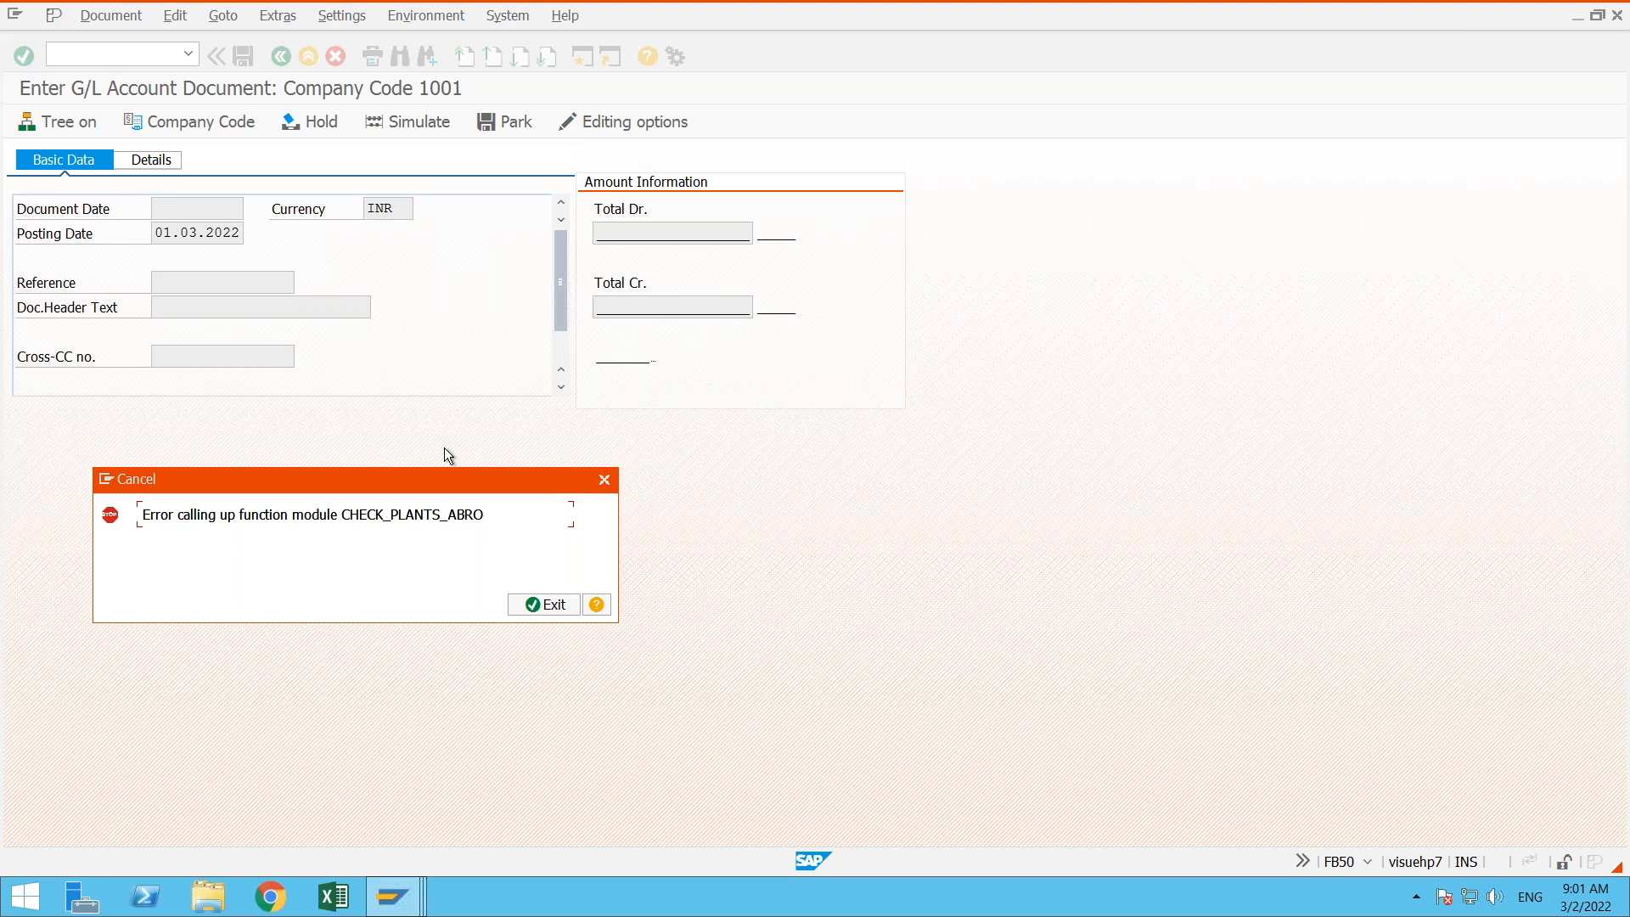
click(597, 605)
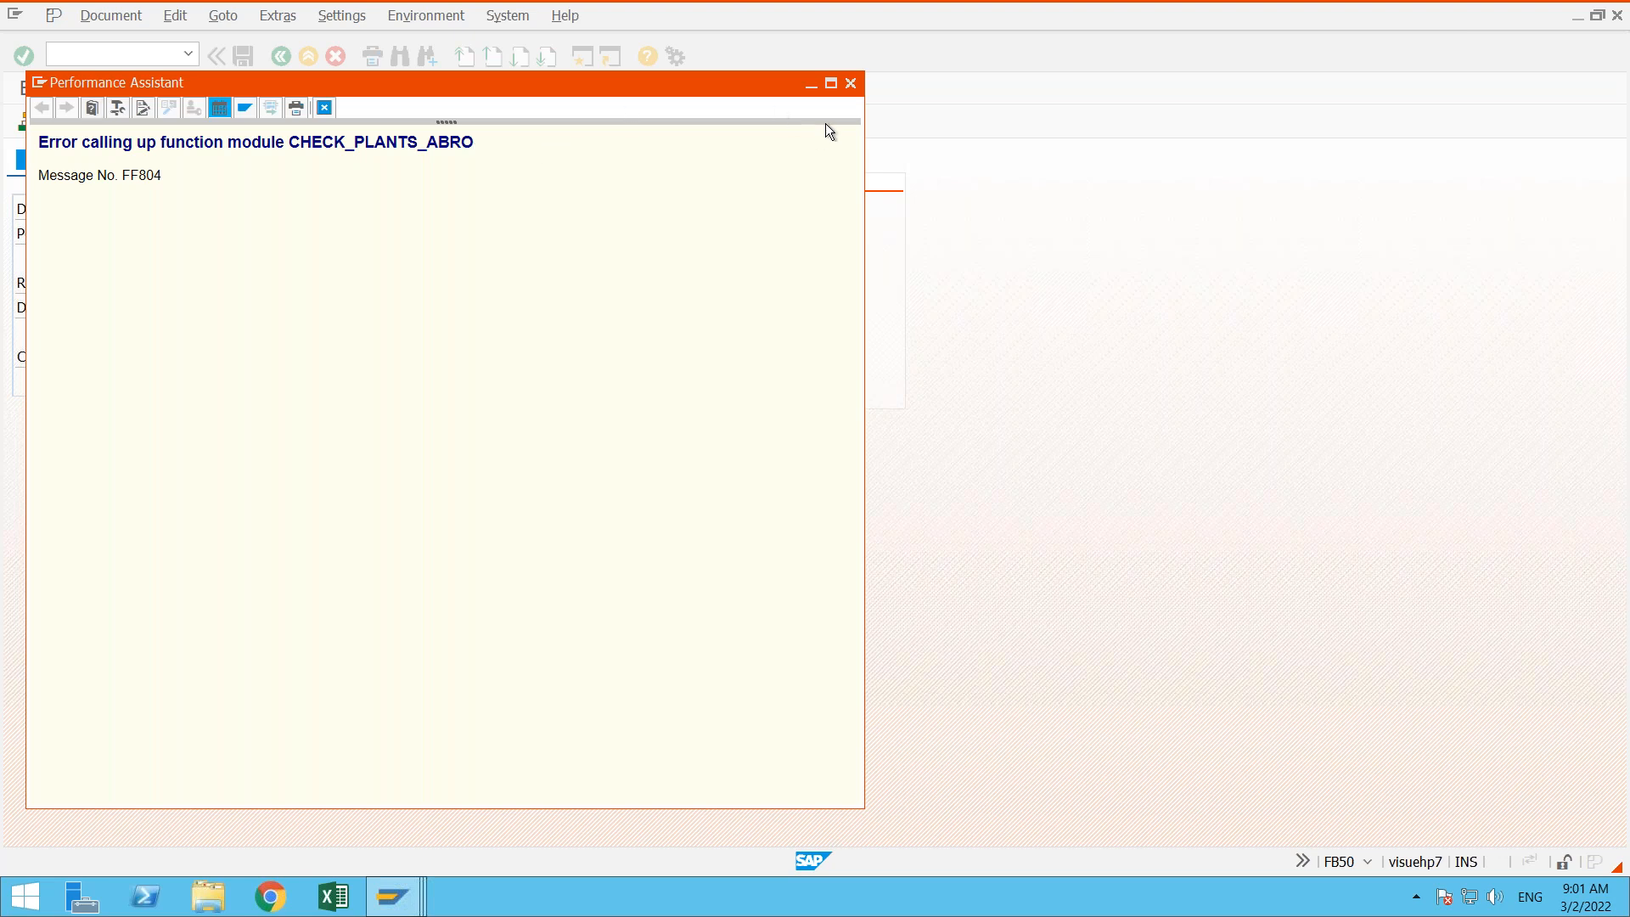
click(851, 85)
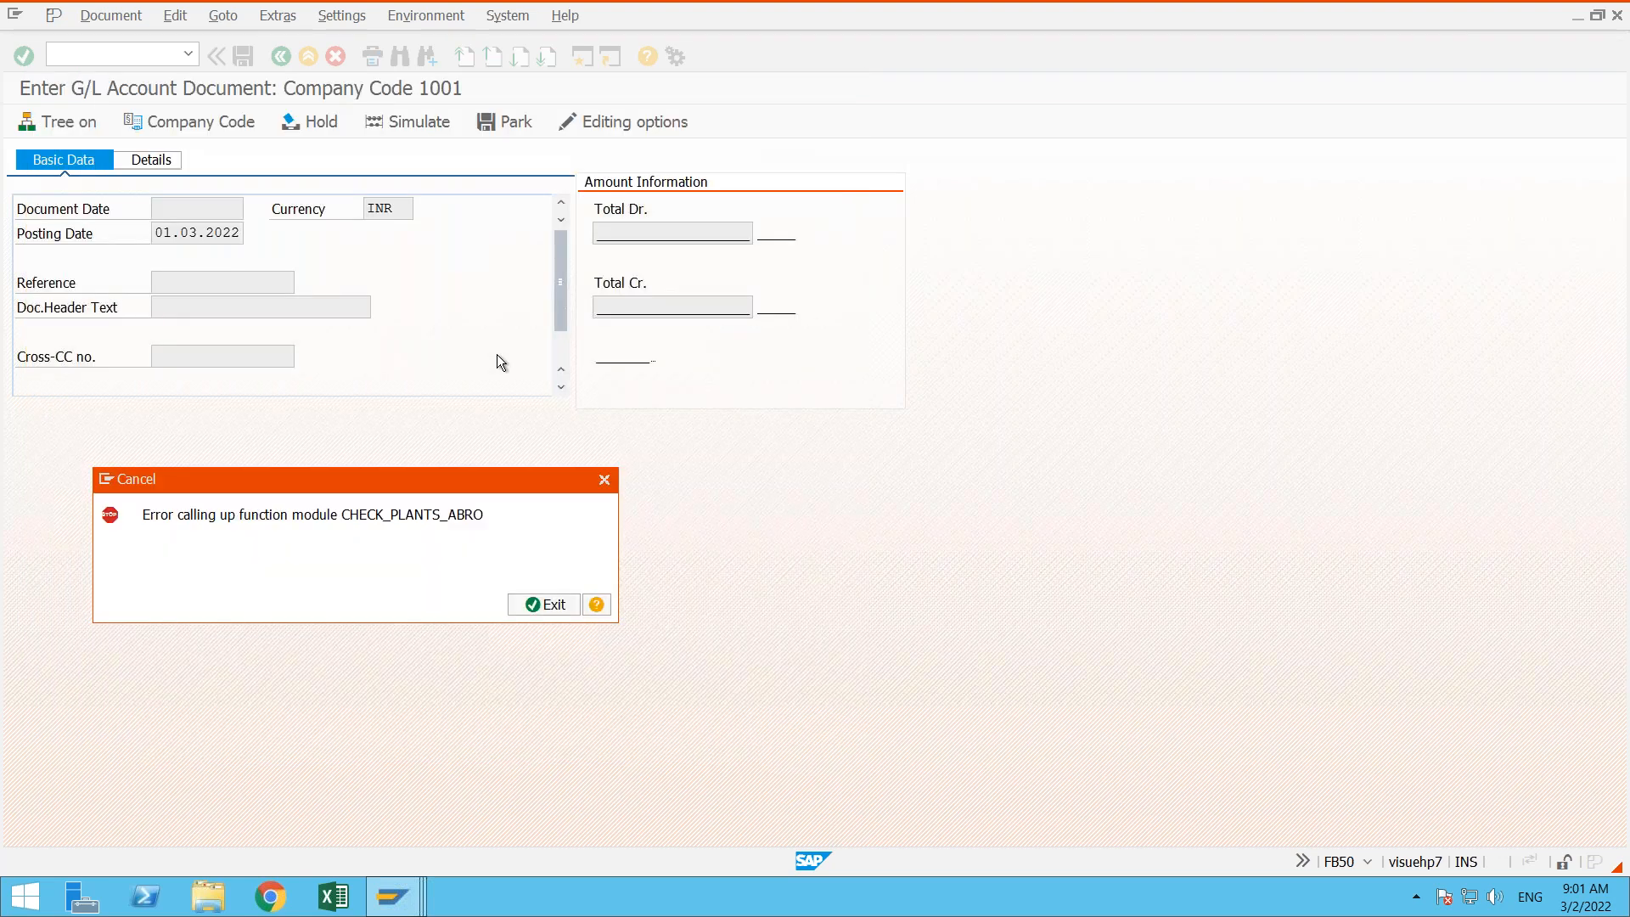
click(546, 605)
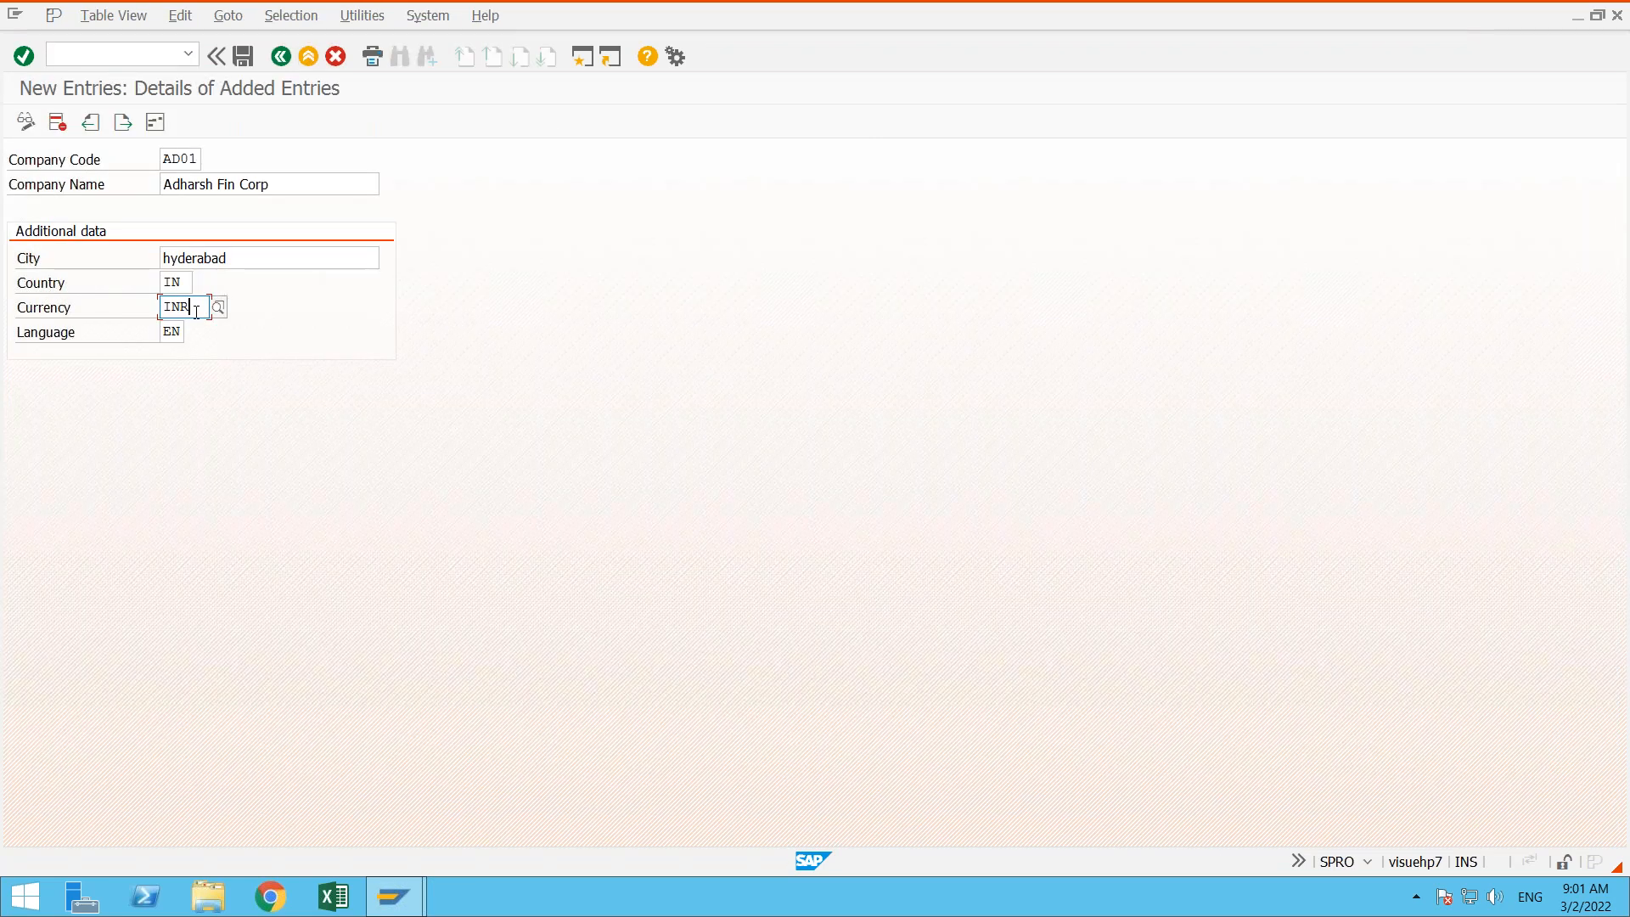
- Review the currency, company code and language fields of the AD01 entry
click(89, 312)
click(195, 315)
drag(198, 312, 159, 306)
click(182, 159)
click(197, 314)
click(61, 337)
drag(164, 336, 183, 334)
click(173, 330)
- Save the AD01 company code entry and set the title in its address to Company
click(245, 56)
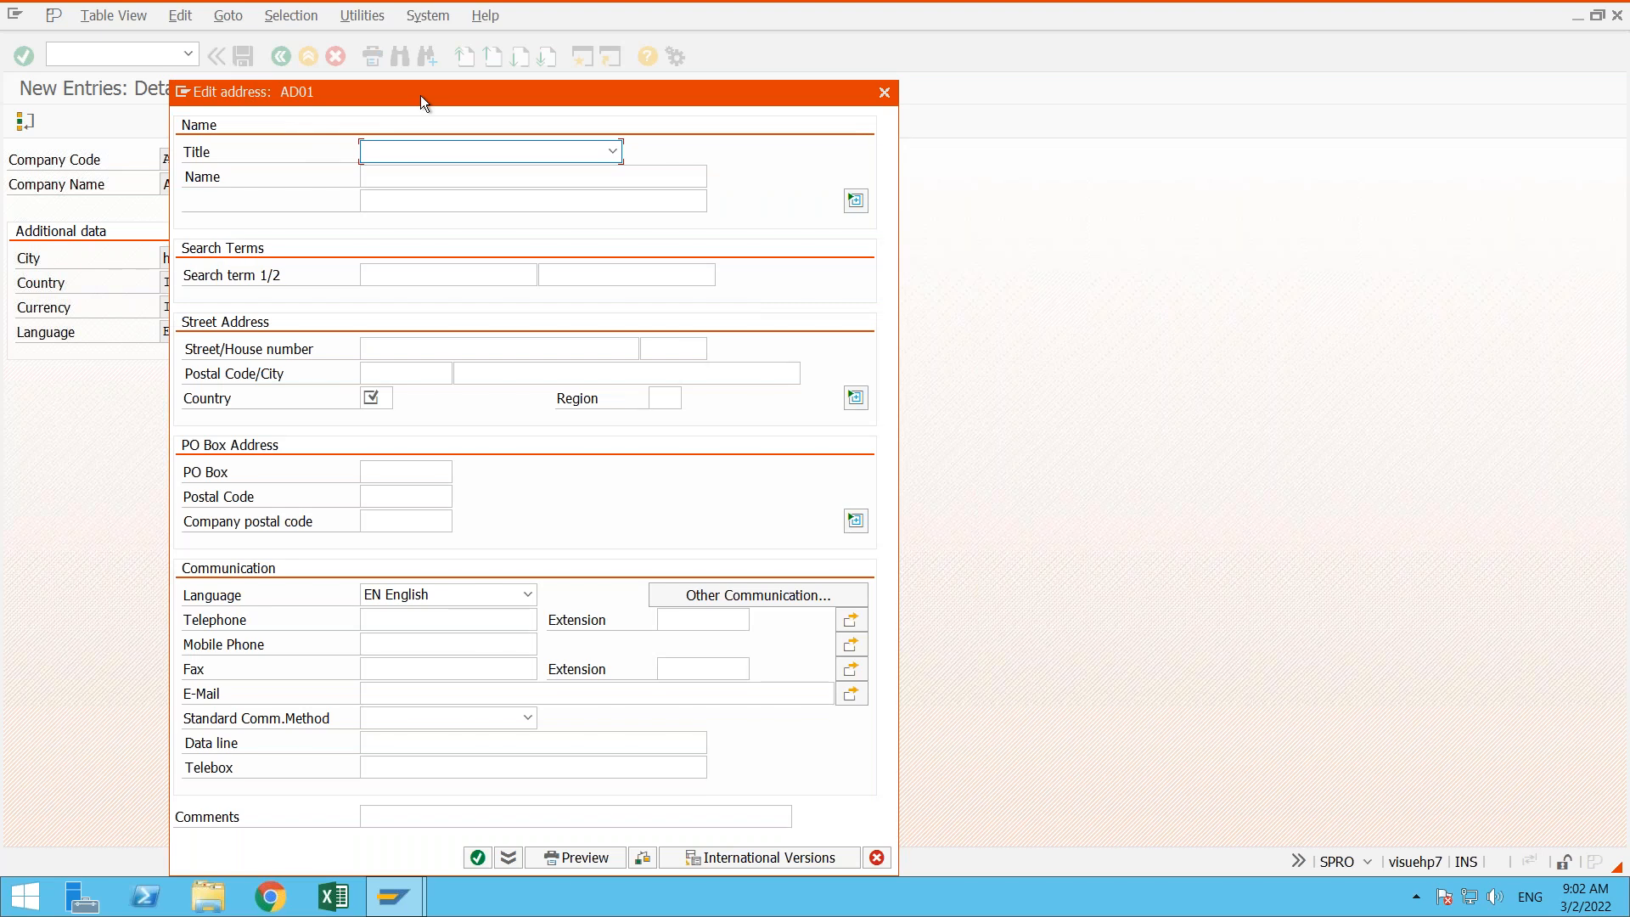
drag(420, 95, 509, 42)
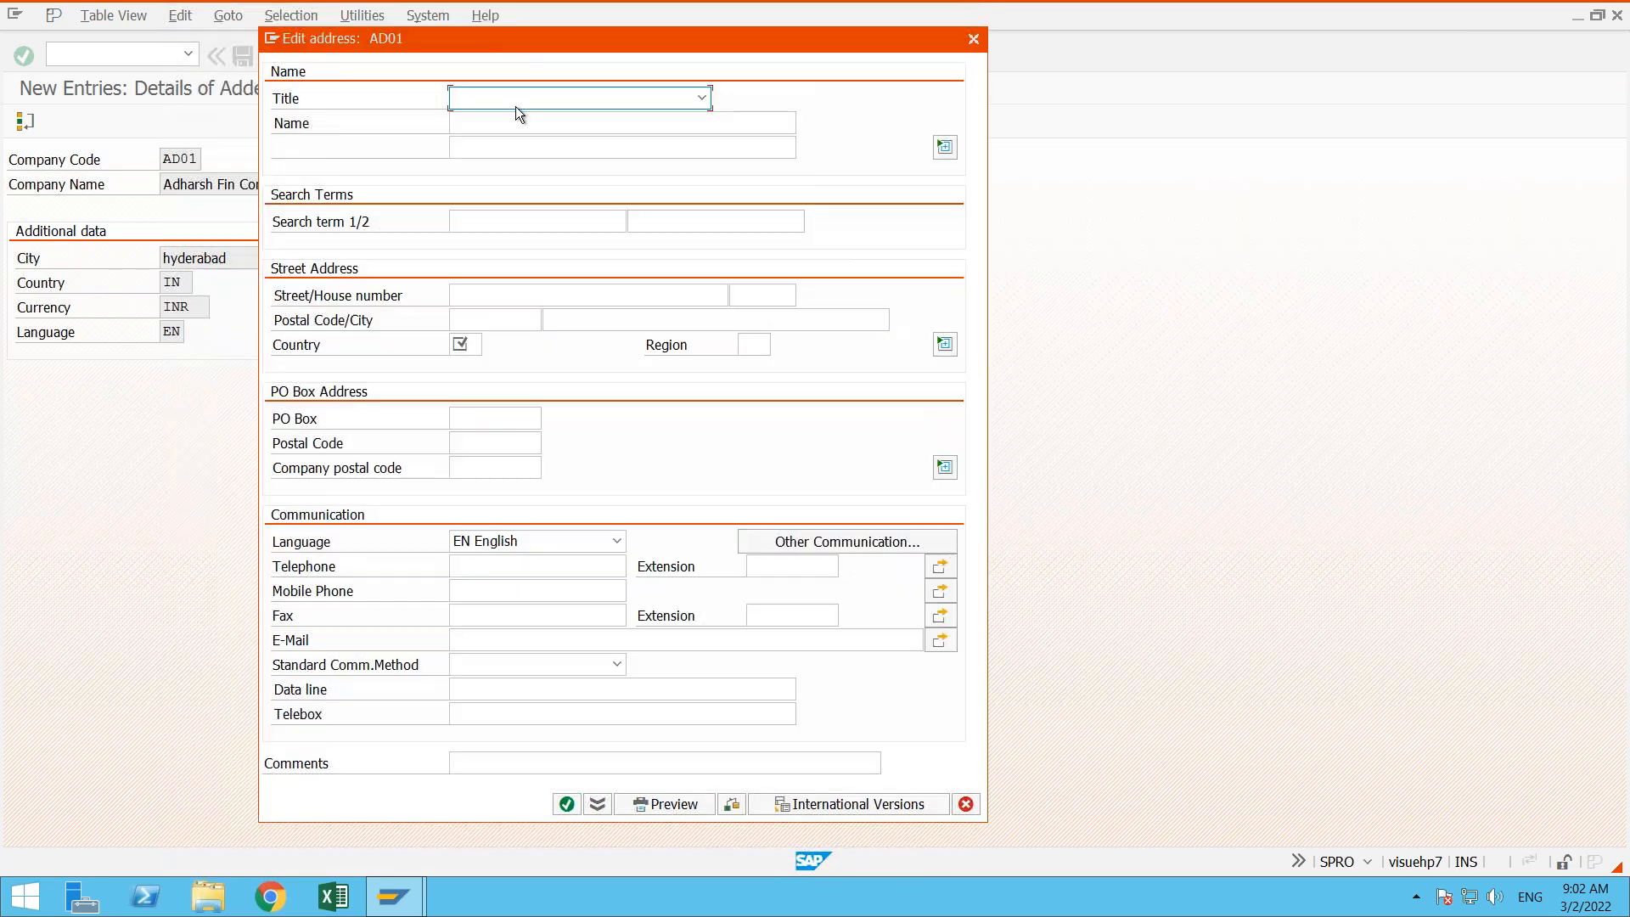
click(701, 99)
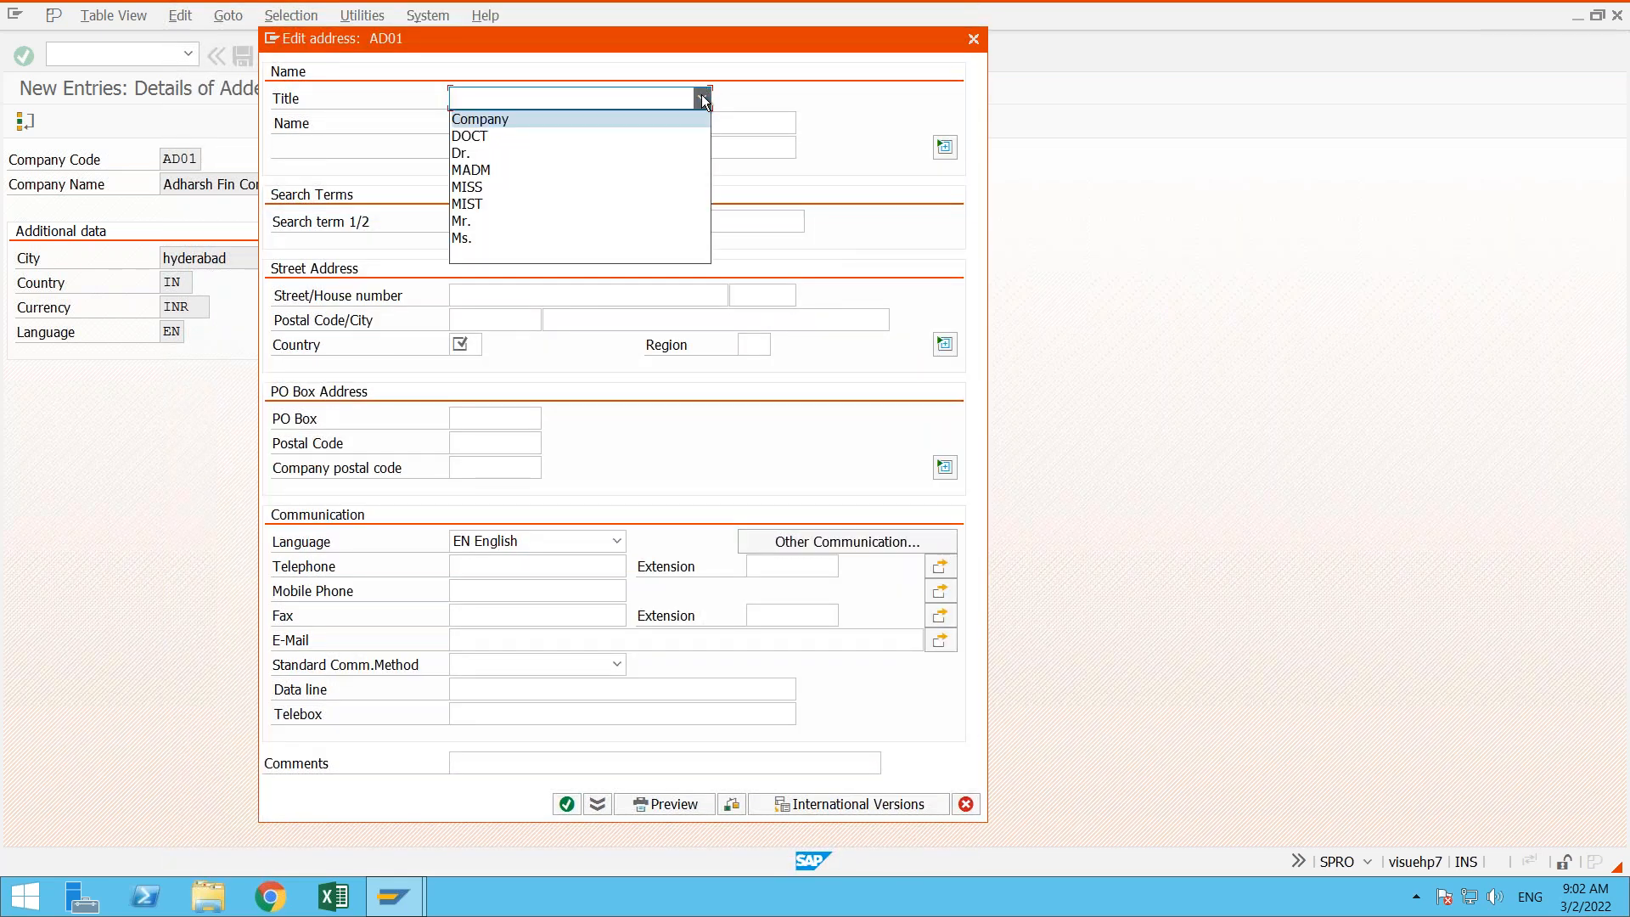
click(625, 119)
key(Tab)
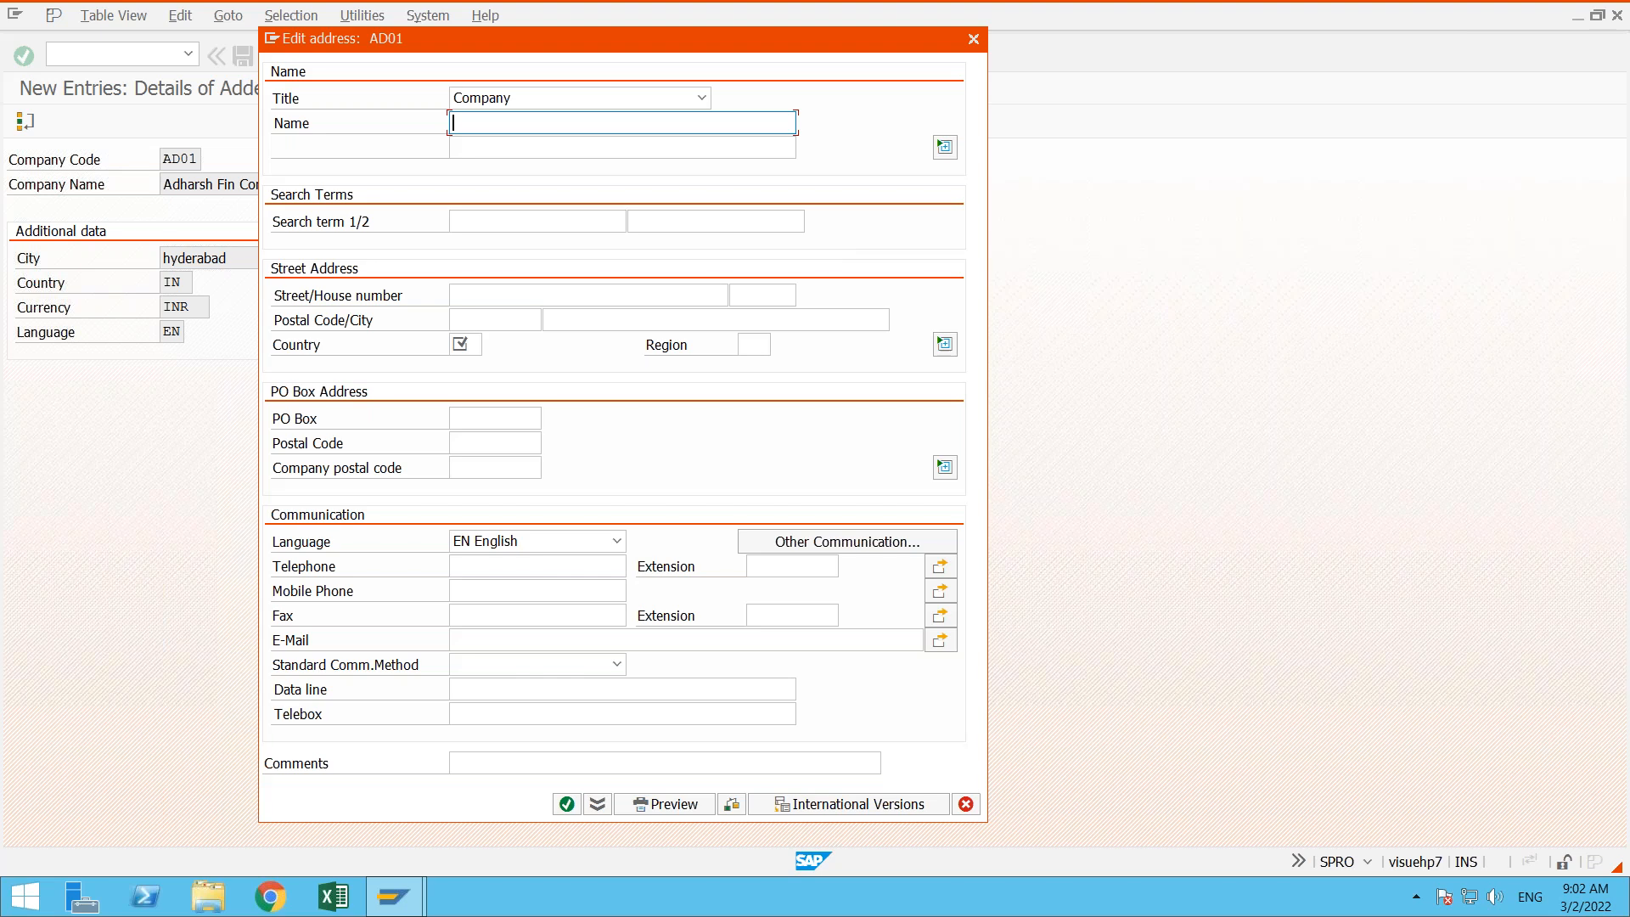
- Enter Adharsh Fin Corp as the name and Ad01 as the first search term in the AD01 address
text(Adharsh Fin Corp)
key(Tab)
key(Tab)
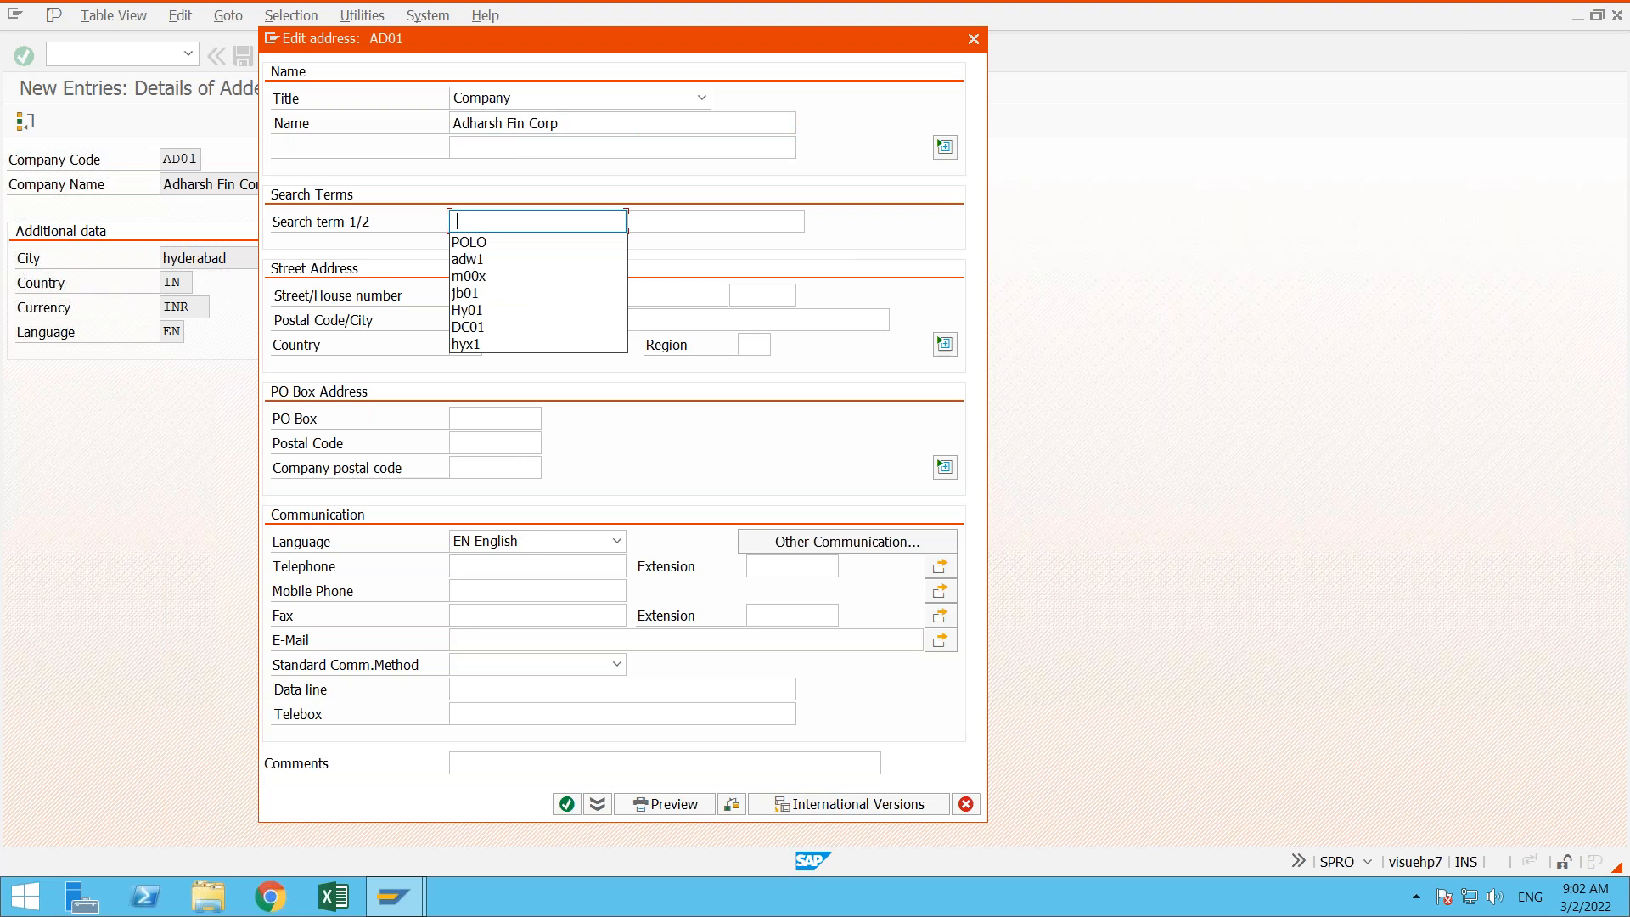
text(Ad01)
key(Tab)
key(Tab)
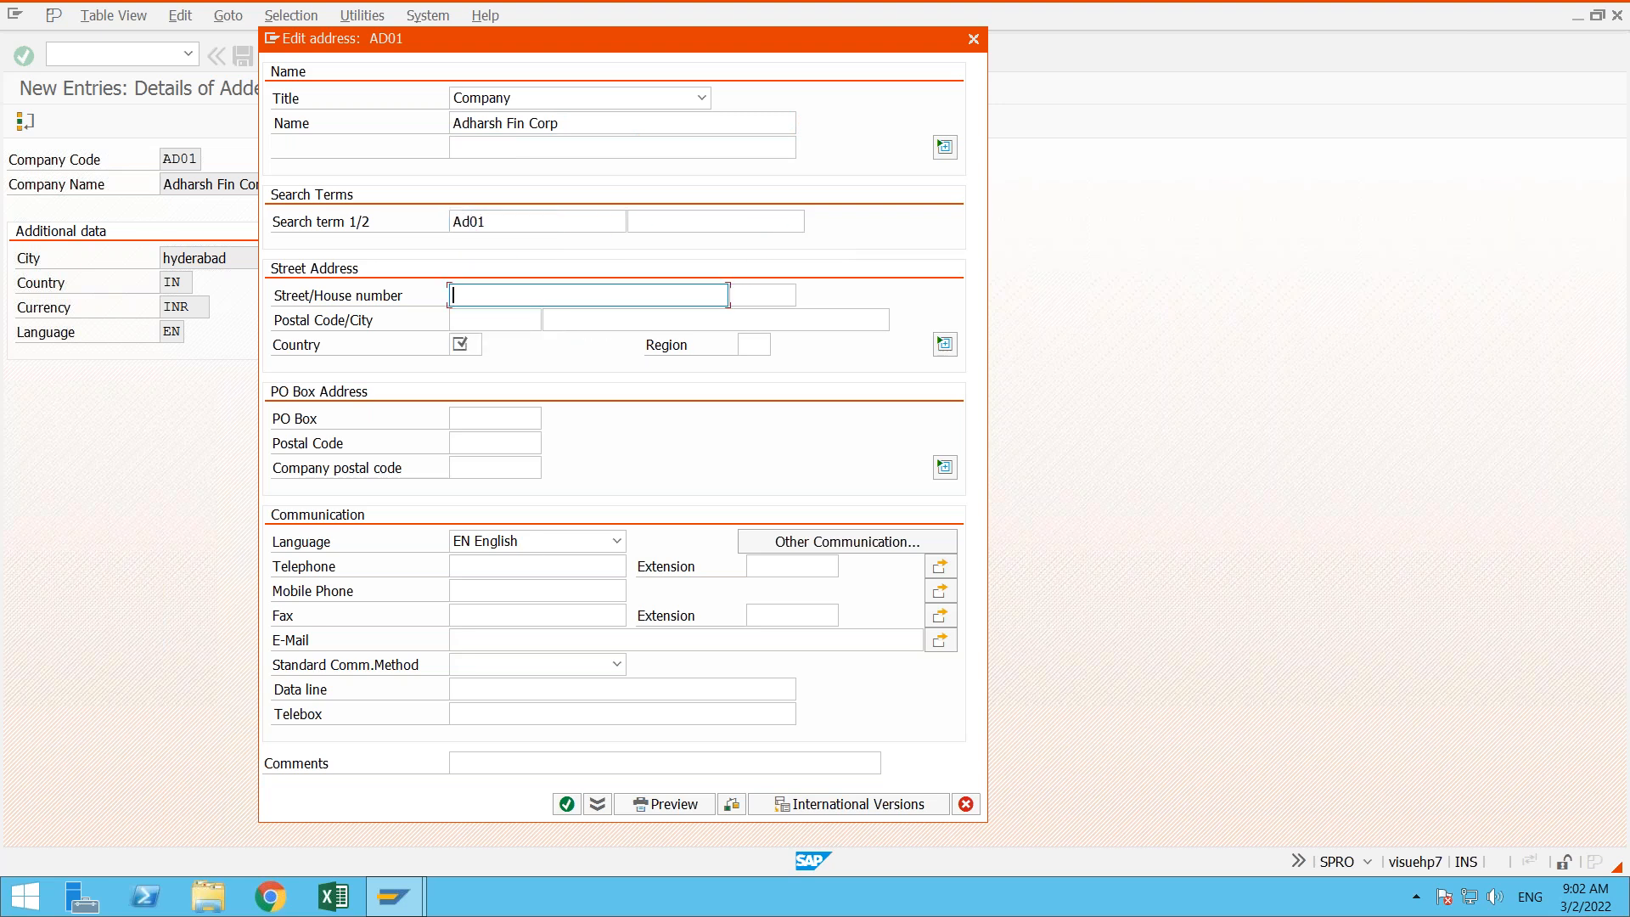
- Fill in the street, house number, postal code and city, and set the country to IN and the region to 36
text(Ameerpet)
key(Tab)
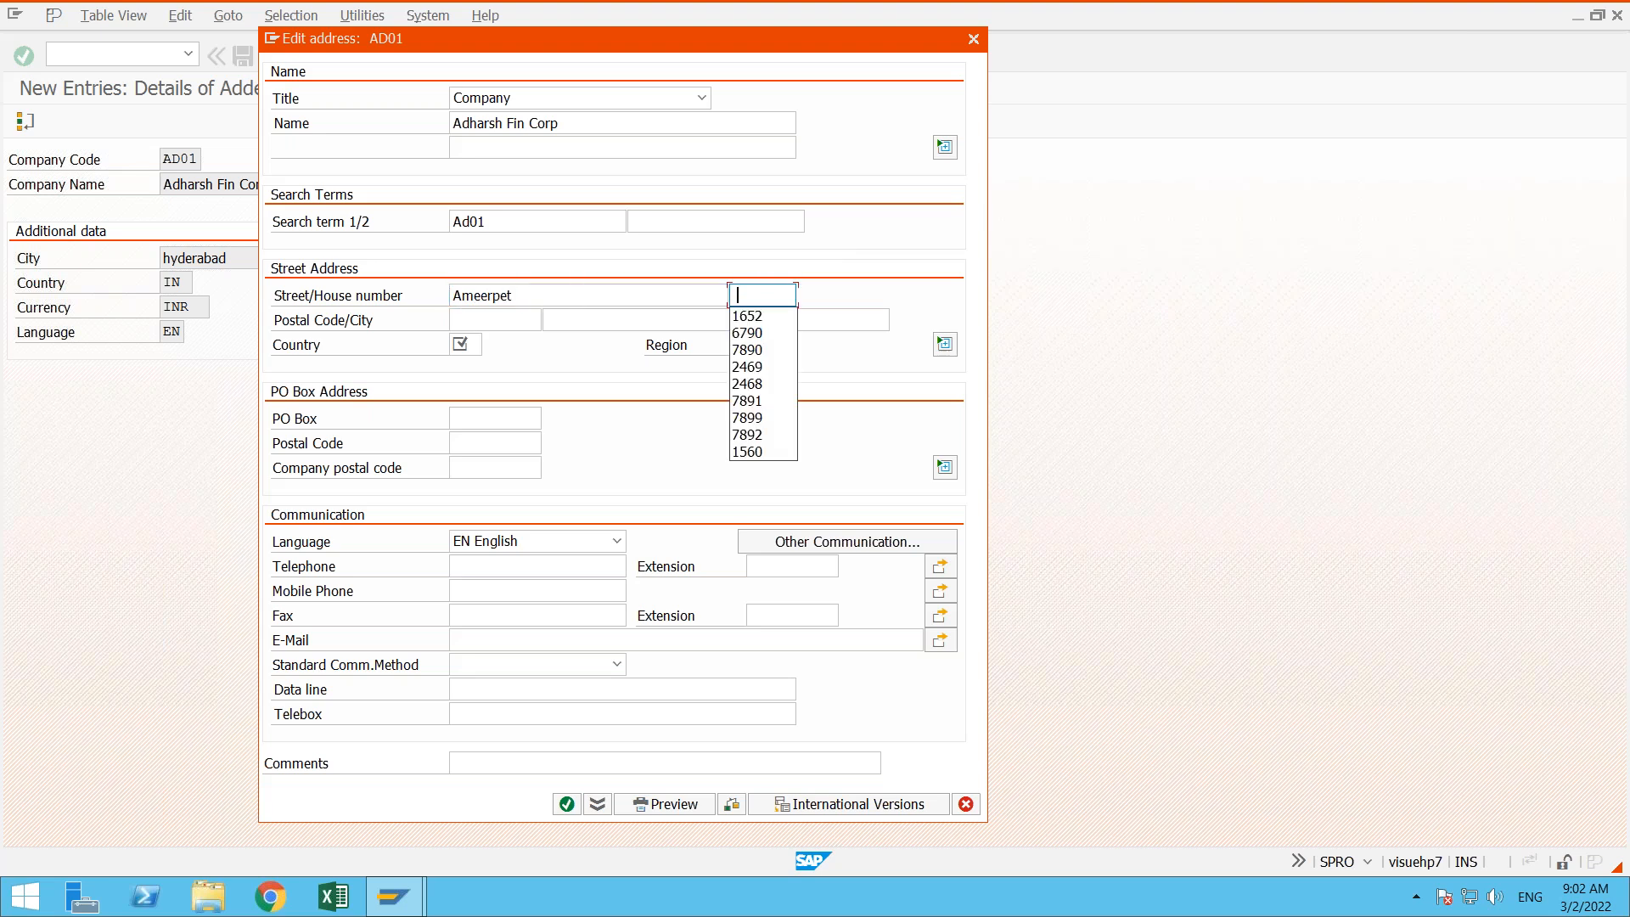
key(Down)
key(Tab)
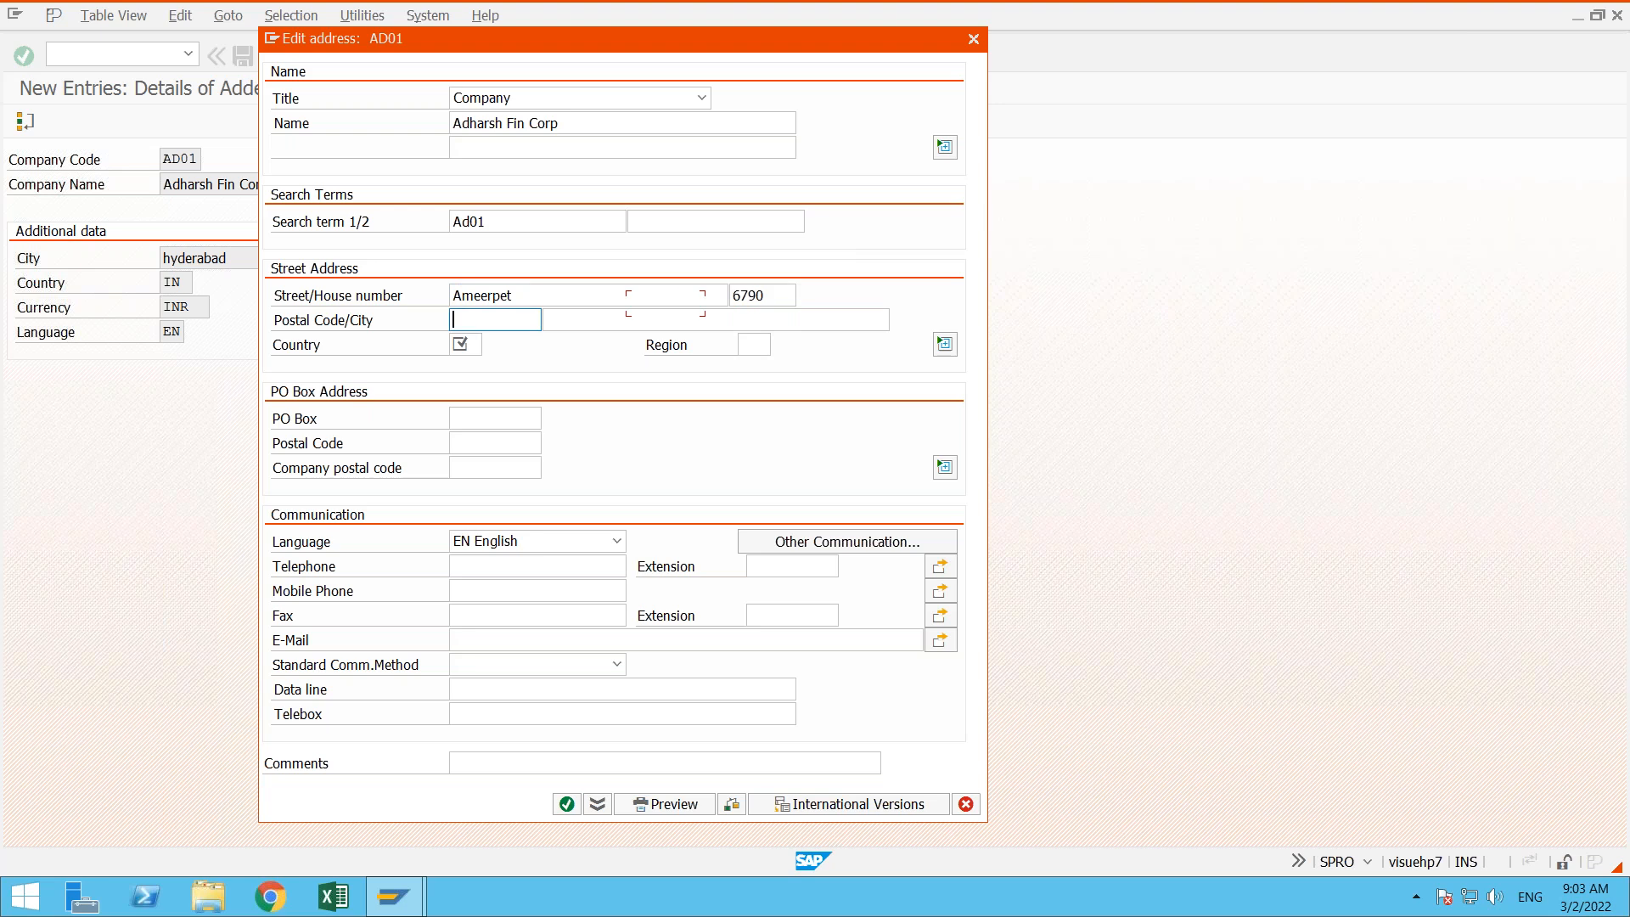
key(Down)
key(Tab)
text(Hyderabad)
key(Tab)
key(Down)
key(Tab)
key(Down)
key(Tab)
key(Tab)
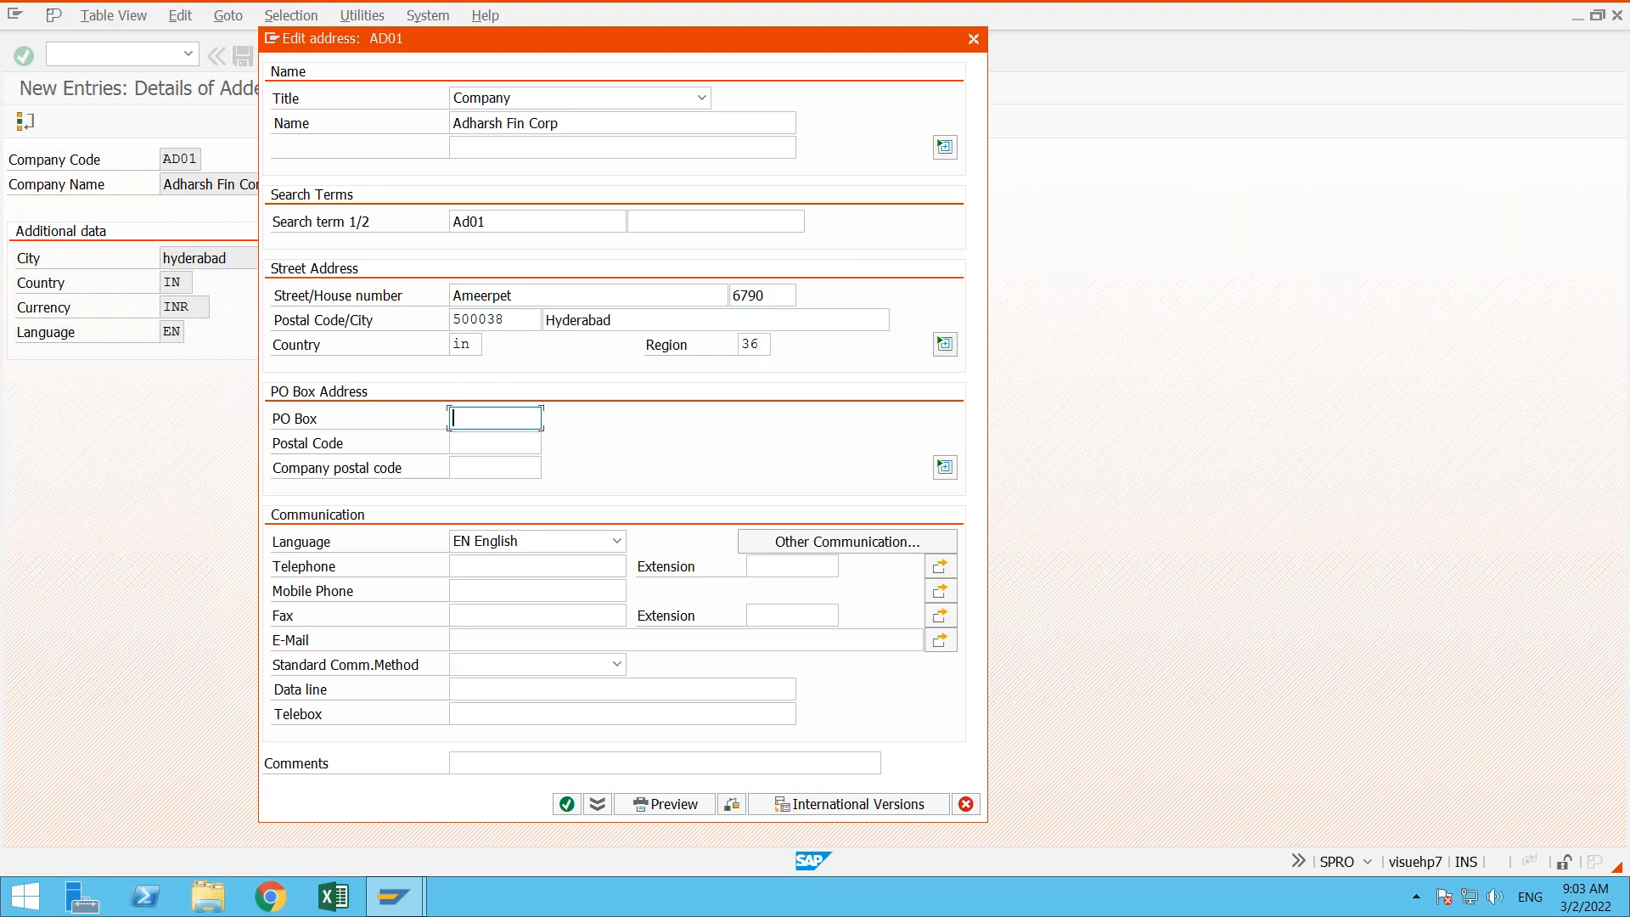
- Fill in the PO box number and its postal code, leaving the company postal code empty
key(Down)
key(Down)
key(Down)
key(Down)
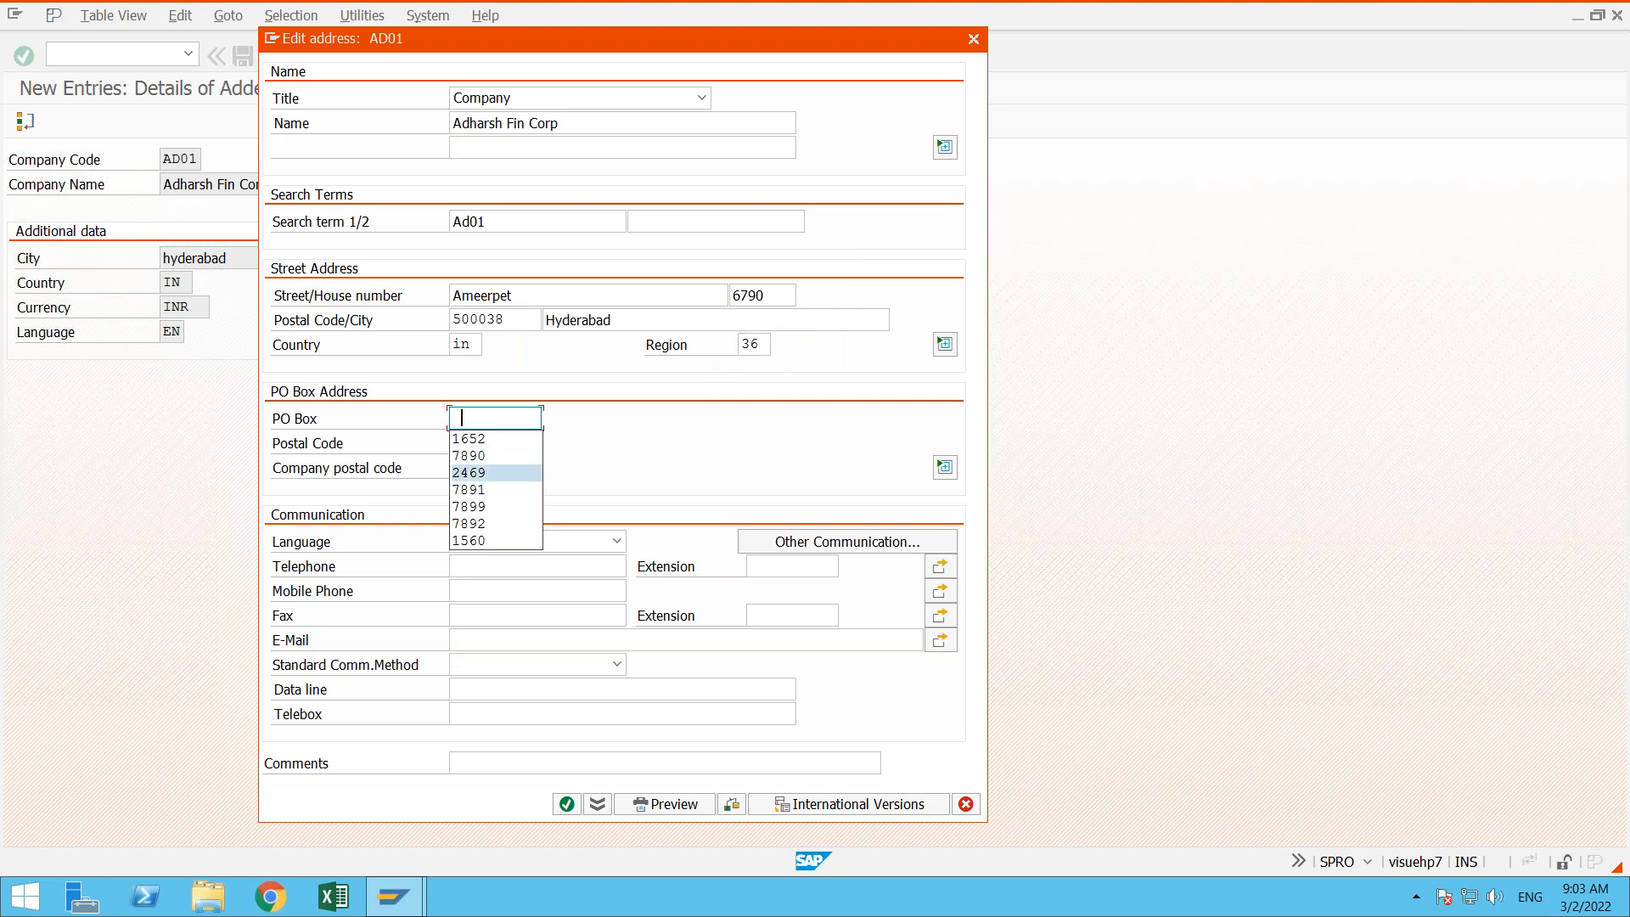
key(Up)
key(Up)
key(Up)
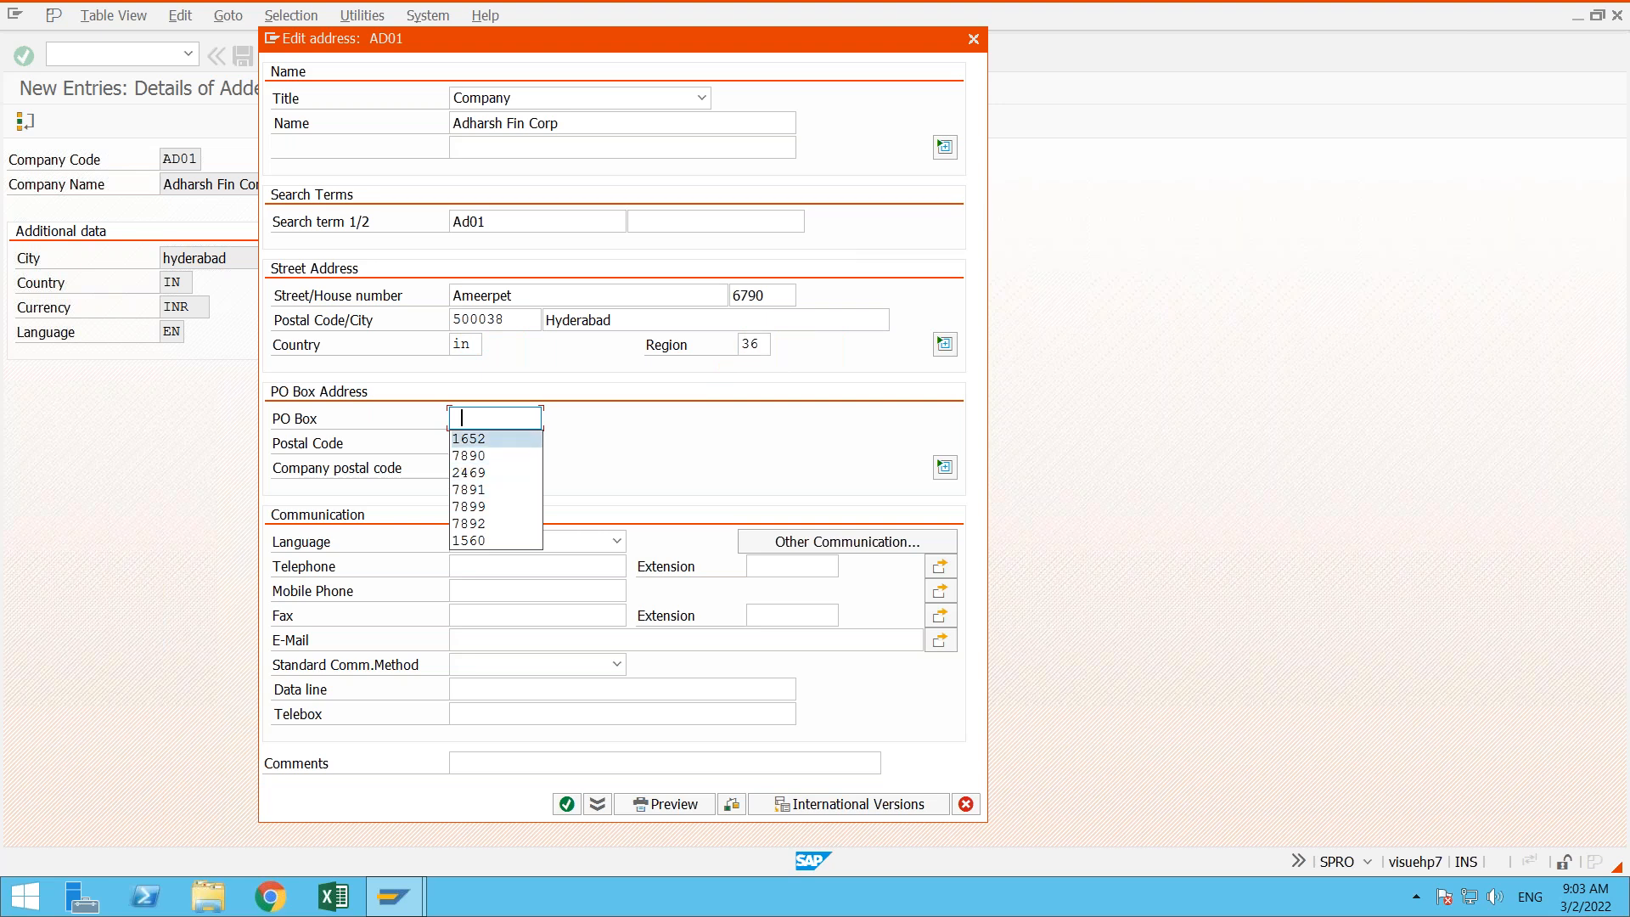
text(\)
key(Tab)
key(shift+Tab)
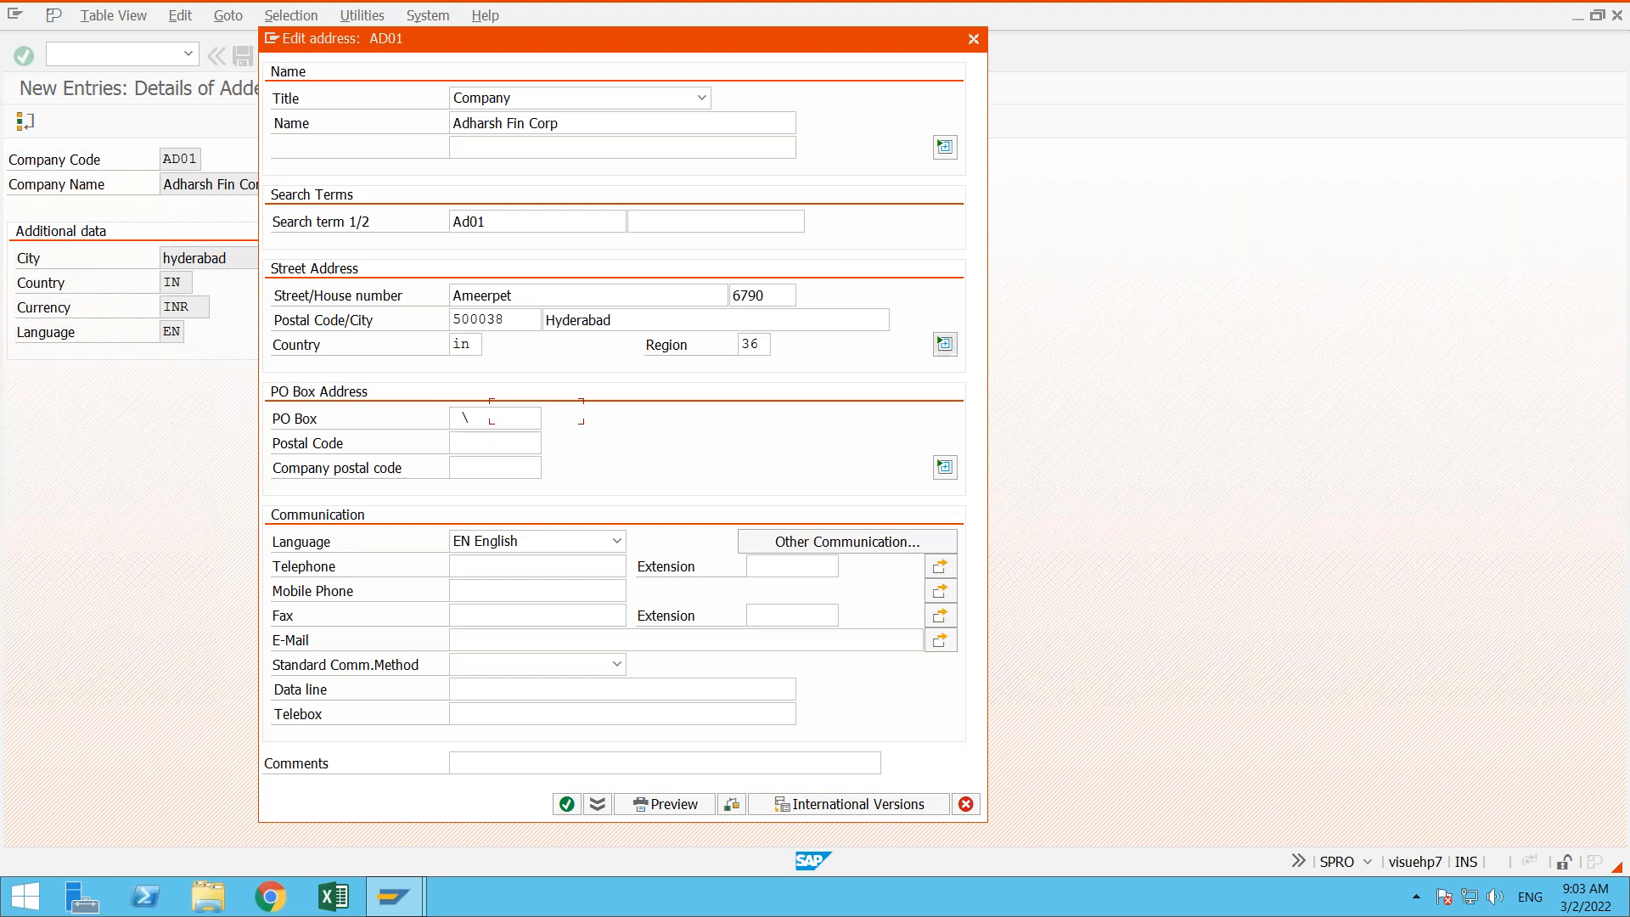
key(BackSpace)
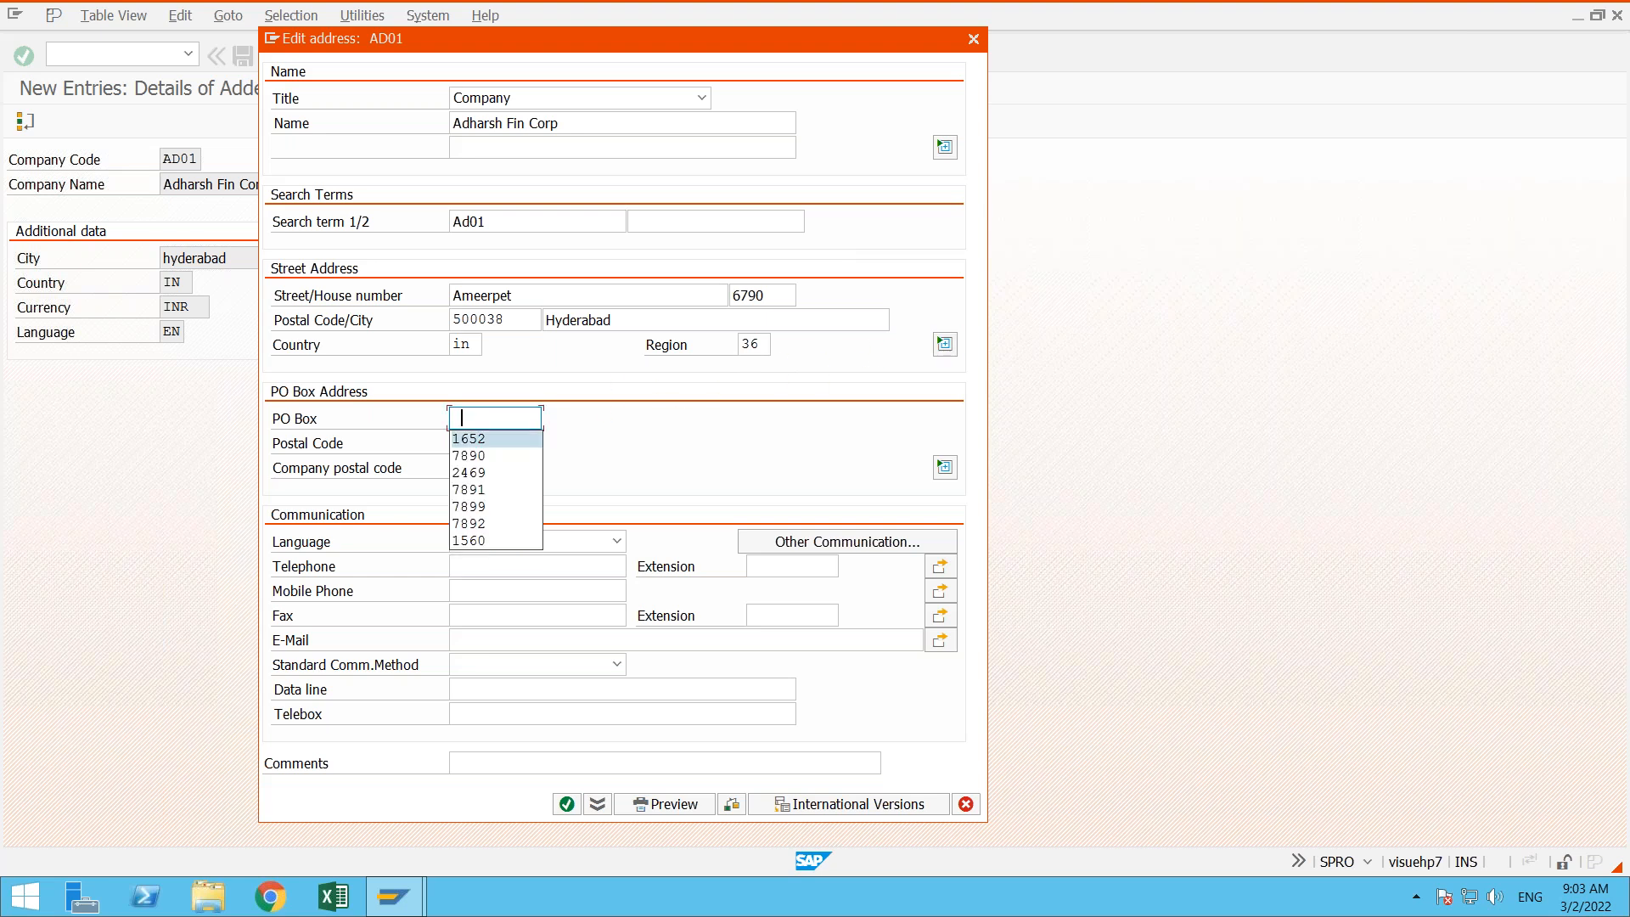
key(Return)
key(Tab)
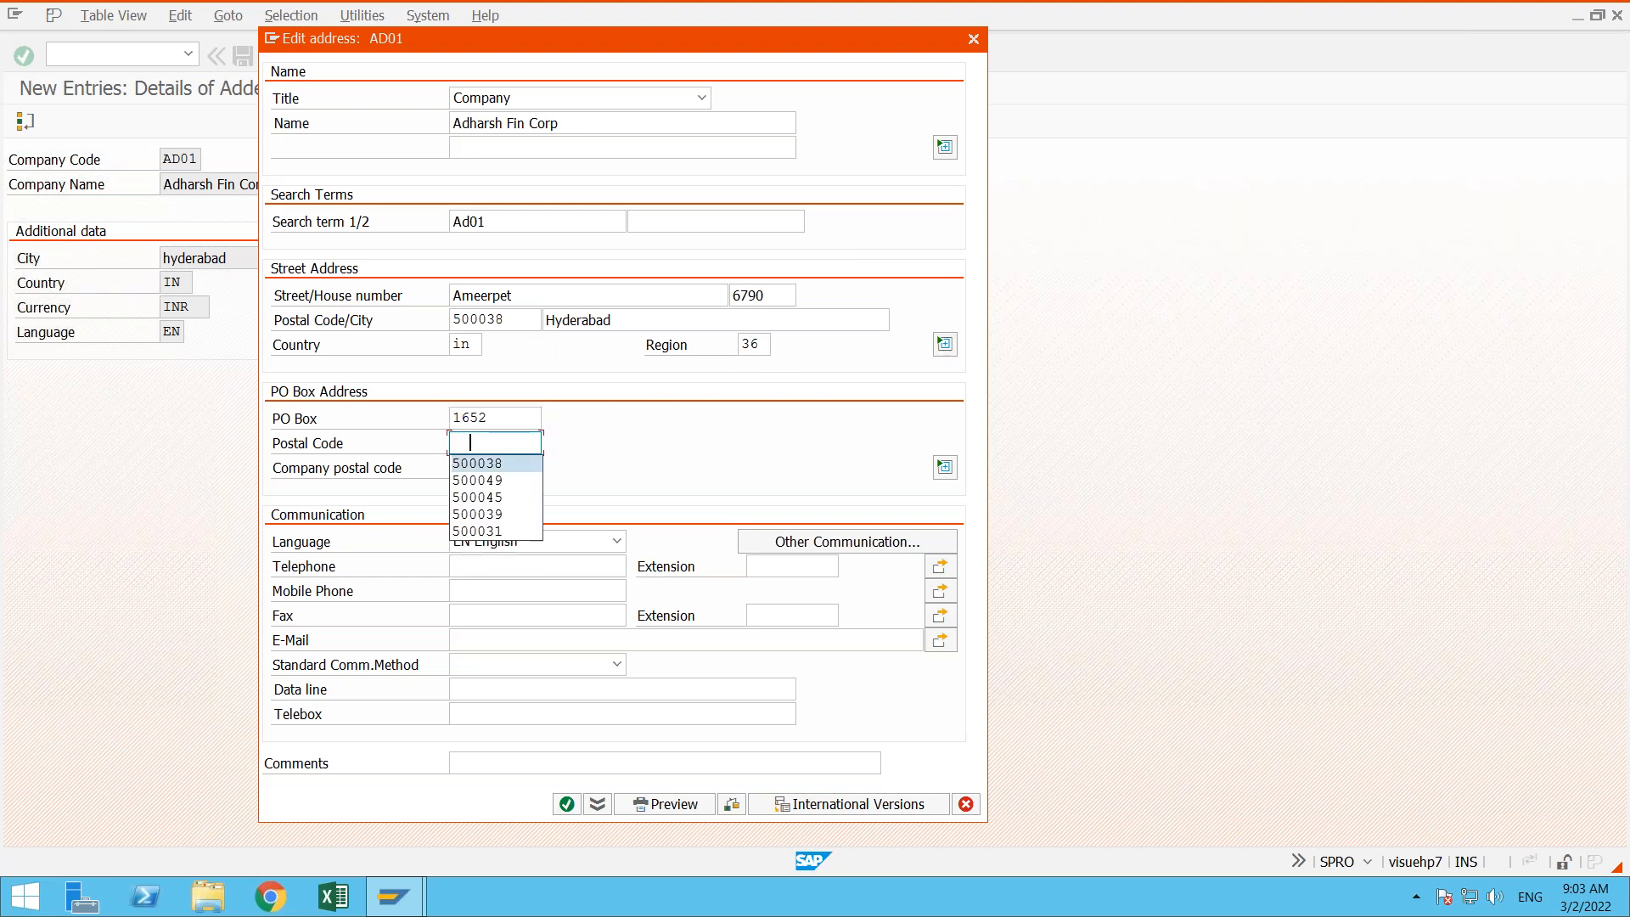
key(Return)
key(Tab)
key(Tab)
key(Tab)
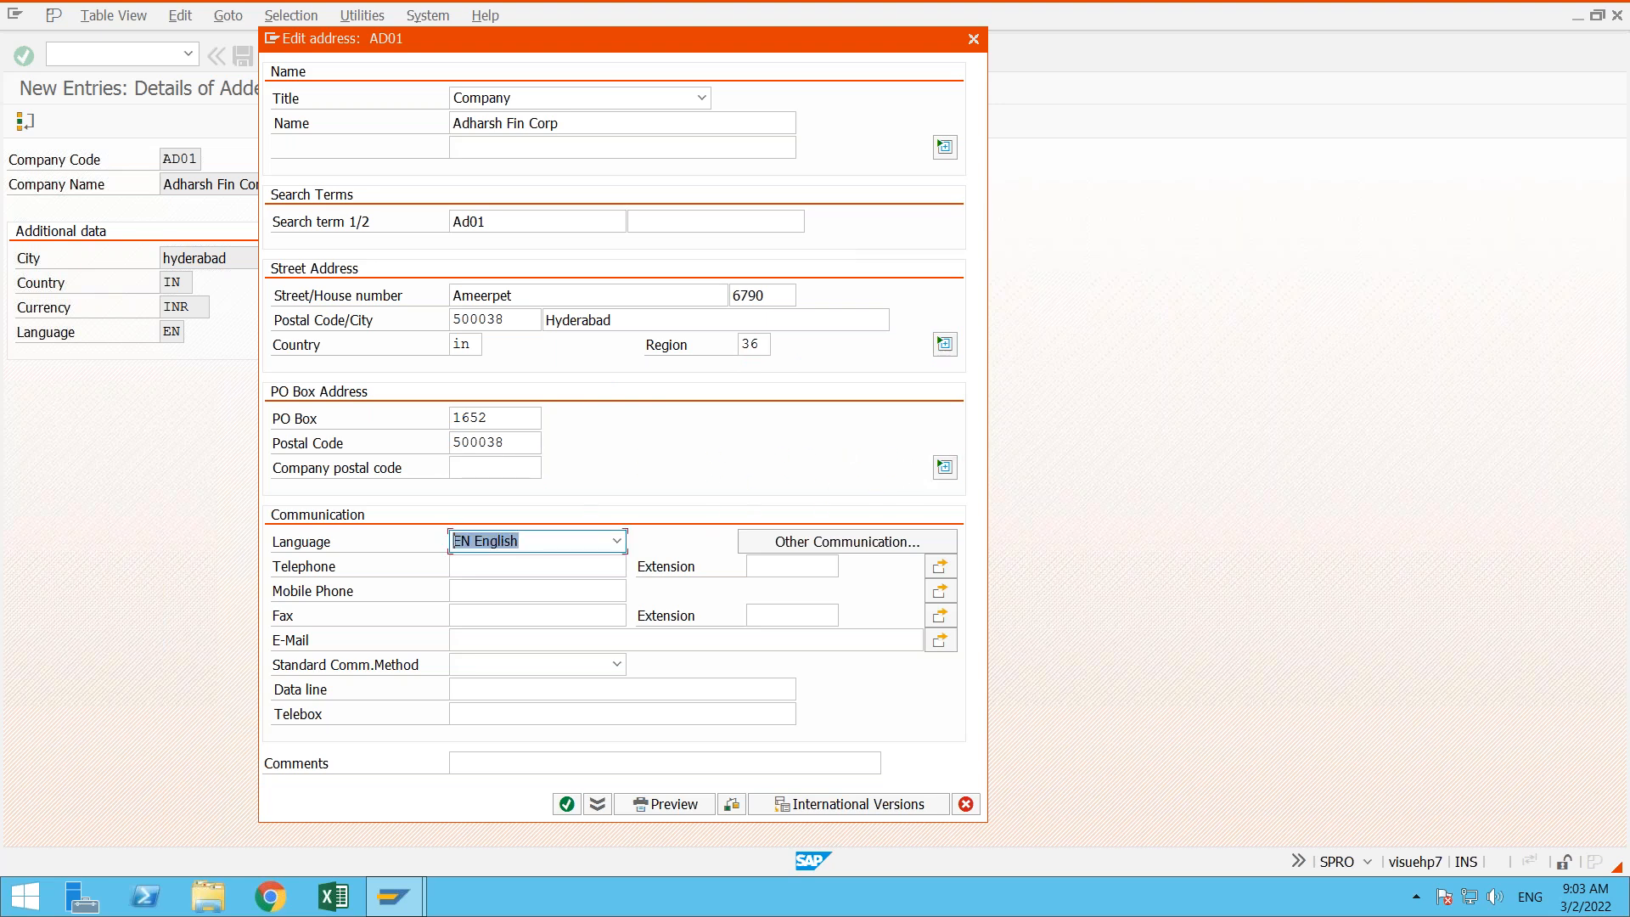
- Enter the company's e-mail address in the communication data
click(510, 634)
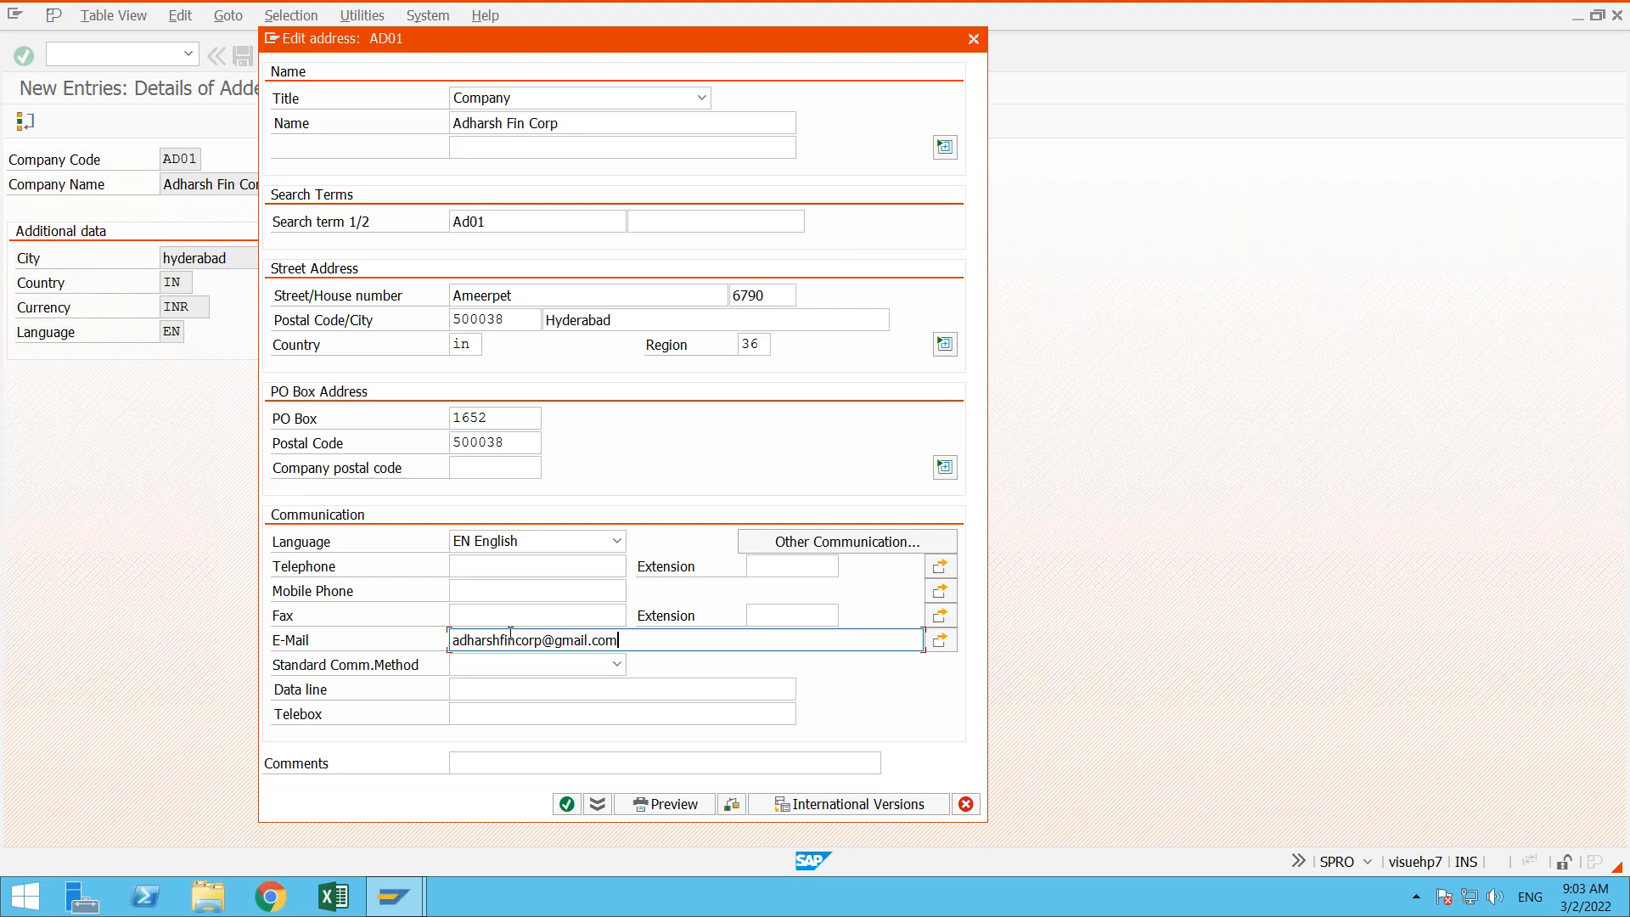
- Try to open the other communication methods, dismiss the region error, and set the region to 01, Andra Pradesh
click(813, 540)
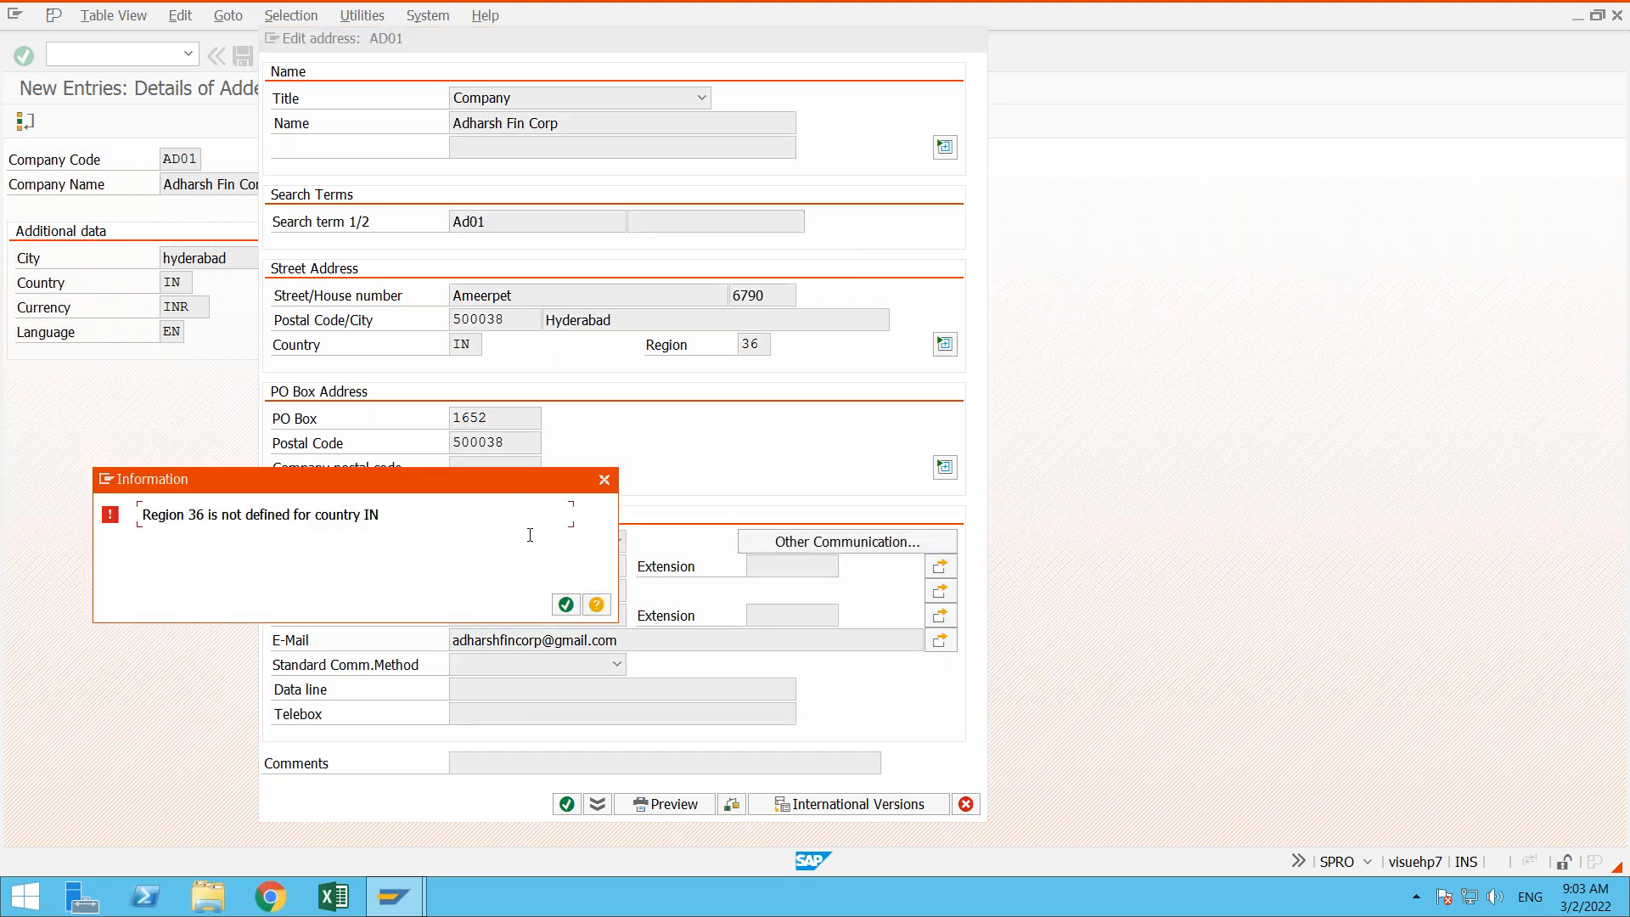
click(566, 604)
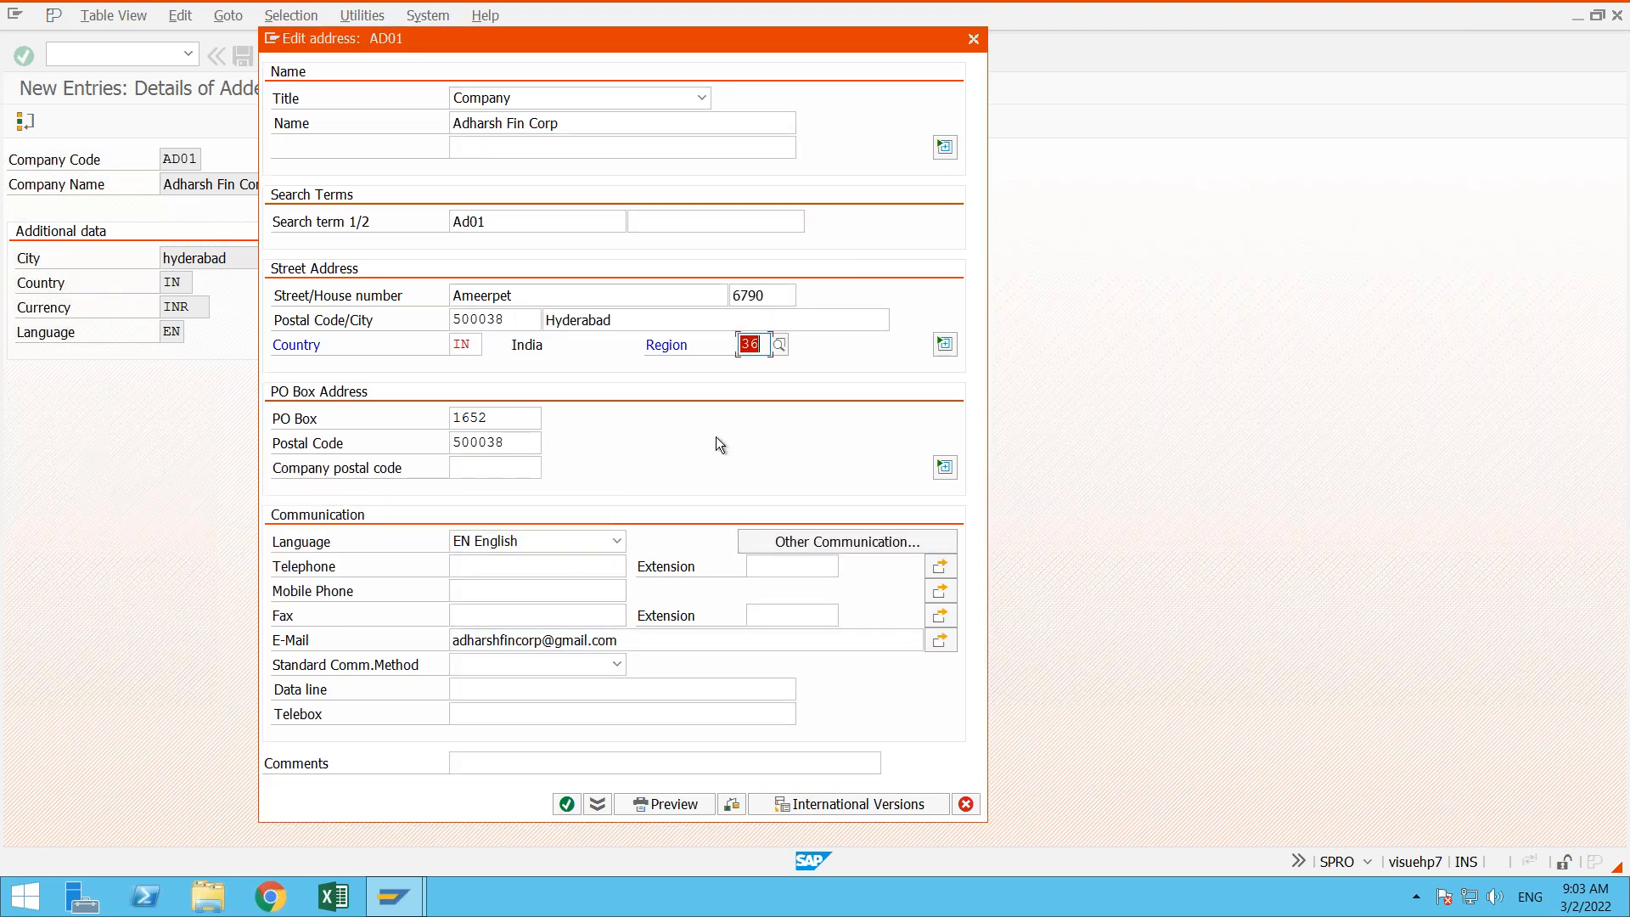
click(777, 345)
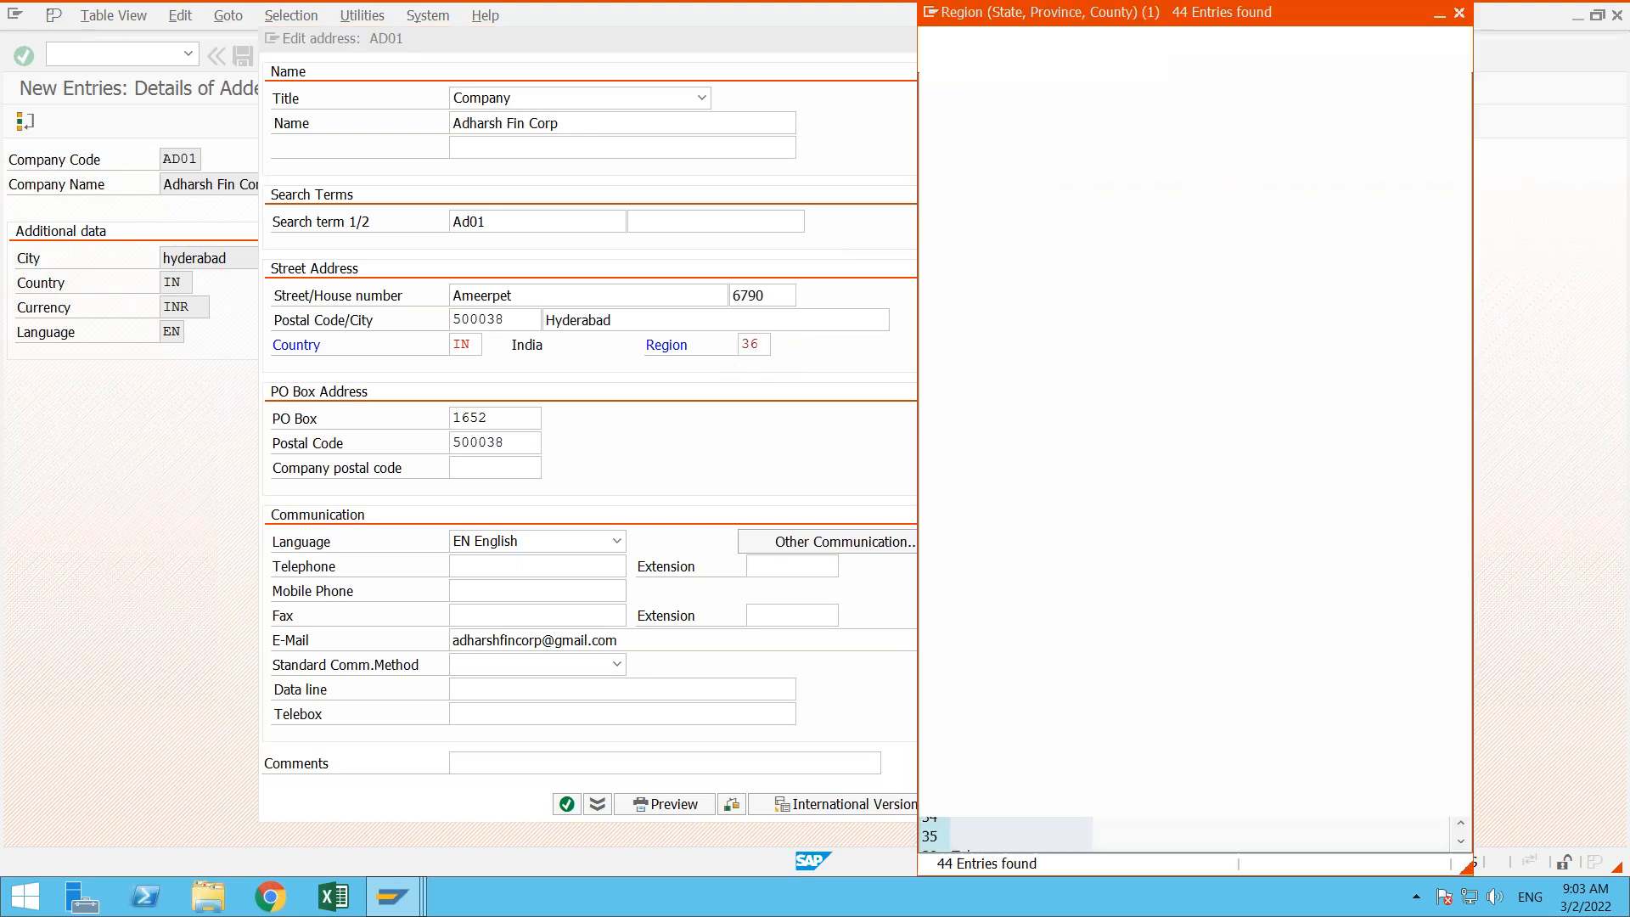
click(989, 175)
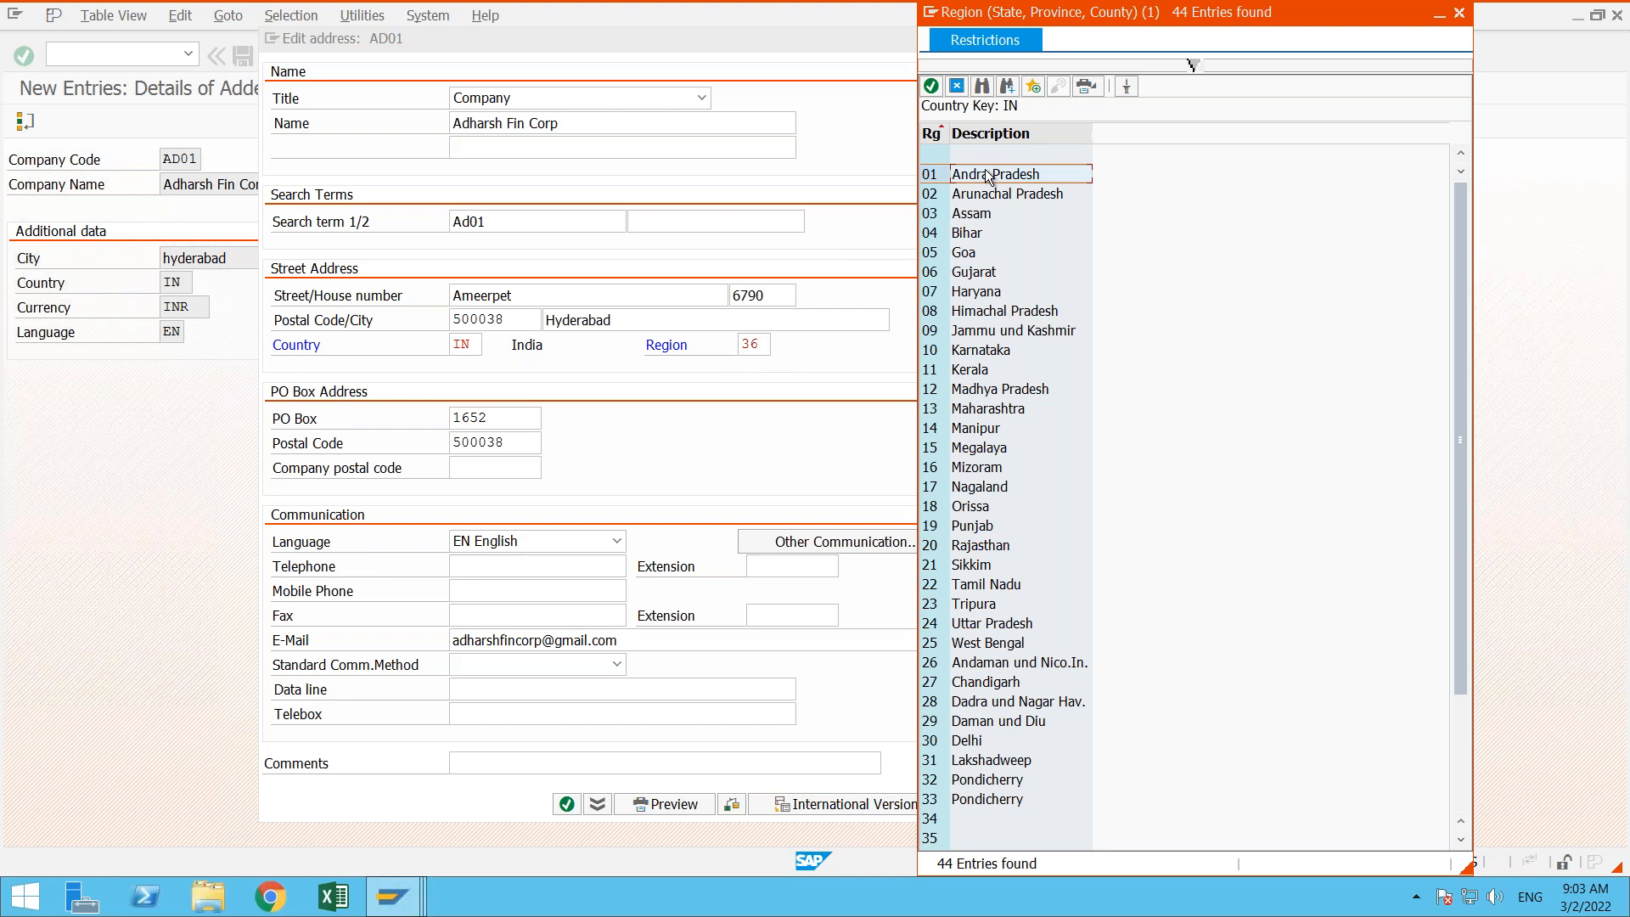
double_click(988, 176)
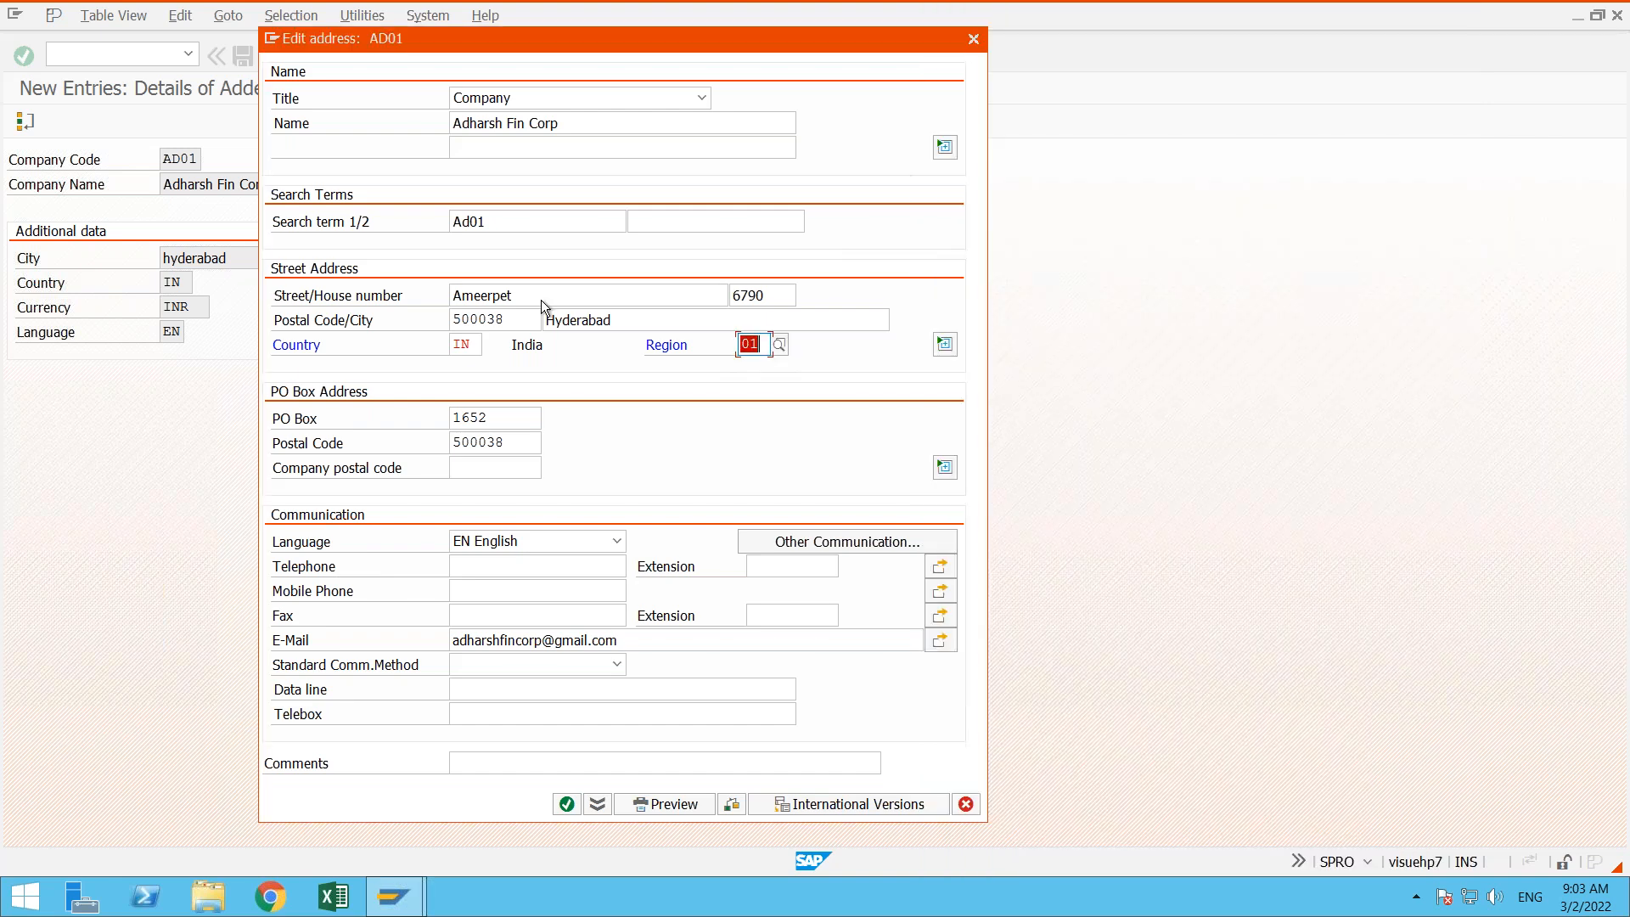
- View the E-Mail and Fax entries among the other communication methods and close each without making changes
click(817, 545)
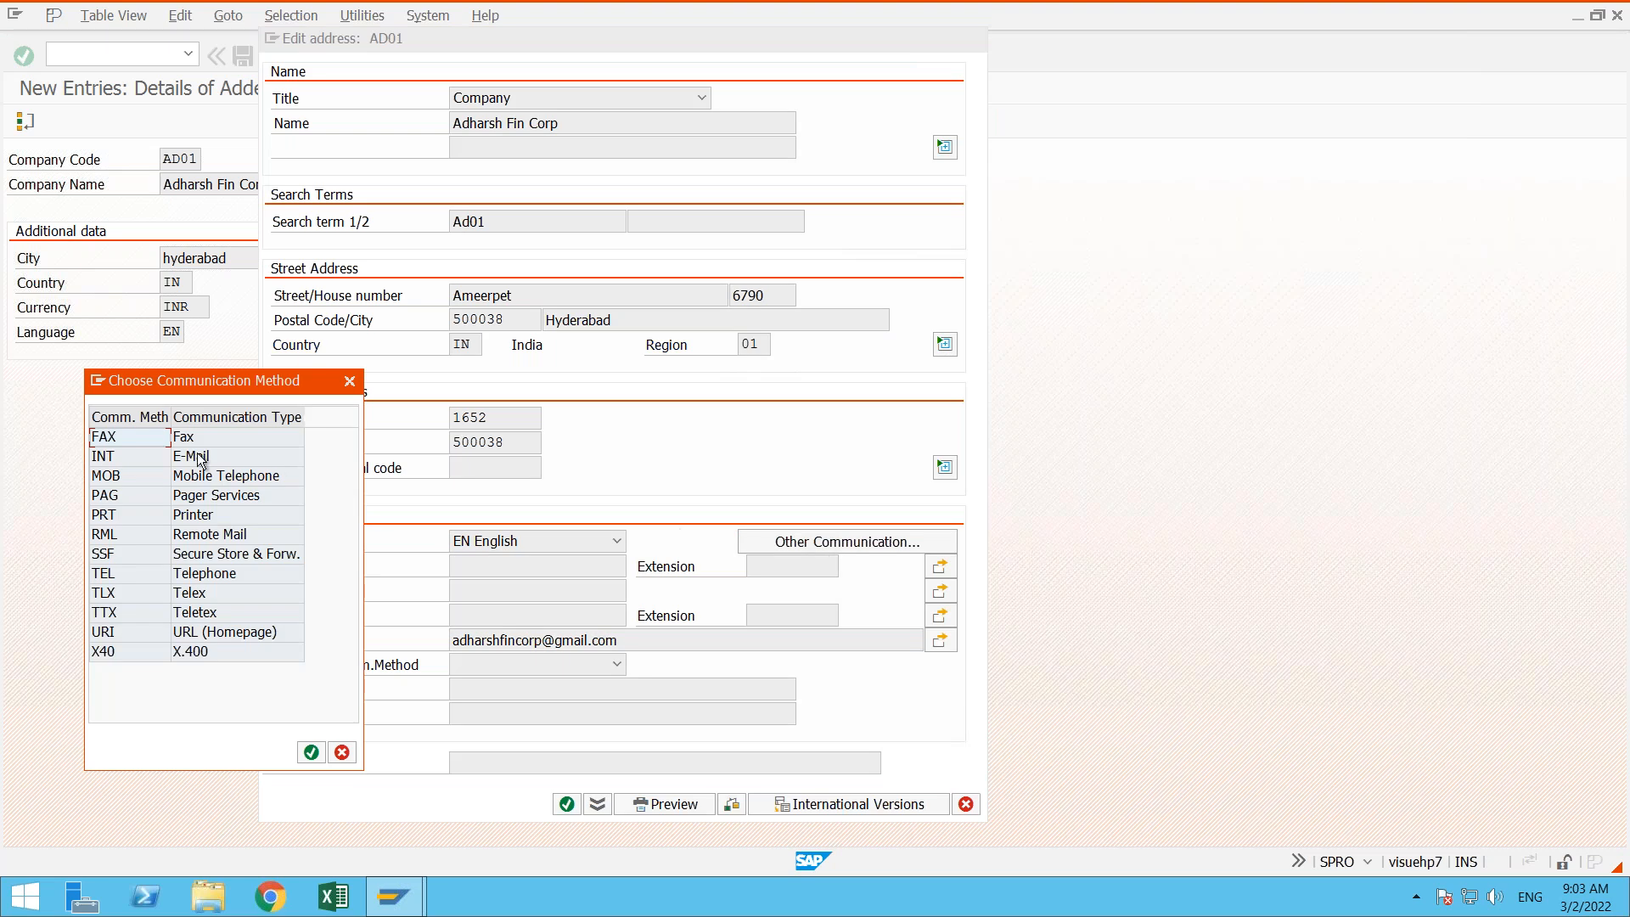
double_click(200, 459)
click(598, 457)
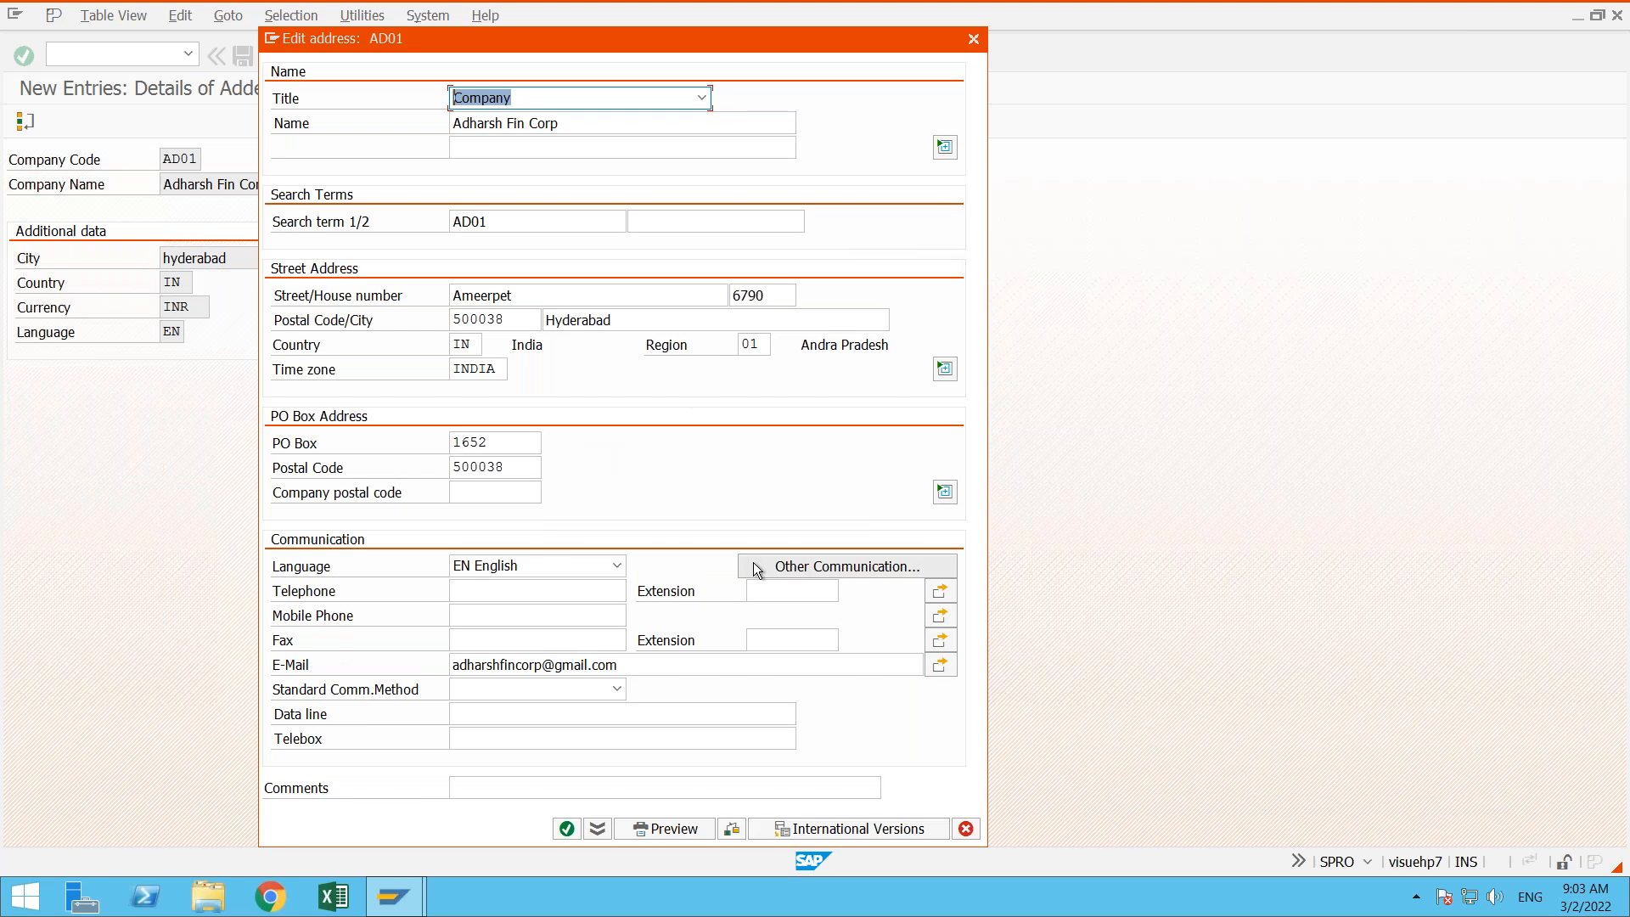
click(801, 563)
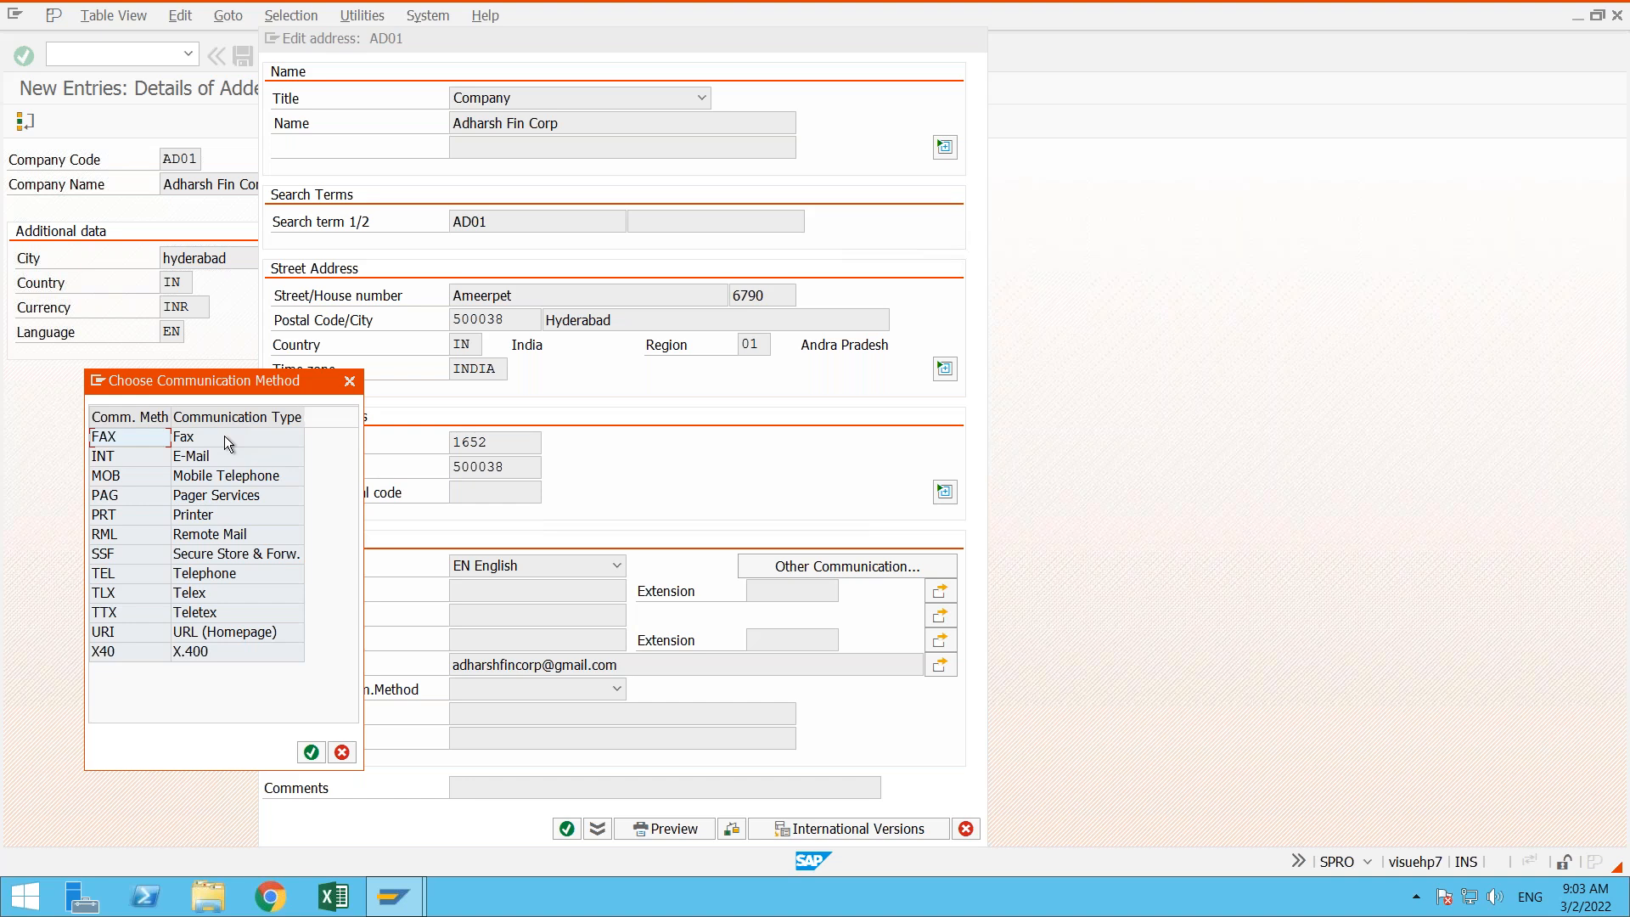
double_click(224, 436)
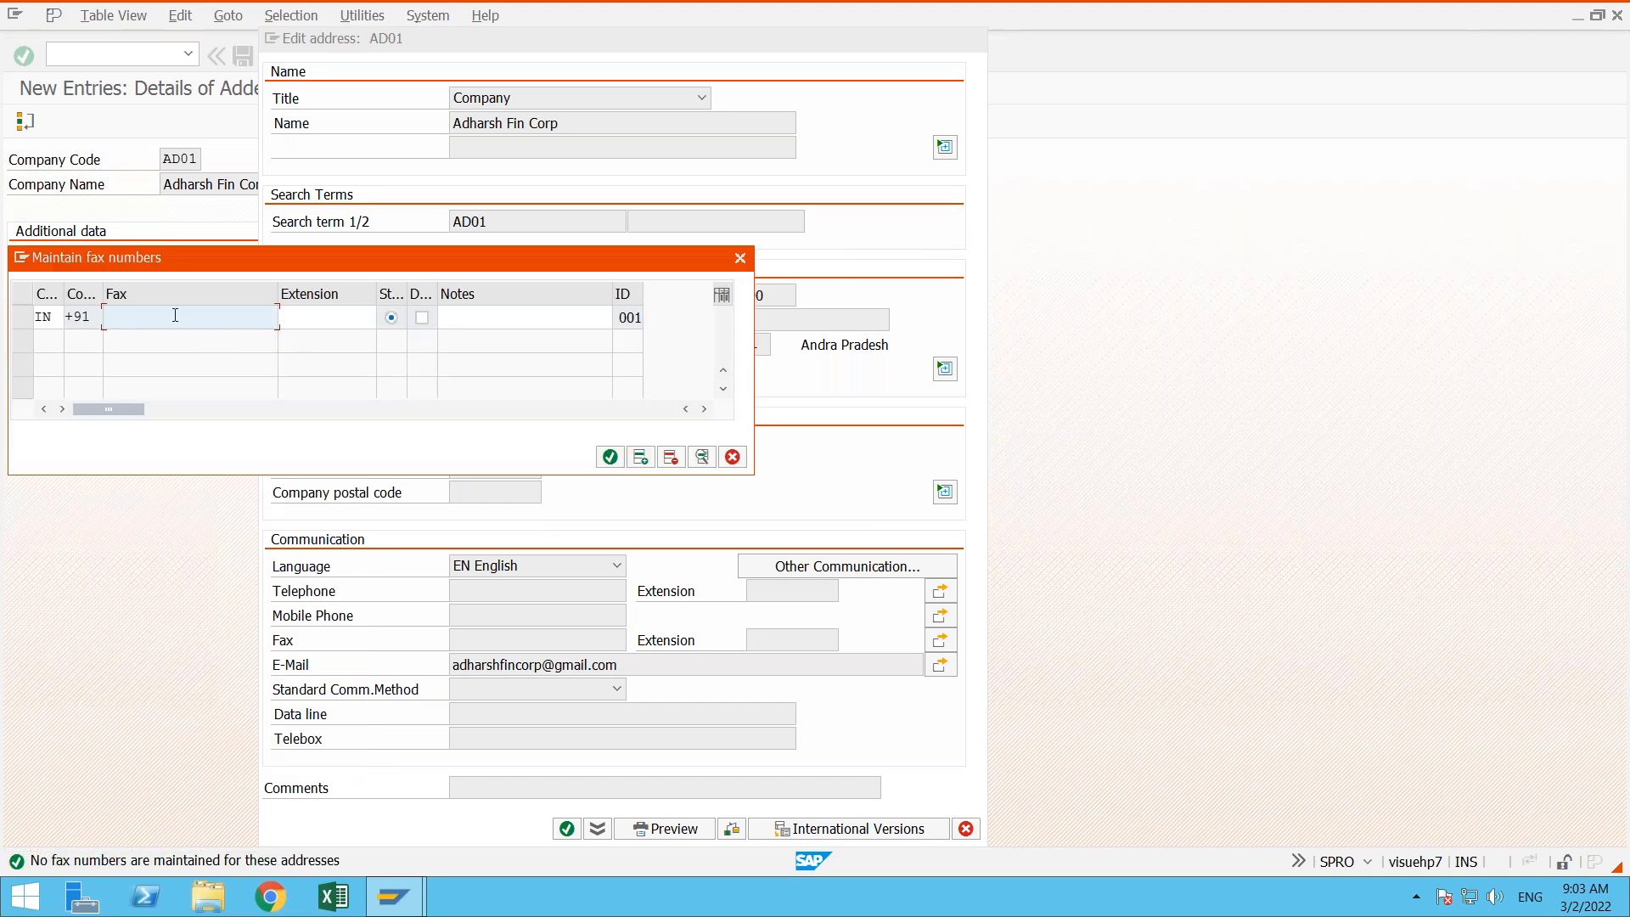
click(740, 258)
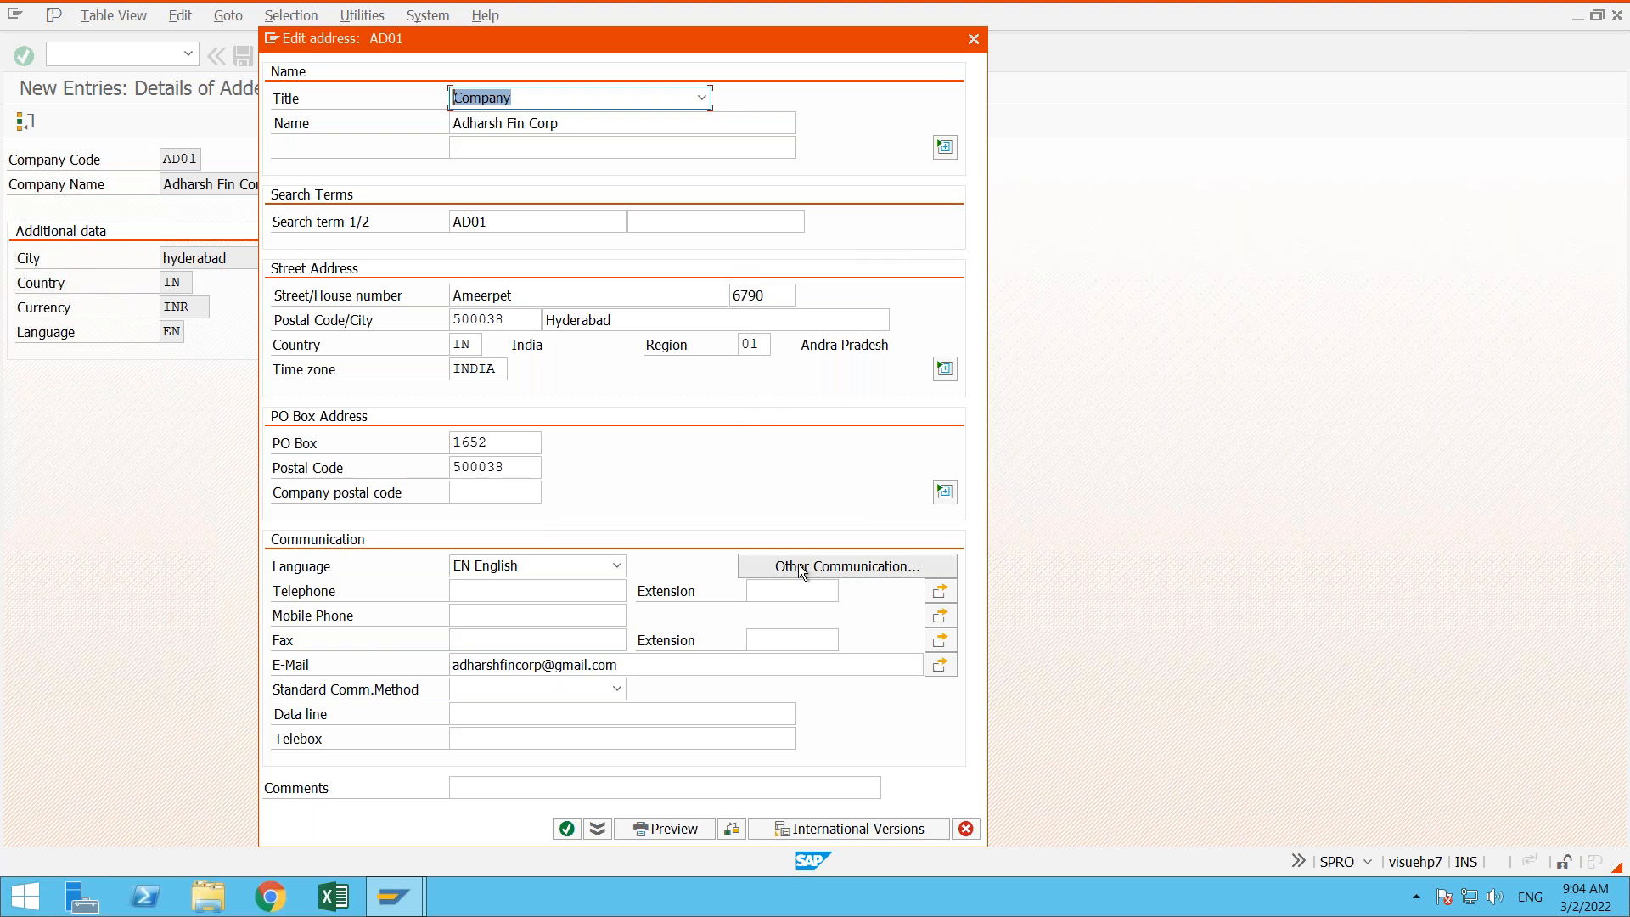
- Set the standard communication method to INT E-Mail and confirm the AD01 address
click(618, 689)
click(548, 726)
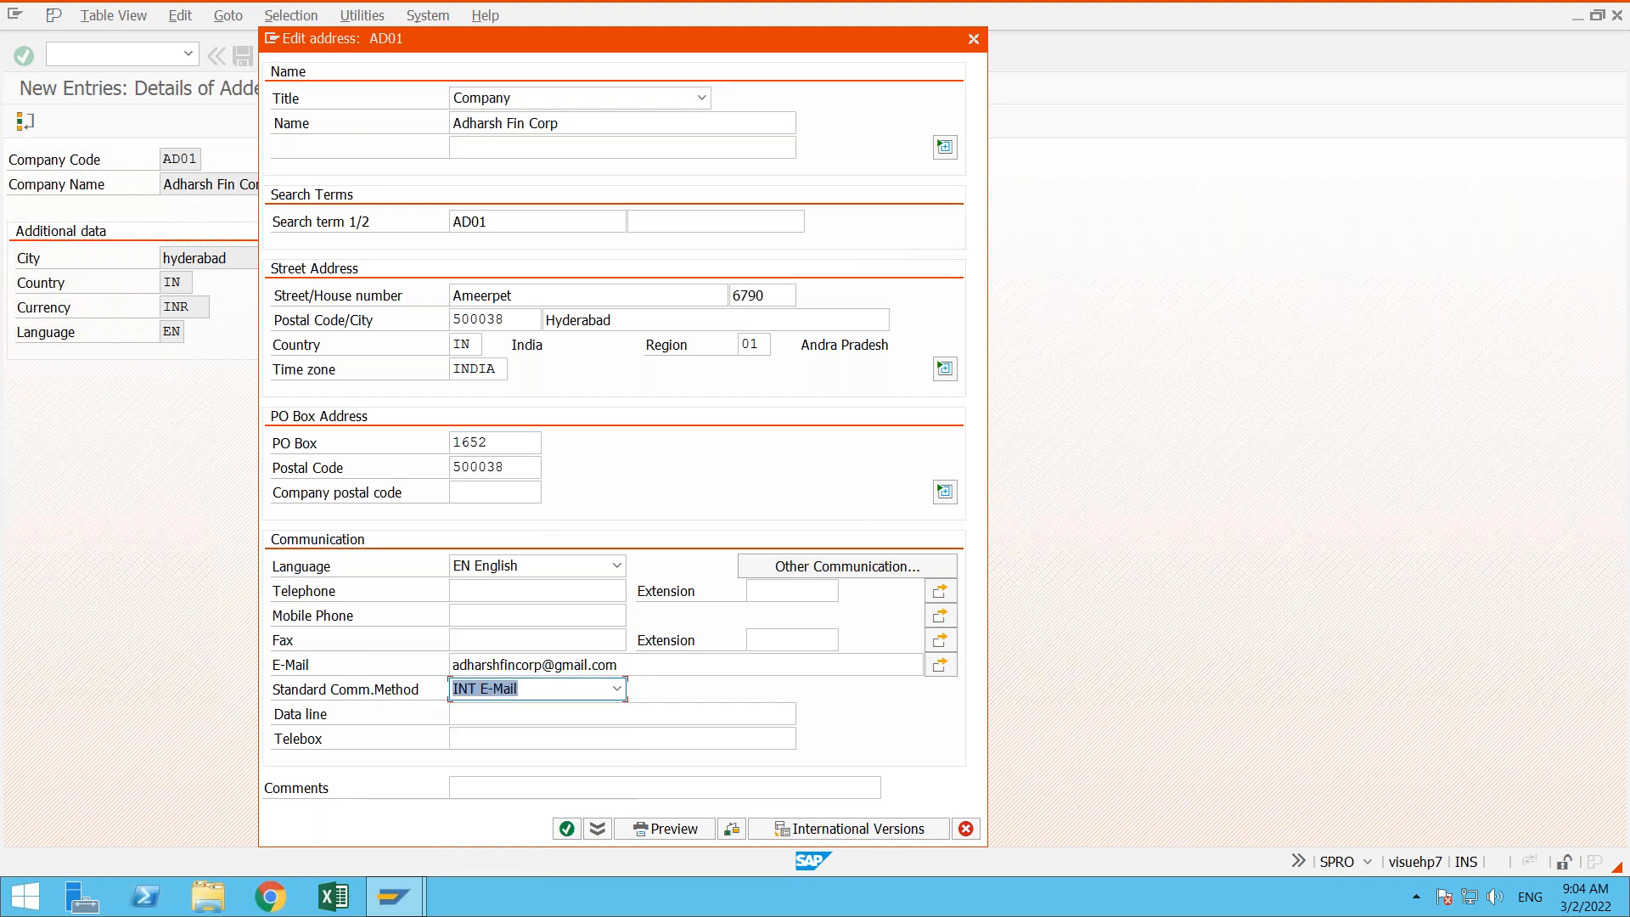
key(Return)
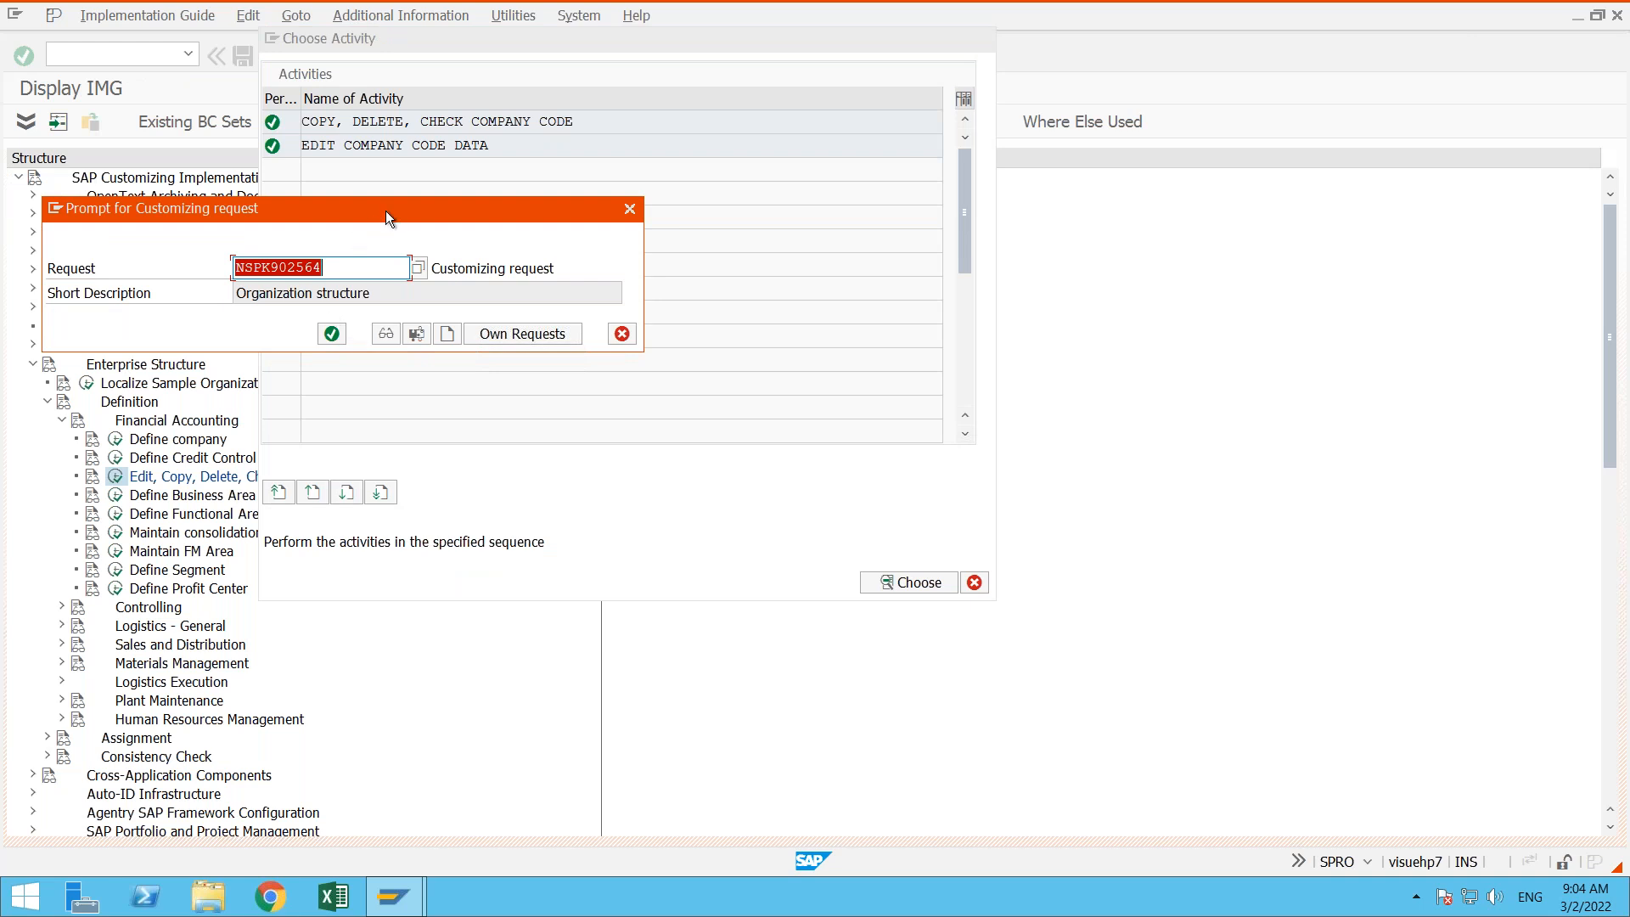
- Review the request number and short description in the customizing request prompt, and save the company code under request NSPK902564
drag(385, 211, 730, 302)
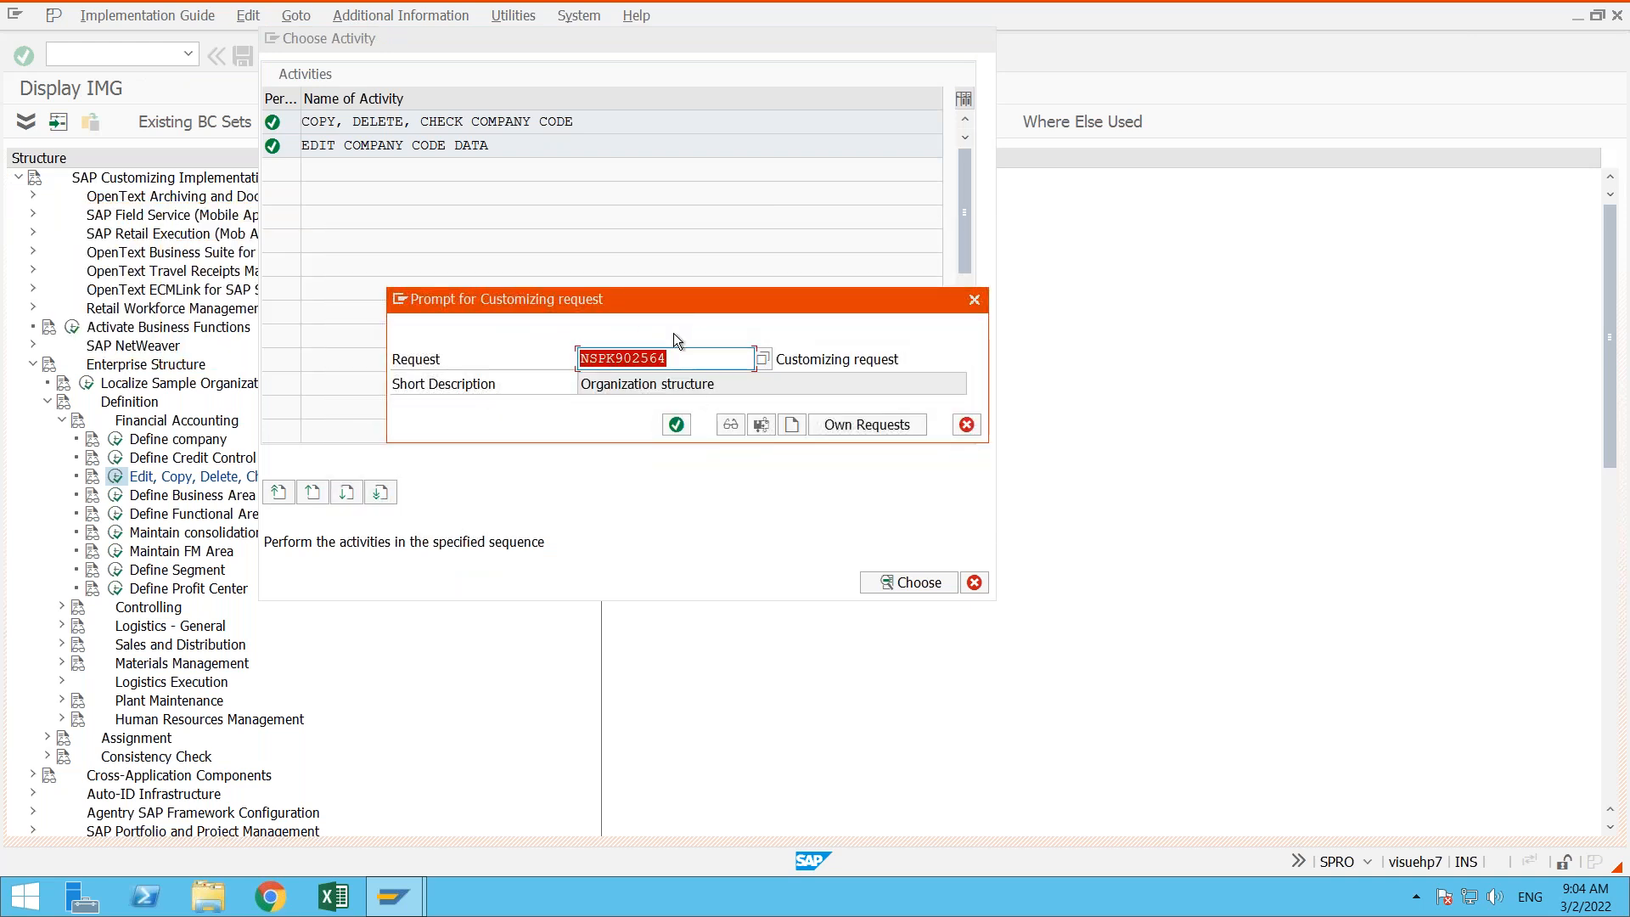
click(709, 363)
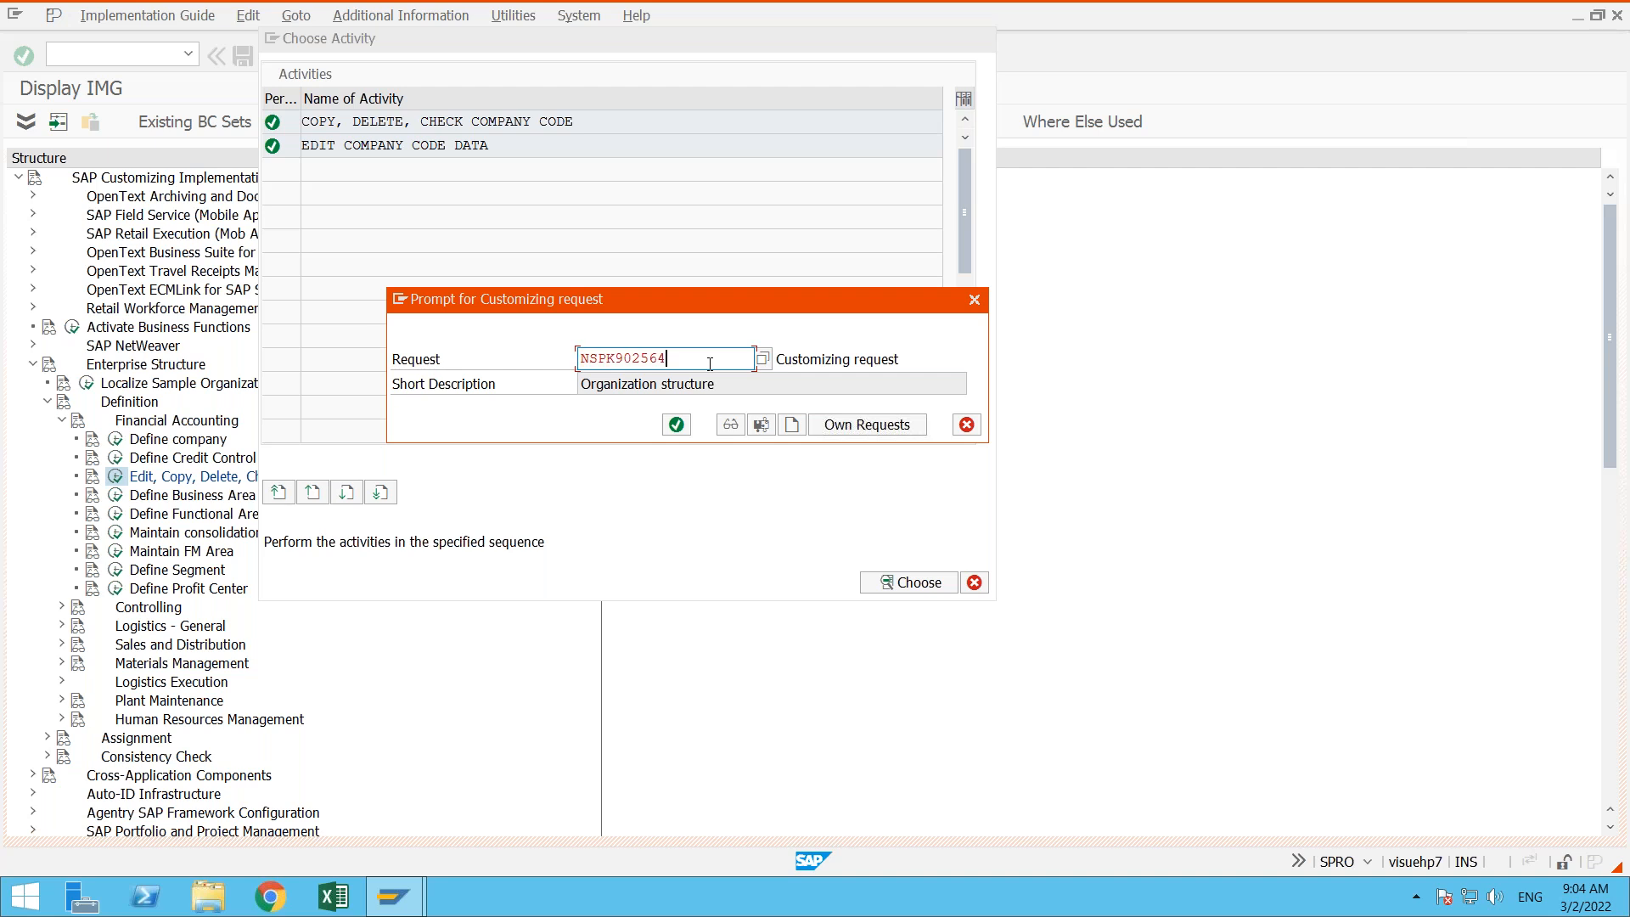
click(744, 389)
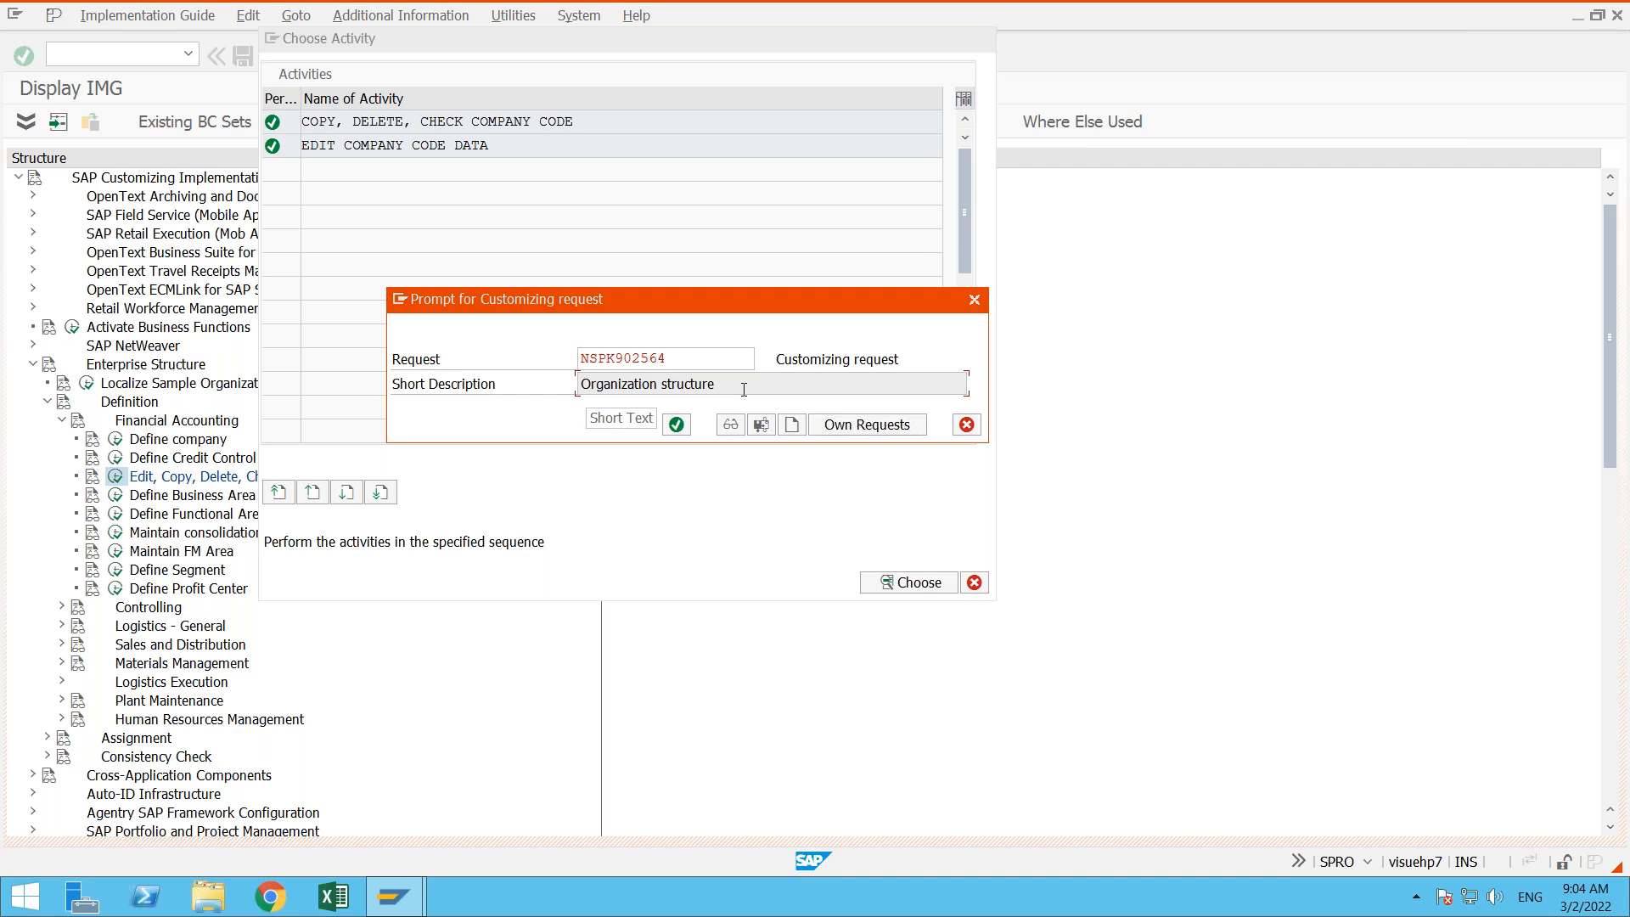
click(686, 359)
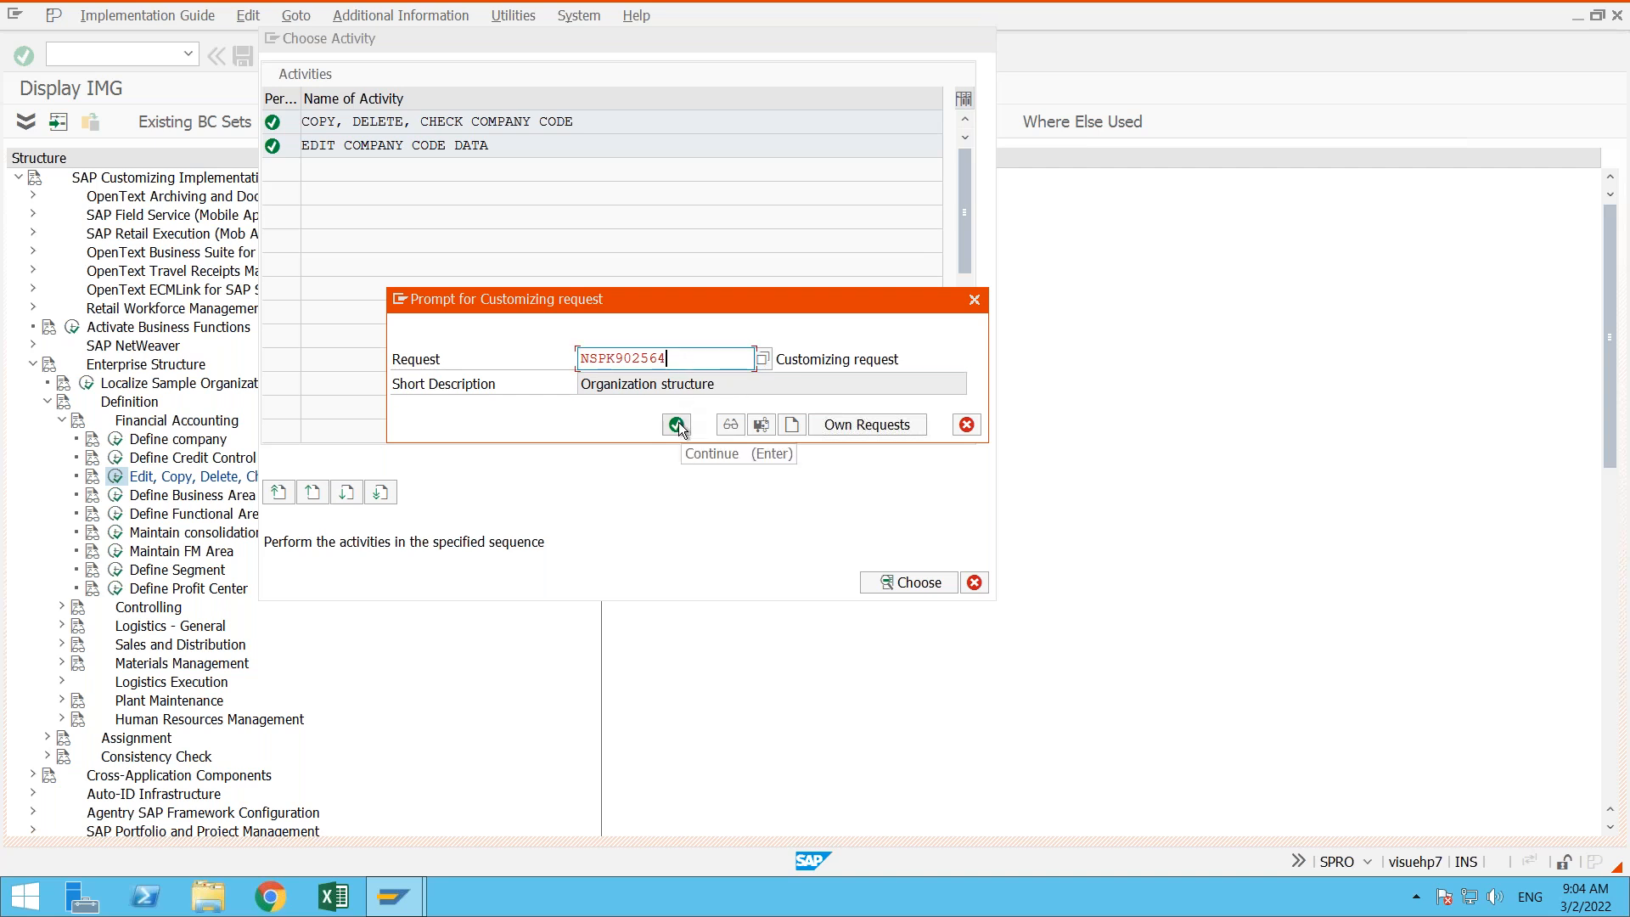
drag(691, 302, 660, 211)
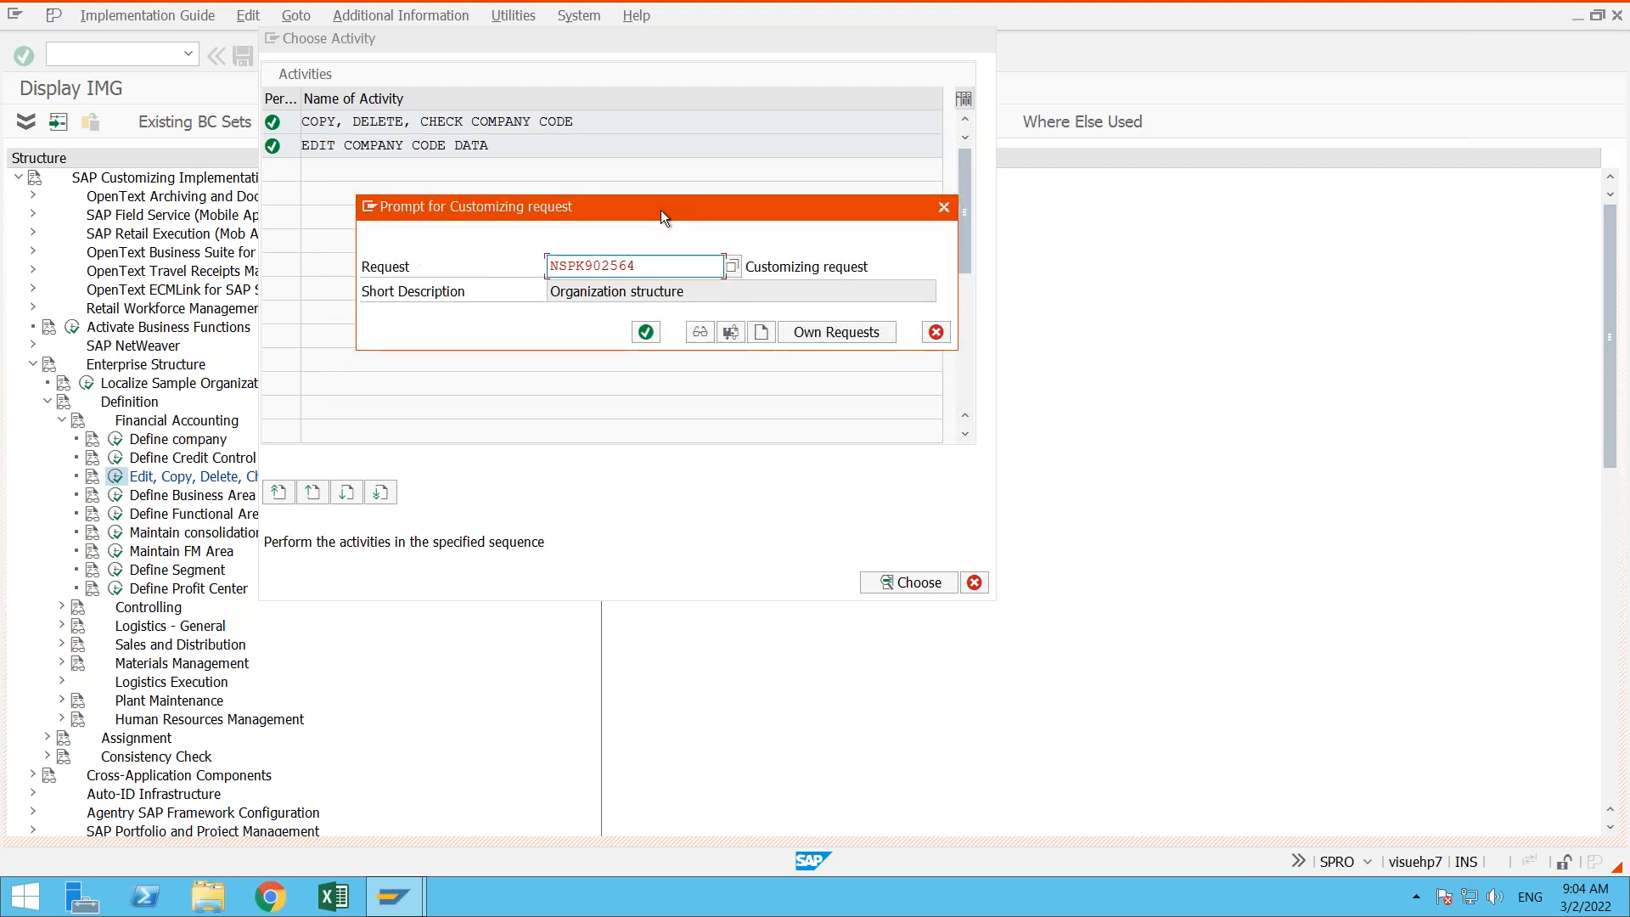
click(691, 291)
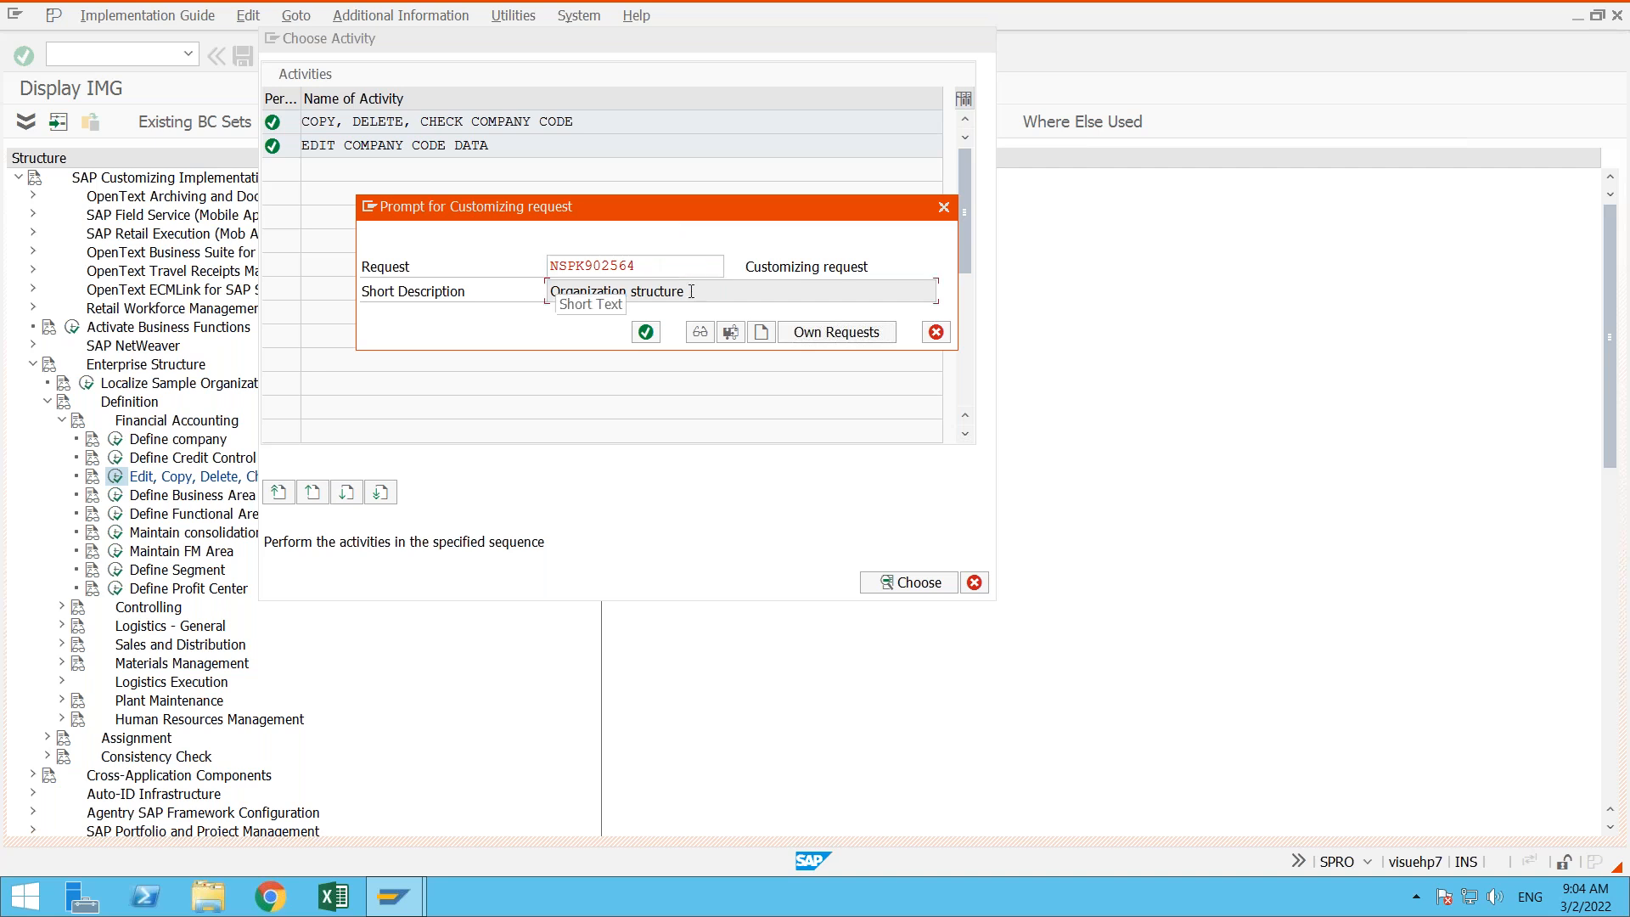
click(656, 266)
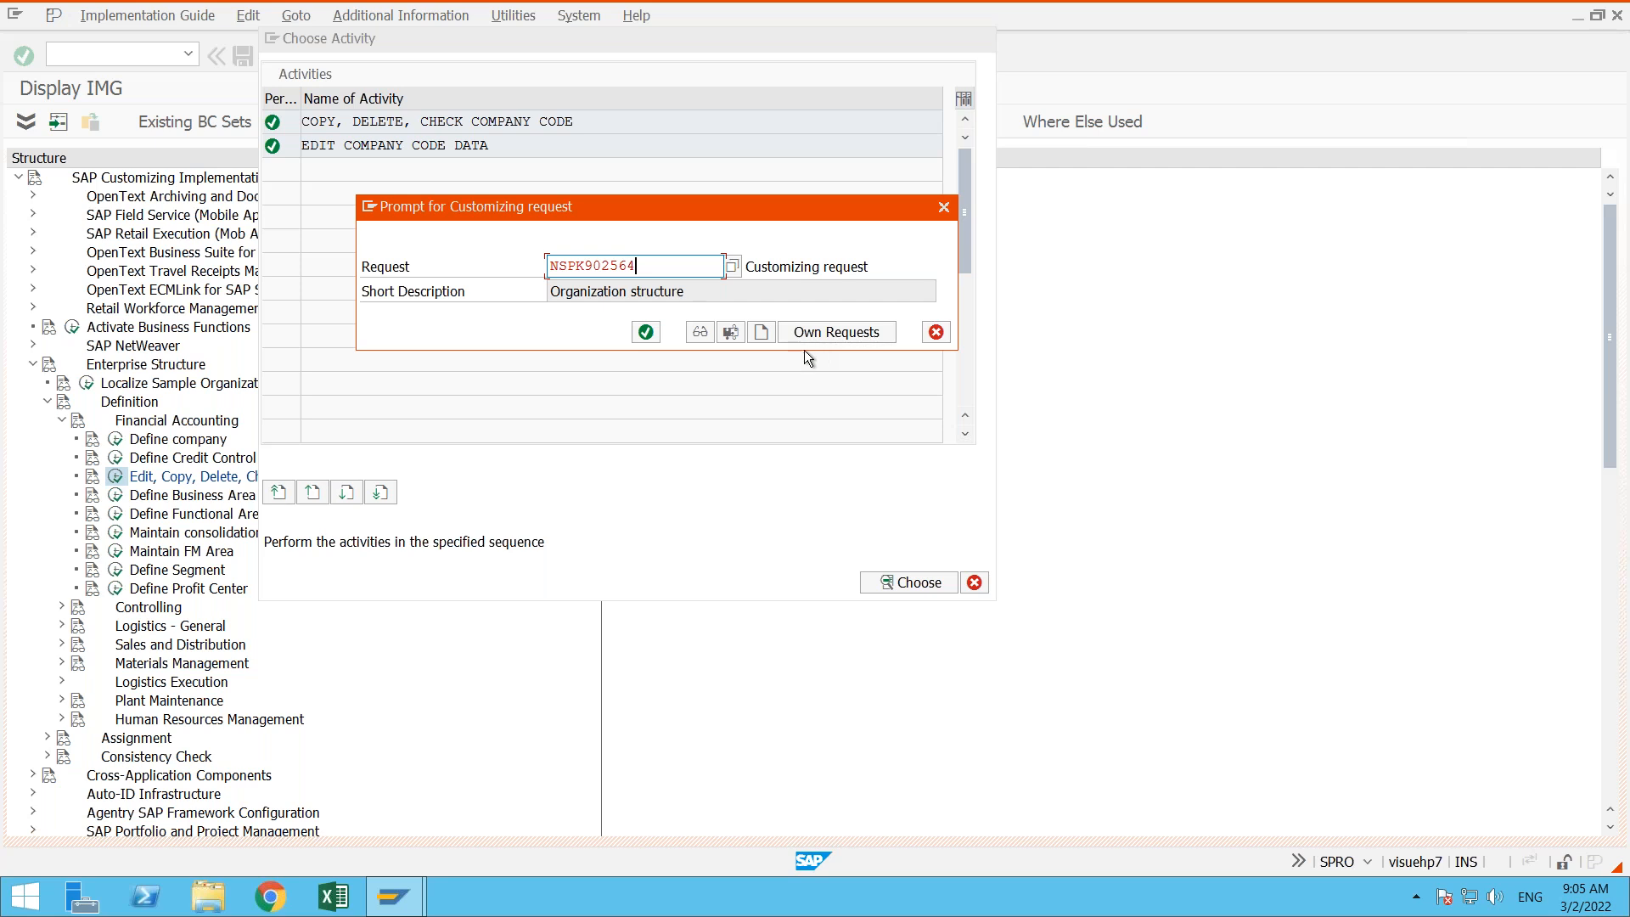
drag(720, 168, 720, 349)
click(717, 423)
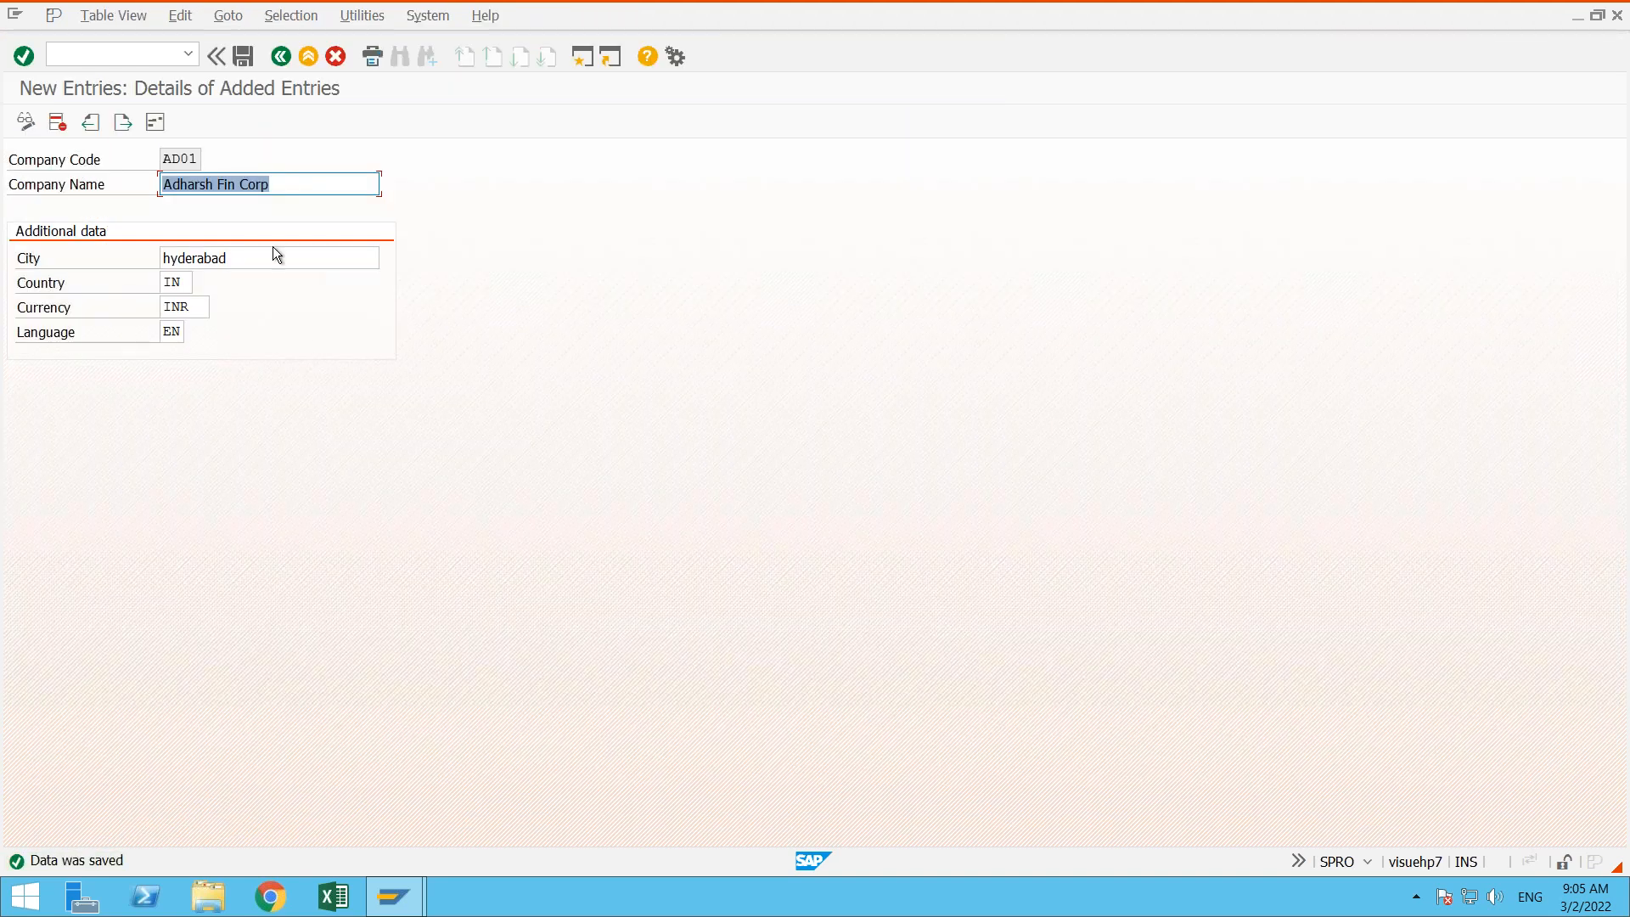
- Leave the company code entry and overview, and close the activity selection to return to the IMG structure
click(273, 61)
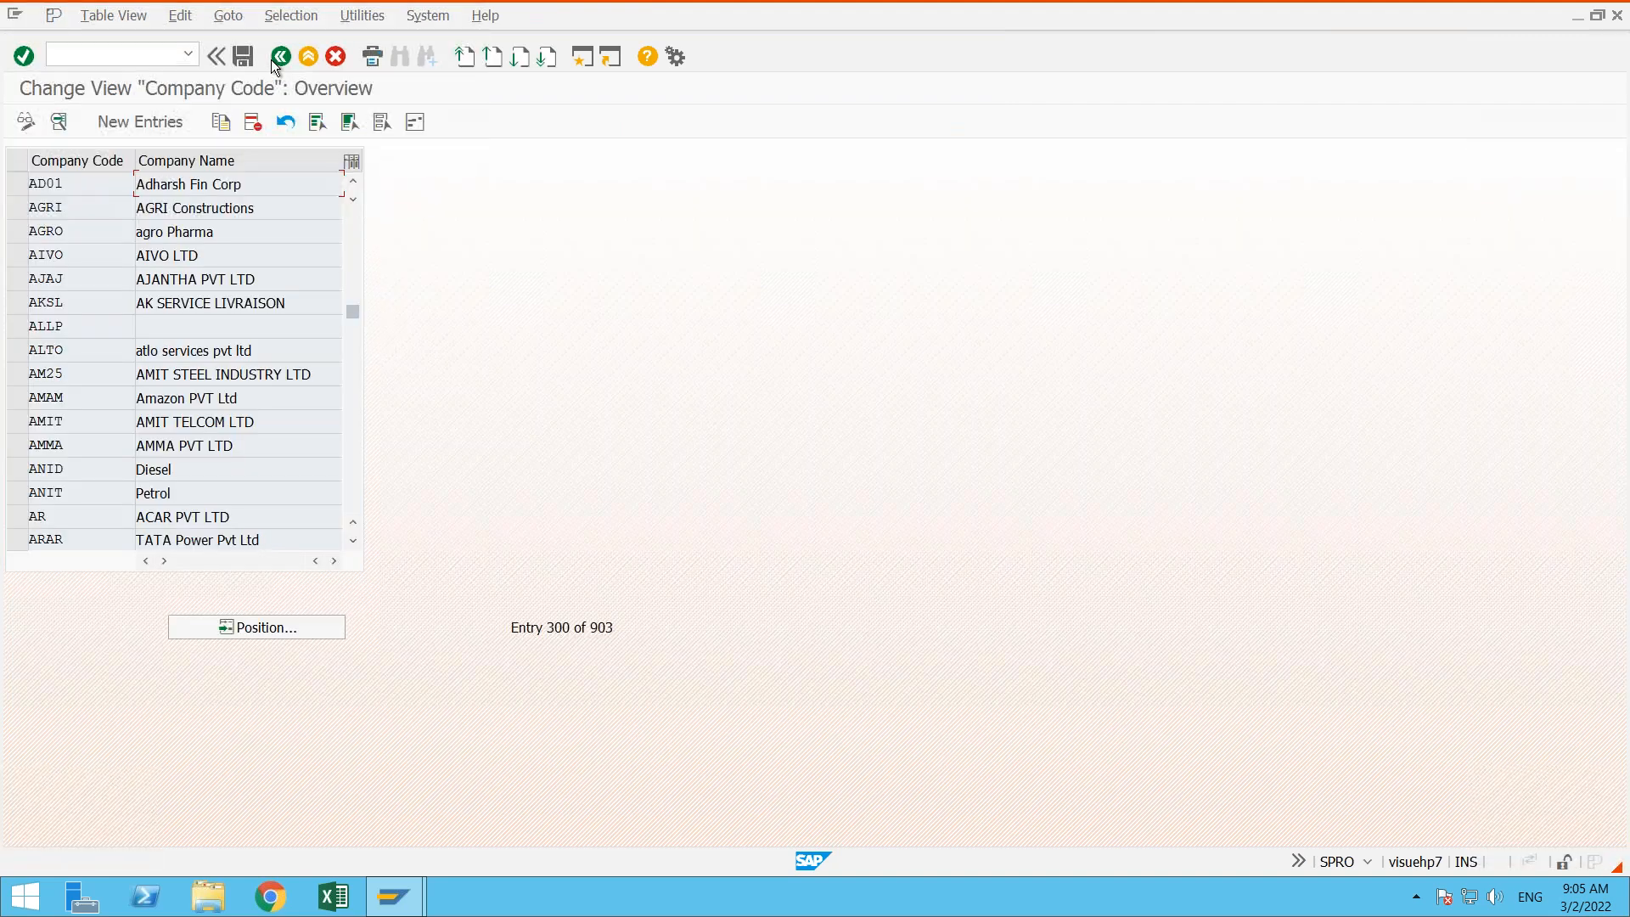
click(272, 61)
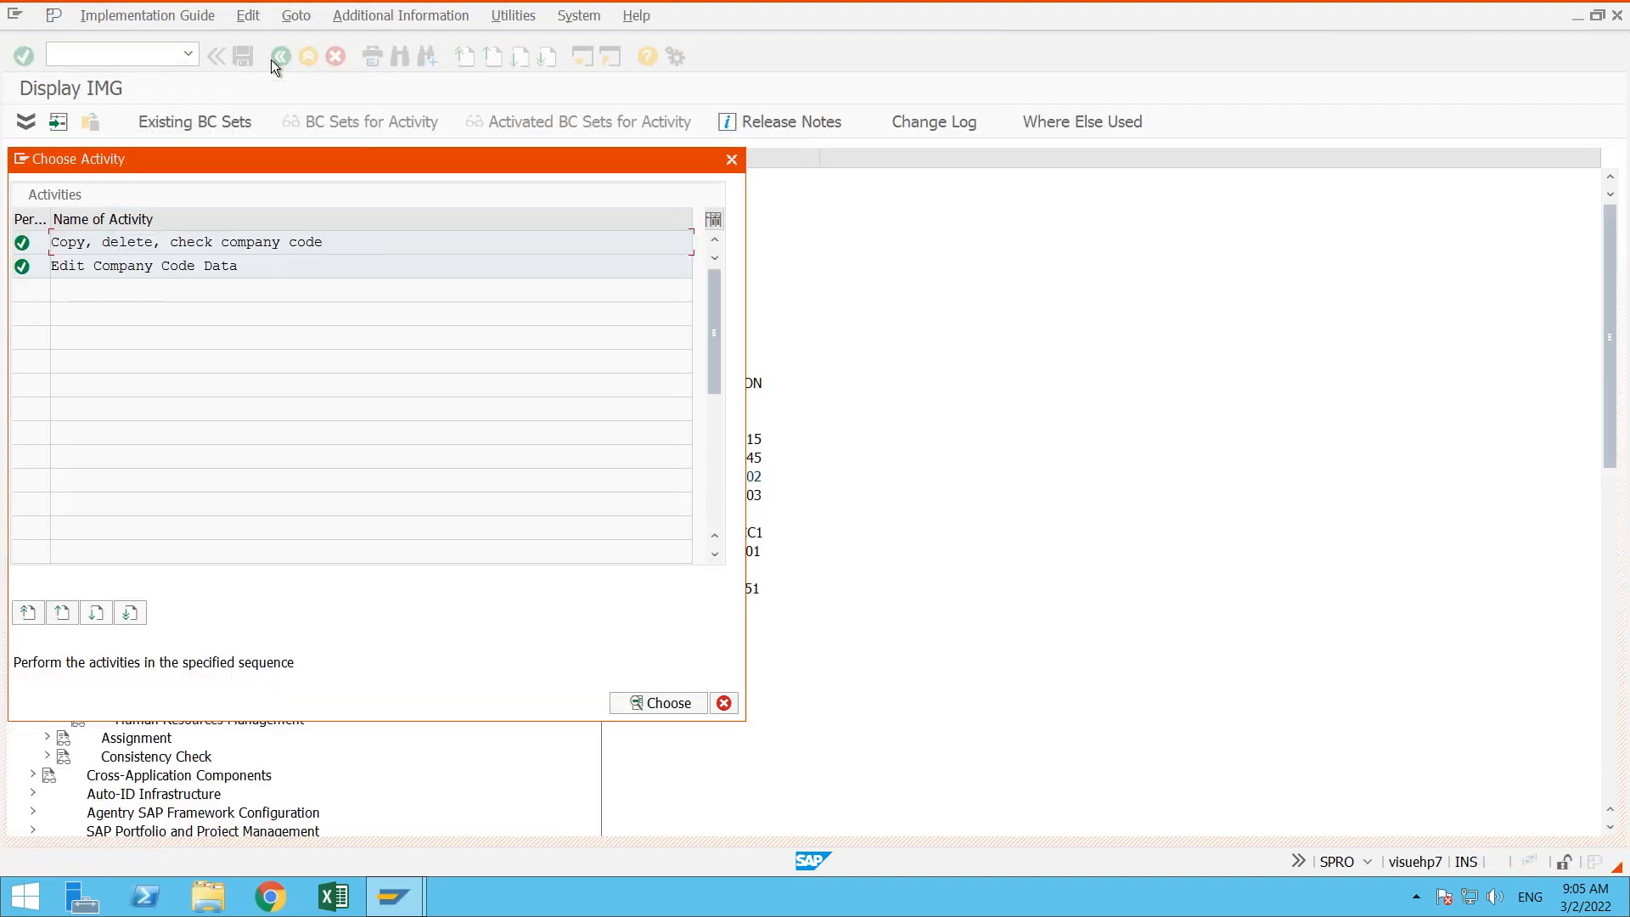
click(730, 160)
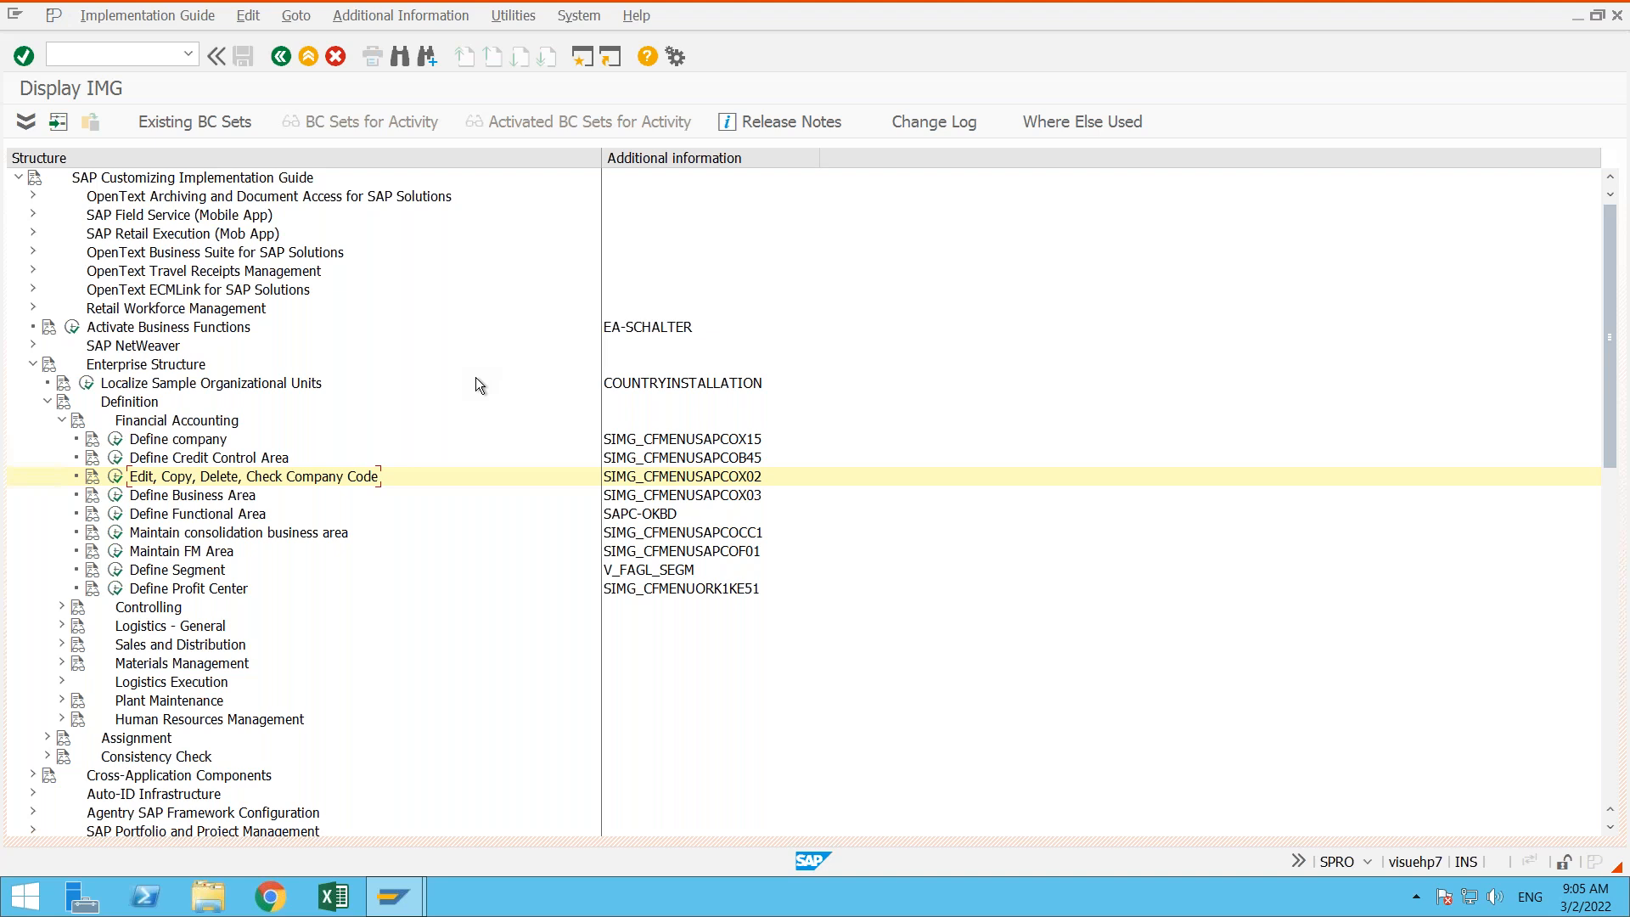
- Collapse the Financial Accounting and Definition nodes under Enterprise Structure in the IMG
click(195, 445)
click(207, 475)
click(62, 421)
click(55, 404)
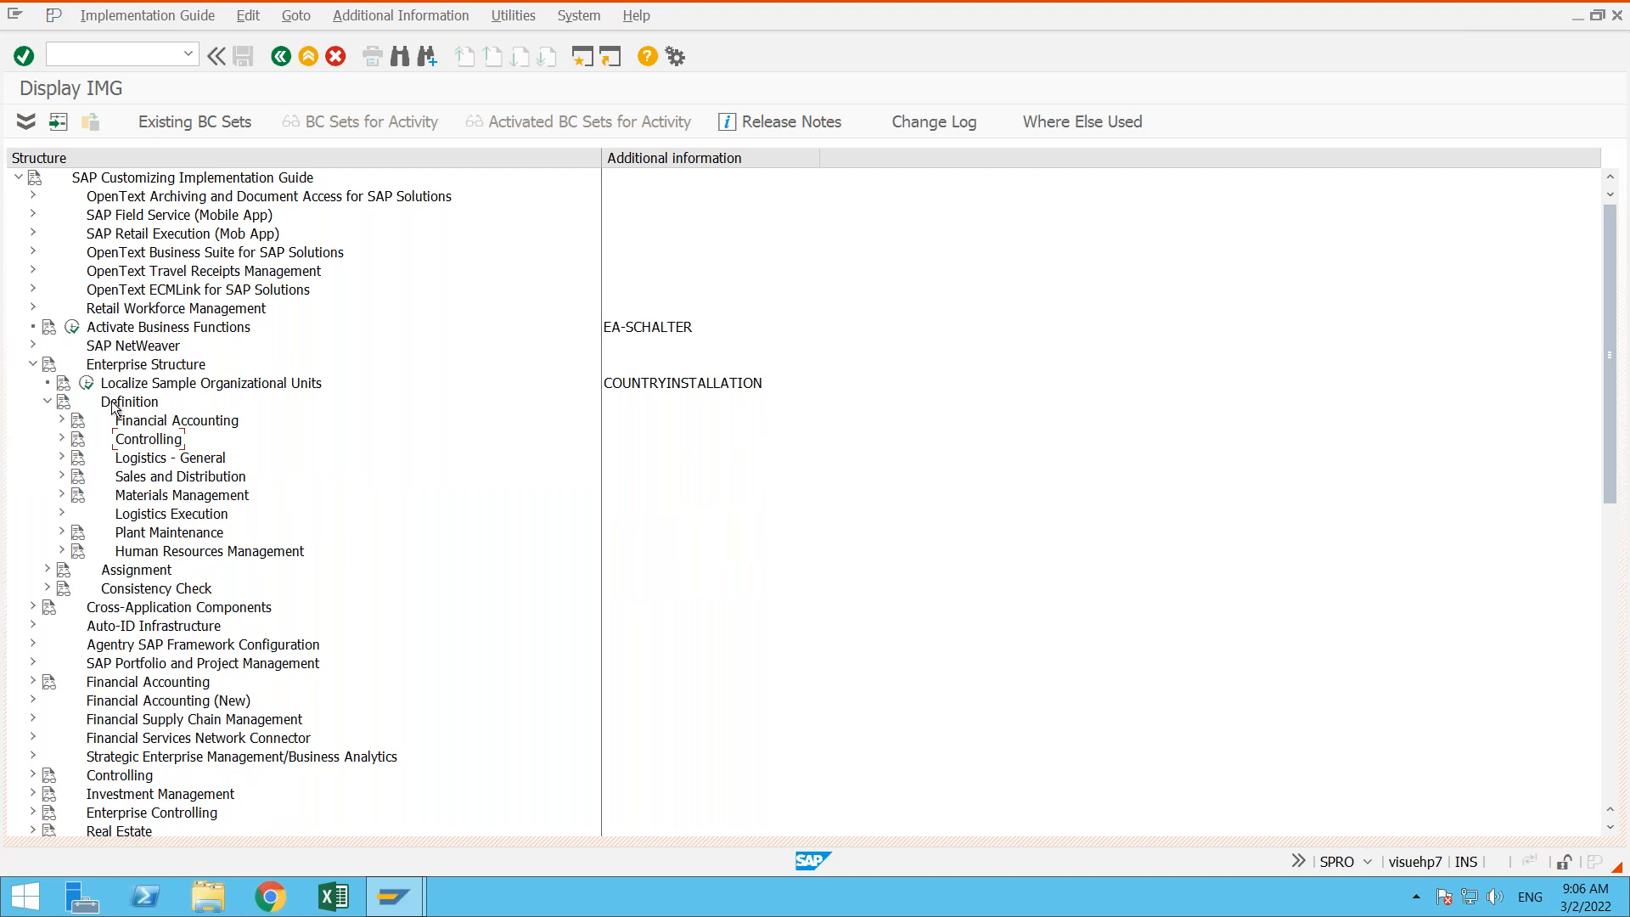
click(48, 405)
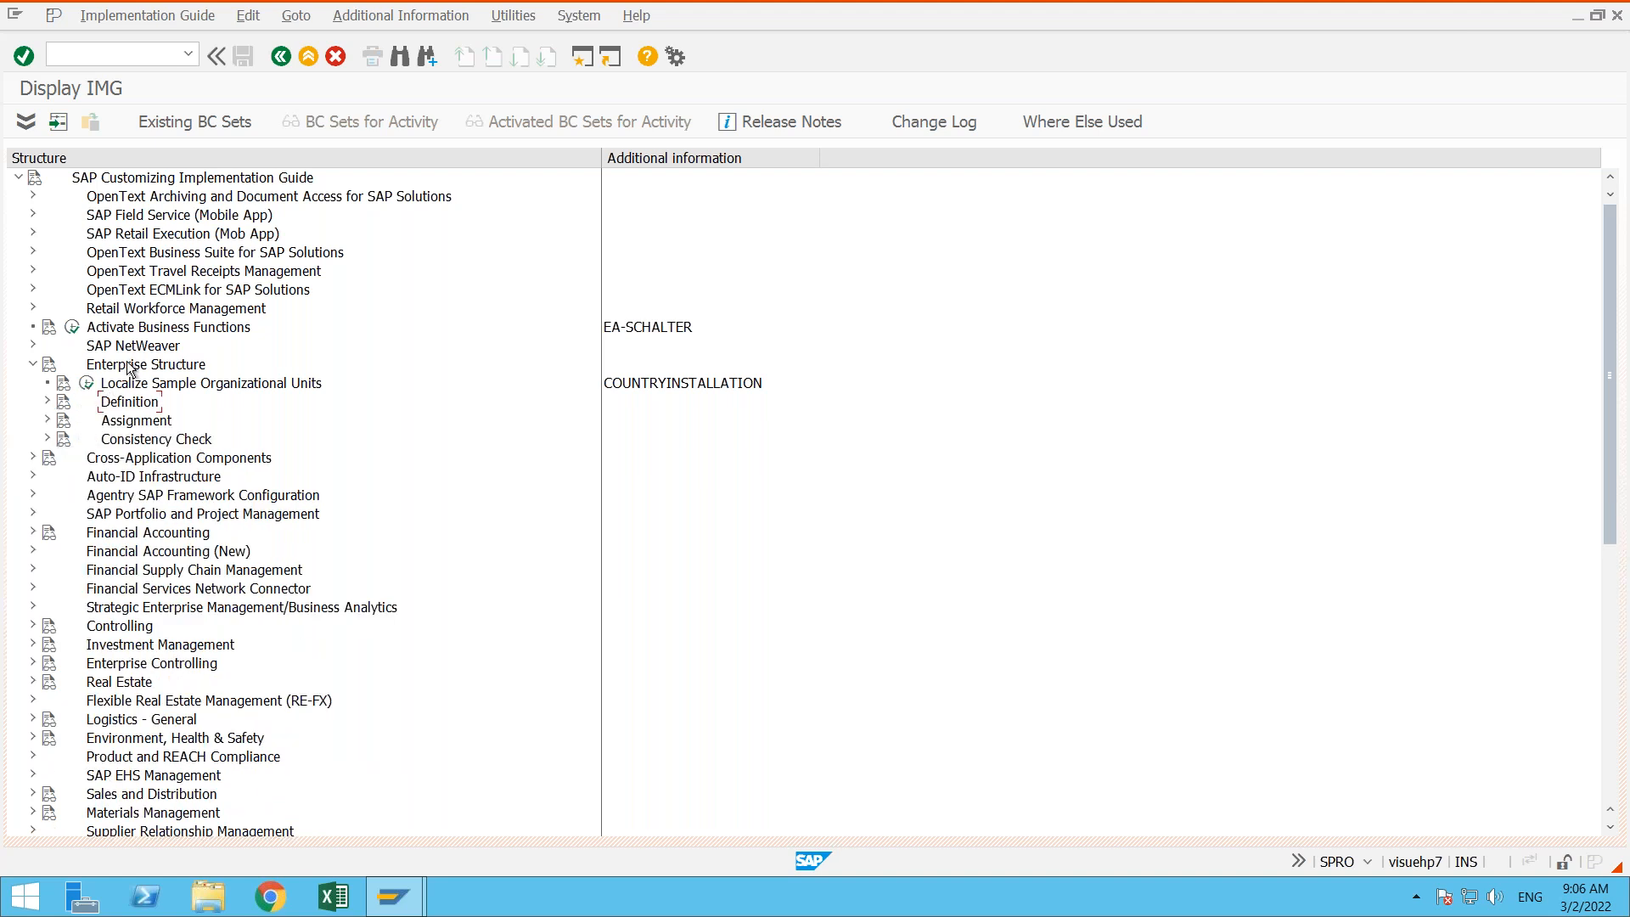
- Open the Assign company code to company activity under Enterprise Structure, Assignment, Financial Accounting
click(114, 422)
click(48, 421)
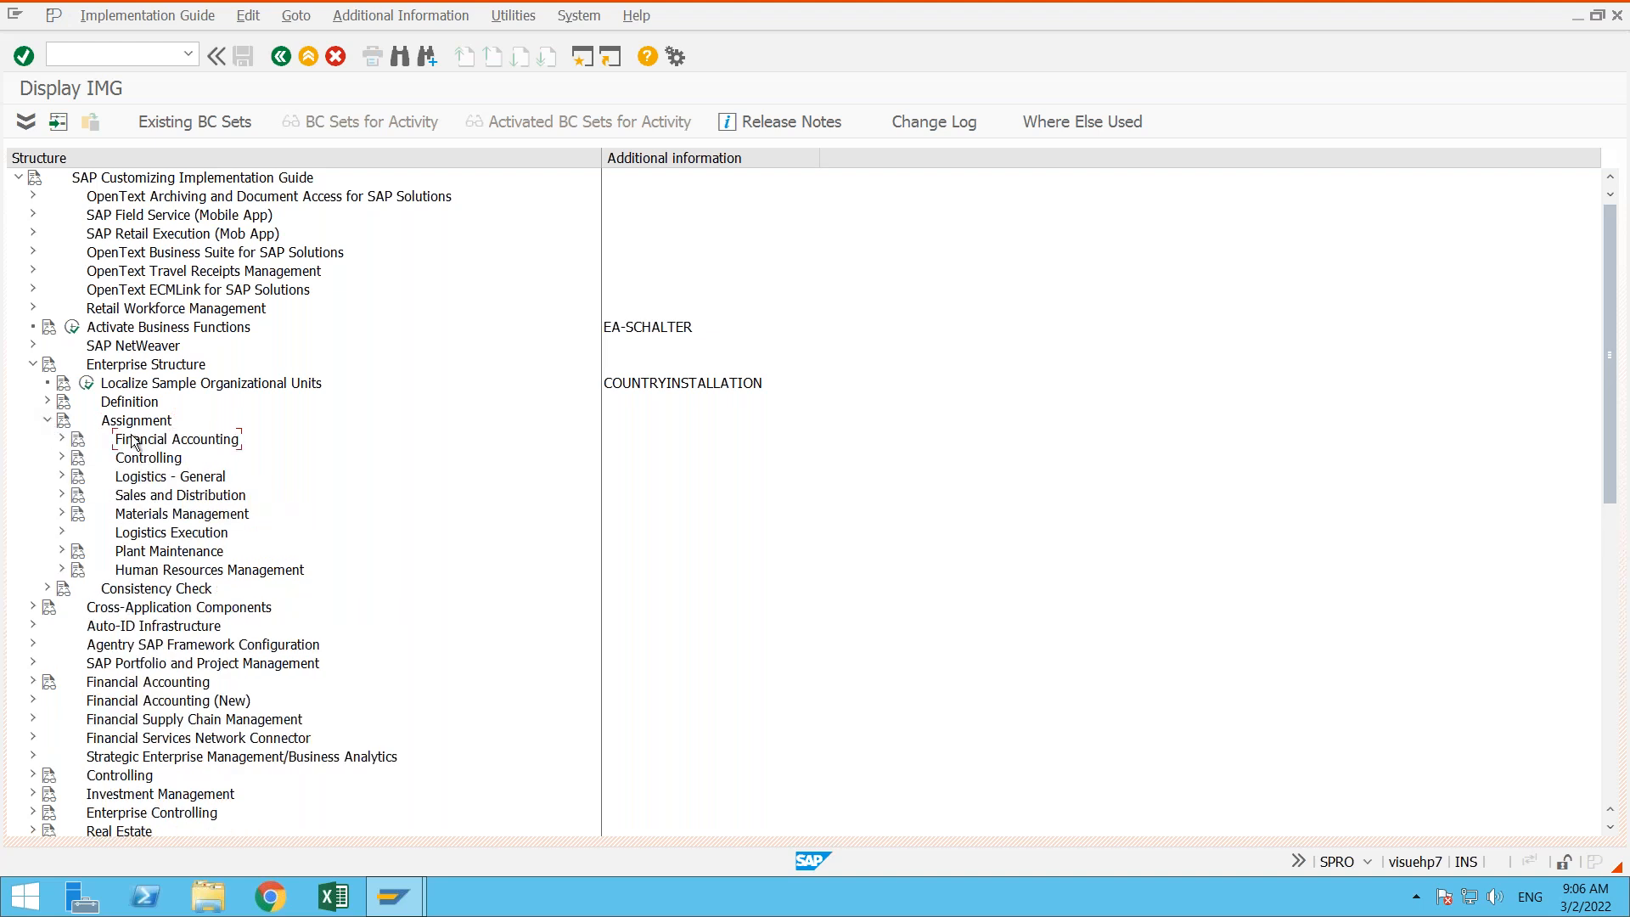
click(62, 440)
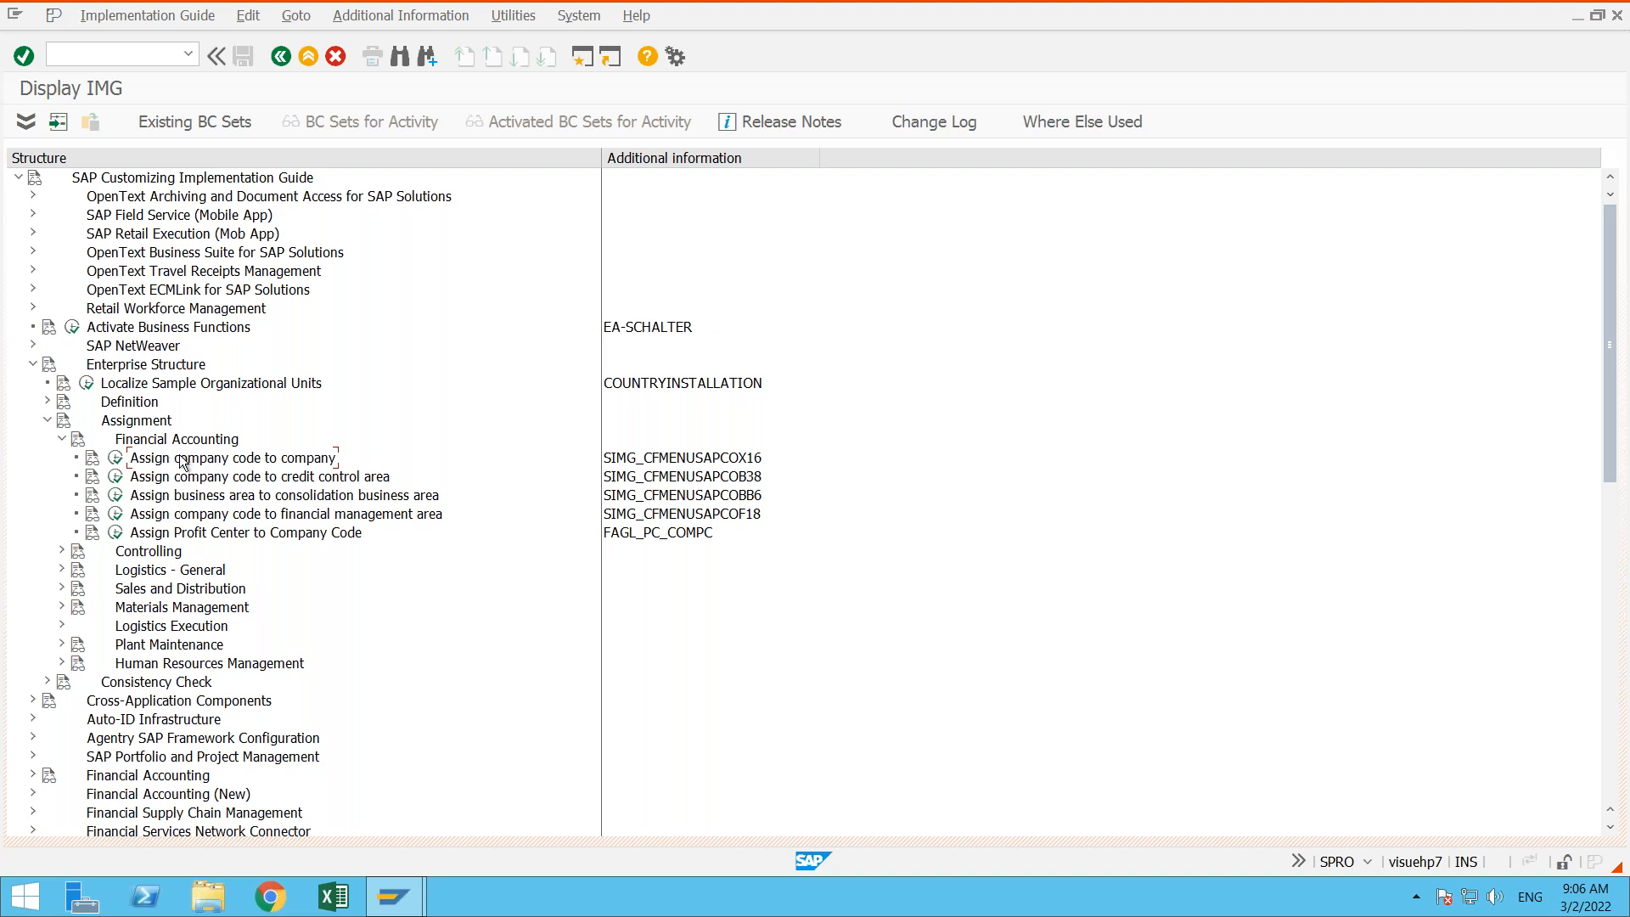
click(116, 459)
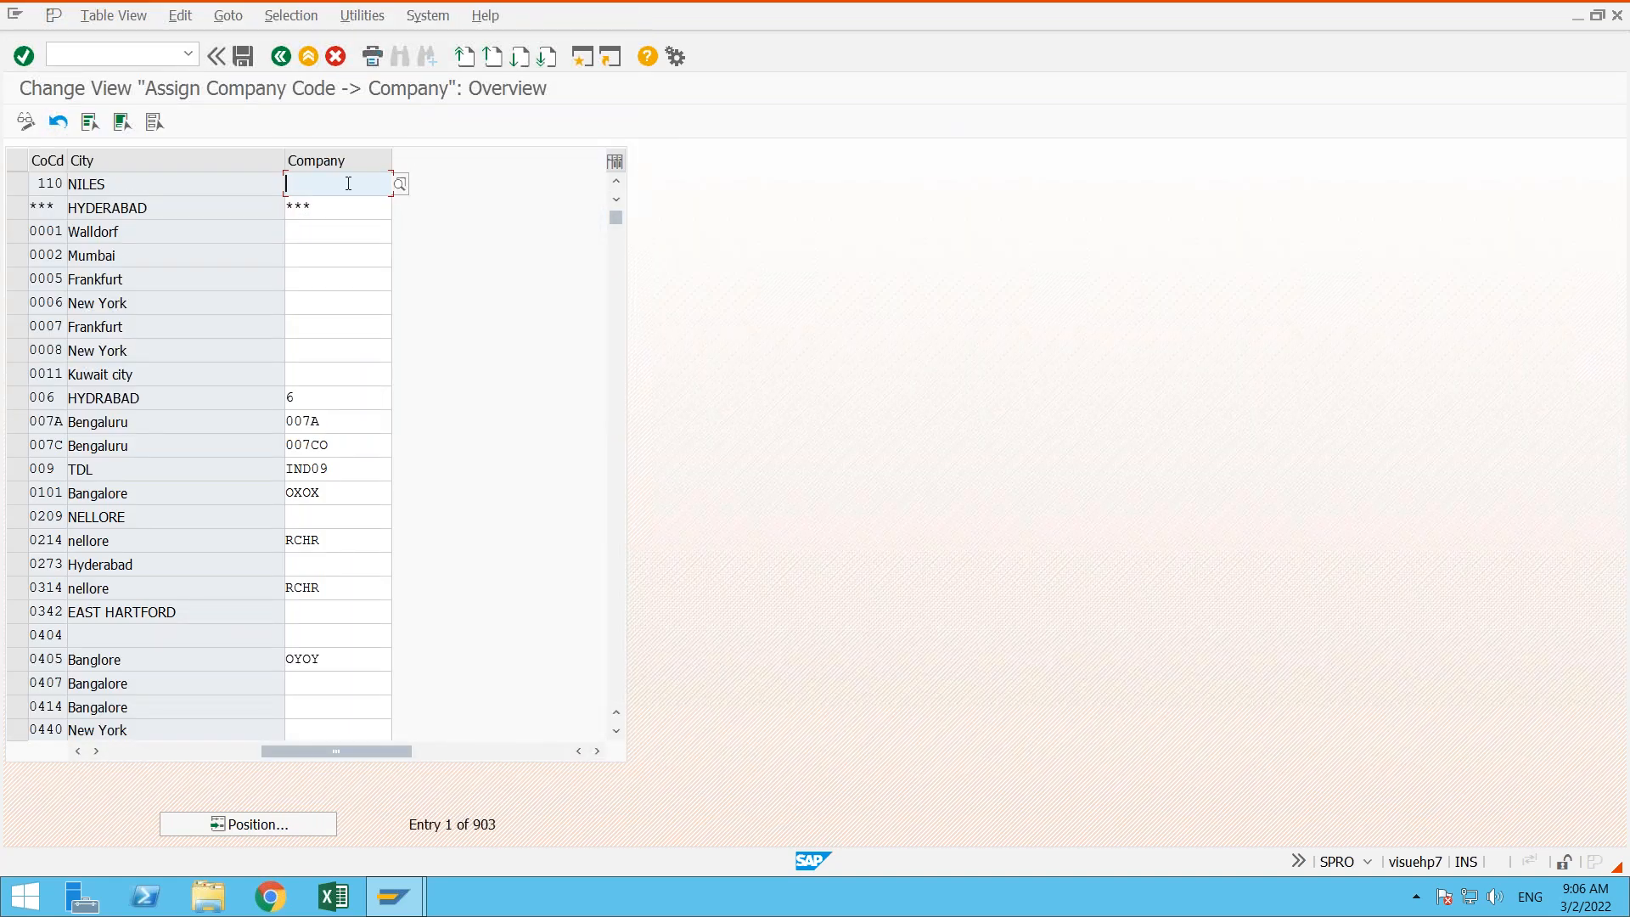
- Examine the company assignments in the overview, comparing the company assigned to company codes 0214 and 0314
click(334, 234)
click(331, 259)
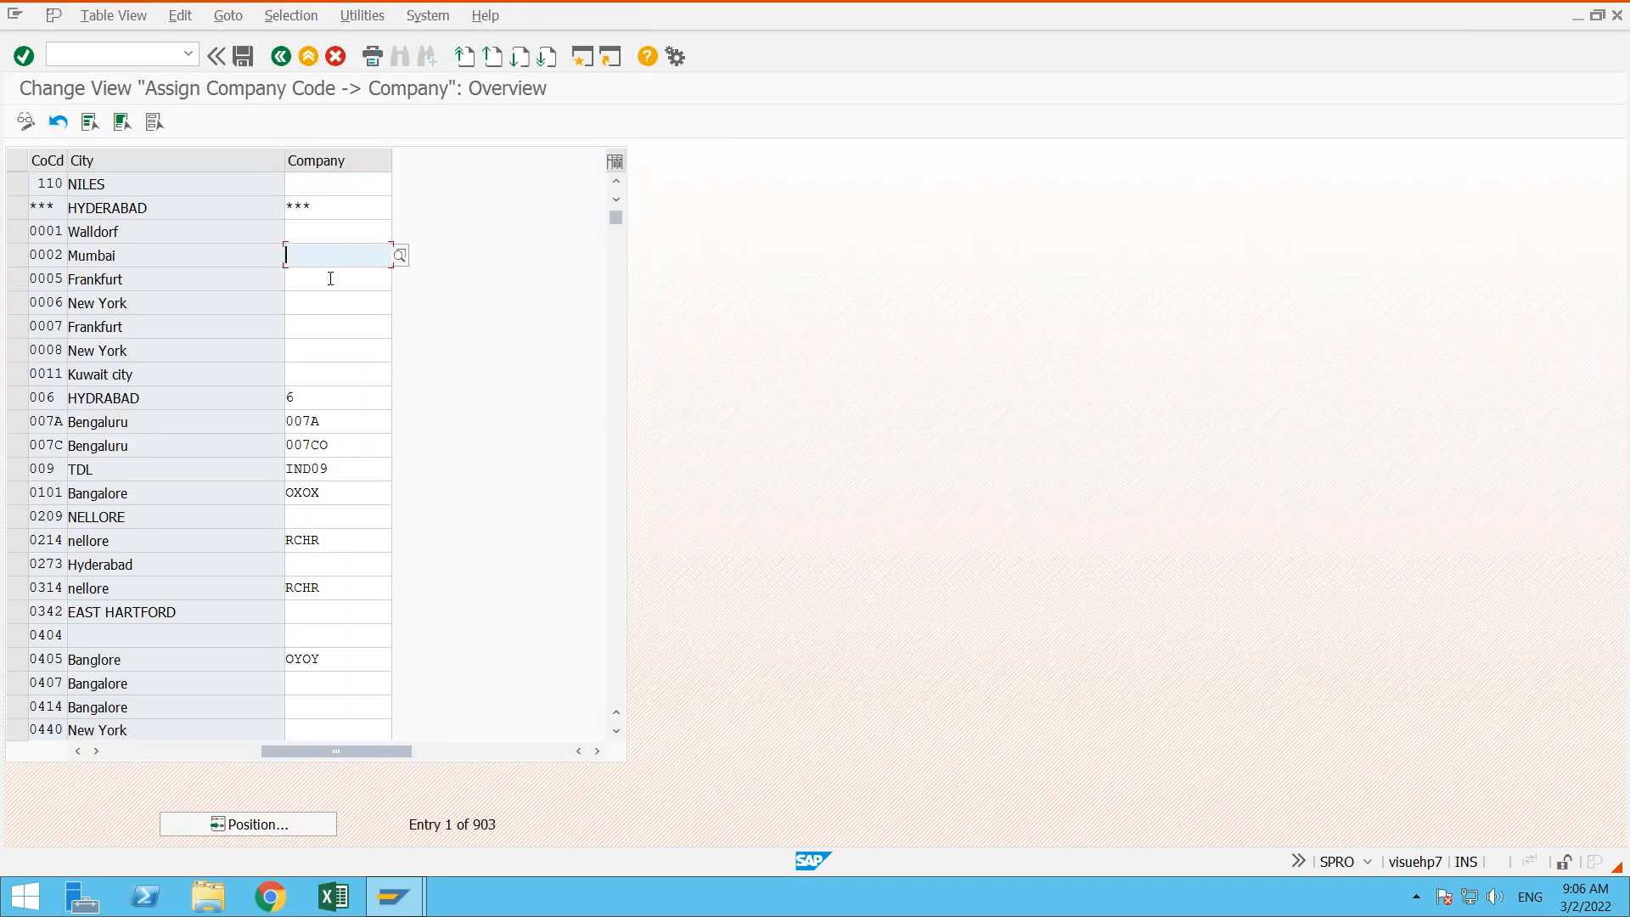
click(334, 304)
click(339, 355)
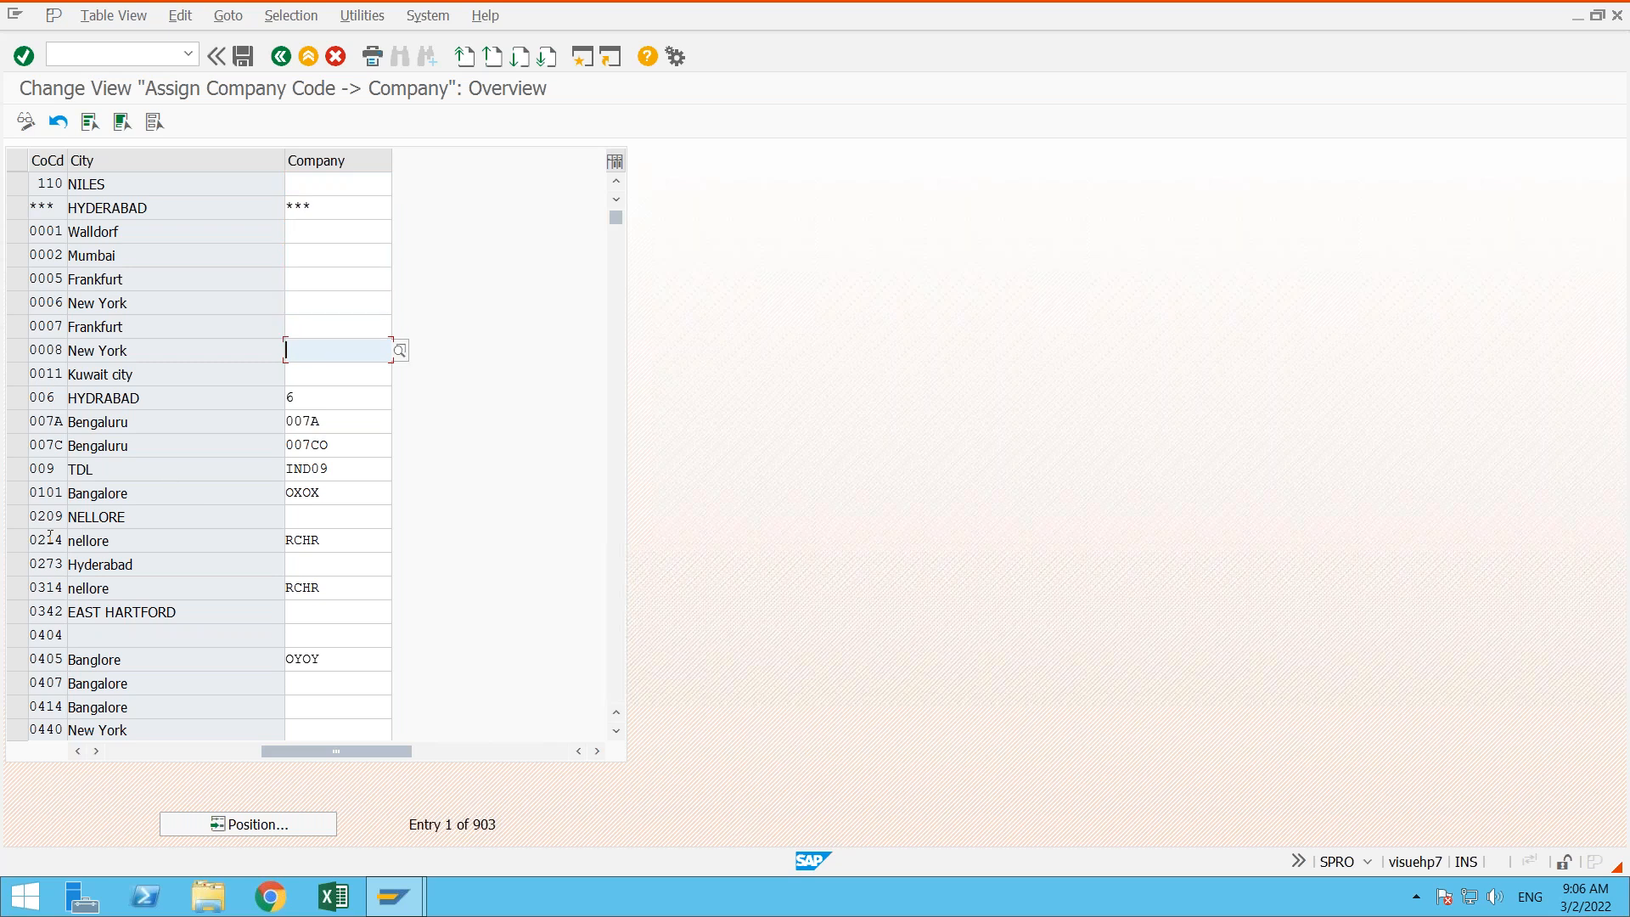
click(17, 548)
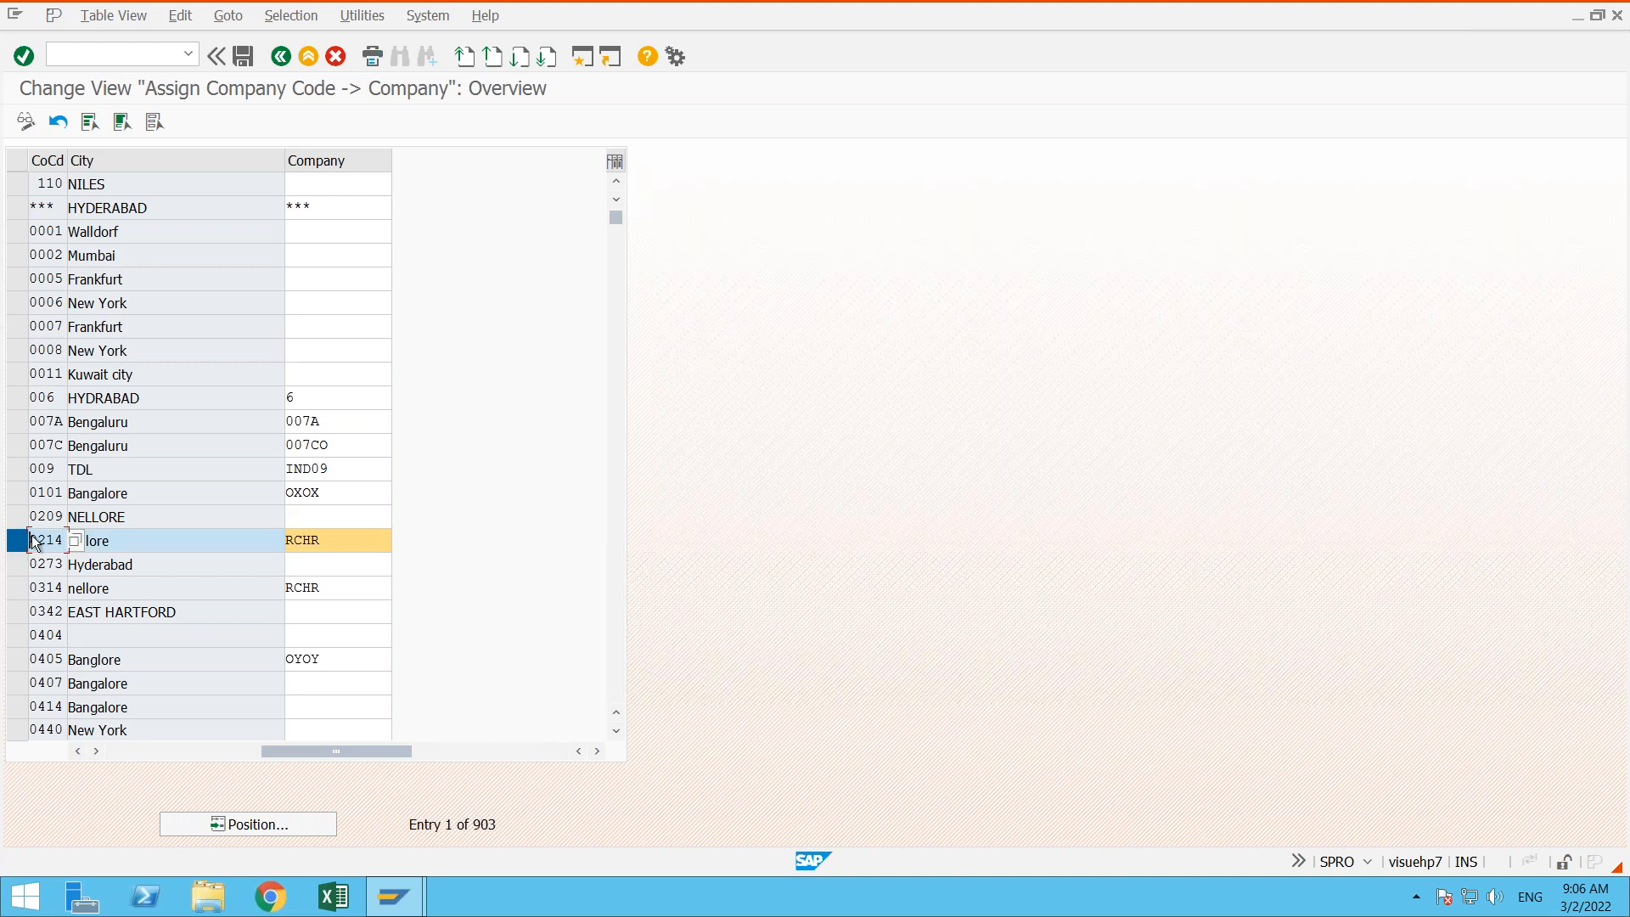
click(22, 589)
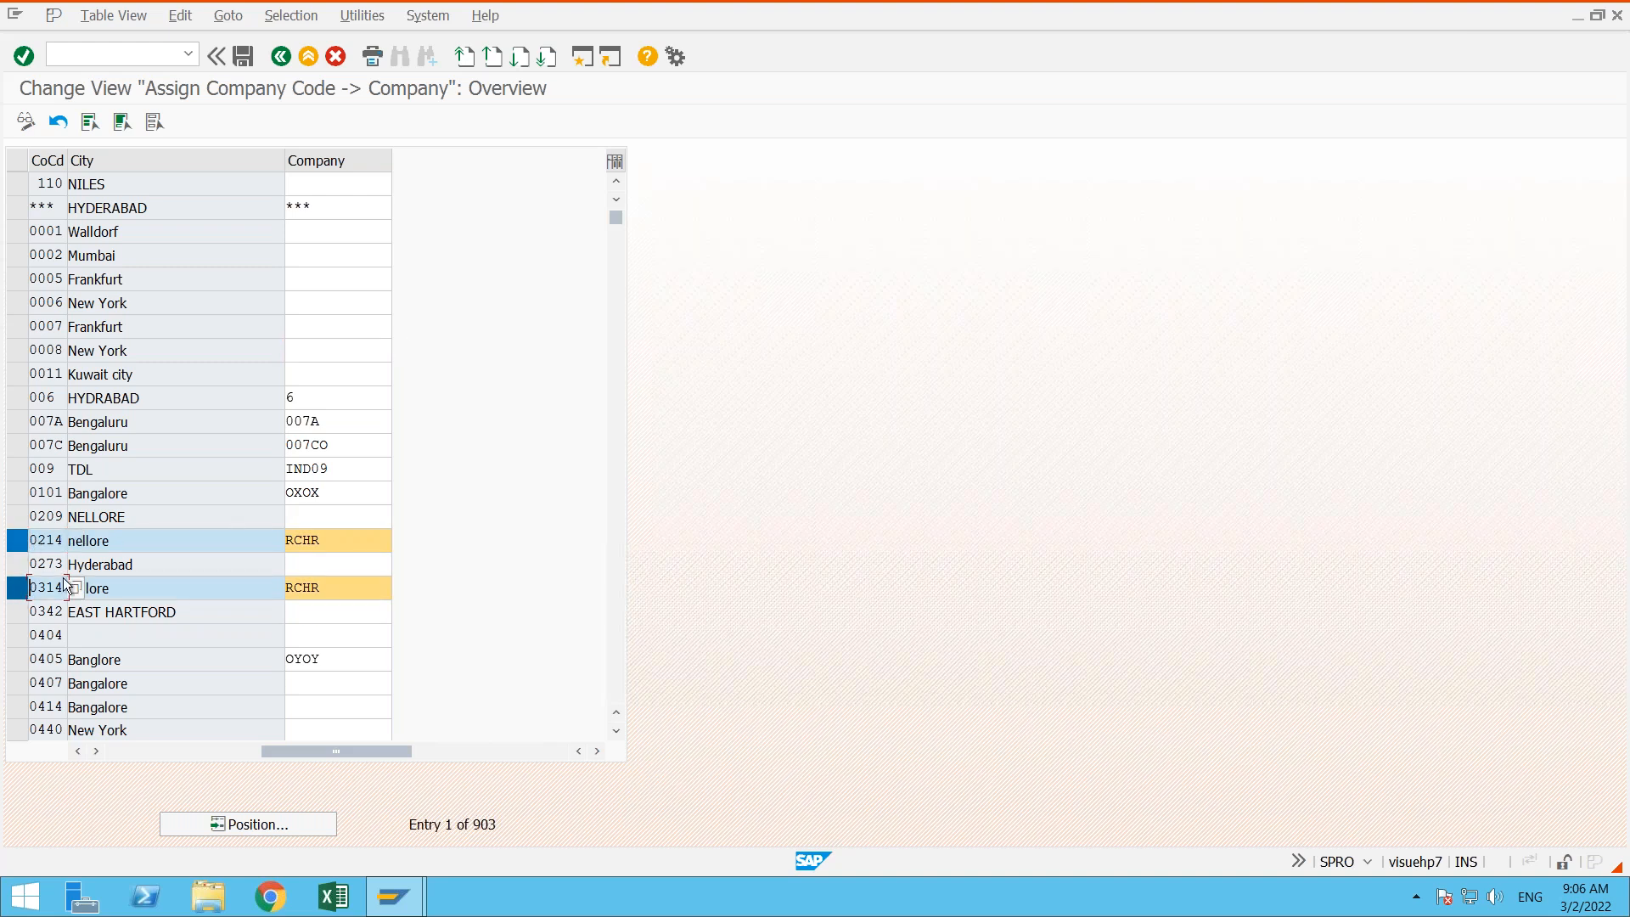
click(343, 544)
click(349, 596)
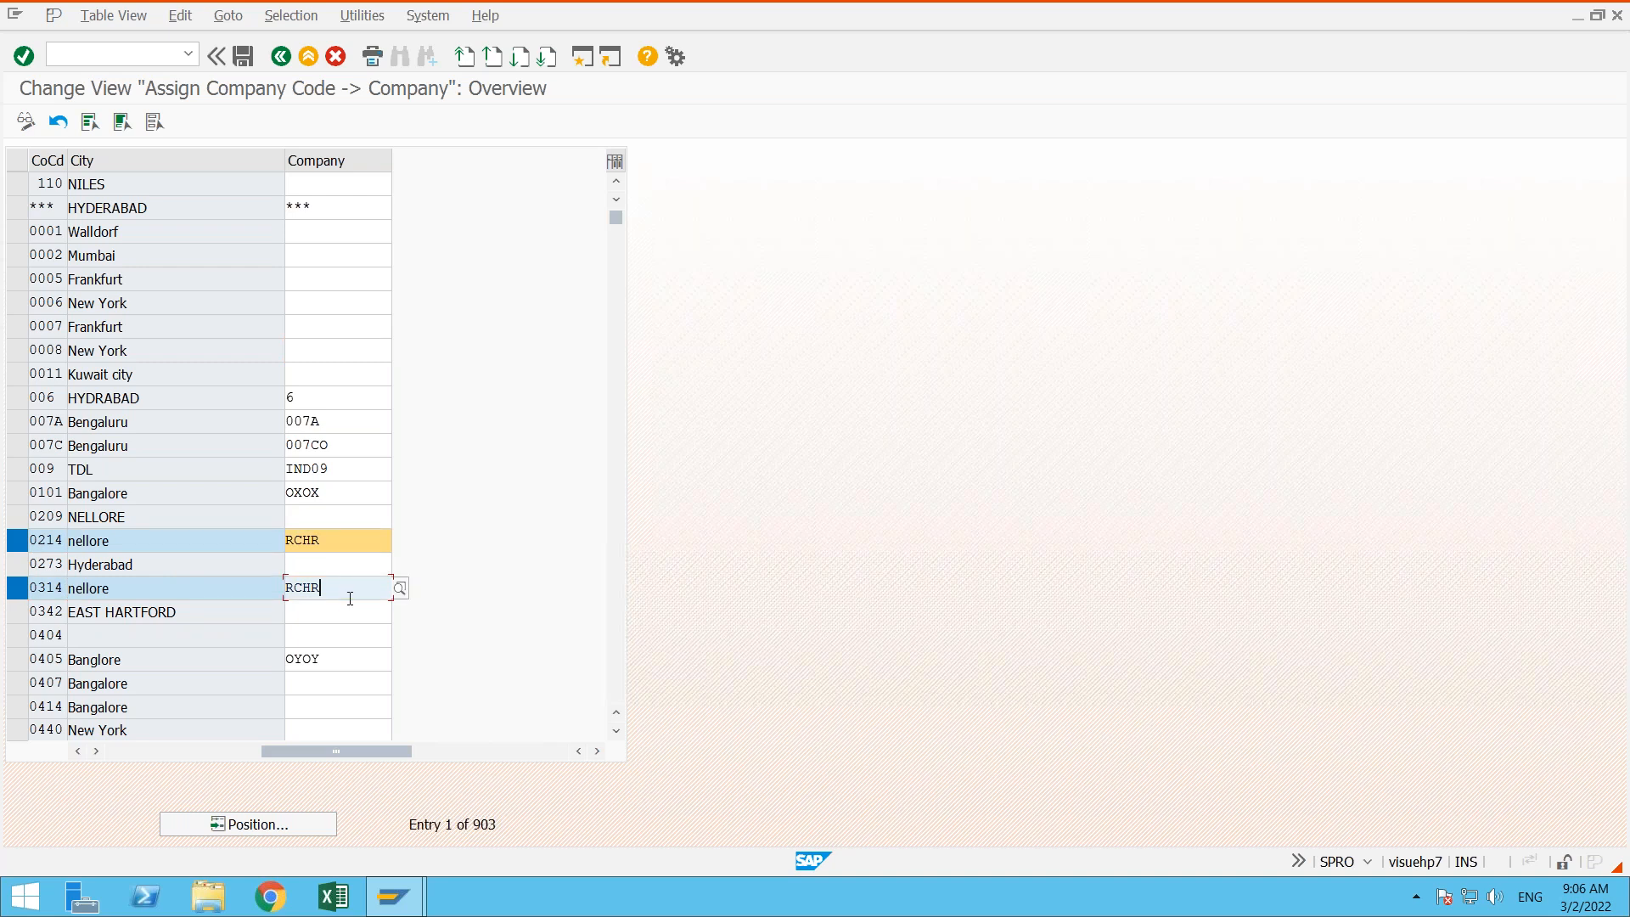
click(336, 540)
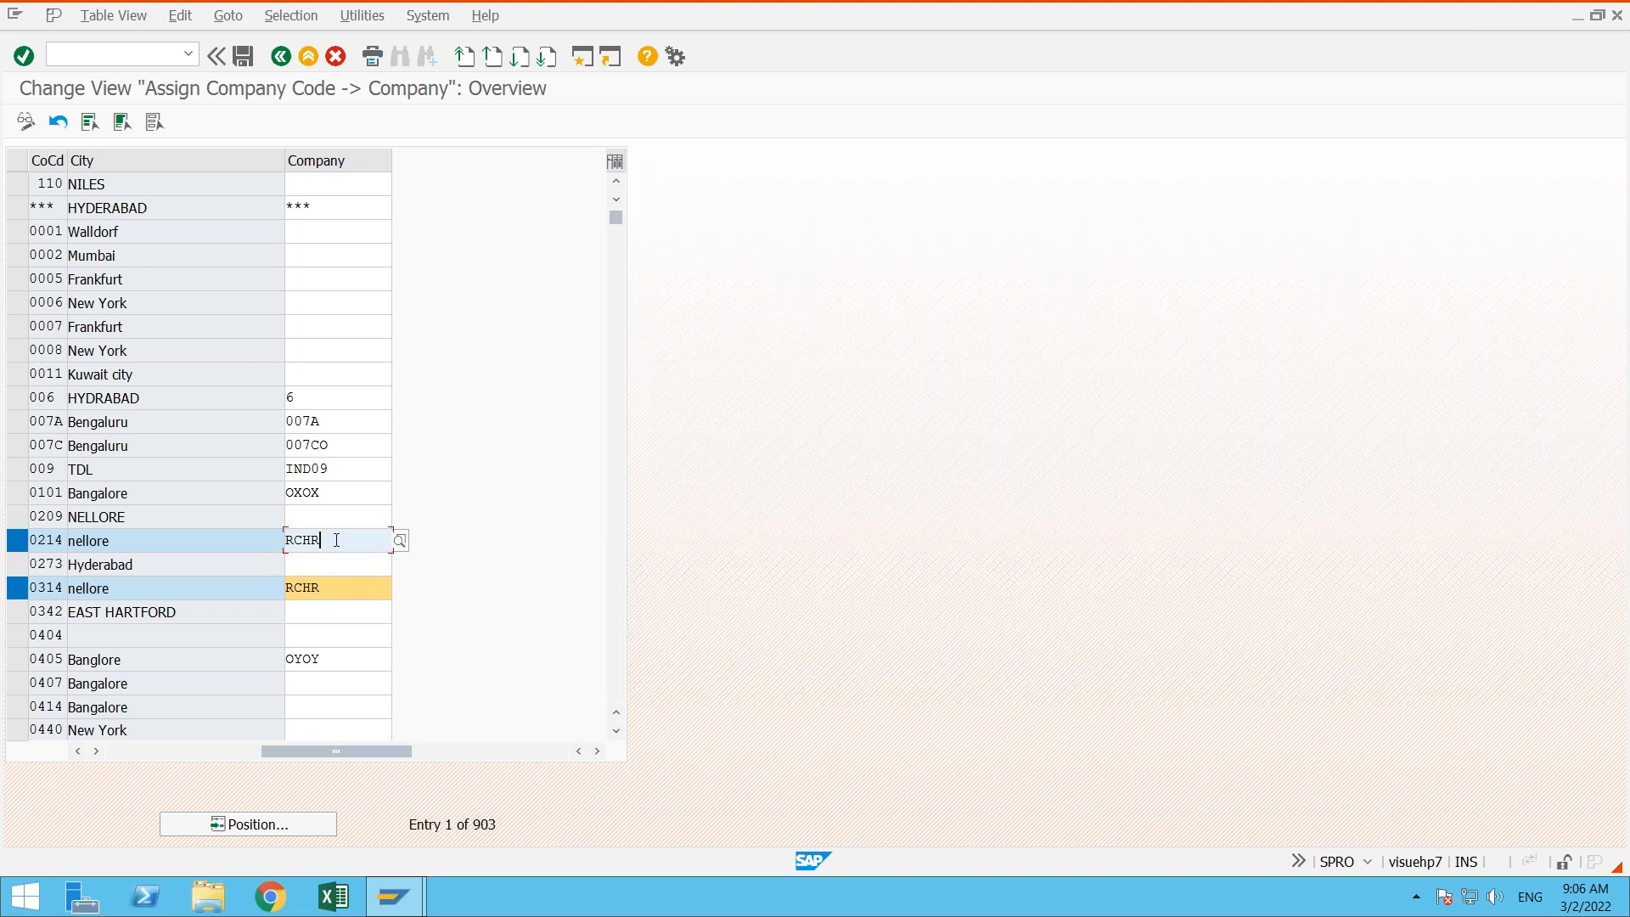
click(339, 588)
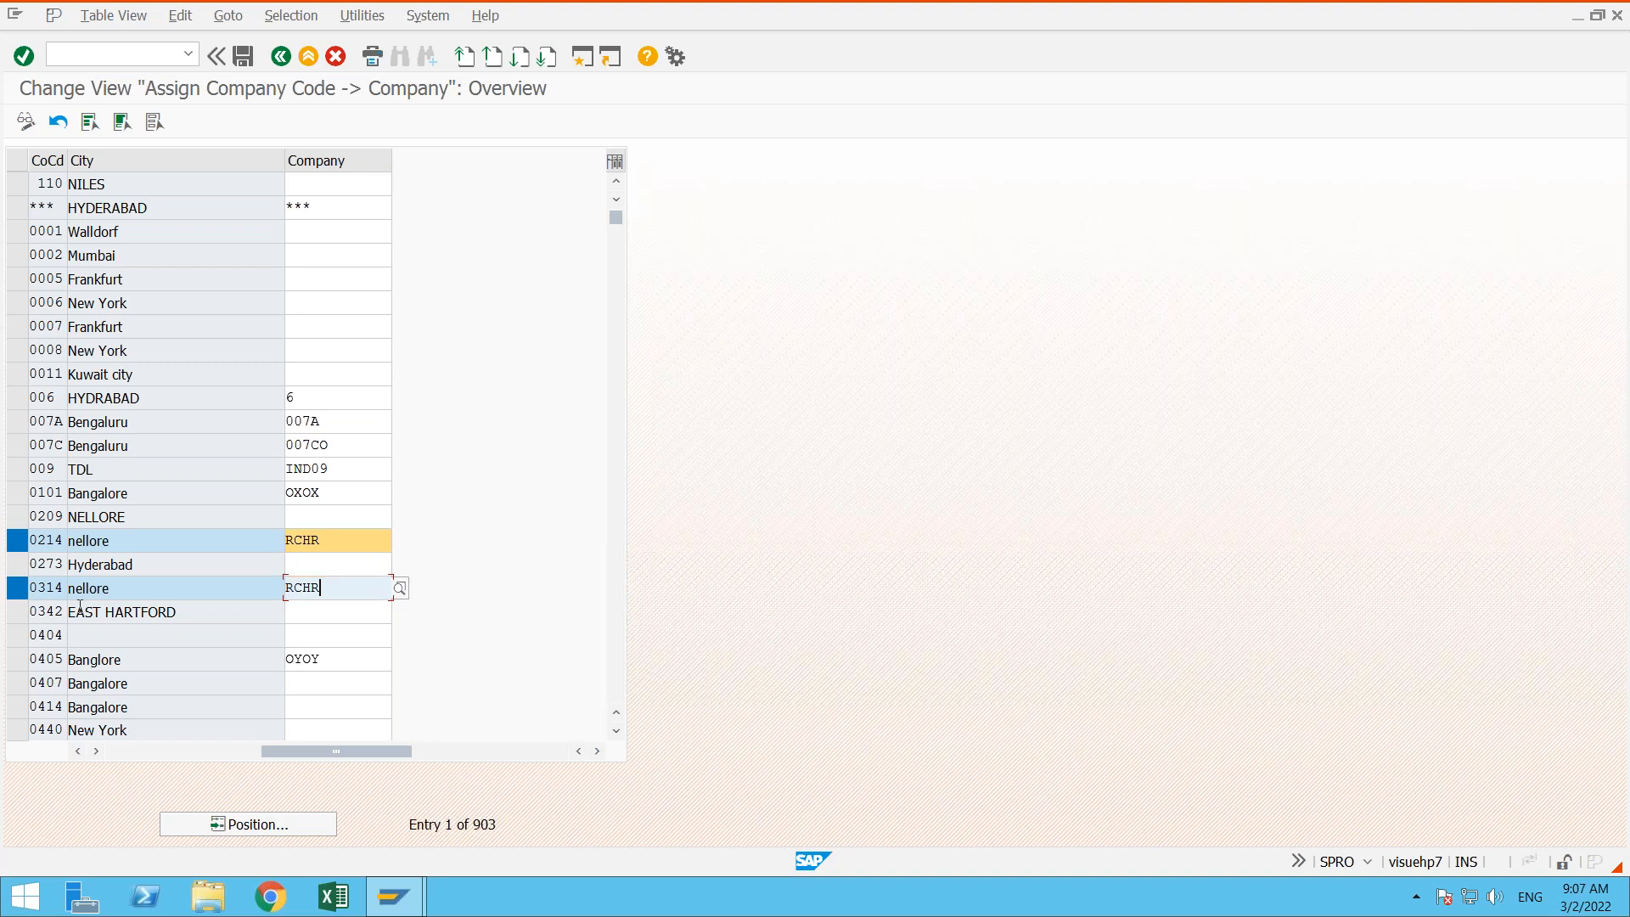
click(51, 537)
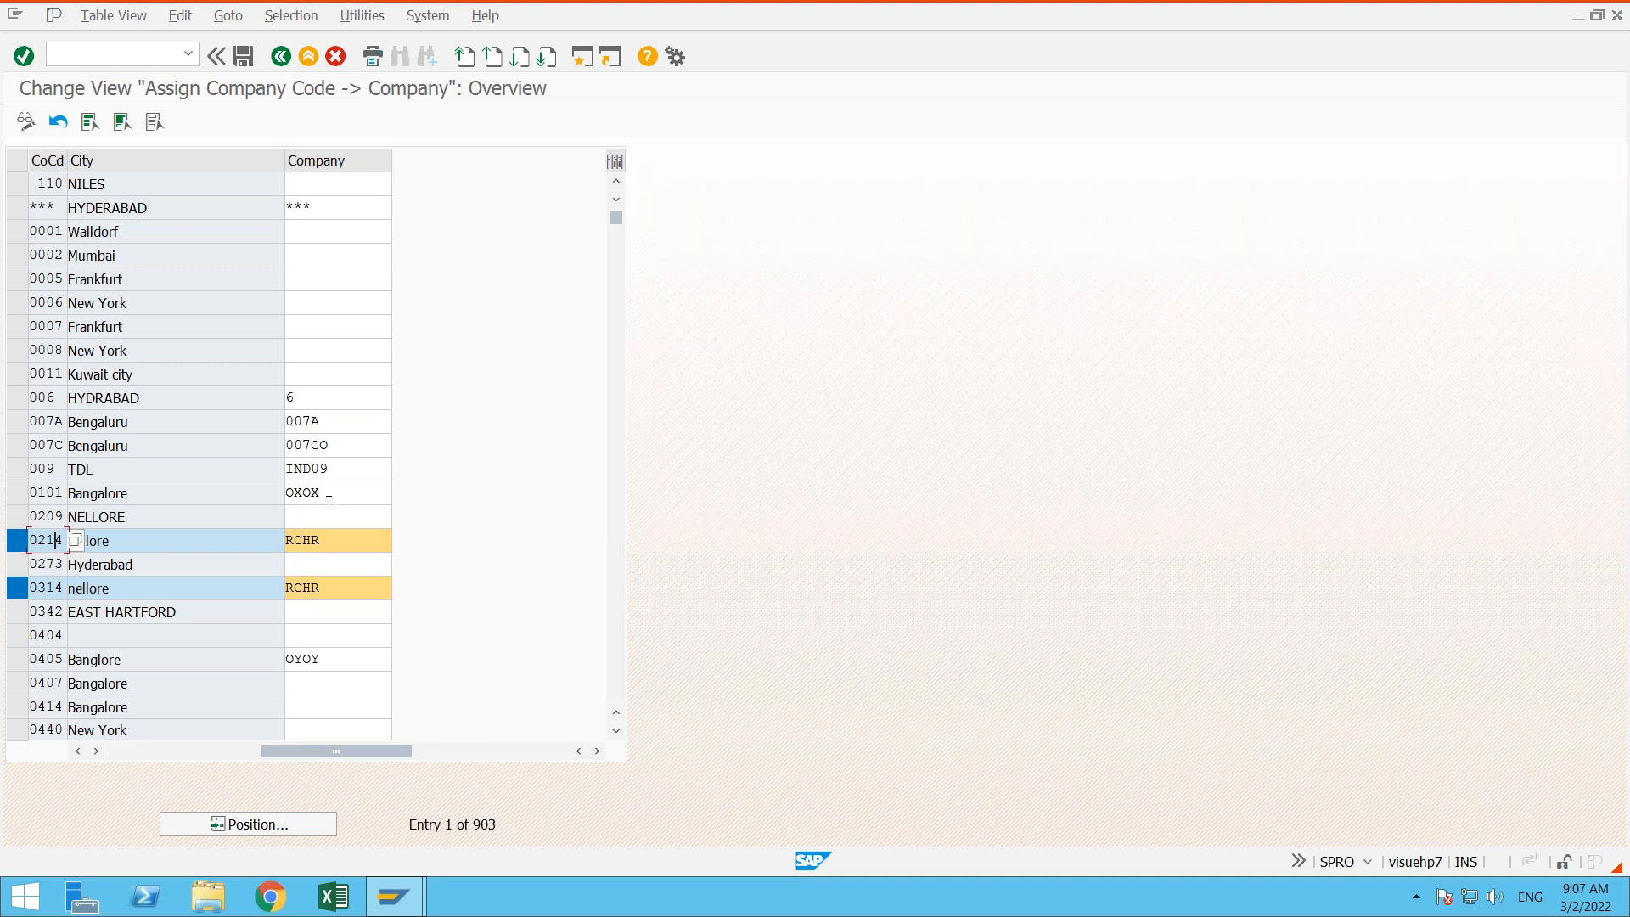
click(335, 537)
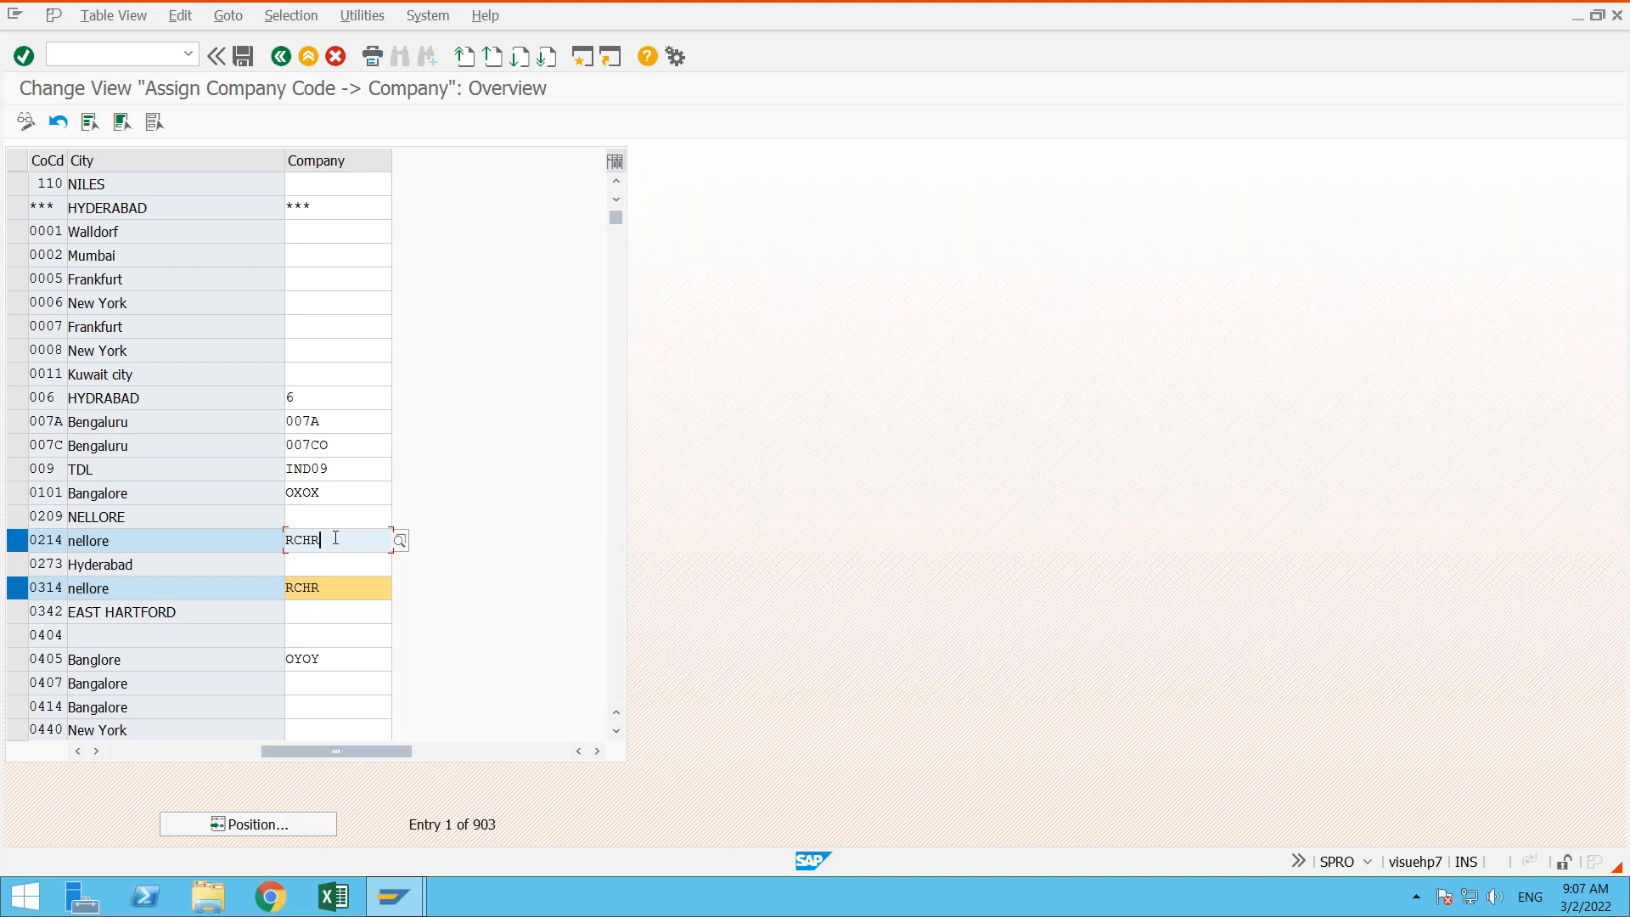
click(21, 541)
click(20, 589)
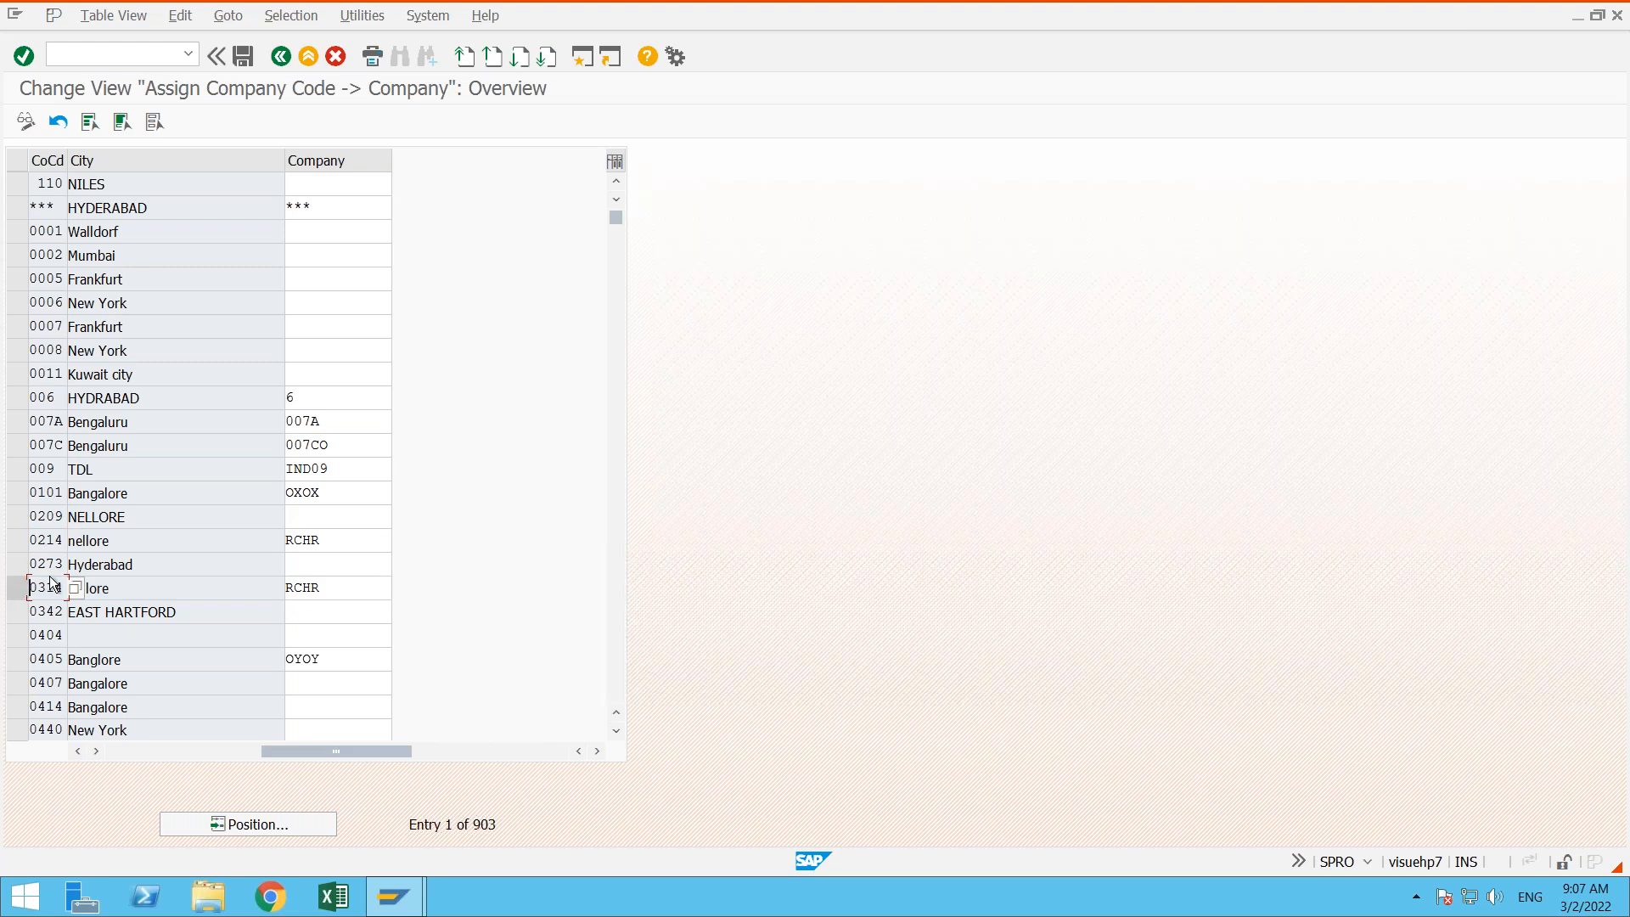
- Position the company code assignment list at company code AD01
click(284, 825)
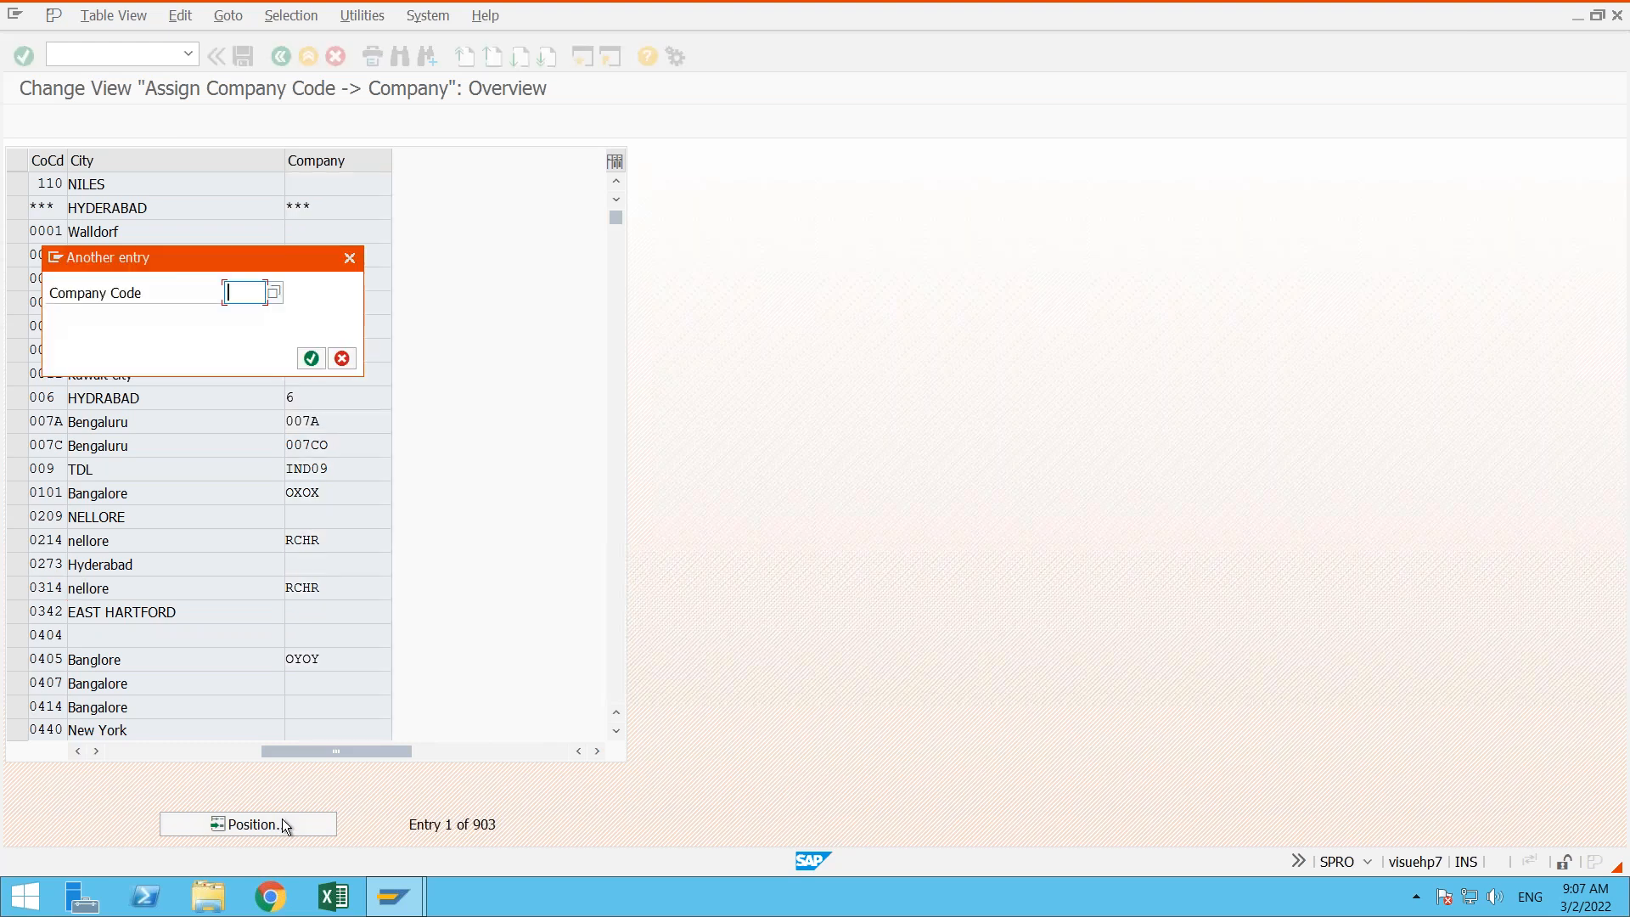
click(349, 258)
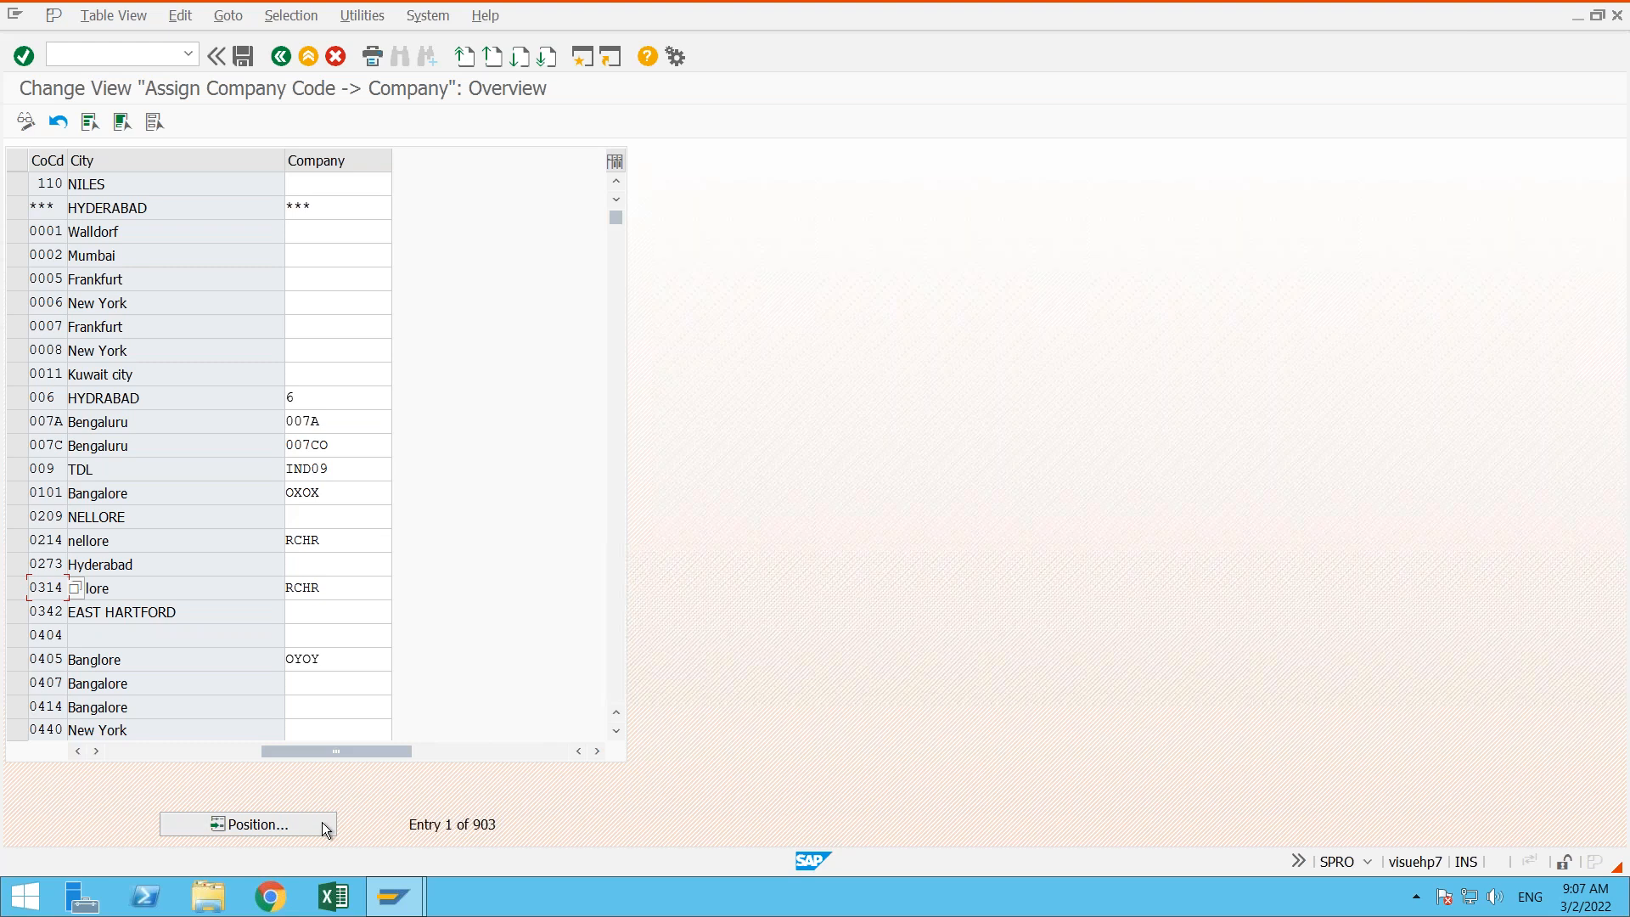
click(296, 823)
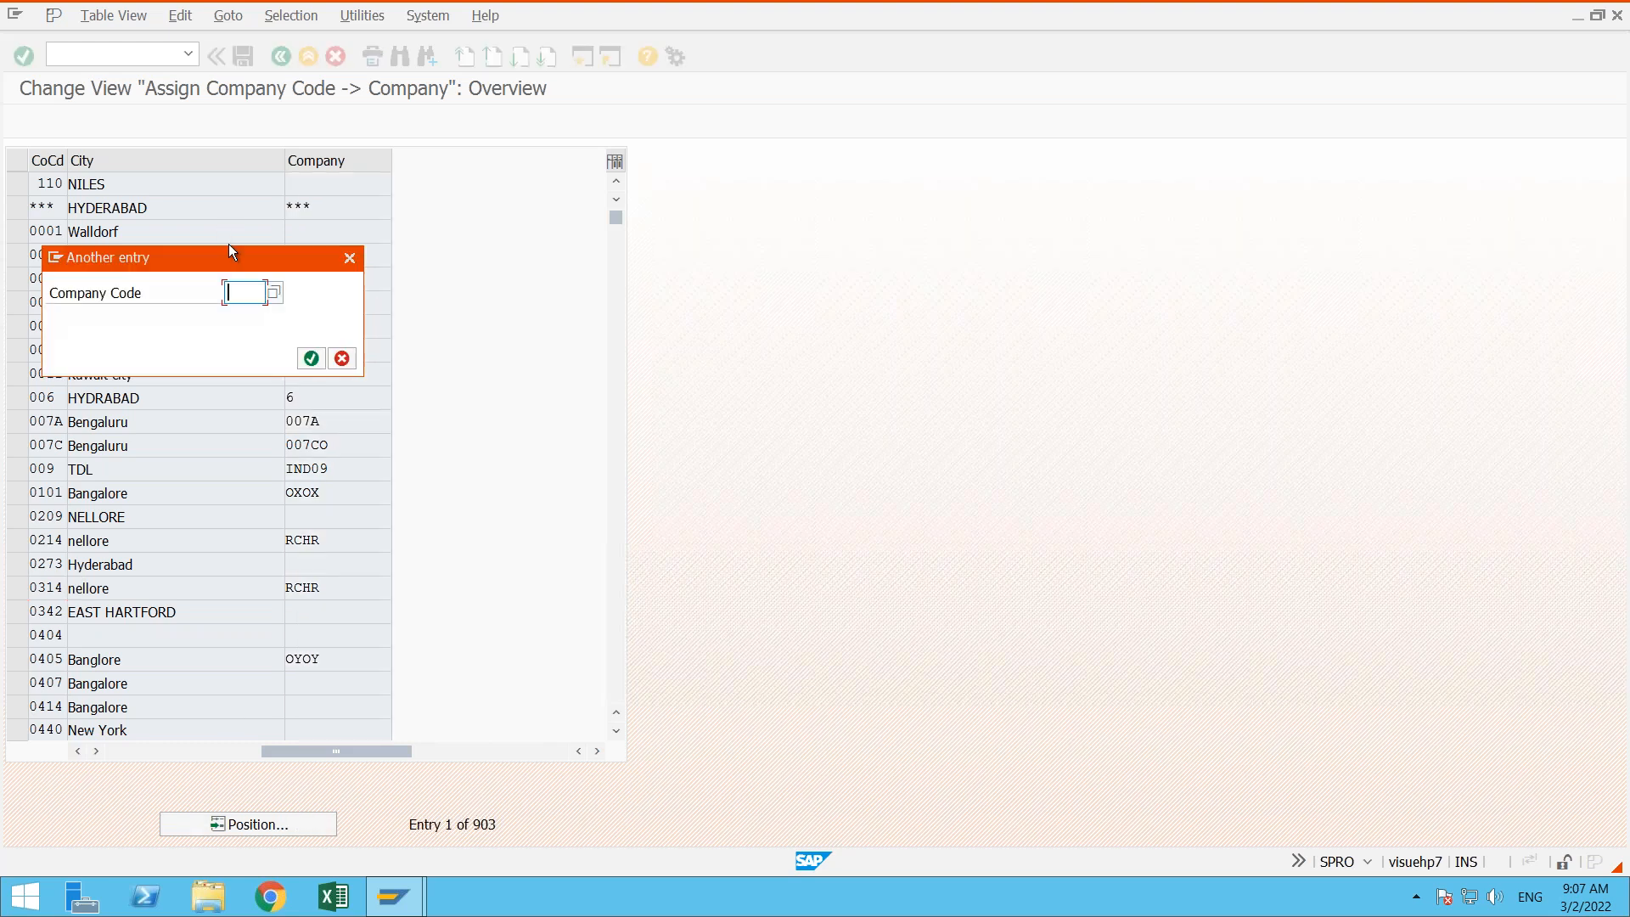
text(ad01)
key(Return)
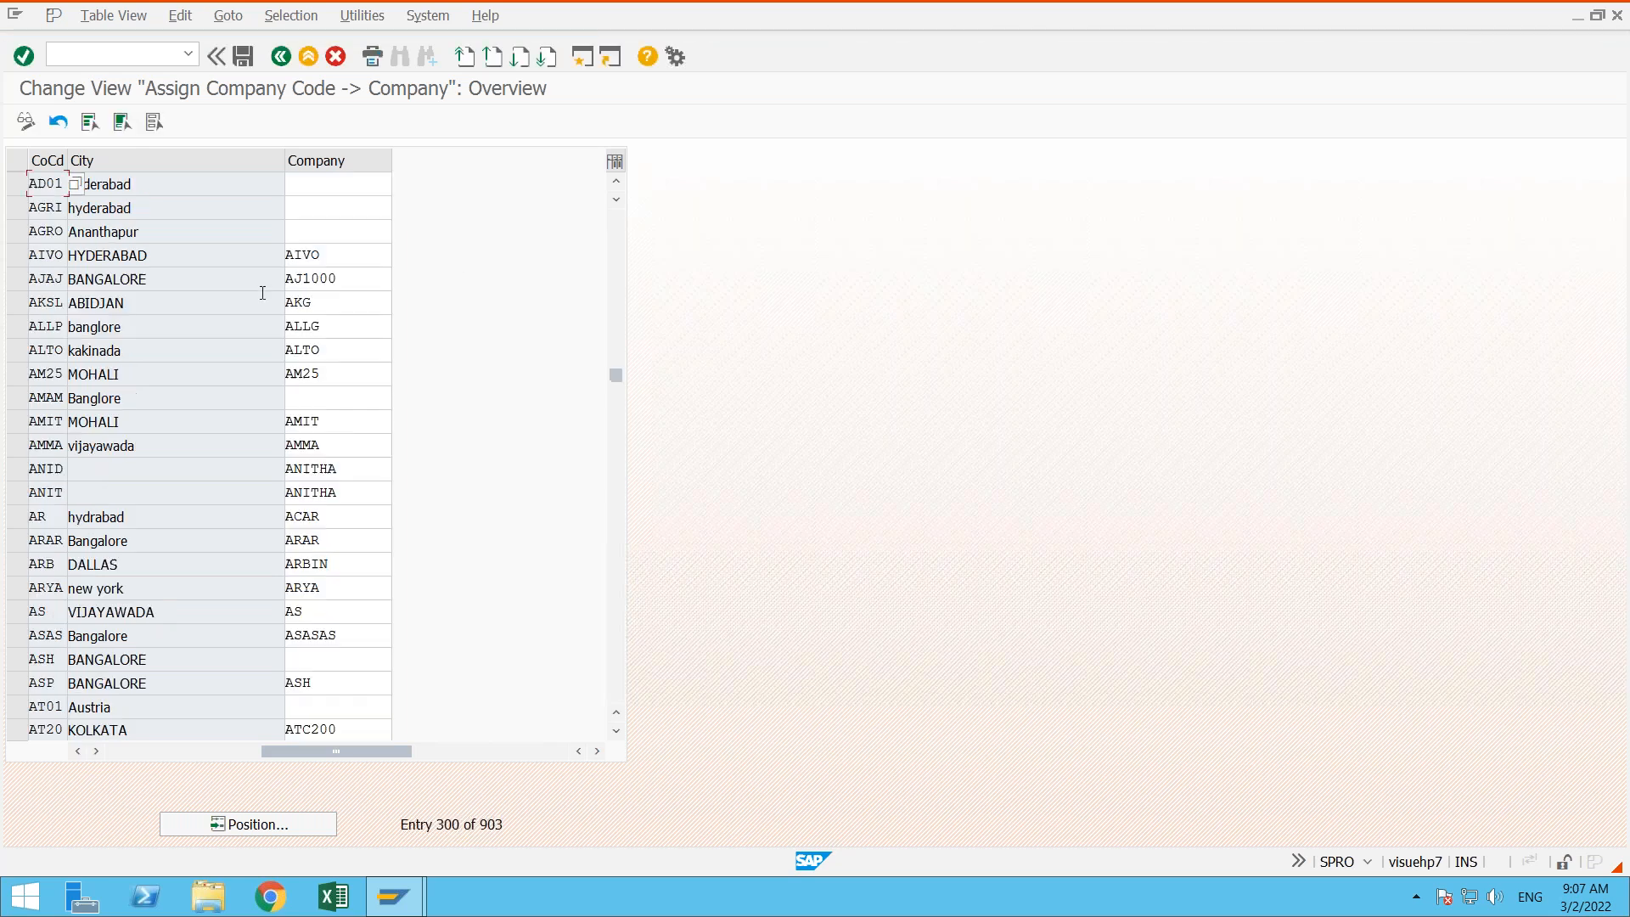
- Assign company ADARSH to company code AD01
click(18, 181)
click(148, 181)
click(325, 184)
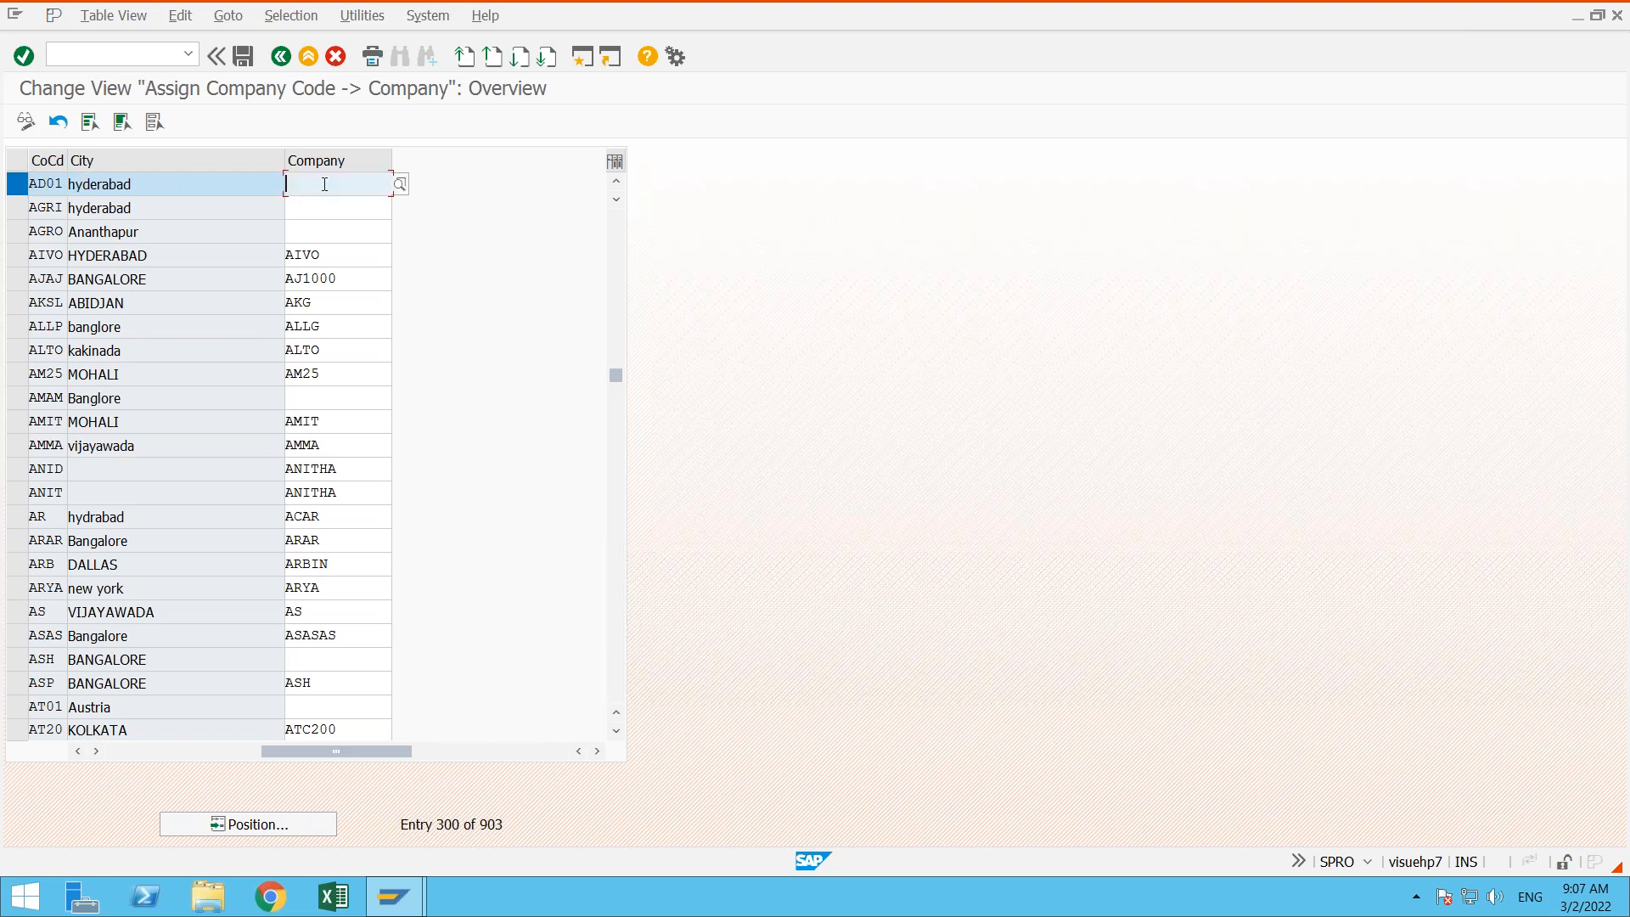
text(Ad)
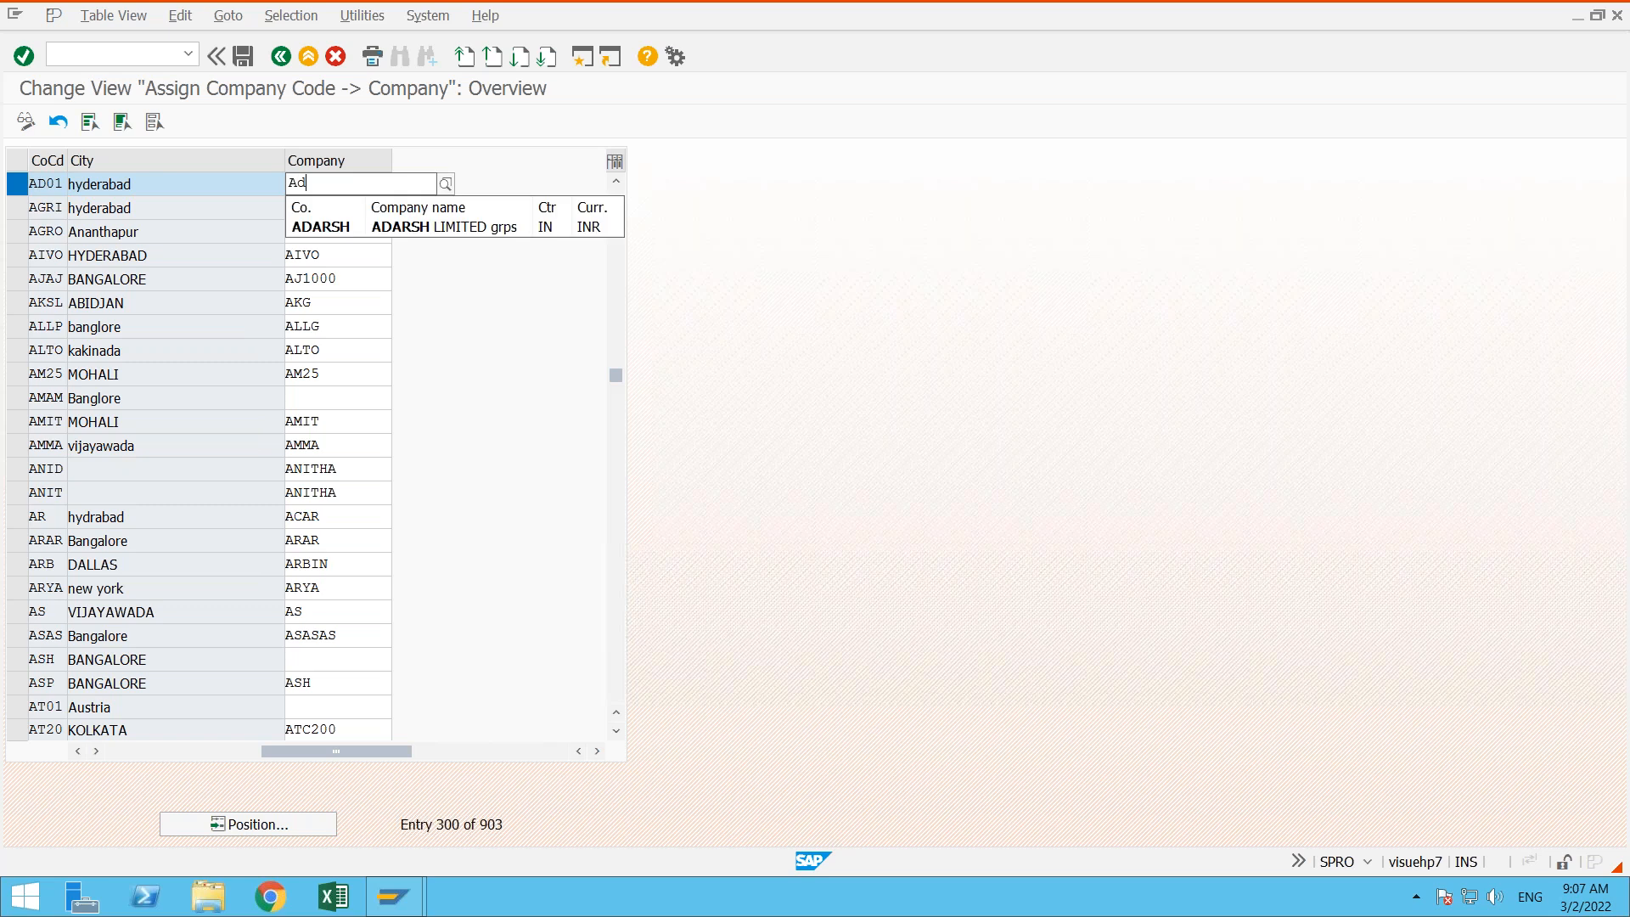
click(344, 224)
key(Return)
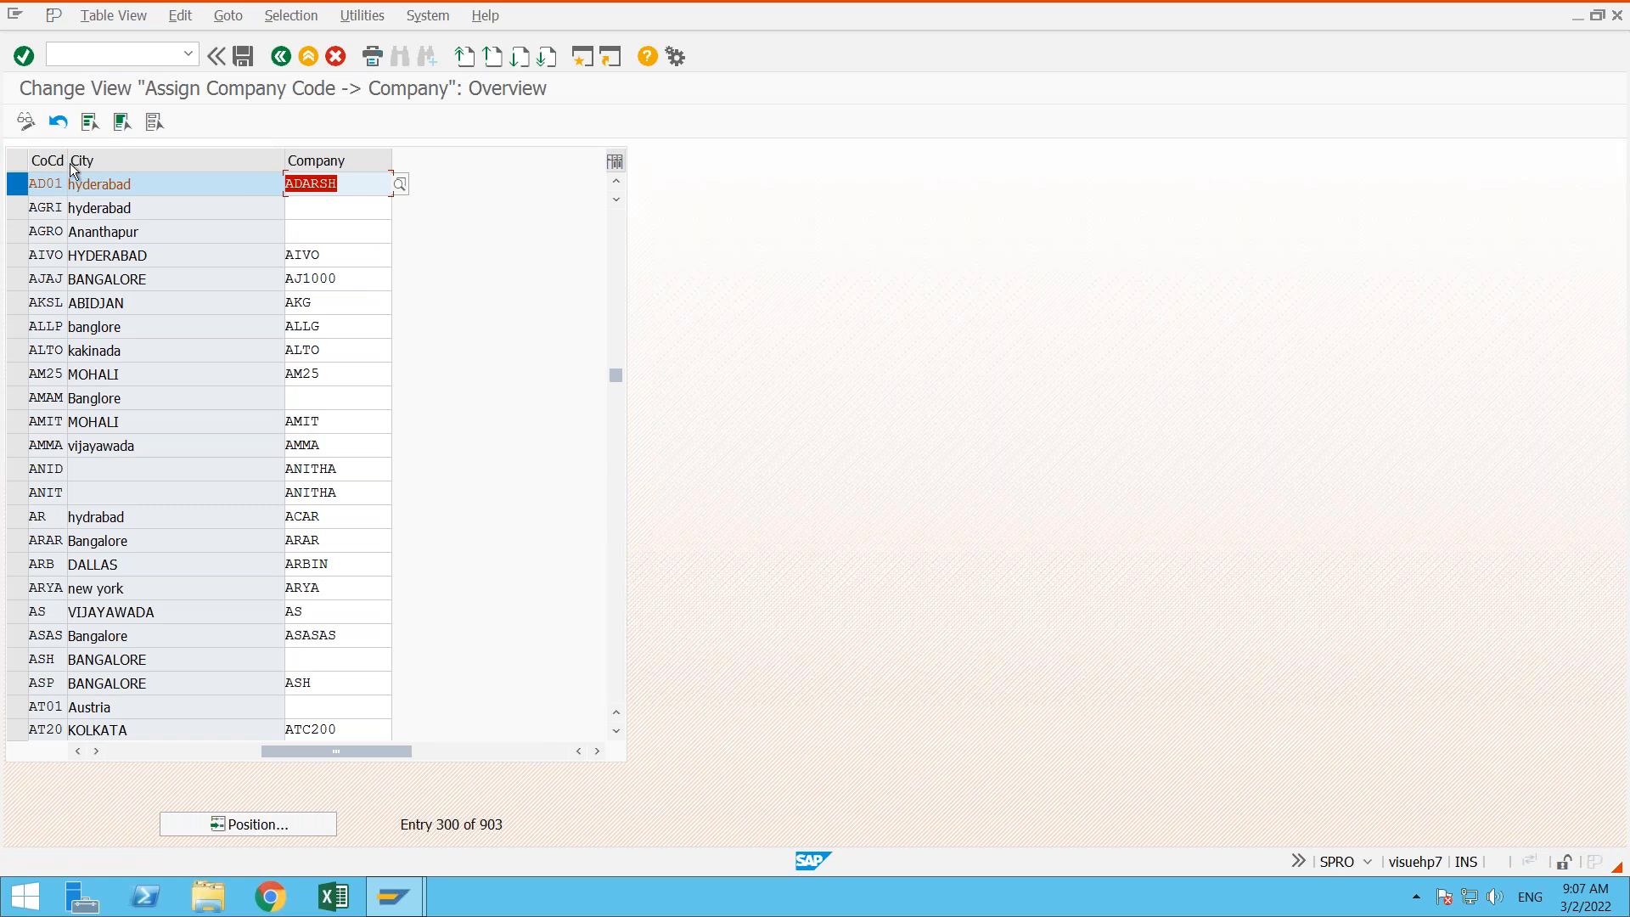
- Save the company assignment under customizing request NSPK902564 and return to the SAP Easy Access screen
click(245, 56)
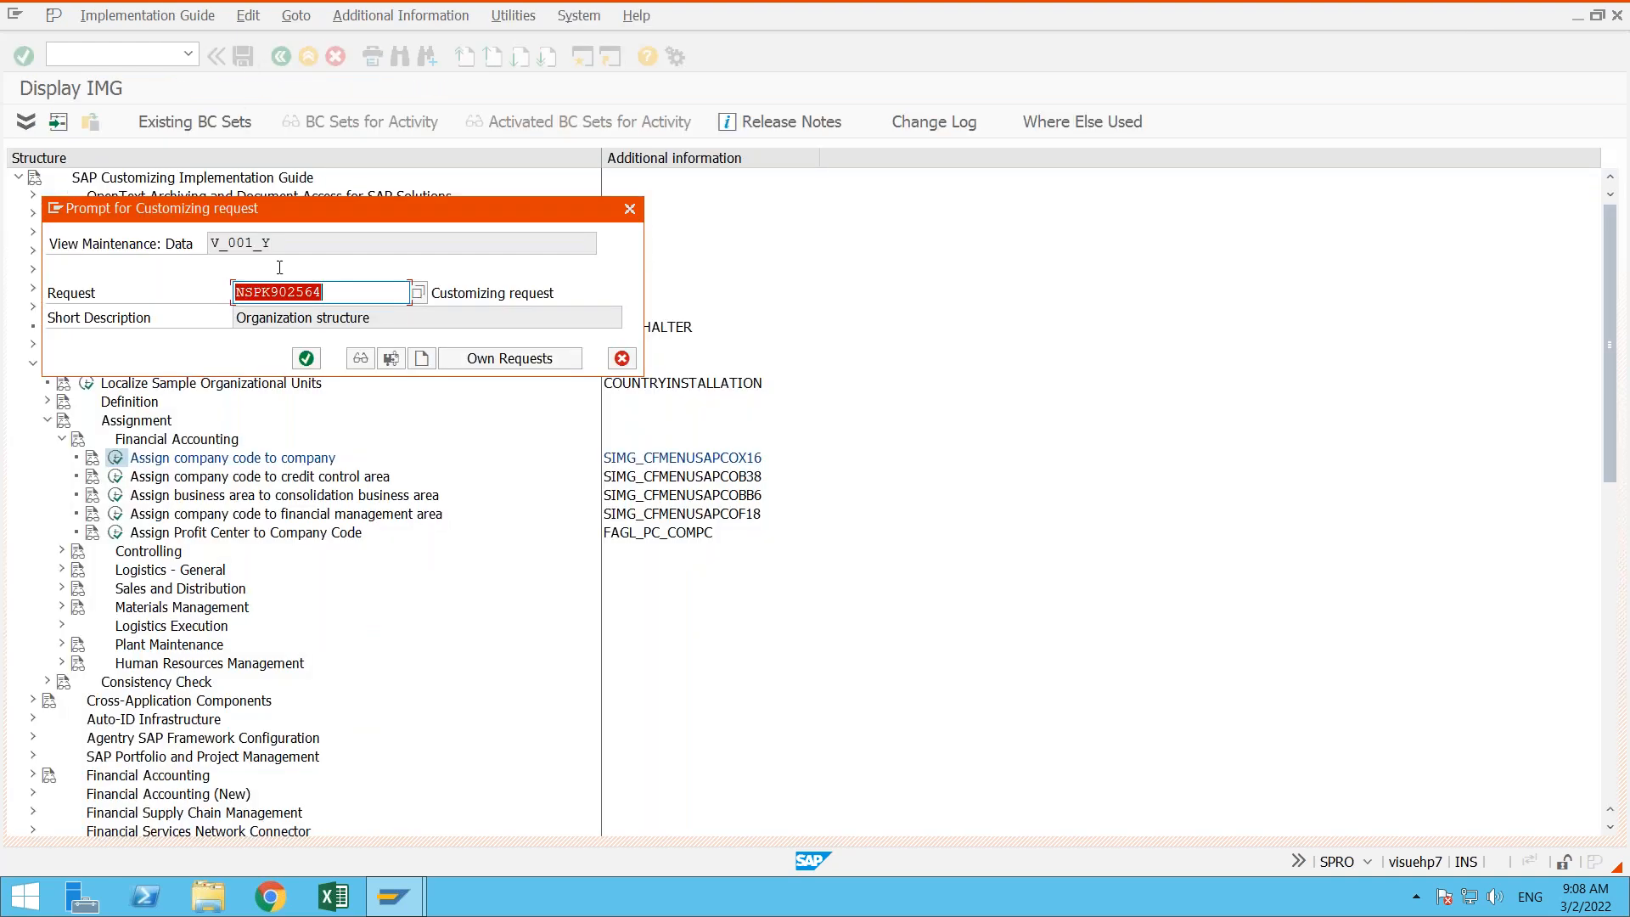
click(306, 358)
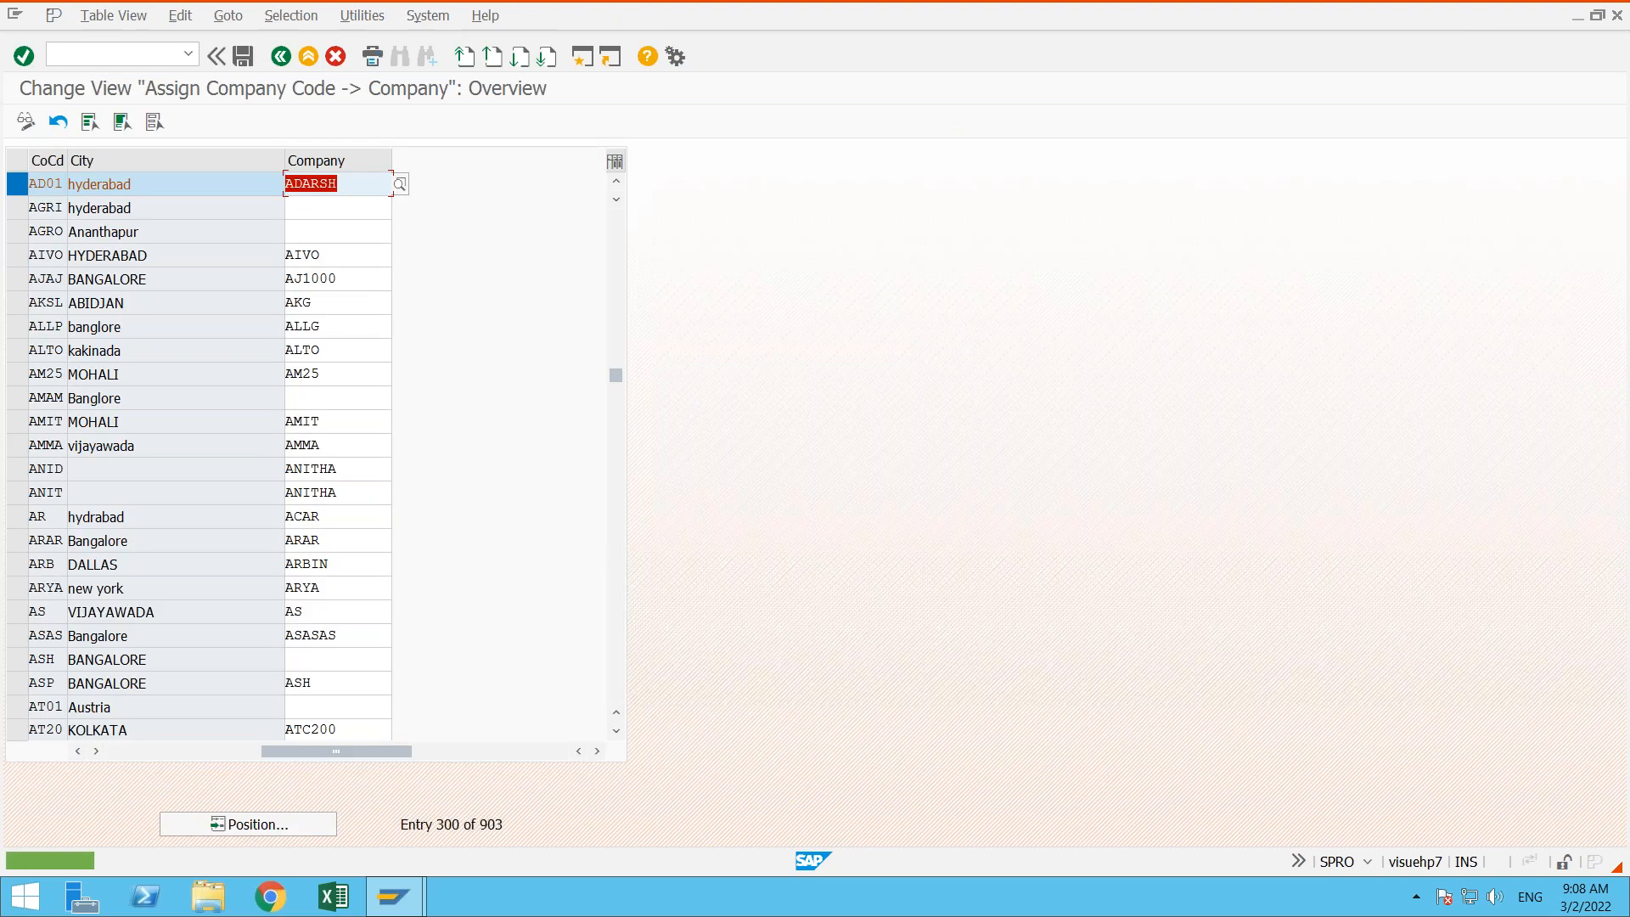
click(308, 56)
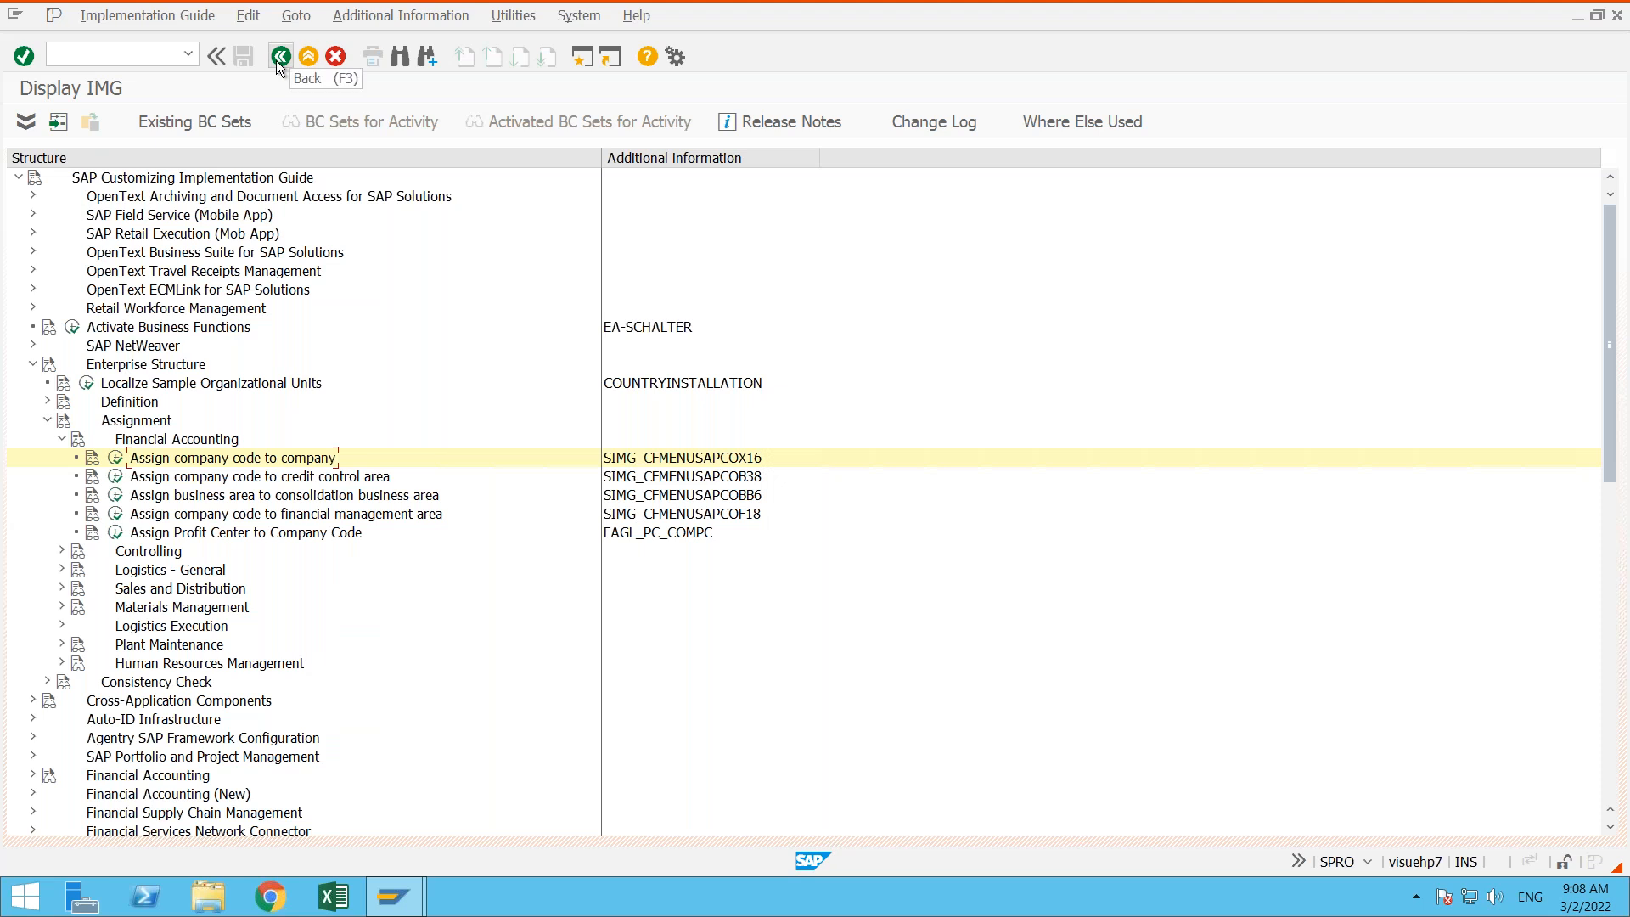
click(276, 60)
click(277, 59)
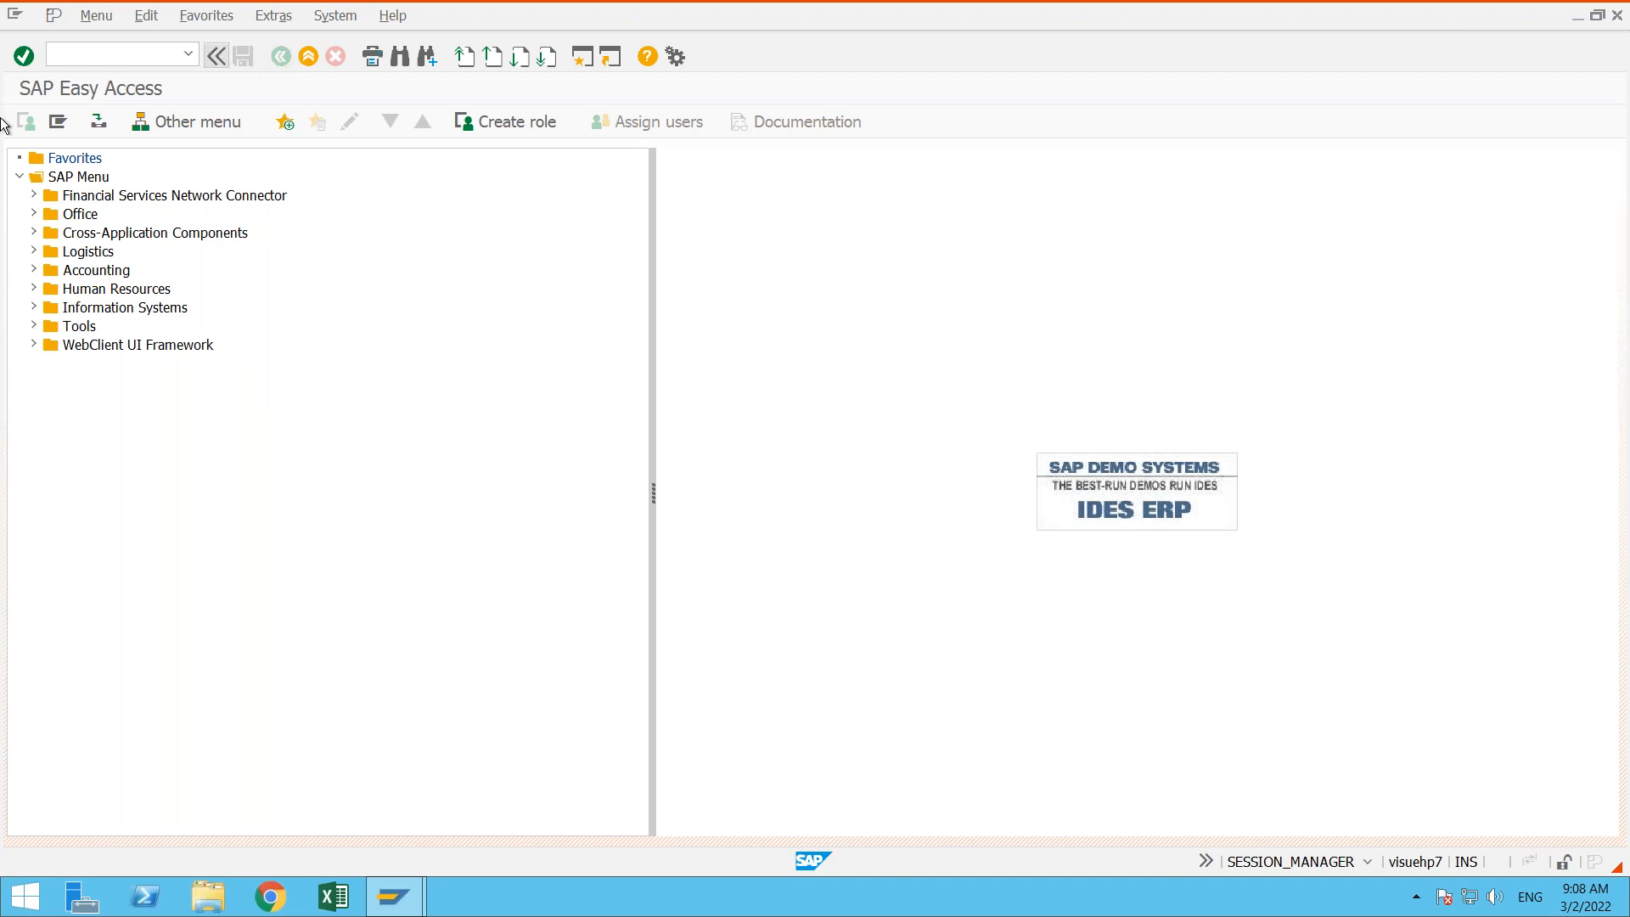
- Examine the Overview folder of ABAP Workbench and the IMG folder of Customizing under Tools
click(33, 326)
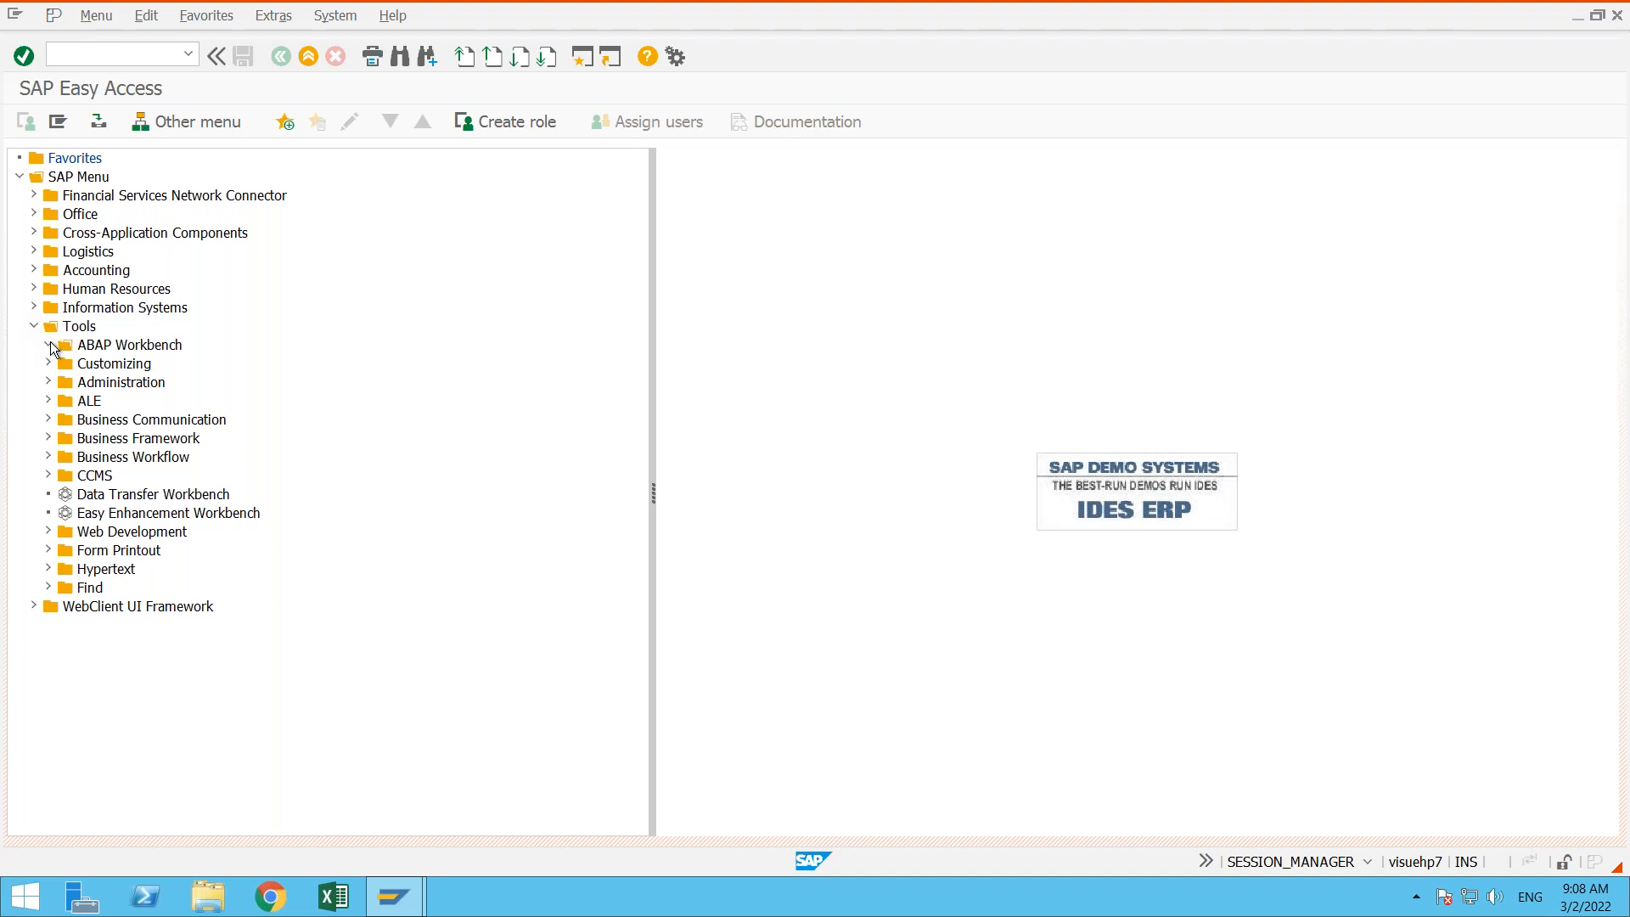
click(48, 344)
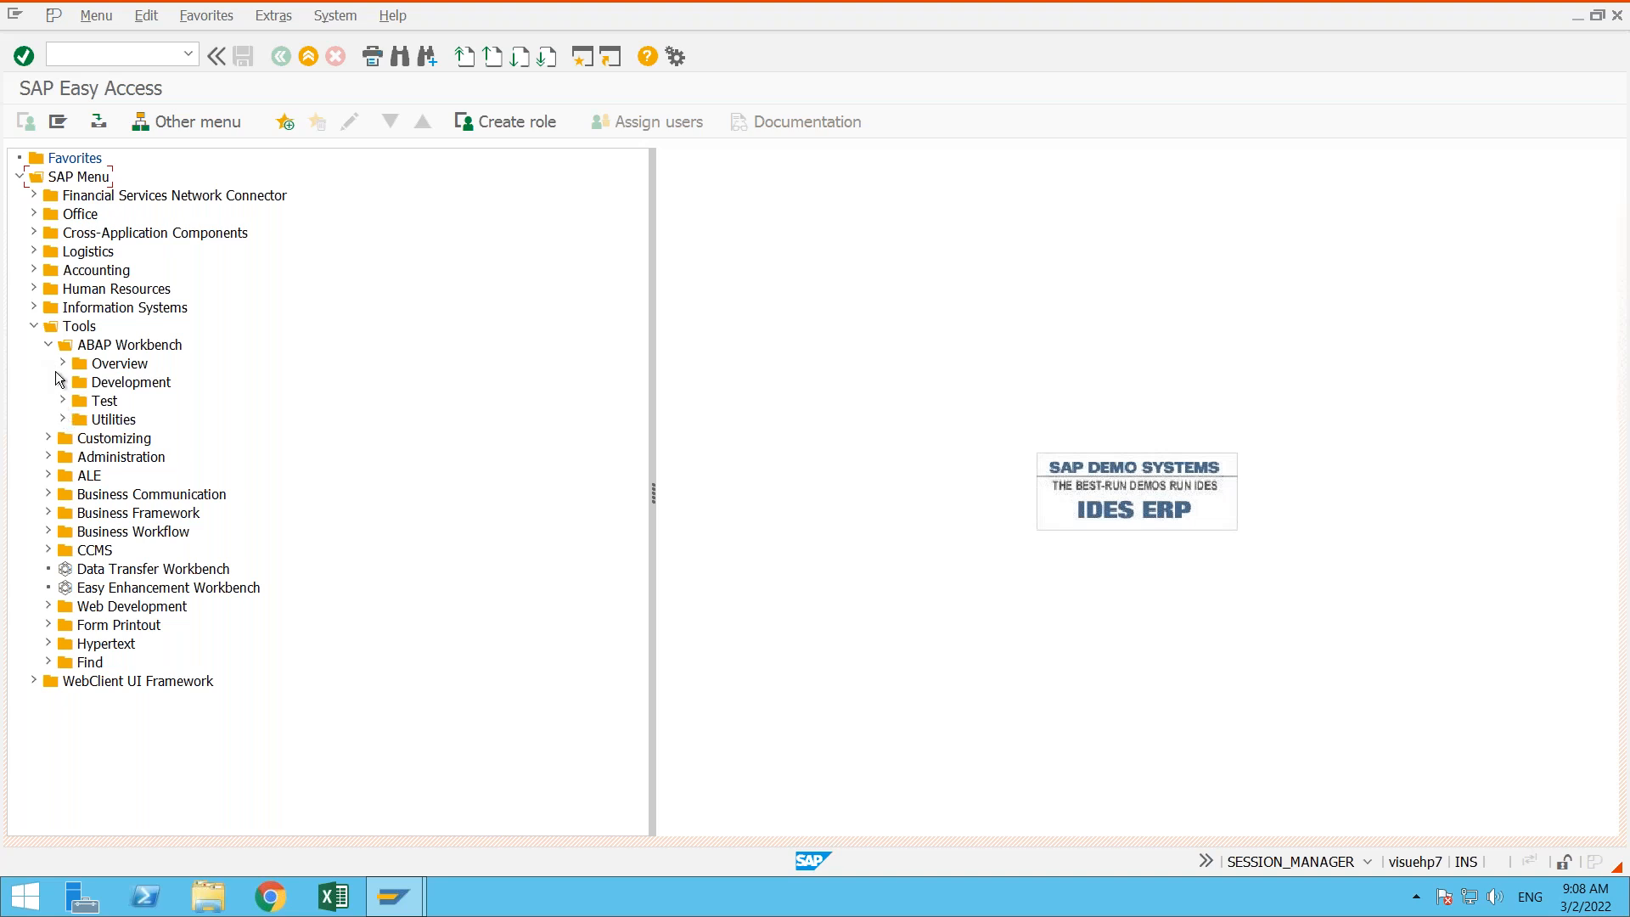
click(62, 363)
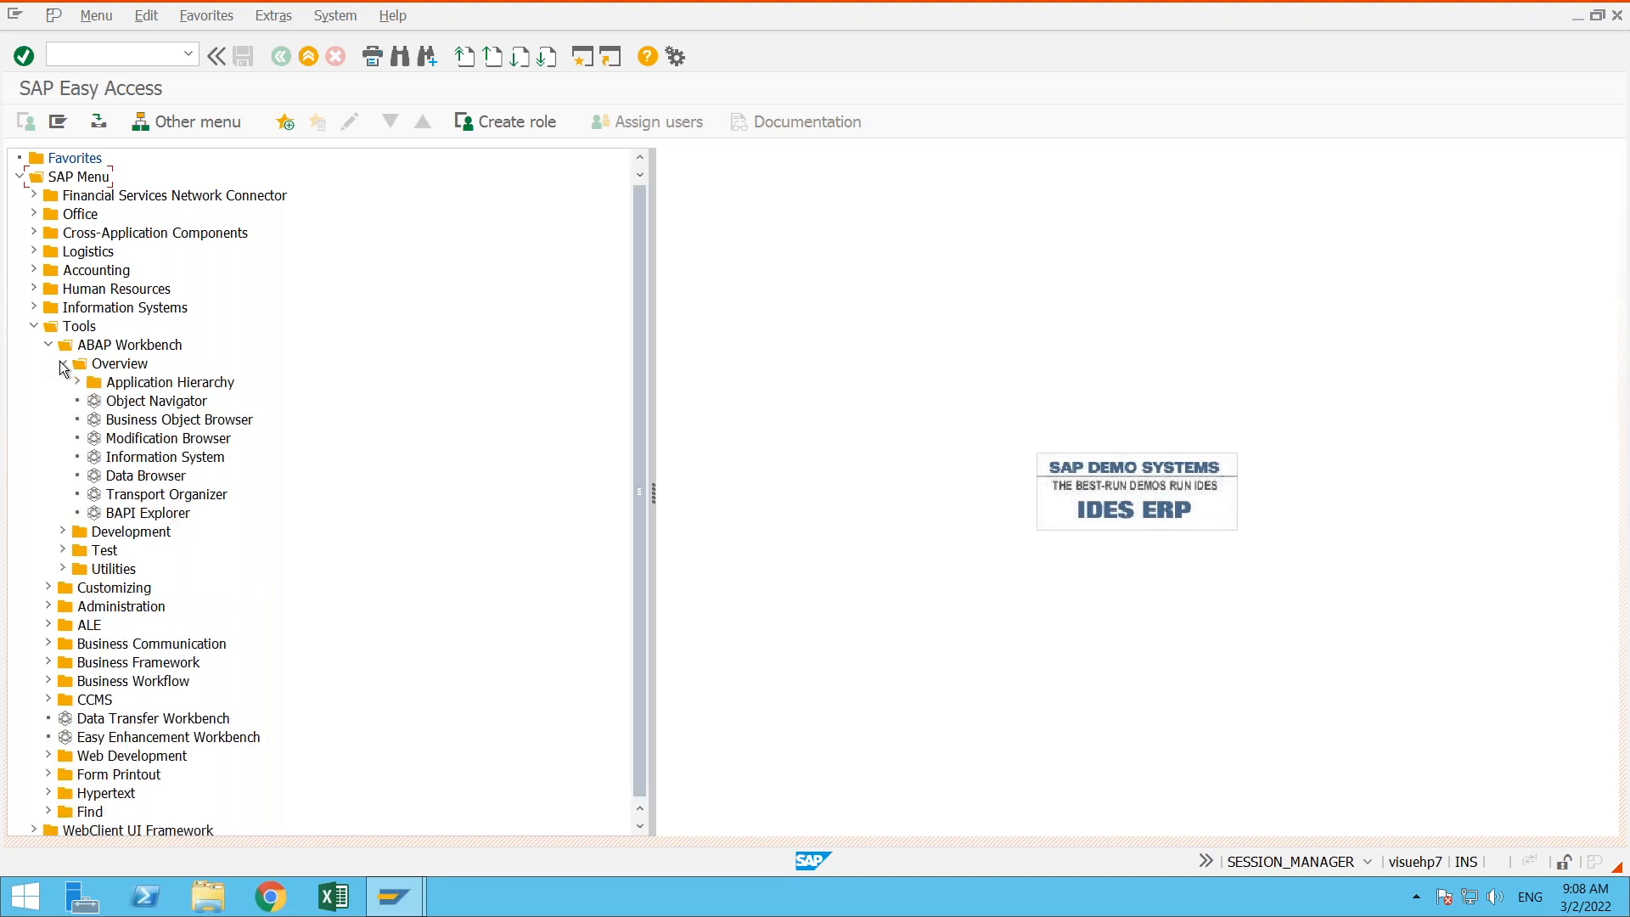
click(62, 363)
click(49, 346)
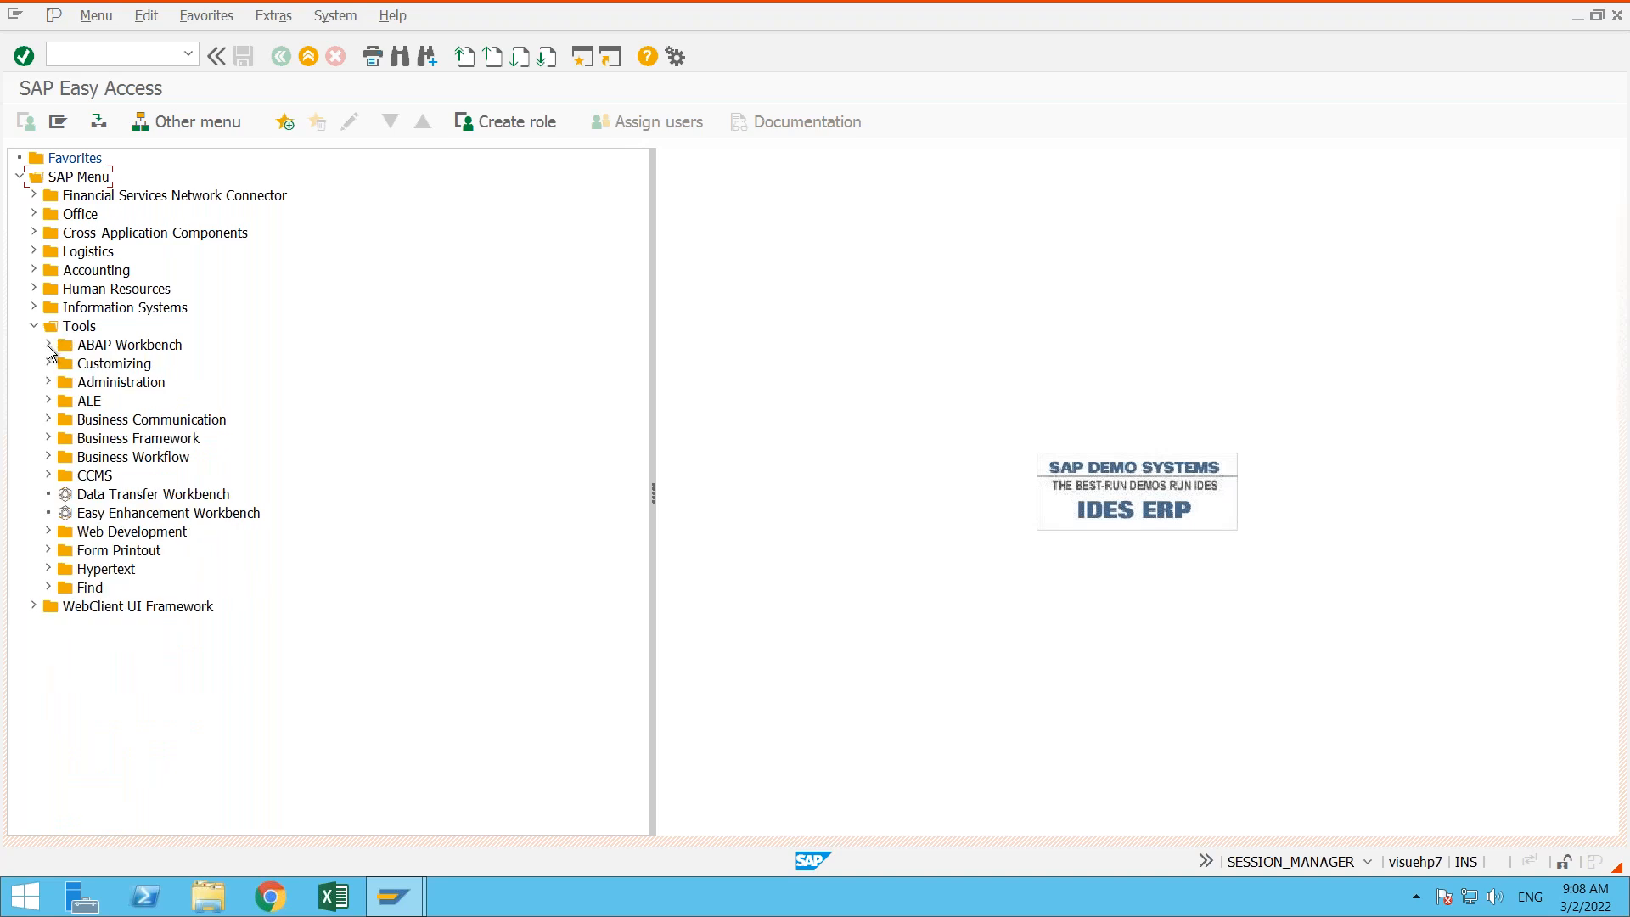
click(48, 364)
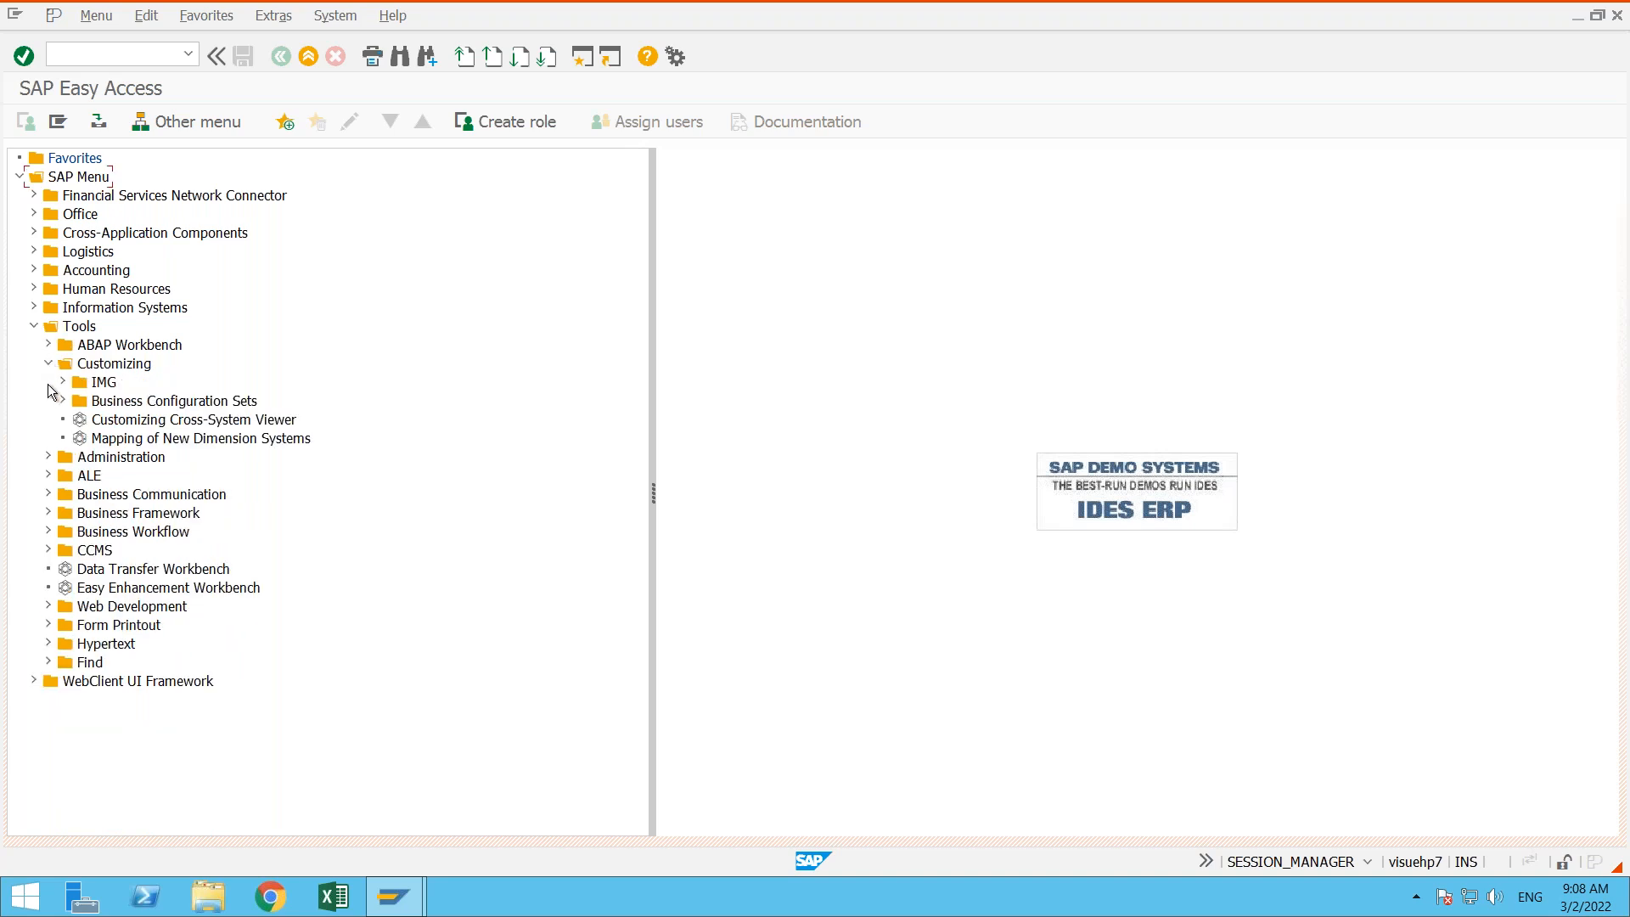
click(64, 382)
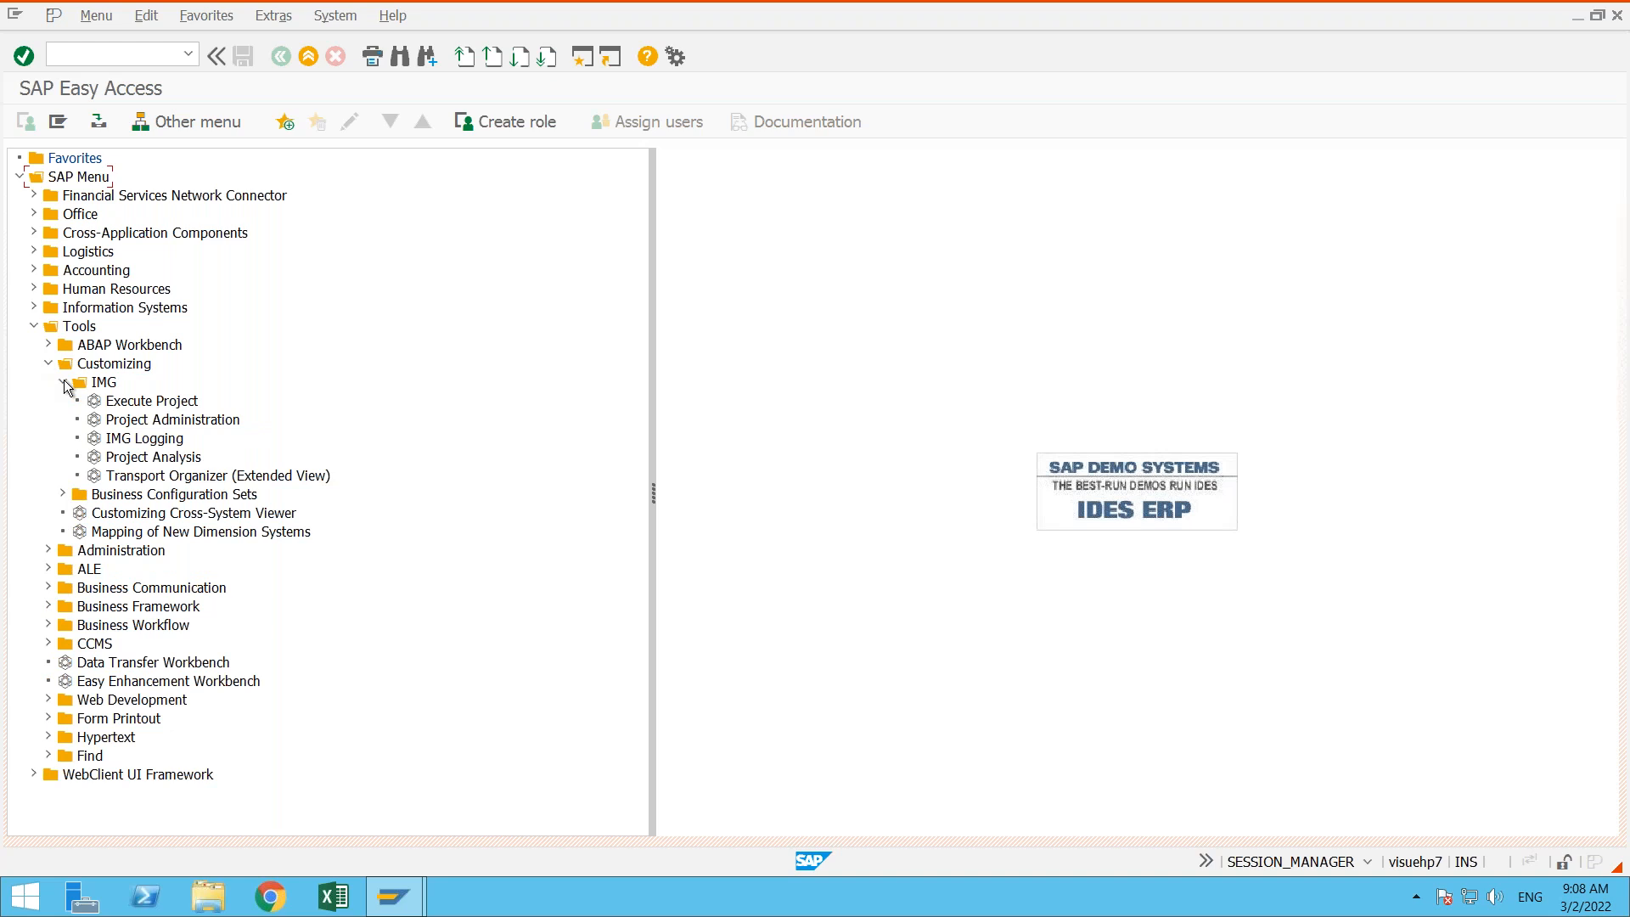
click(64, 381)
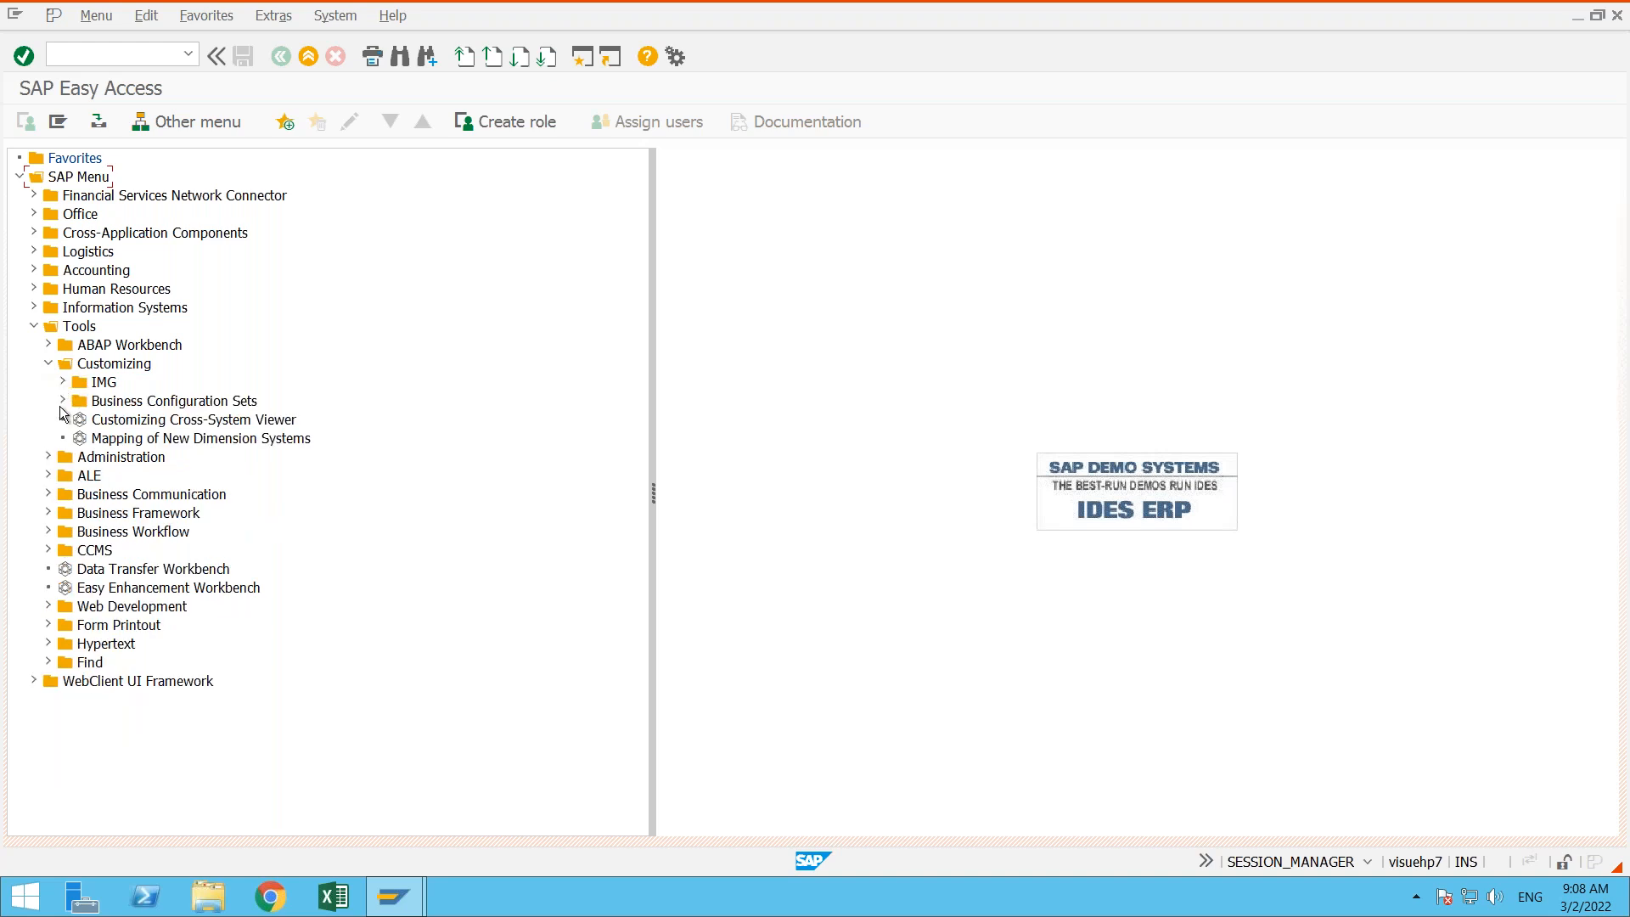
click(49, 363)
- Examine the Development and Overview folders under ABAP Workbench, collapsing each one after viewing
click(49, 346)
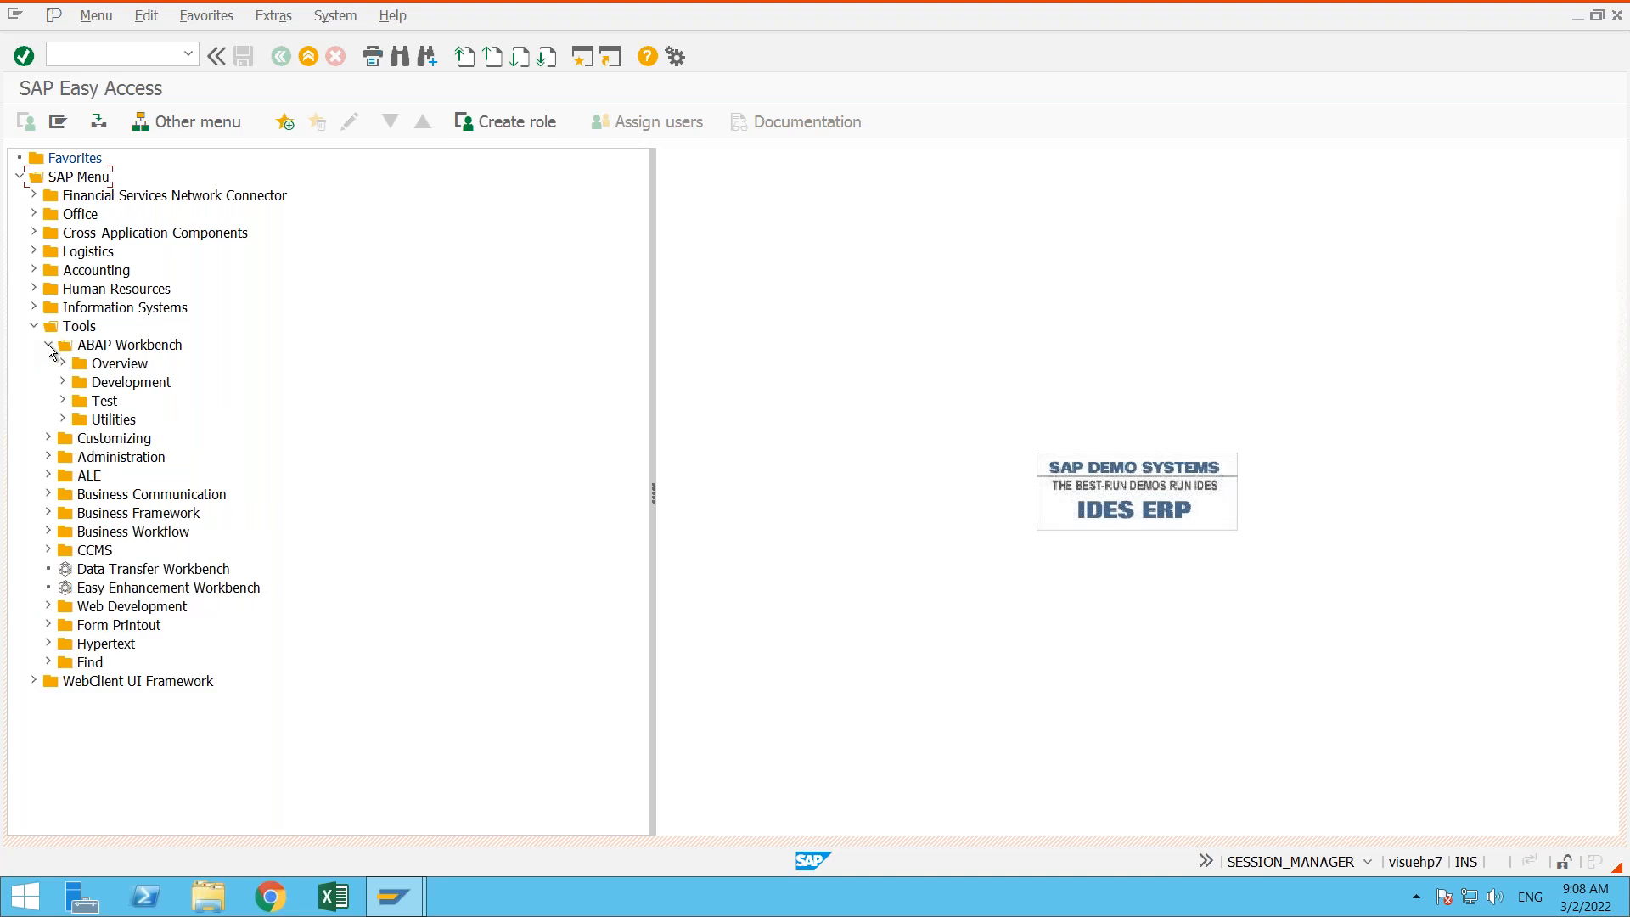
click(63, 383)
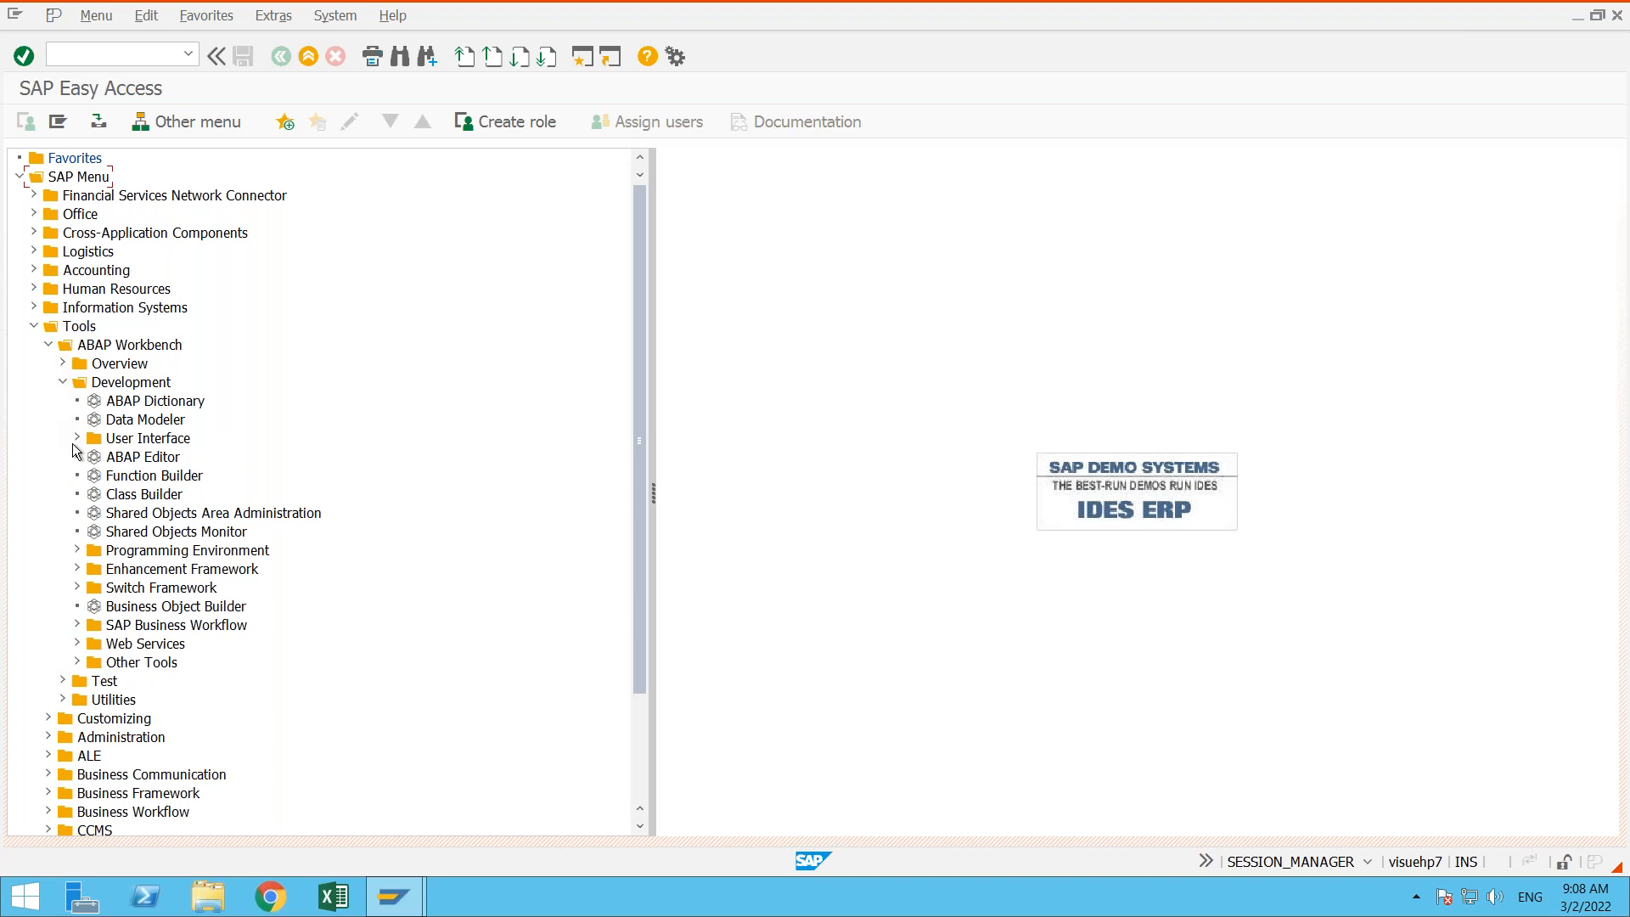
click(63, 383)
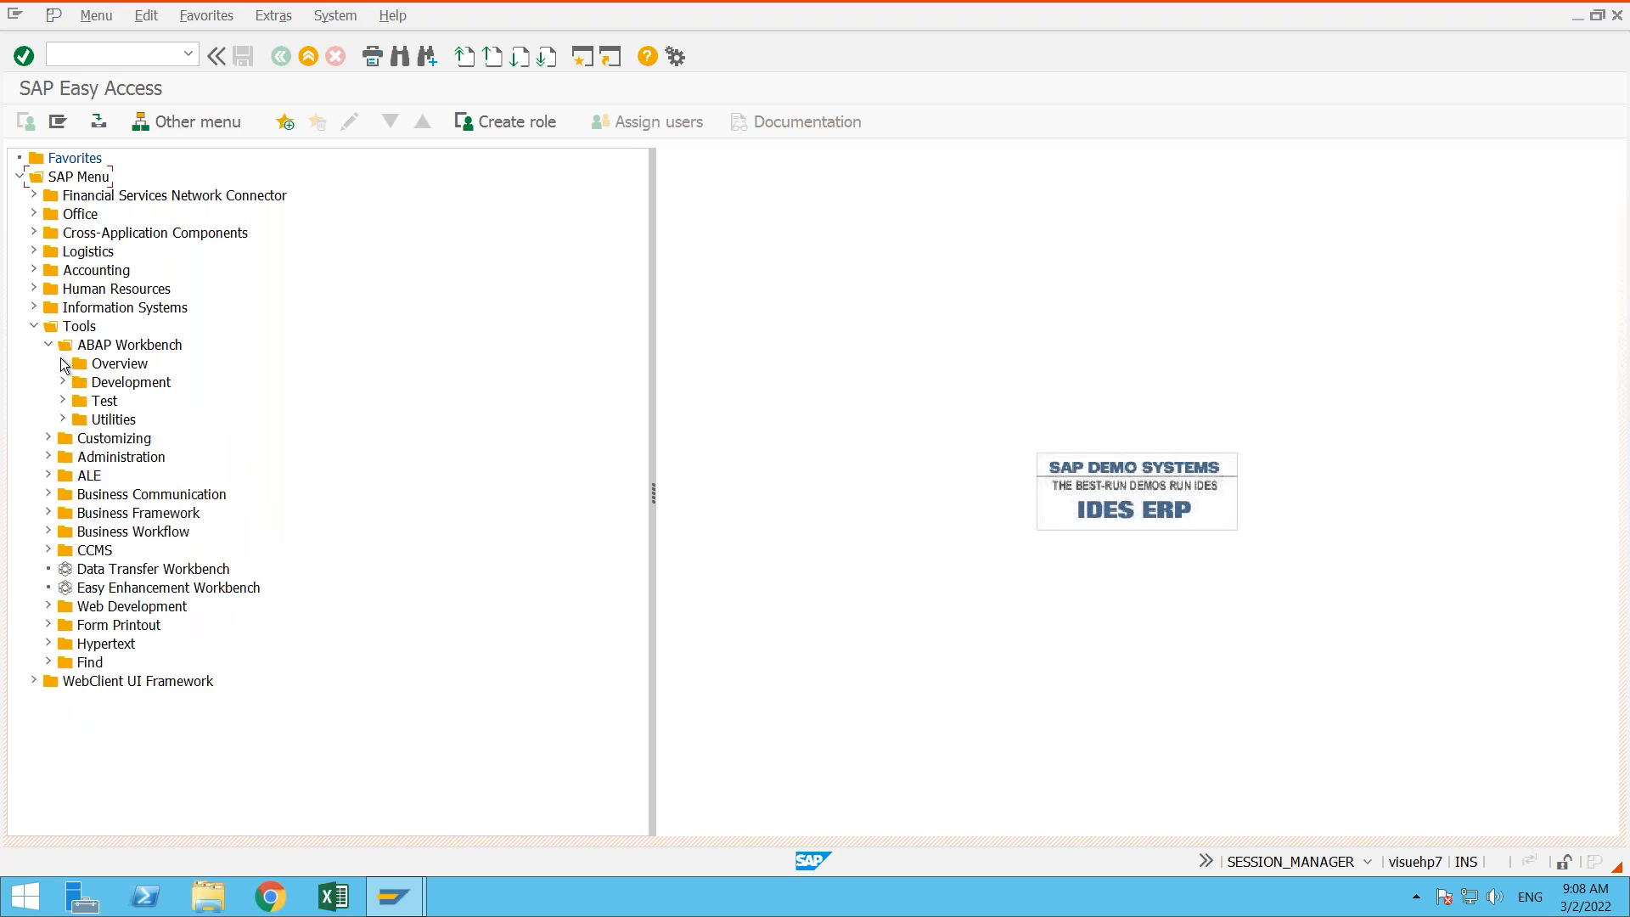
click(63, 364)
click(63, 363)
- Display the modifiable change requests with transaction SE09, then return to the SAP Easy Access screen
text(Se01)
key(BackSpace)
text(9)
key(Return)
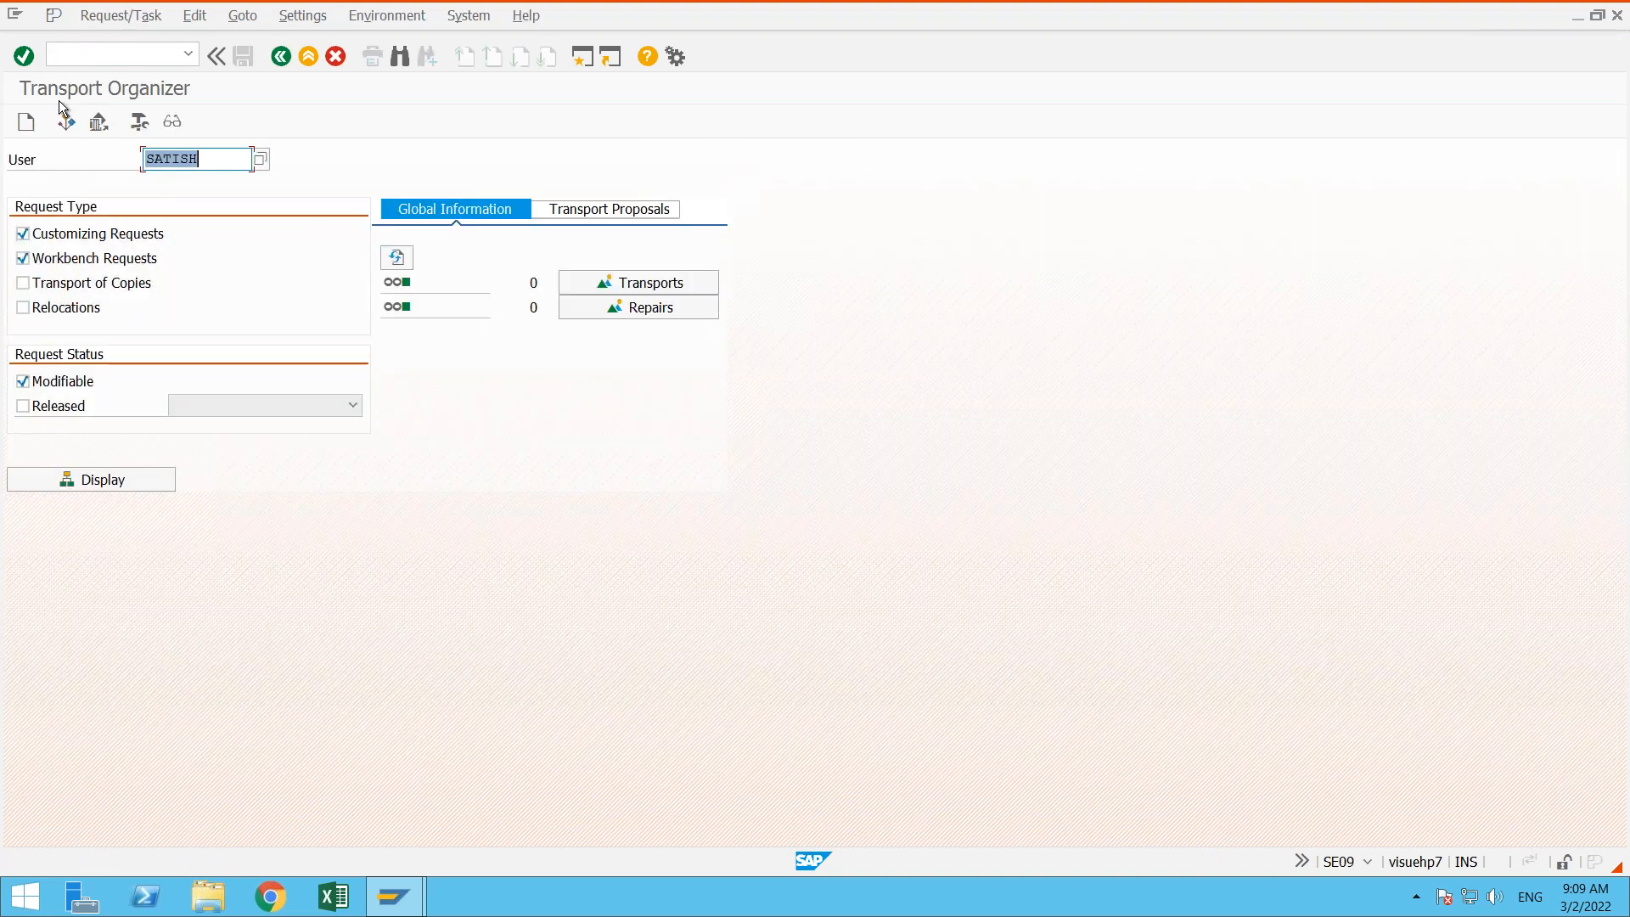
key(Return)
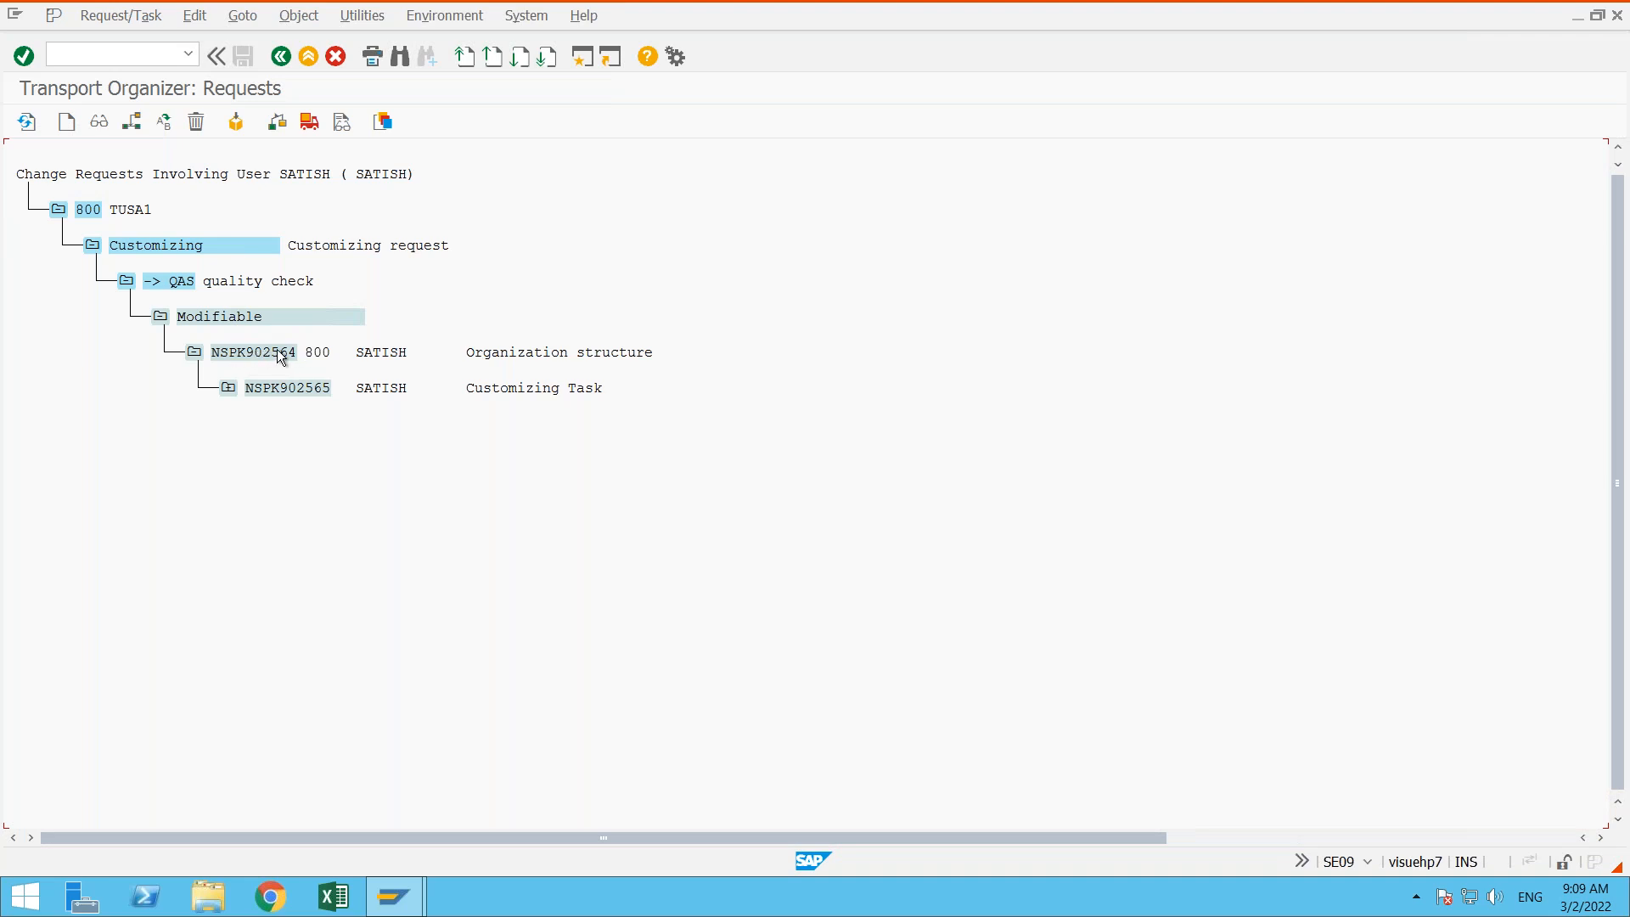
click(282, 56)
click(282, 57)
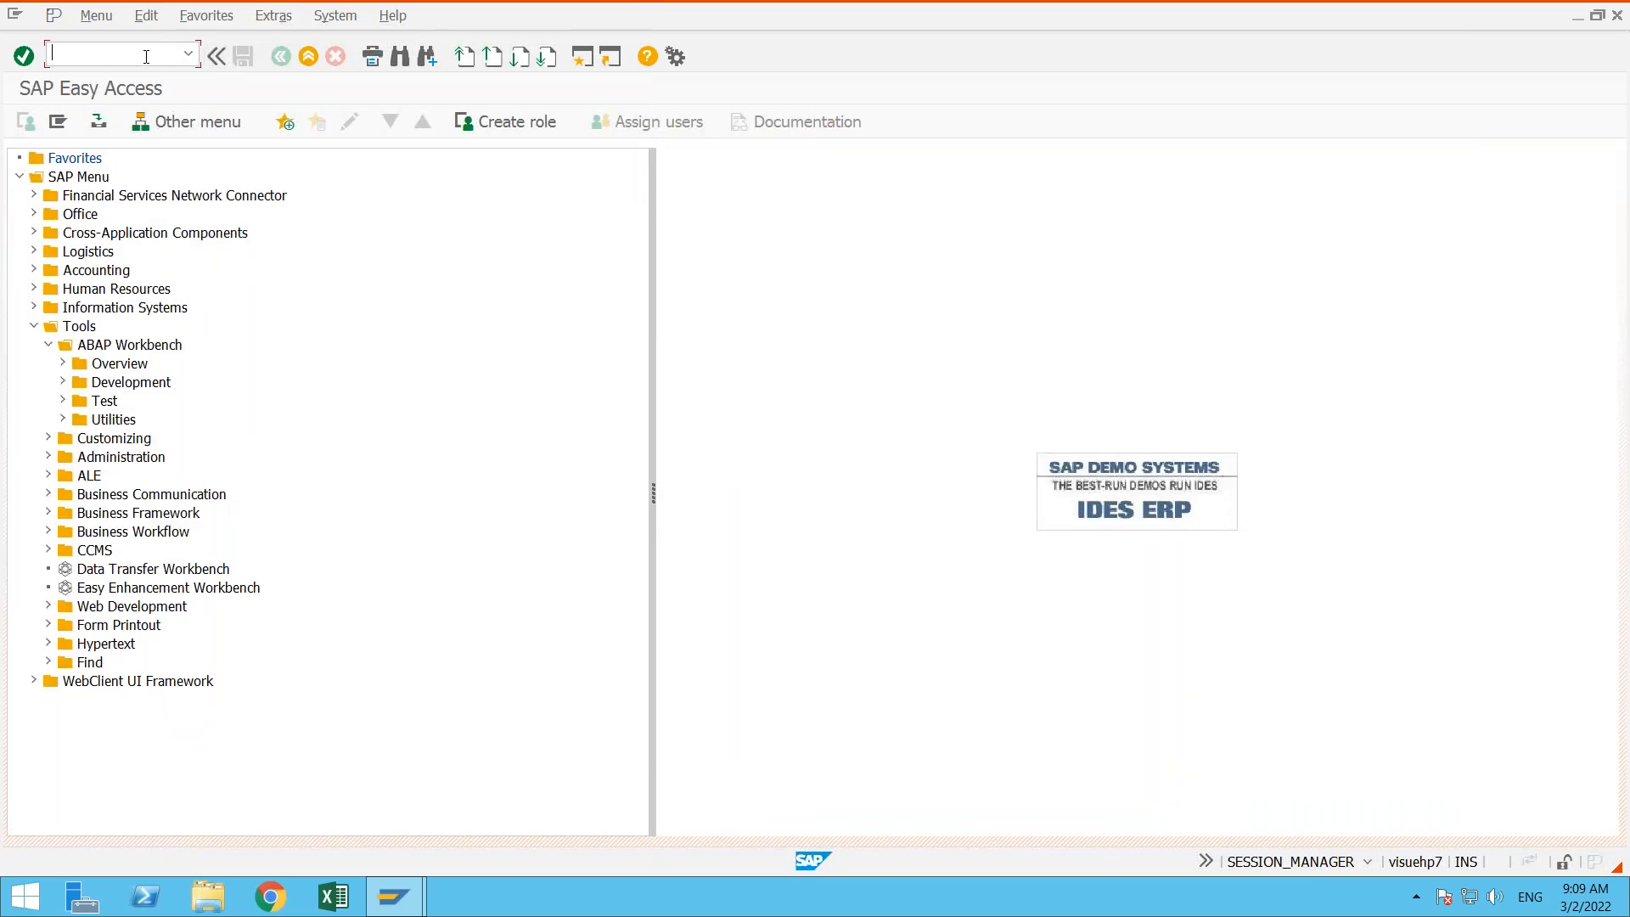
- Search the menu tree for se10 in technical names and texts
click(401, 57)
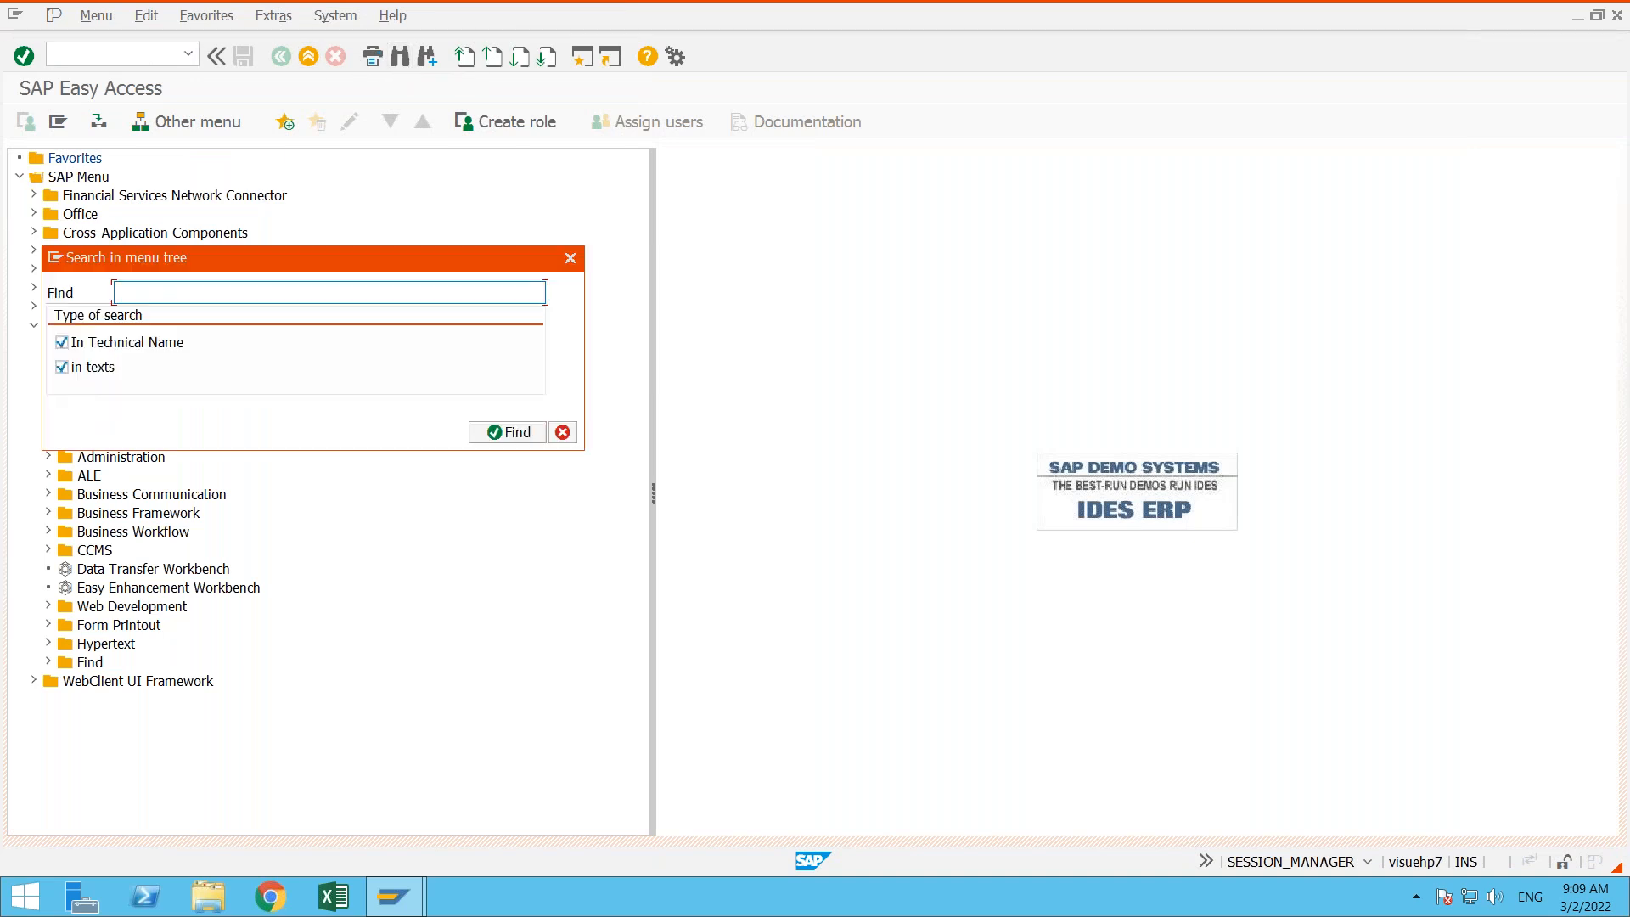
text(se1)
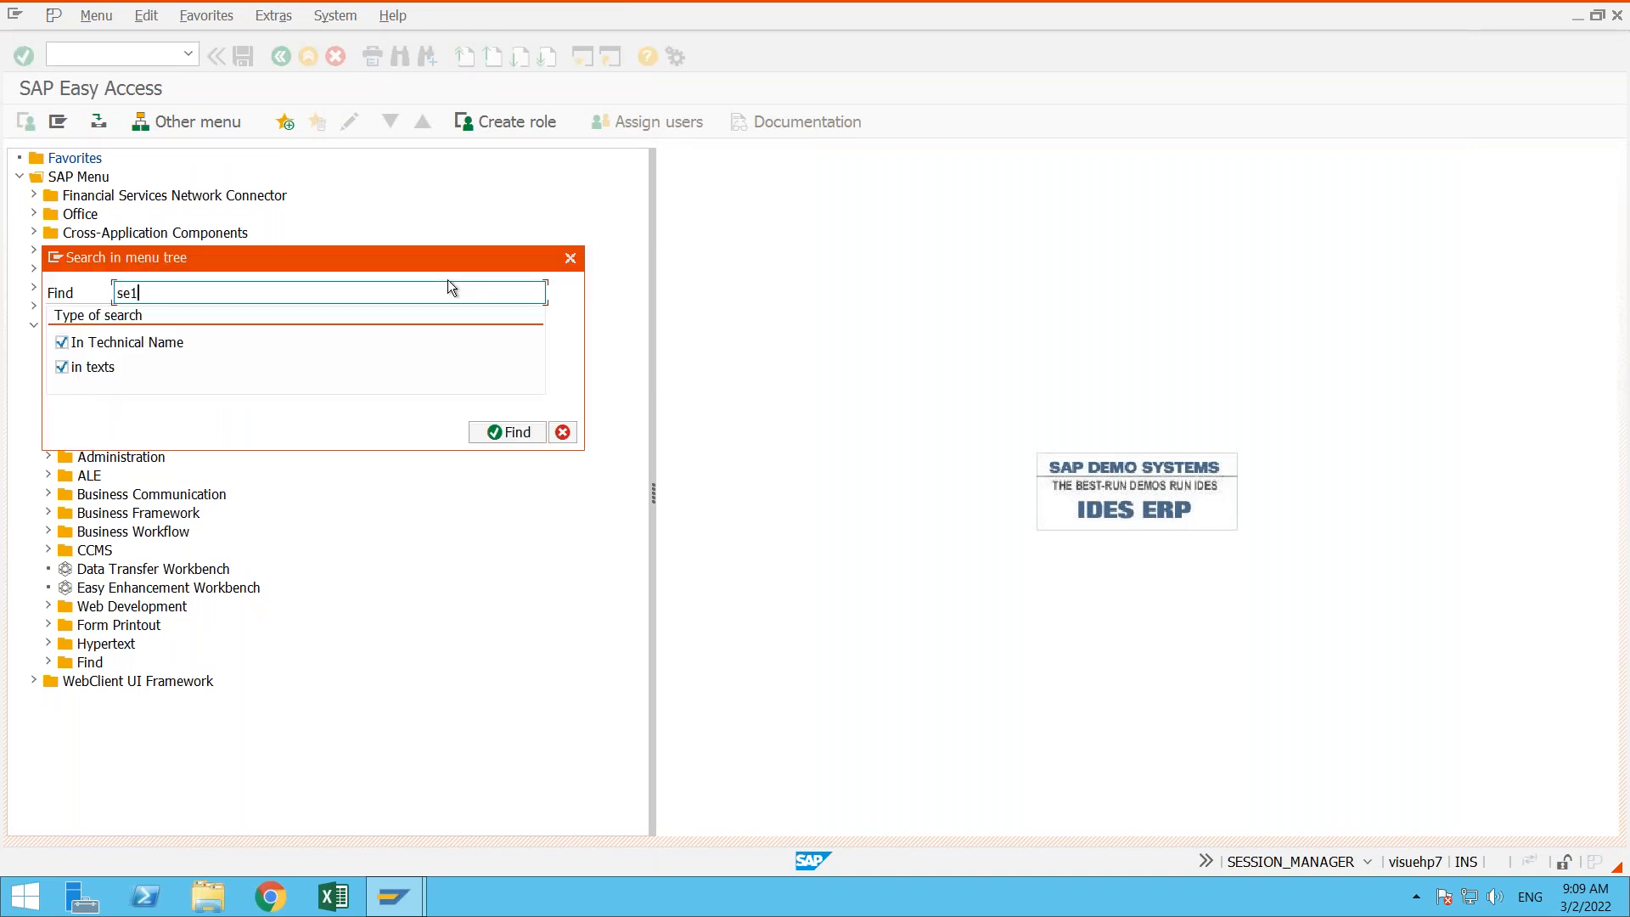
text(0)
key(Return)
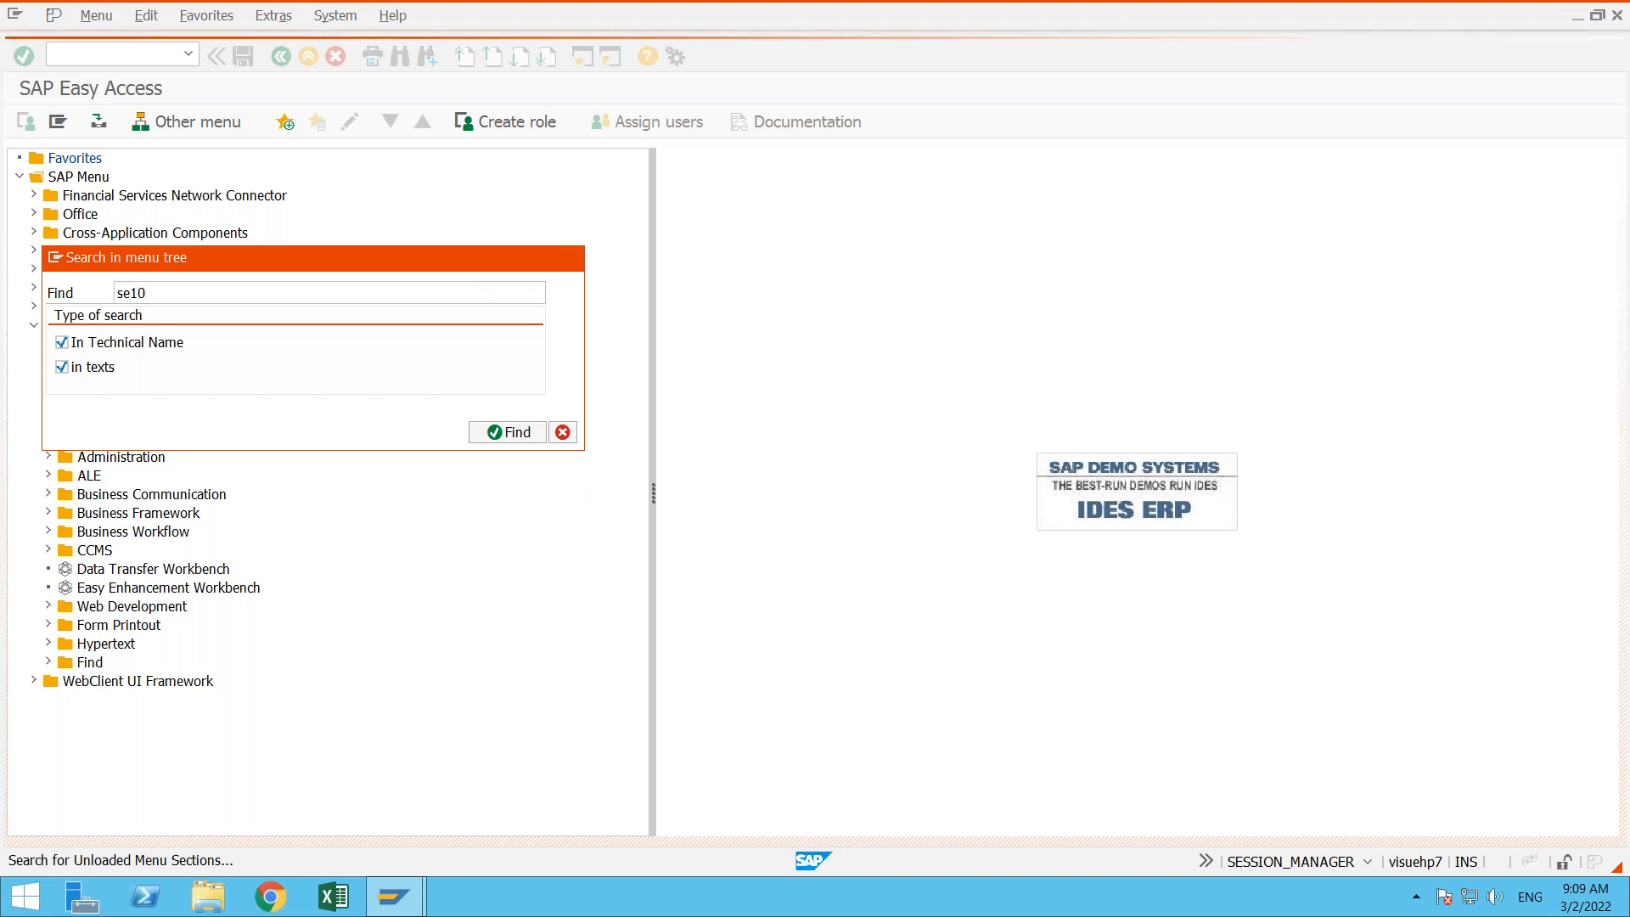
drag(384, 257, 664, 281)
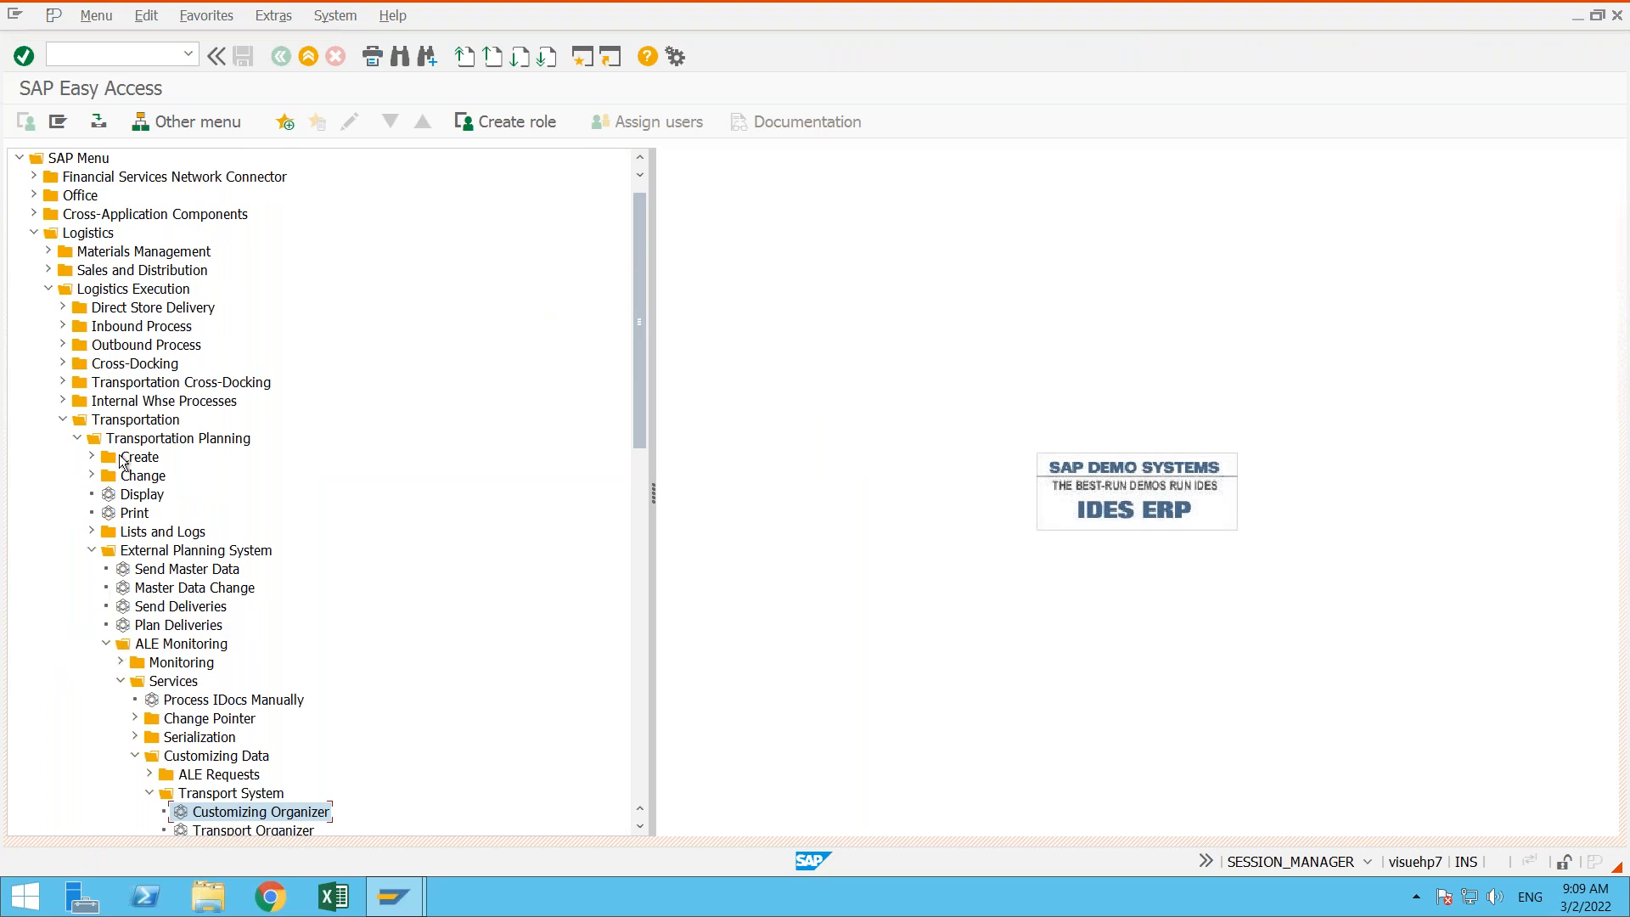
- Collapse the Logistics Execution, Logistics, ABAP Workbench and Tools folders in the SAP menu
click(115, 423)
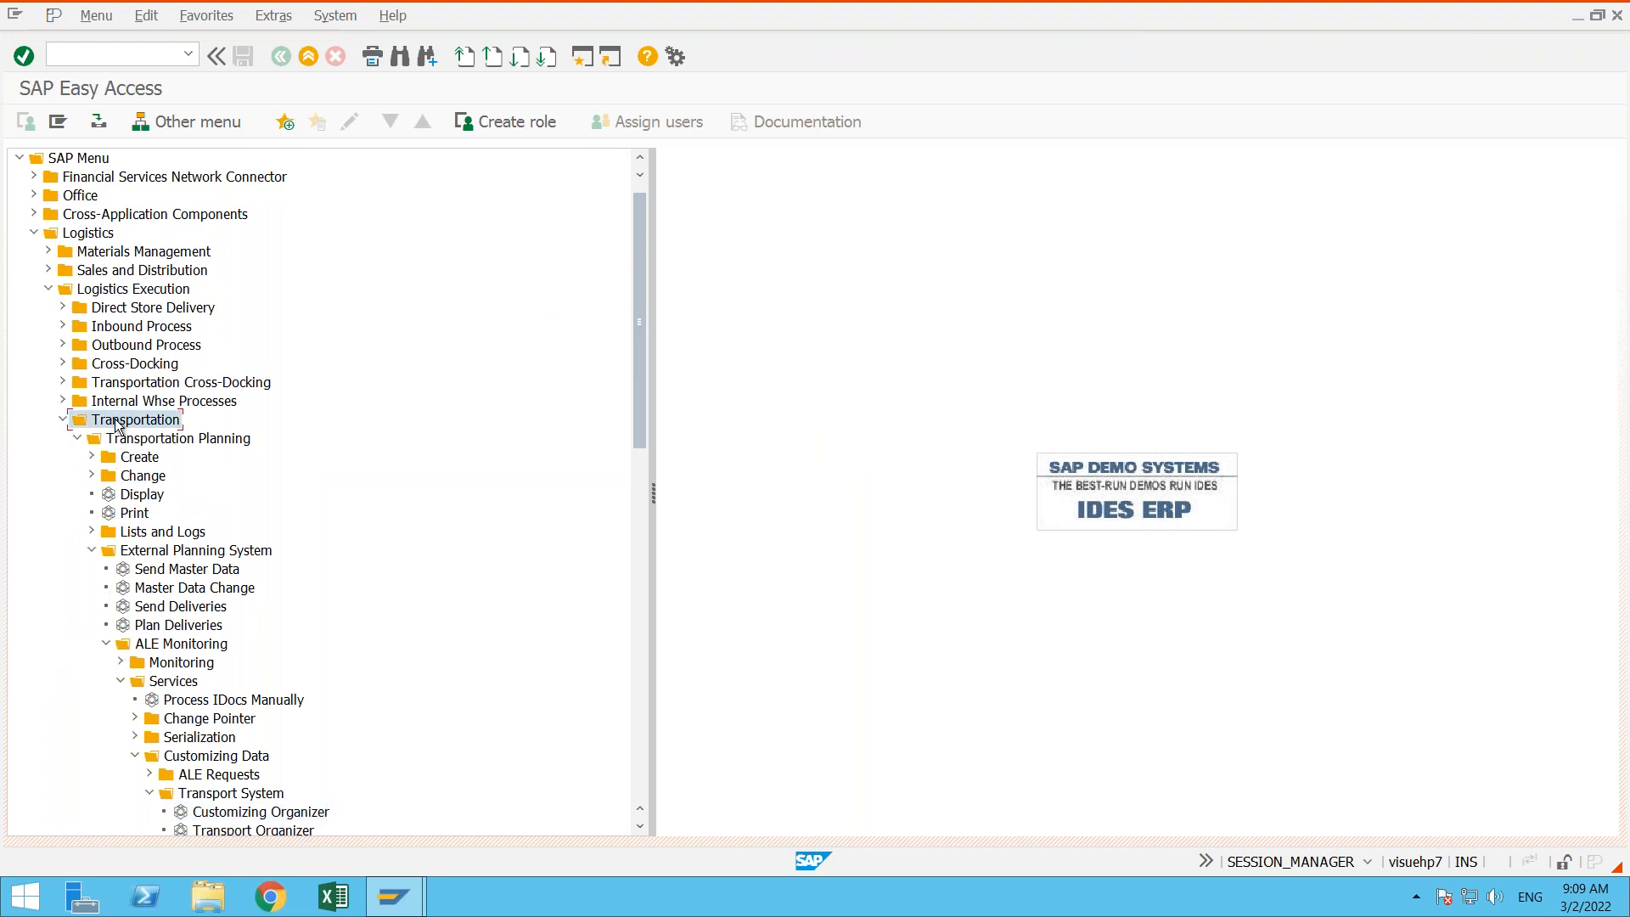
click(47, 289)
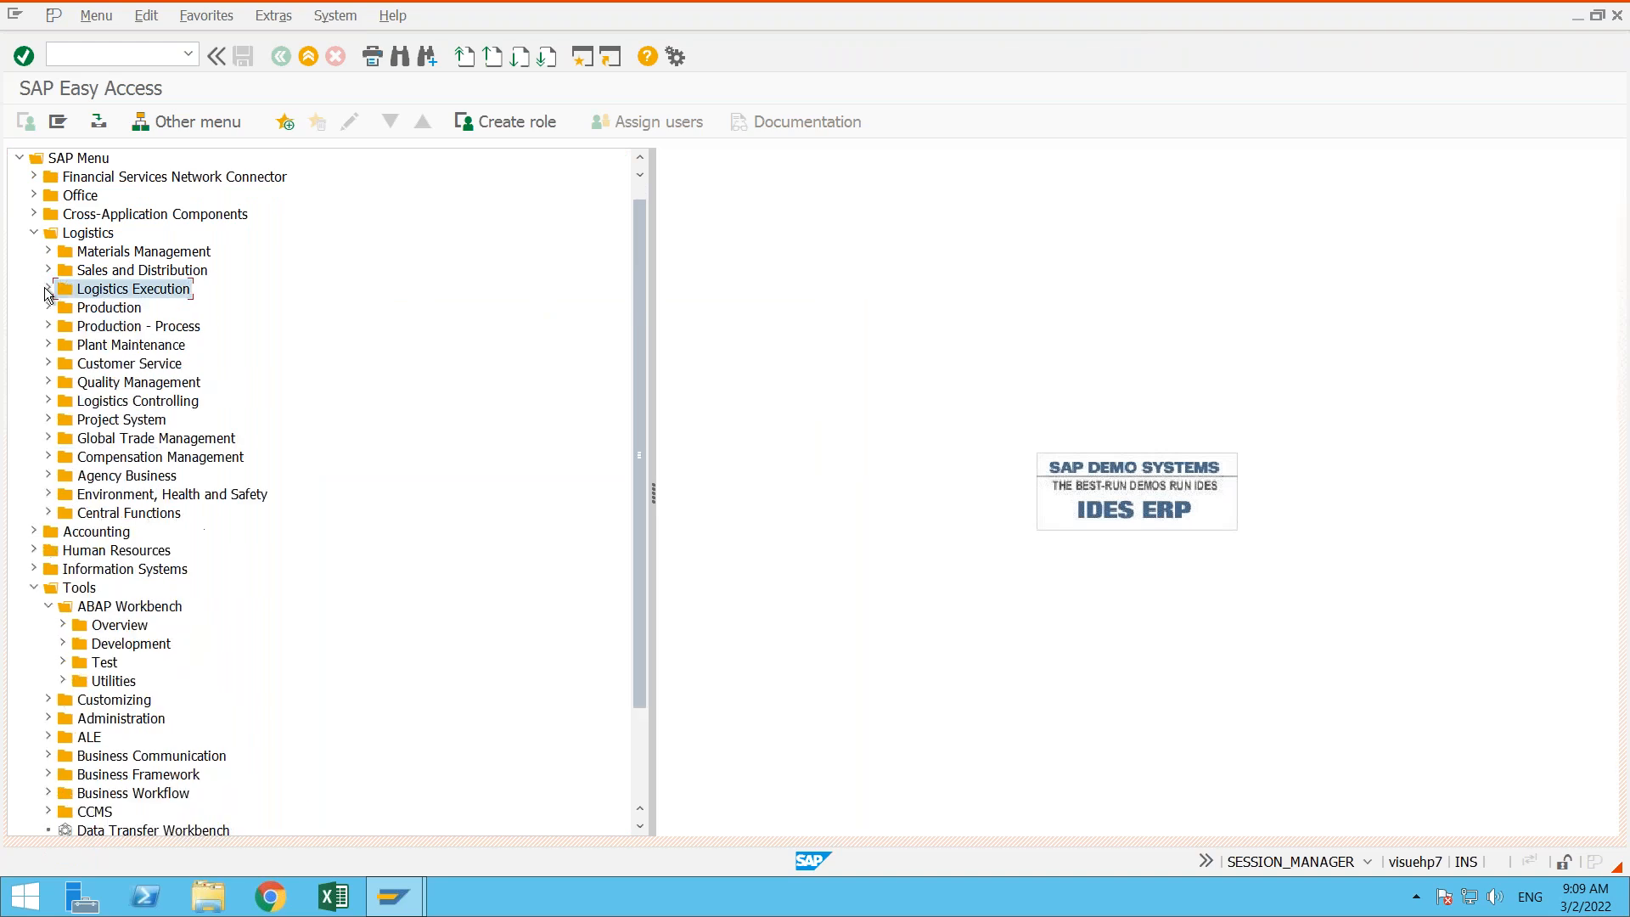
click(35, 234)
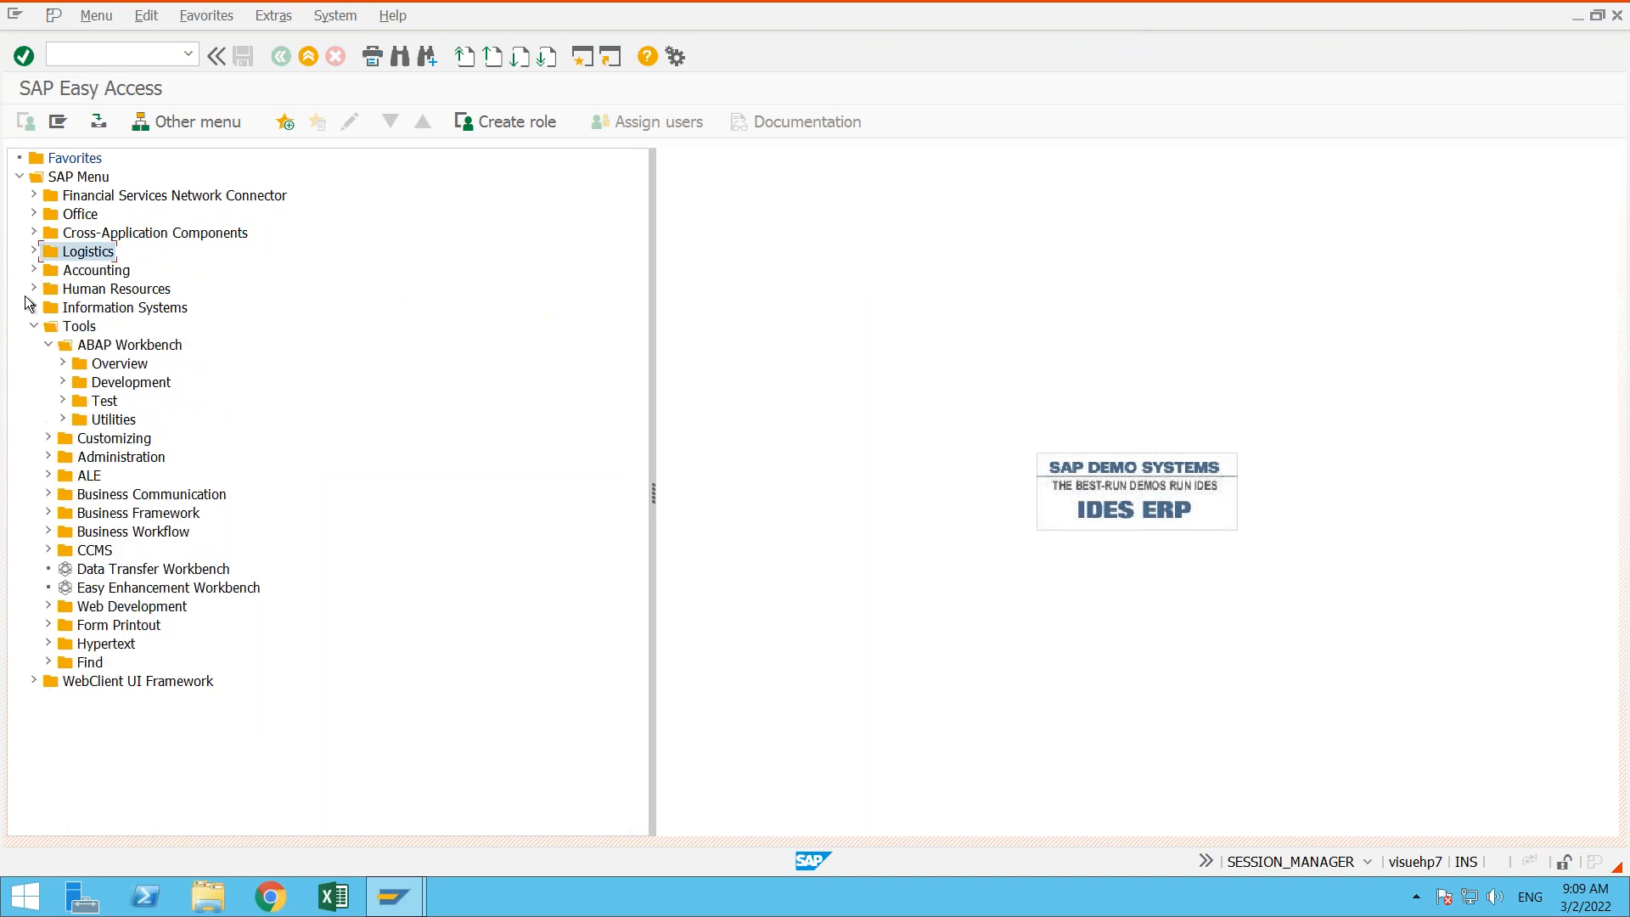
click(48, 346)
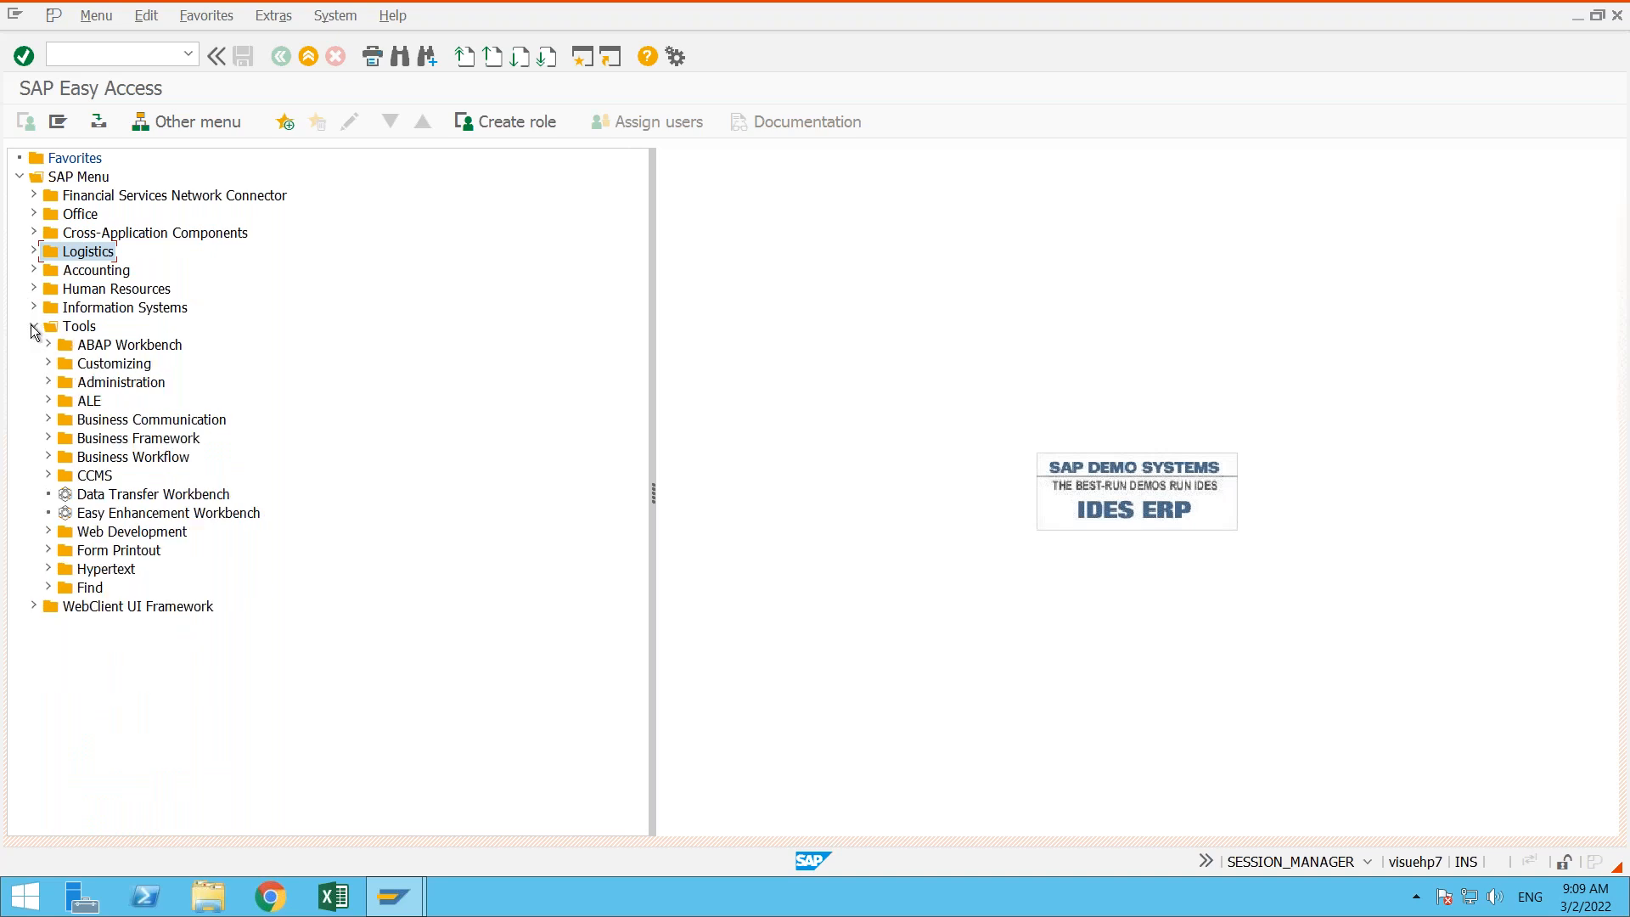
click(34, 326)
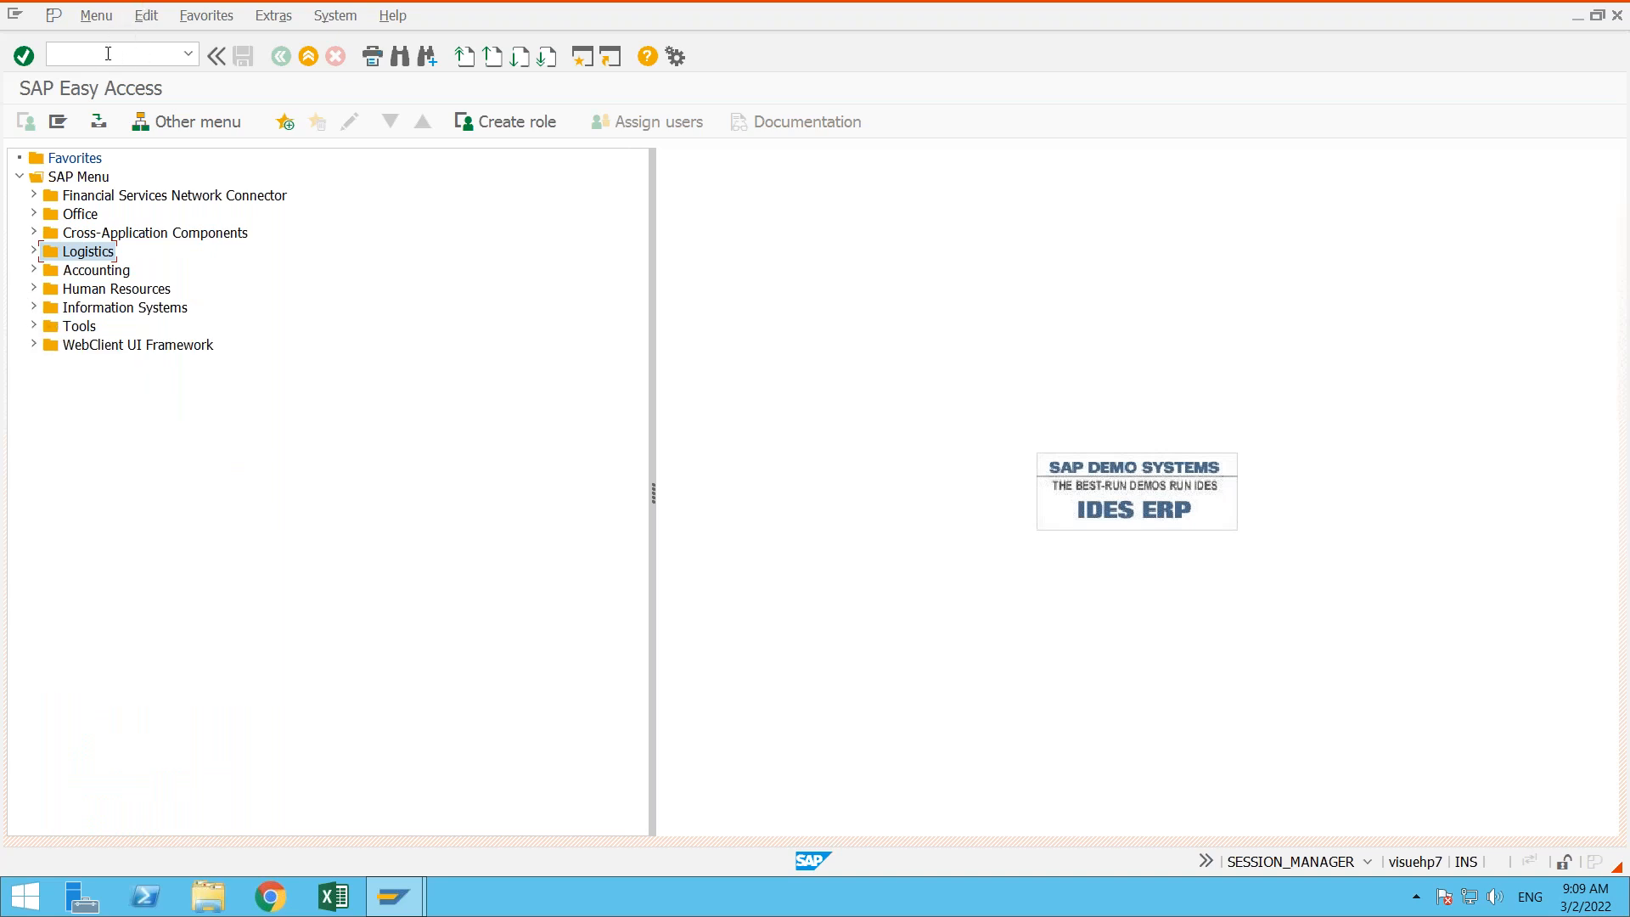
- Start transaction SE10 and display the modifiable customizing and workbench requests
text(se10)
key(Return)
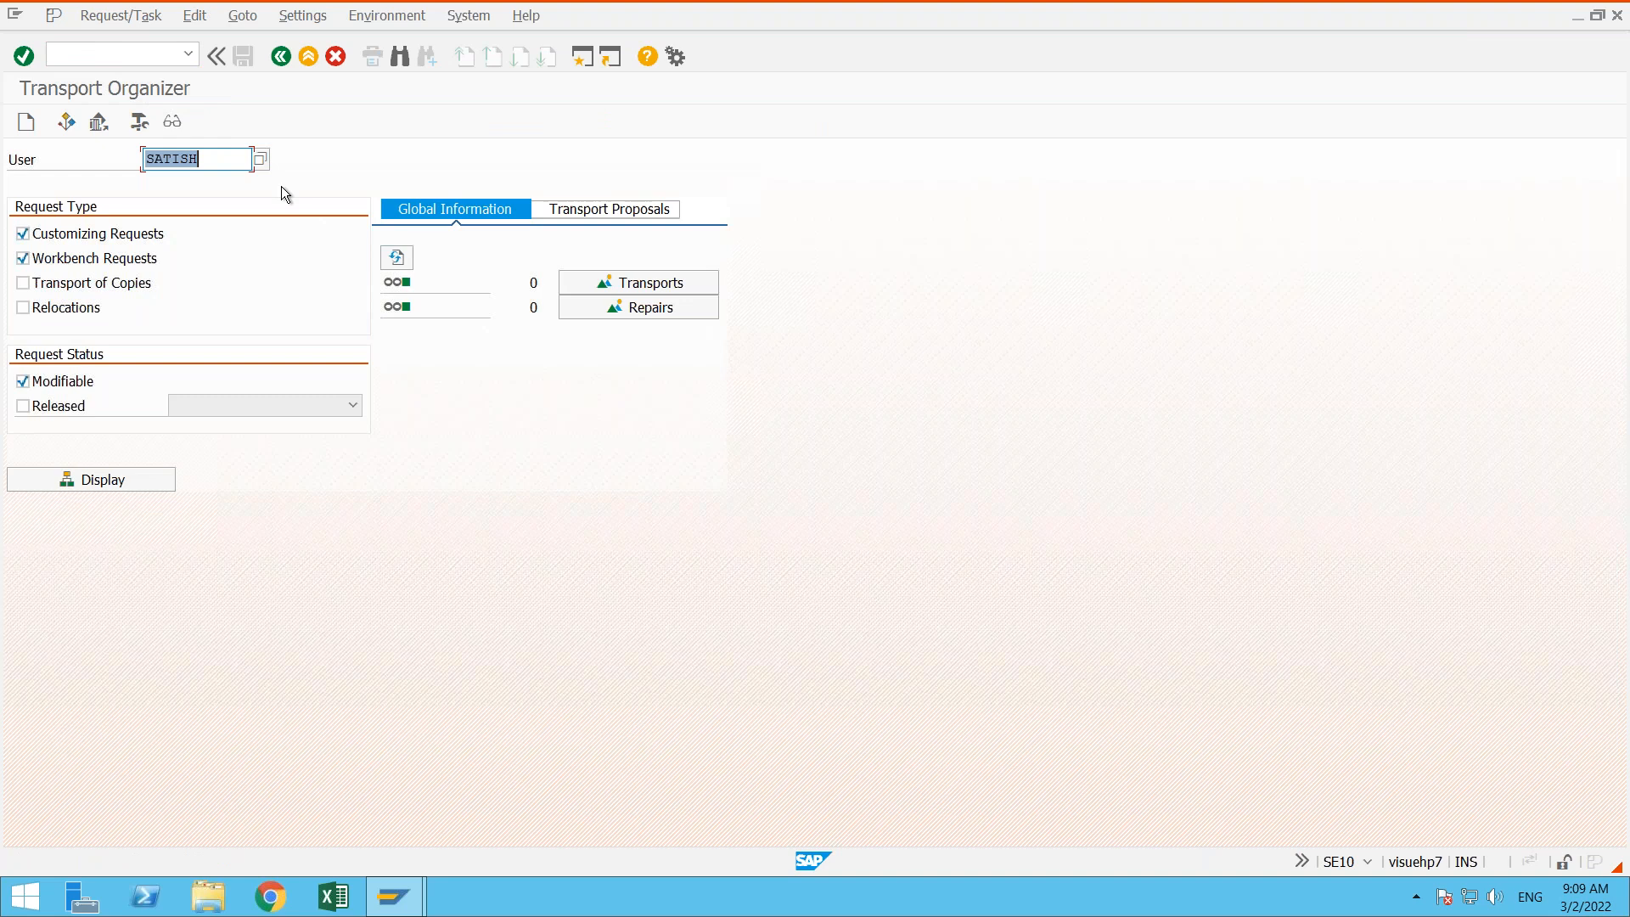
key(F8)
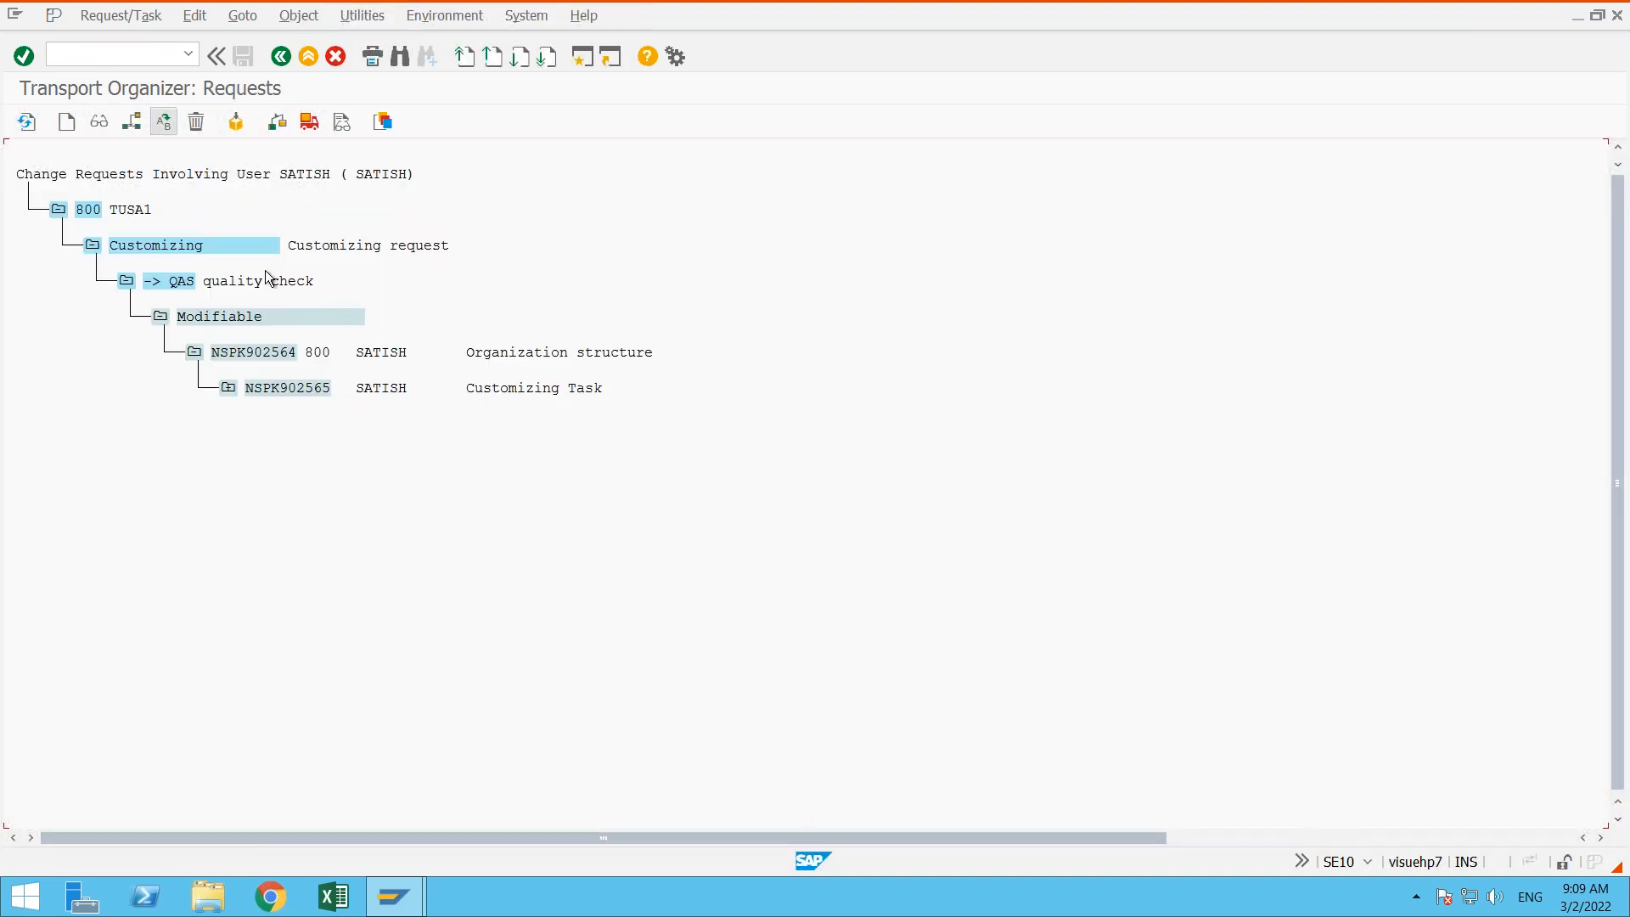
- Inspect the object list of request NSPK902564, then return to the request tree and point out its customizing task
double_click(262, 357)
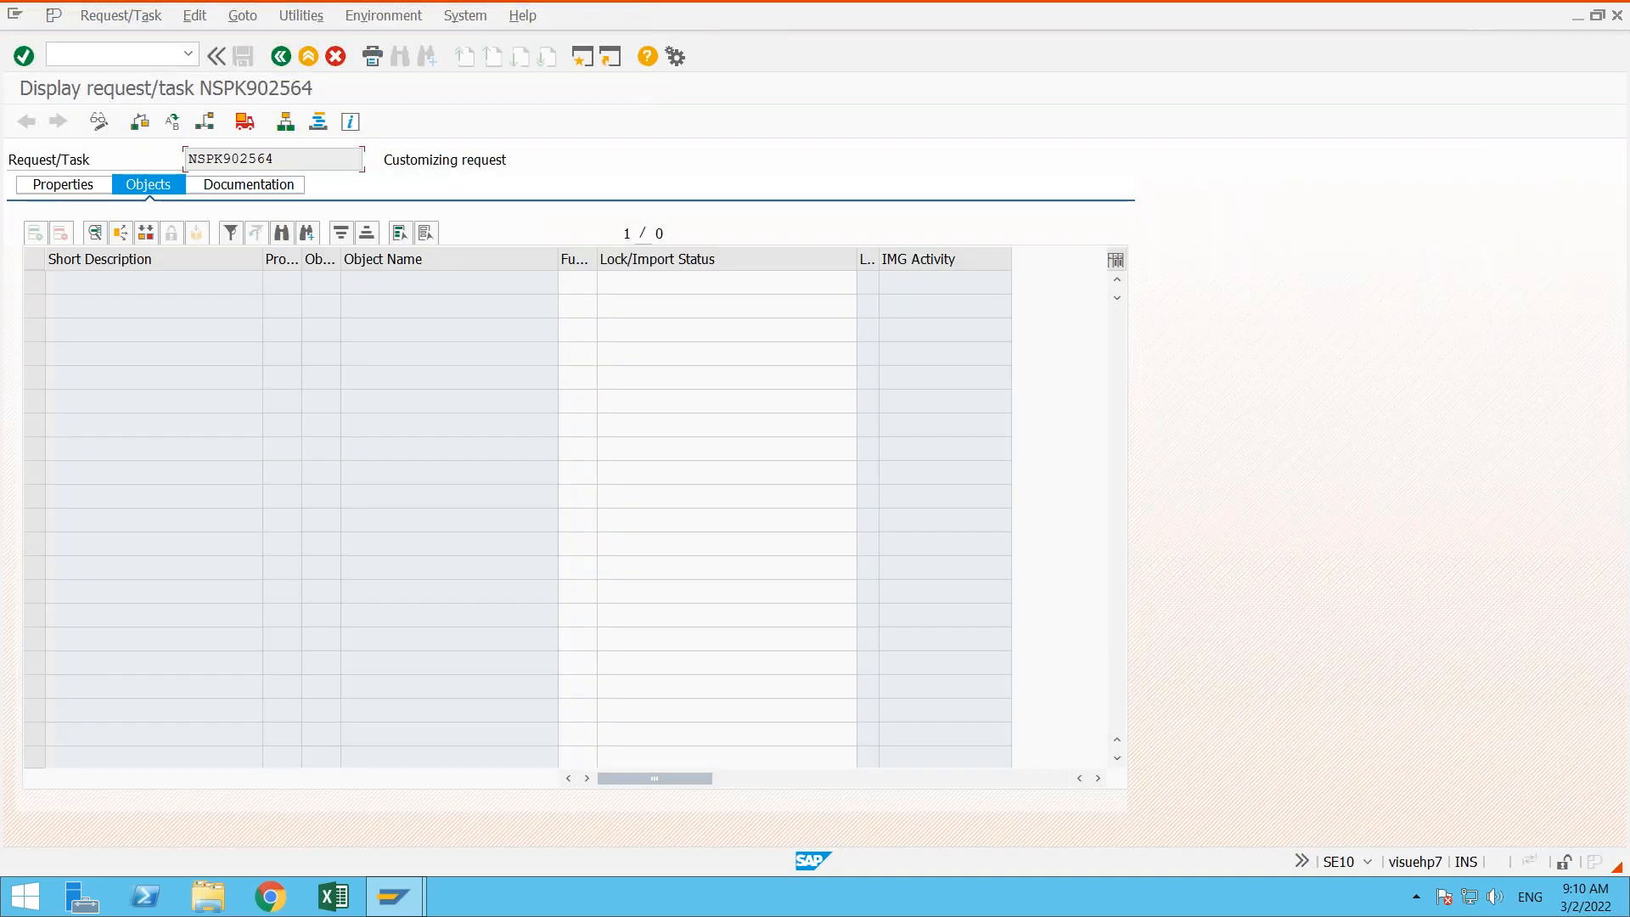
click(279, 56)
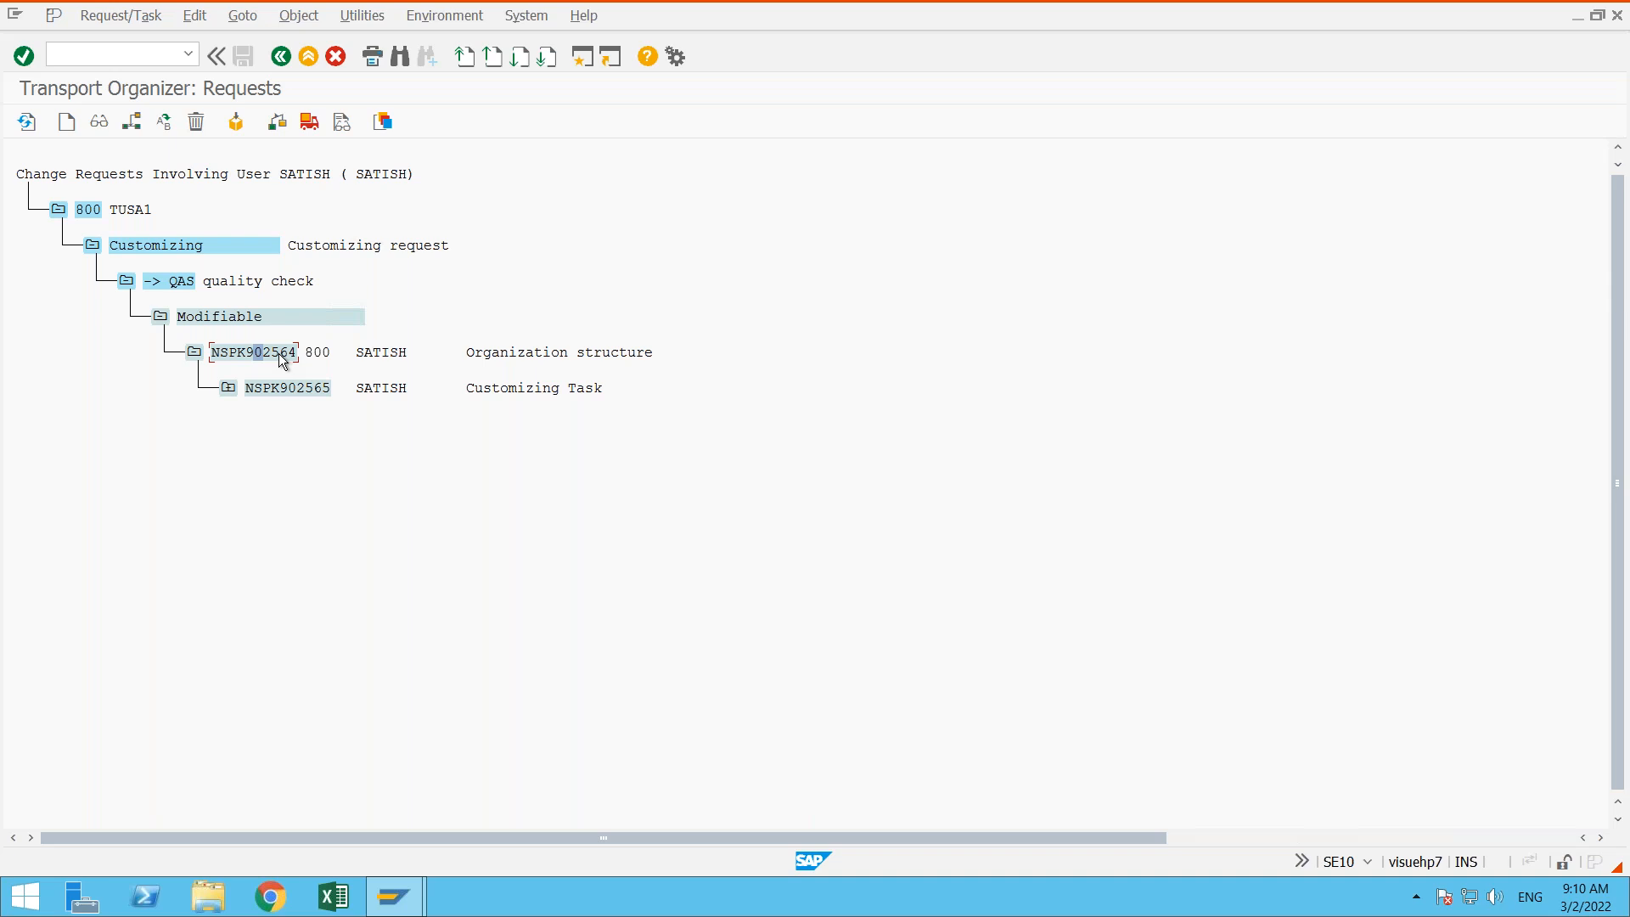
click(325, 390)
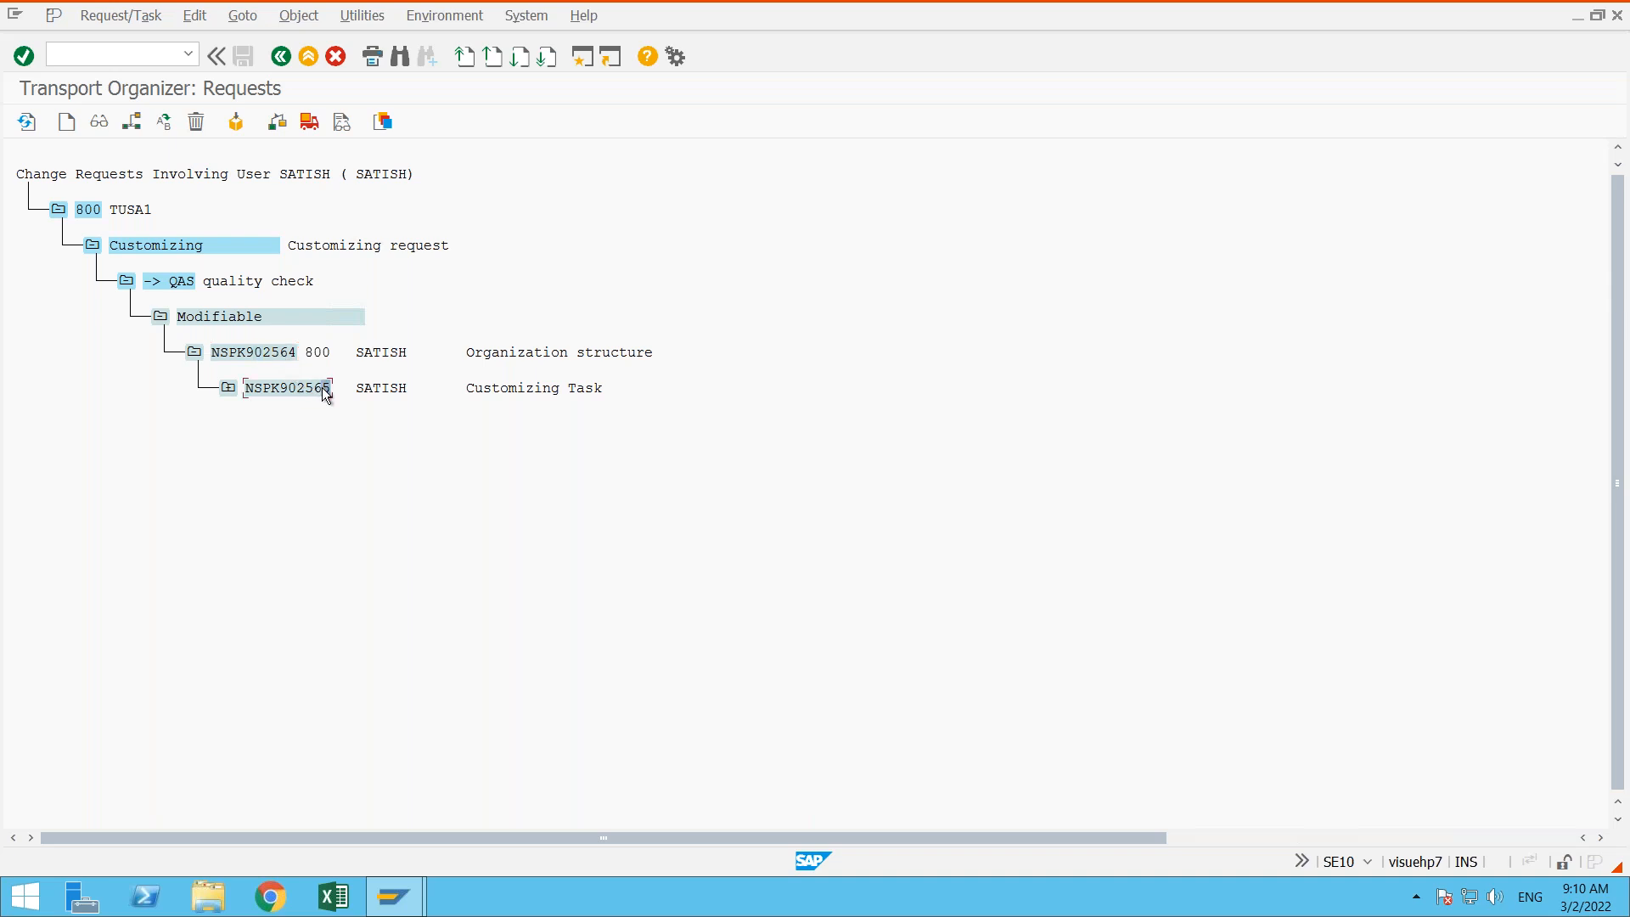
click(478, 391)
- Expand task NSPK902565 and its Define company activity down to the T880 table entry
click(228, 389)
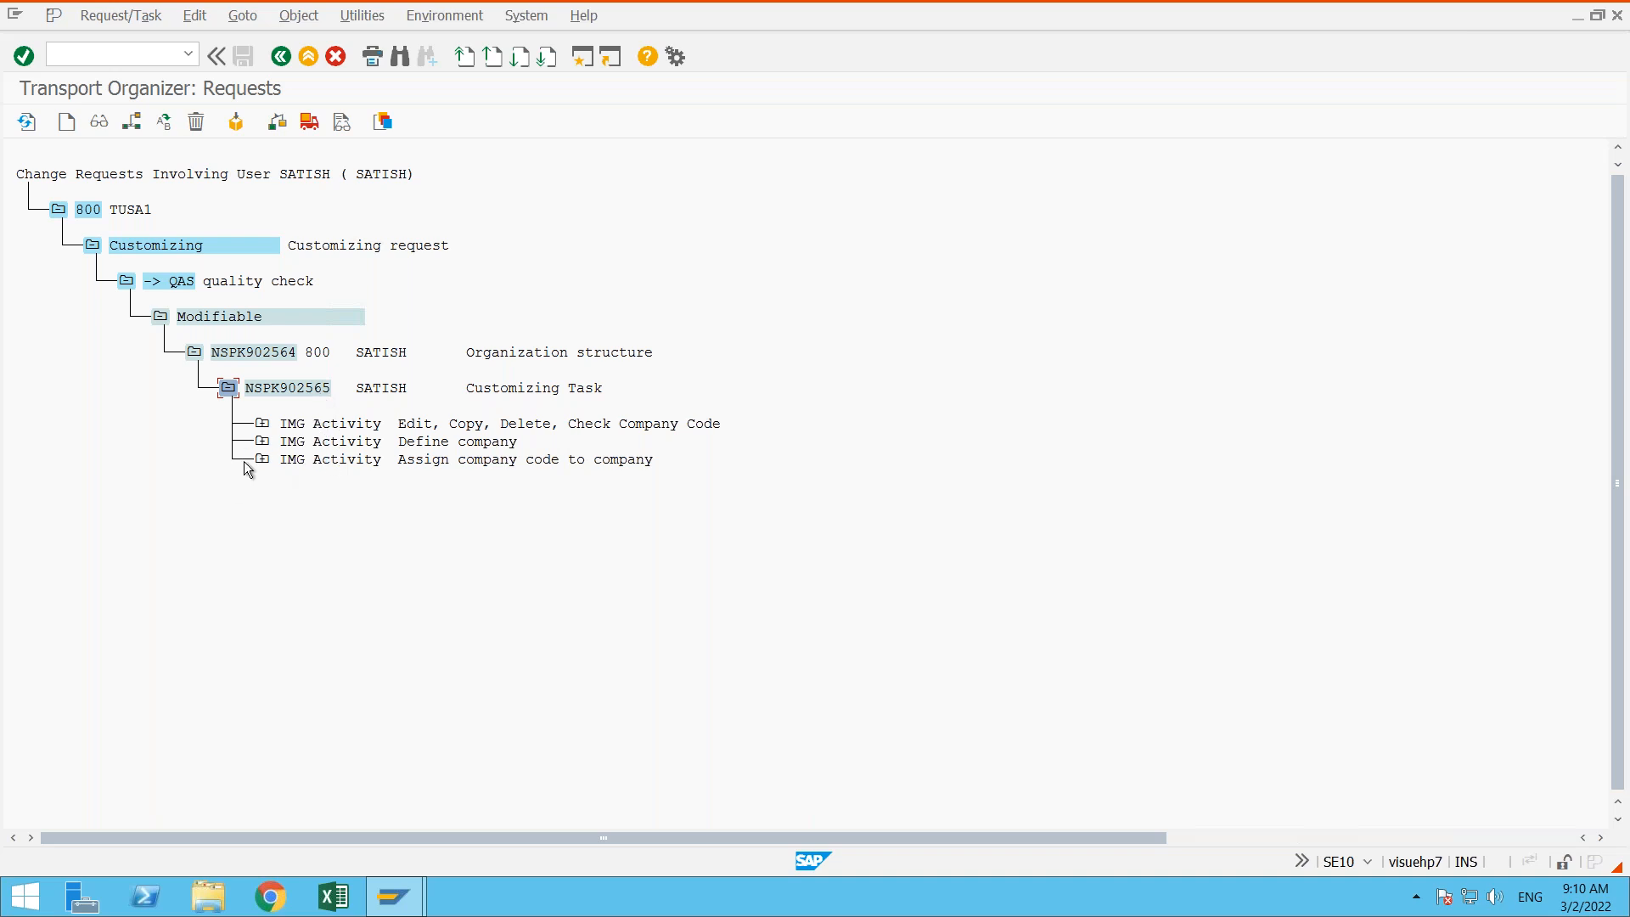
click(263, 442)
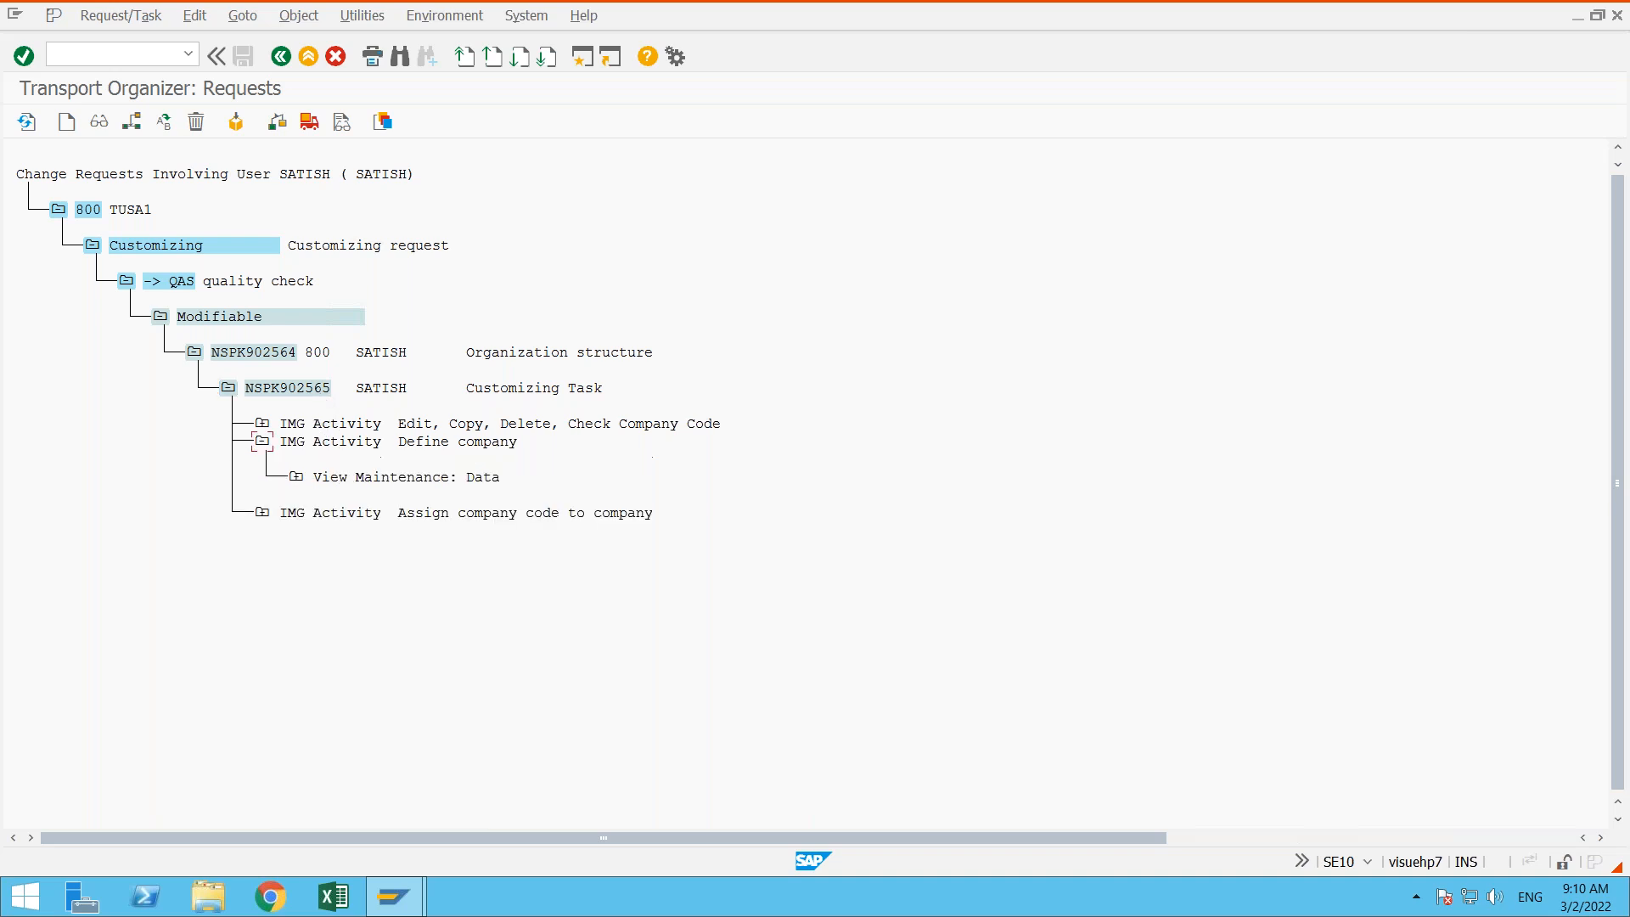
click(296, 477)
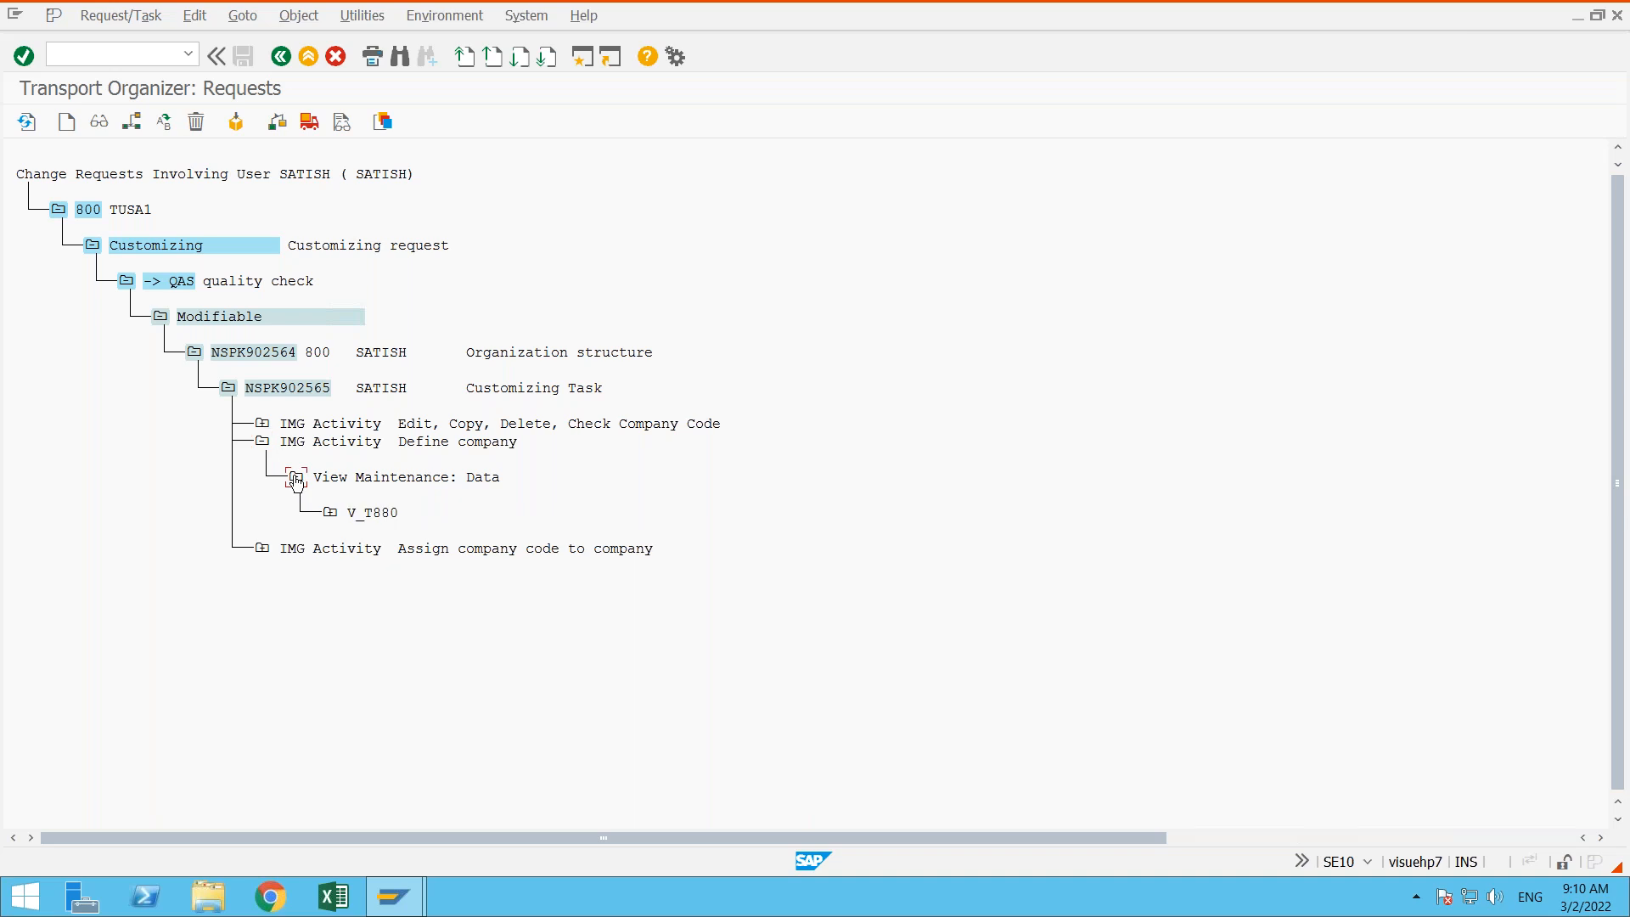
click(330, 513)
click(365, 549)
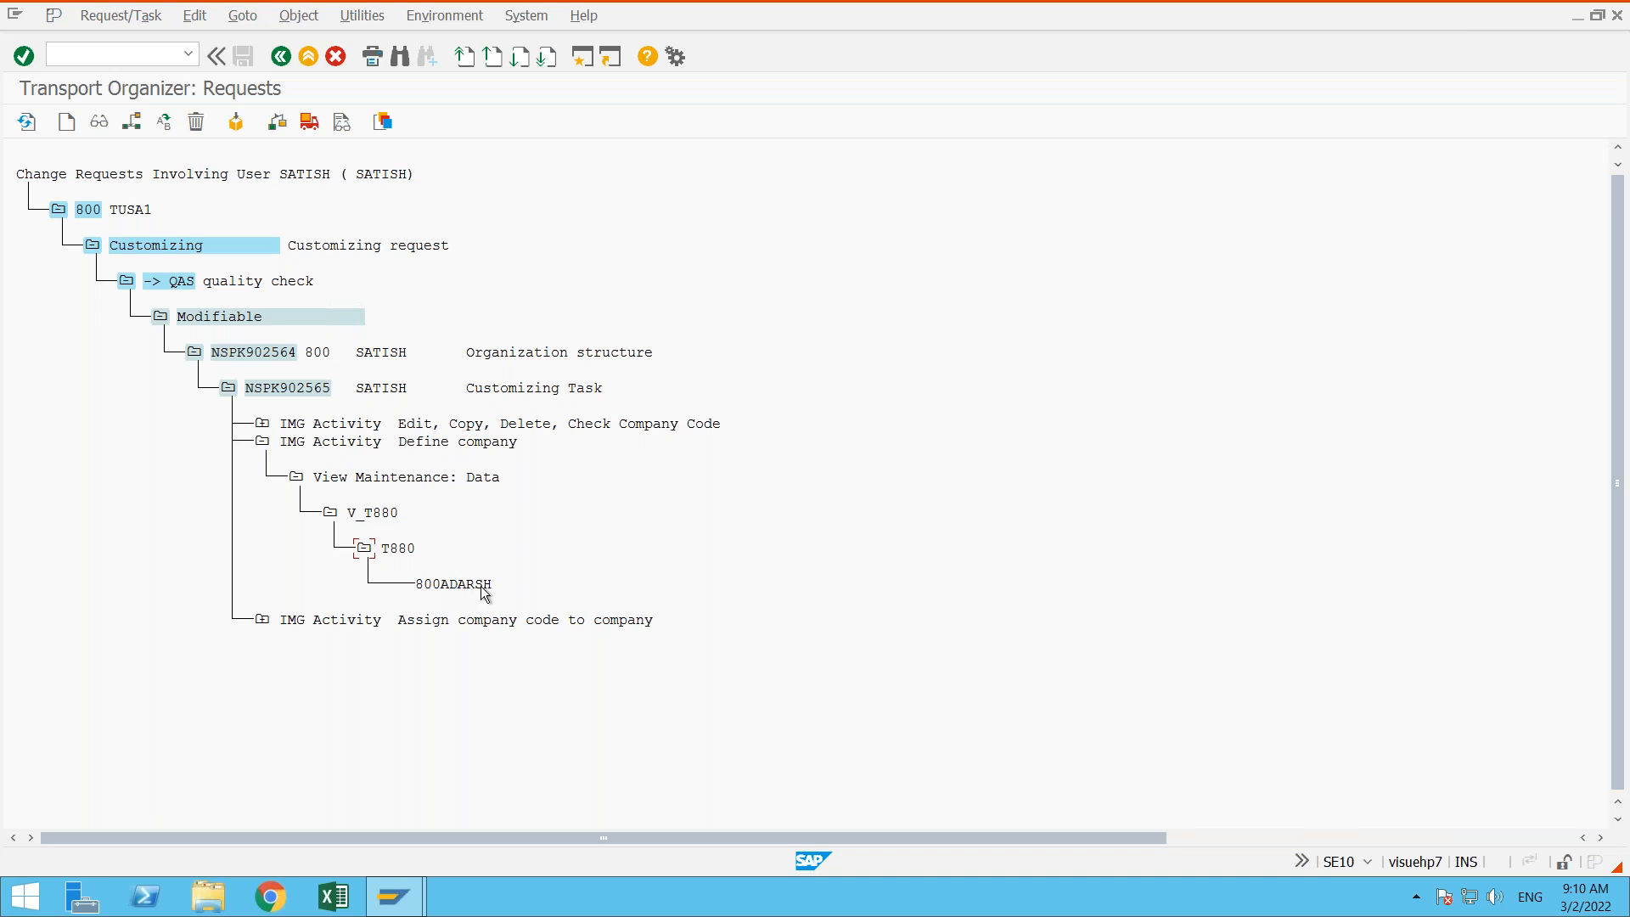
- Collapse the Define company activity and customizing task NSPK902565
click(262, 442)
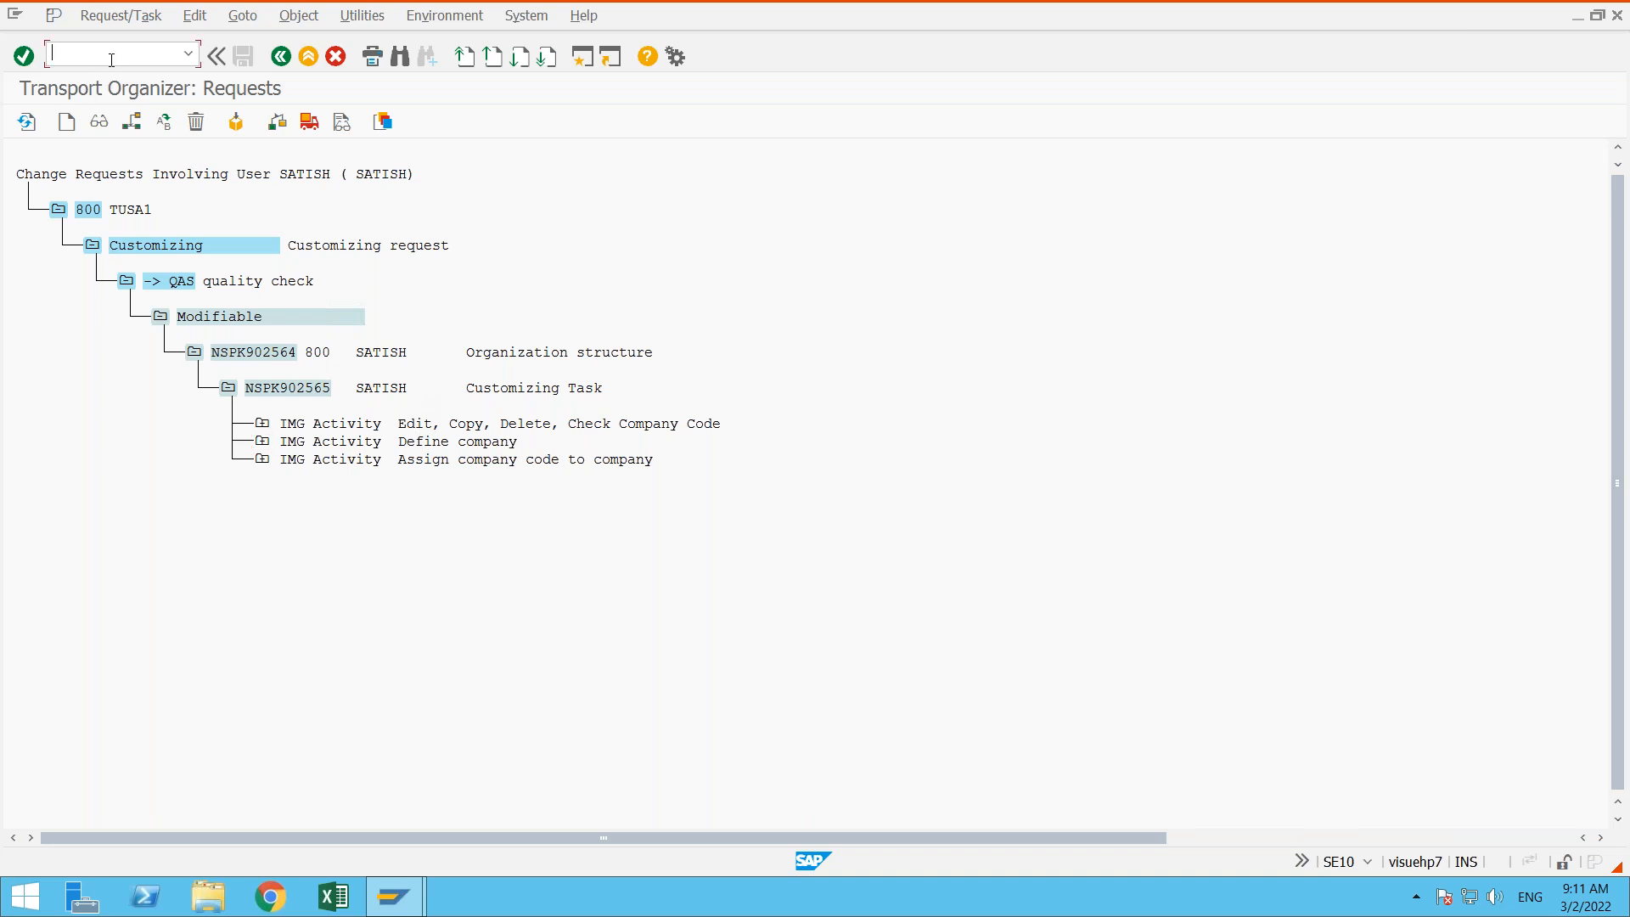
click(311, 389)
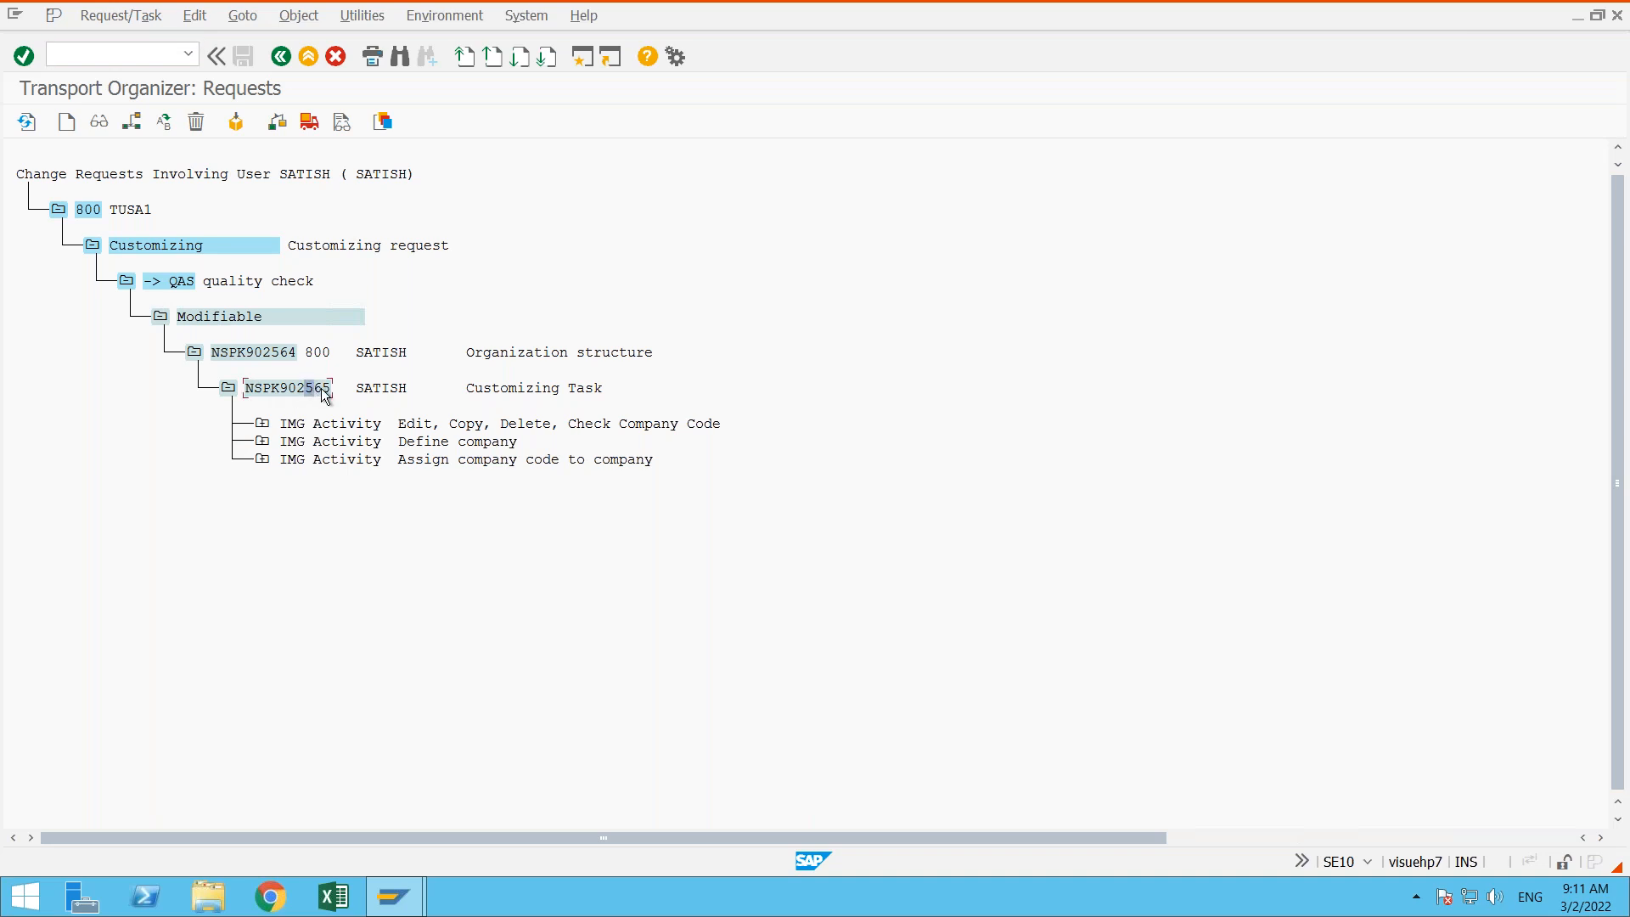
click(505, 392)
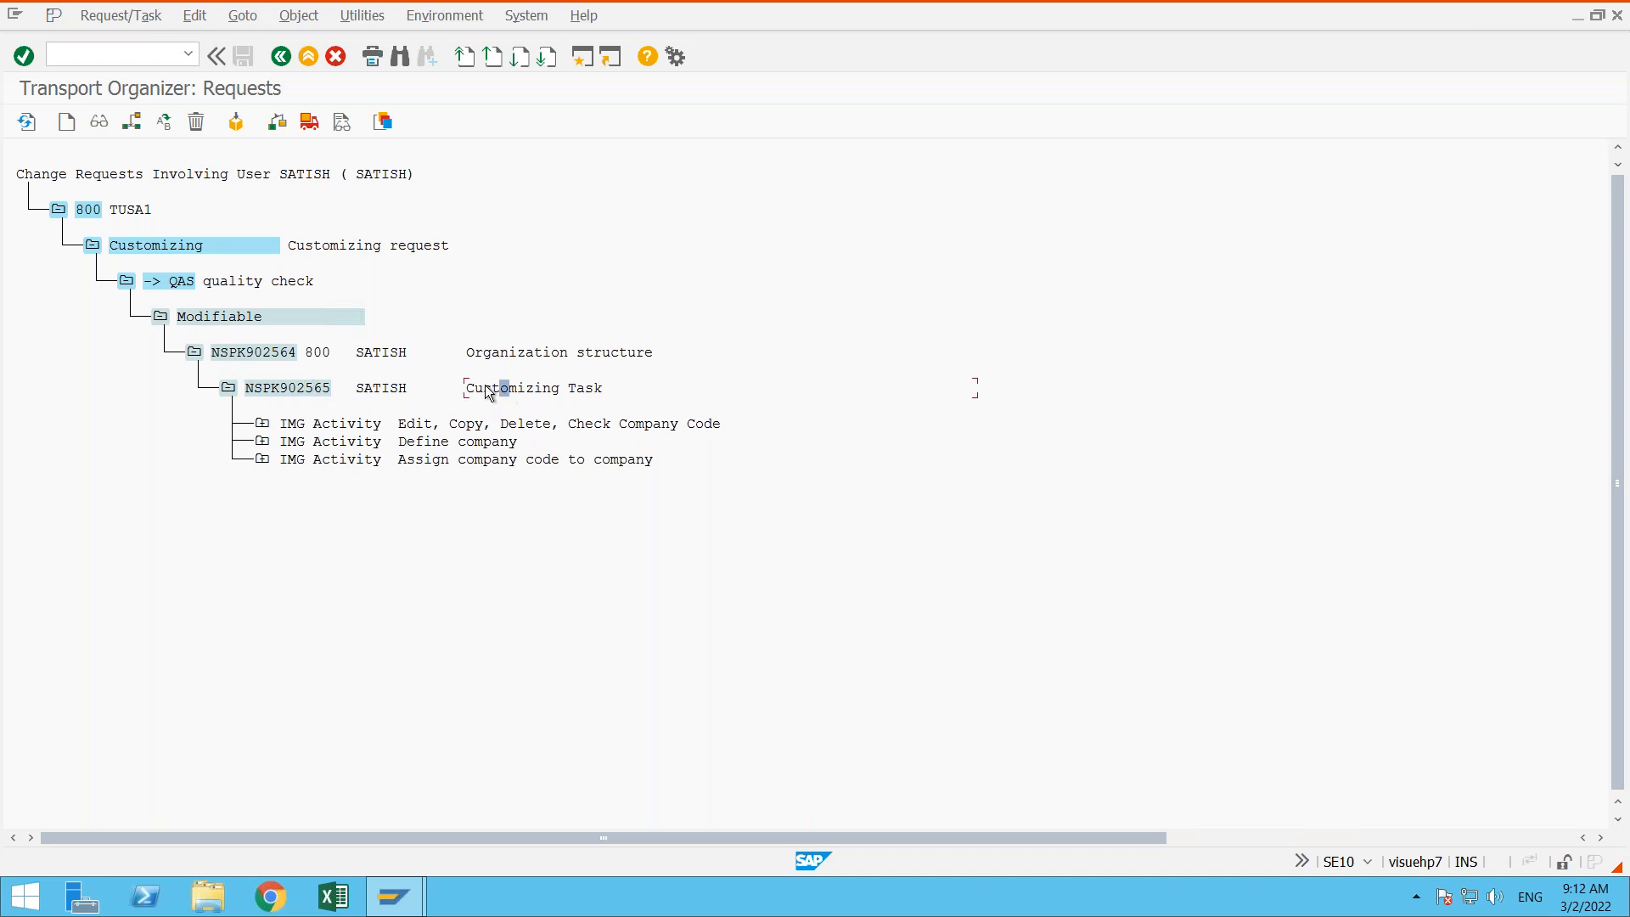
click(293, 387)
click(228, 389)
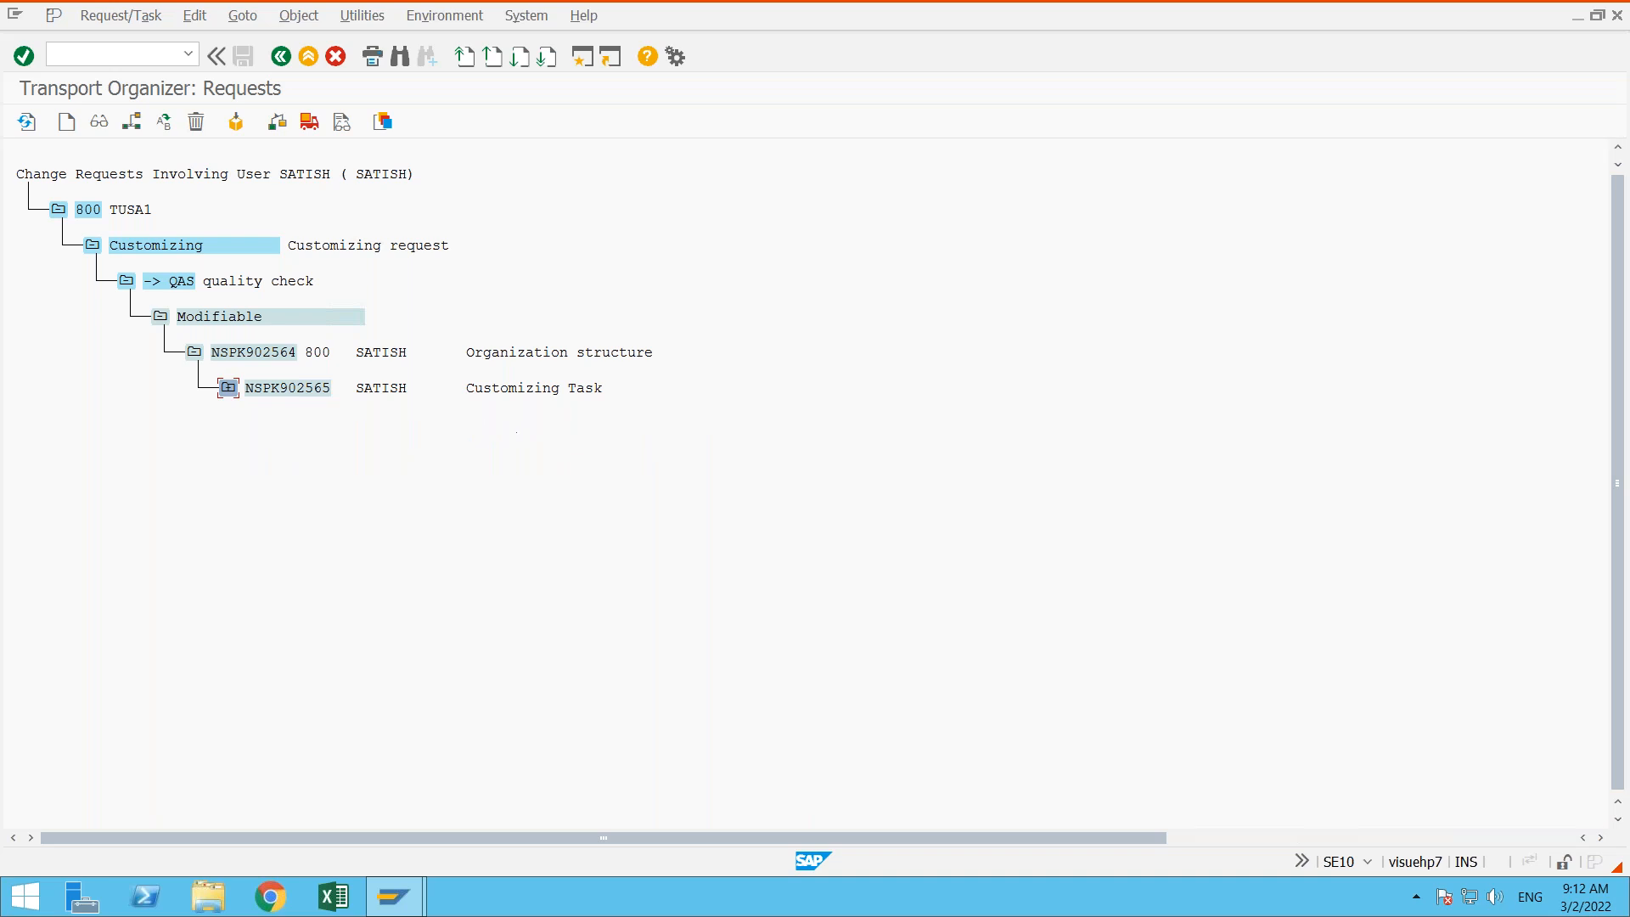
- Collapse and reopen request NSPK902564, and expand customizing task NSPK902565 to list its IMG activities
click(196, 353)
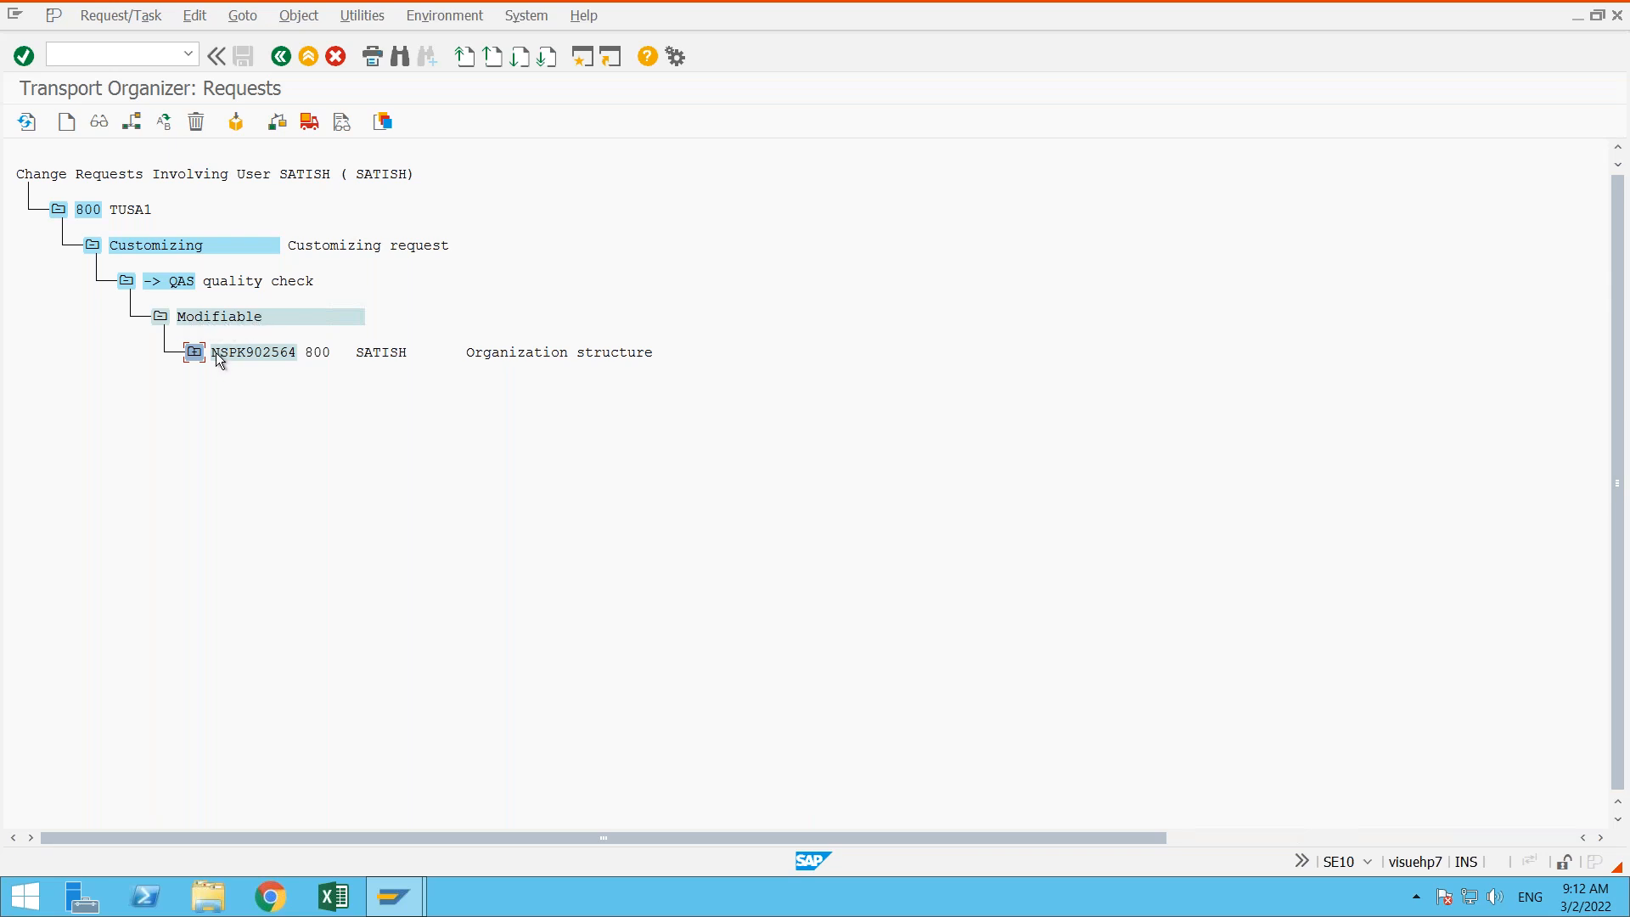
click(195, 352)
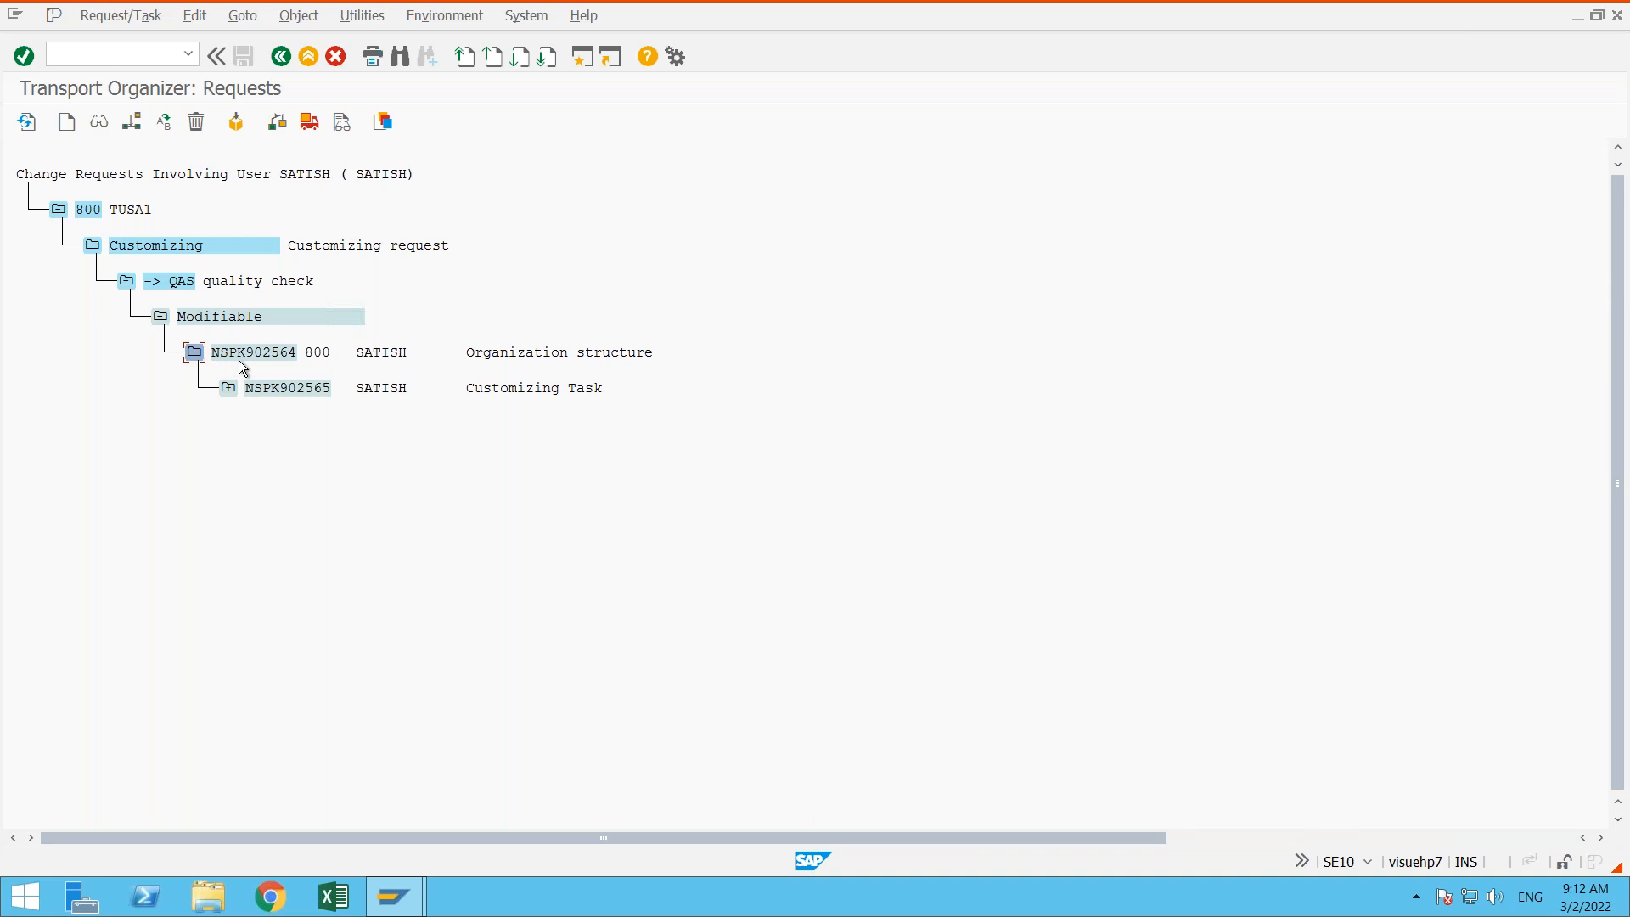
click(228, 388)
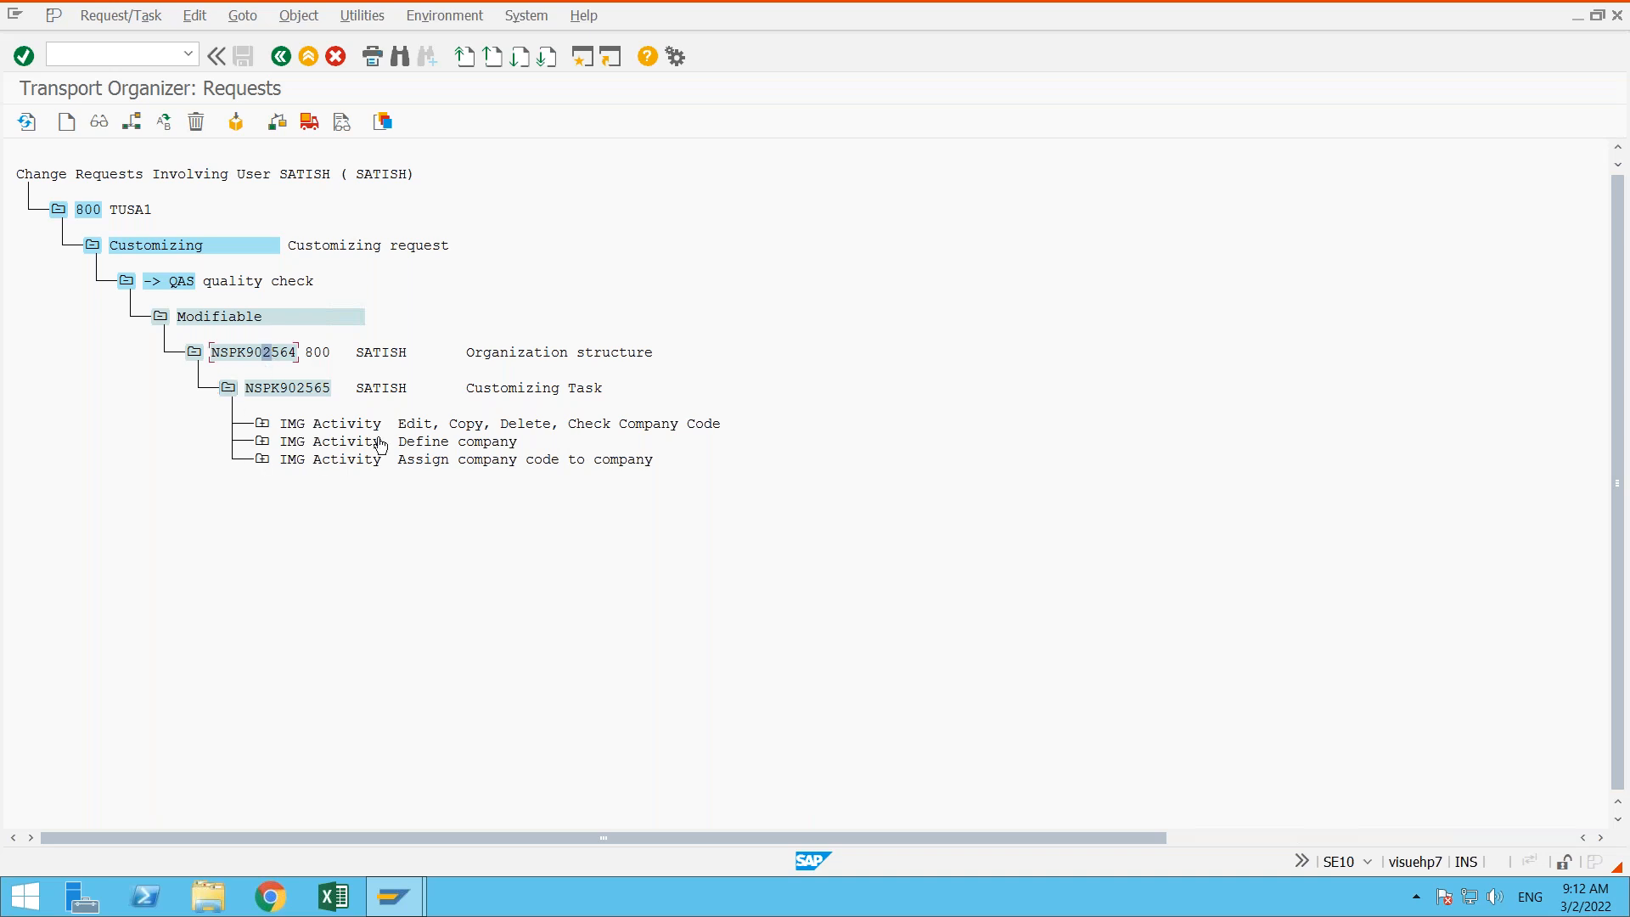
- Open the Define company activity in the IMG from customizing task NSPK902565, then return and collapse the task
click(416, 448)
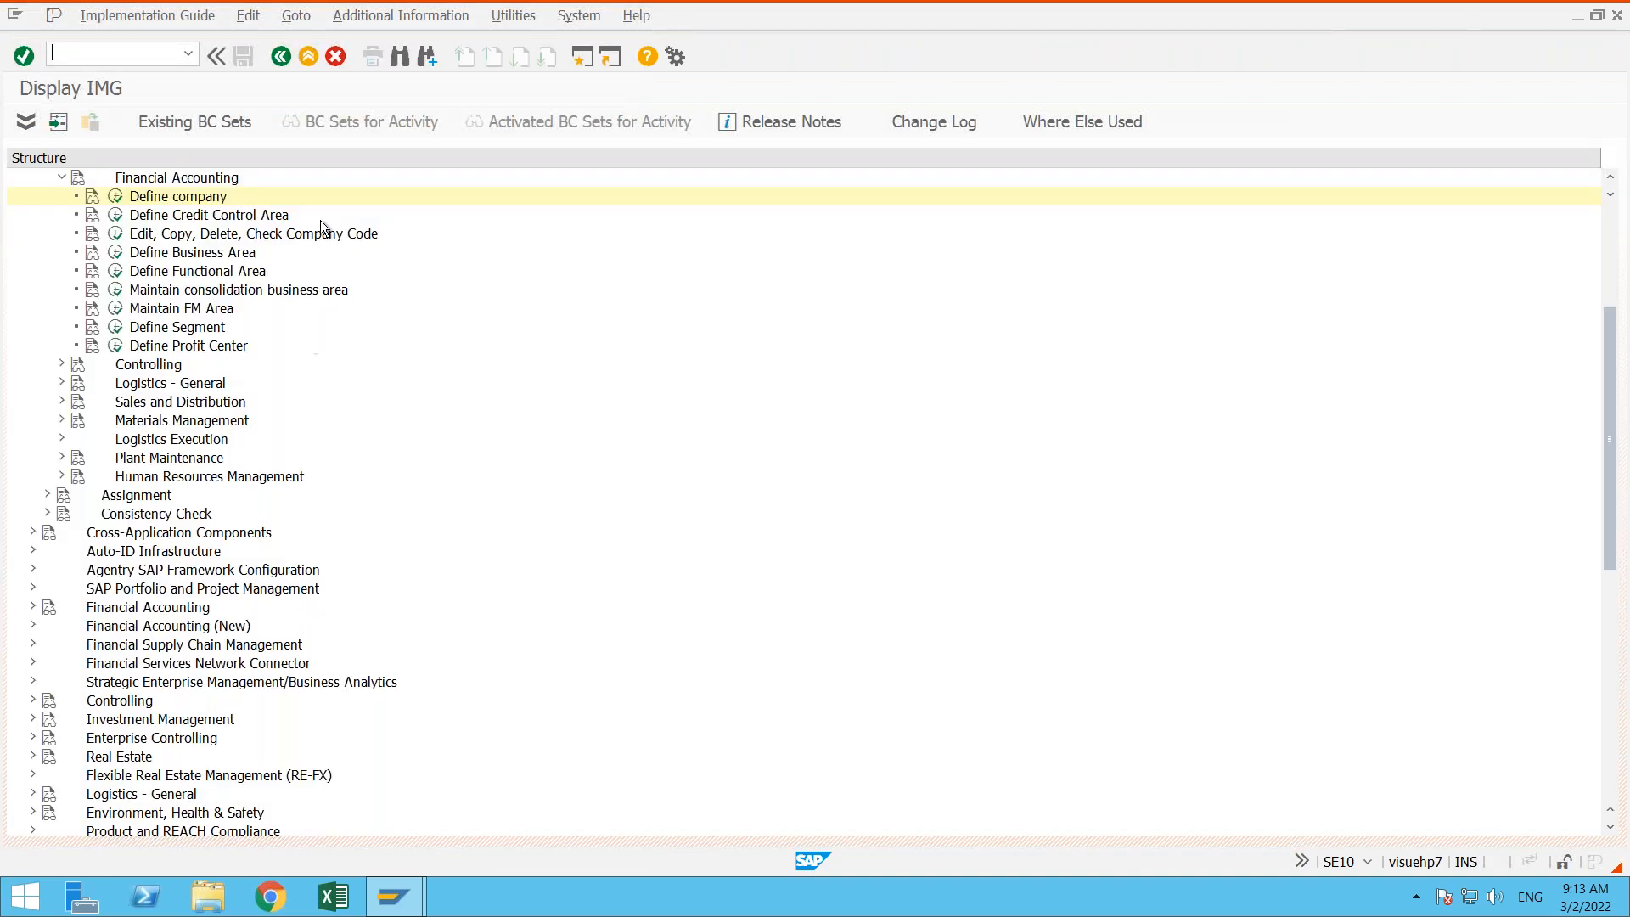
click(280, 57)
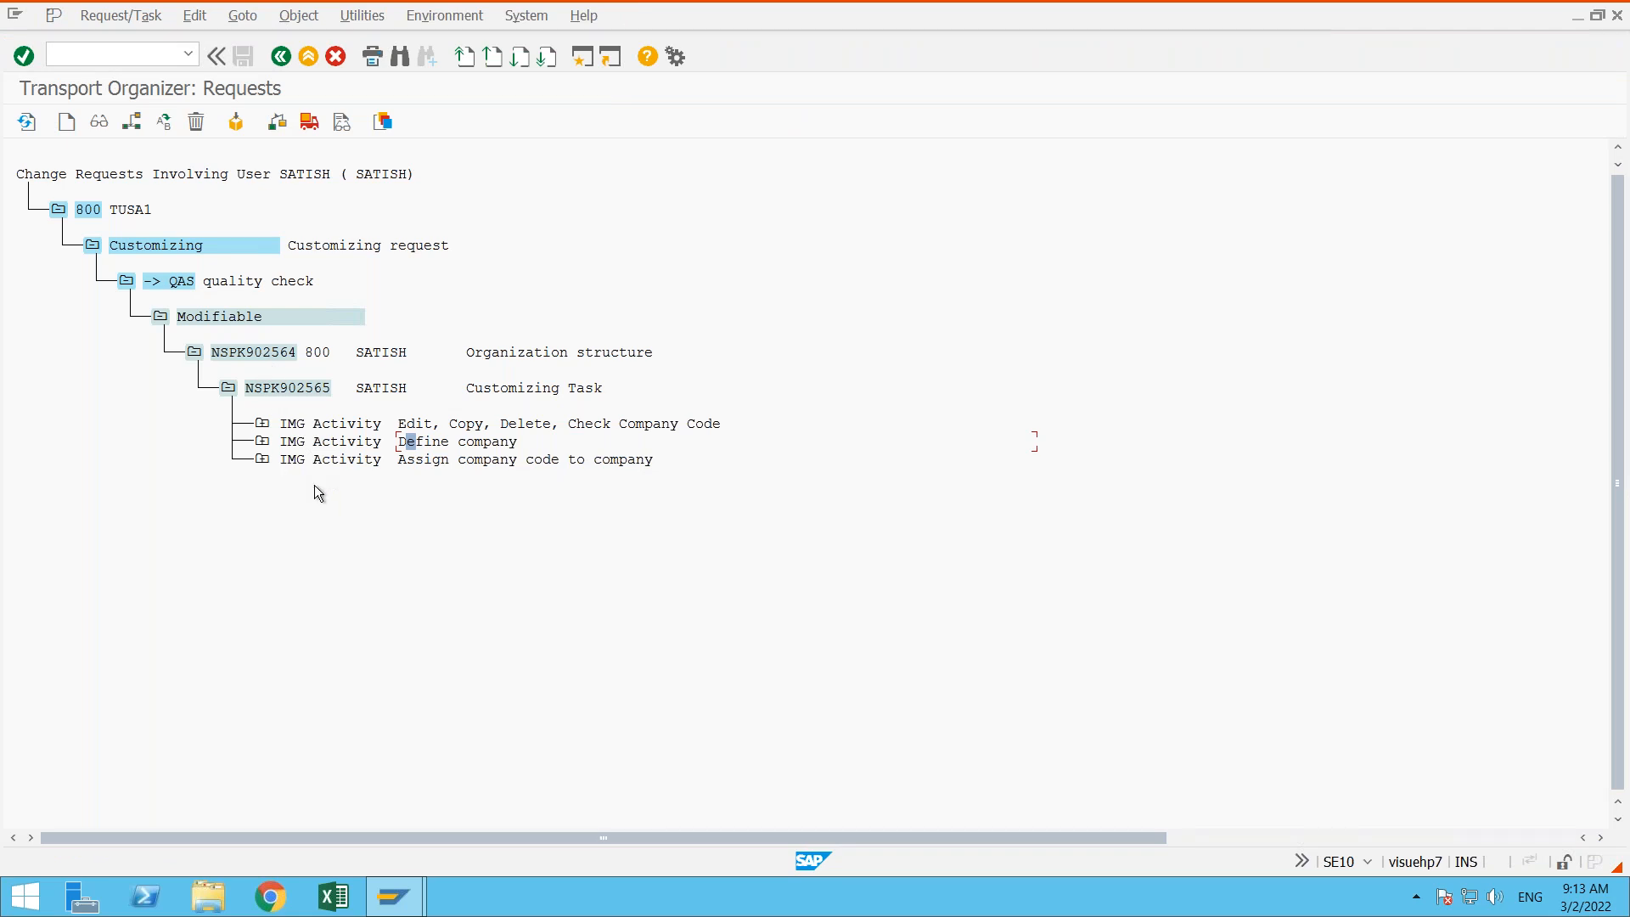
click(227, 388)
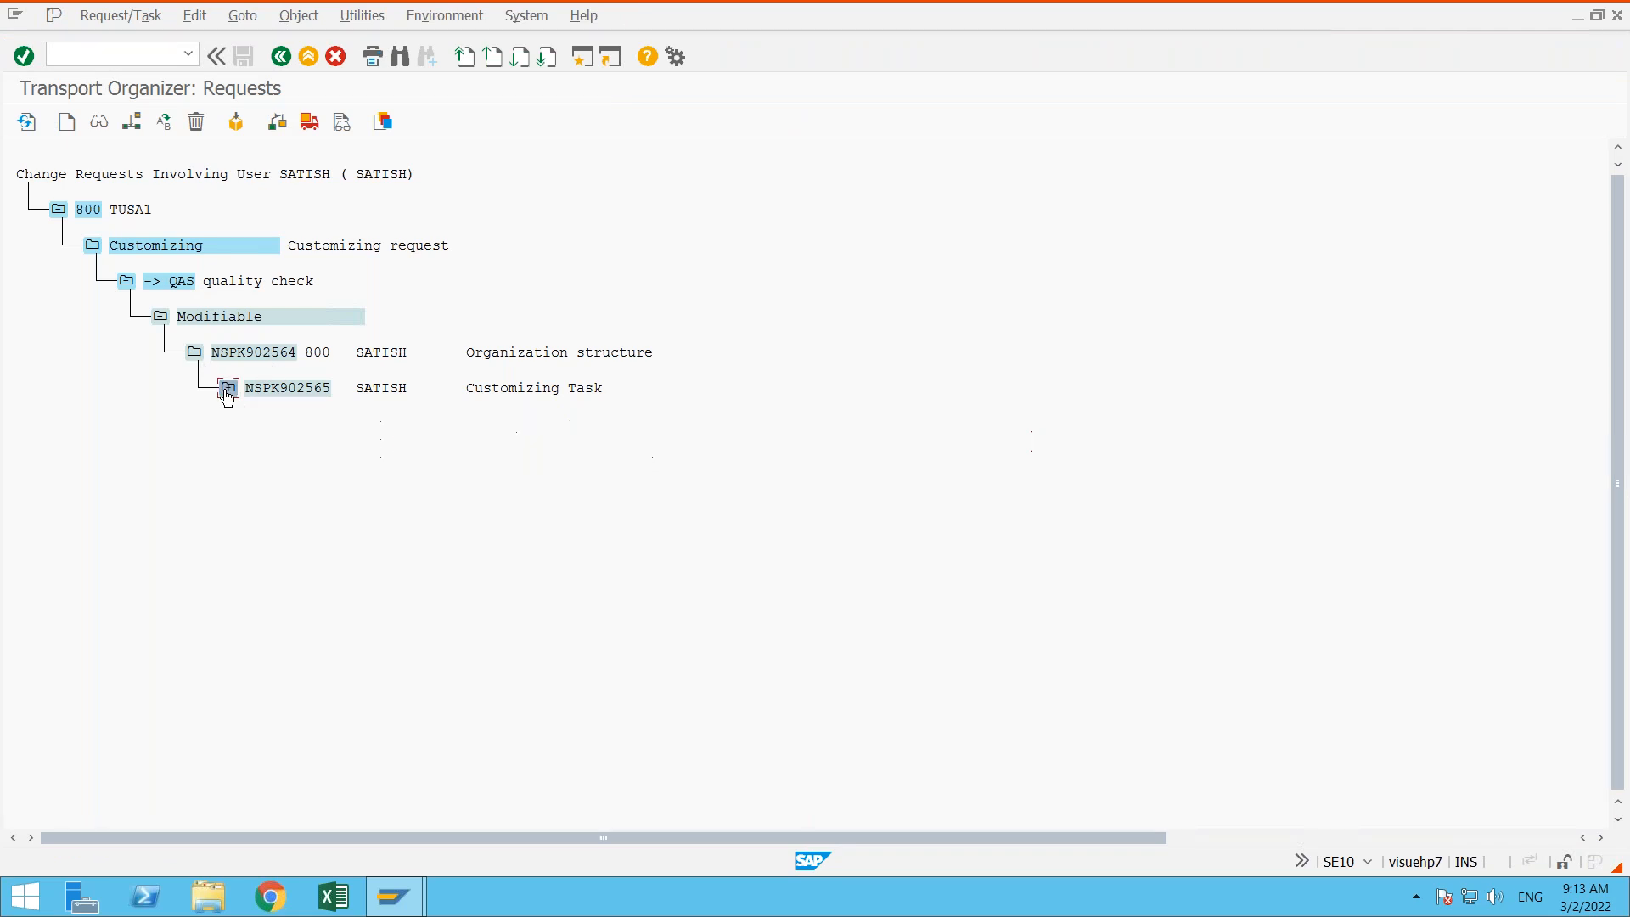
- Release customizing task NSPK902565 and its request NSPK902564, then return from the transport log overview to the request tree
click(285, 387)
click(309, 123)
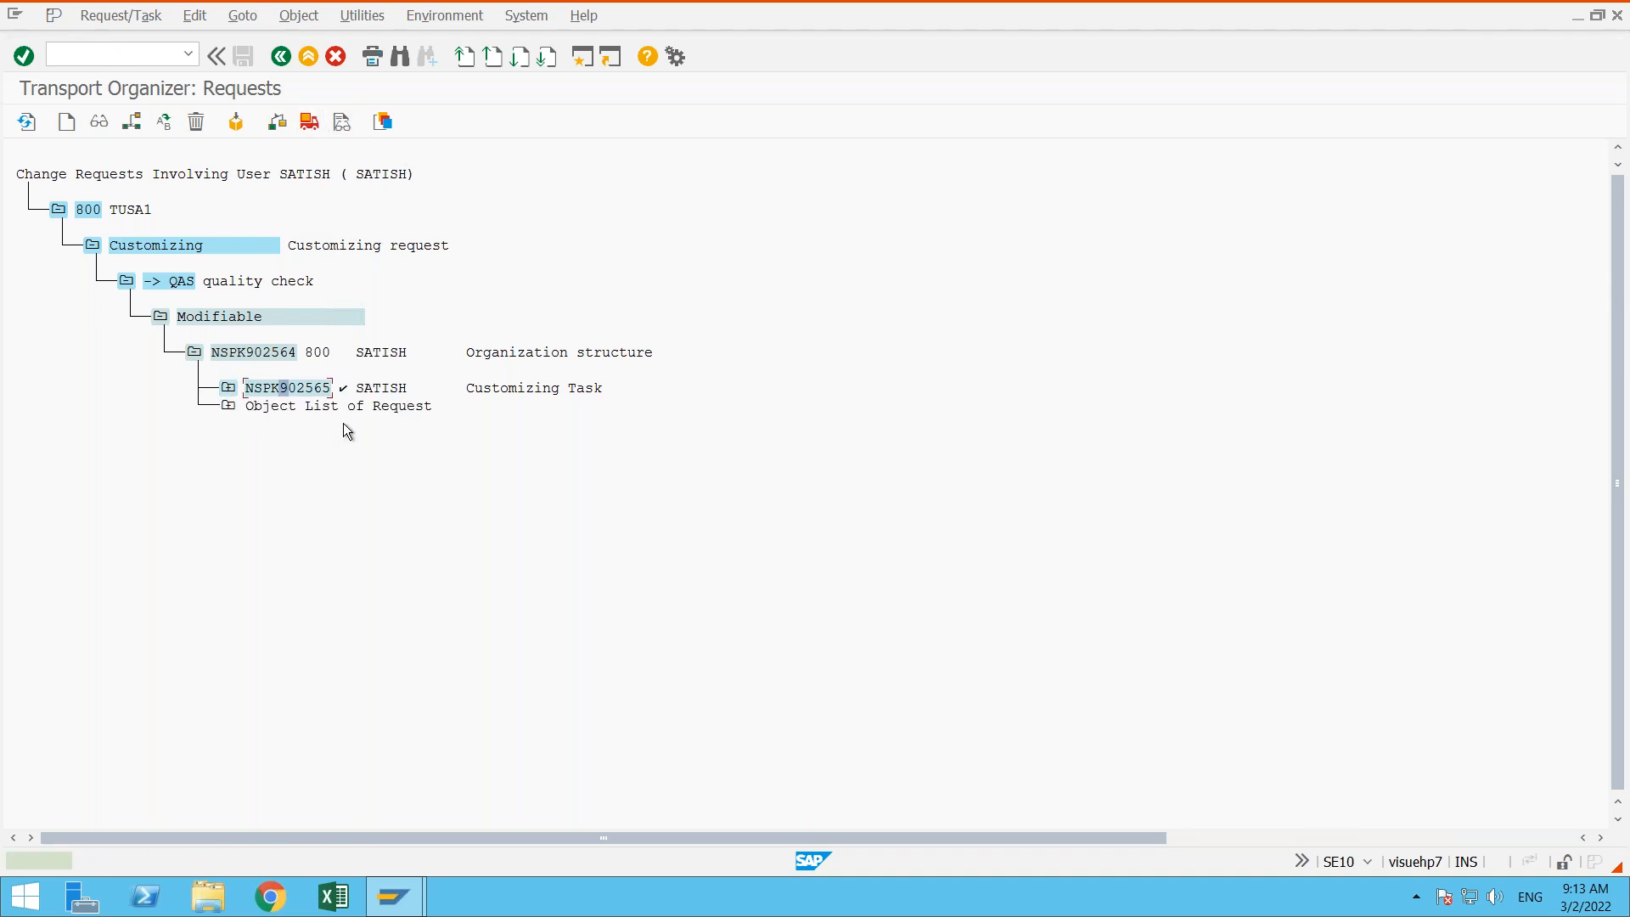
click(345, 396)
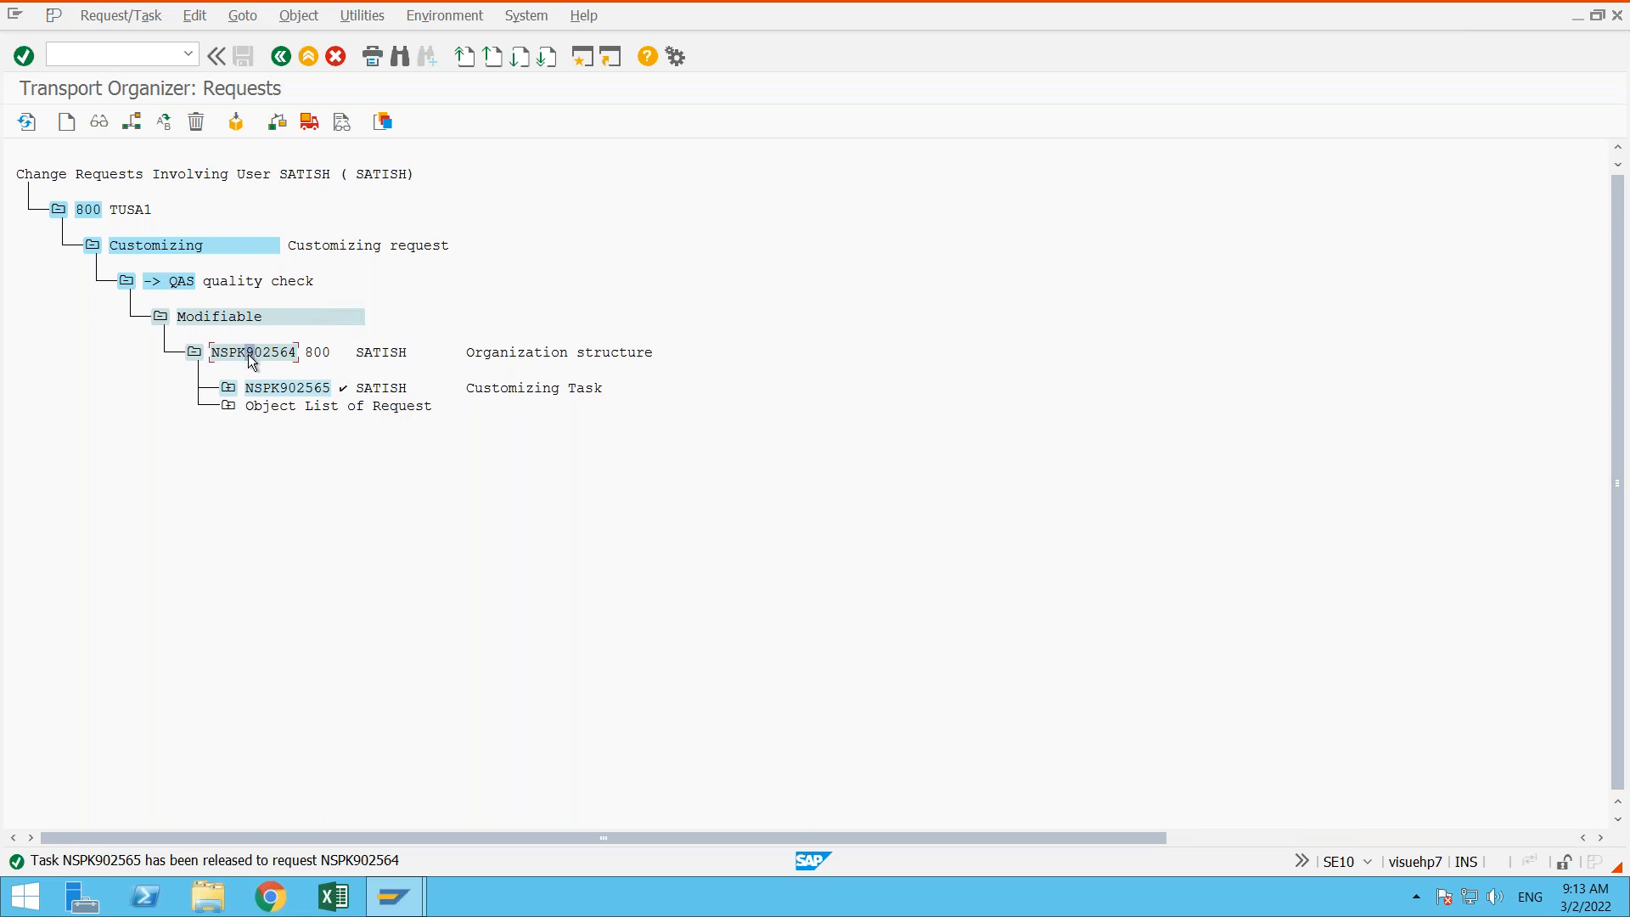
click(311, 124)
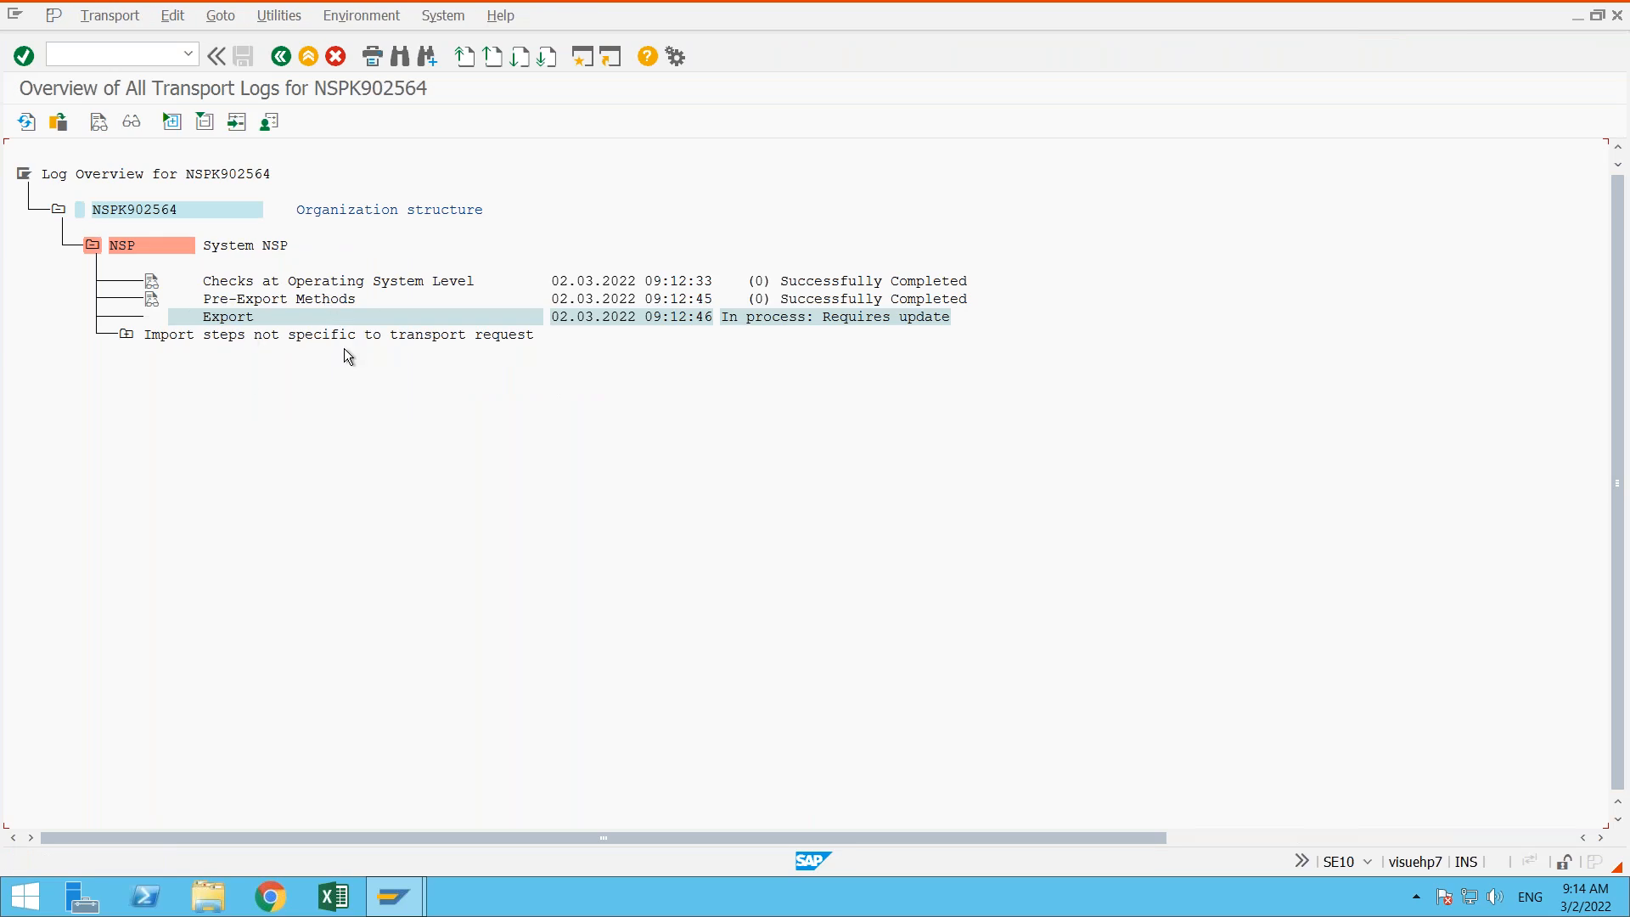
click(280, 57)
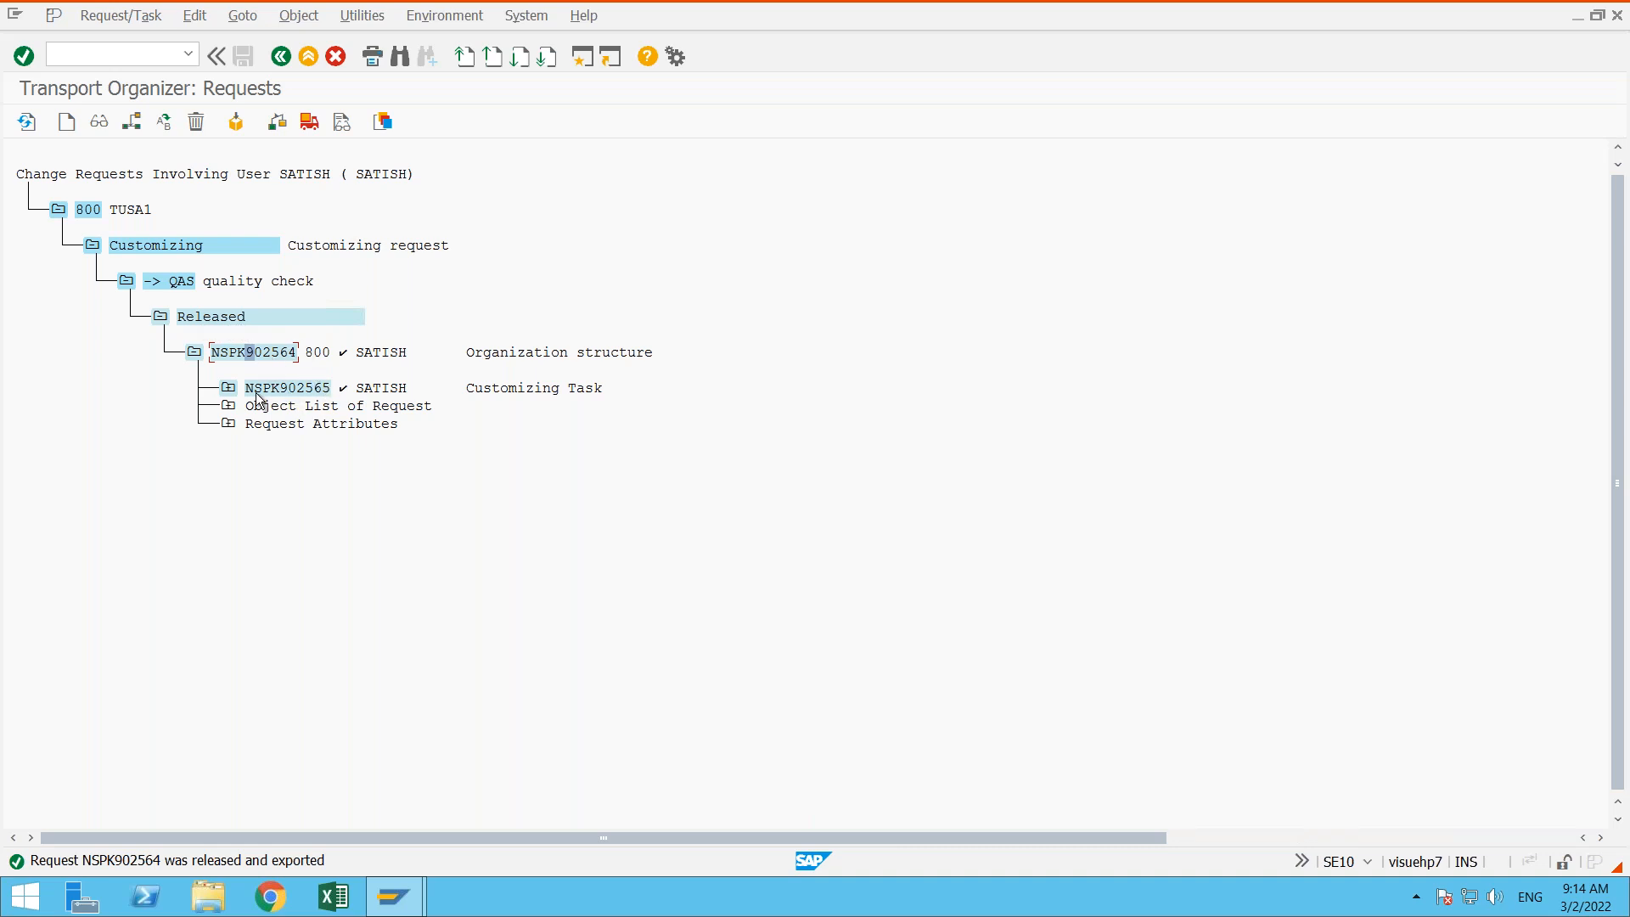
- Expand the released task NSPK902565 and run its Define company activity from the IMG
click(229, 388)
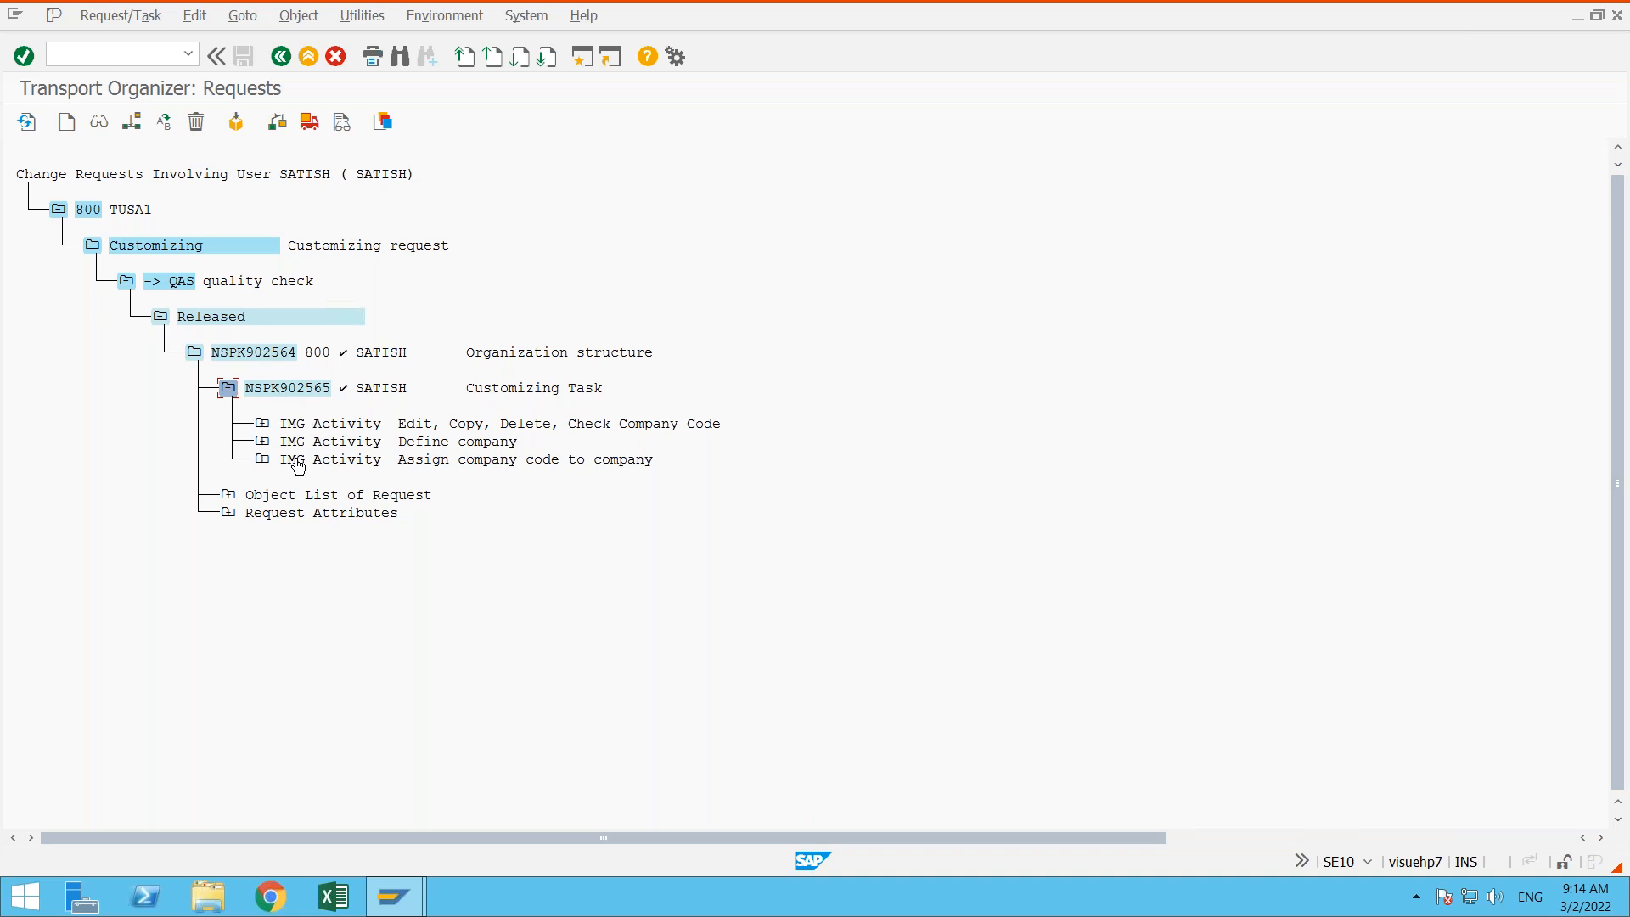
double_click(333, 447)
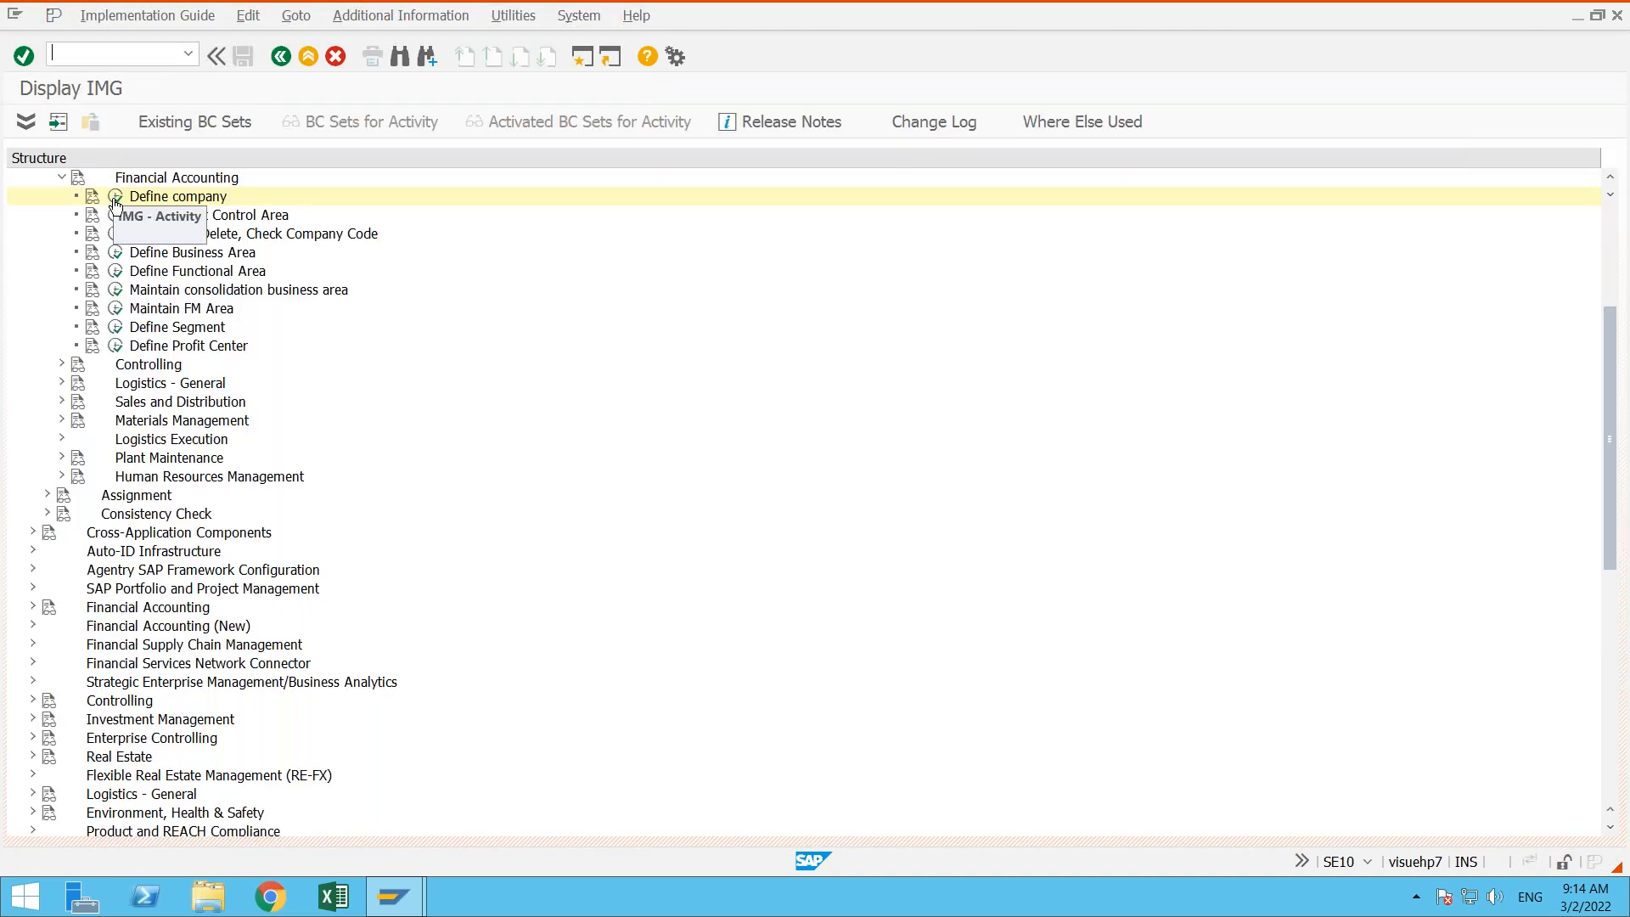
click(115, 198)
- Position the company list at "ada" and open the details of company ADARSH
click(343, 624)
text(adae)
key(BackSpace)
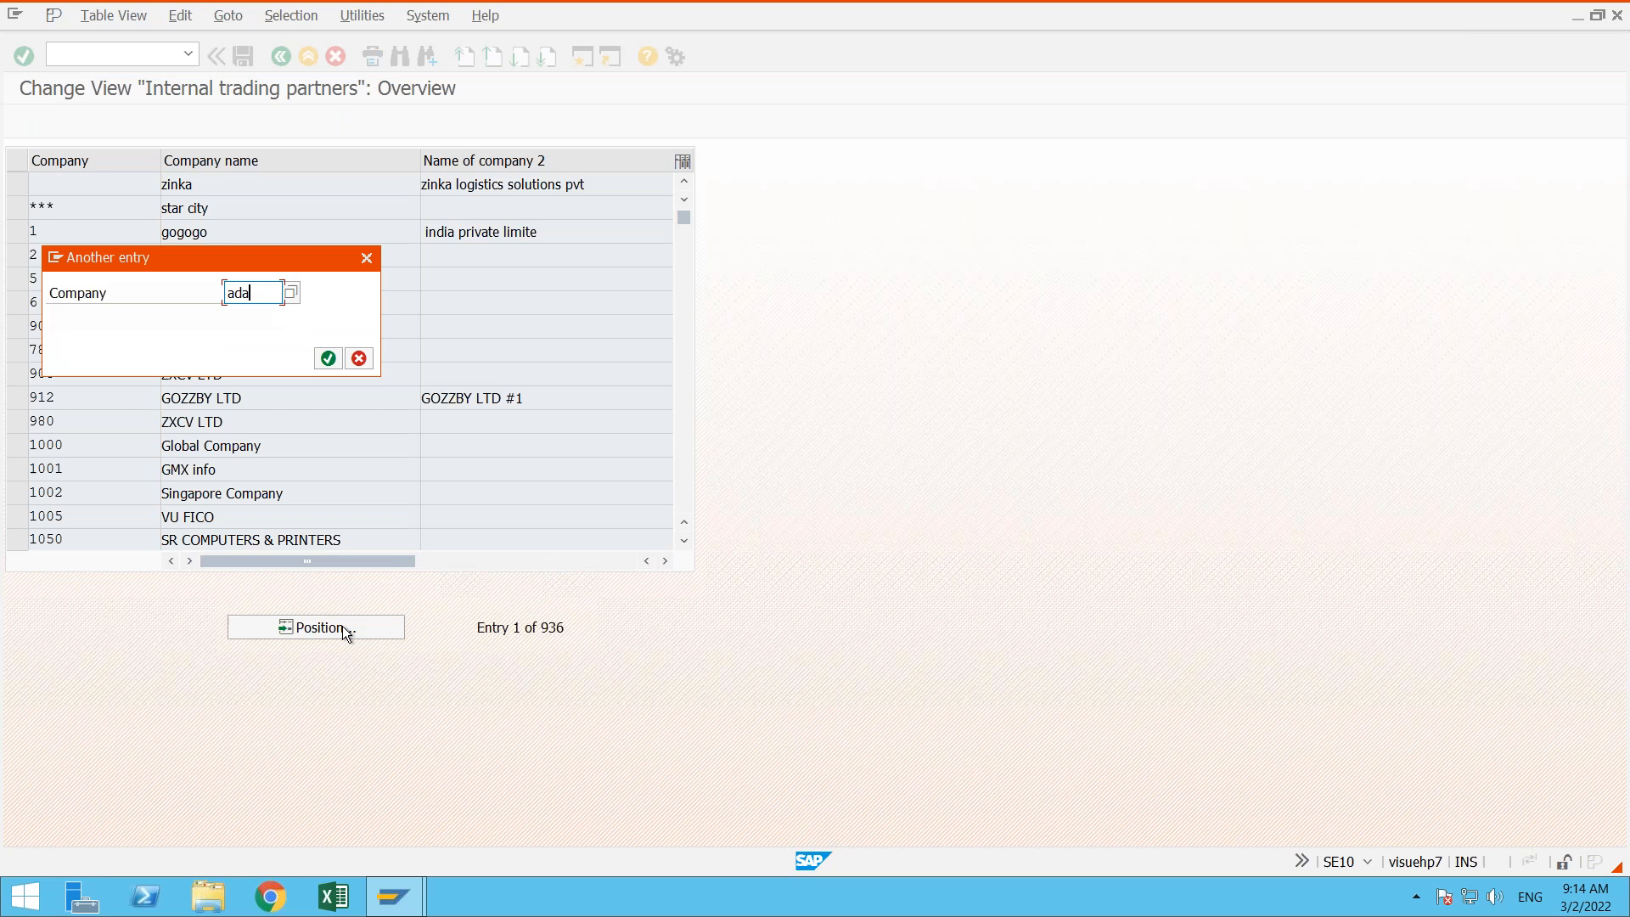
key(Return)
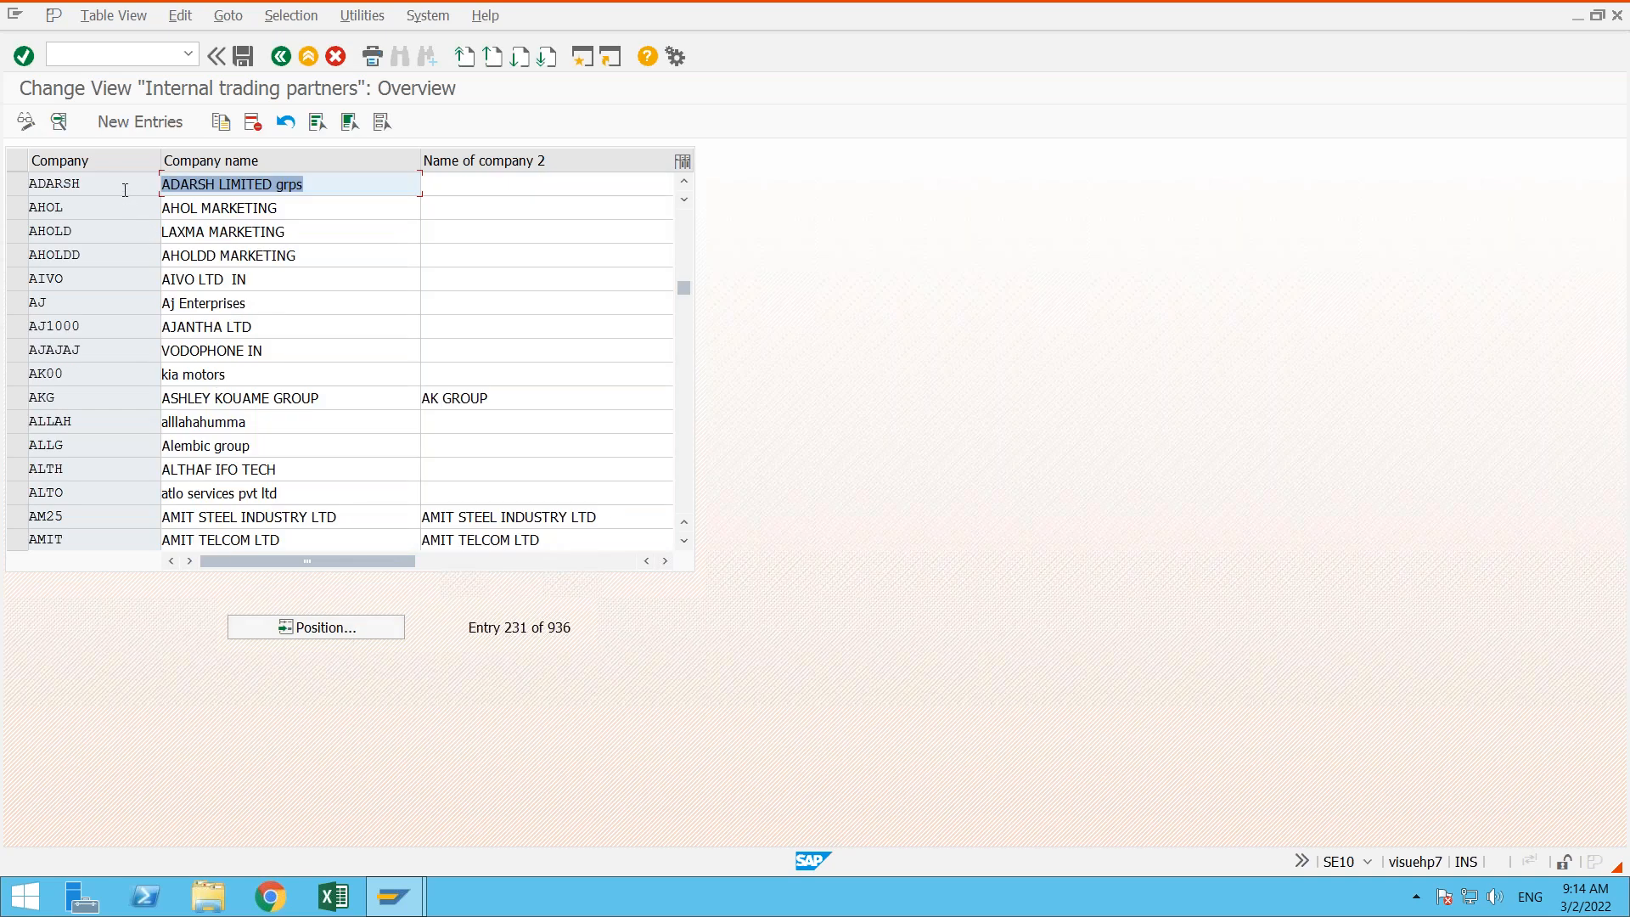
double_click(127, 185)
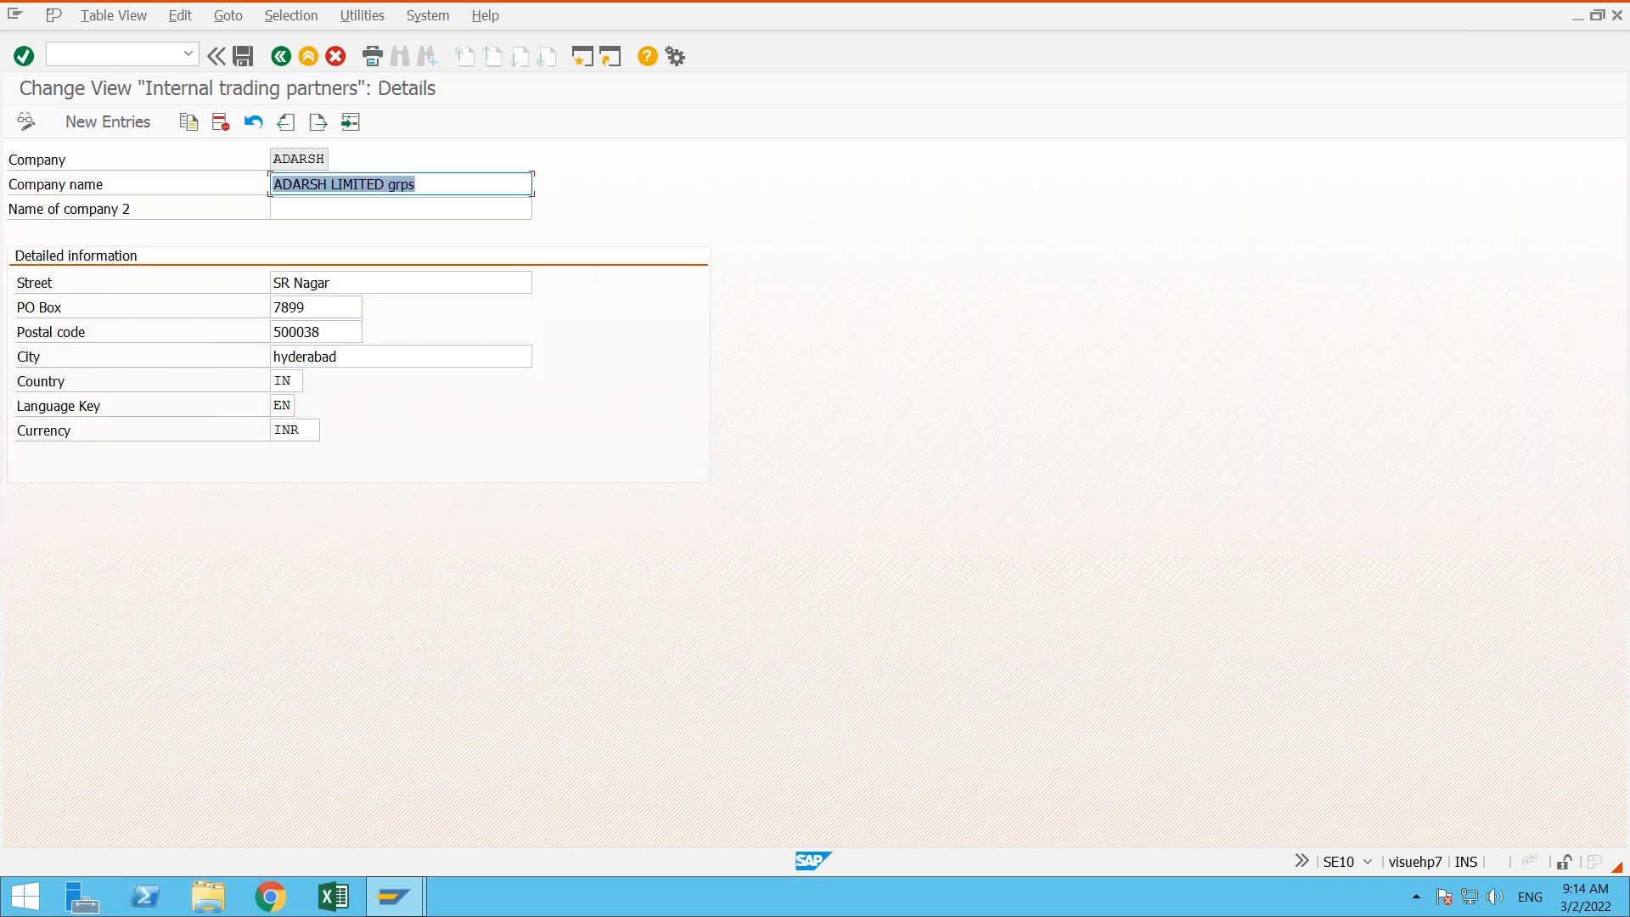
- Try to change the company name to ADARSH LIMITED and save the entry
click(428, 181)
key(BackSpace)
key(BackSpace)
key(BackSpace)
key(BackSpace)
key(BackSpace)
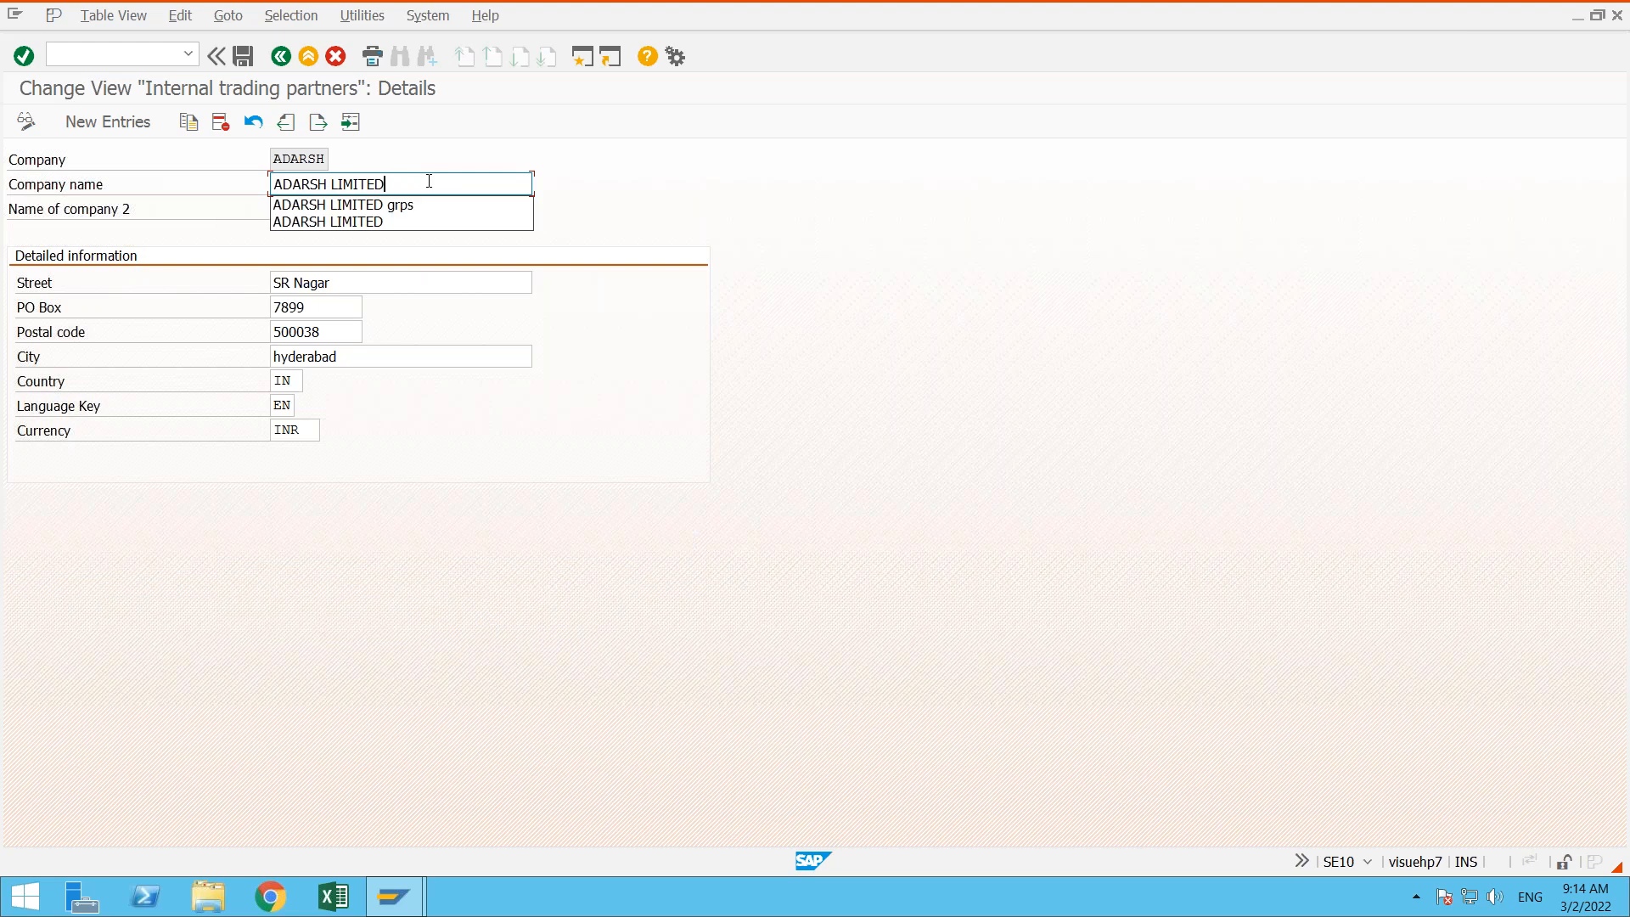
key(Return)
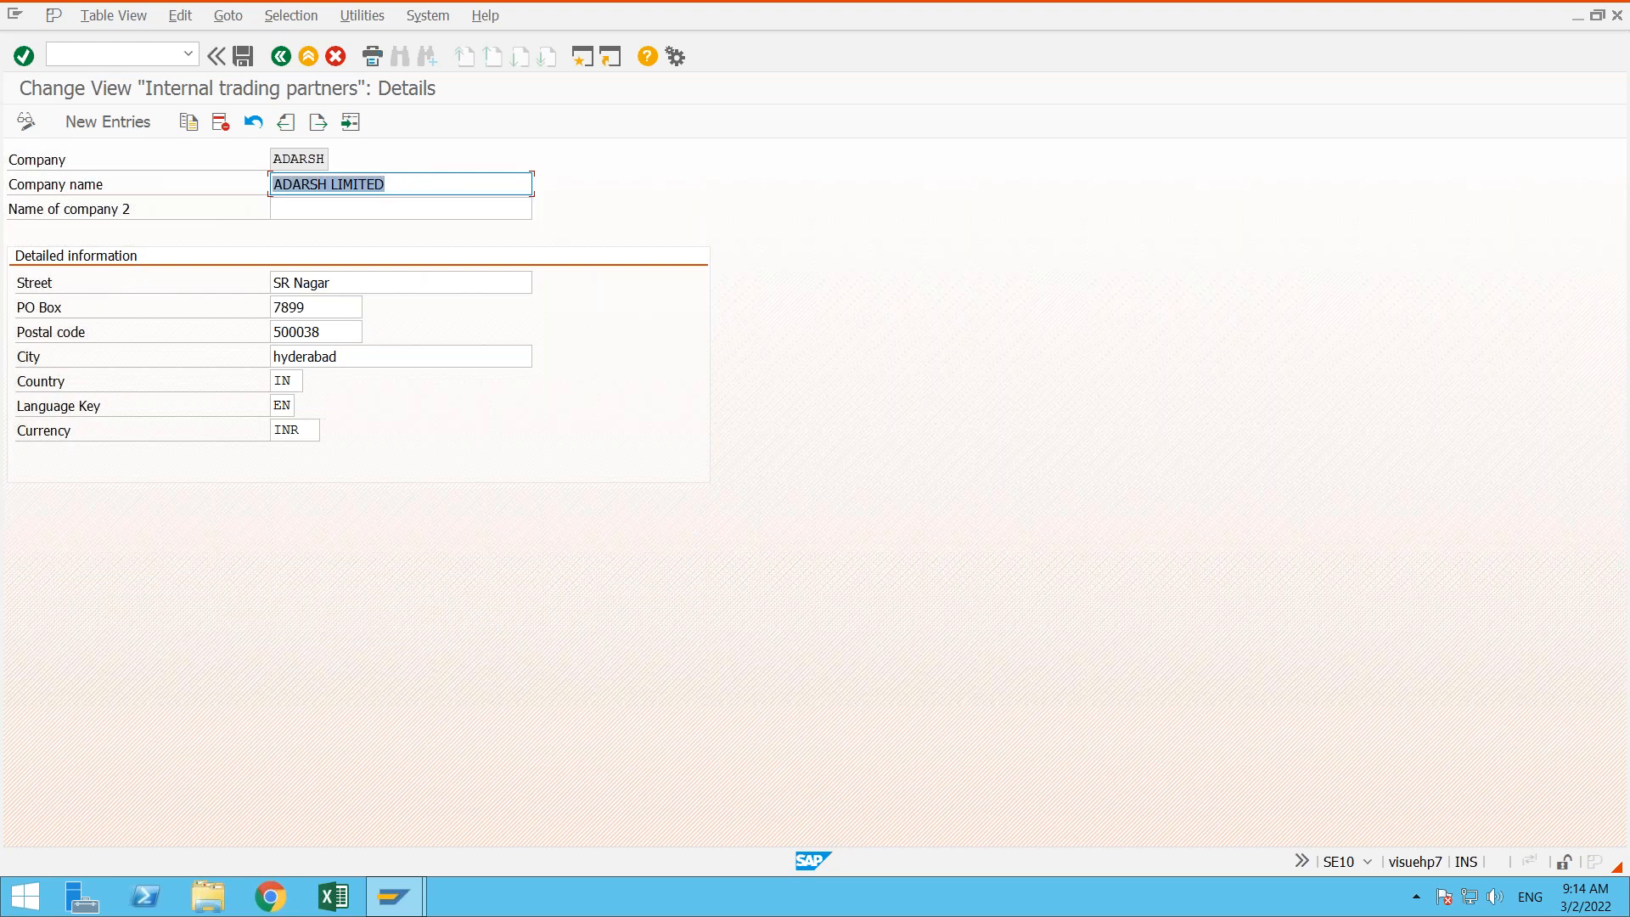
click(244, 55)
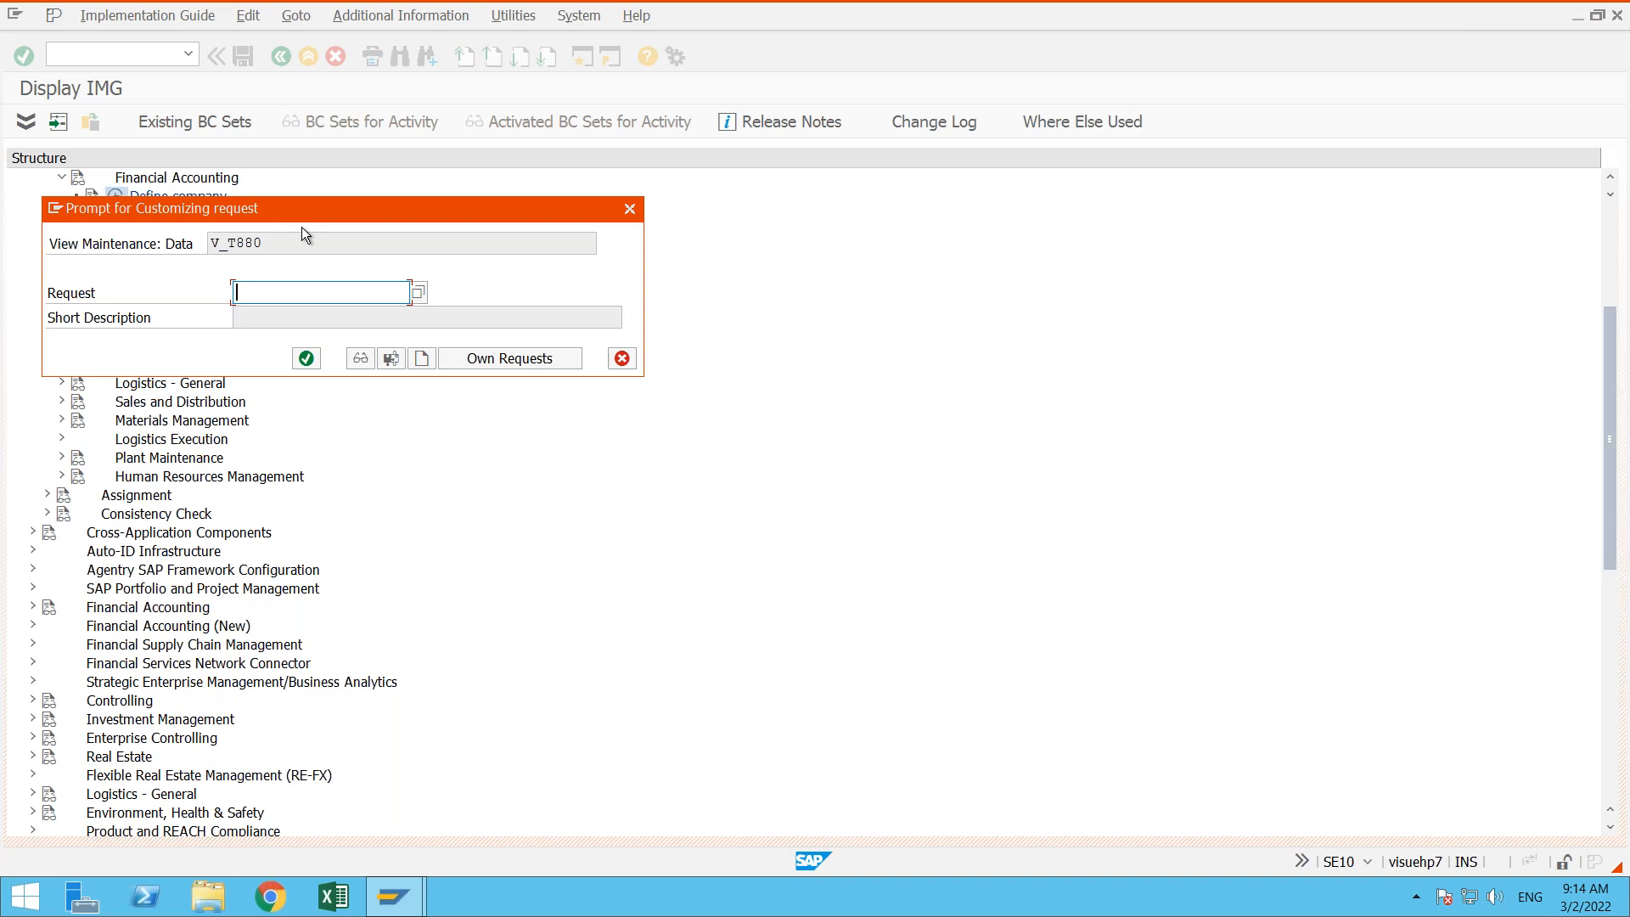
- Open the form for a new customizing request, cancel it and the request prompt, and leave the company details without saving
drag(326, 214, 660, 345)
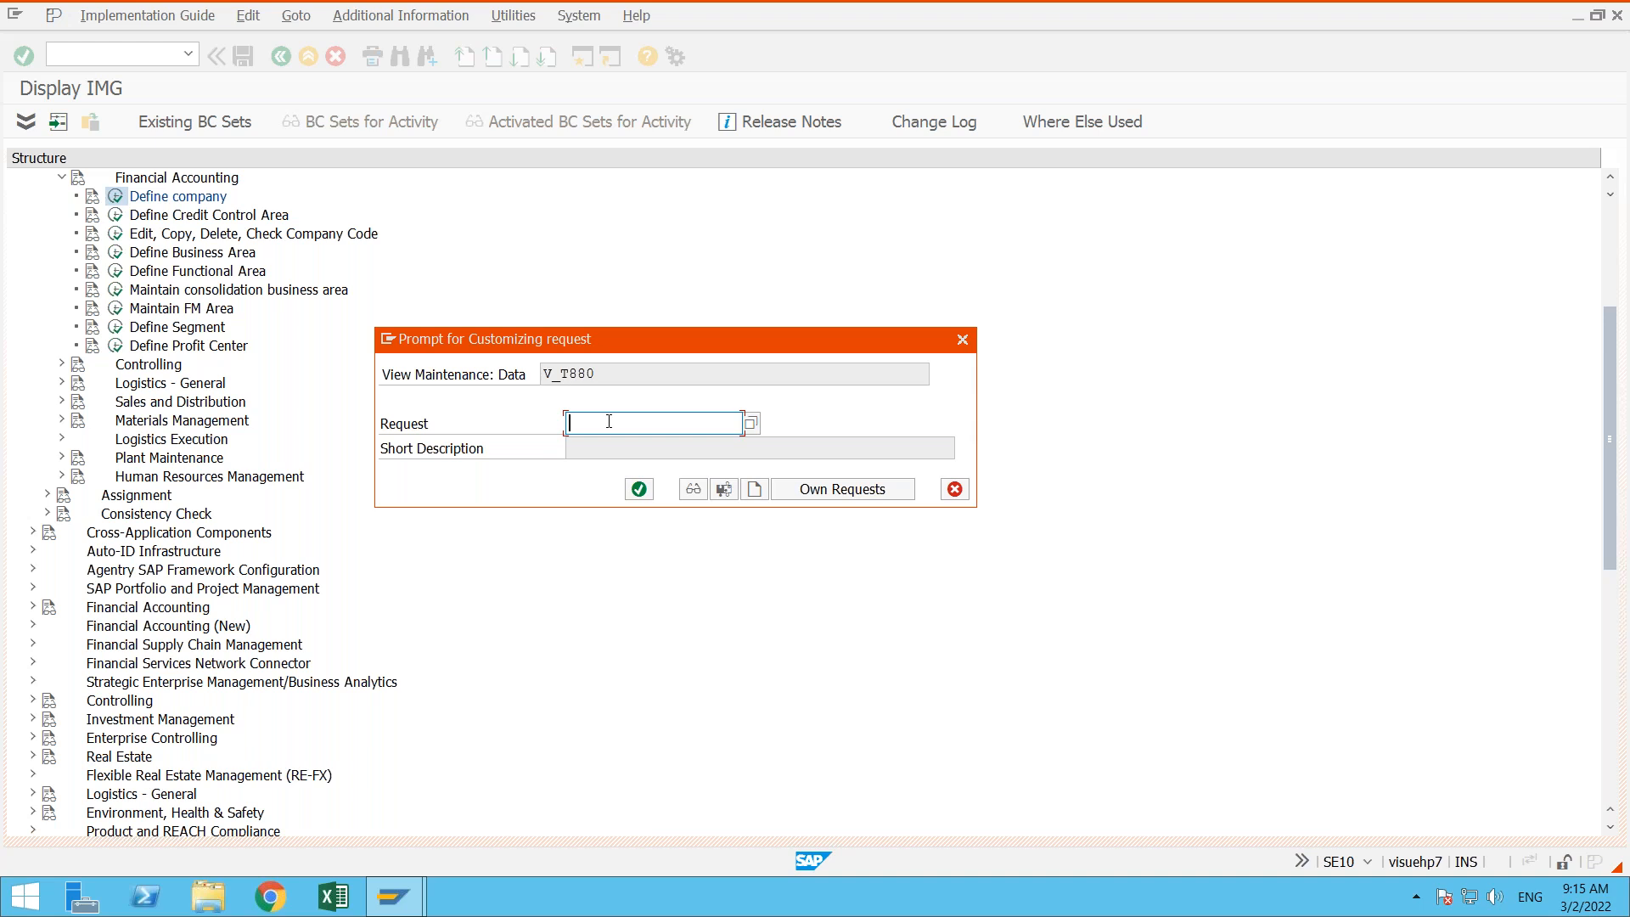
click(760, 489)
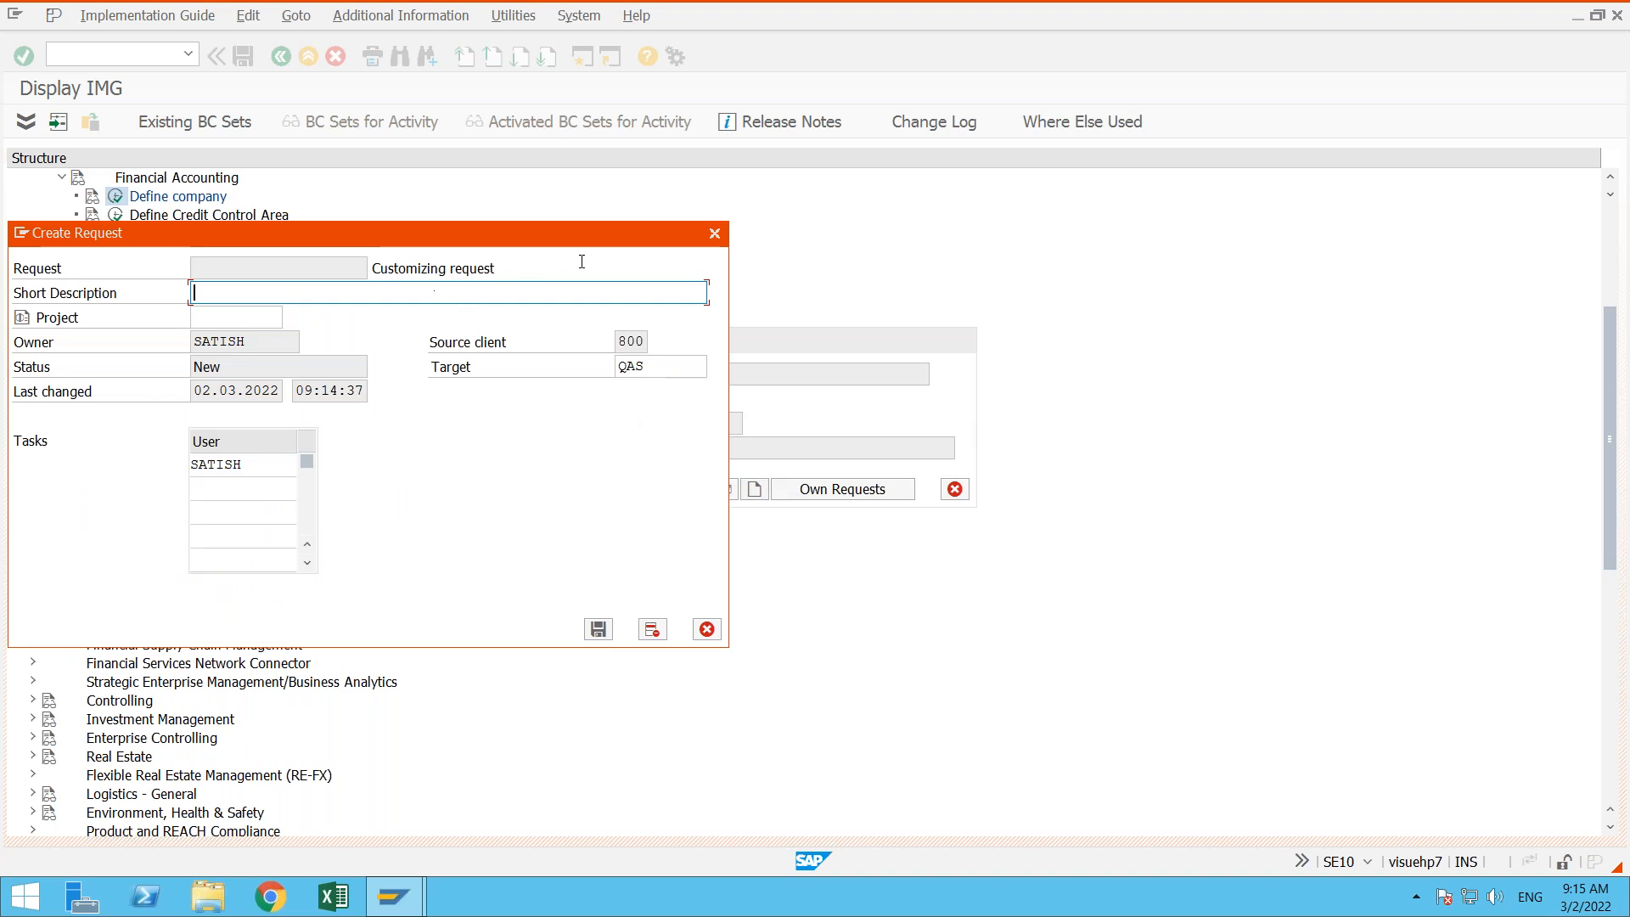
click(714, 234)
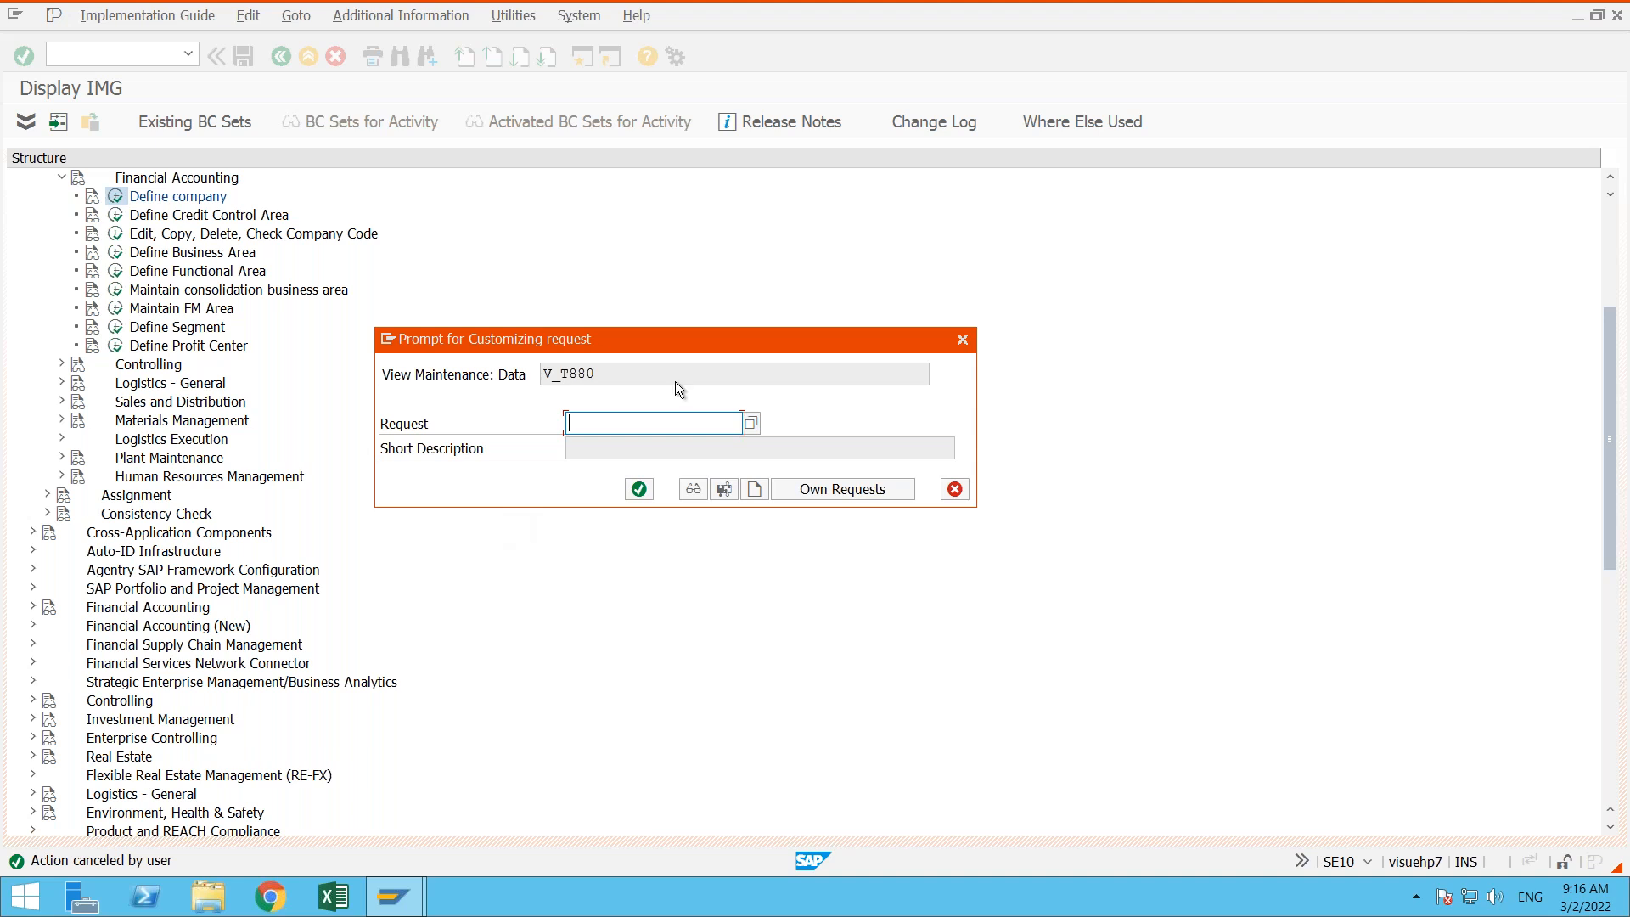
drag(730, 331, 721, 381)
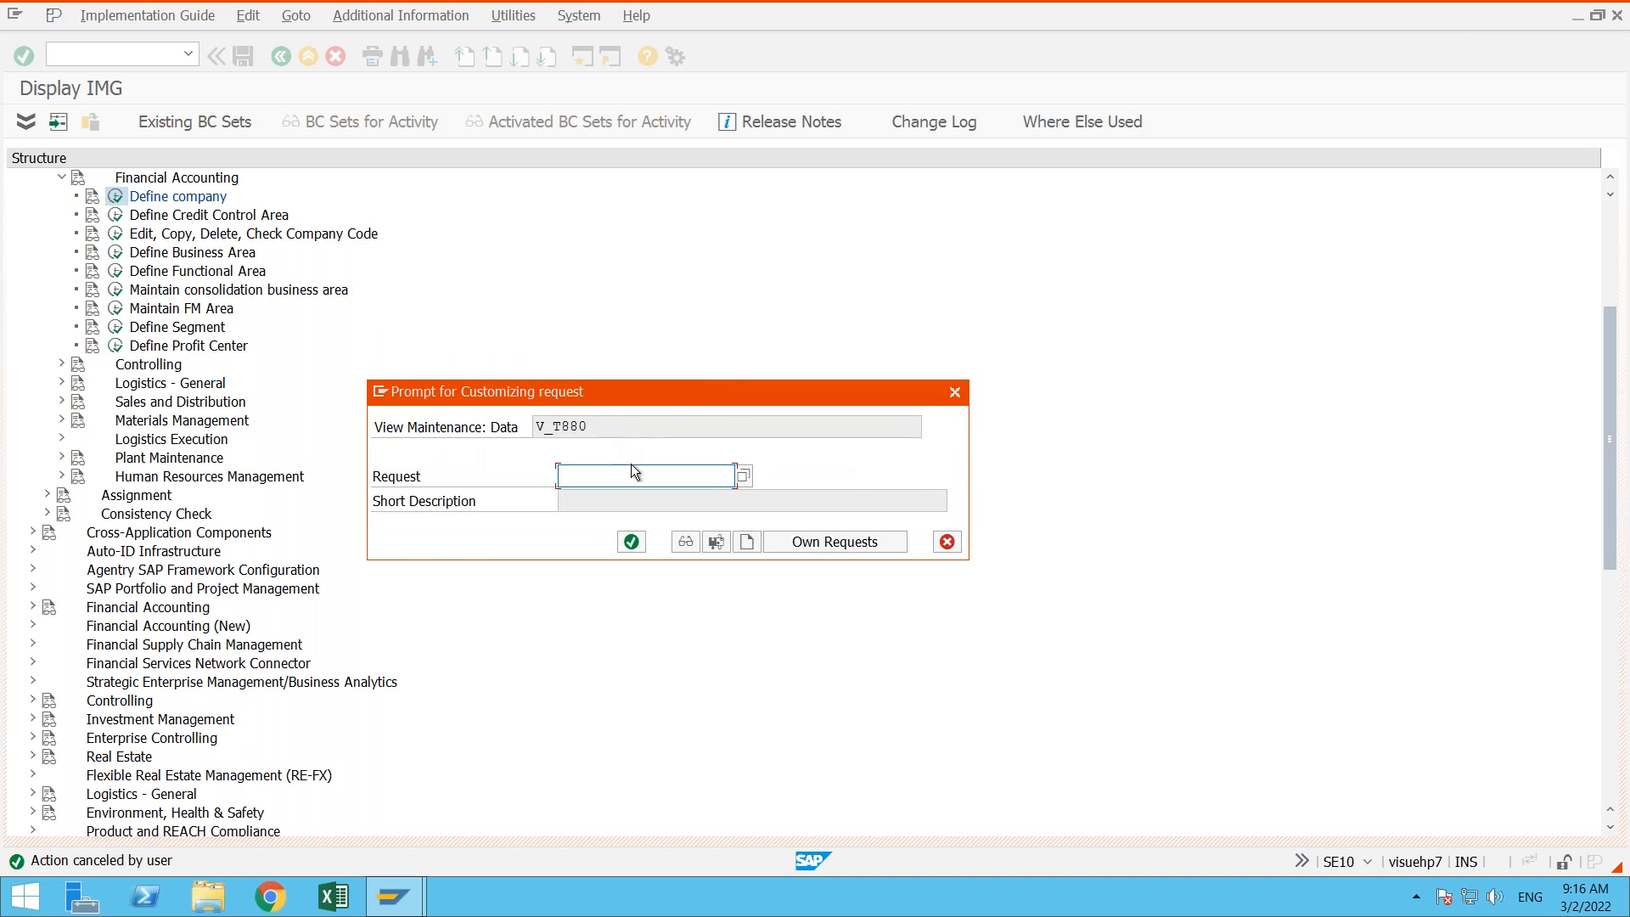
click(954, 393)
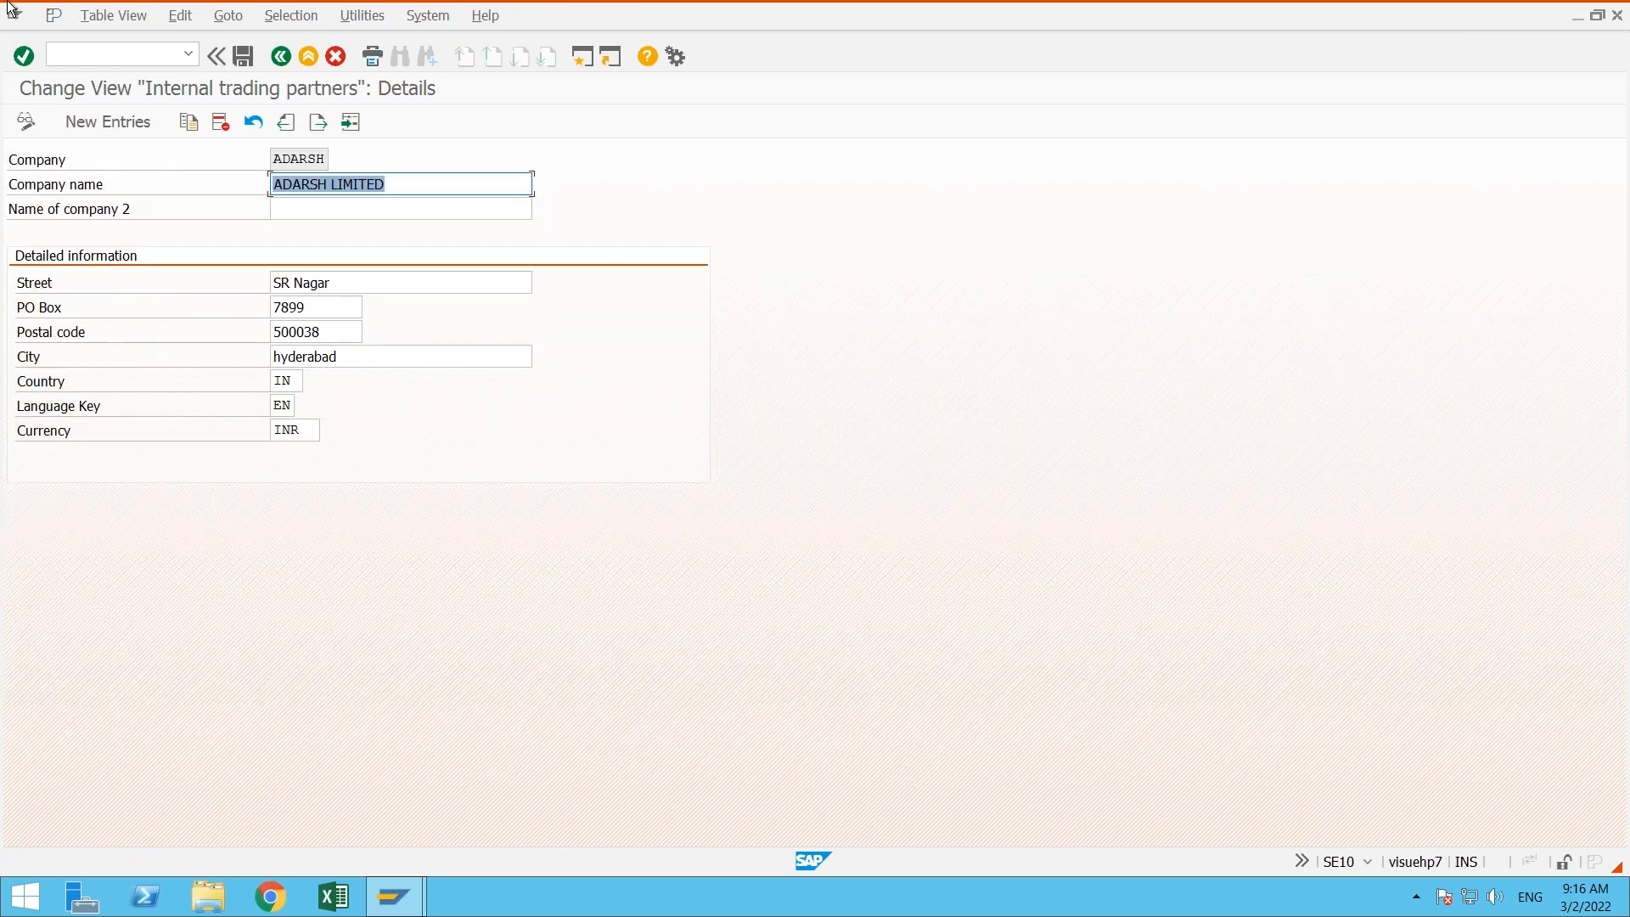
click(299, 56)
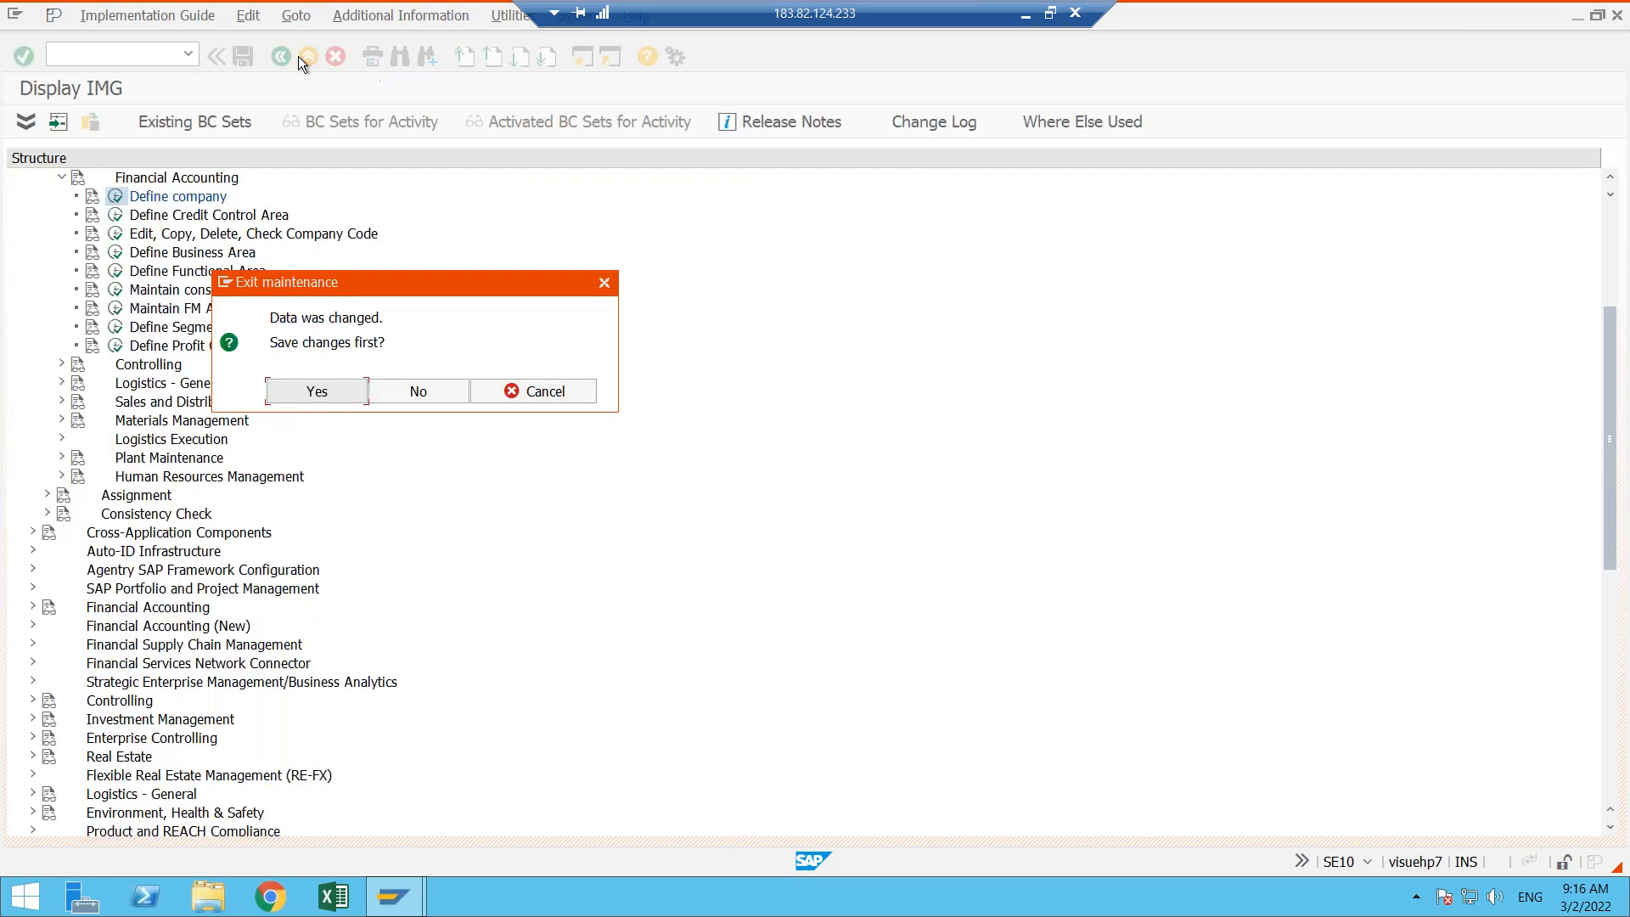
click(430, 390)
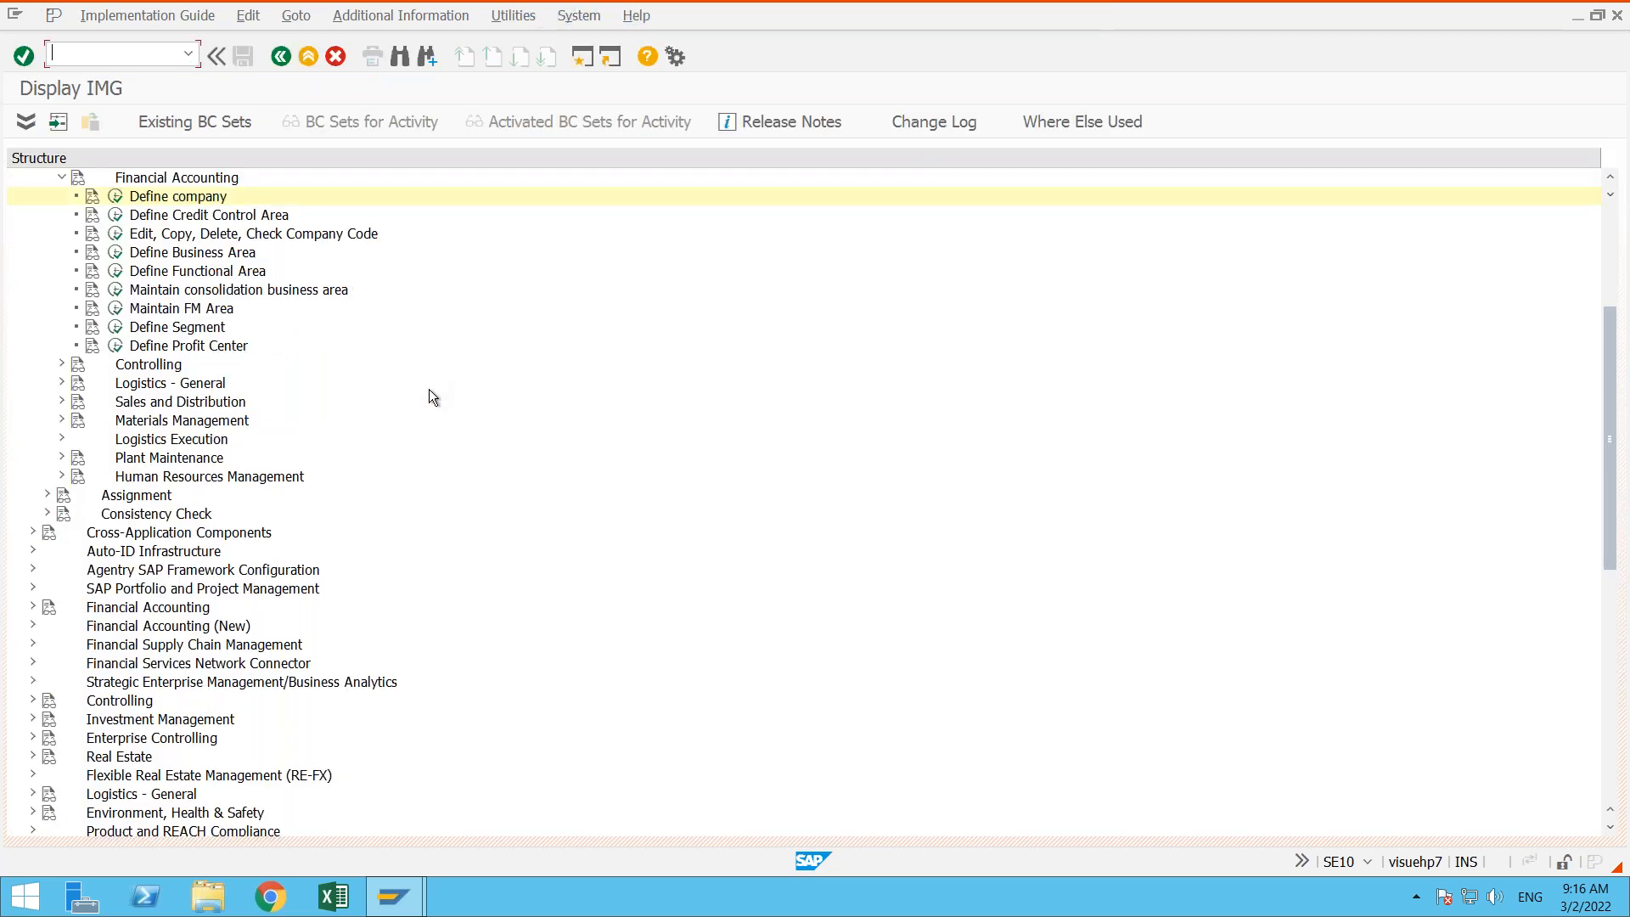
- Exit the IMG and the Transport Organizer and log off from the SAP system
click(304, 58)
click(303, 58)
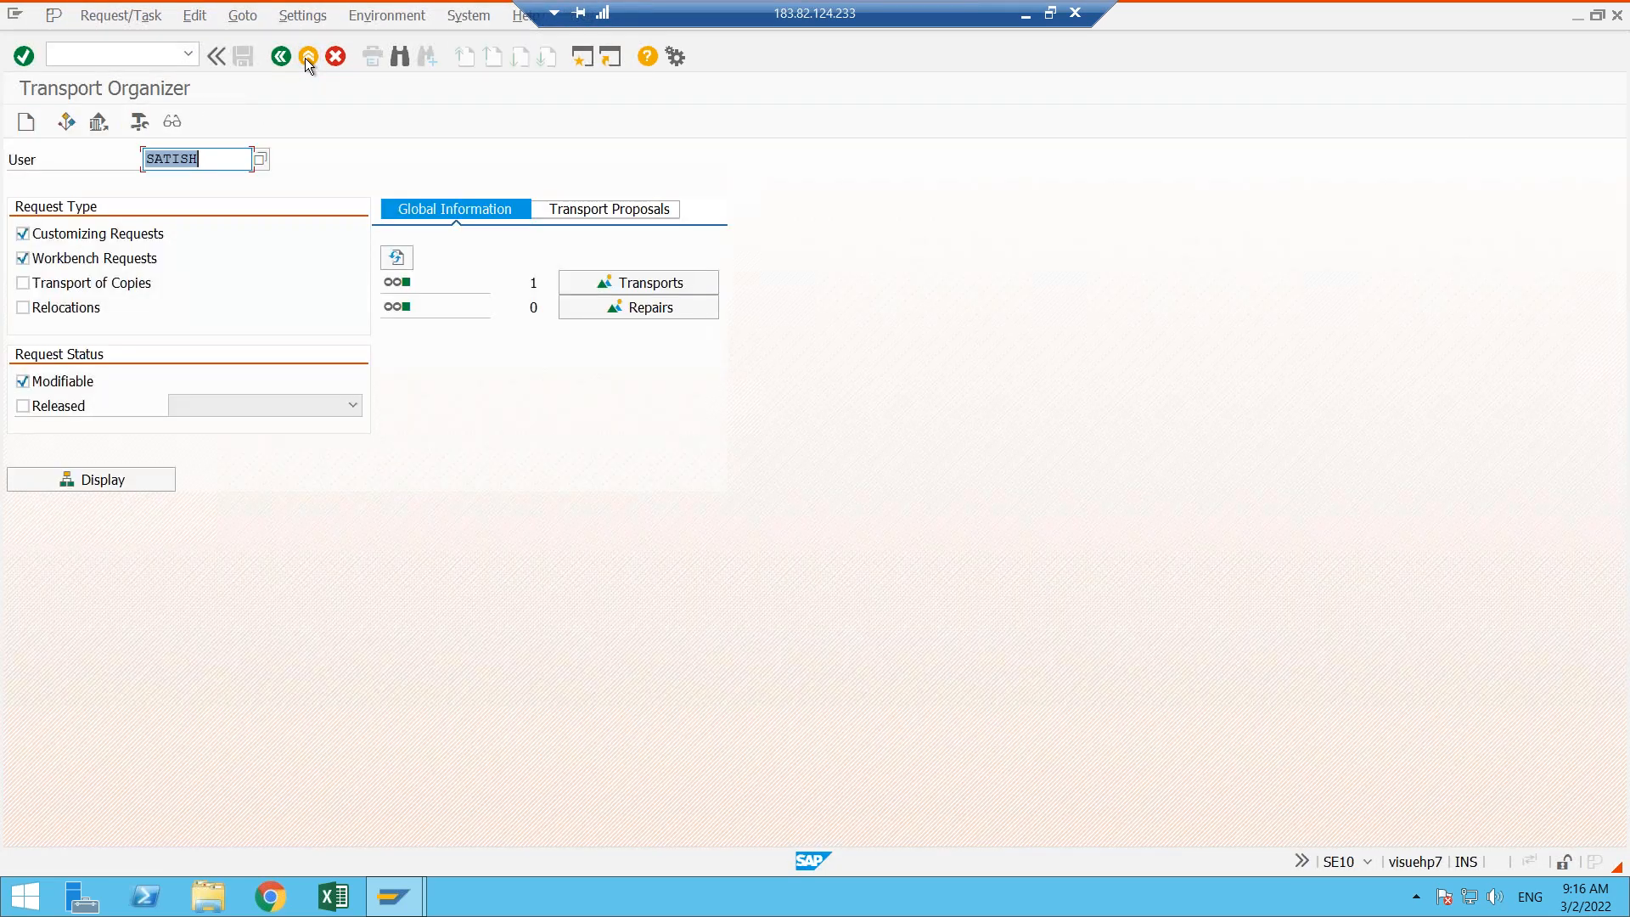
click(306, 58)
click(305, 58)
click(269, 389)
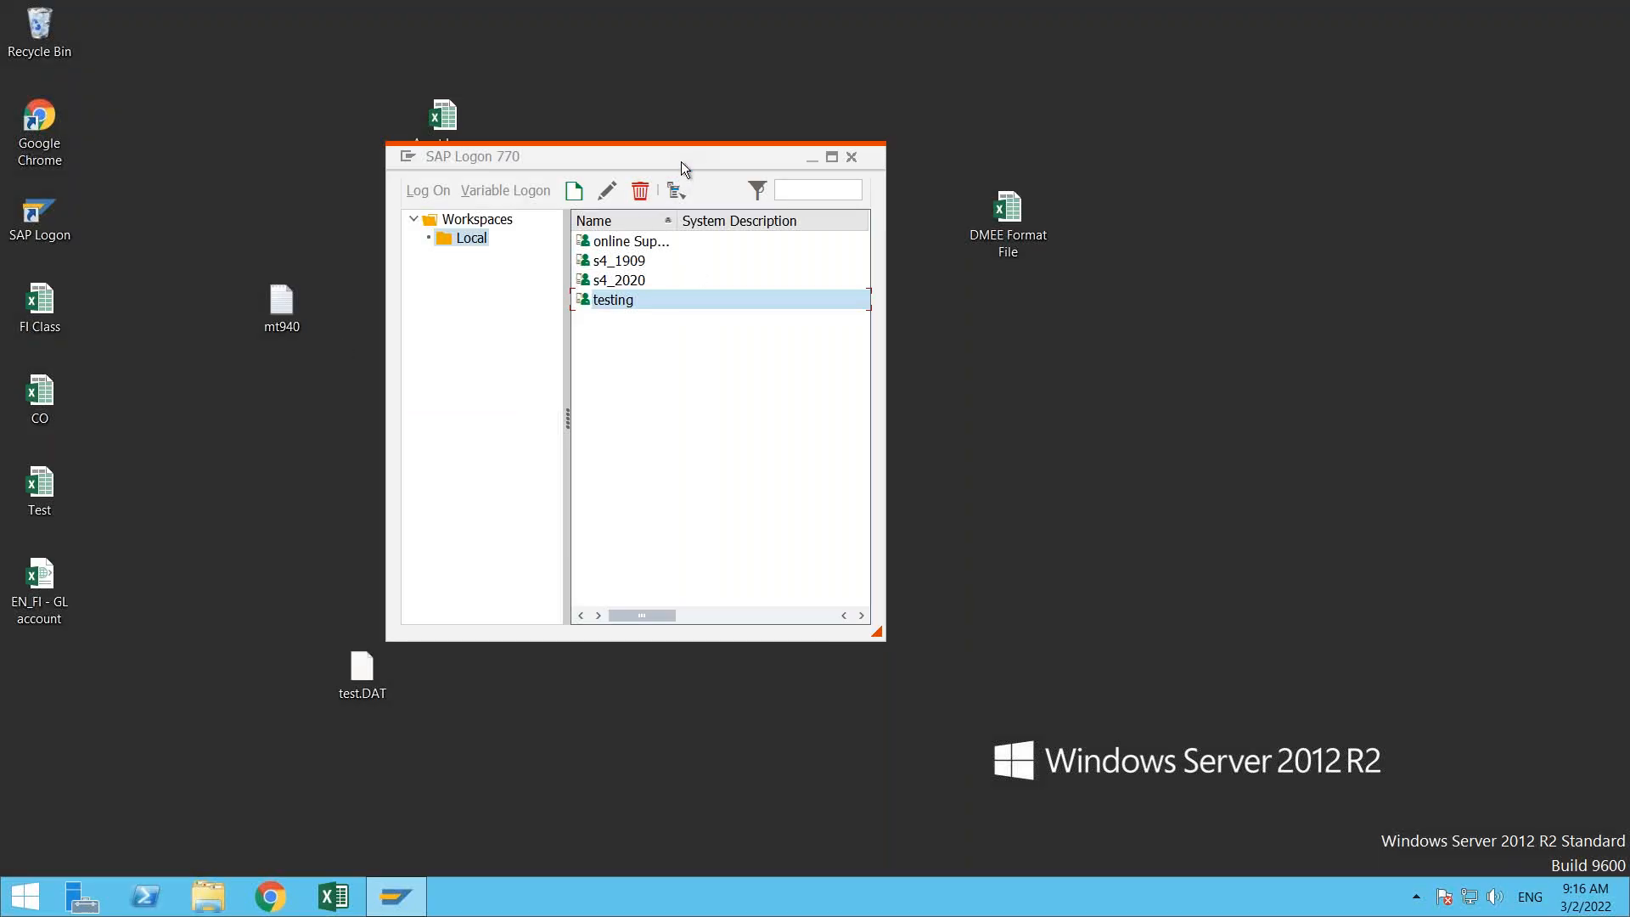
- Close the SAP Logon window and refresh the Windows desktop
right_click(968, 491)
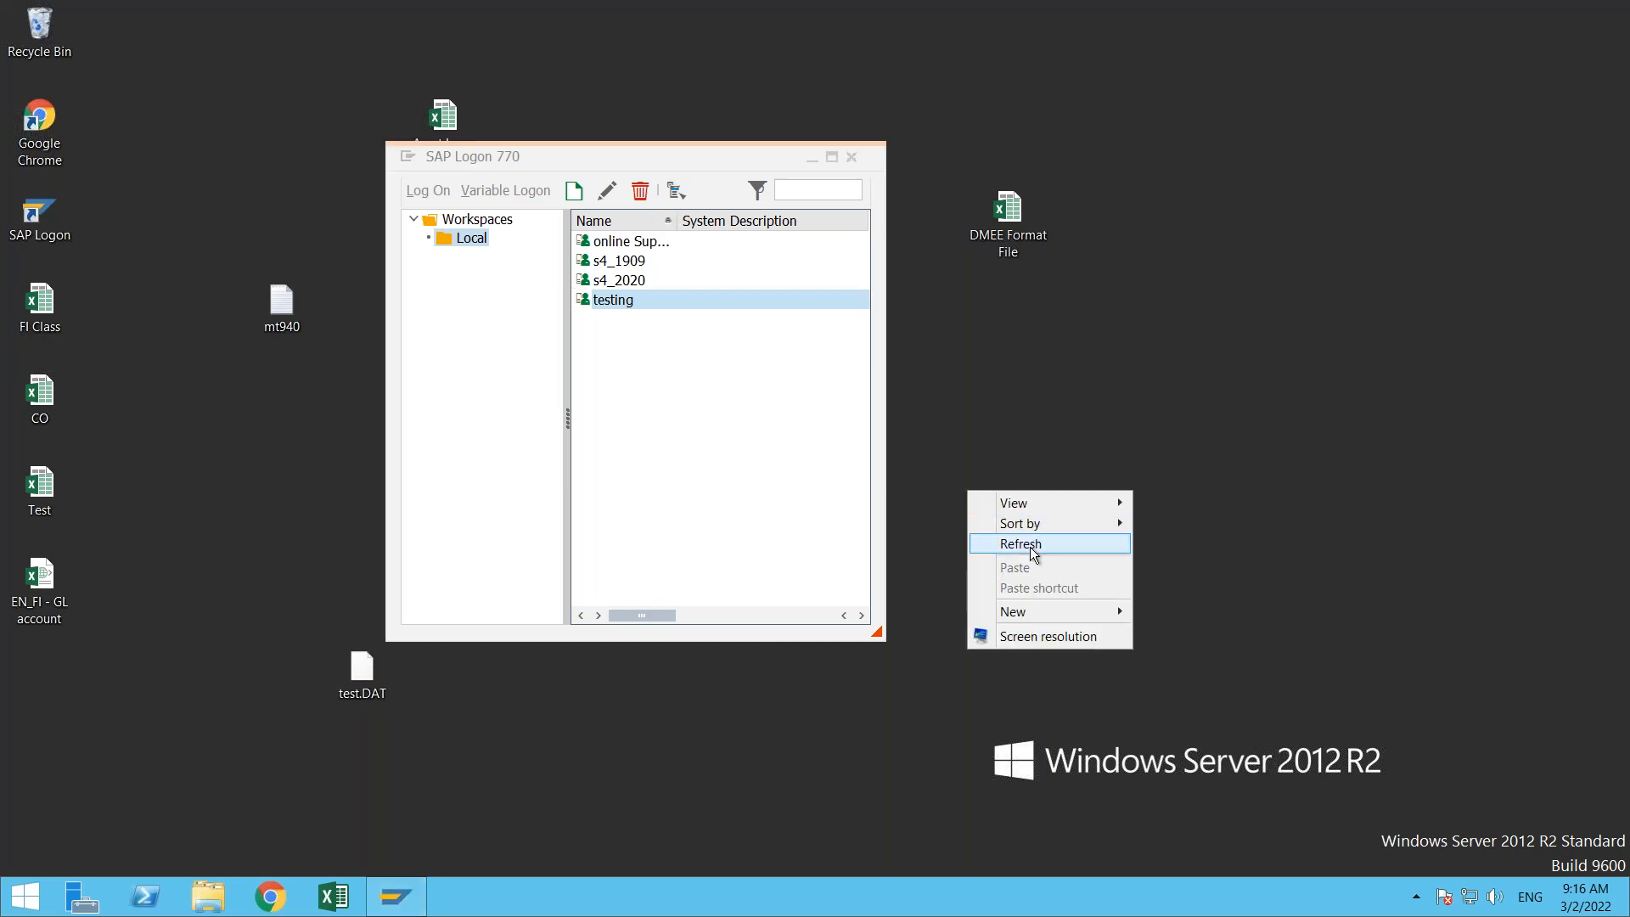
click(1027, 544)
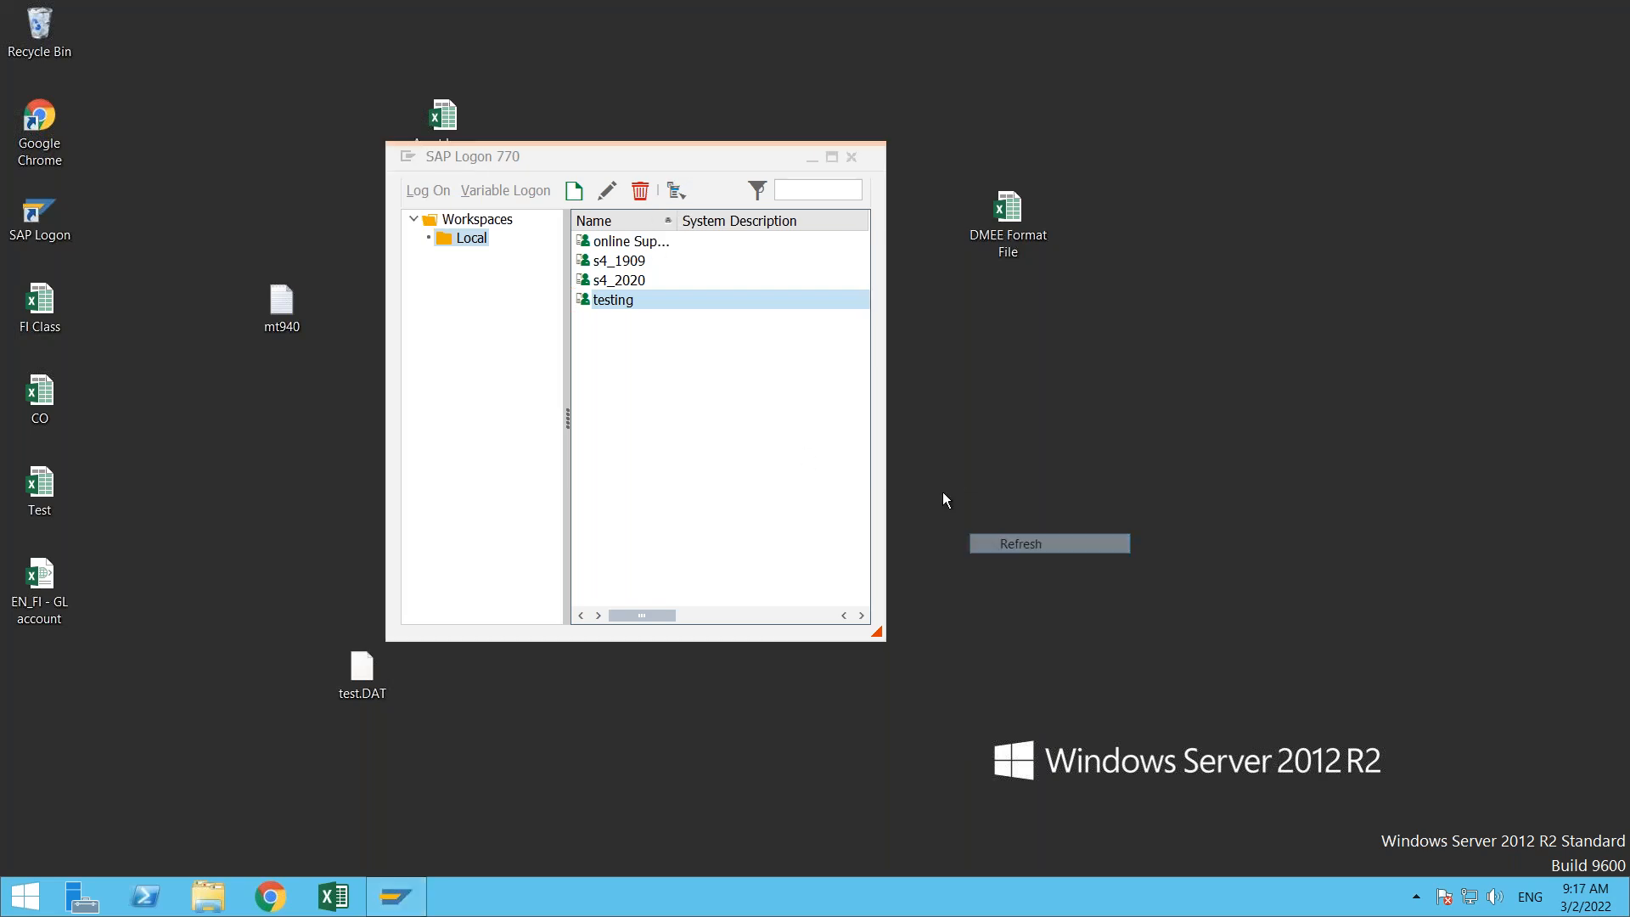
click(851, 159)
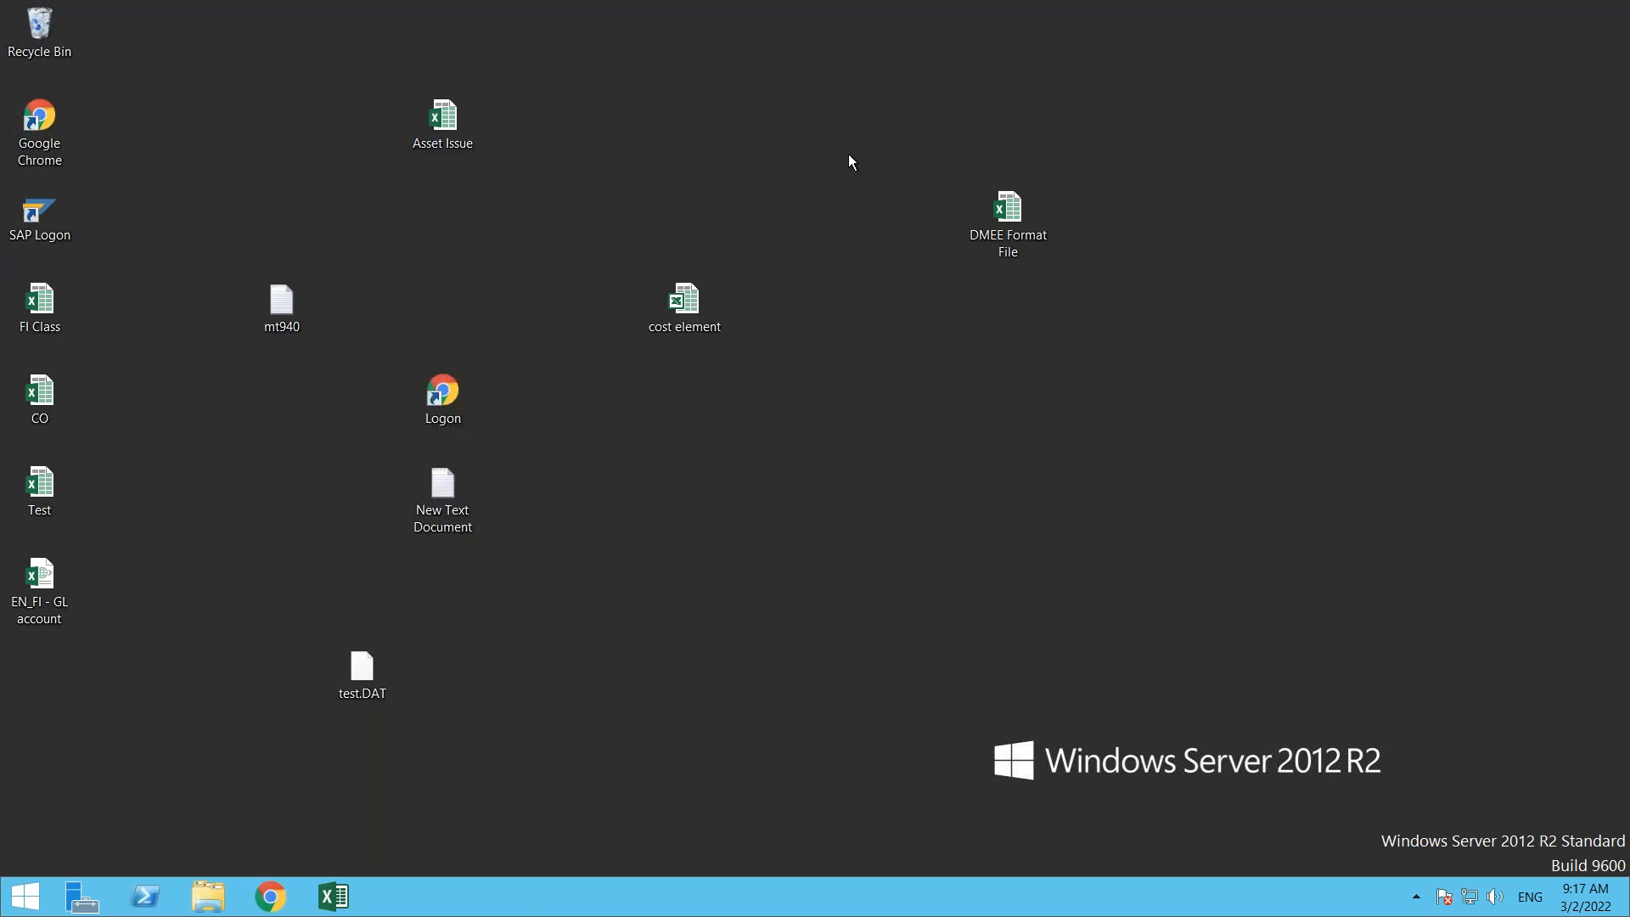
right_click(760, 564)
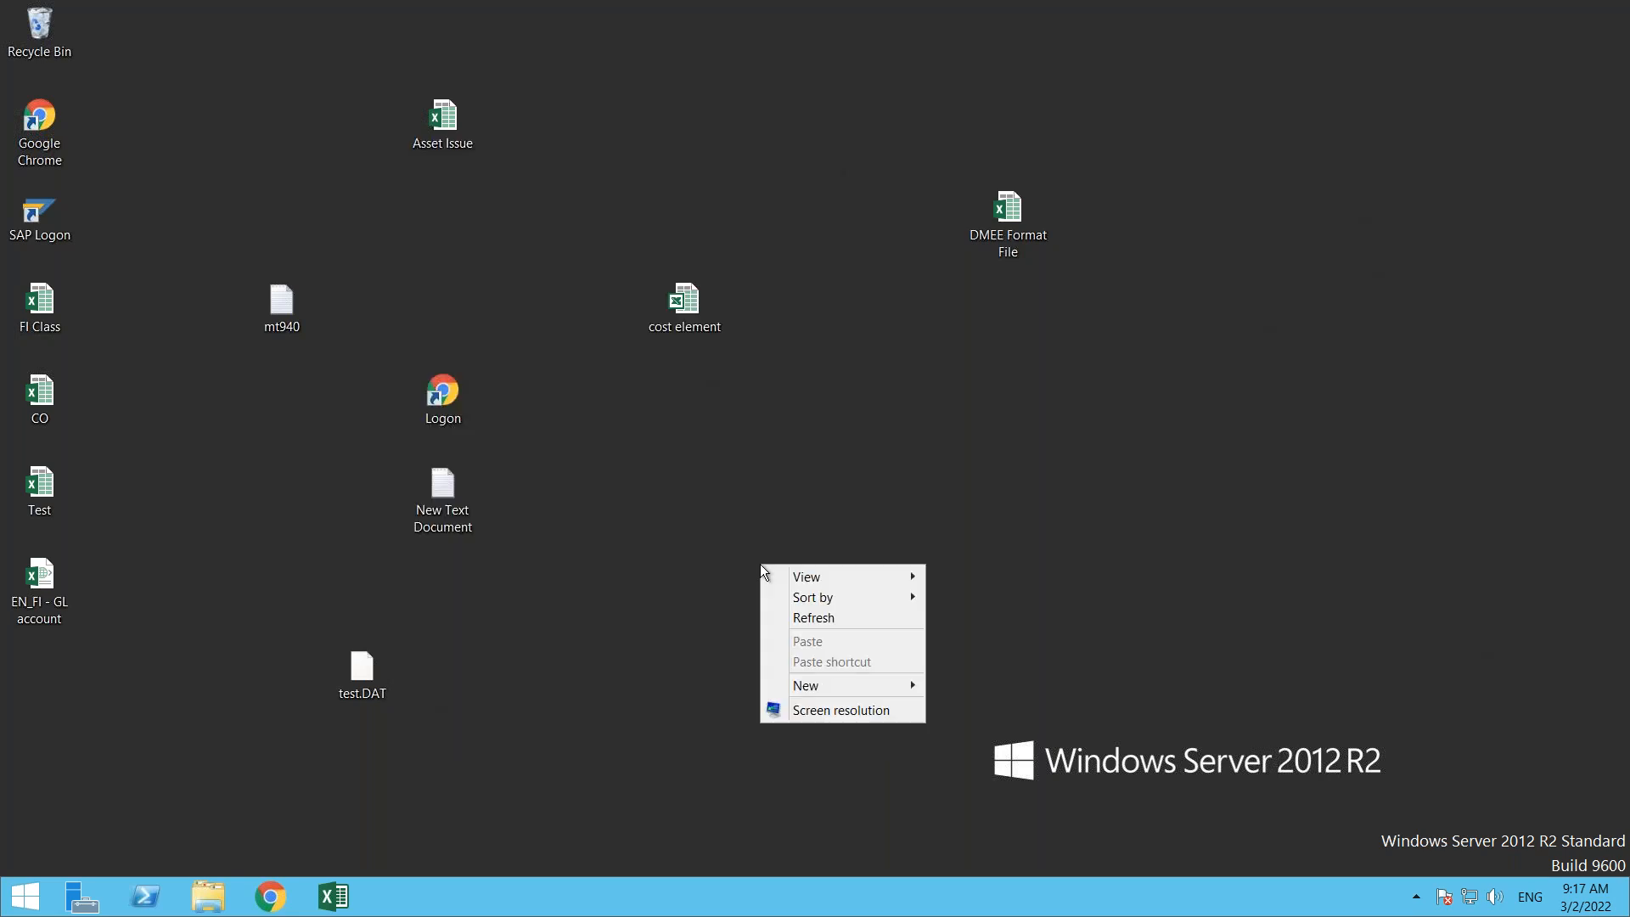
click(807, 618)
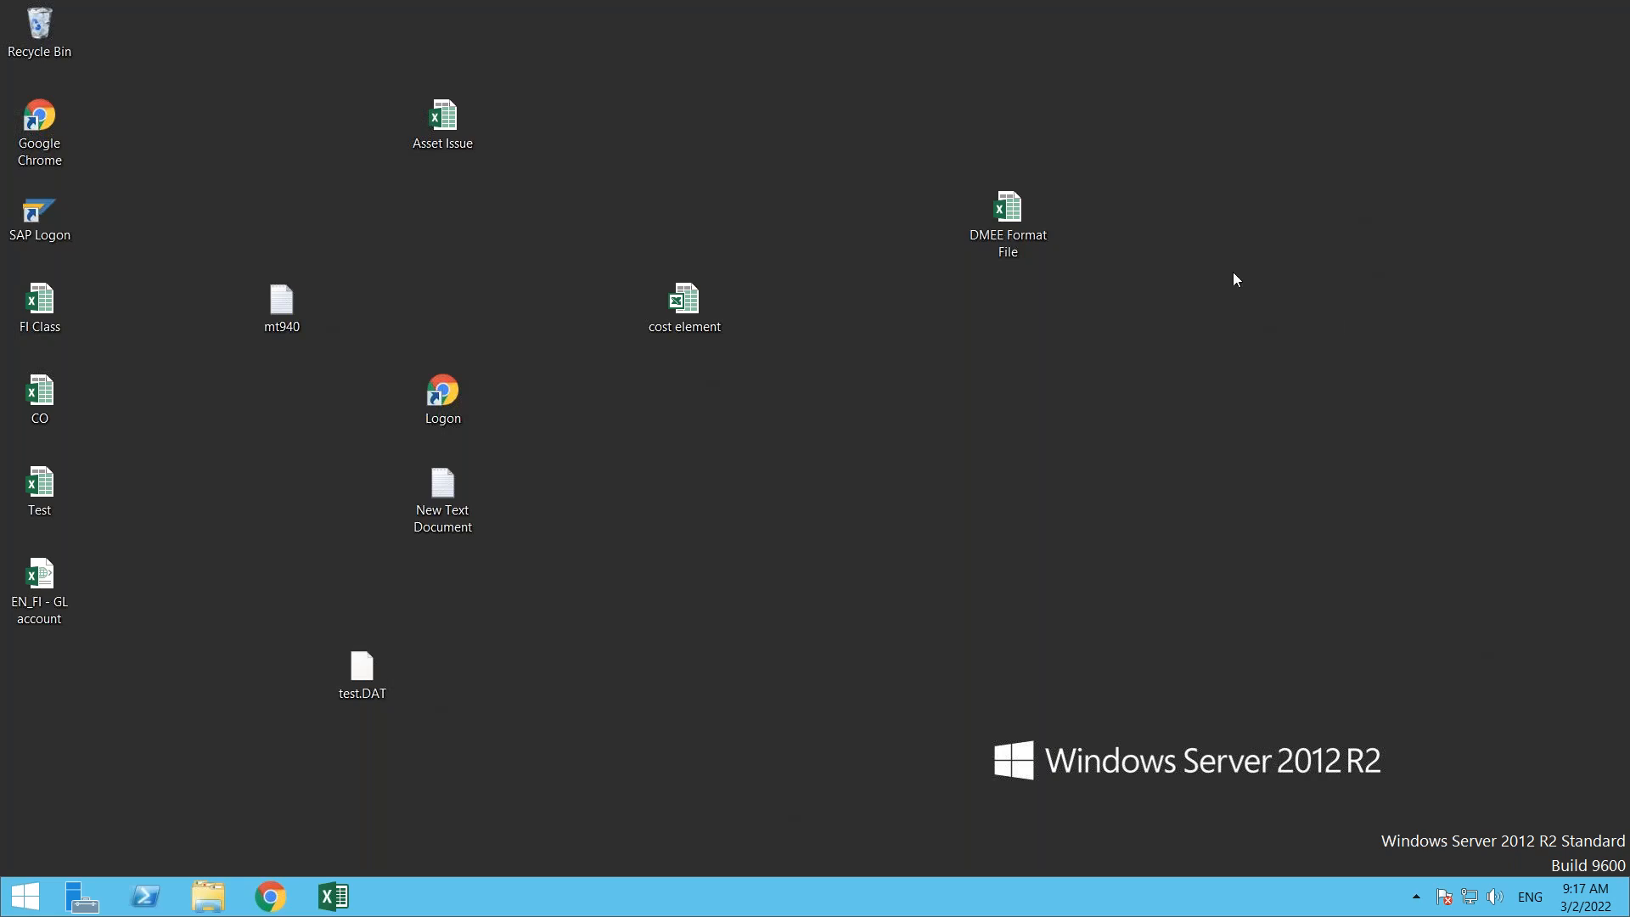
mouse_move(1479, 4)
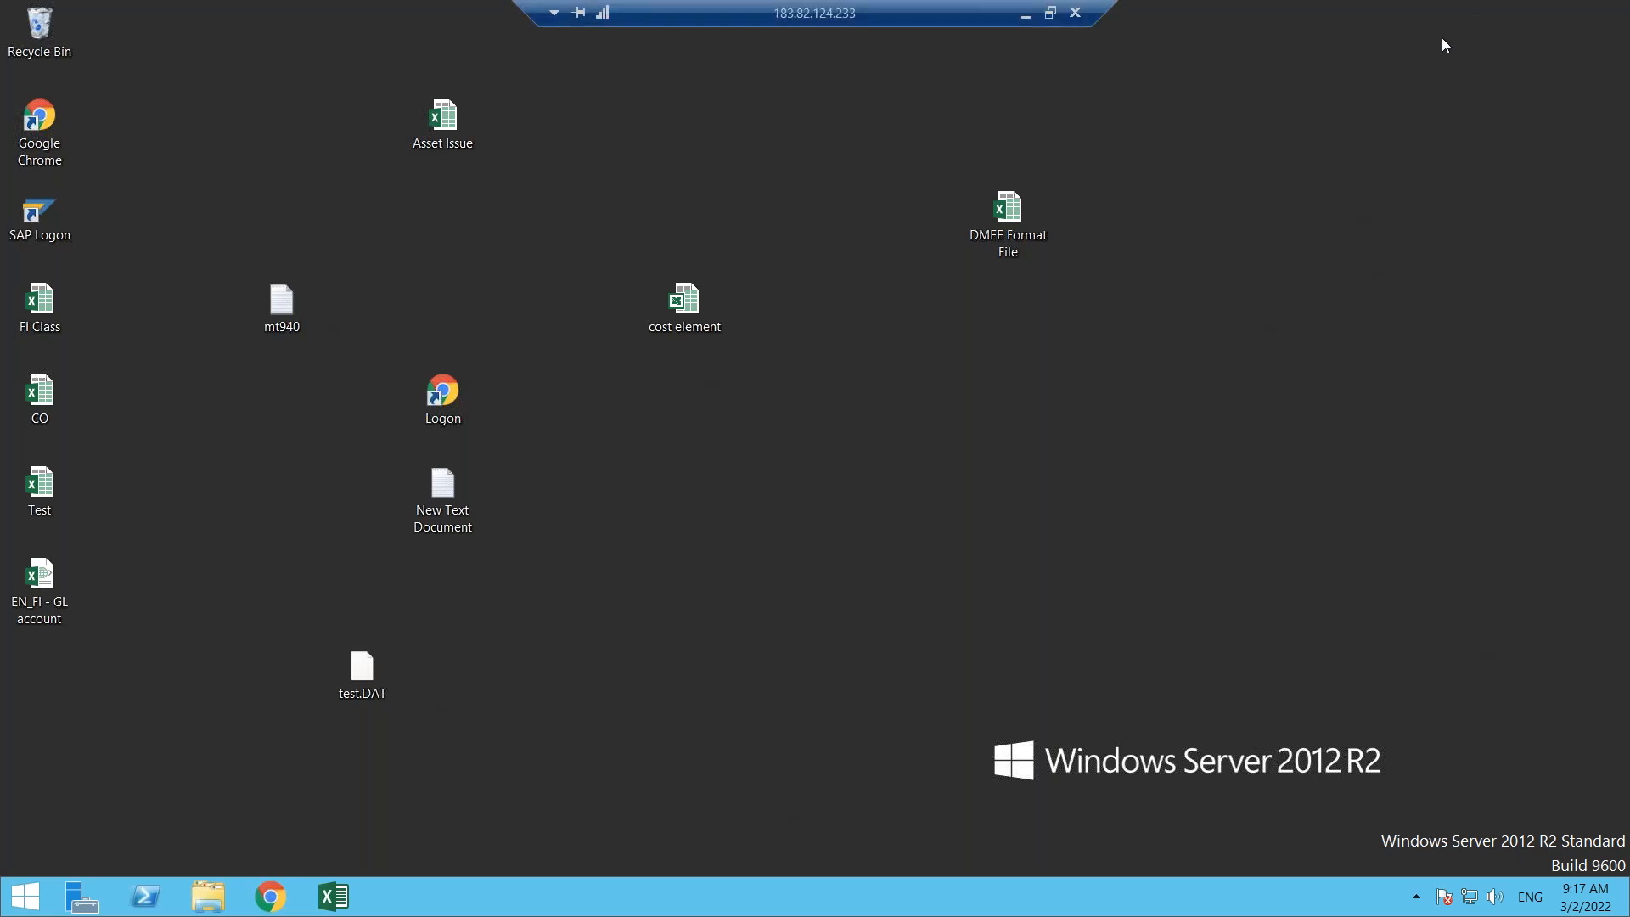